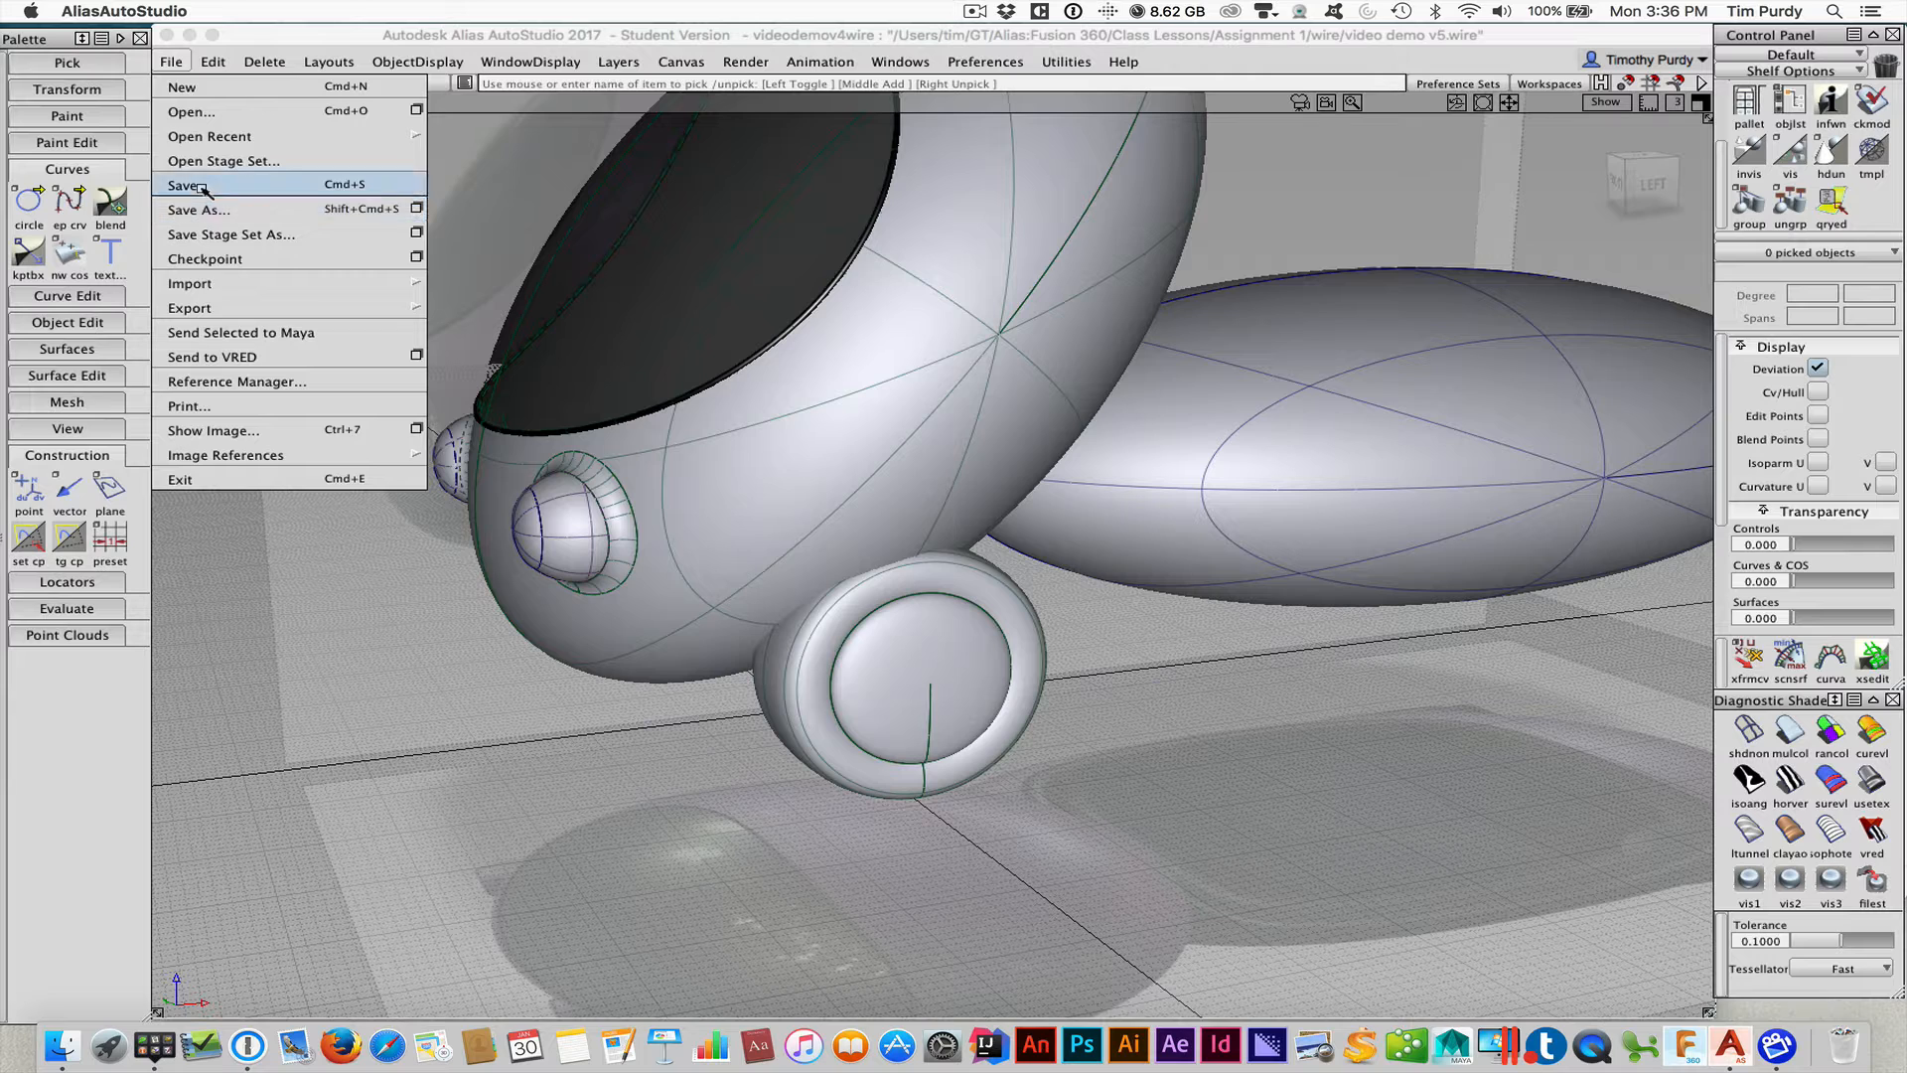
Save the current model and open the recent file moon Truck V2.wire, deleting the existing objects, shaders, views and actions
left_click(203, 186)
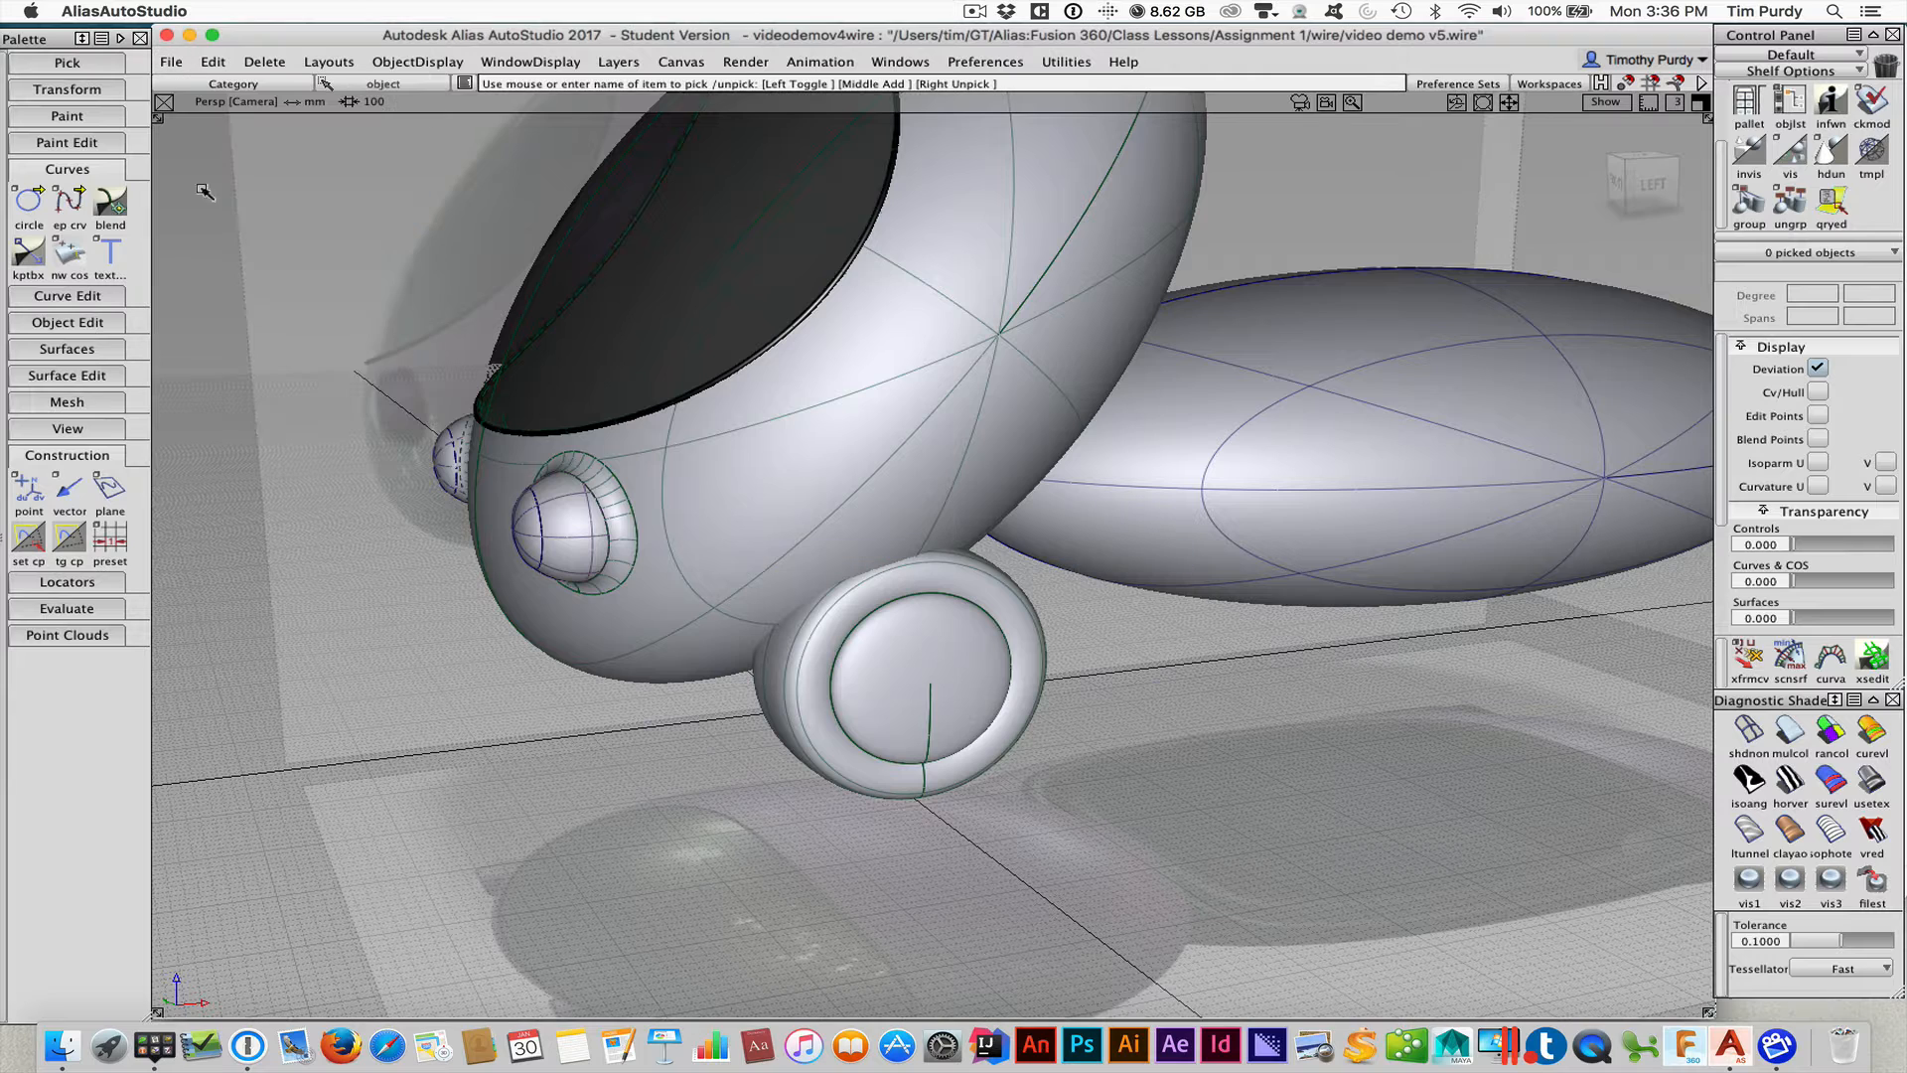
left_click(175, 63)
mouse_move(235, 141)
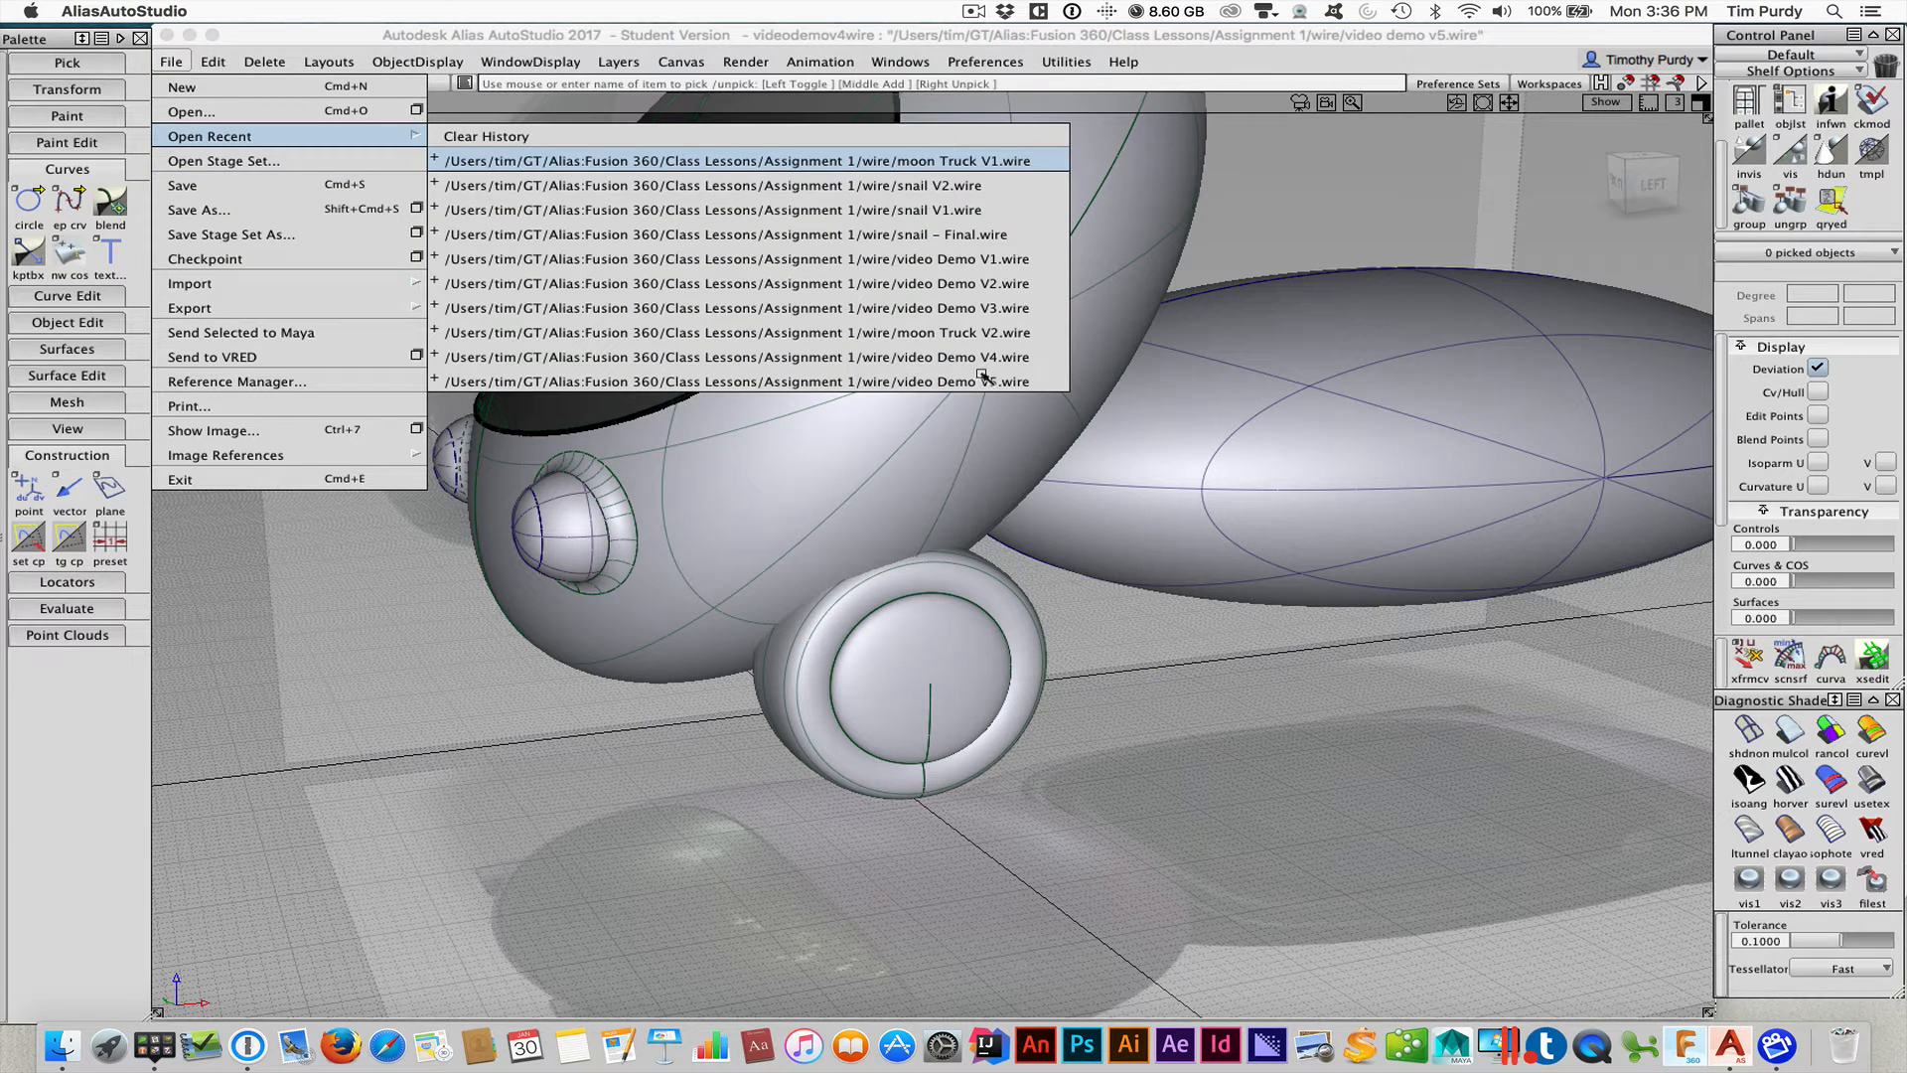
left_click(974, 334)
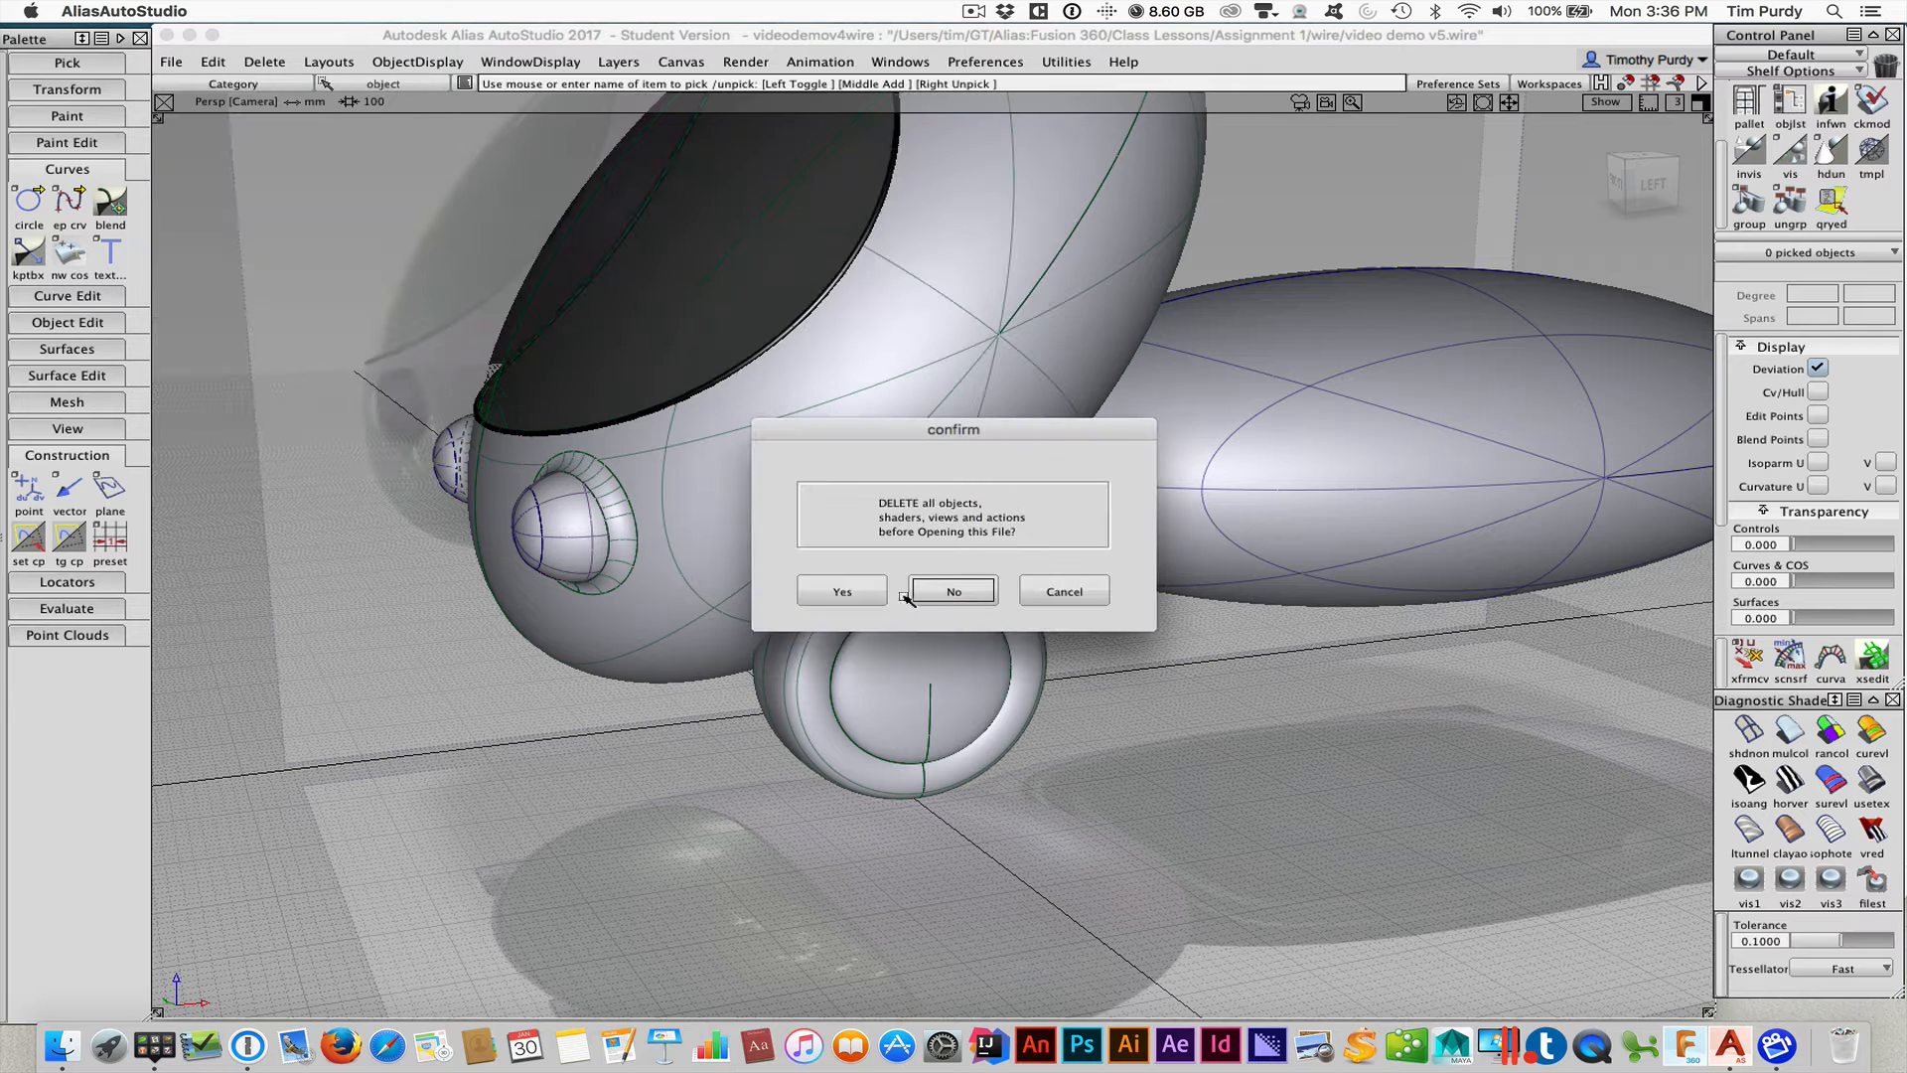
left_click(844, 592)
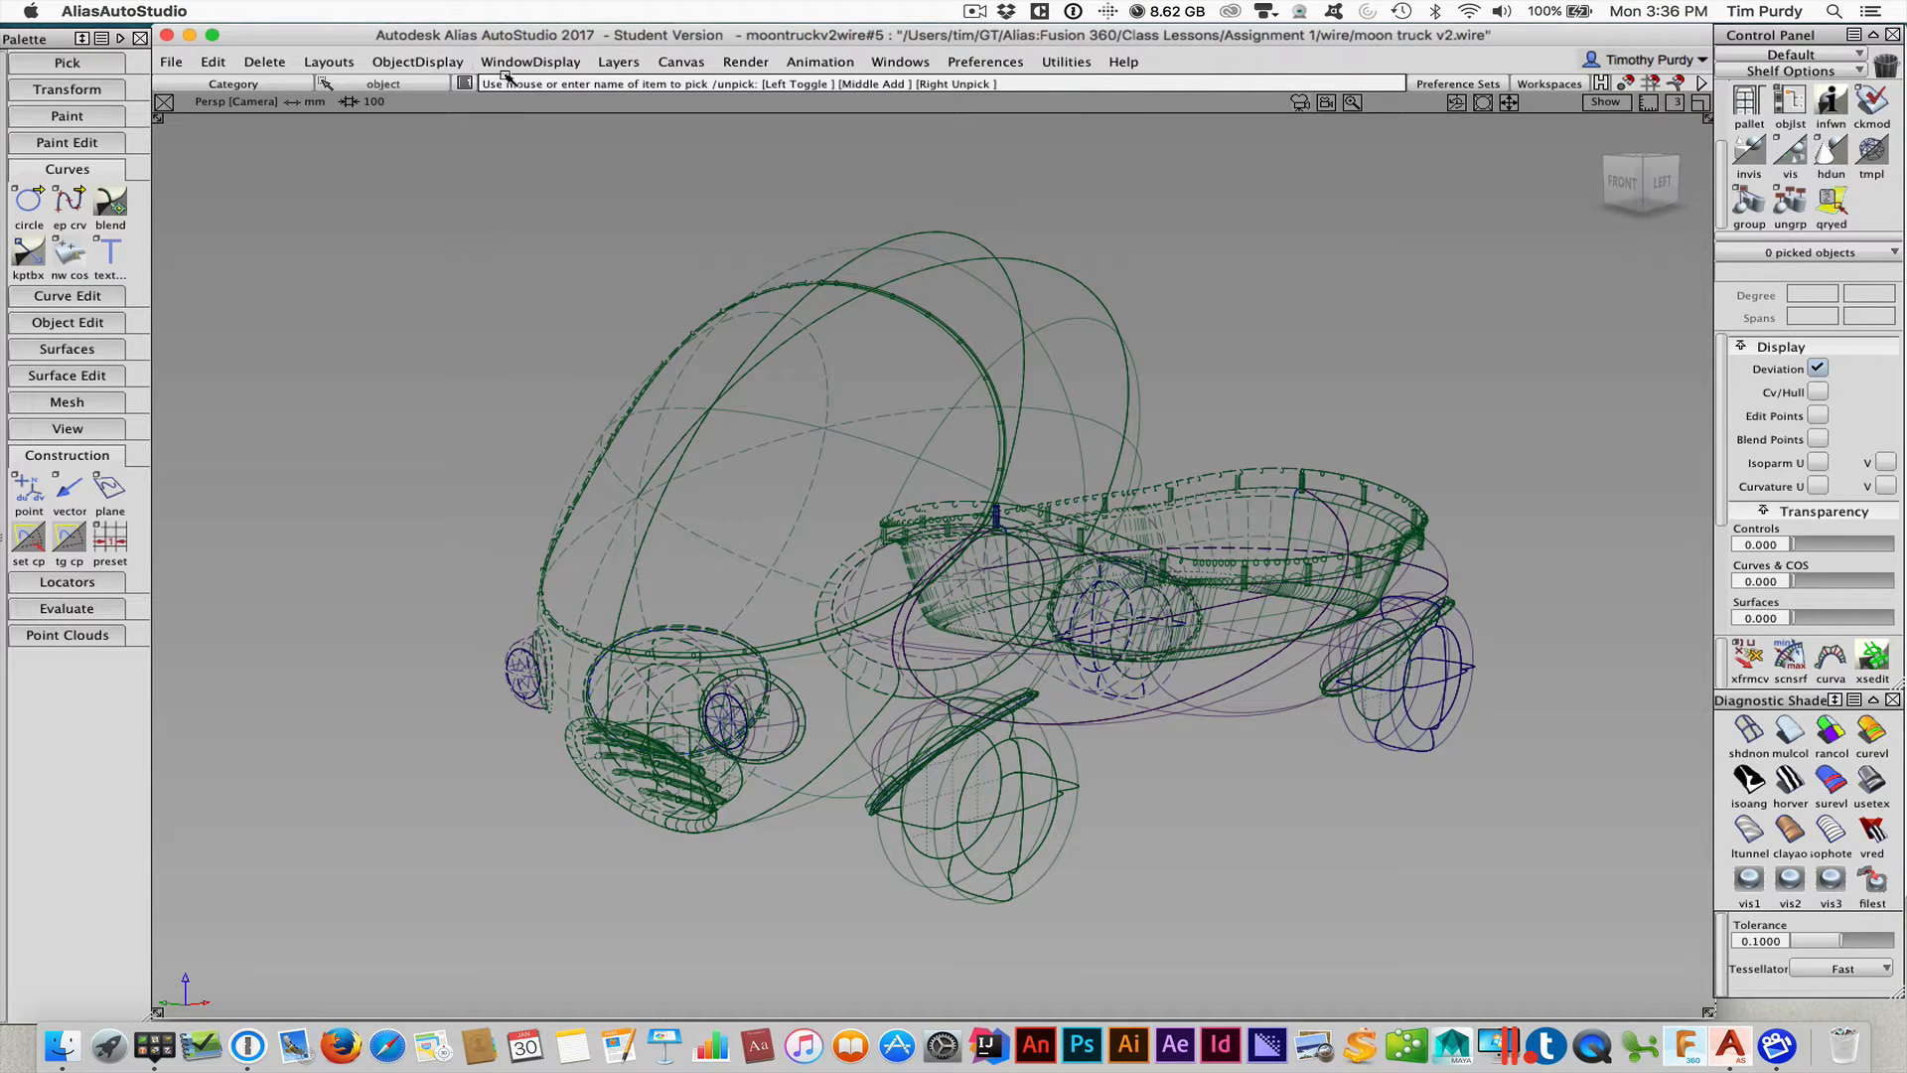
Show the truck with hardware shading and examine the front wheel and its wheel arch up close
left_click(508, 62)
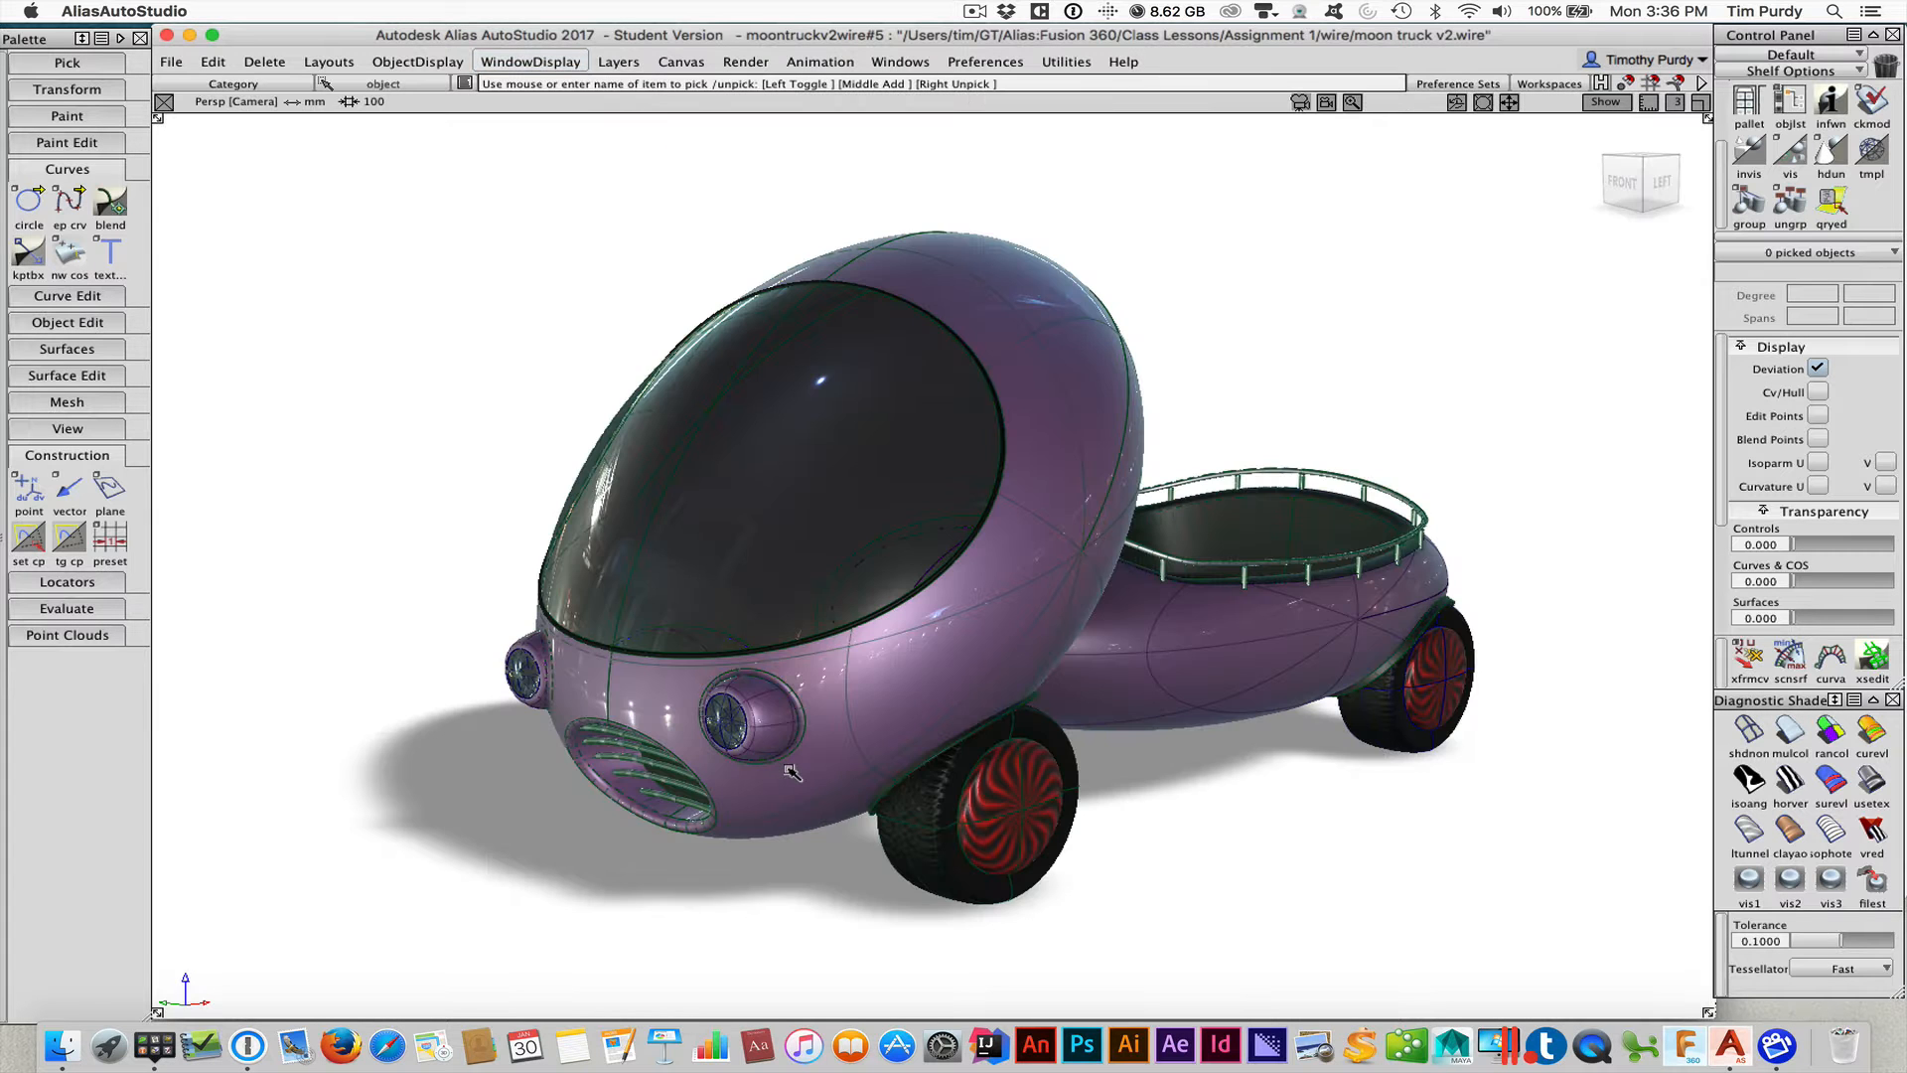
right_click_drag(830, 819, 894, 801, "alt+shift")
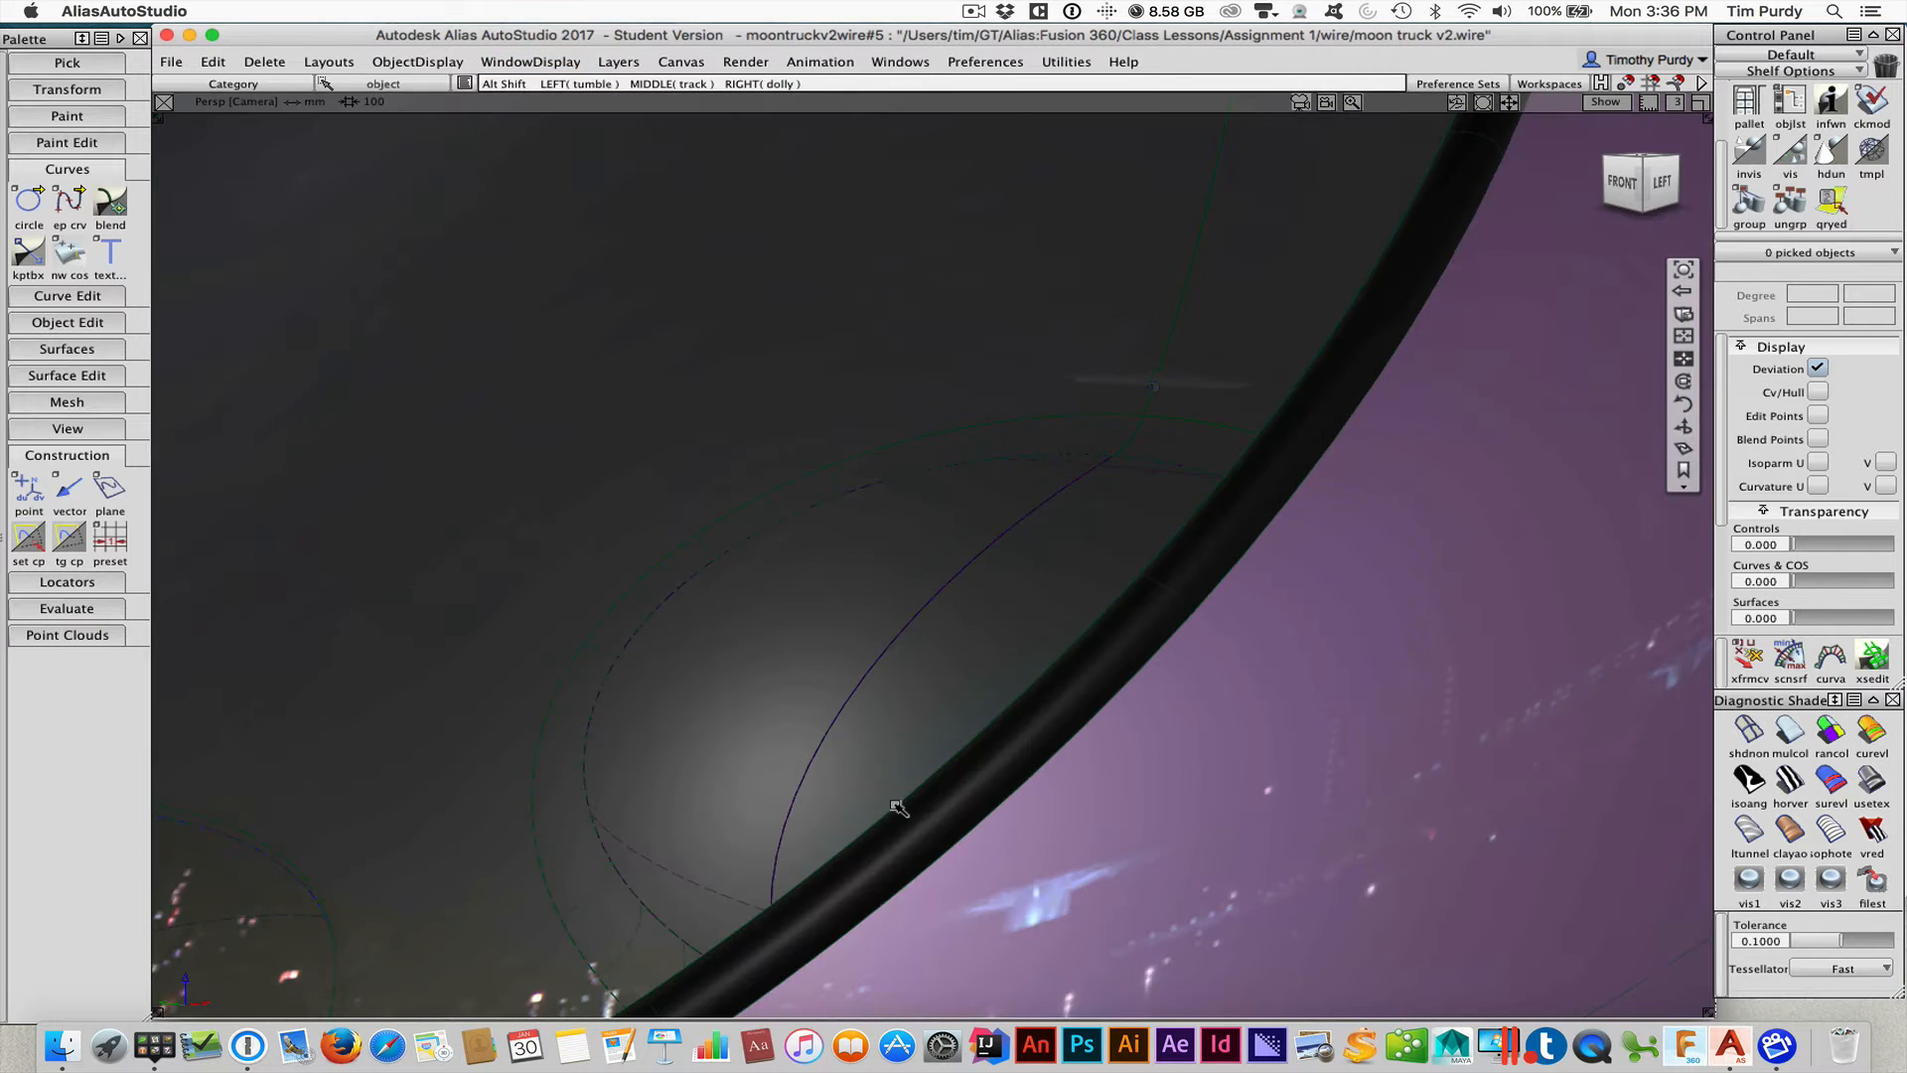
middle_click_drag(894, 801, 897, 767, "alt+shift")
right_click_drag(897, 767, 874, 759, "alt+shift")
right_click_drag(1136, 710, 1090, 684, "alt+shift")
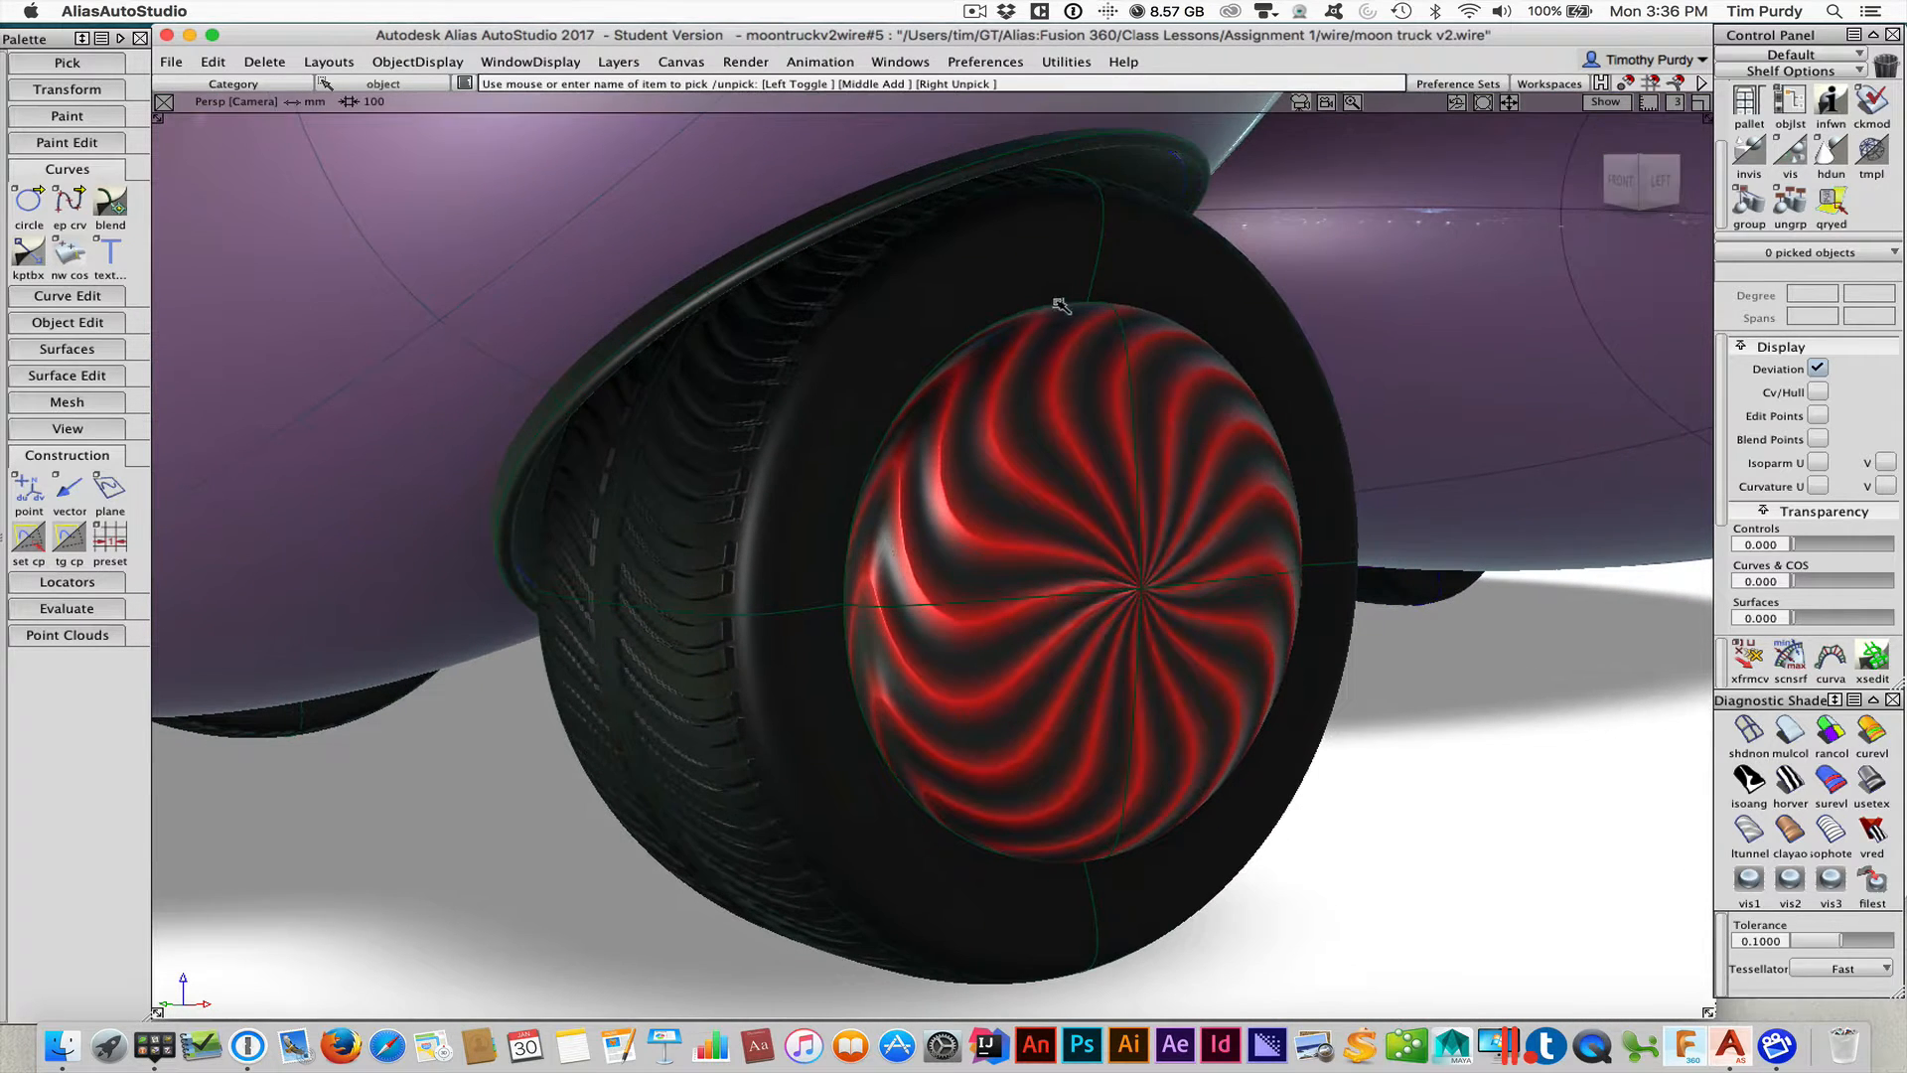
Return to wireframe display and apply multi-color diagnostic shading to only the front wheel arch's spherical surface, sphere#3
right_click_drag(1005, 246, 874, 260, "ctrl+shift")
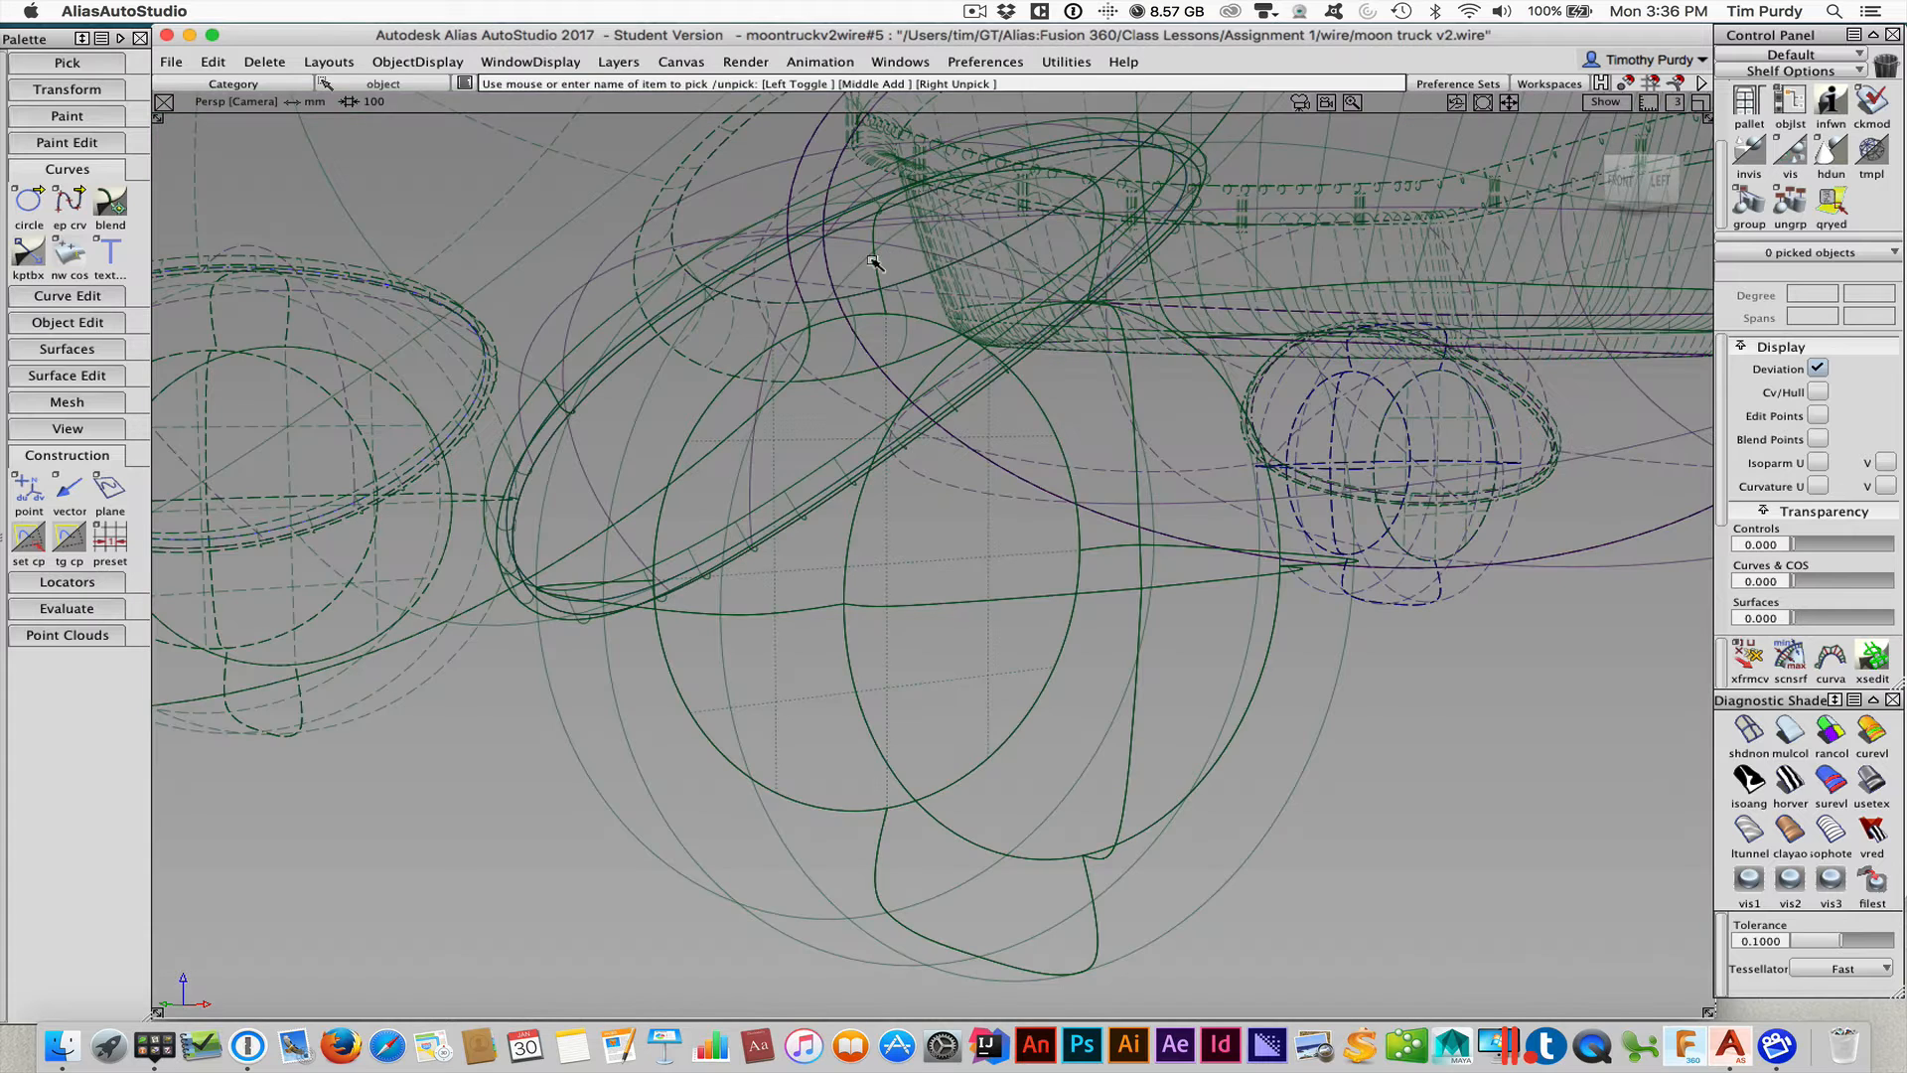
mouse_move(757, 392)
left_mouse_down("ctrl+shift")
mouse_move(740, 422)
mouse_move(651, 250)
left_mouse_up("ctrl+shift")
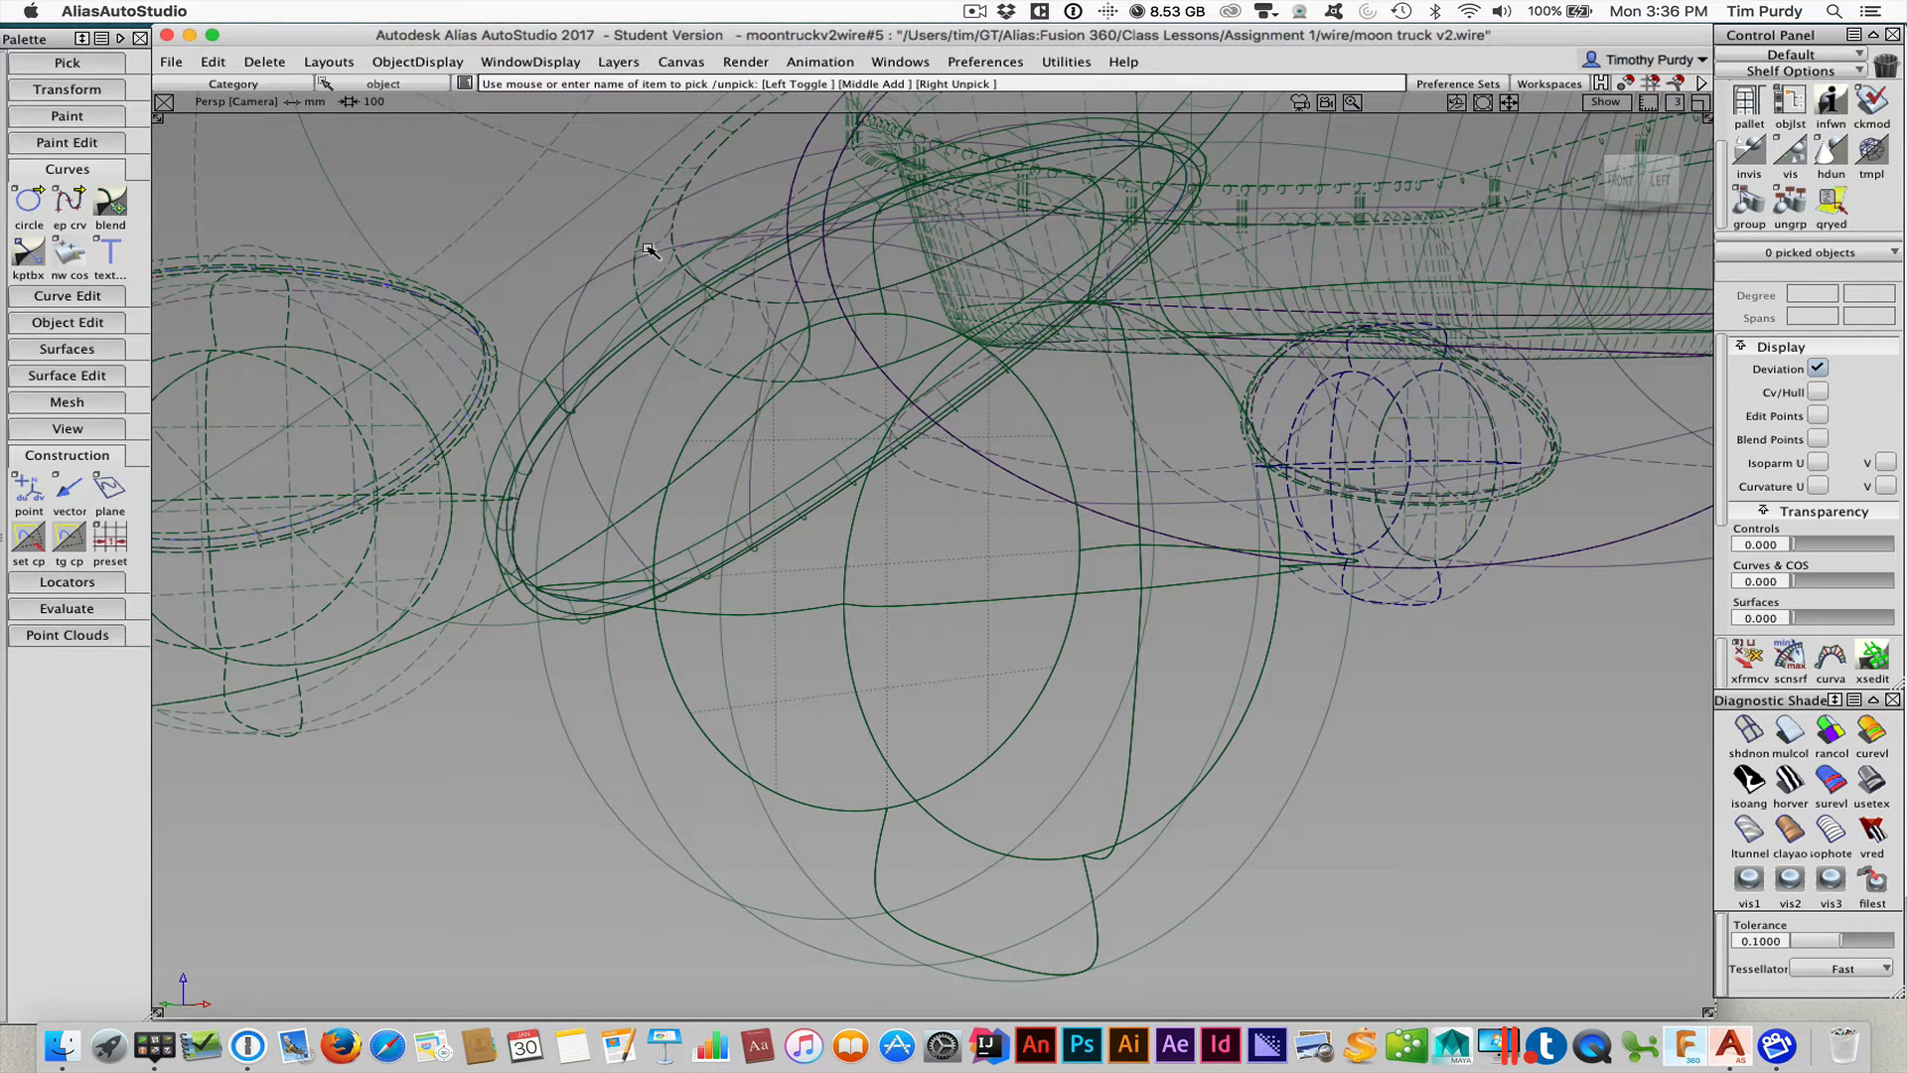
left_click(597, 276)
left_click(1798, 727)
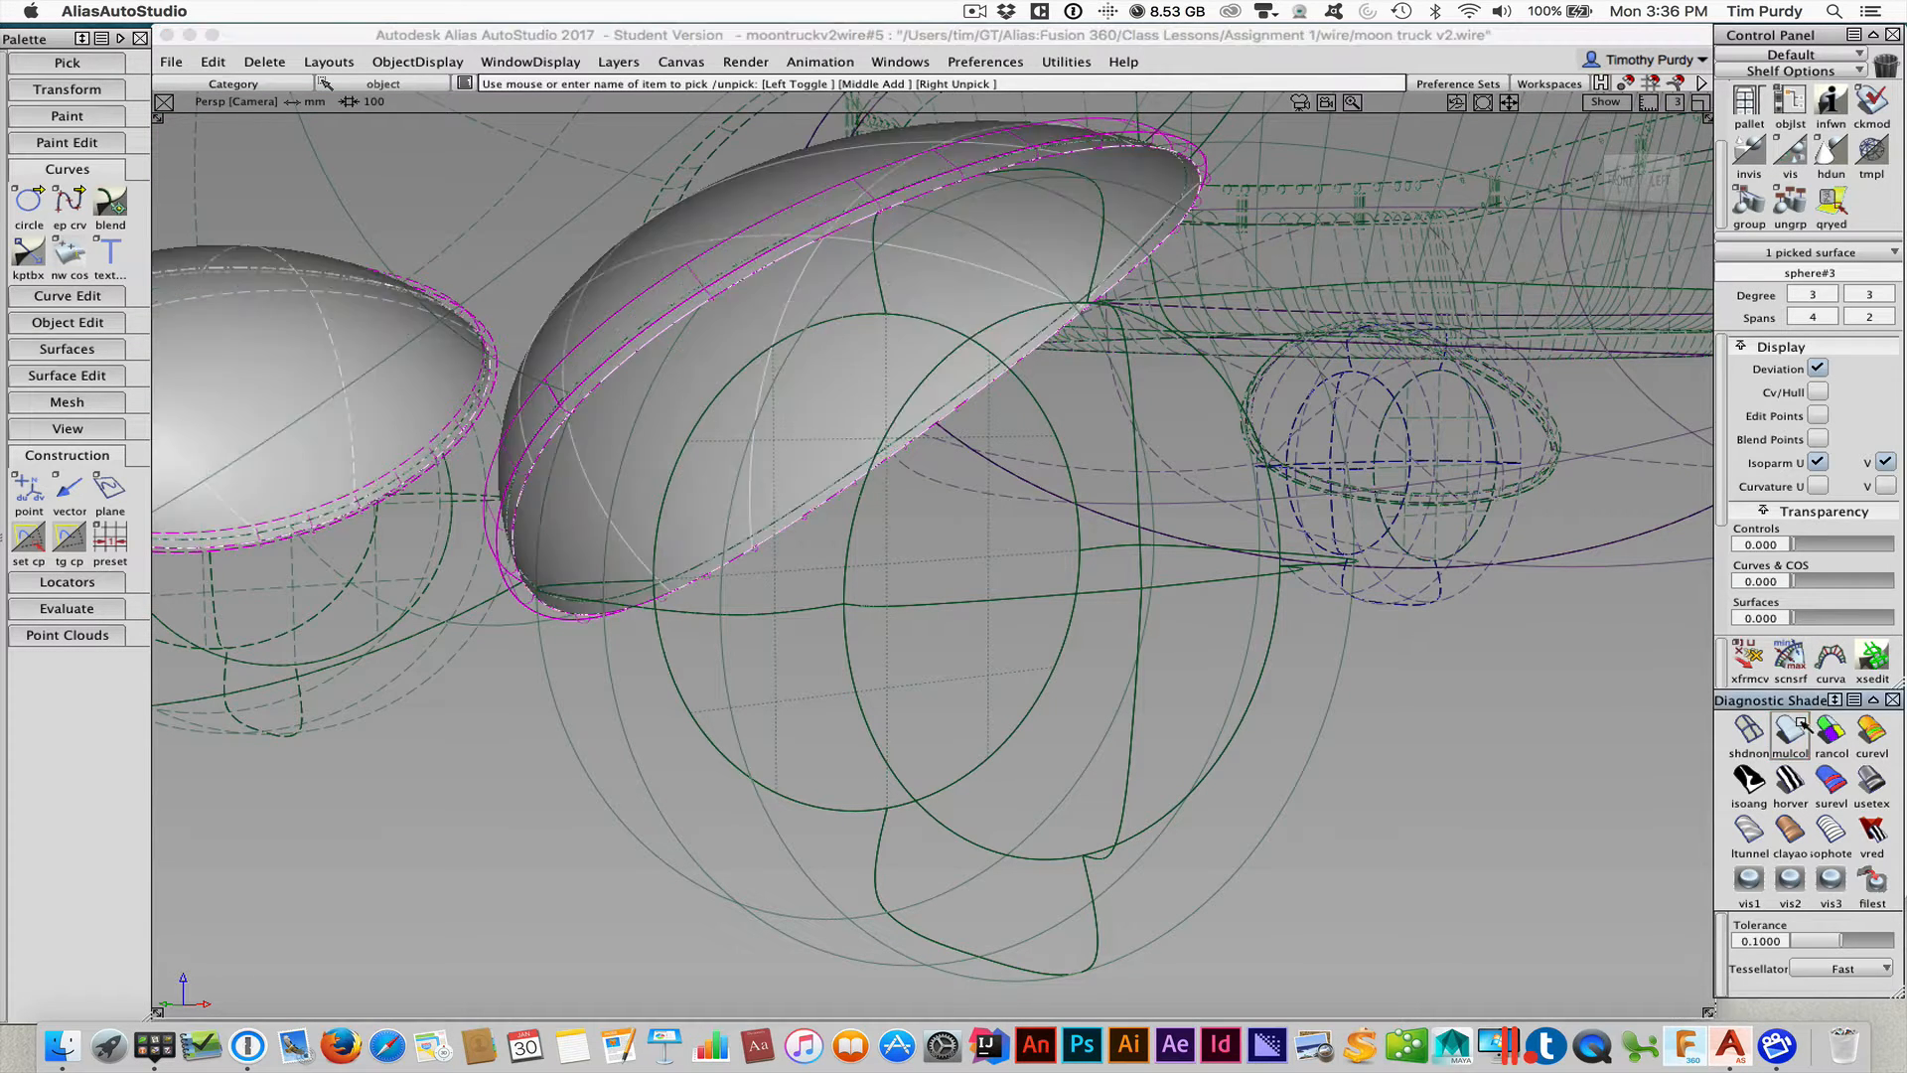
left_click(1446, 631)
Pick the wheel arch's ext_srf rim surface and review the Rolled Edge surface tools
left_click(858, 183)
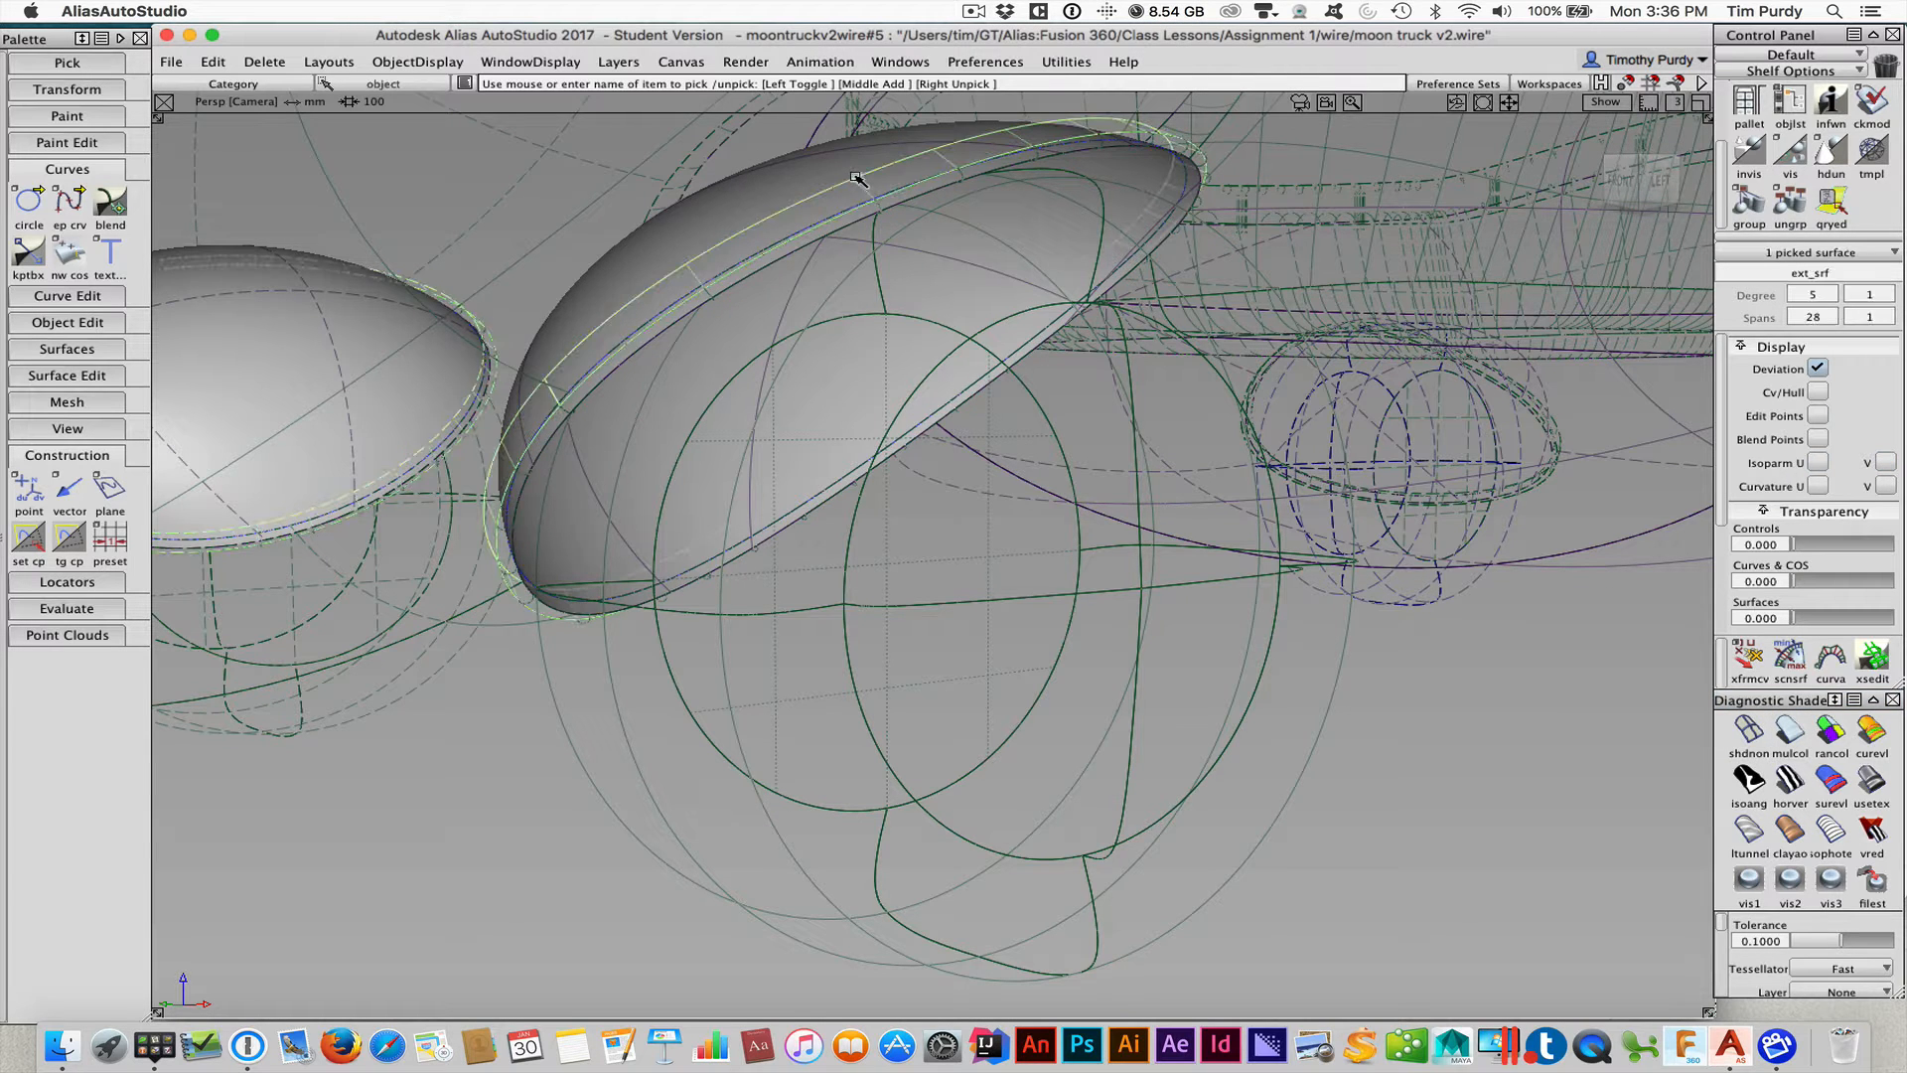
left_click(872, 204)
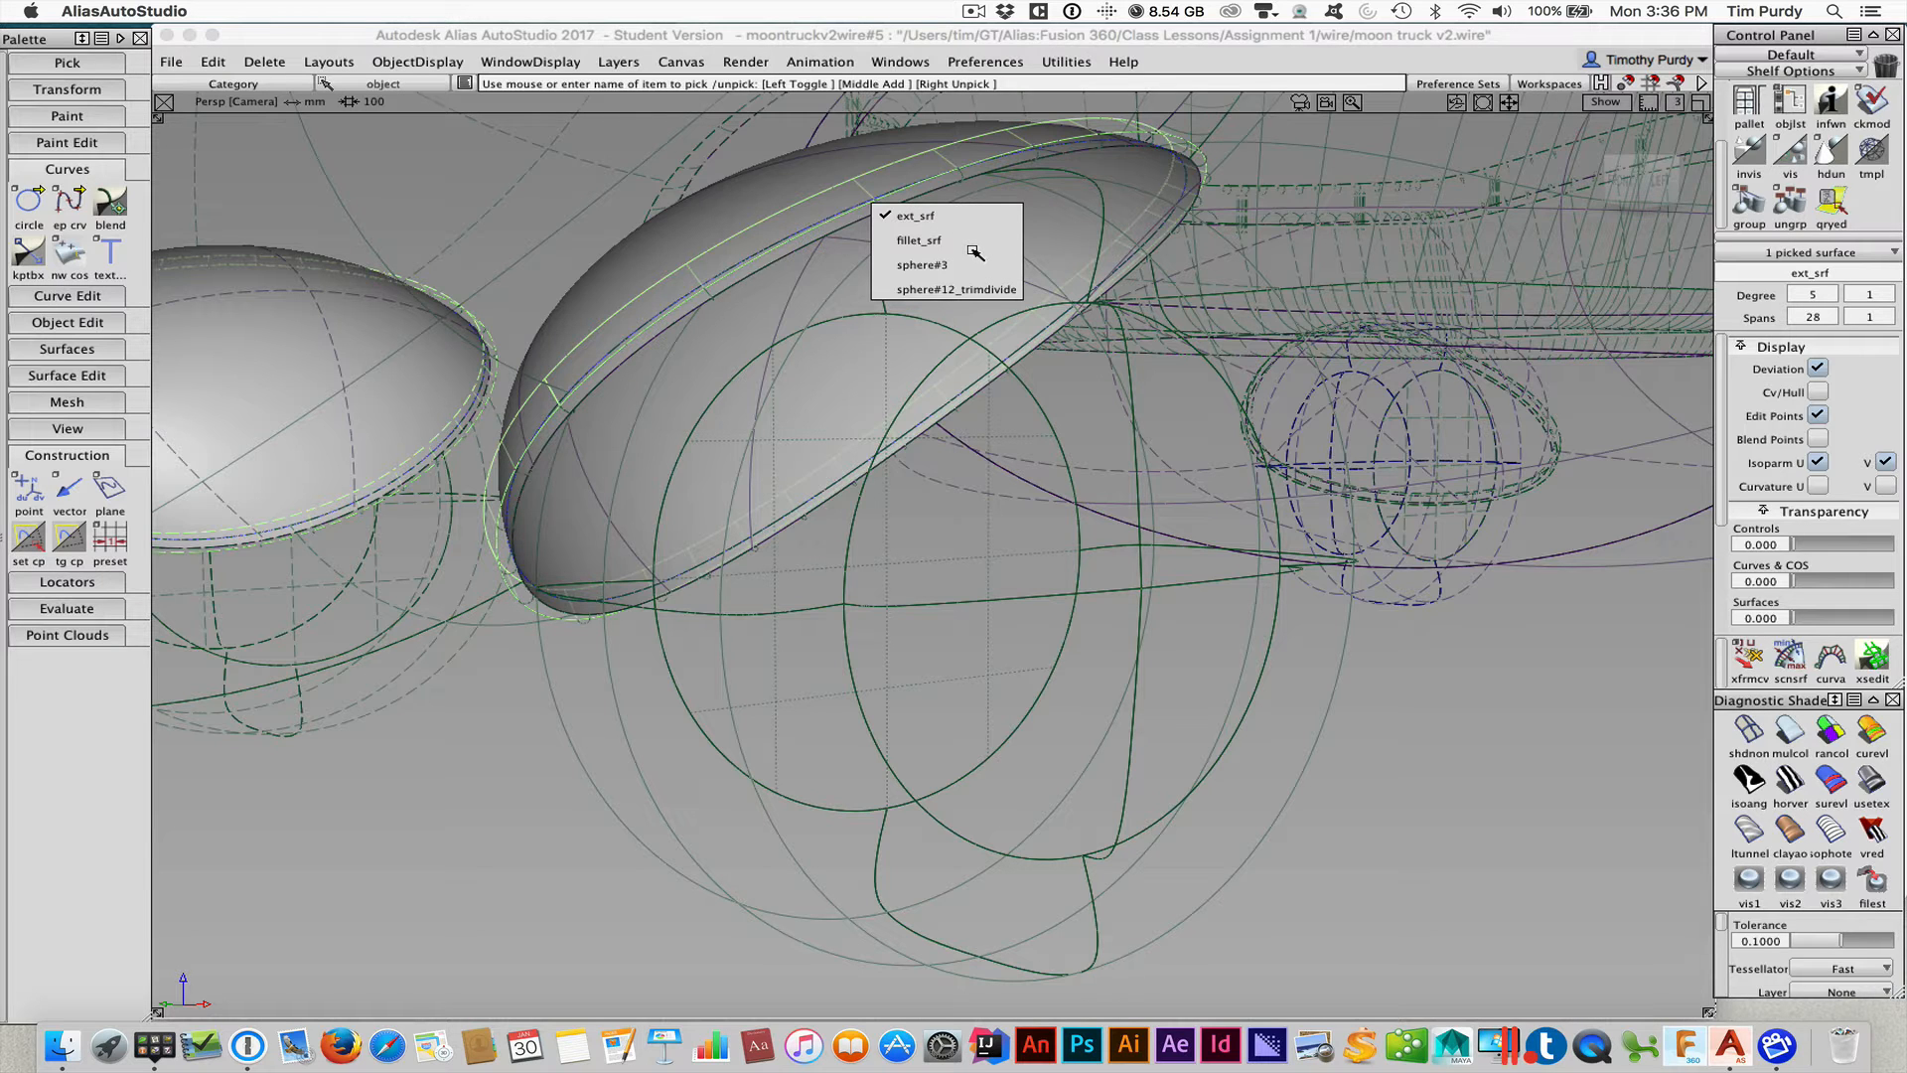
left_click(79, 349)
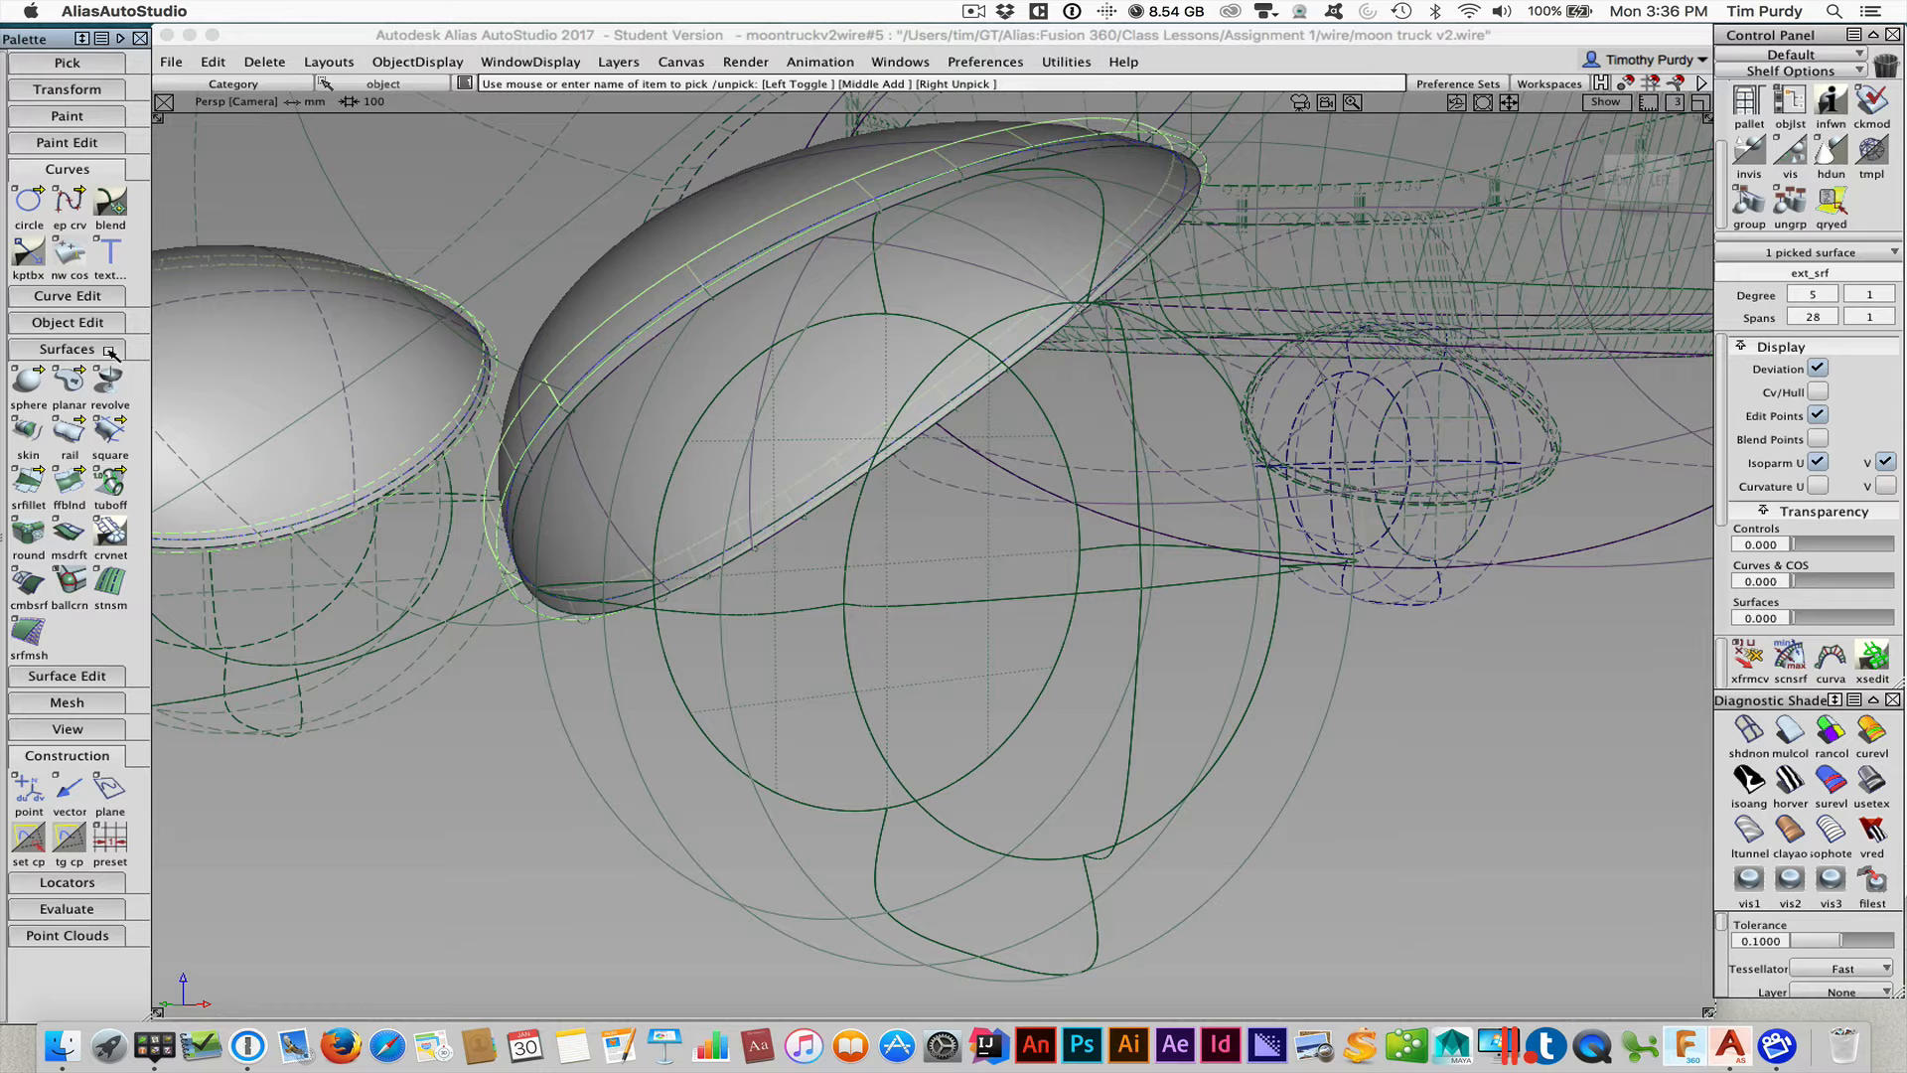
left_click(109, 351)
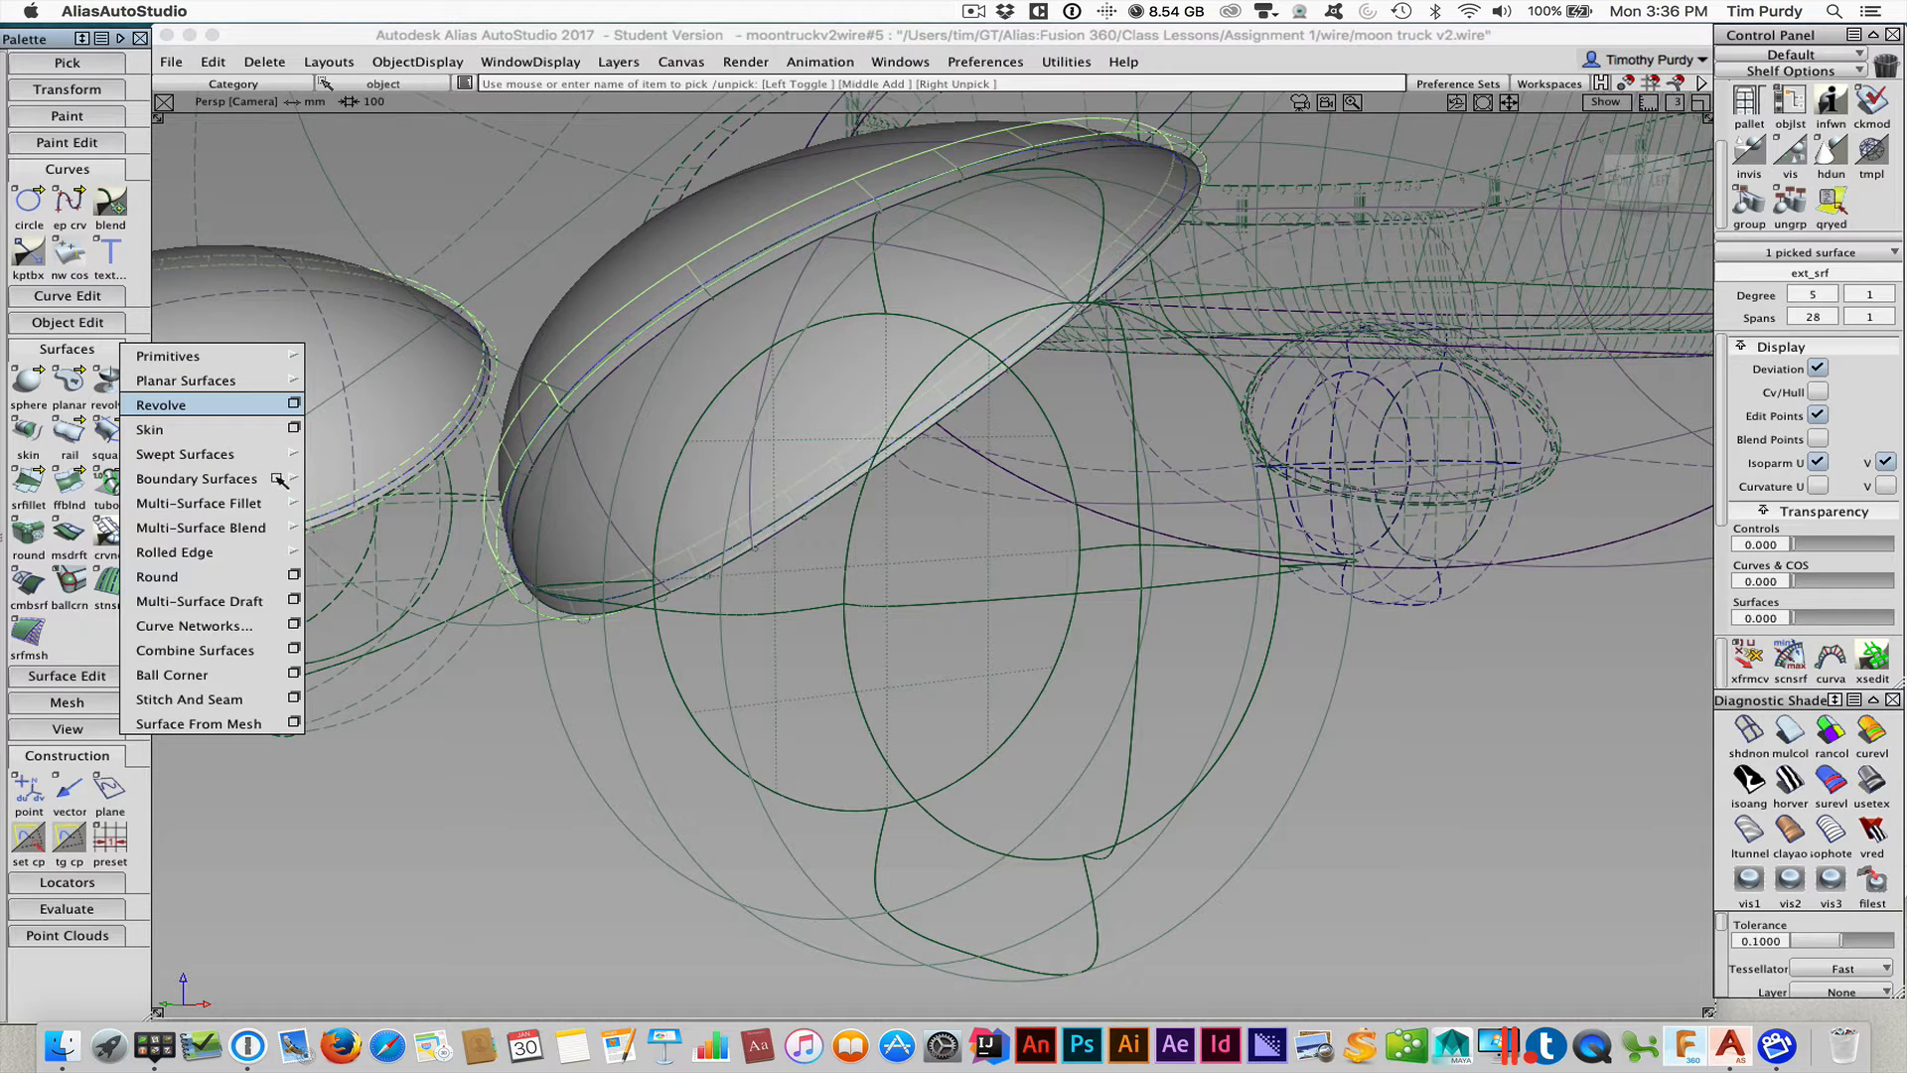
mouse_move(262, 556)
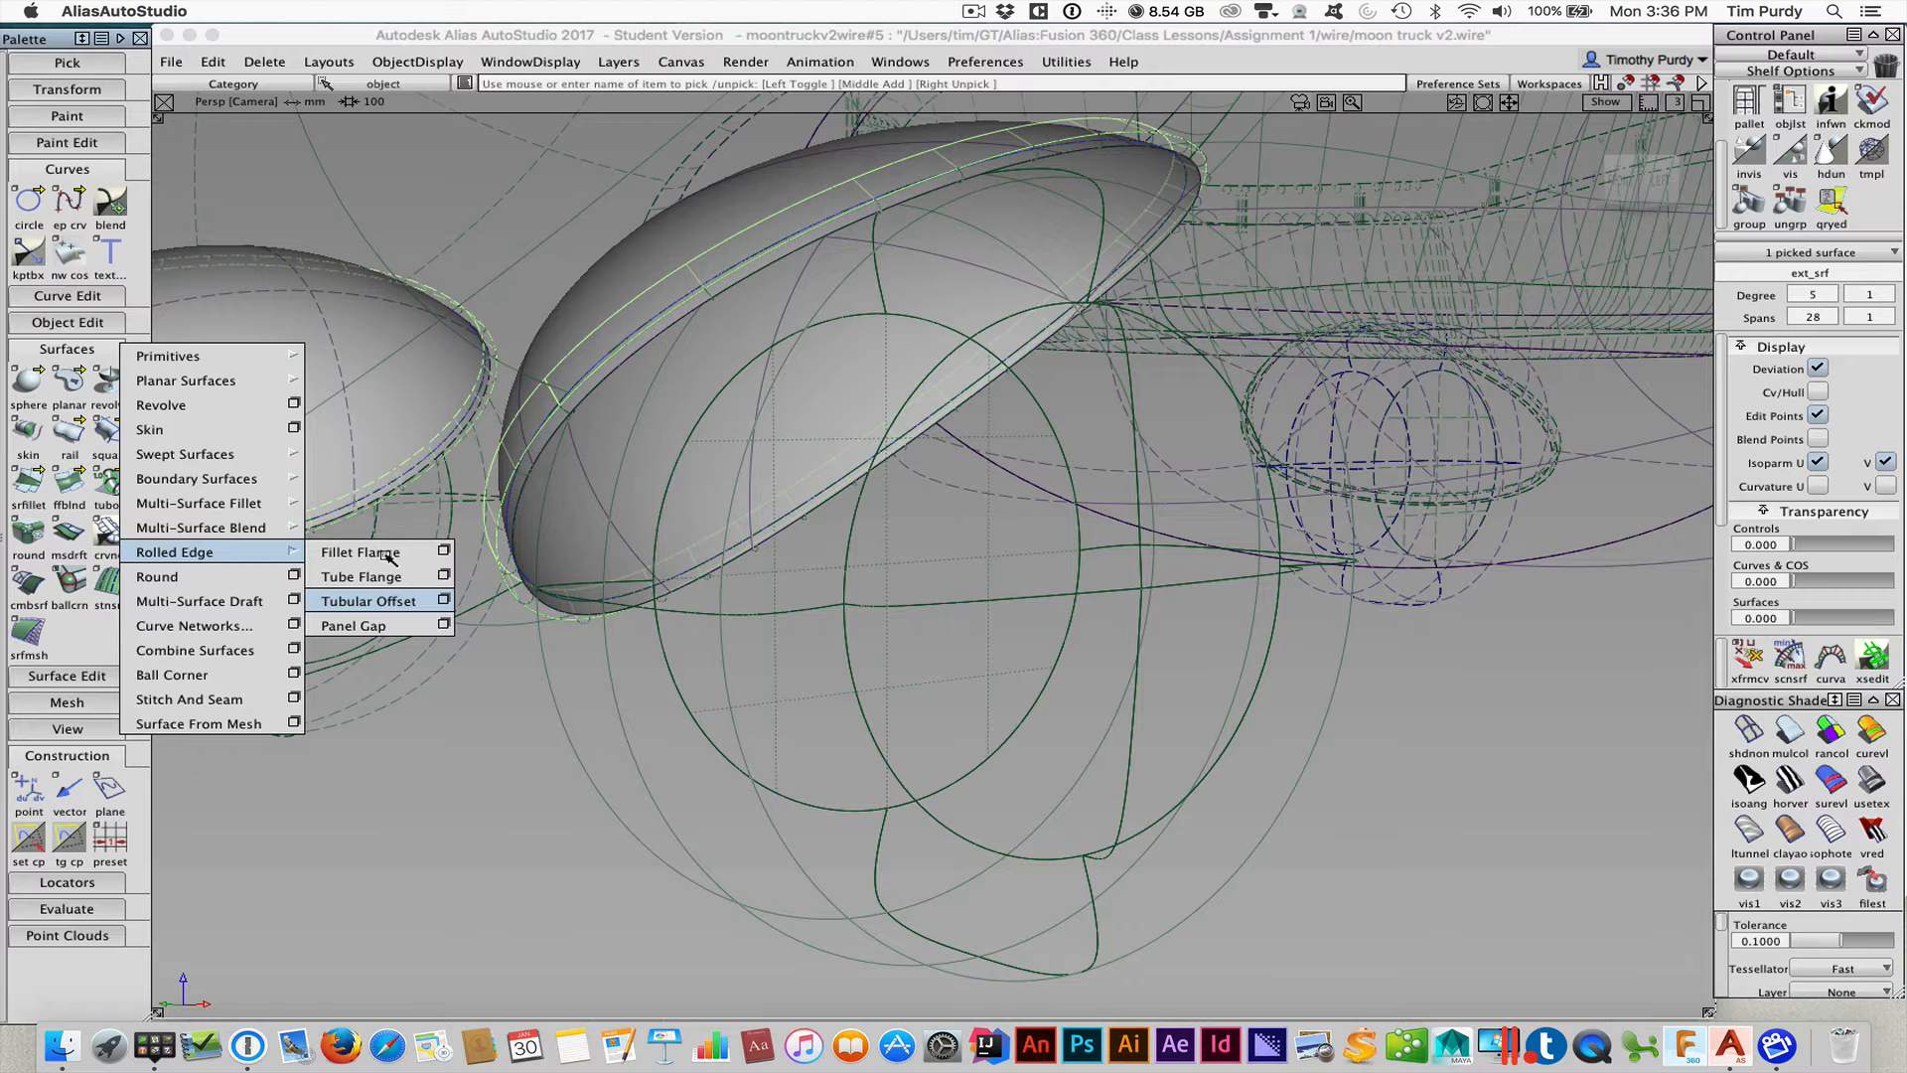
Add fillet_srf to the picked wheel arch surfaces and shade the rim in multi-color
mouse_move(648, 400)
left_mouse_down("ctrl+shift")
mouse_move(645, 353)
mouse_move(641, 394)
left_mouse_up("ctrl+shift")
left_click(644, 345)
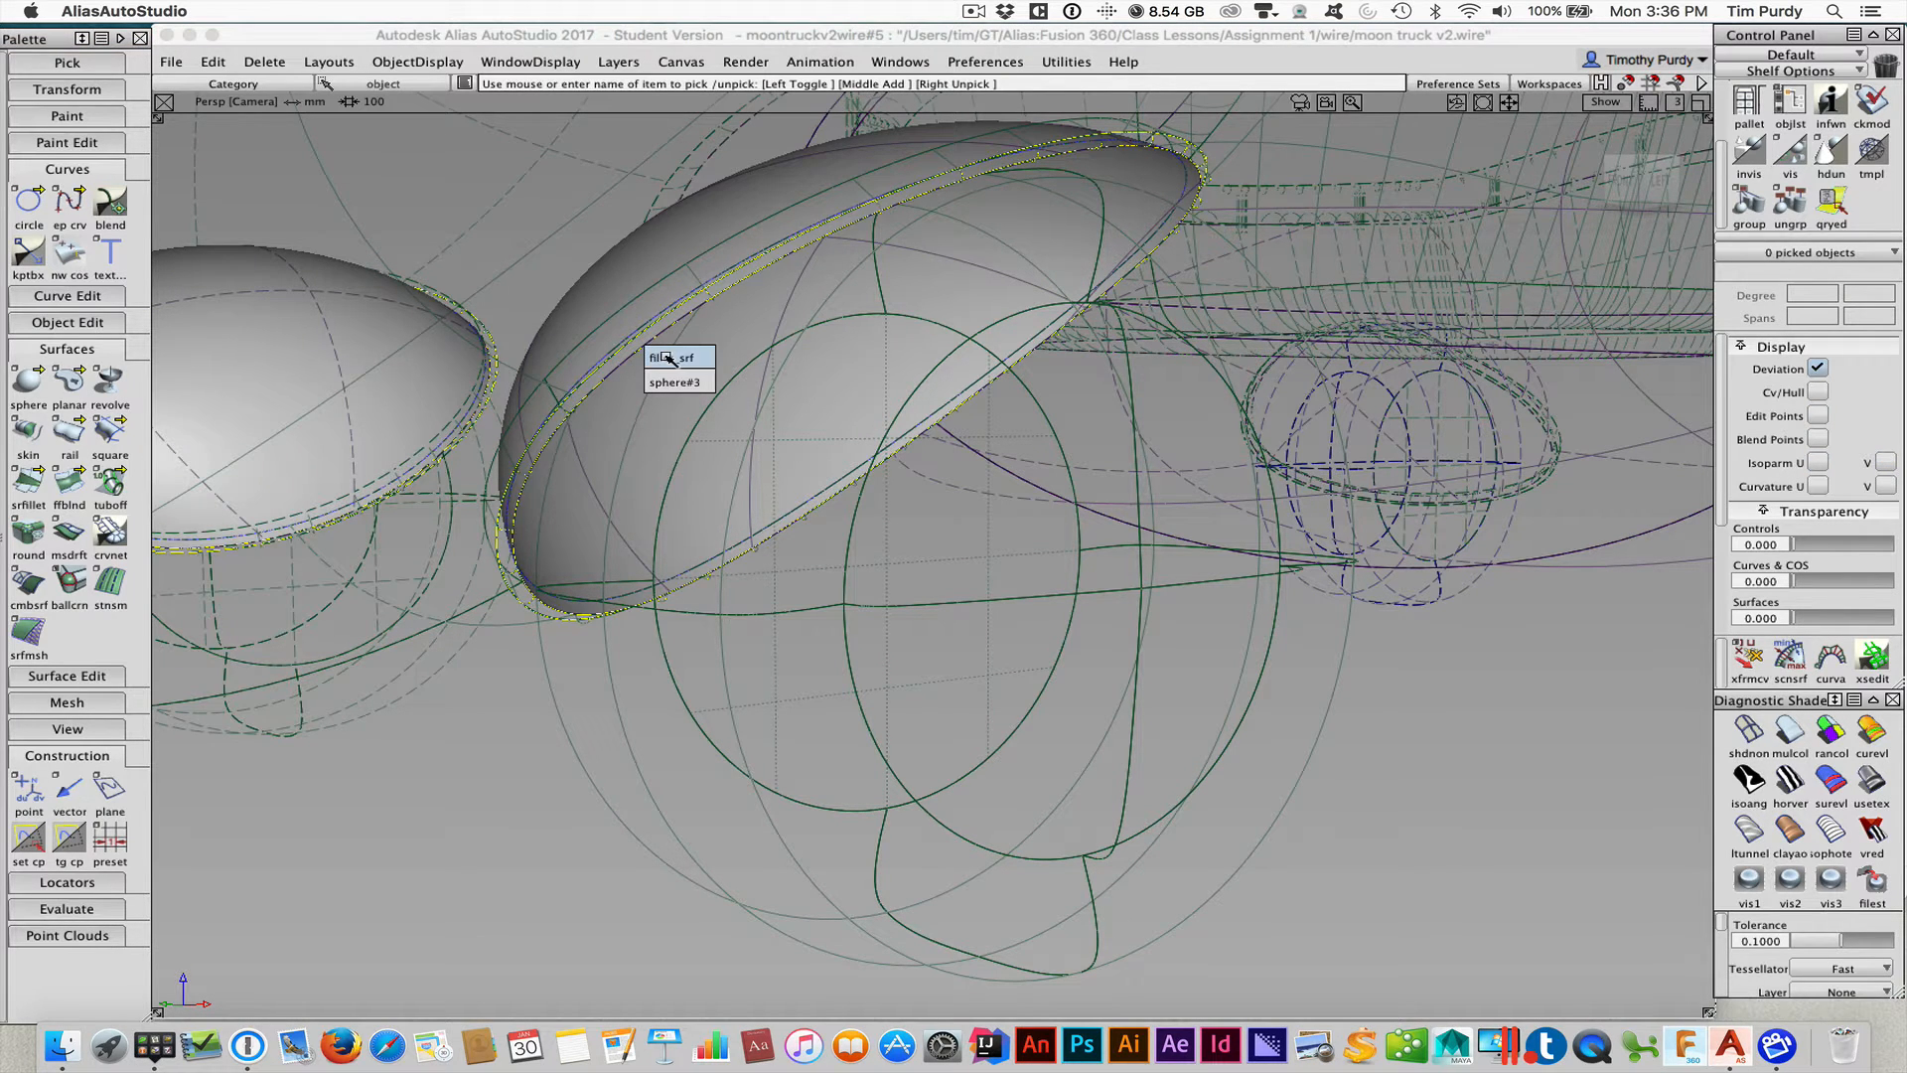
left_click(664, 355)
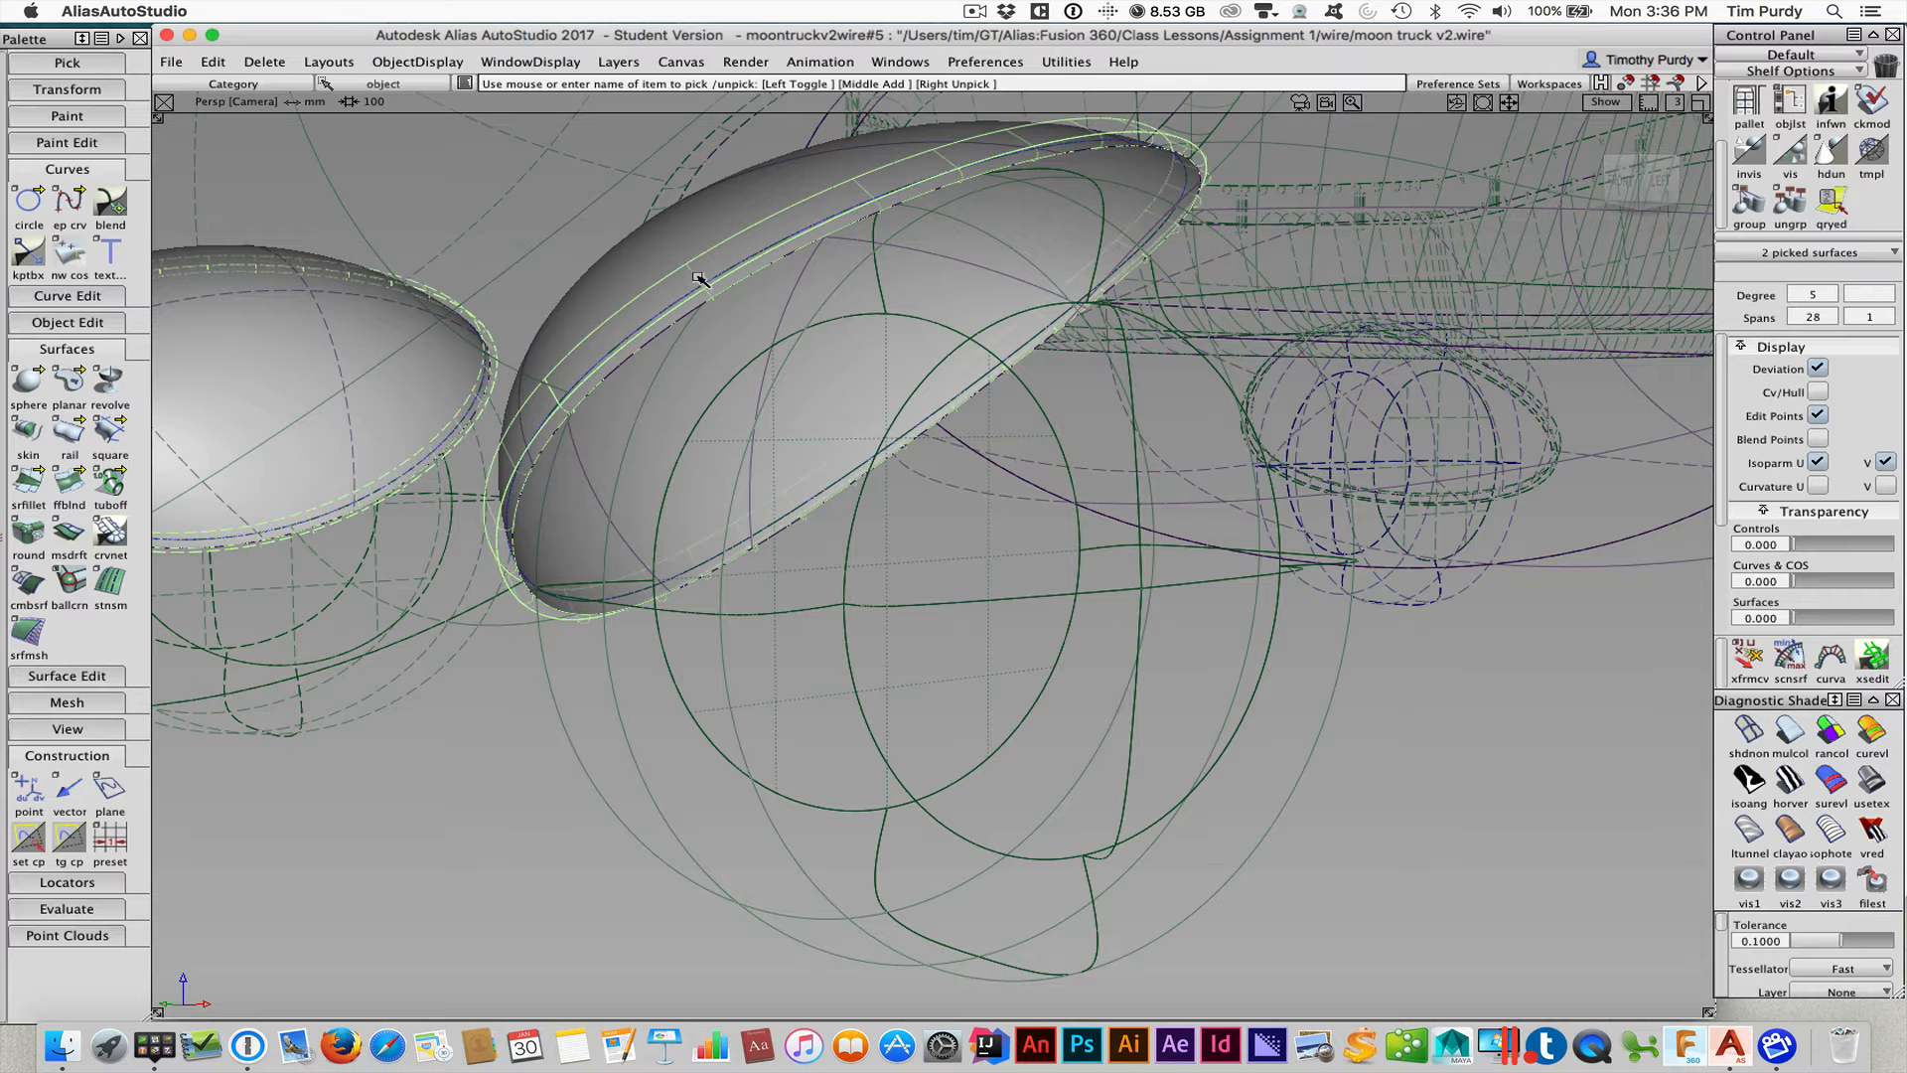
left_click(1793, 733)
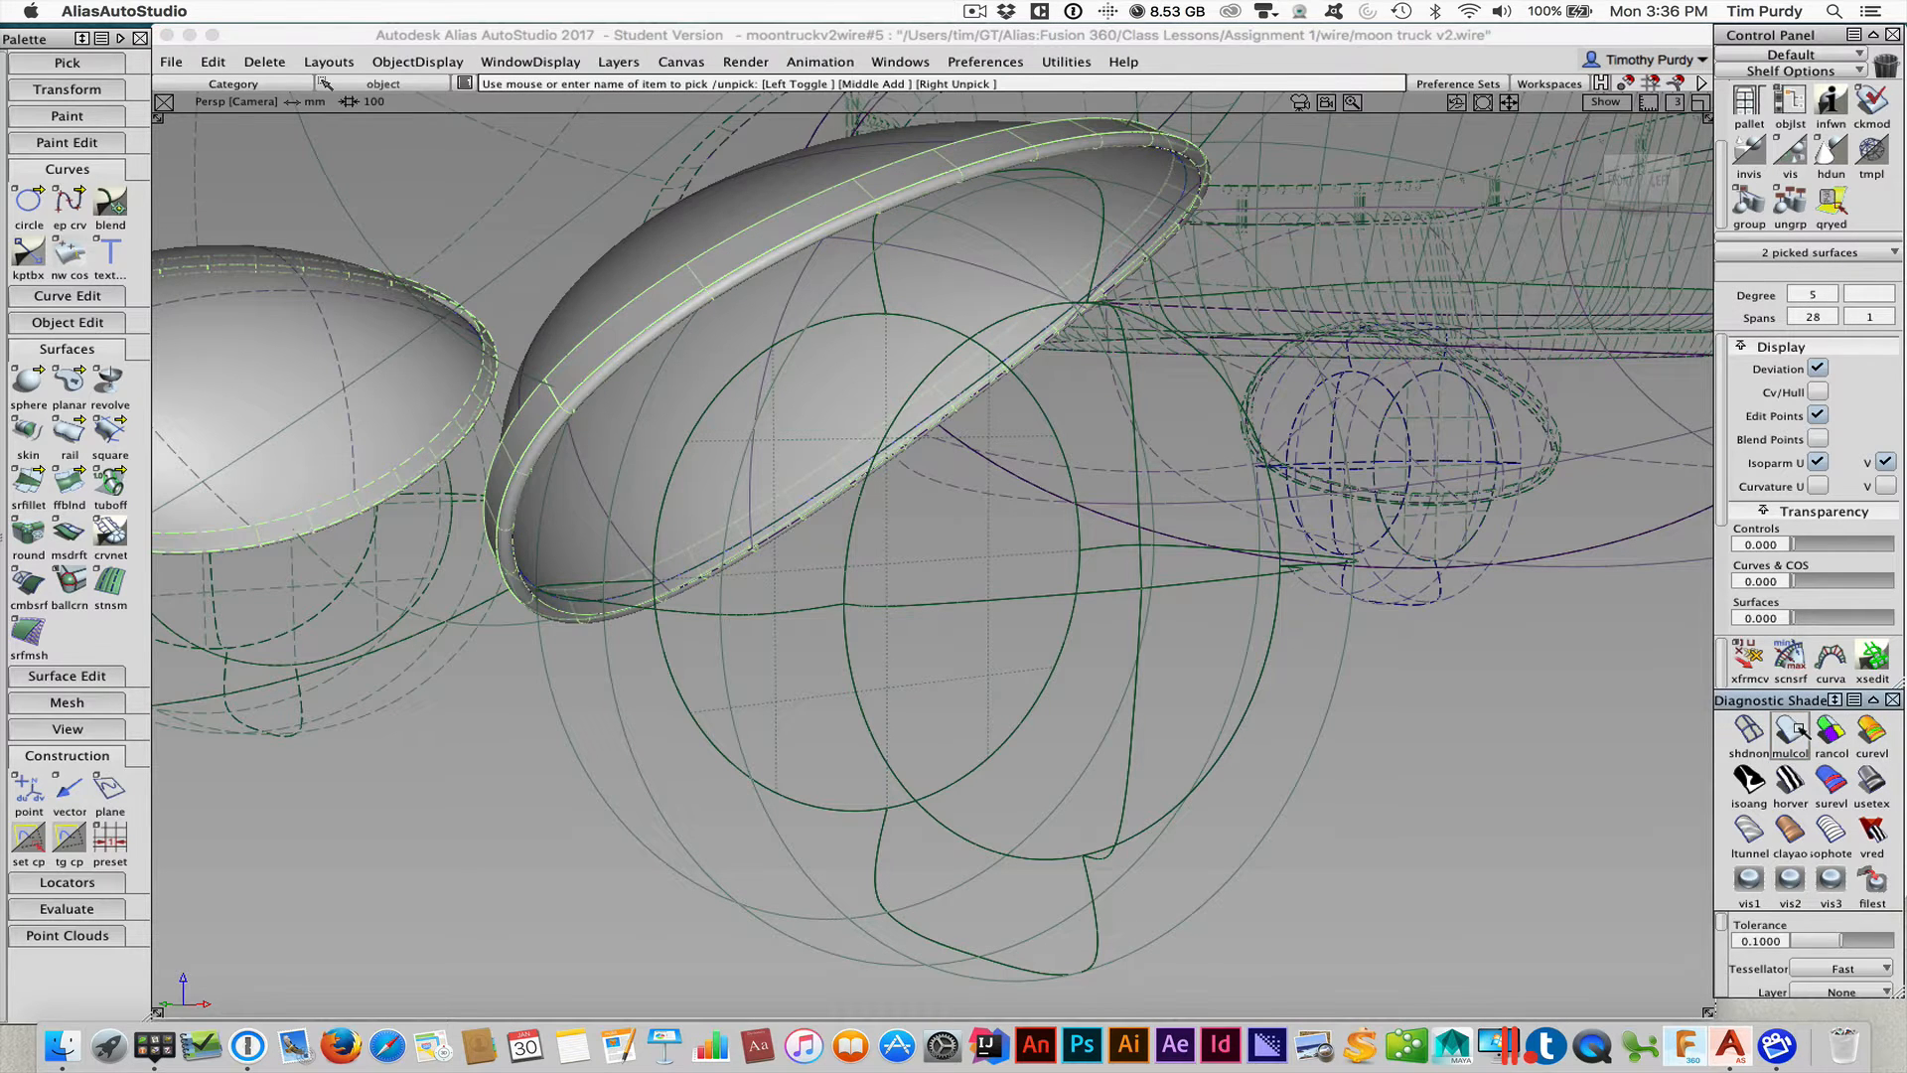
left_click(974, 568)
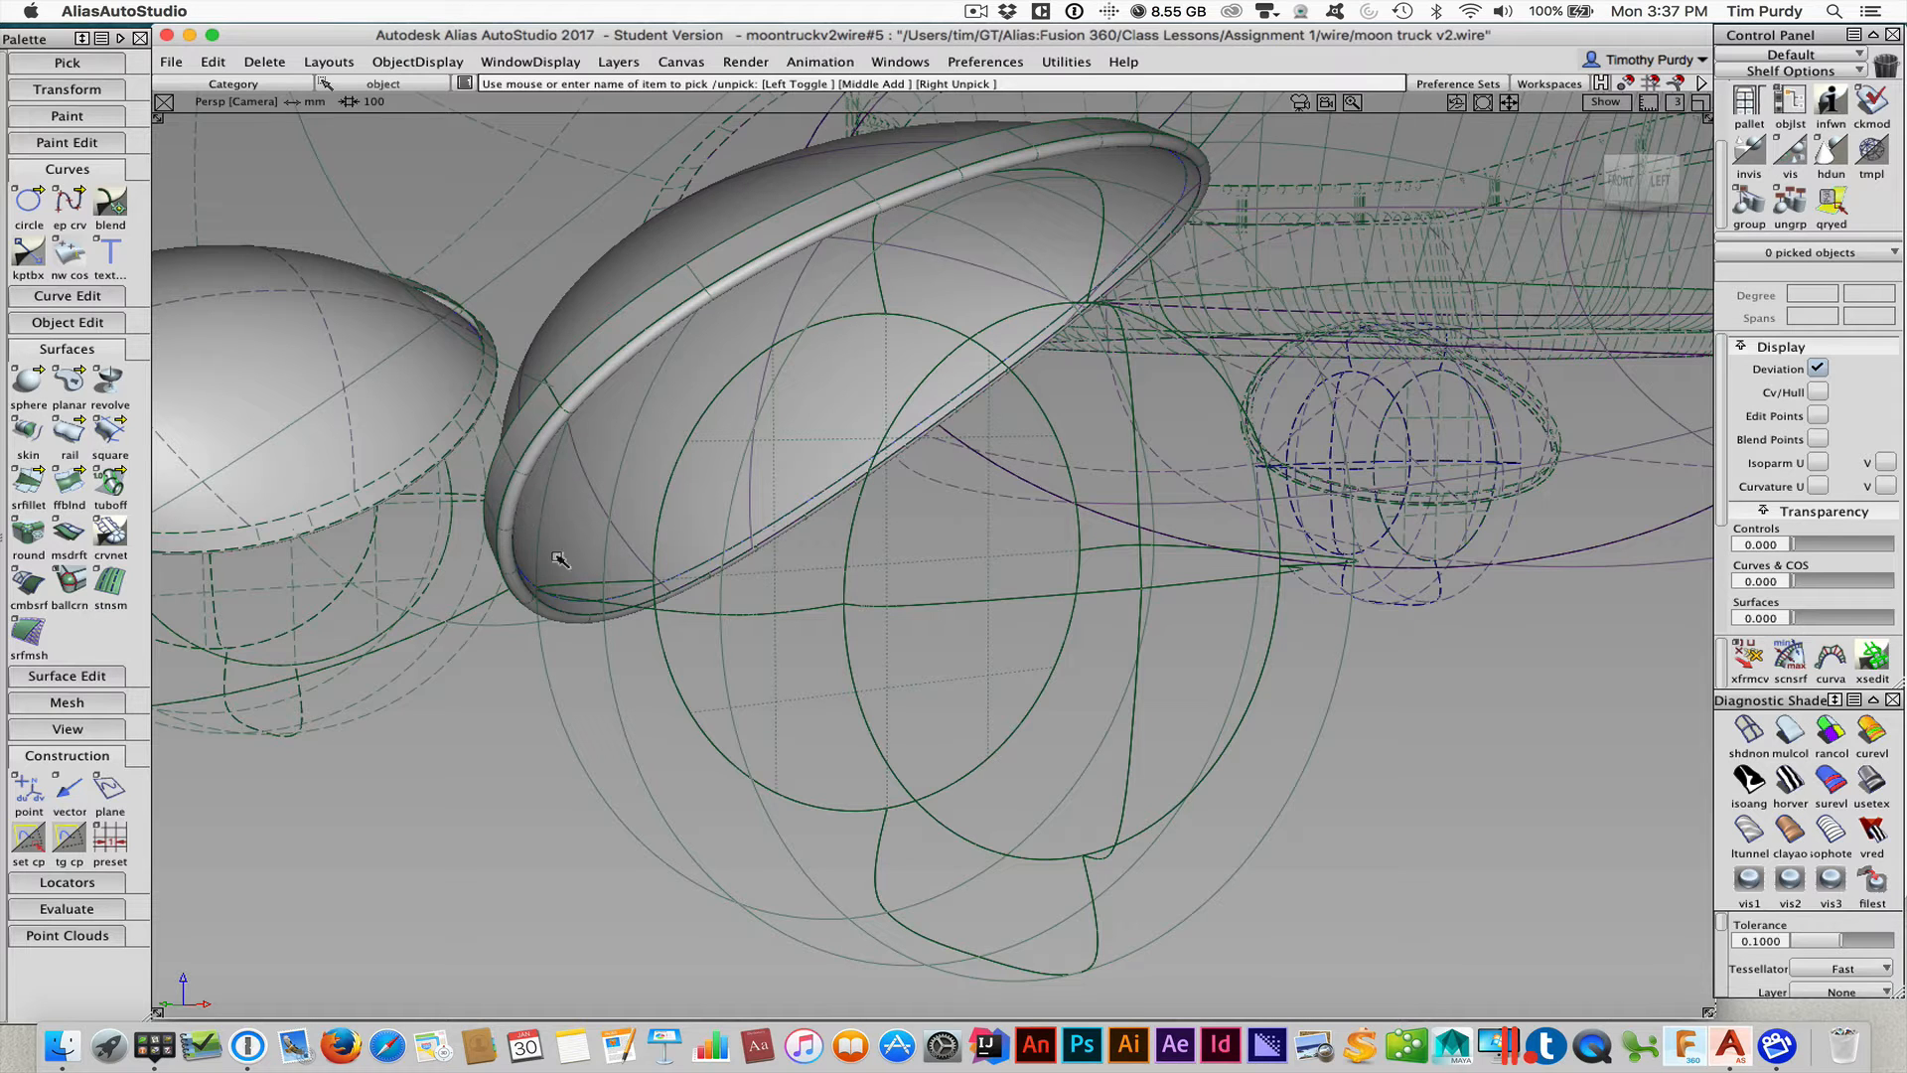
Turn off the diagnostic shading, show the truck with hardware shading, and examine the wheel arch lip from several sides
left_click(1749, 733)
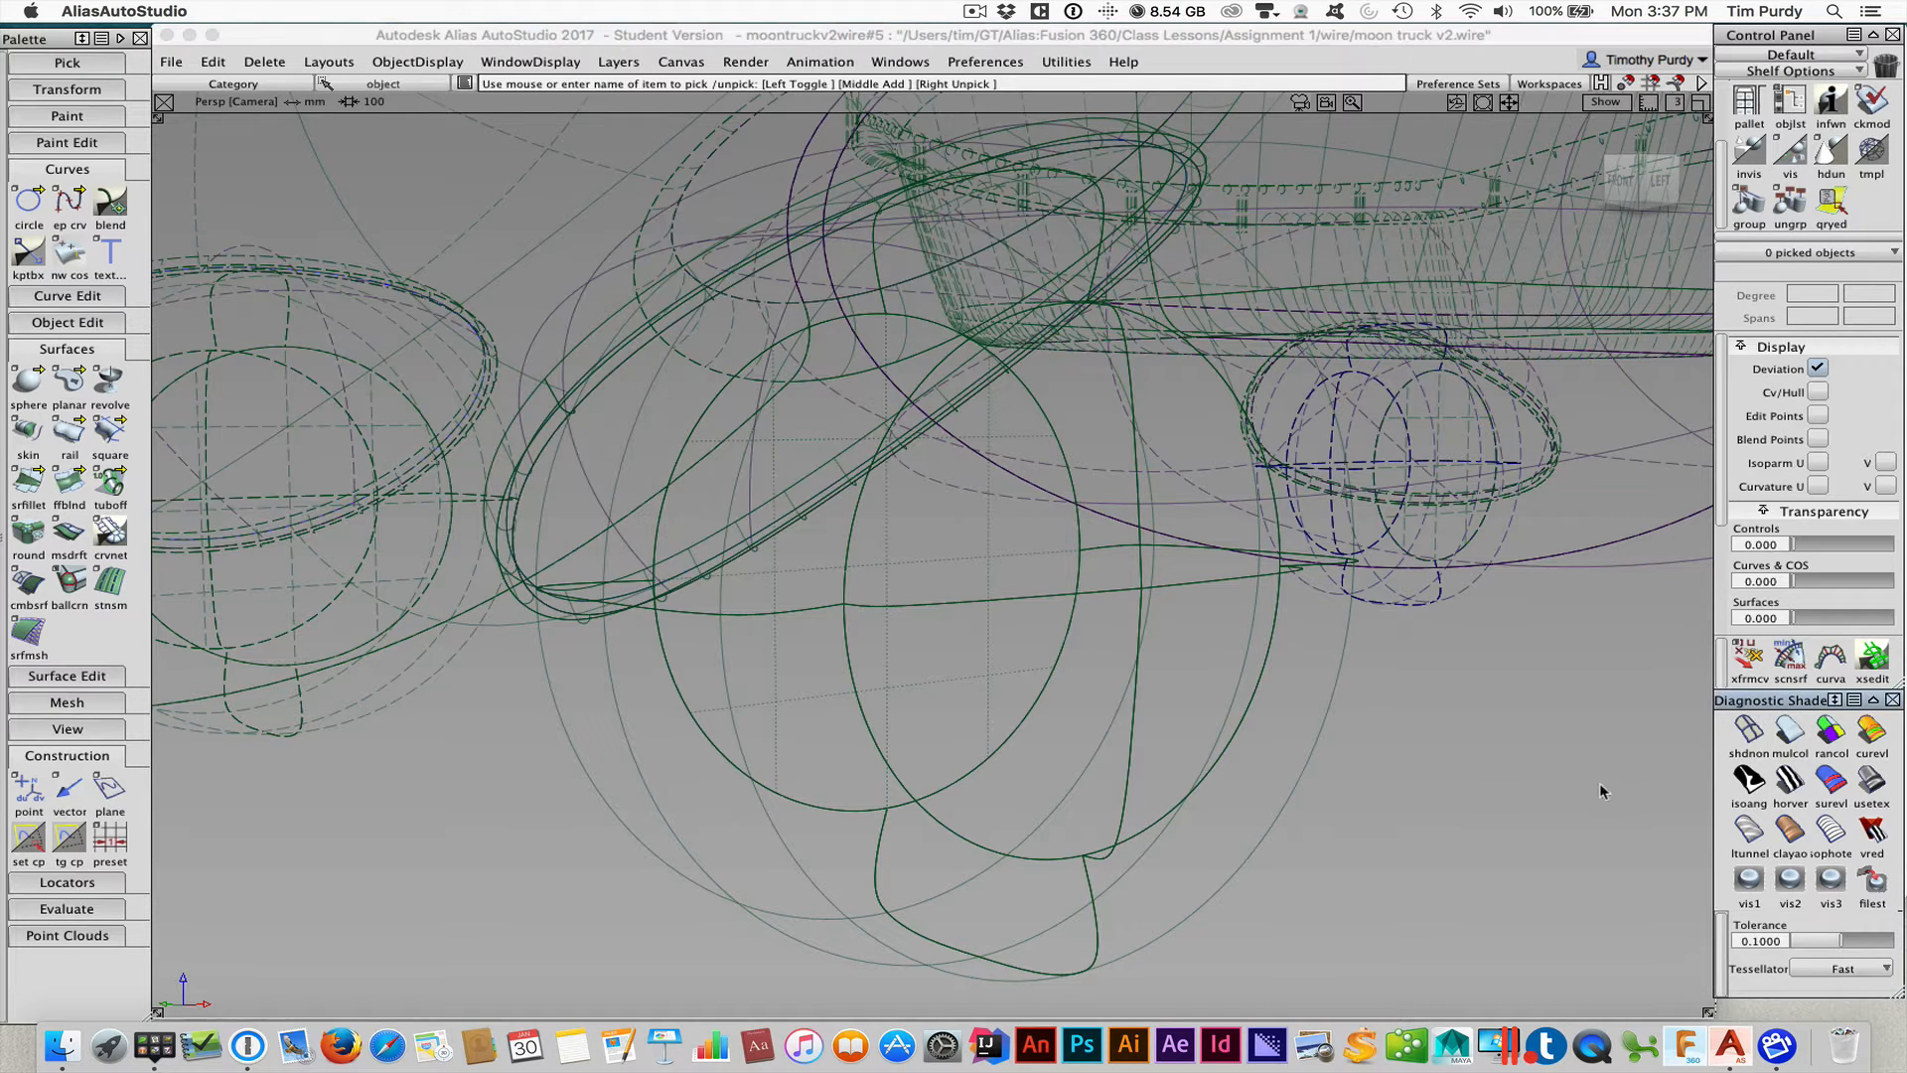
left_click_drag(1575, 800, 1639, 795, "ctrl+shift")
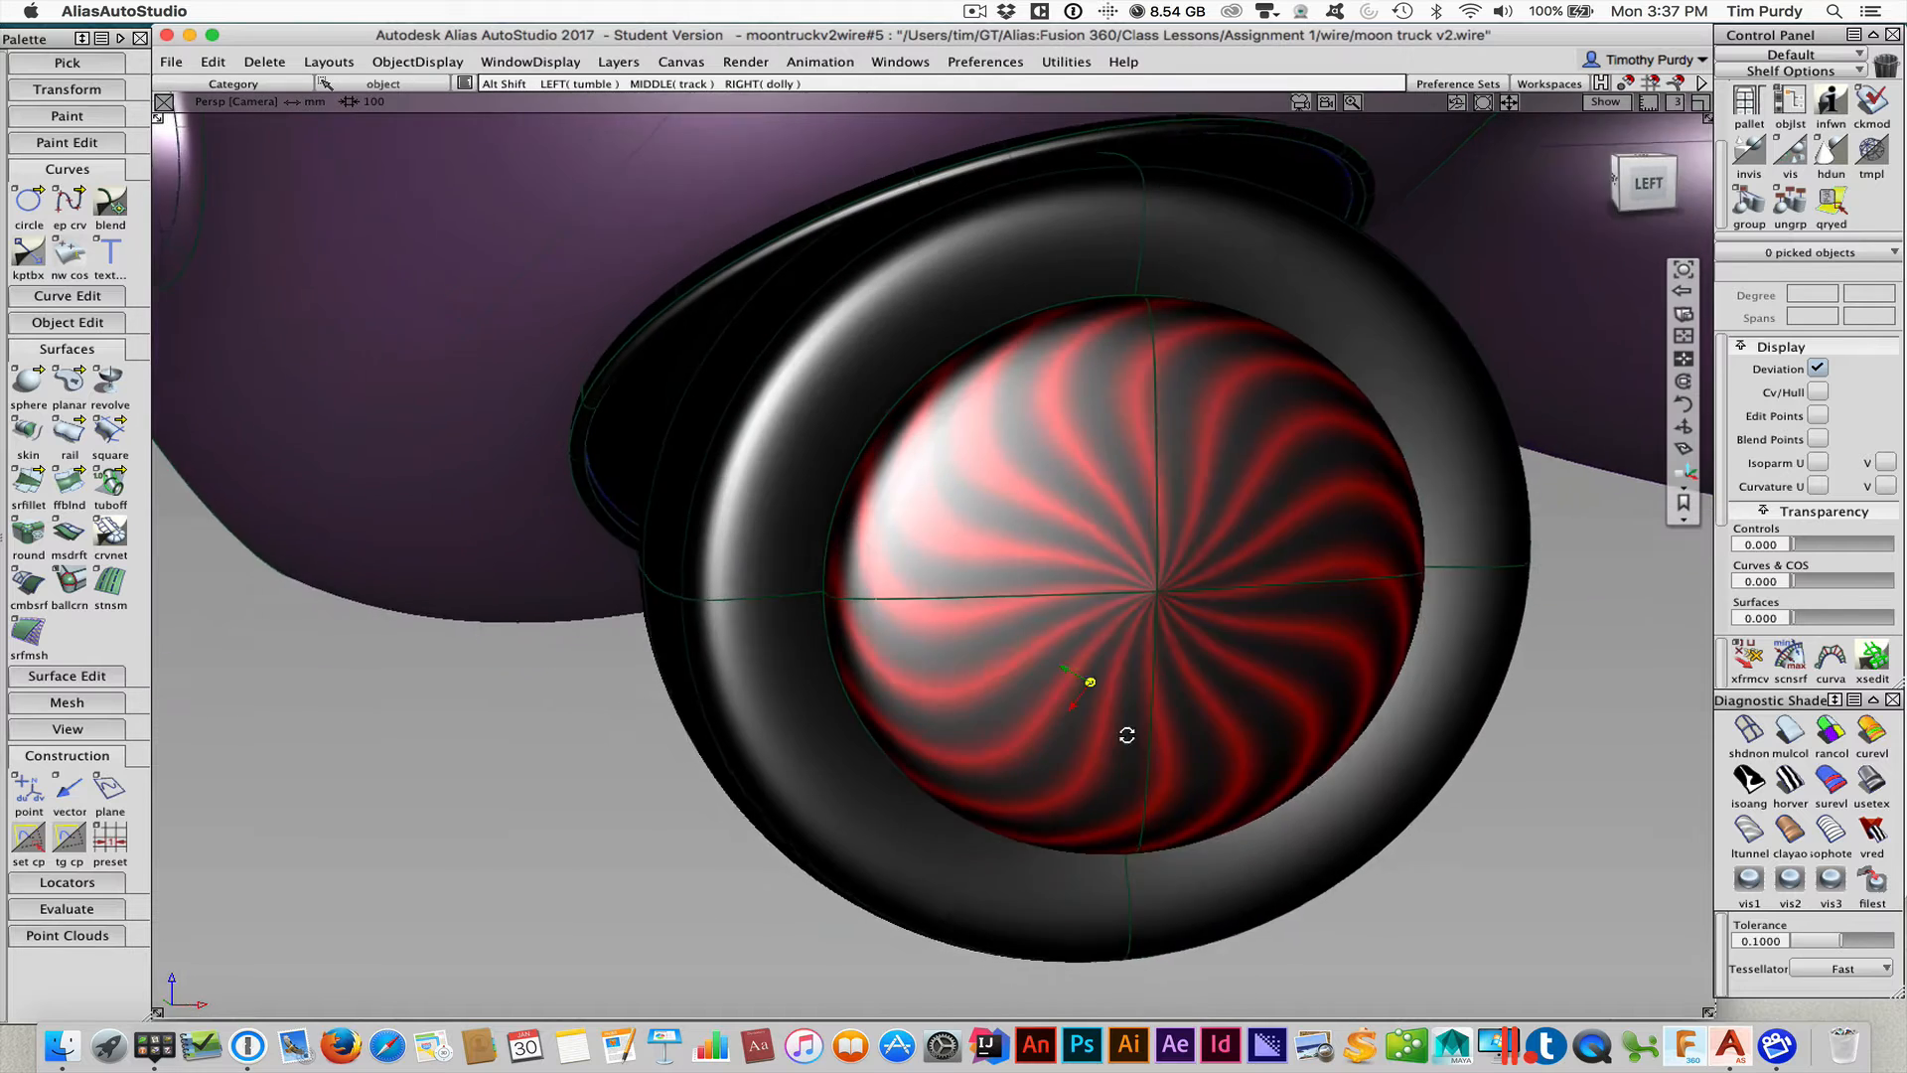
left_click_drag(1126, 735, 1083, 710, "alt+shift")
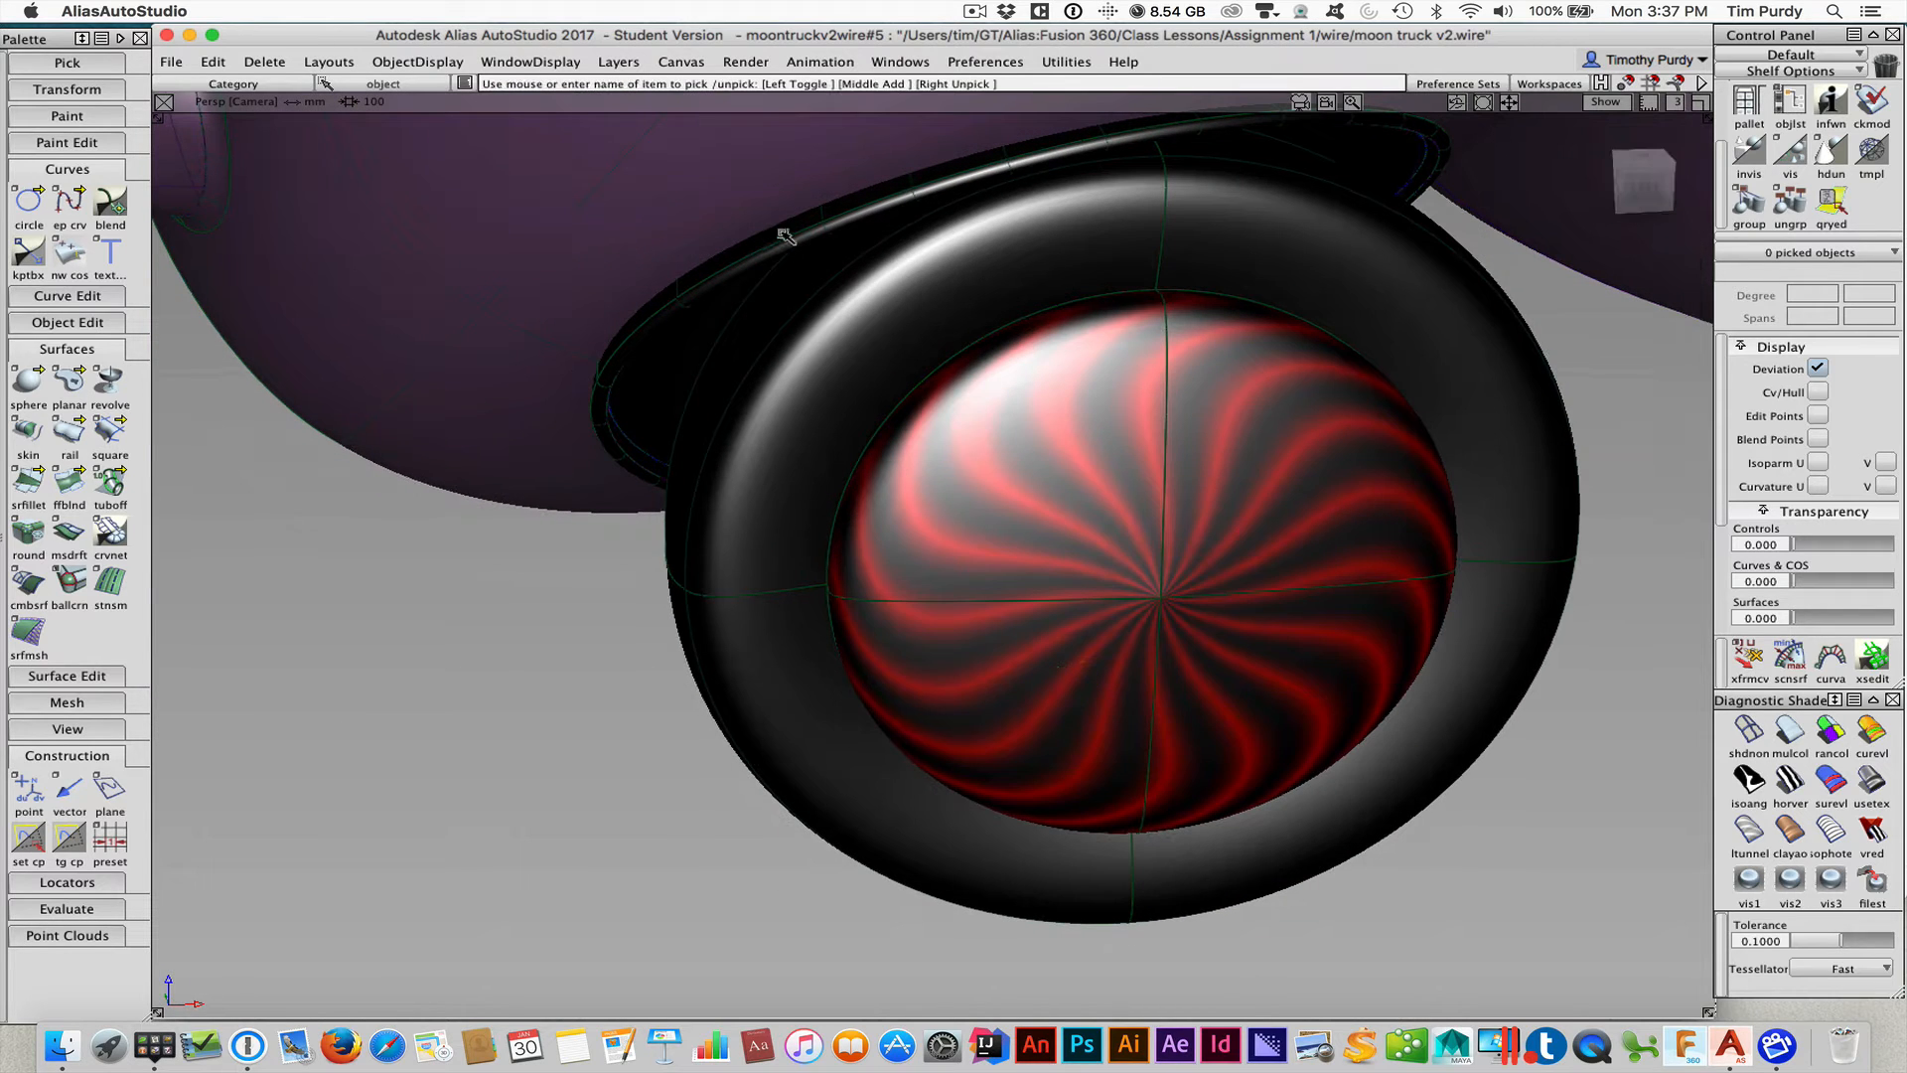
left_click_drag(1355, 149, 429, 390, "alt+shift")
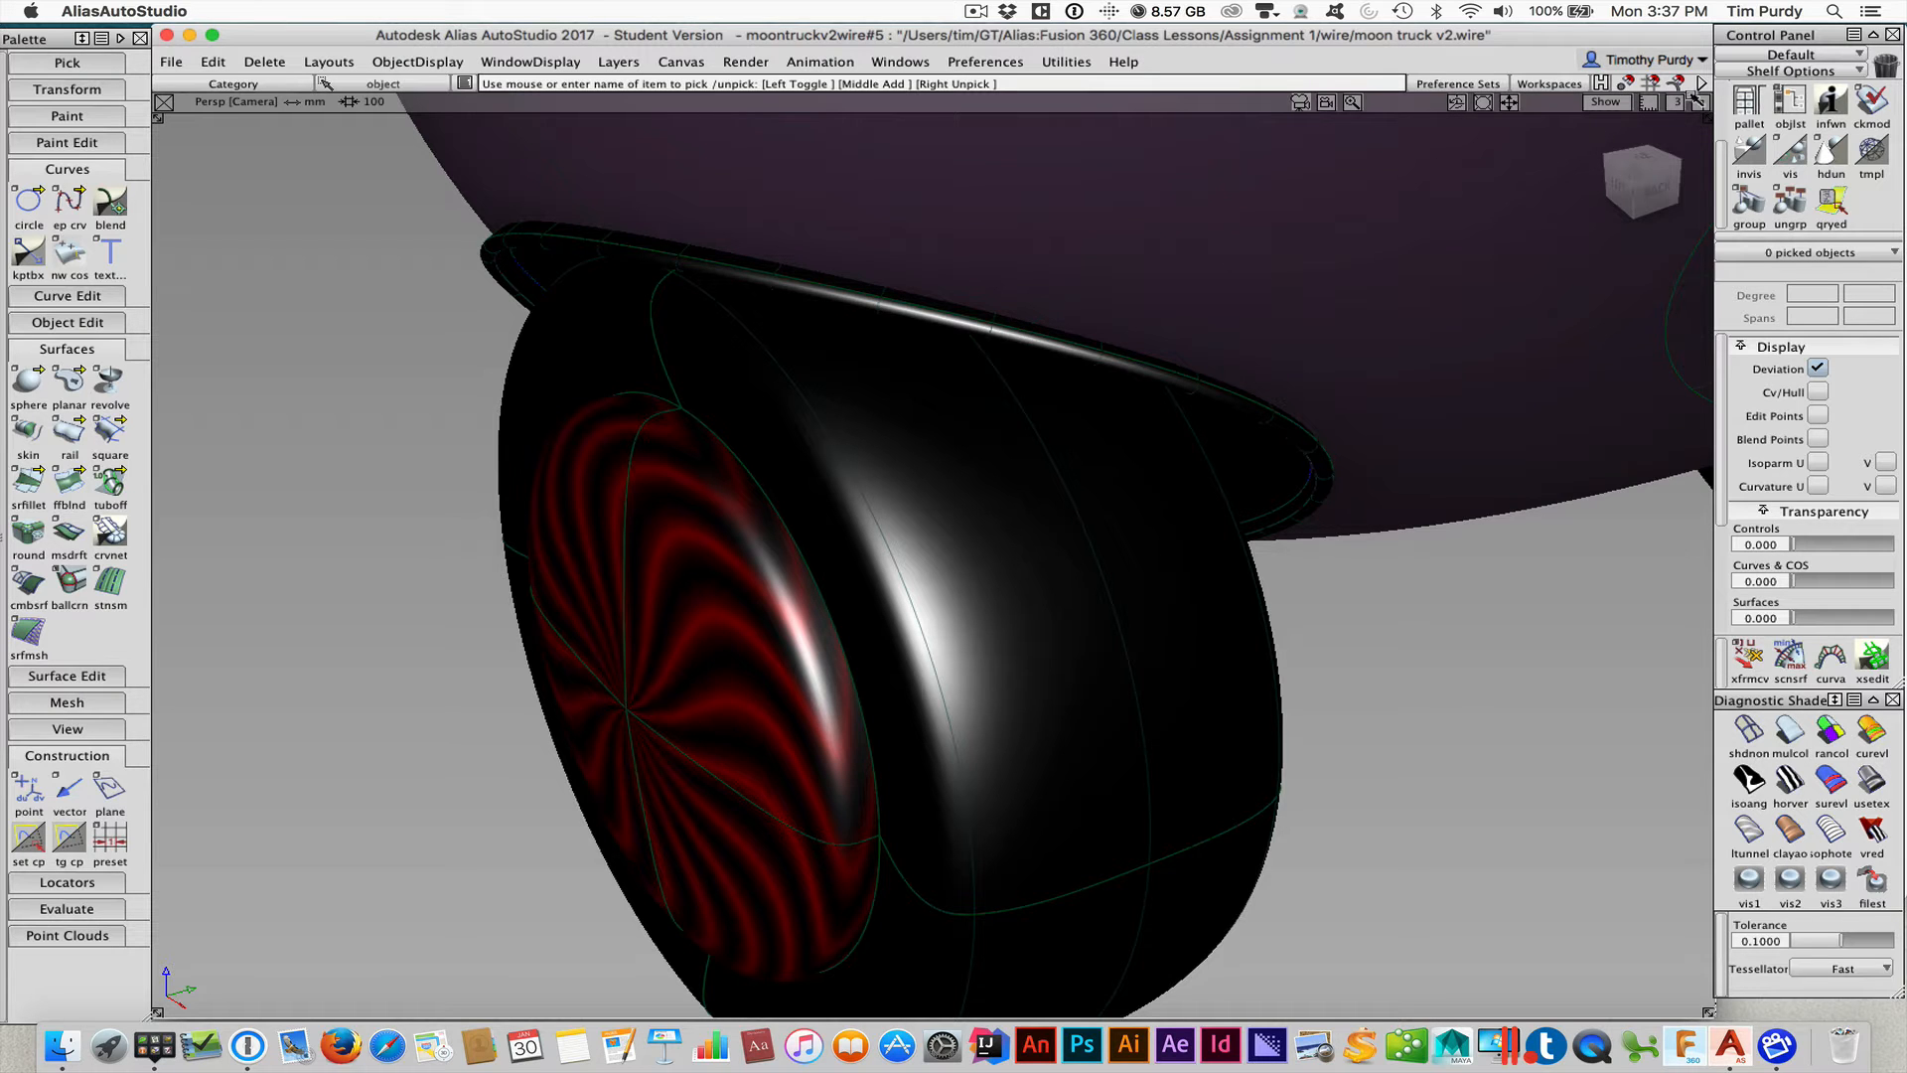
Reopen the recent file video Demo V5.wire, deleting all objects, shaders, views and actions of the current scene
left_click(172, 62)
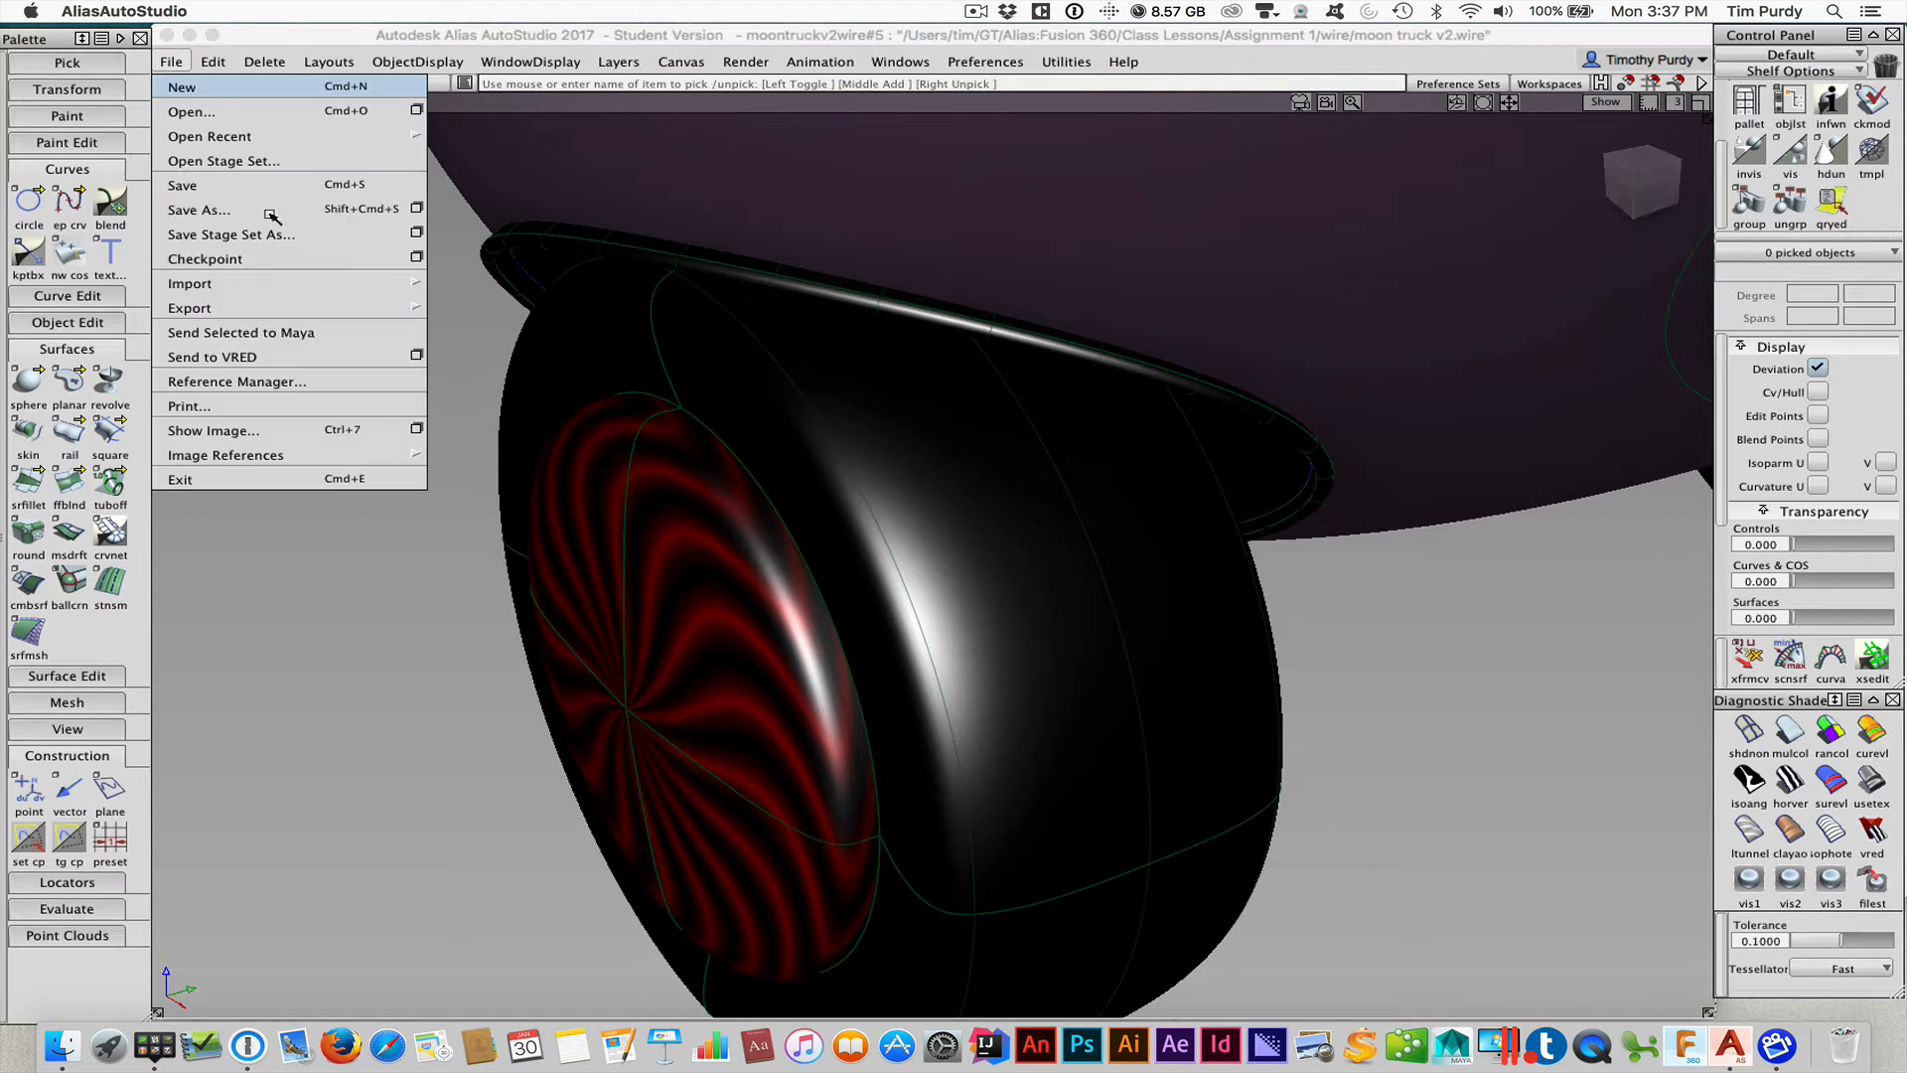
mouse_move(279, 141)
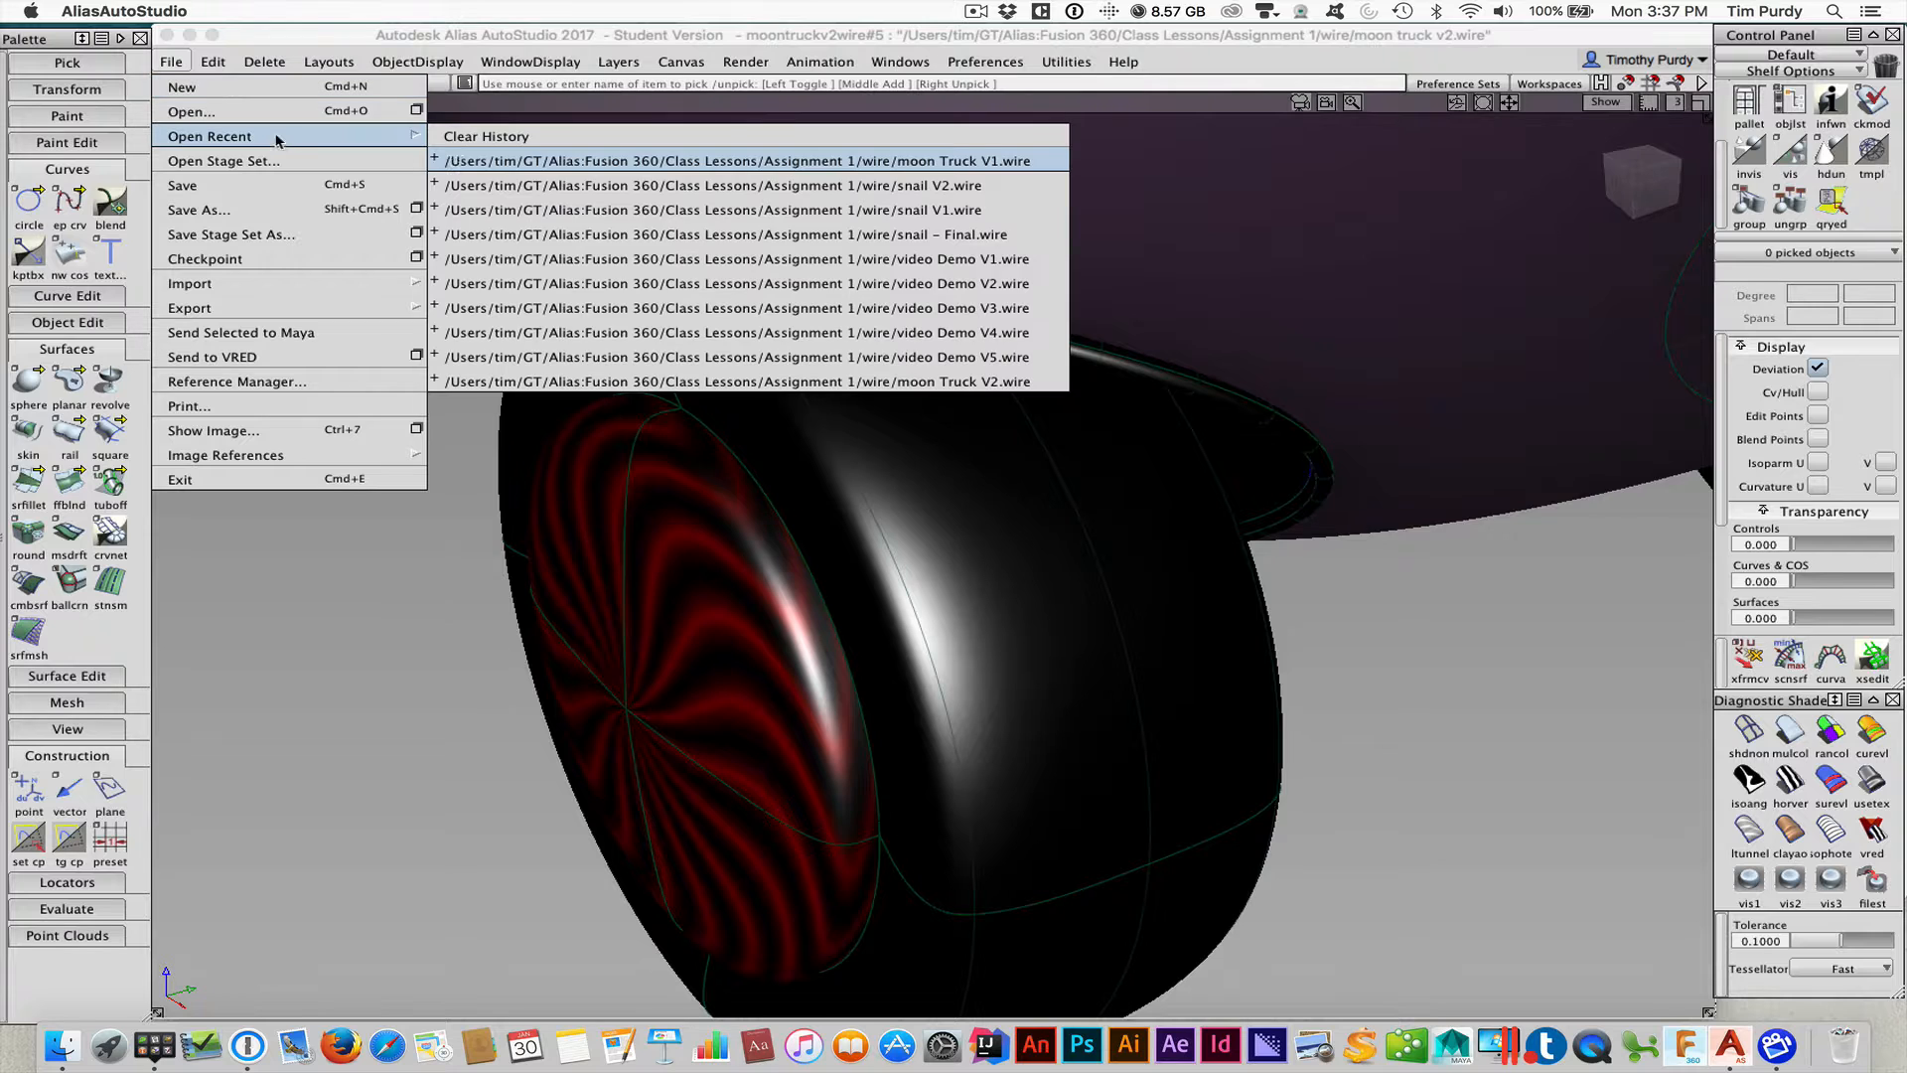
left_click(957, 360)
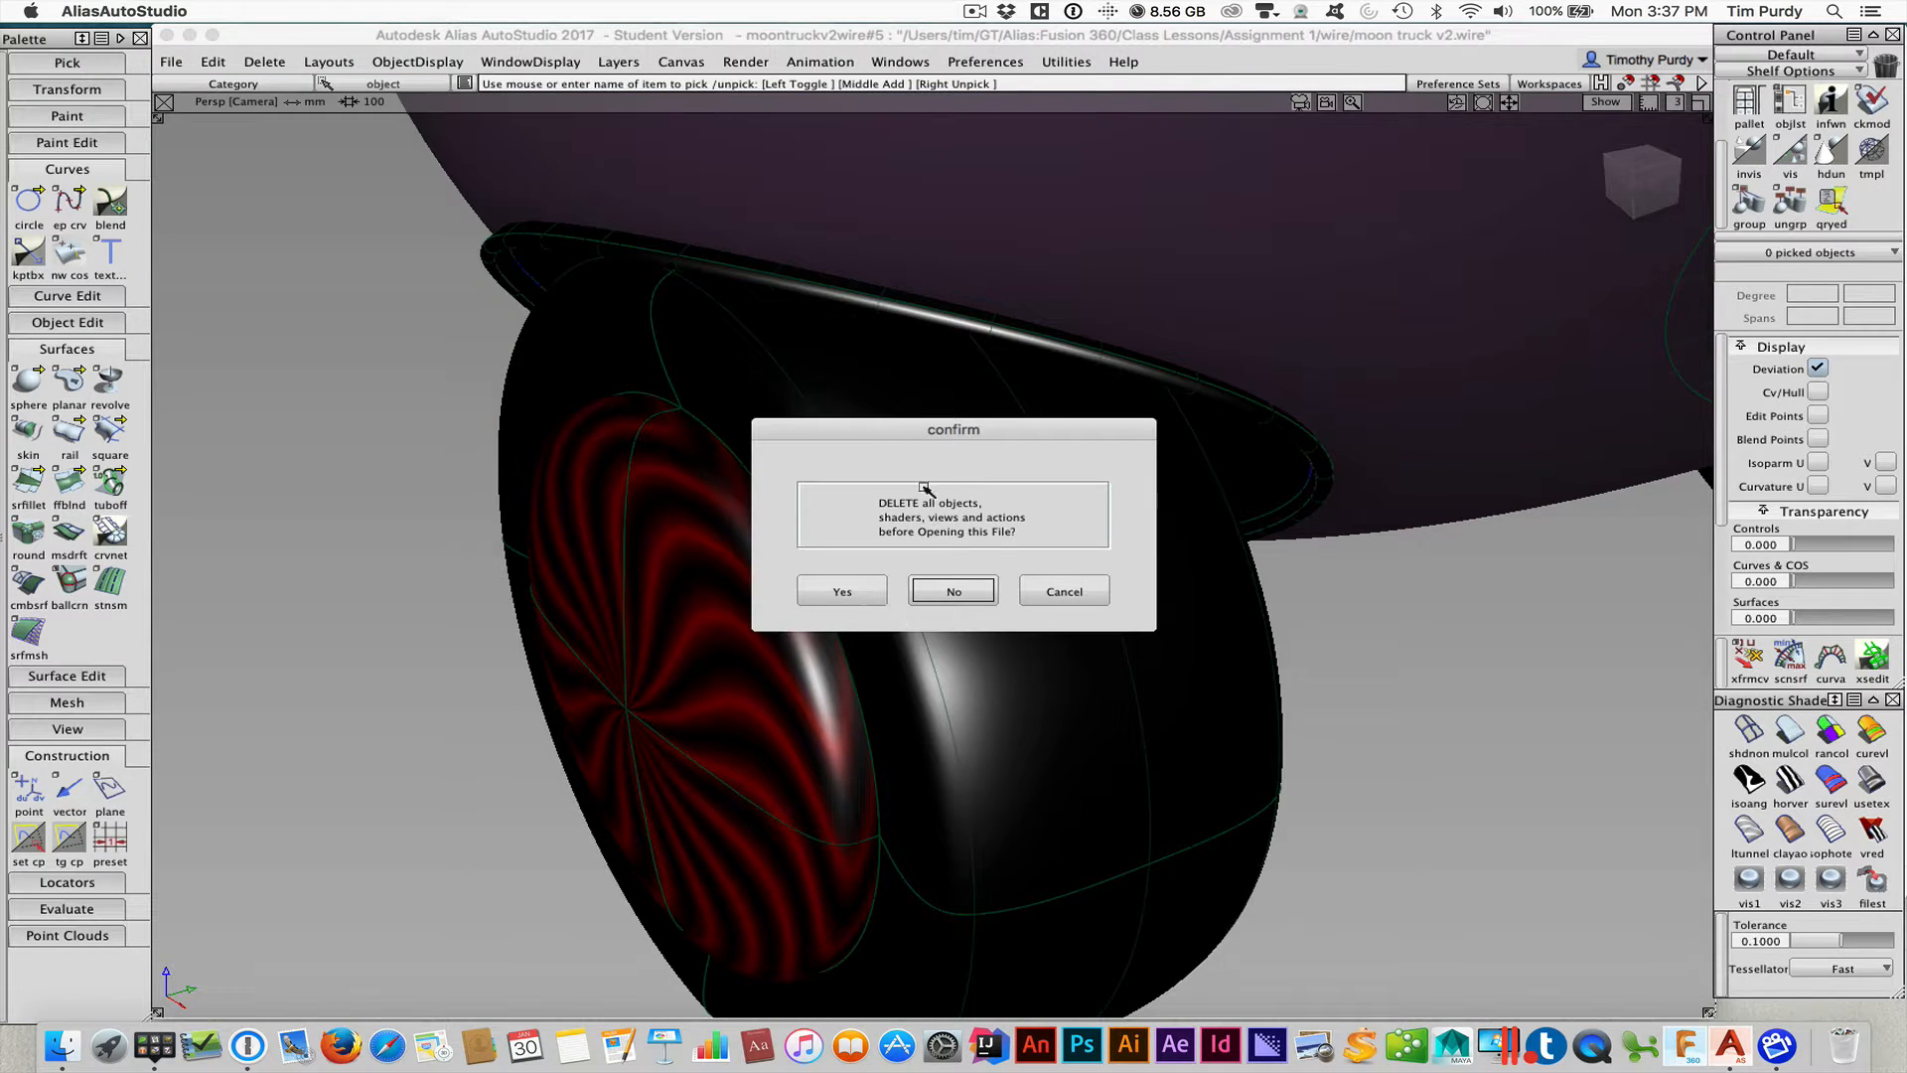
left_click(844, 592)
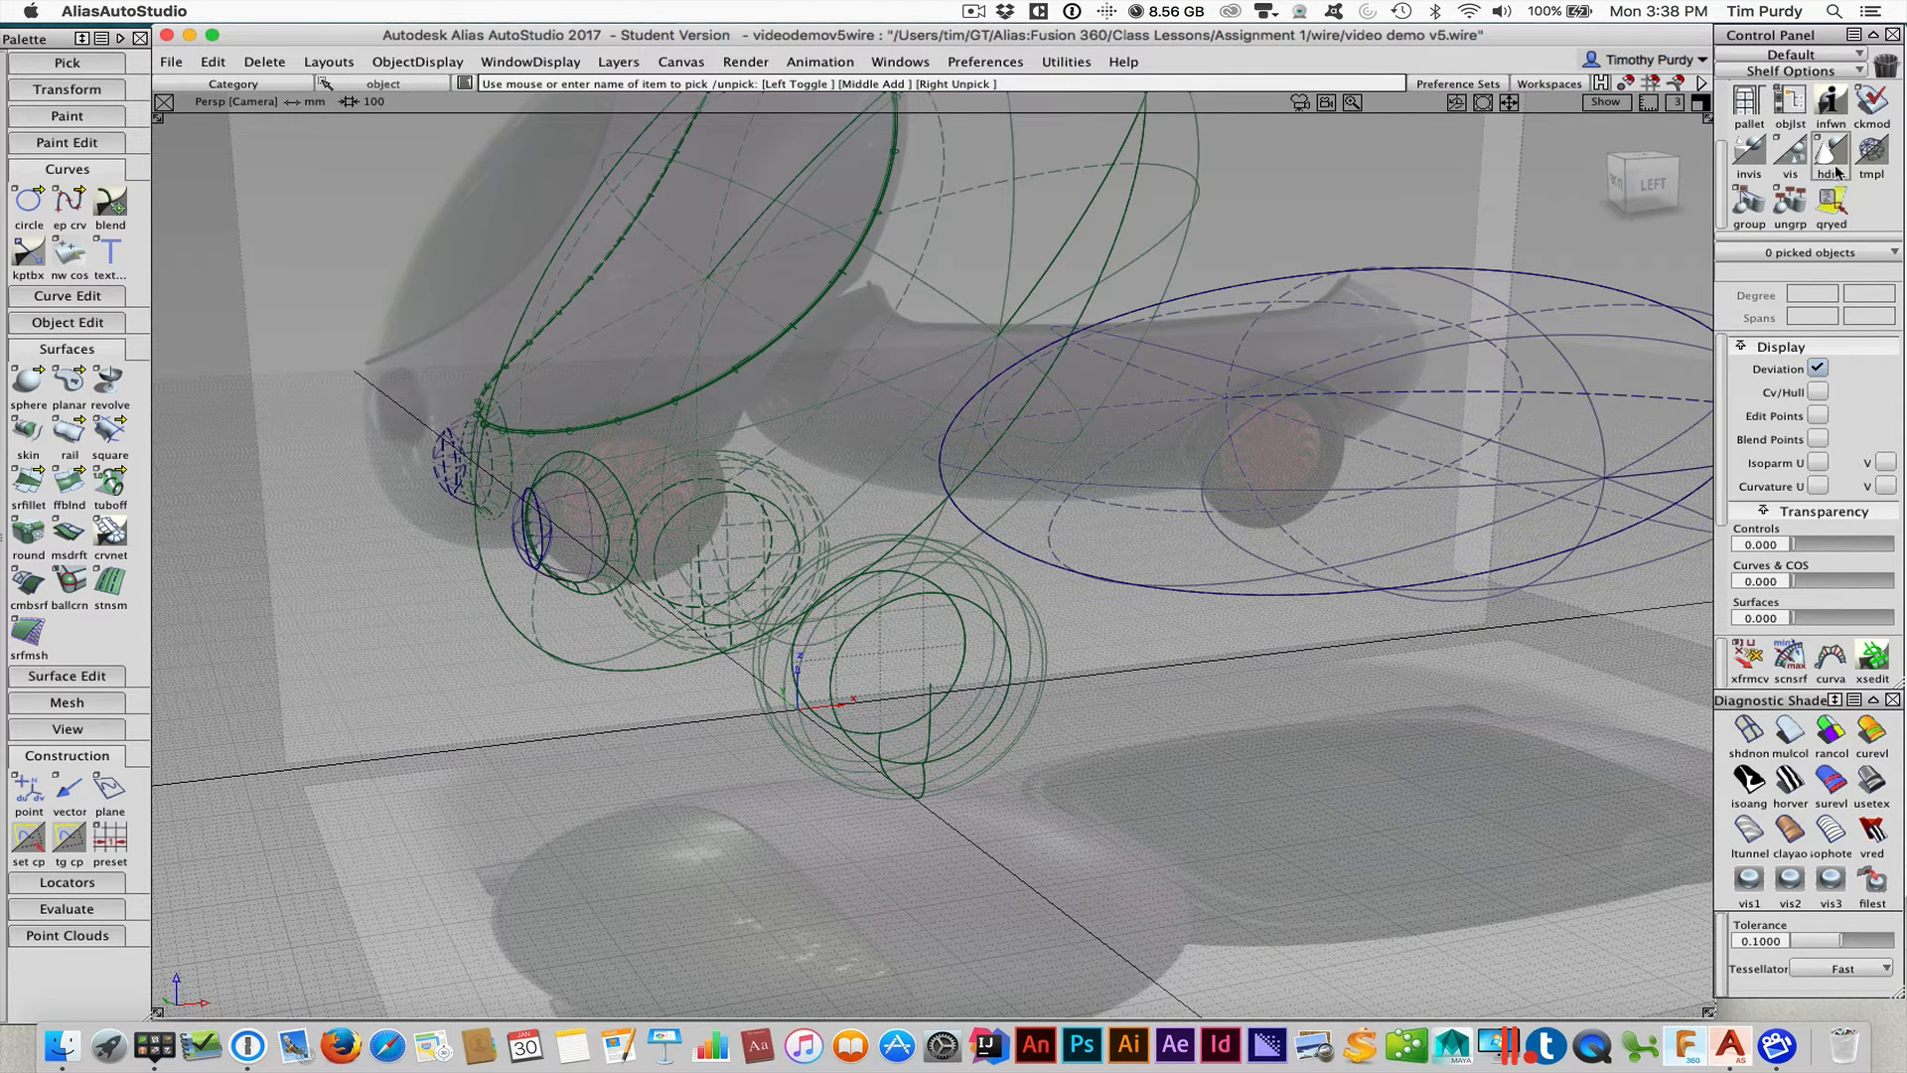
Show all four views and start a surface-type sphere primitive with a 180-degree sweep
left_click(1701, 102)
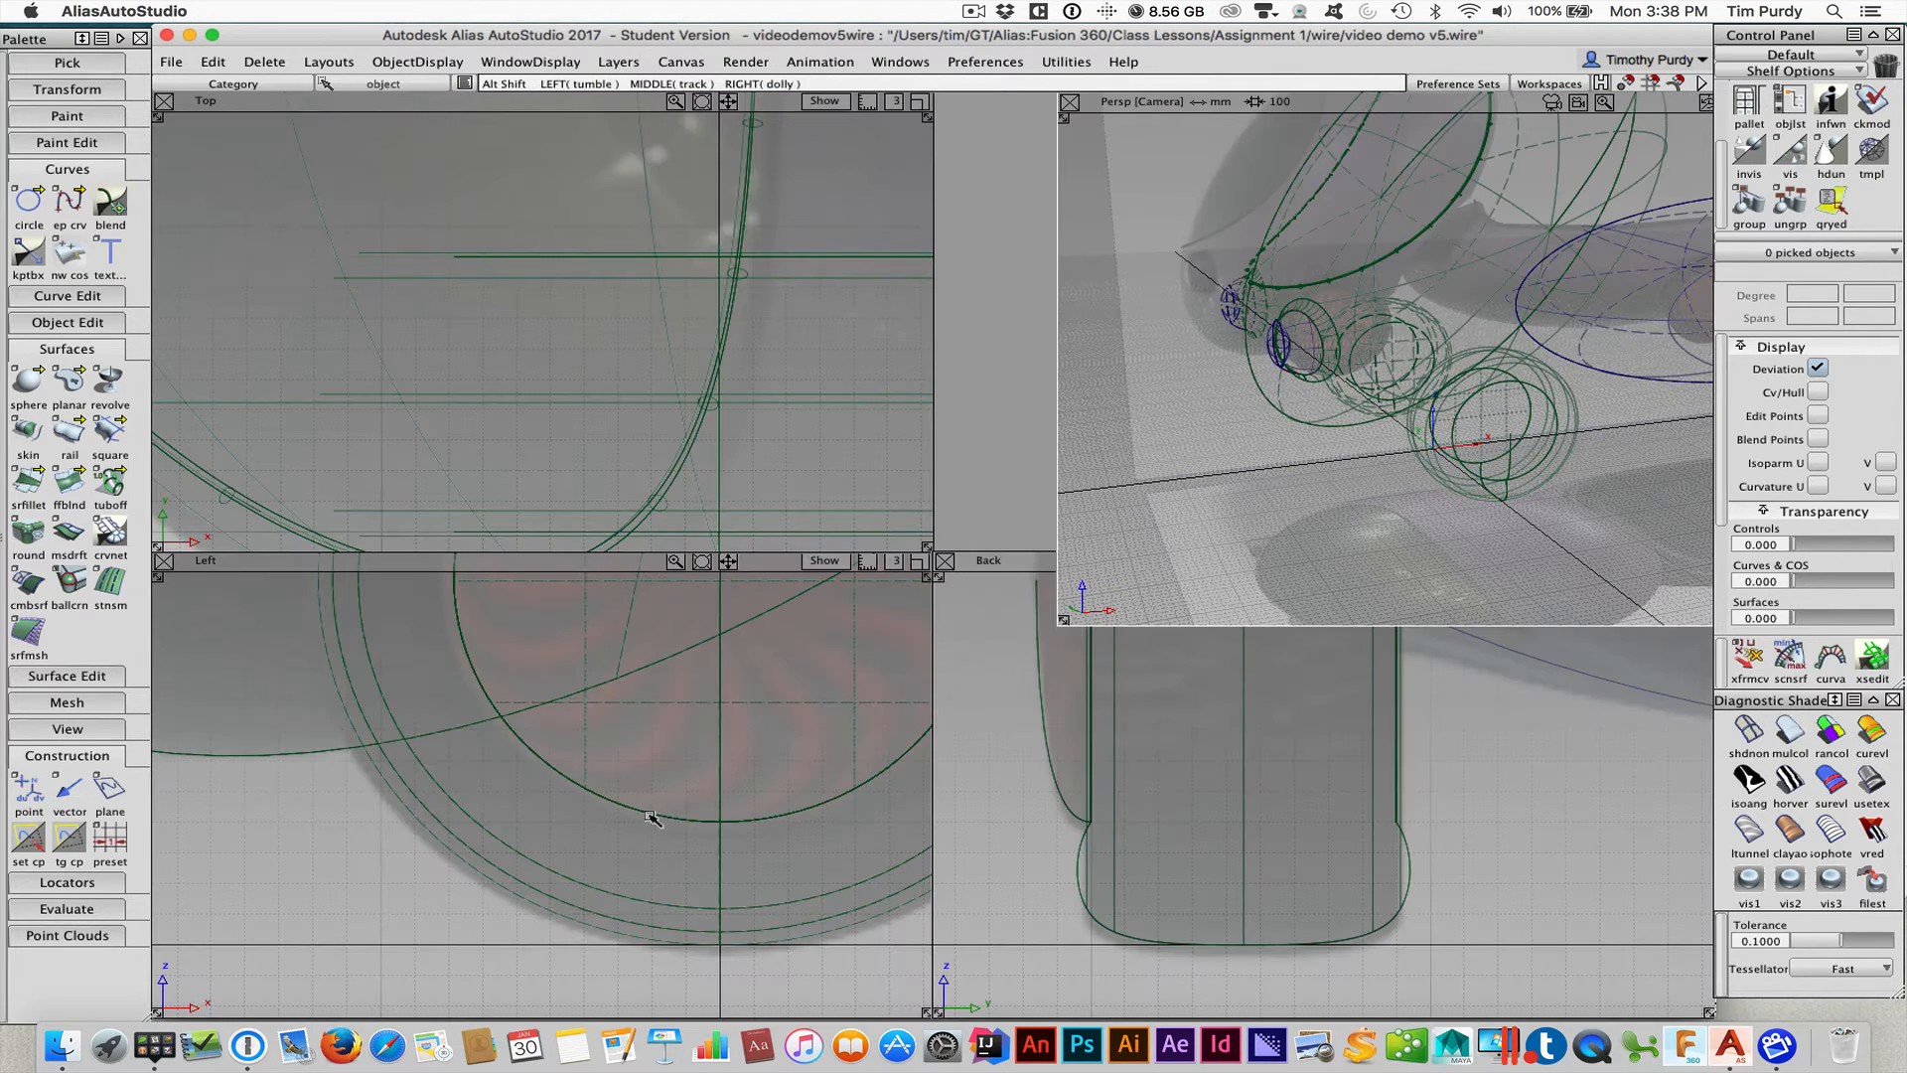
right_click_drag(656, 817, 394, 829, "alt+shift")
middle_click_drag(450, 816, 417, 856, "alt+shift")
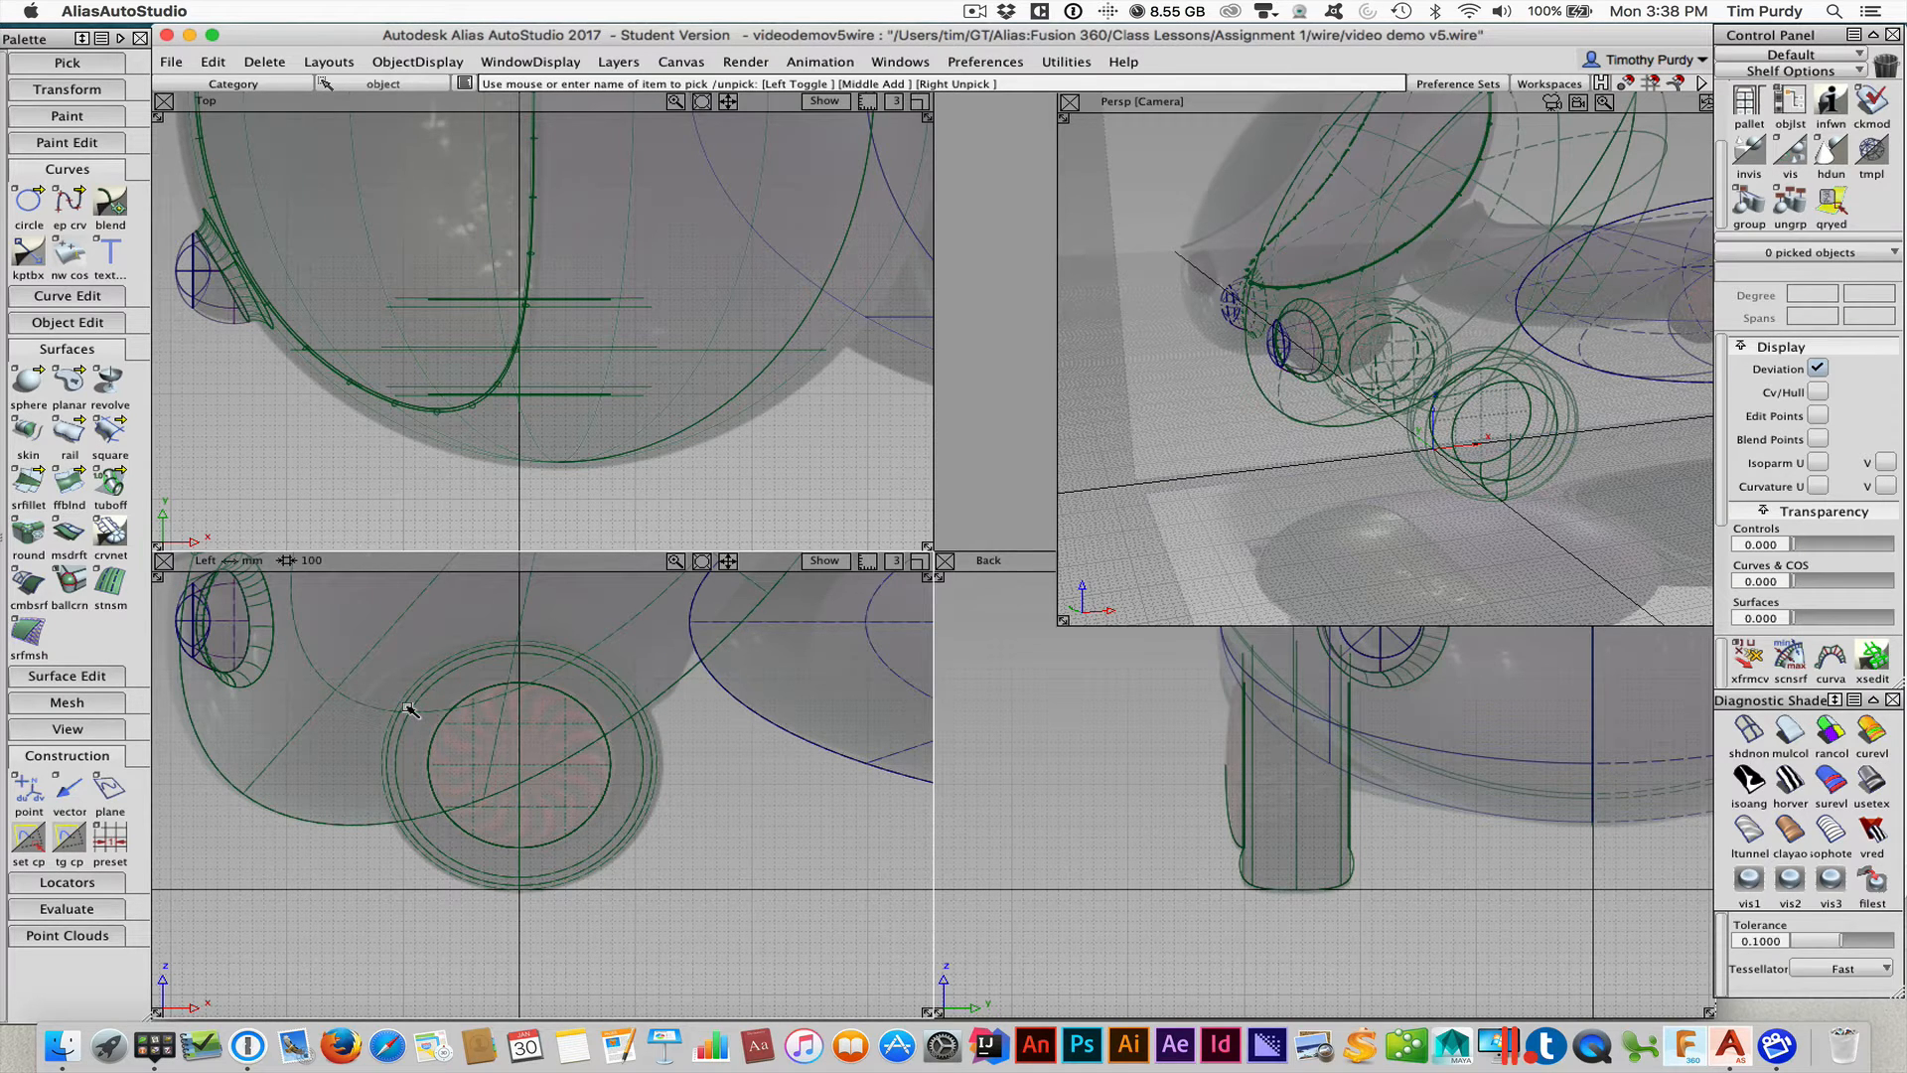
left_click(87, 351)
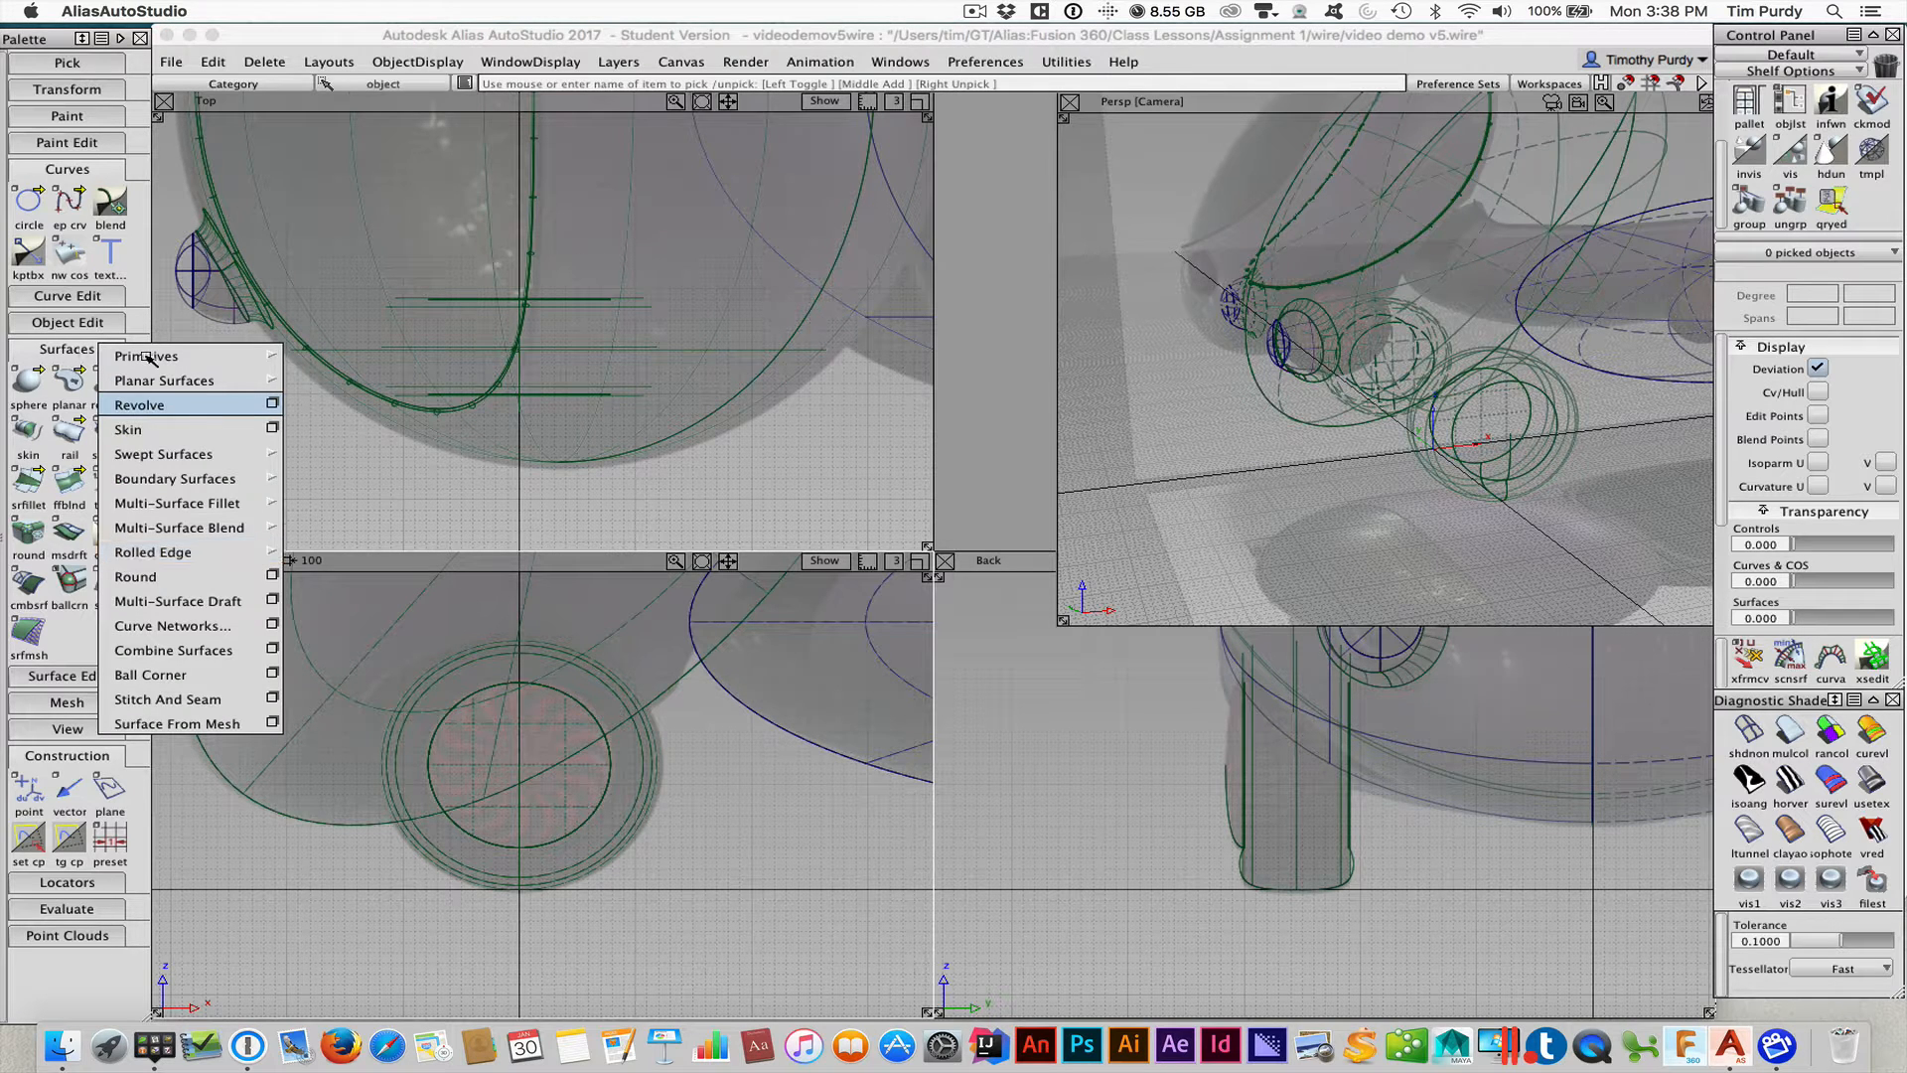
mouse_move(149, 357)
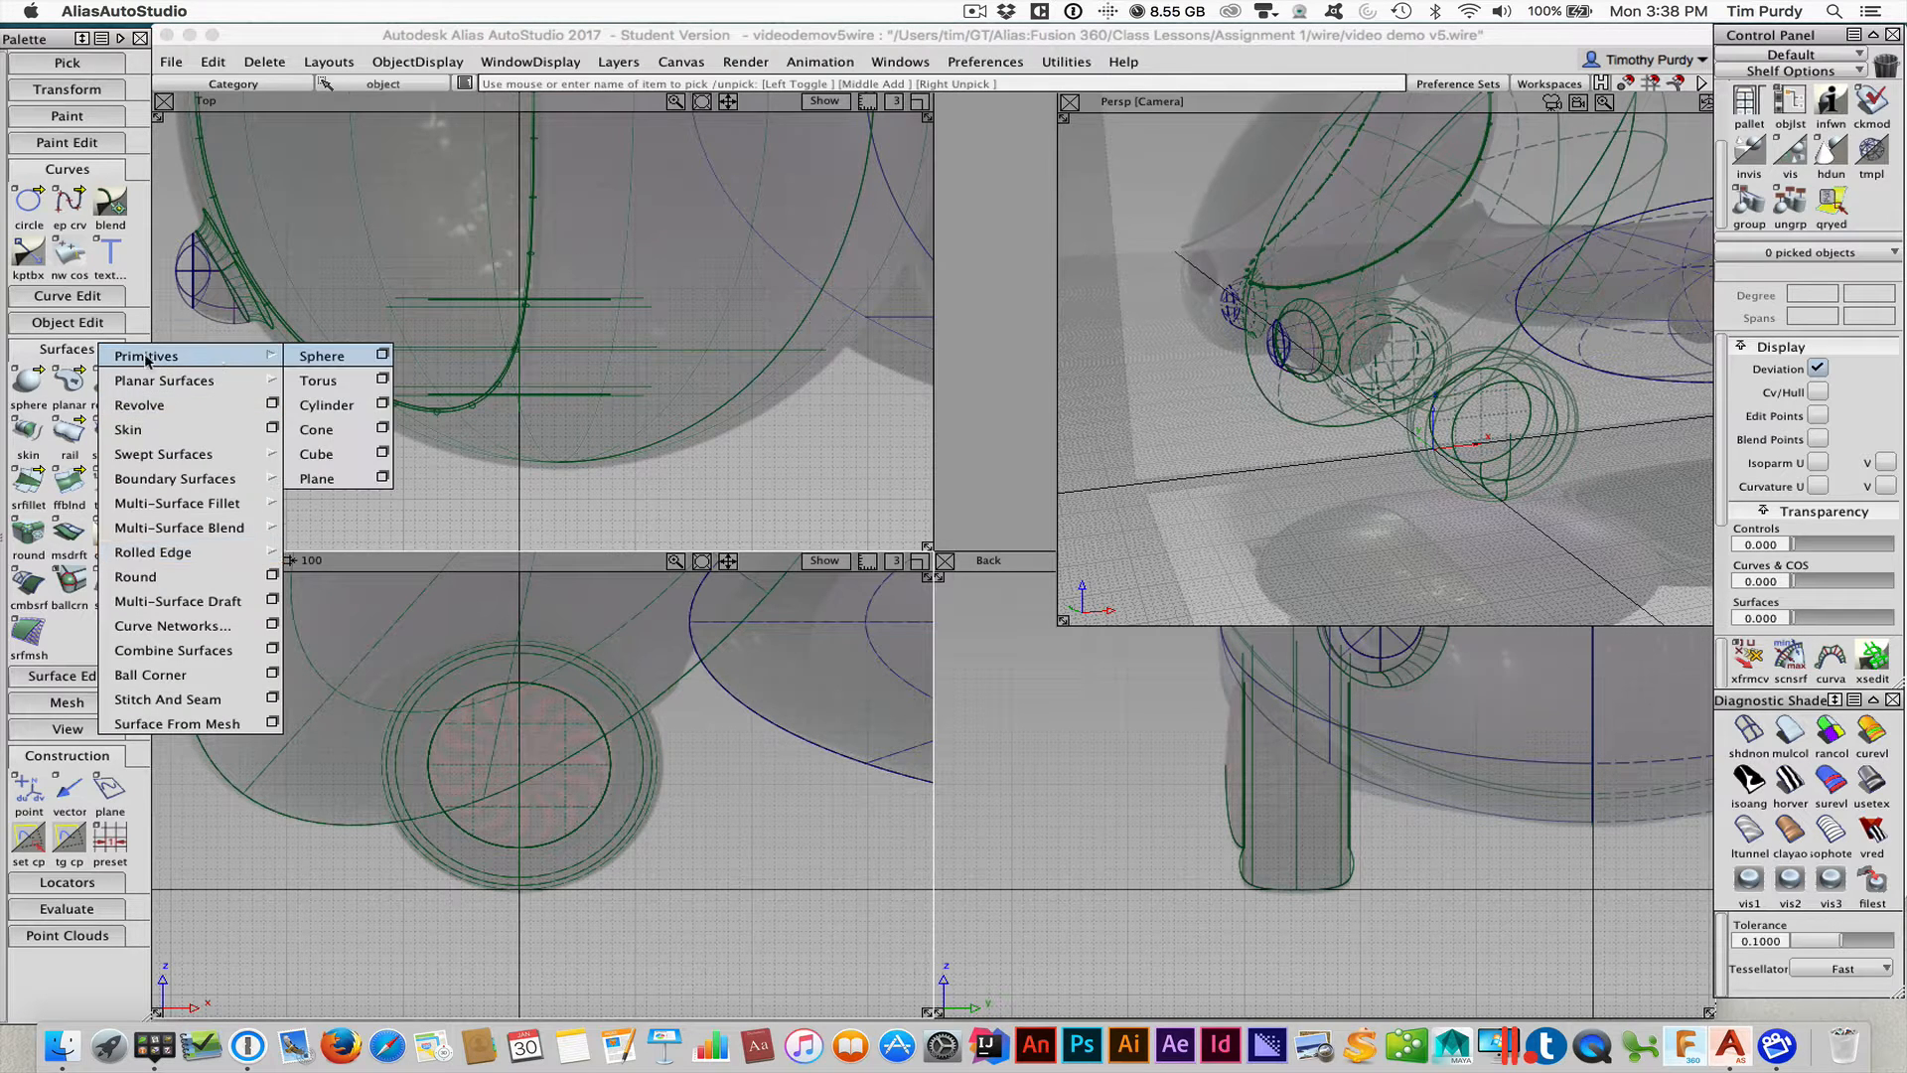
left_click(384, 354)
left_click_drag(500, 590, 424, 585)
type("180")
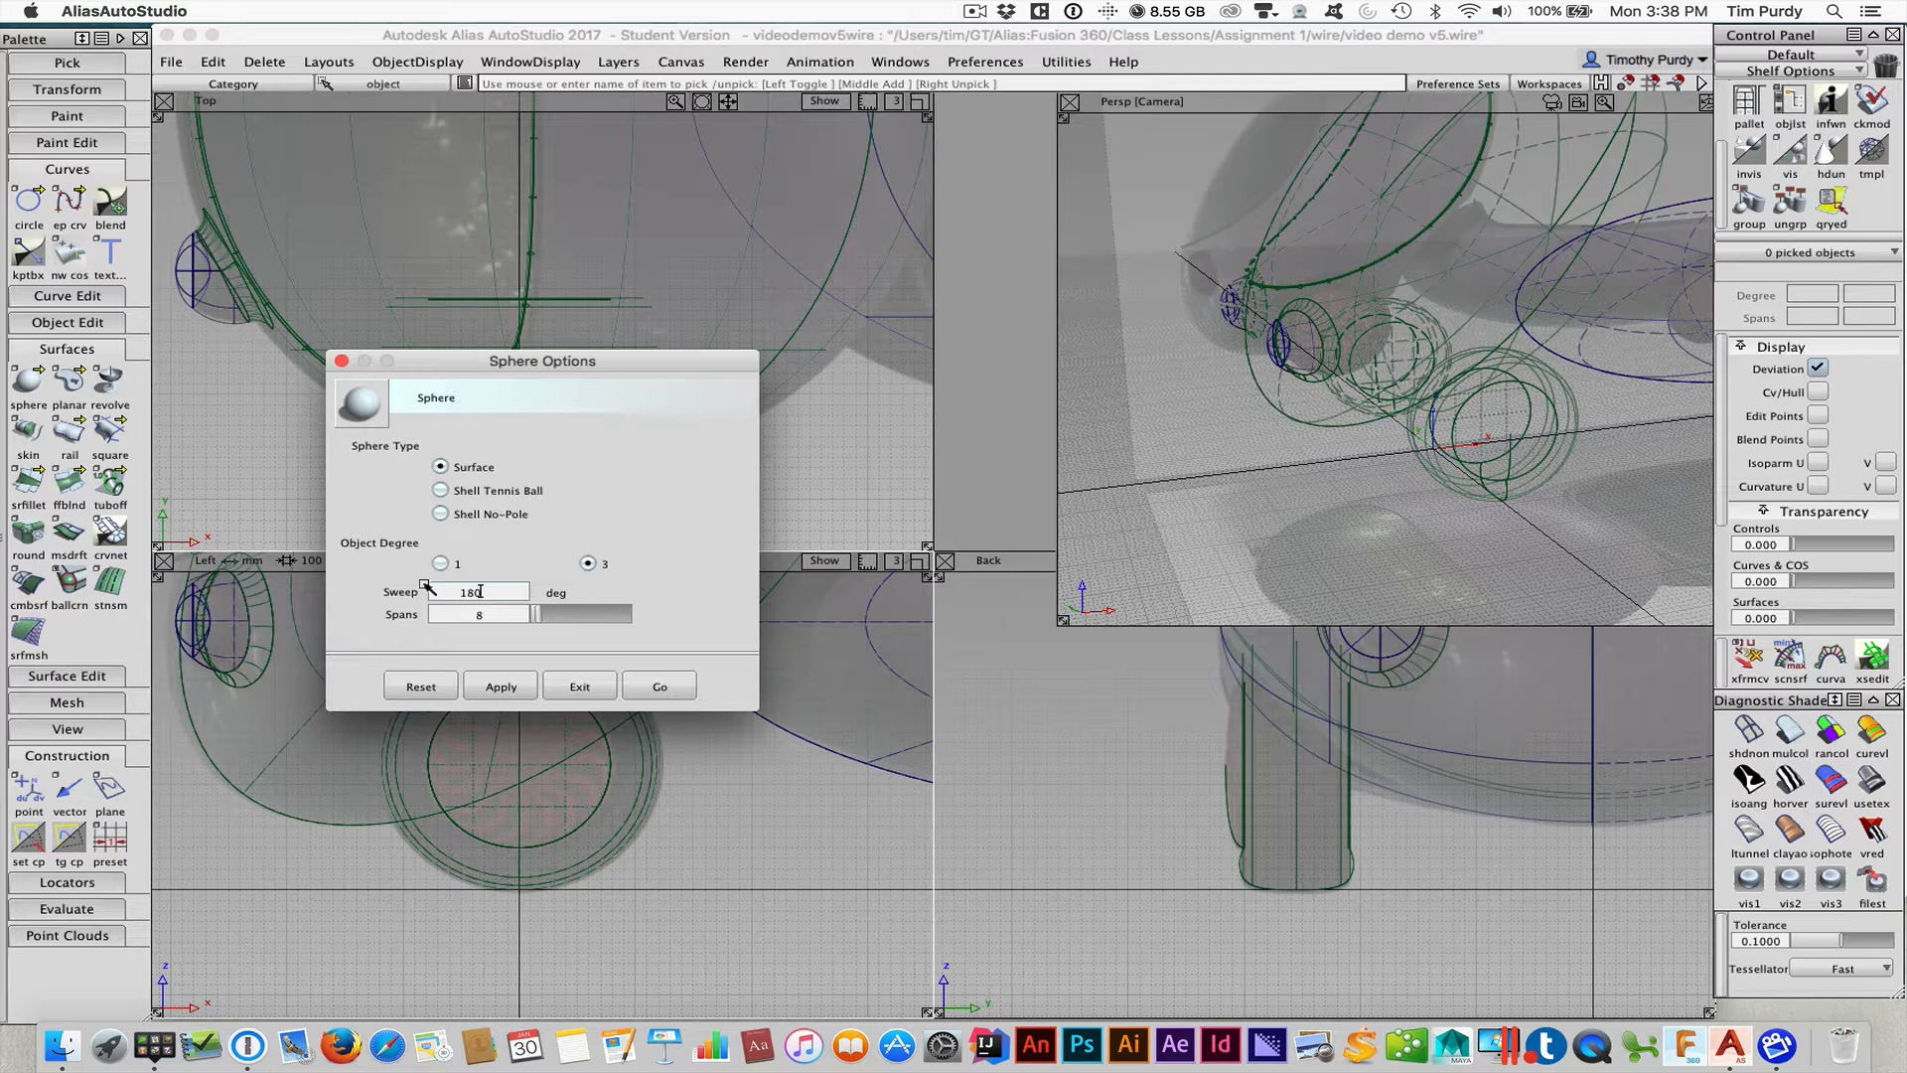
left_click(481, 613)
left_click(660, 686)
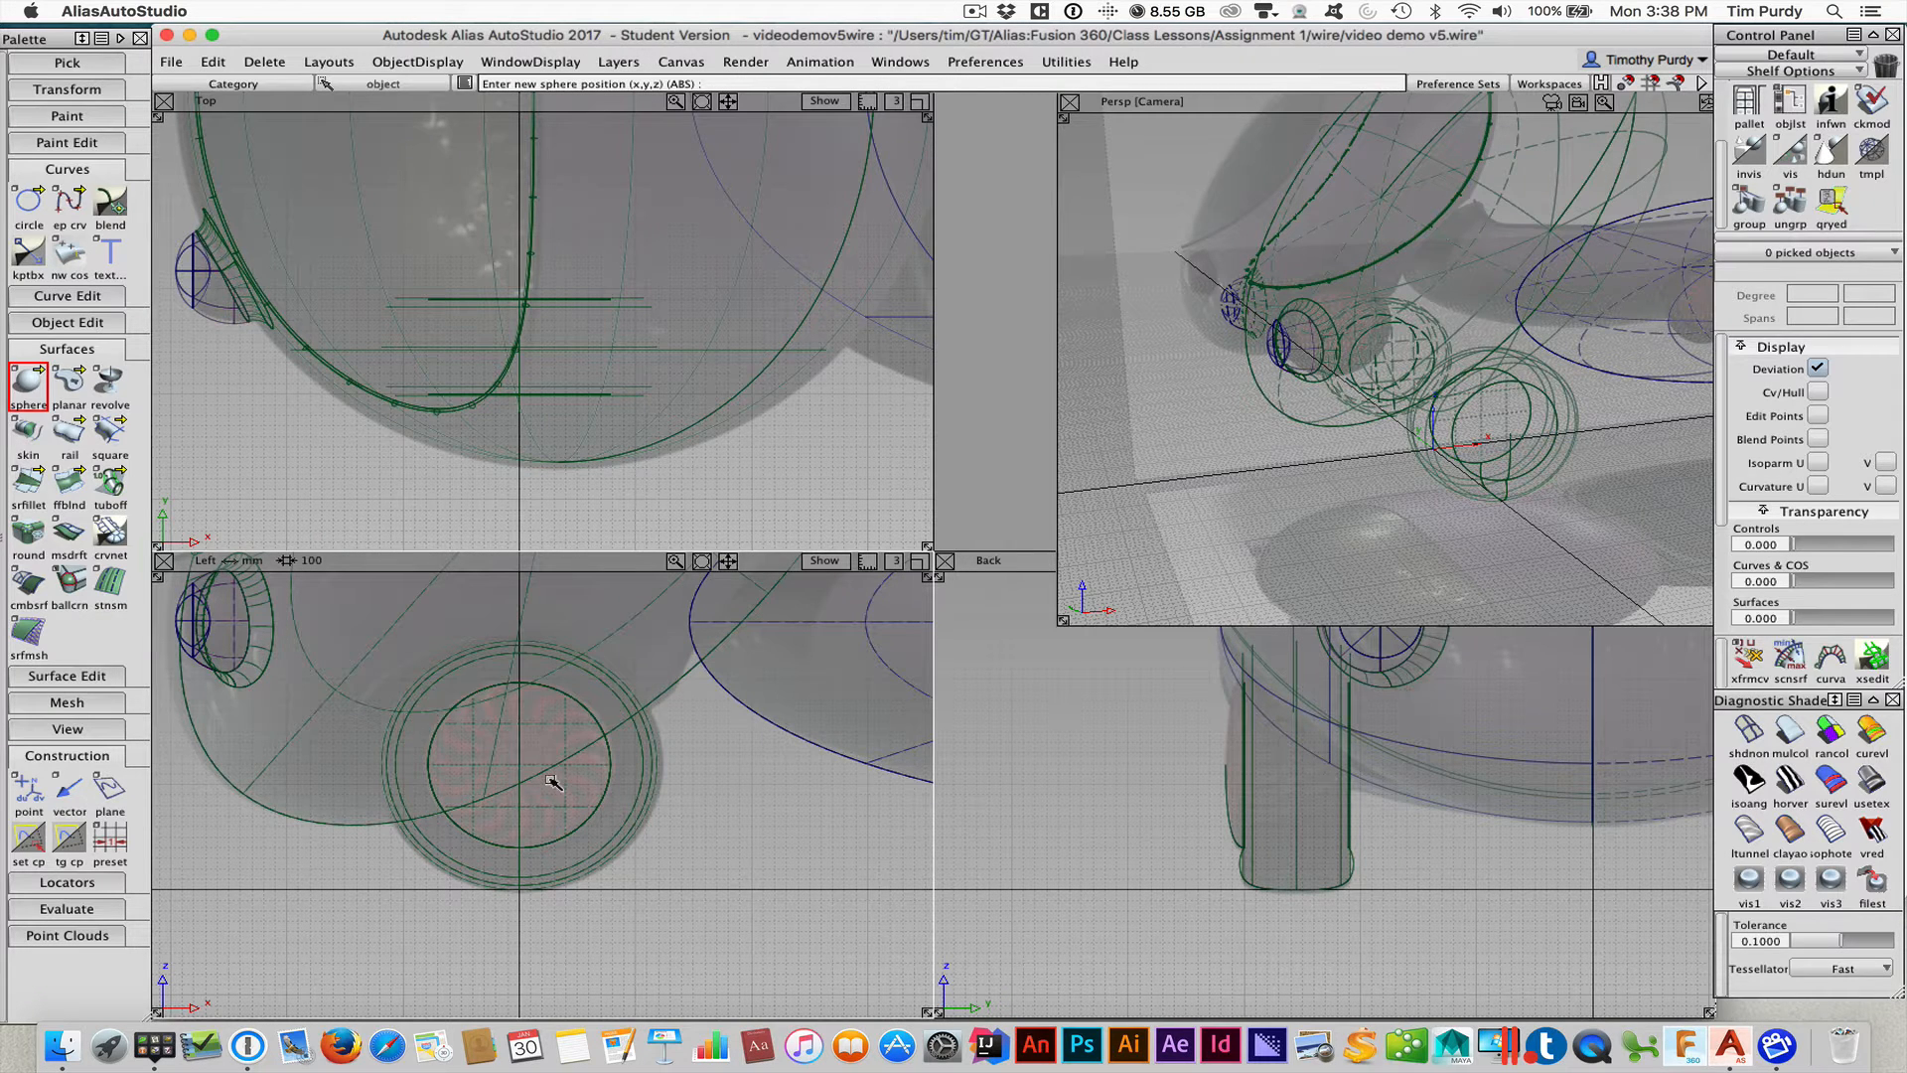
Place the half sphere at the center of the front wheel in the Left view
left_click(522, 766)
left_click_drag(524, 767, 519, 765)
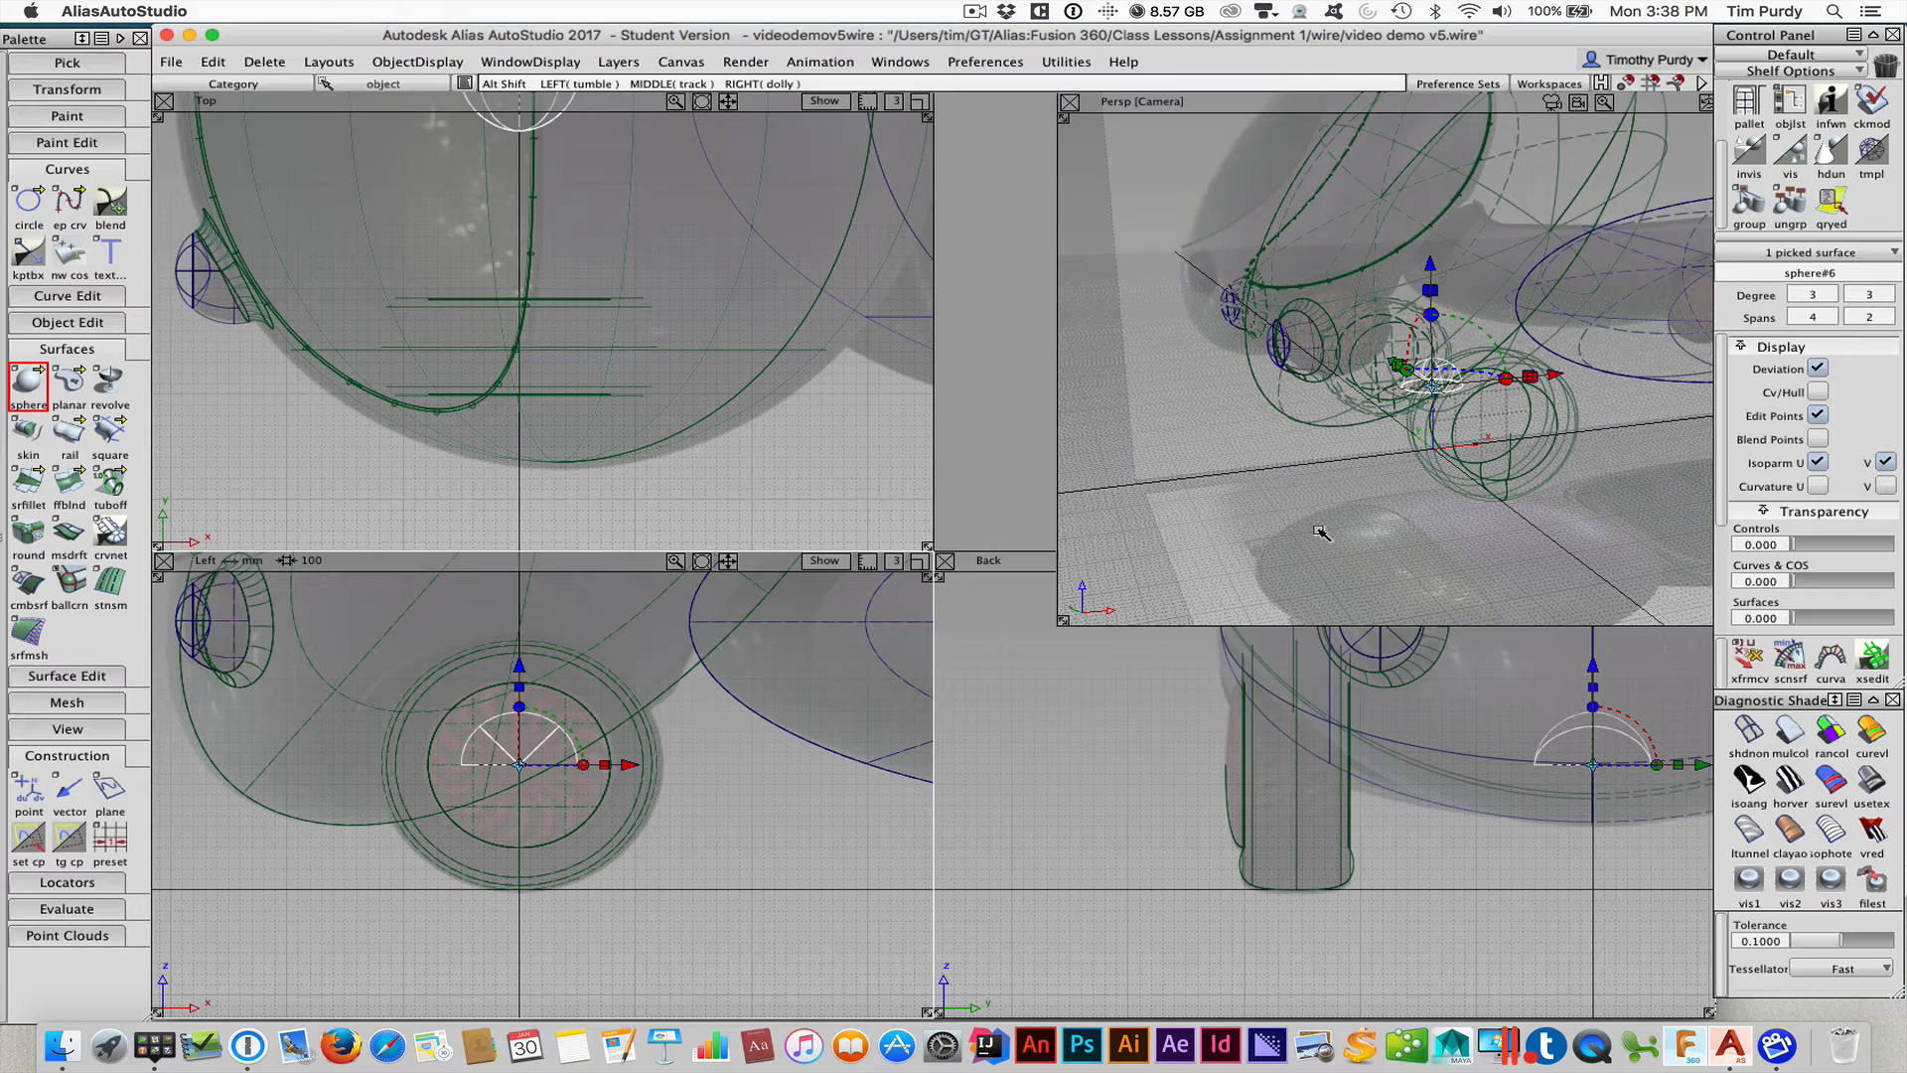
mouse_move(1371, 528)
left_mouse_down("alt+shift")
mouse_move(1348, 535)
mouse_move(1392, 536)
left_mouse_up("alt+shift")
right_click_drag(1392, 536, 1490, 511, "alt+shift")
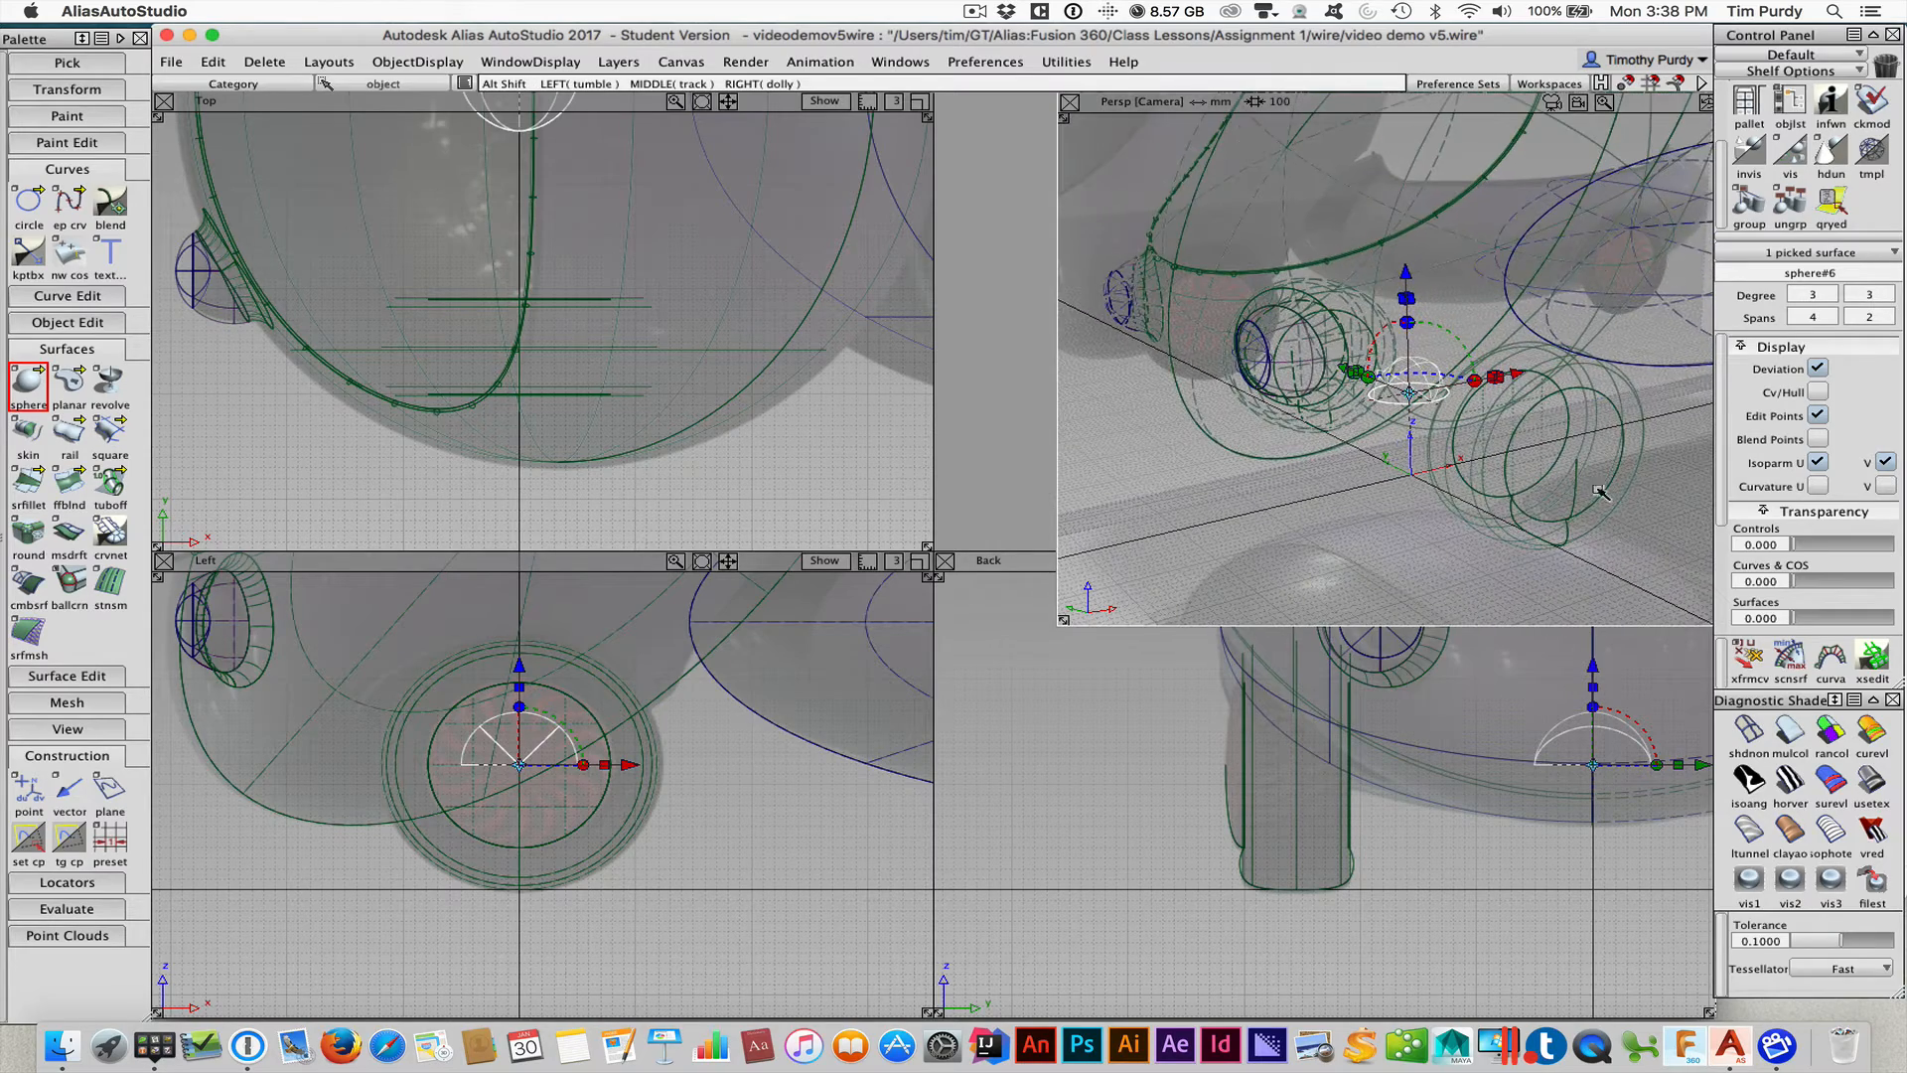
Rotate the half sphere to a diagonal tilt in the Back view and enlarge it over the front wheel
left_click_drag(1384, 332, 1367, 414)
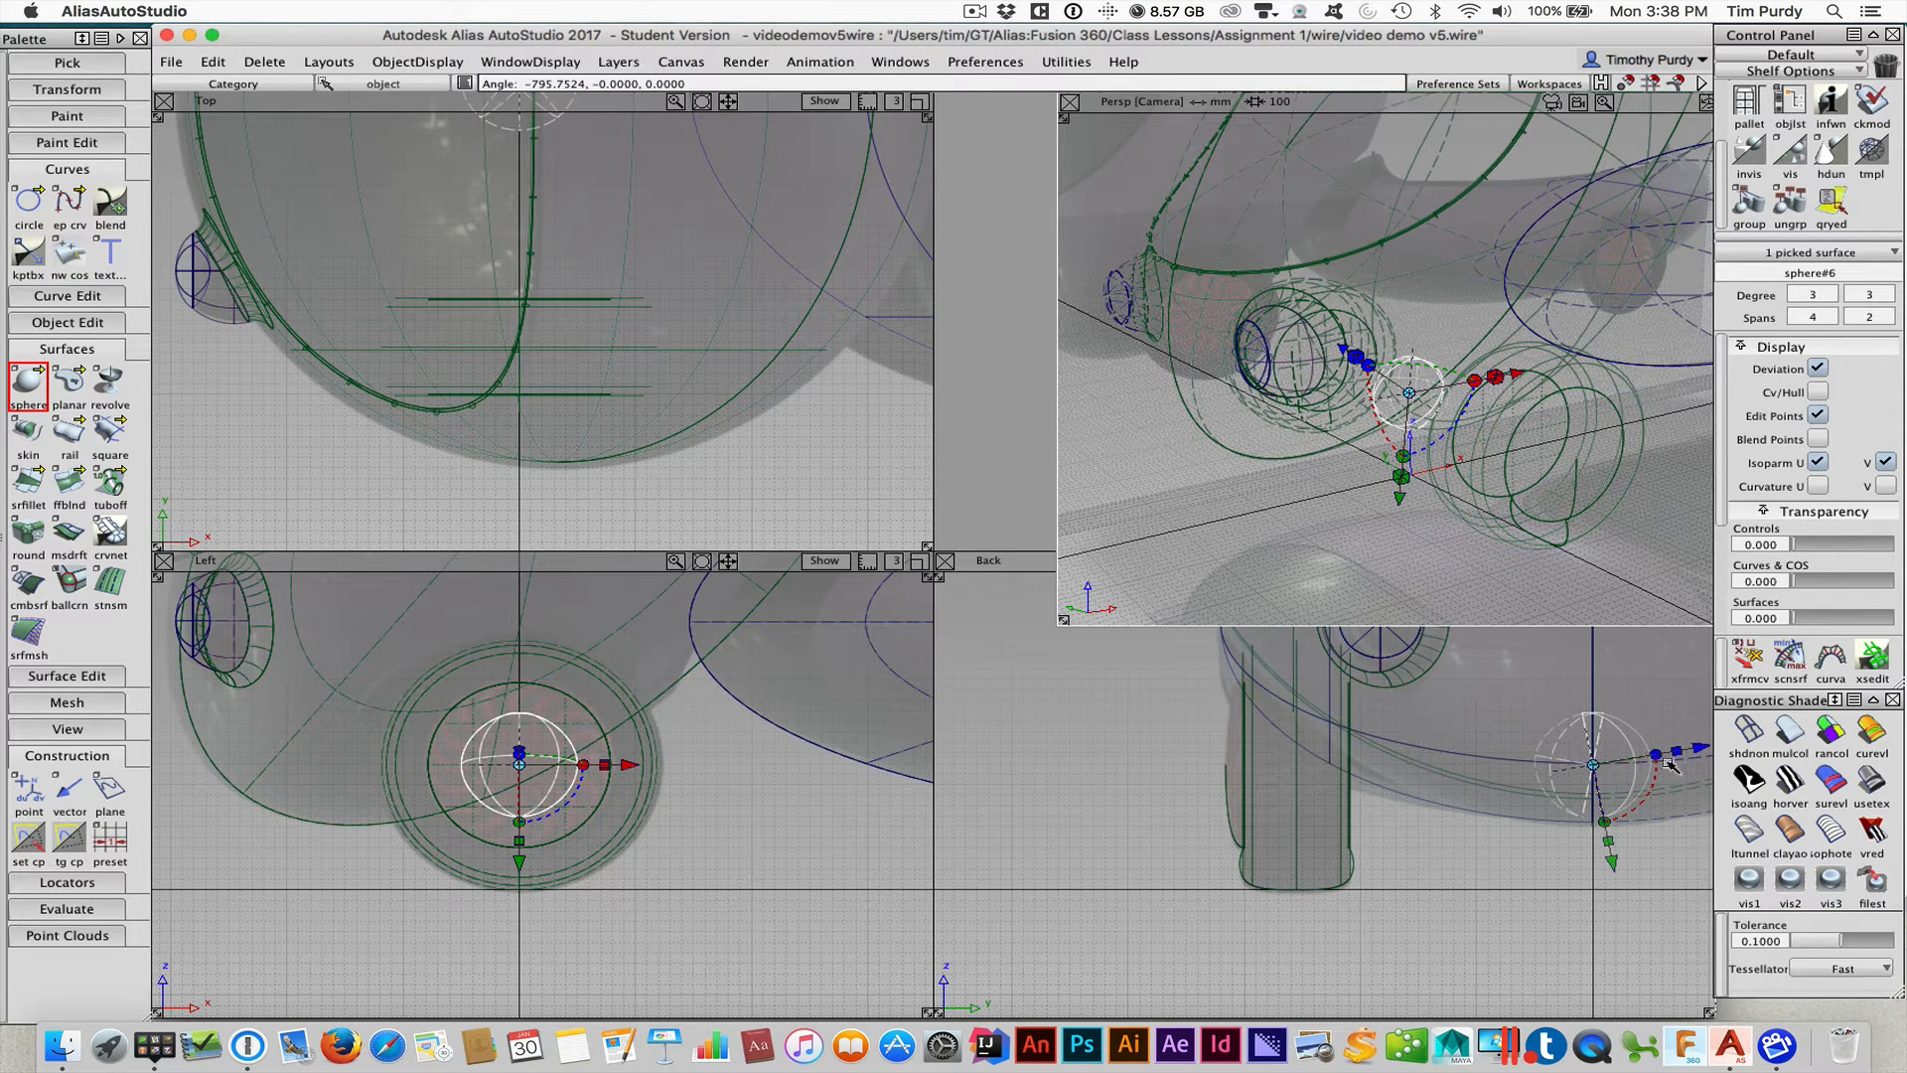
left_click(1696, 747)
left_click_drag(1594, 763, 1447, 650)
middle_click_drag(1480, 604, 1443, 666, "shift+super")
left_click_drag(1396, 674, 1329, 694)
left_click(1469, 105)
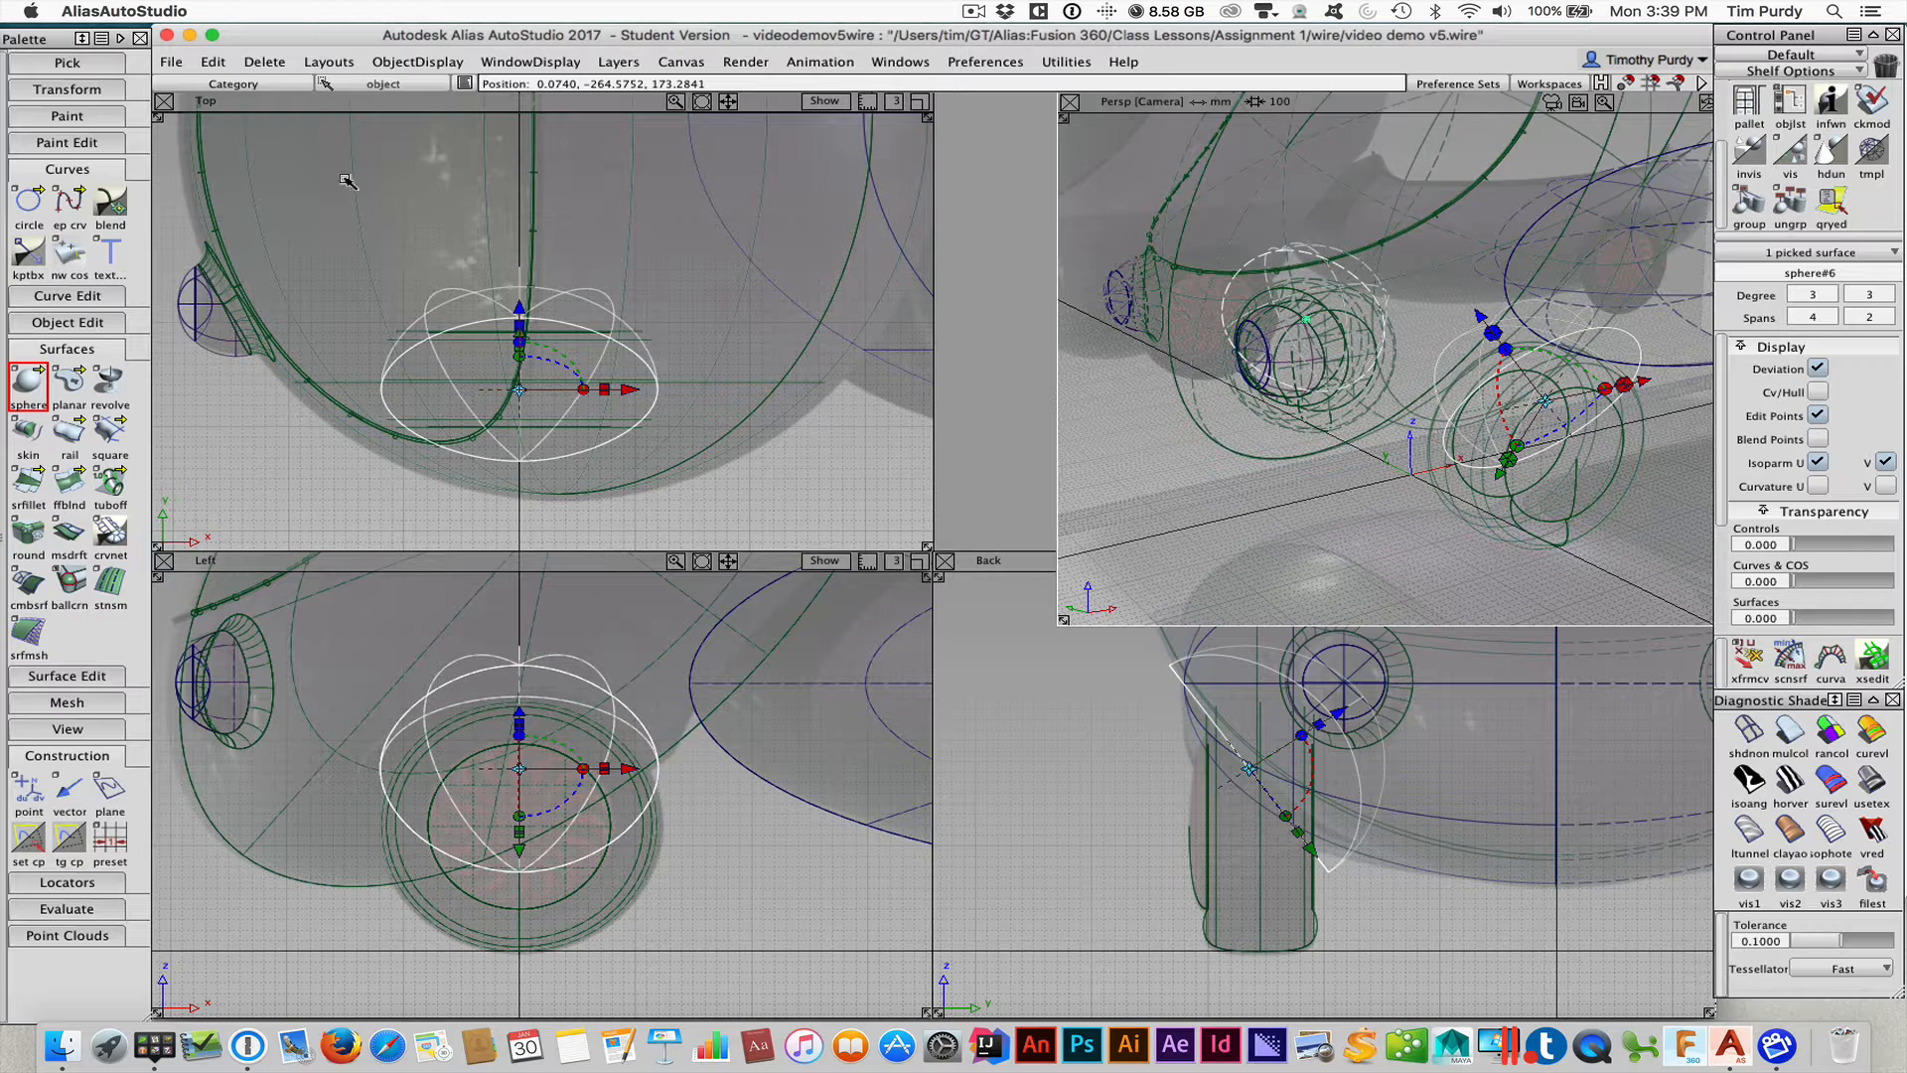
Restore the standard four-view window layout and show the truck shaded in the perspective view
left_click(328, 62)
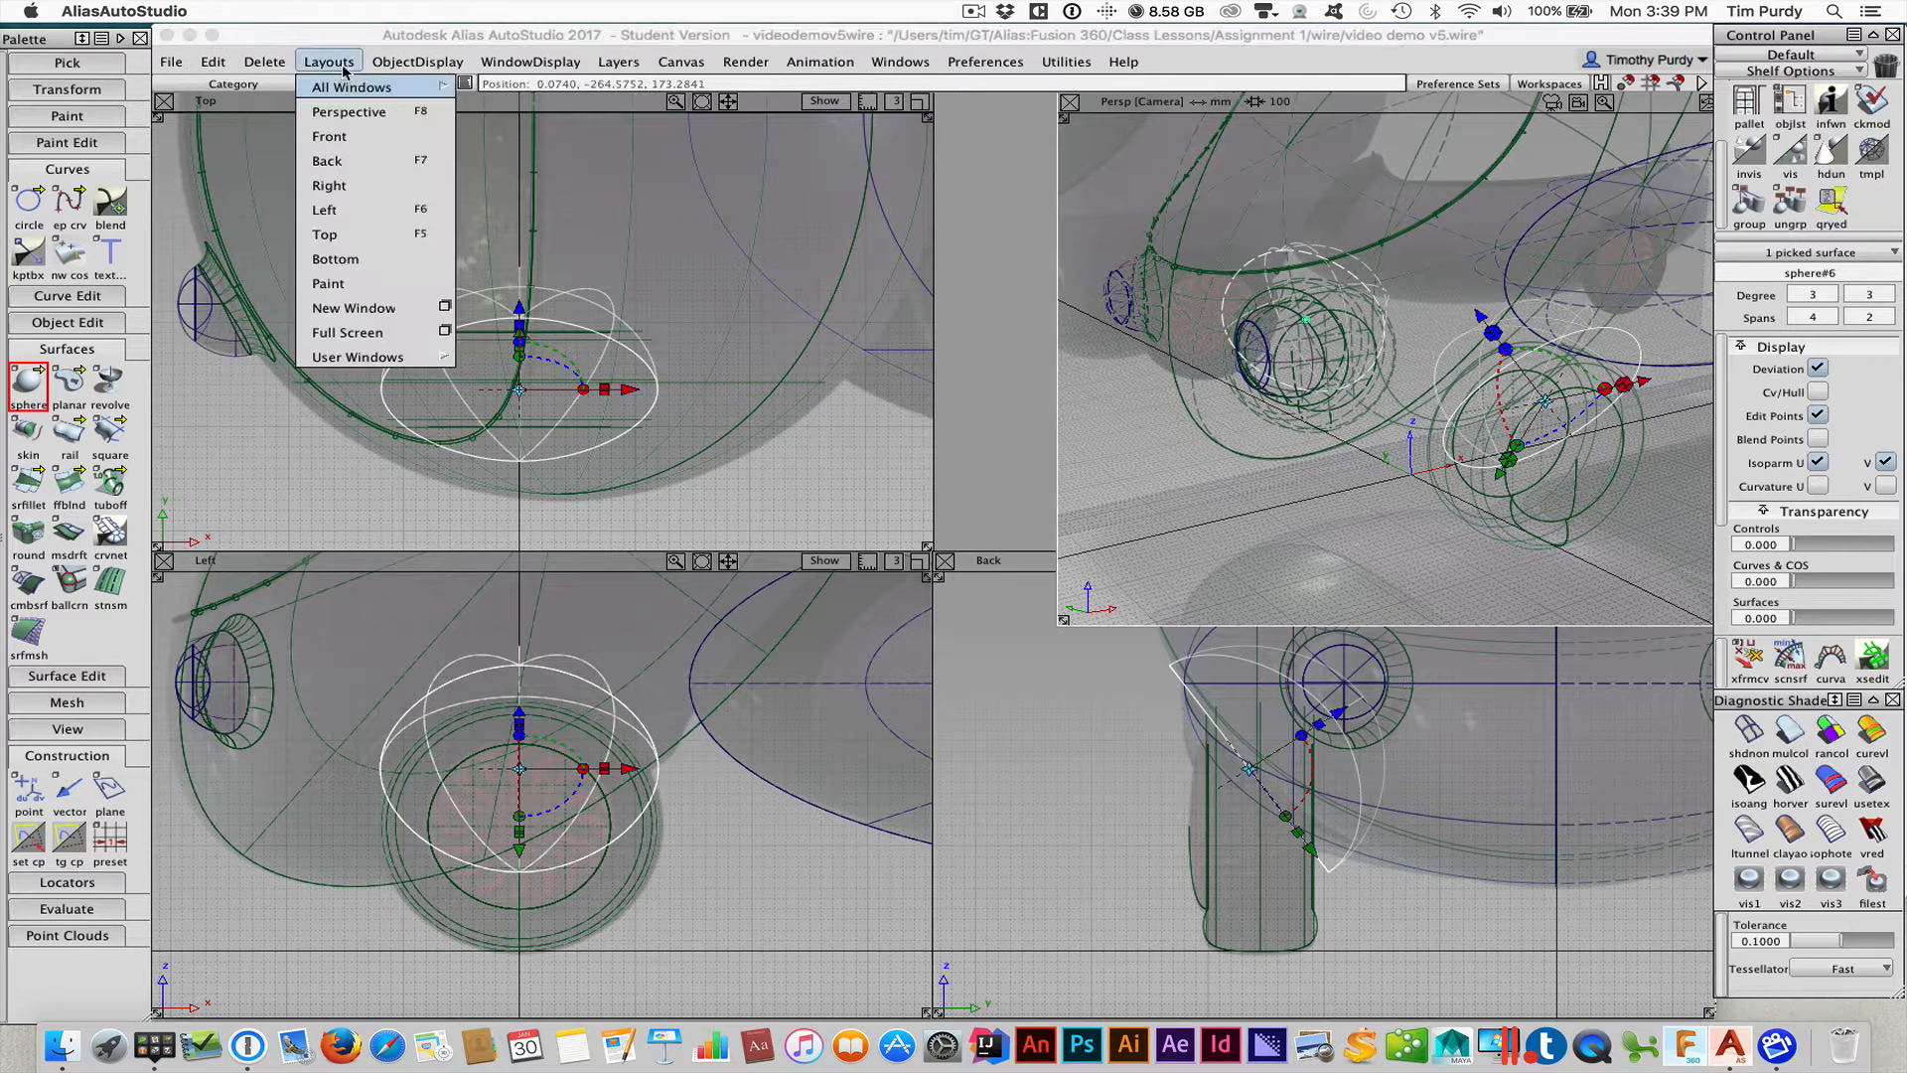
mouse_move(355, 90)
left_click(512, 114)
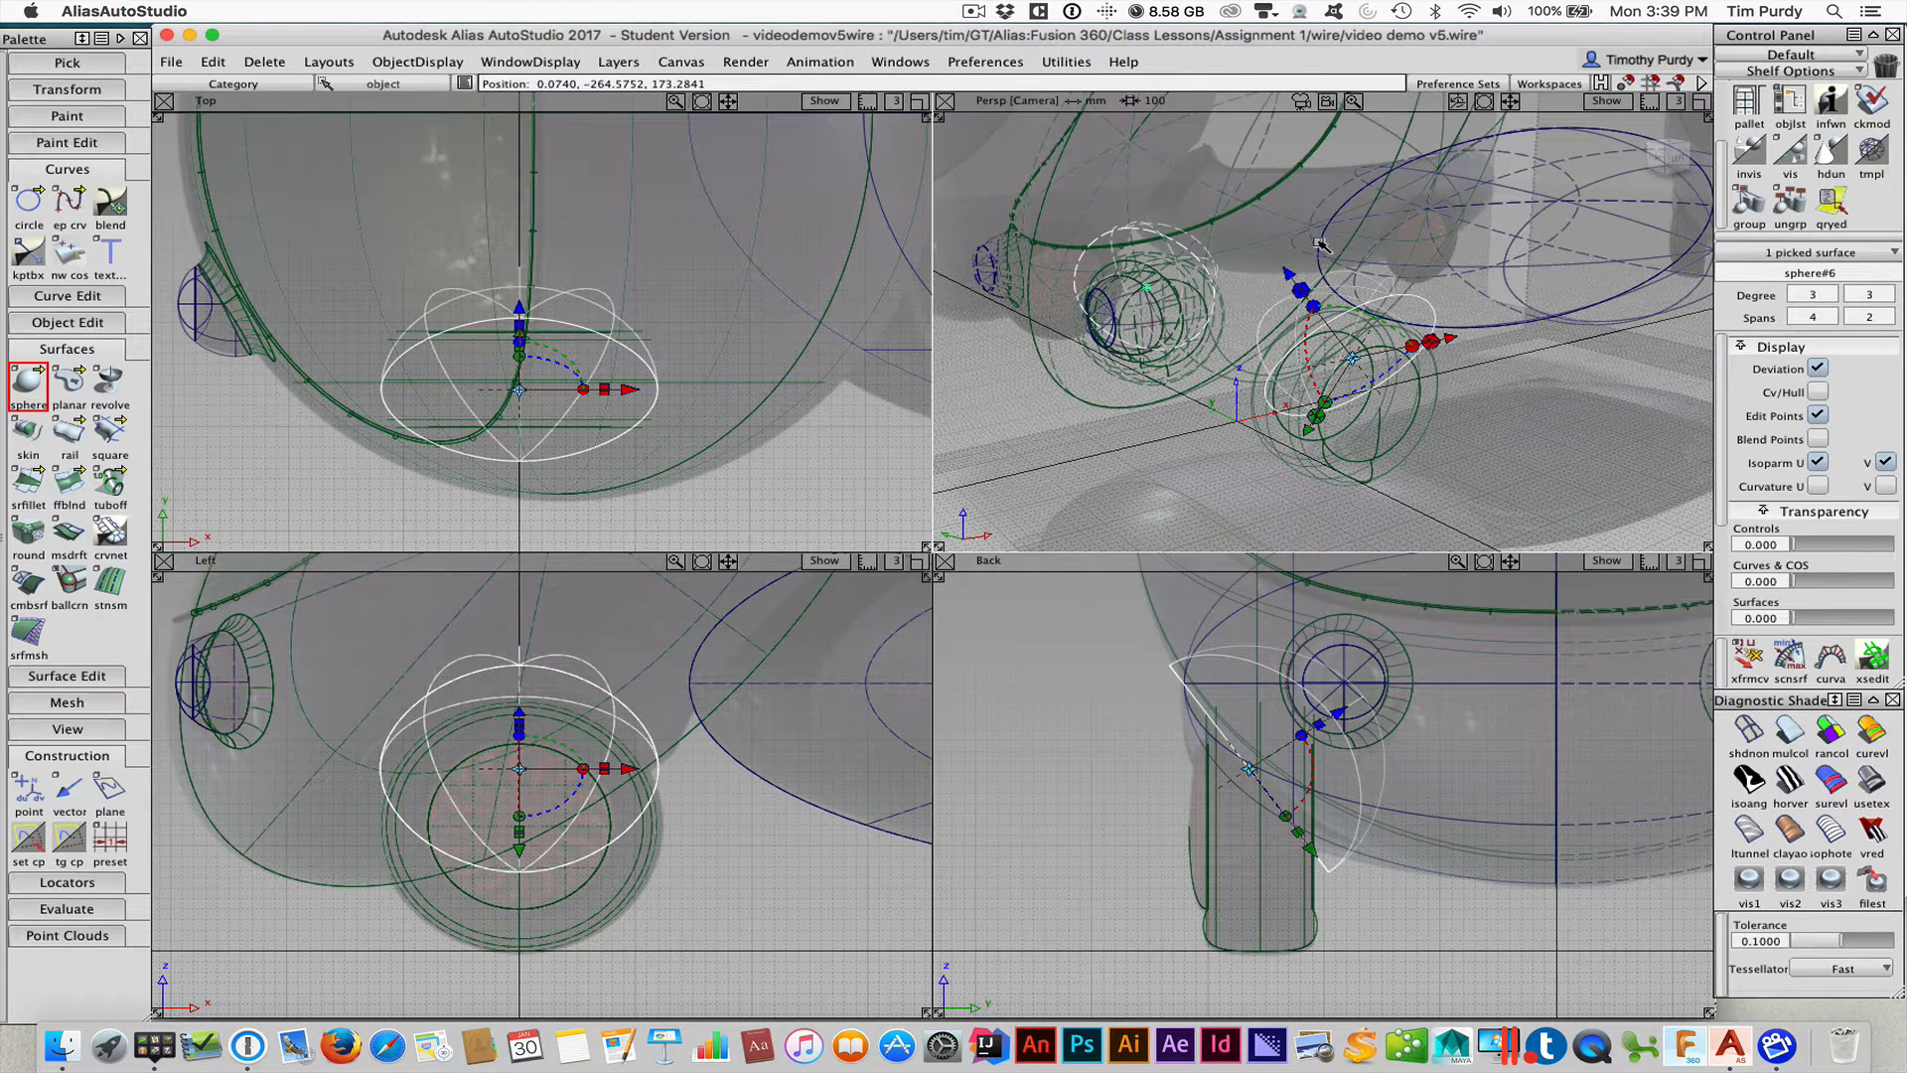
right_click_drag(1319, 242, 1372, 246, "ctrl+shift")
left_click_drag(1369, 284, 1444, 368, "alt+shift")
left_click_drag(1374, 369, 1464, 878, "alt+shift")
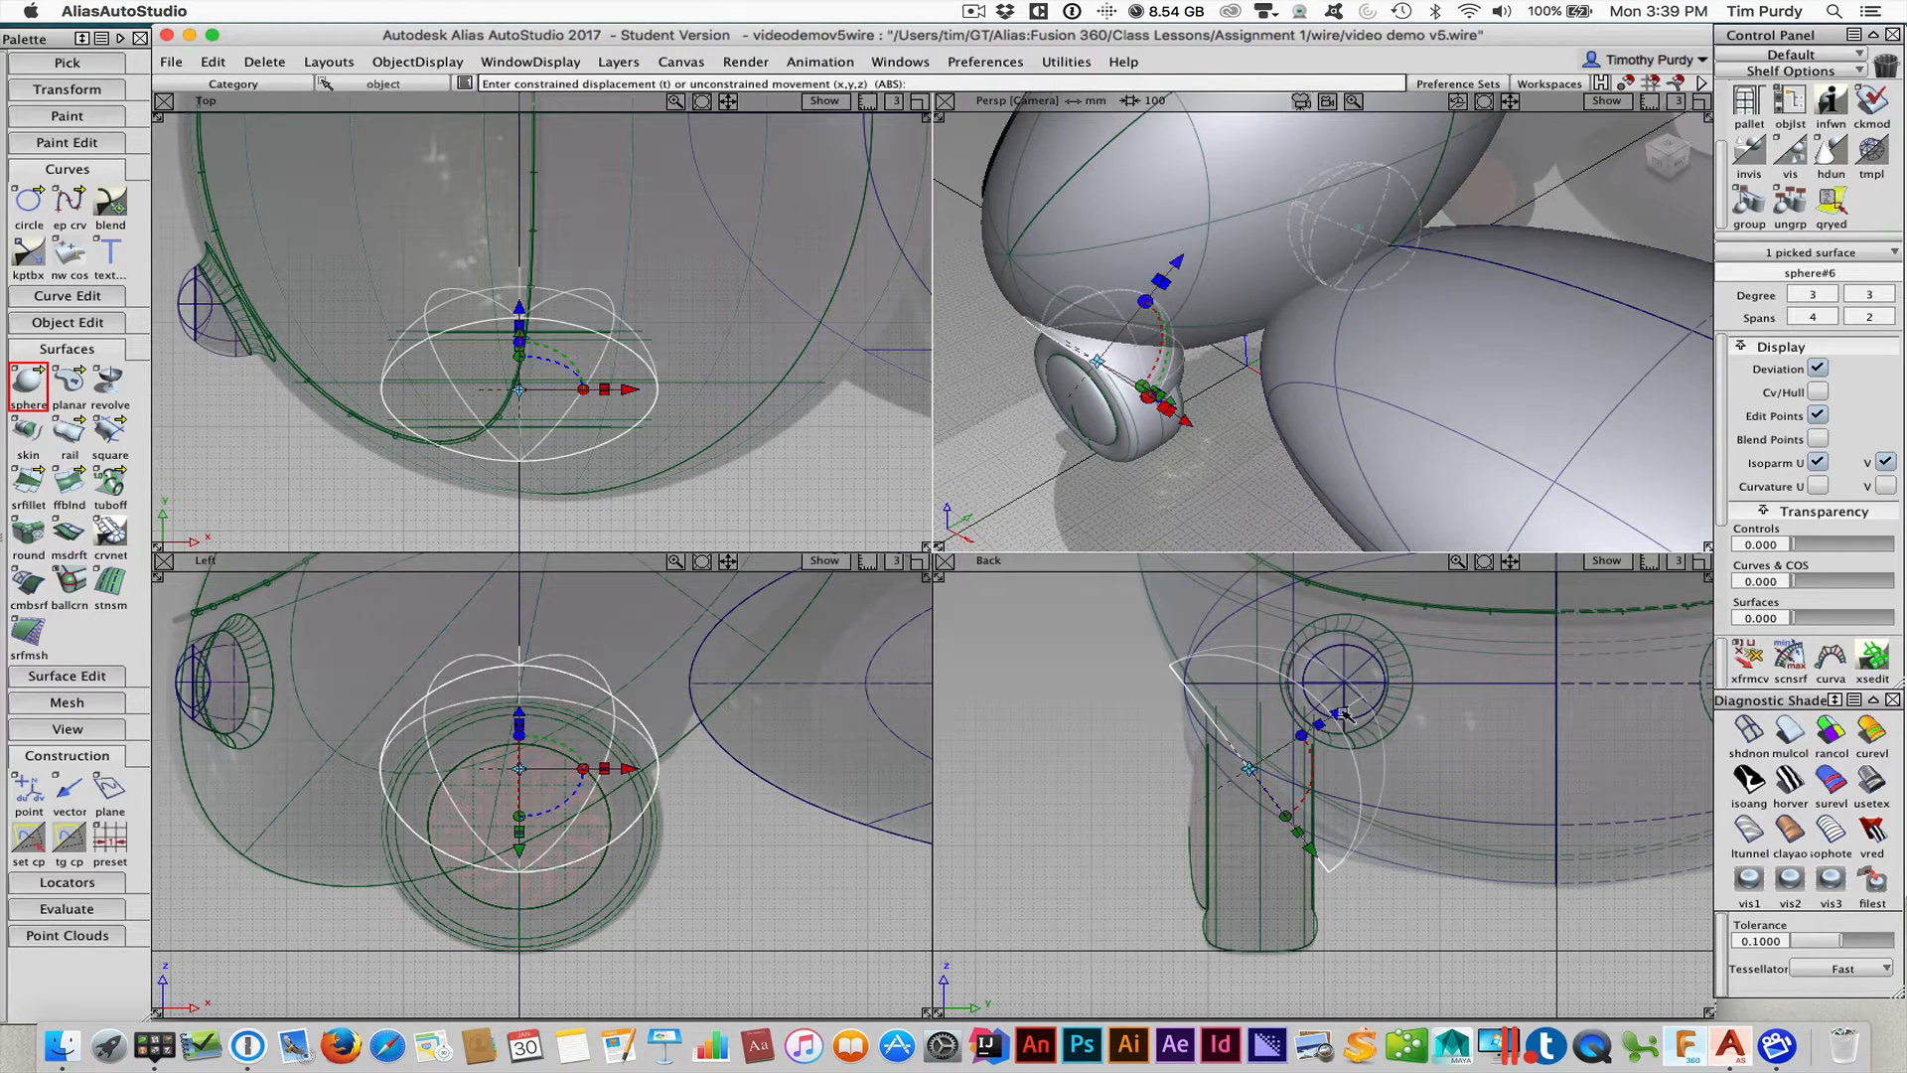
Nudge the half sphere outward from the cab, then scale it non-proportionally to be longer along the truck and shallower in depth
left_click_drag(1343, 713, 1304, 603)
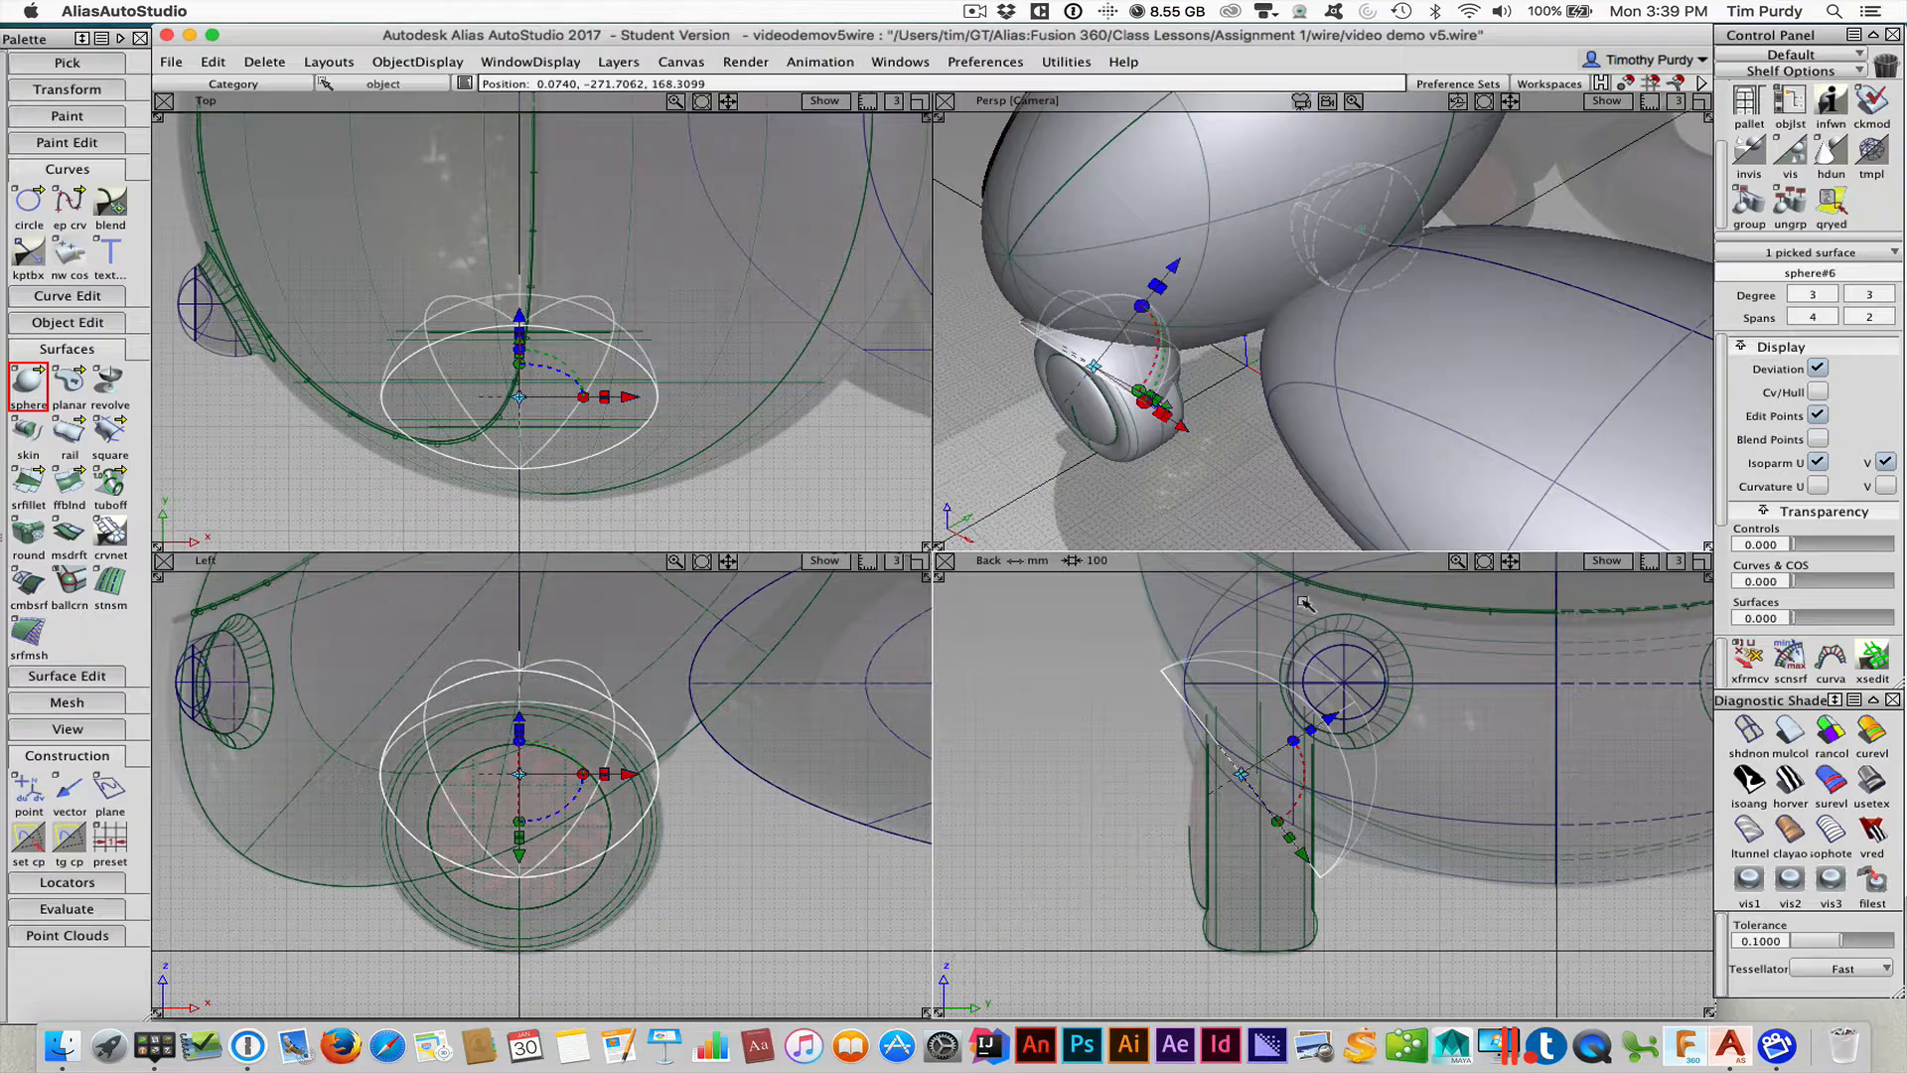
left_click_drag(984, 389, 1404, 271, "alt+shift")
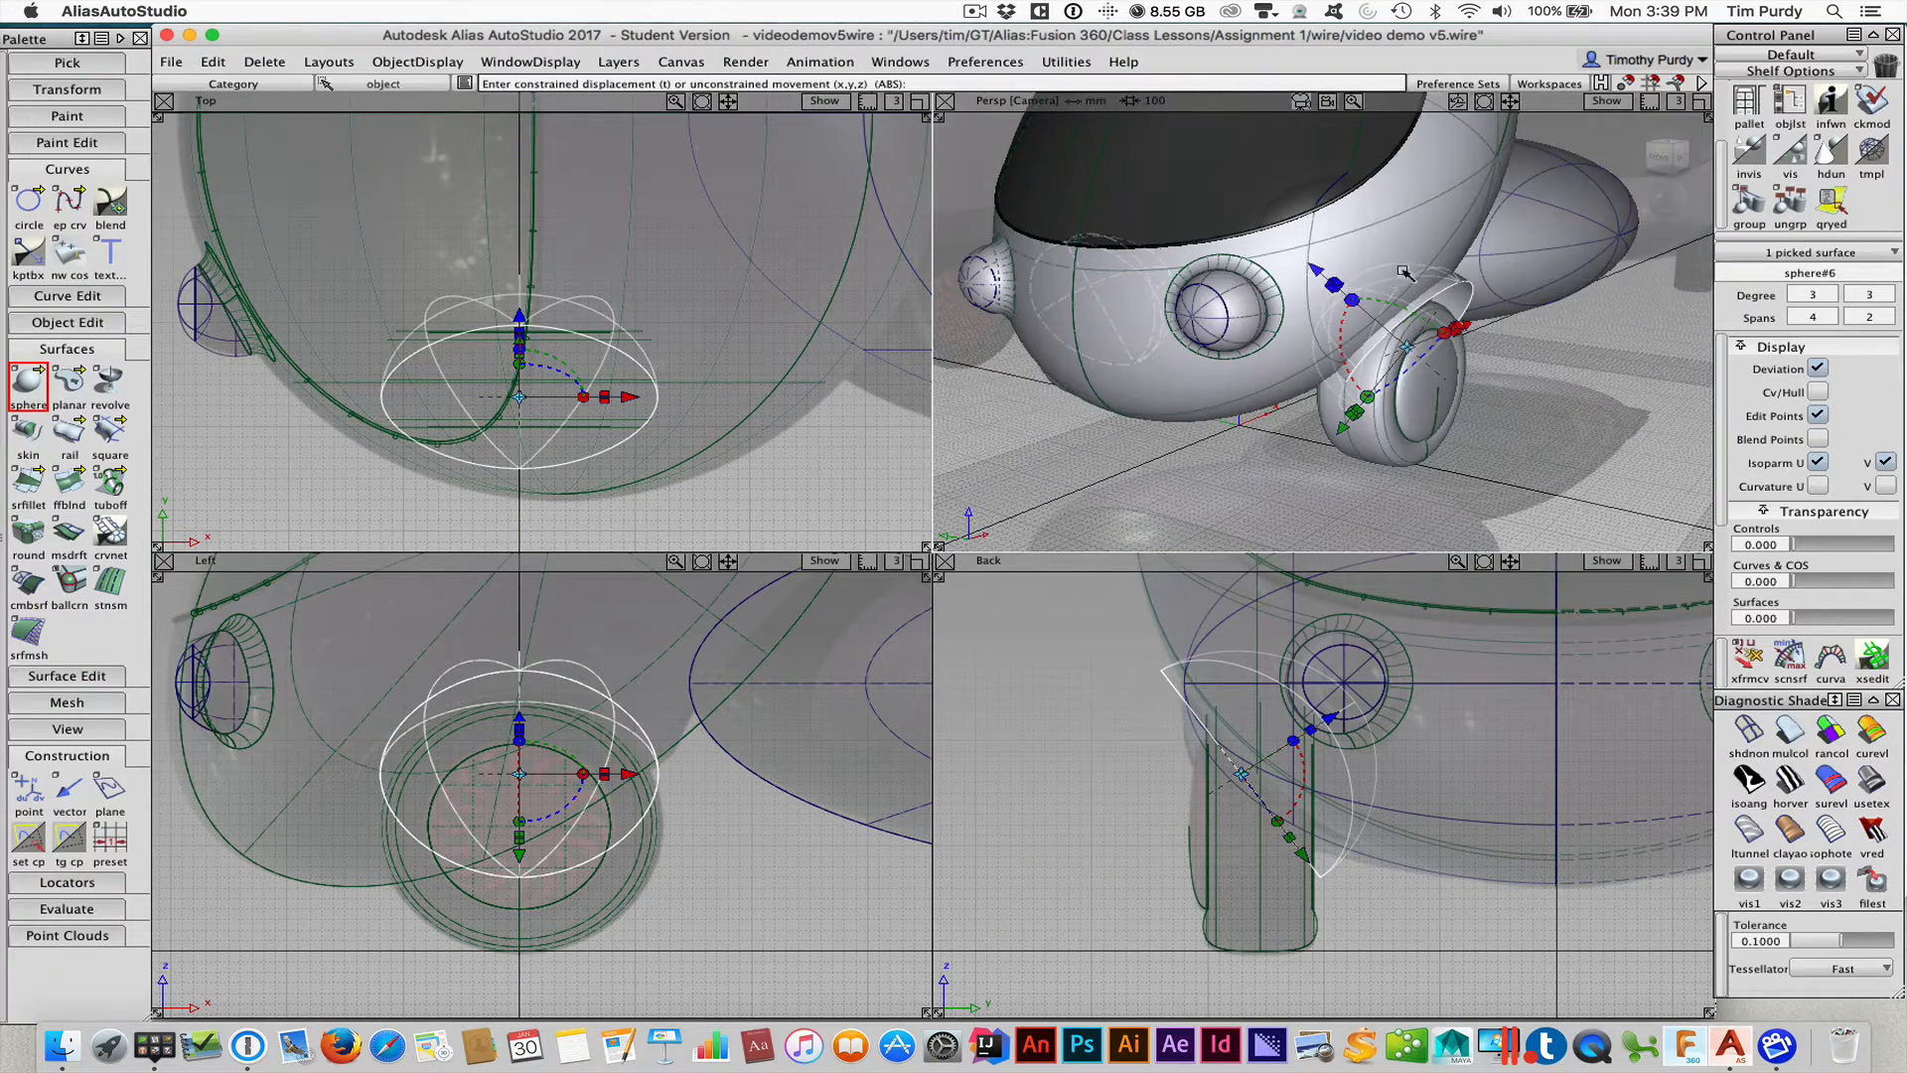
left_click_drag(1298, 402, 1305, 314, "alt+shift")
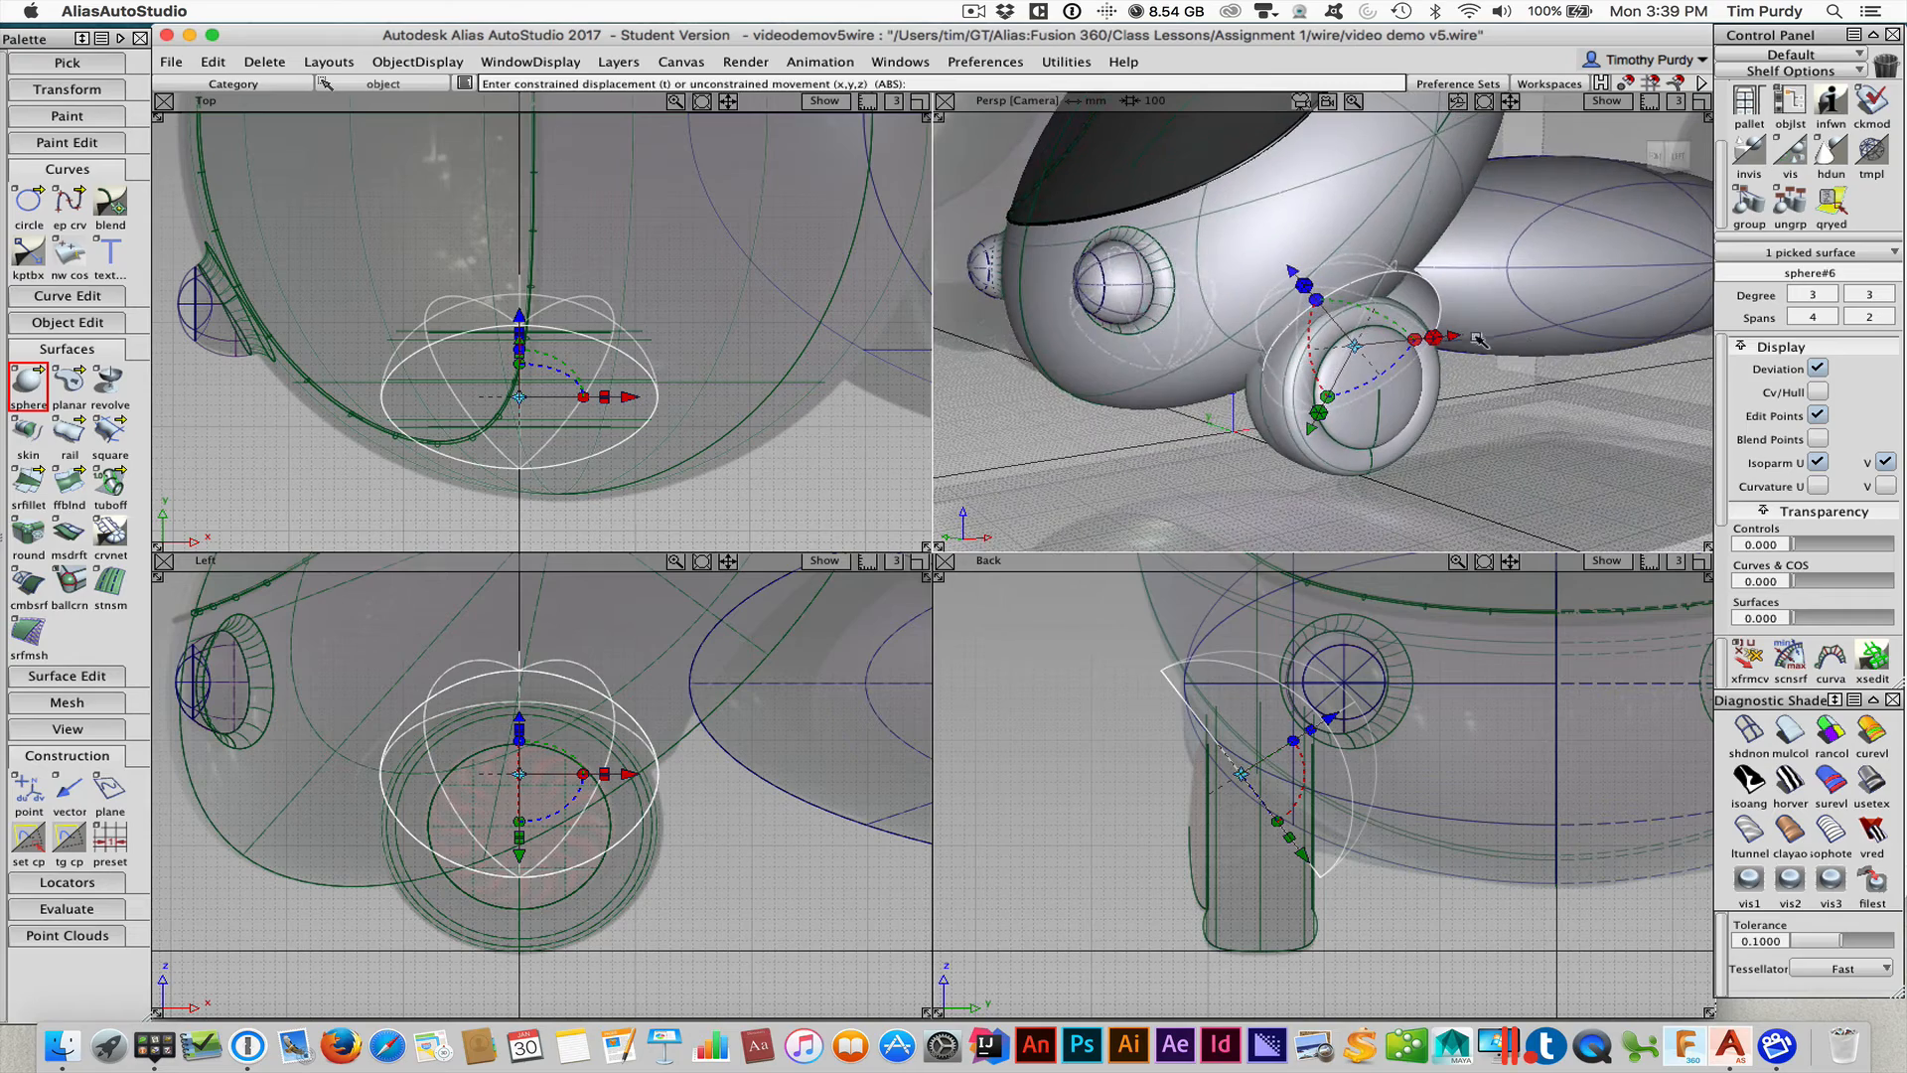
left_click_drag(1455, 338, 1344, 377)
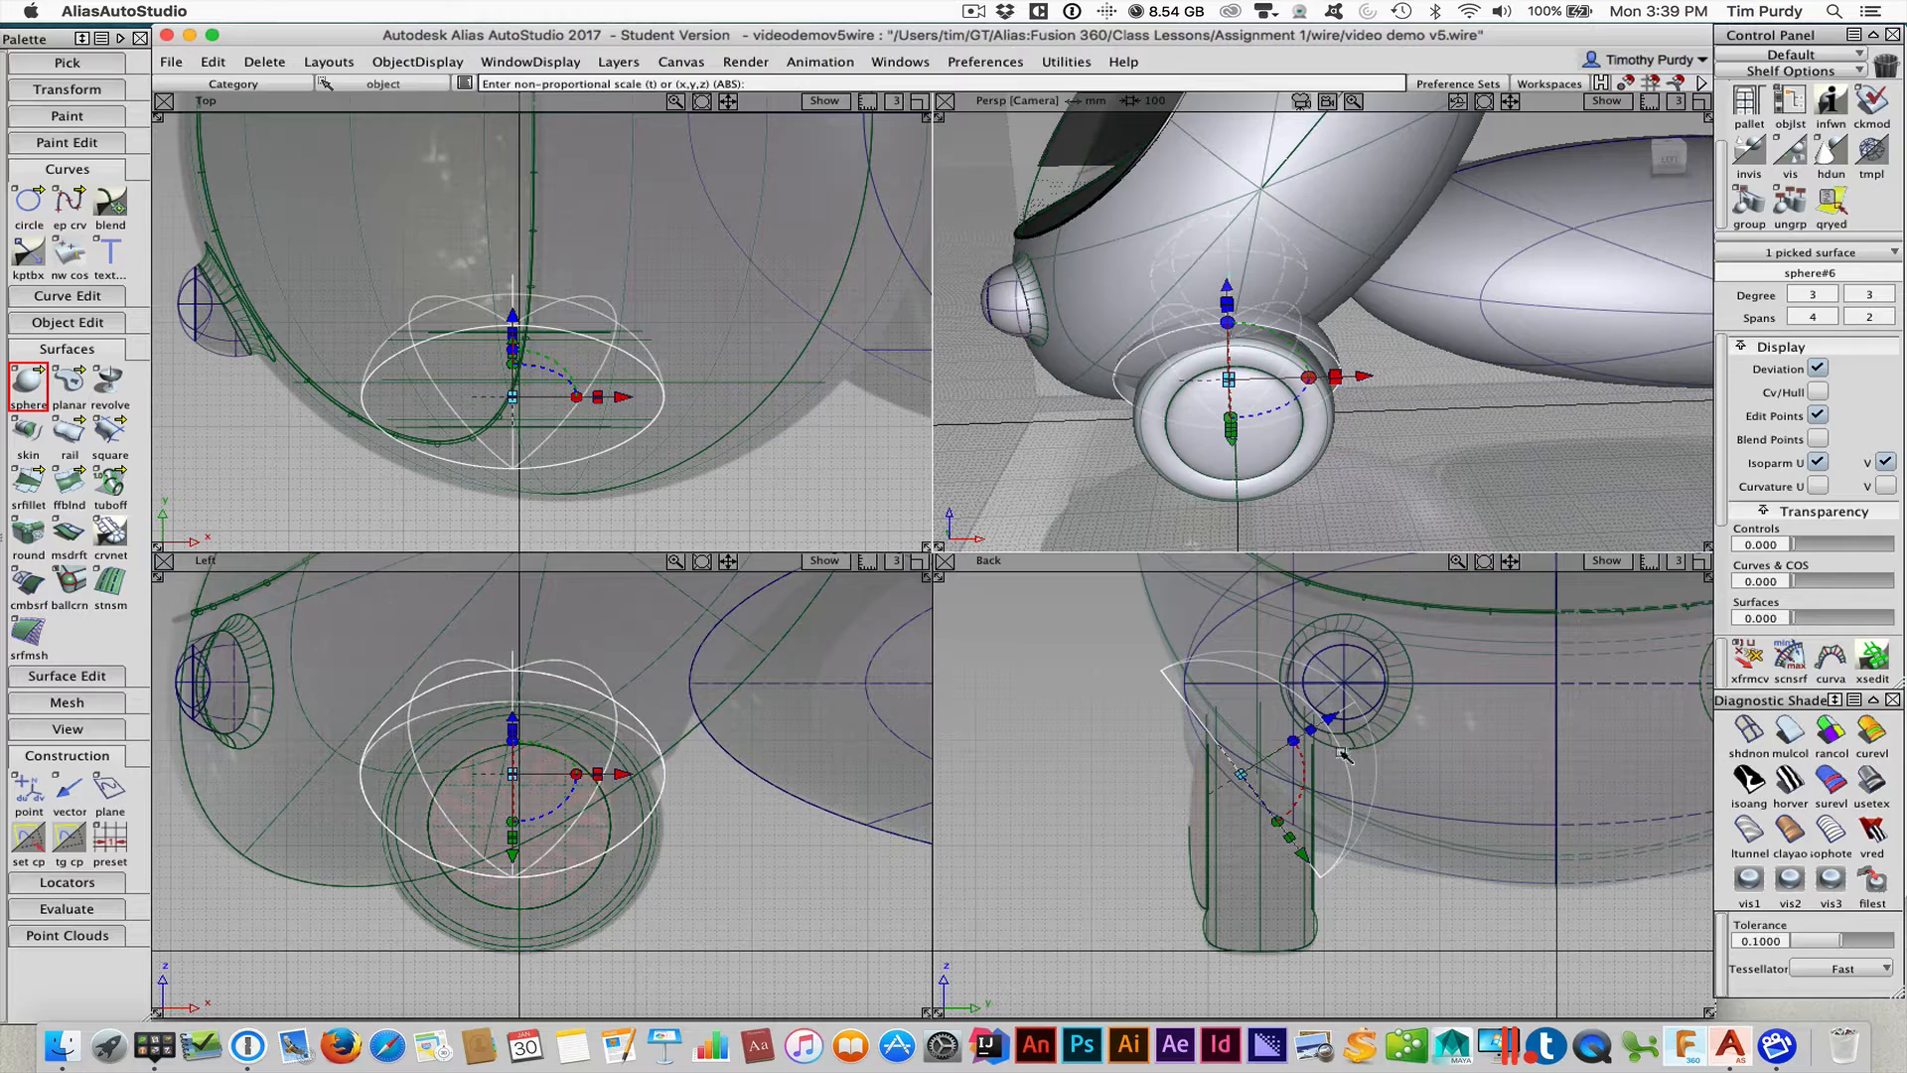
left_click_drag(1312, 732, 1317, 763)
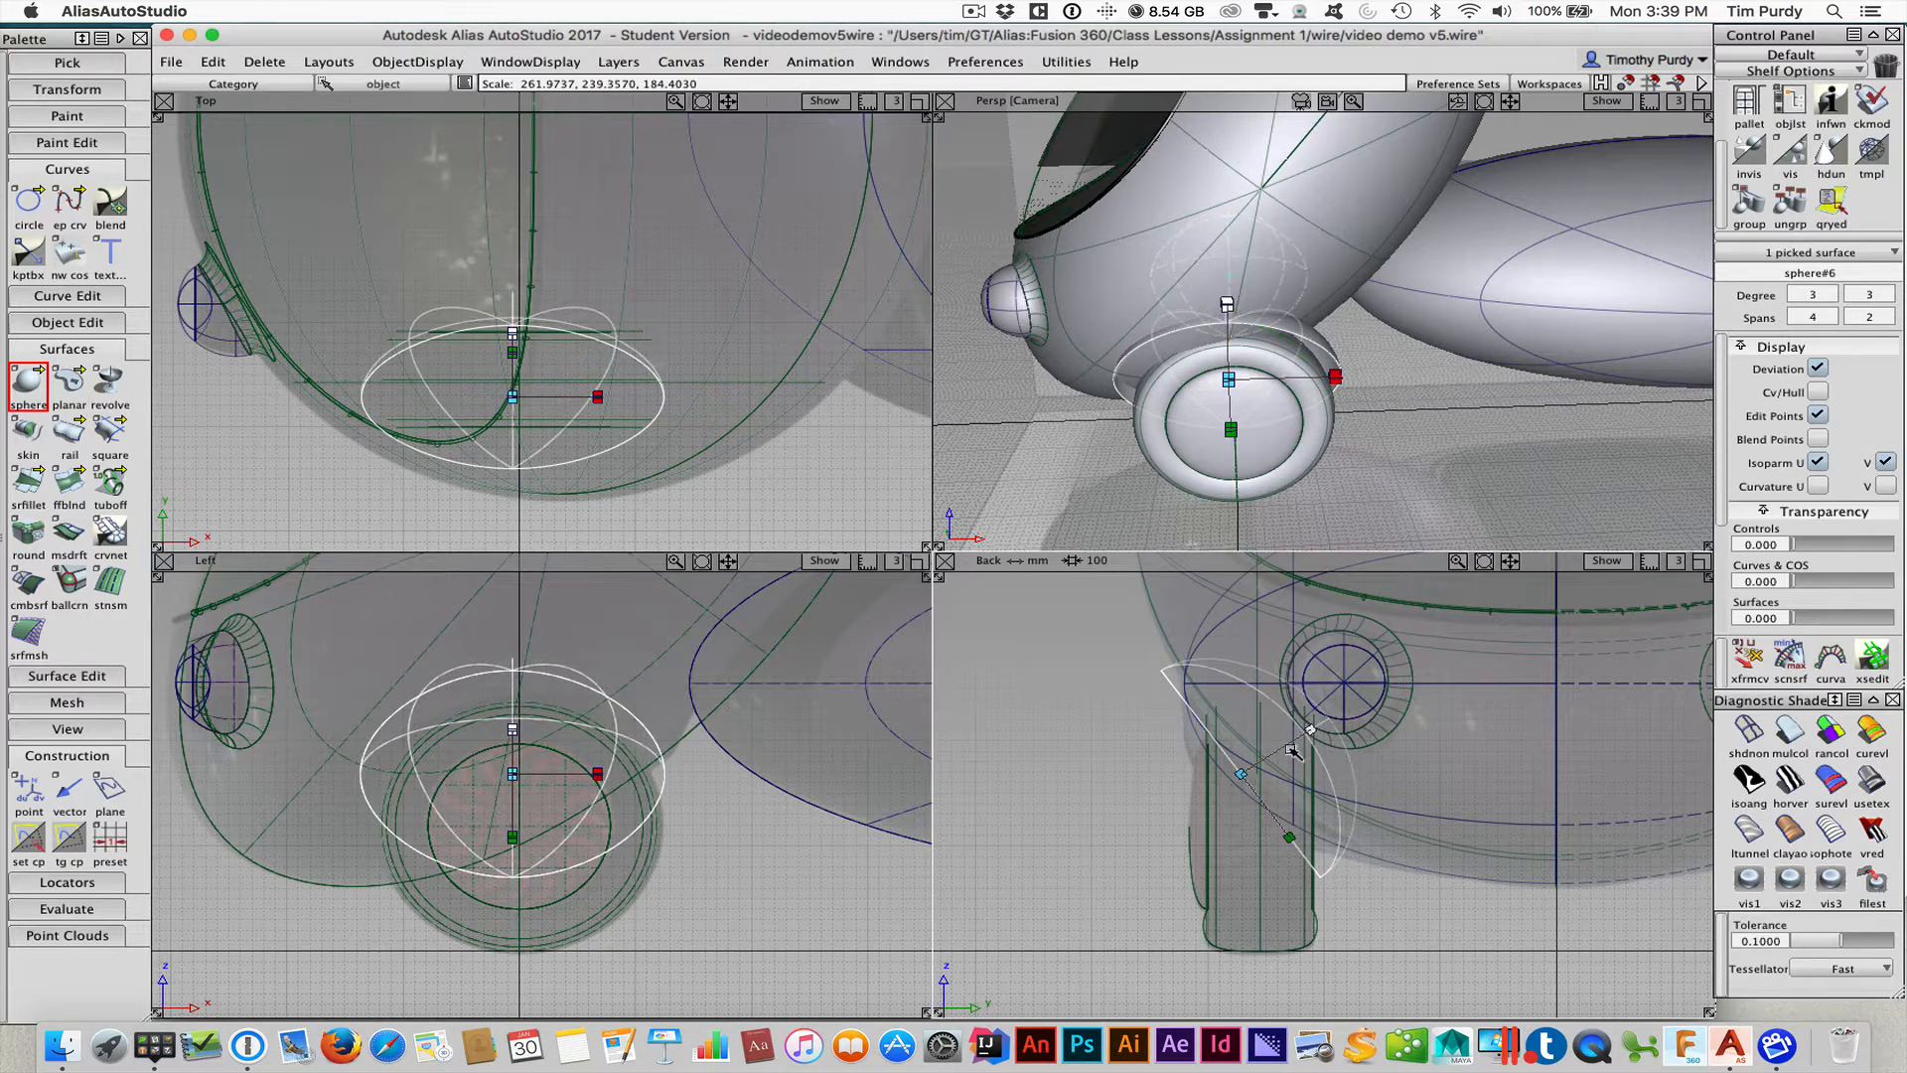
Lower the half sphere and recenter it along the truck over the front wheel, checking the fit from several sides
left_click_drag(1115, 421, 881, 460, "alt+shift")
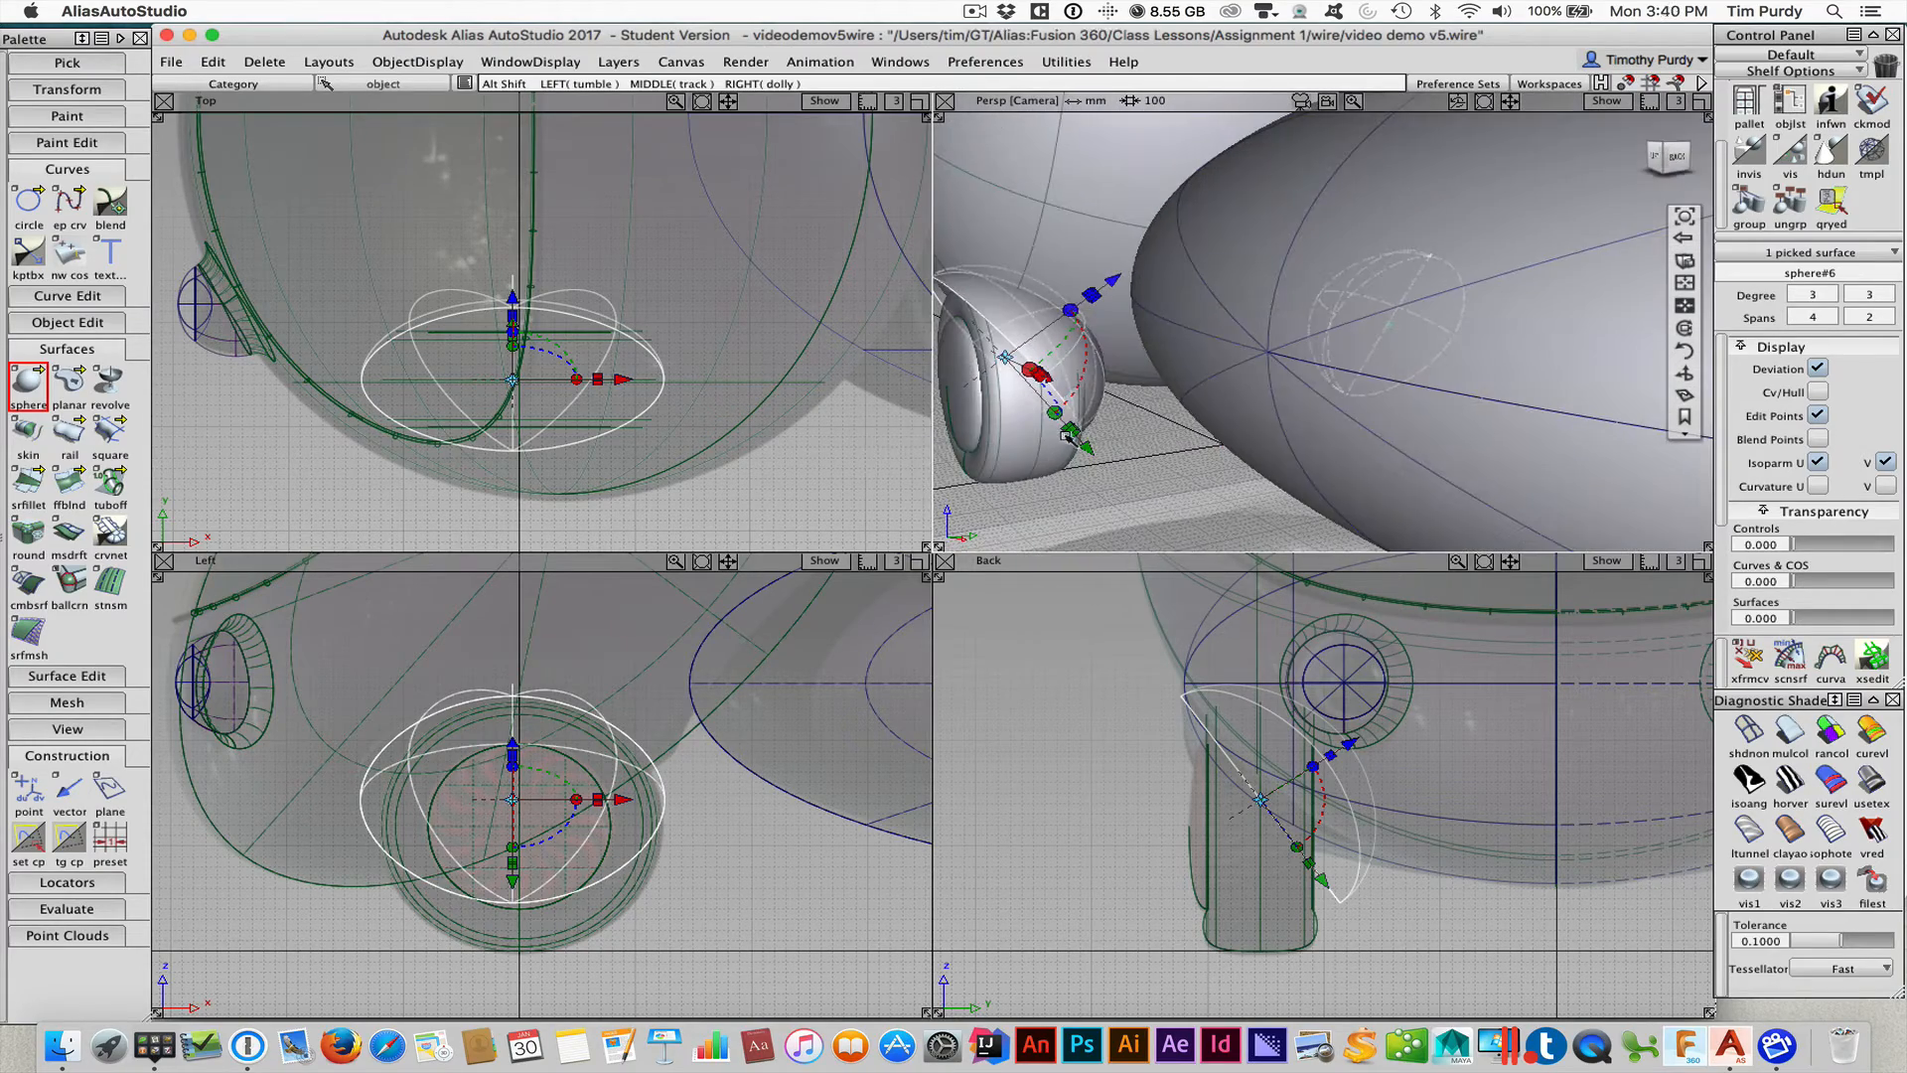
left_click_drag(1098, 459, 1375, 298, "alt+shift")
left_click_drag(1427, 379, 1012, 413, "alt+shift")
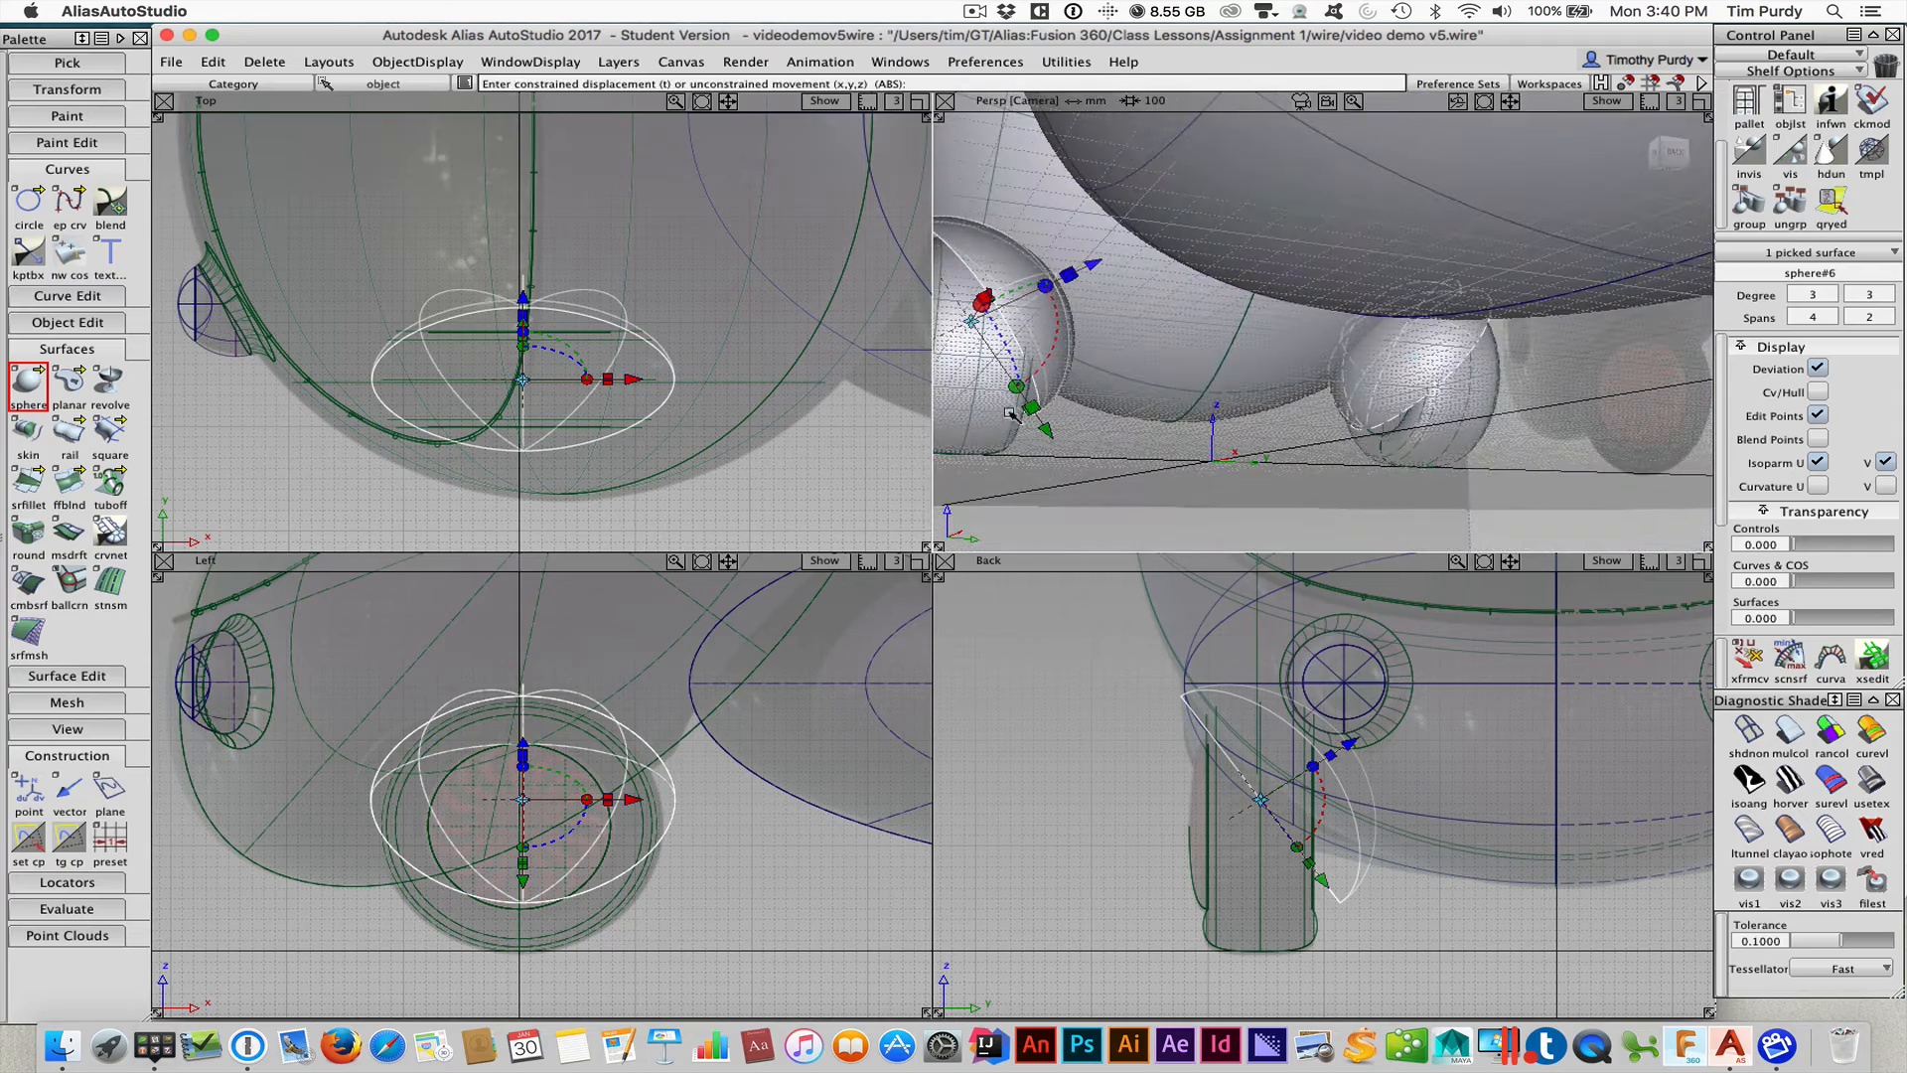
left_click_drag(1055, 323, 1431, 447, "alt+shift")
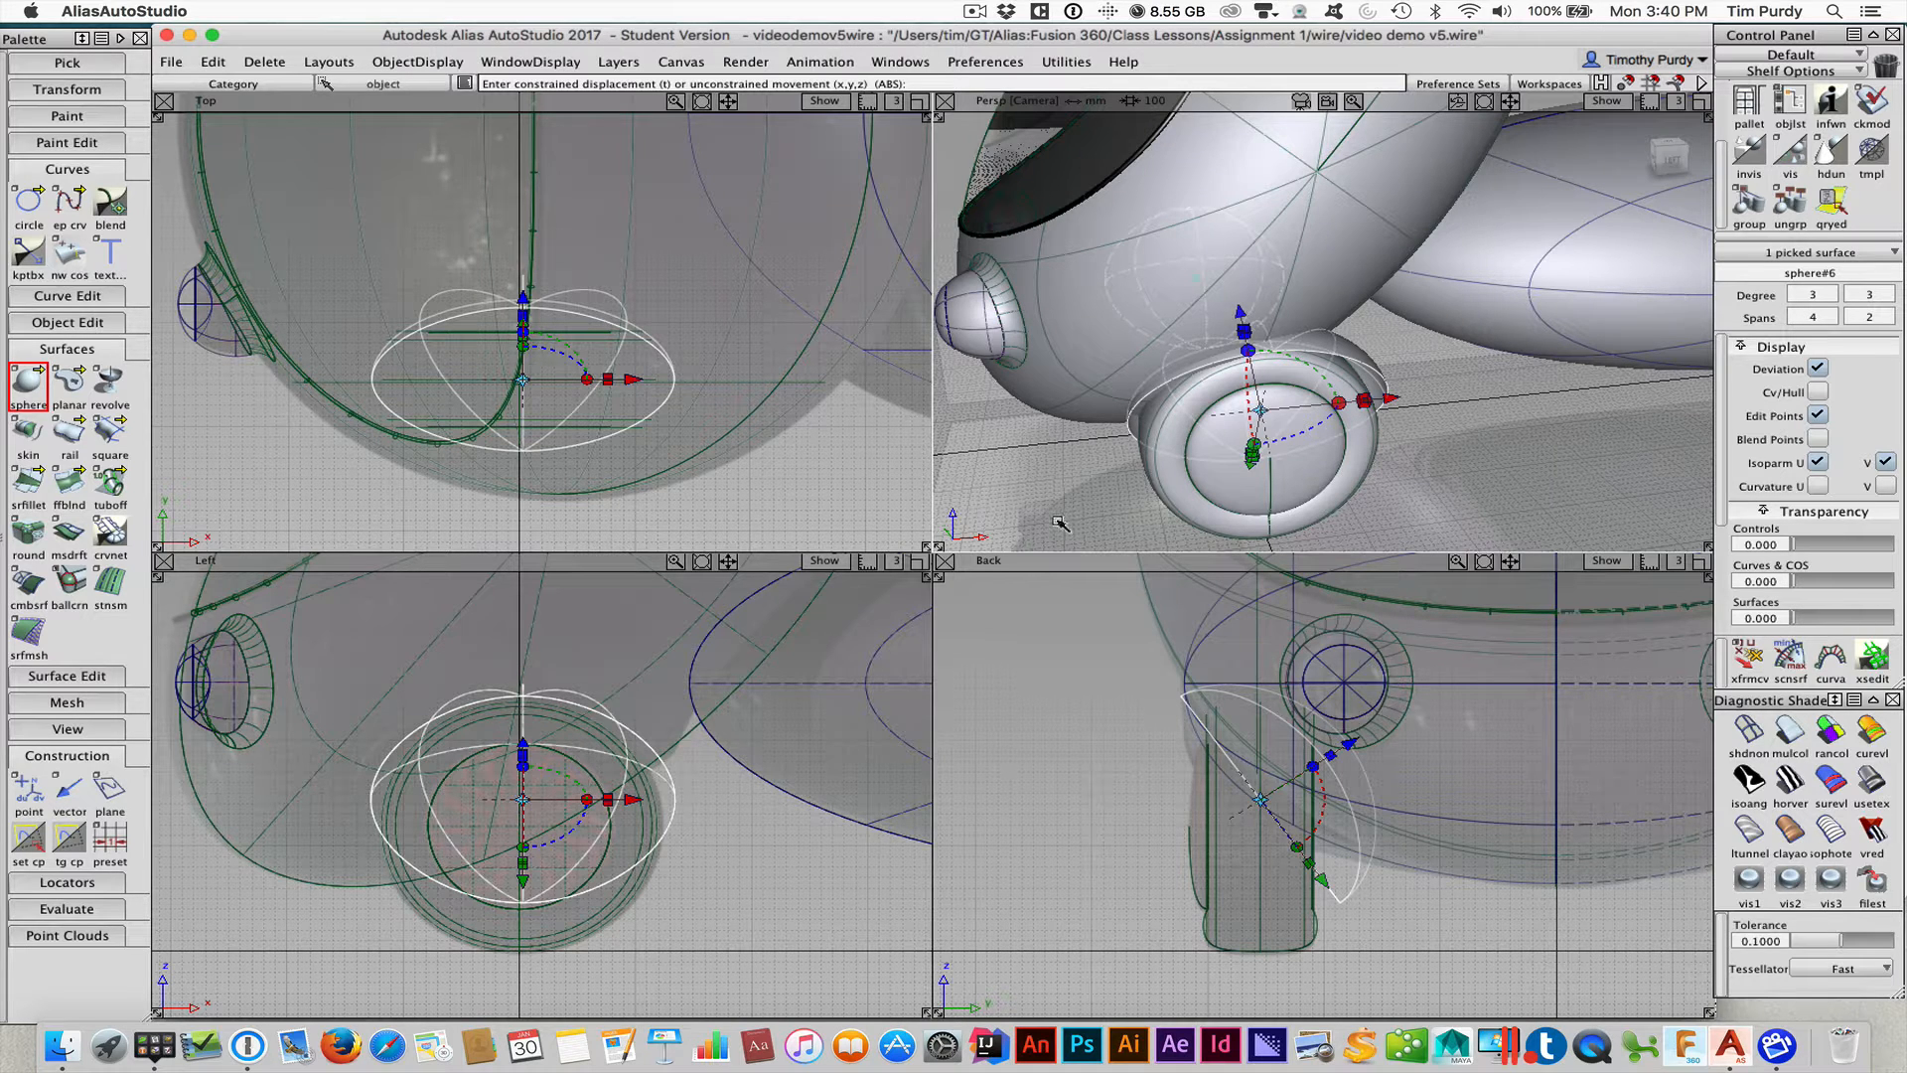
left_click_drag(1073, 517, 1078, 425, "ctrl+shift")
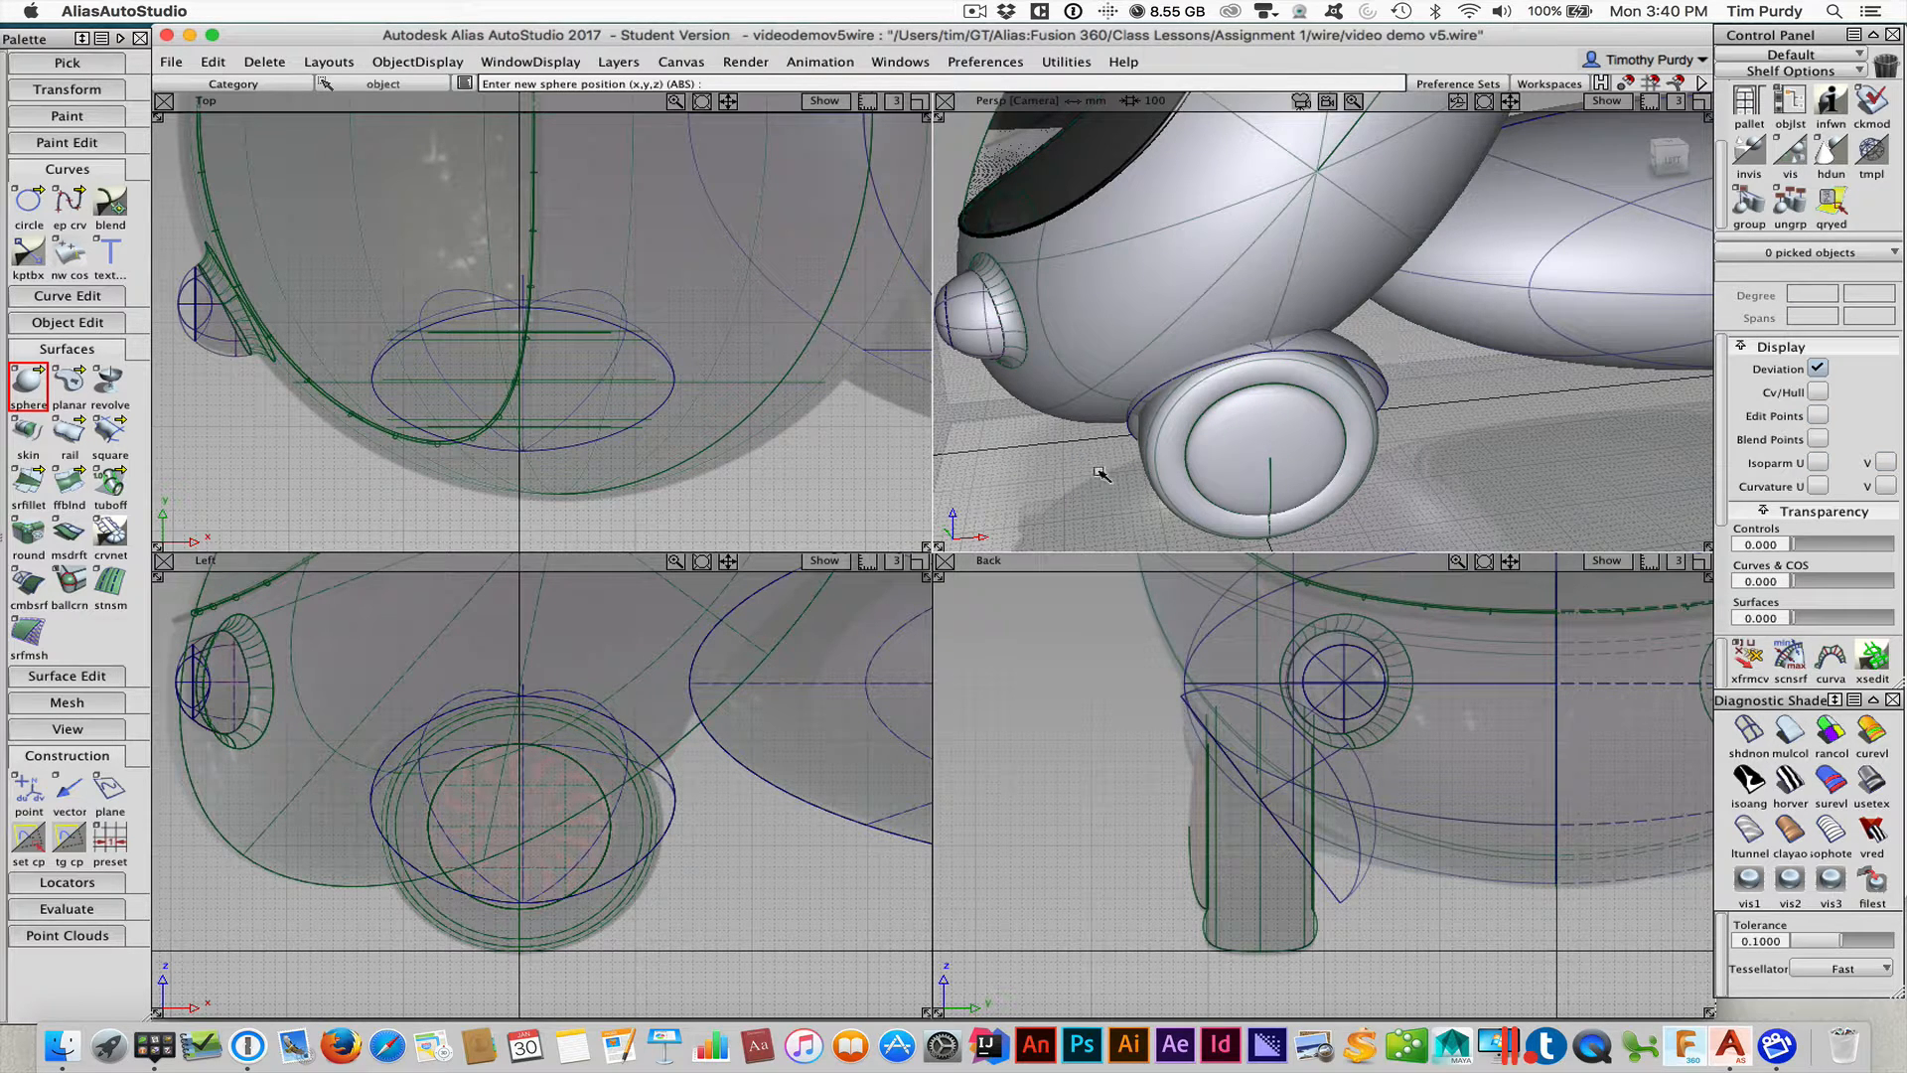
left_click_drag(1038, 474, 1162, 461, "alt+shift")
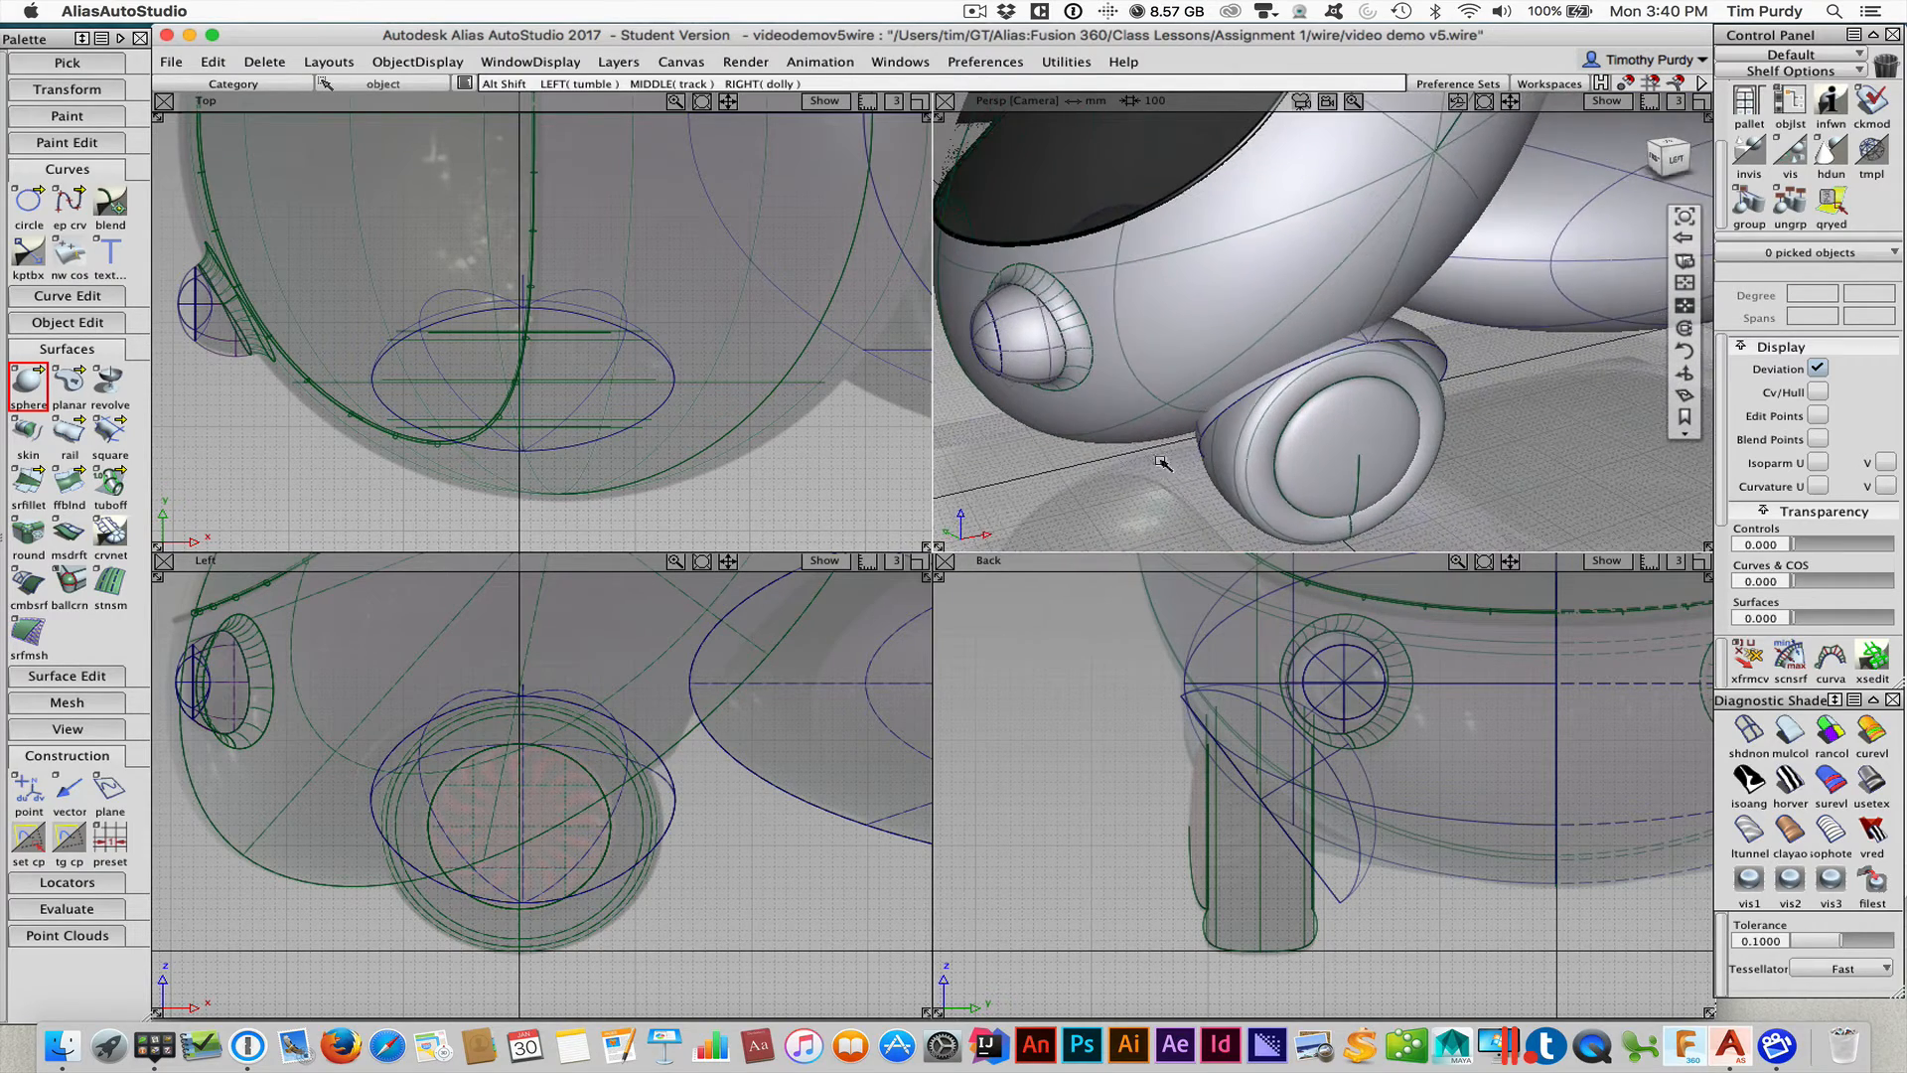
Reselect the half sphere and refine its position and size around the front wheel with the Transform tool
left_click_drag(1478, 350, 1579, 392, "ctrl+shift")
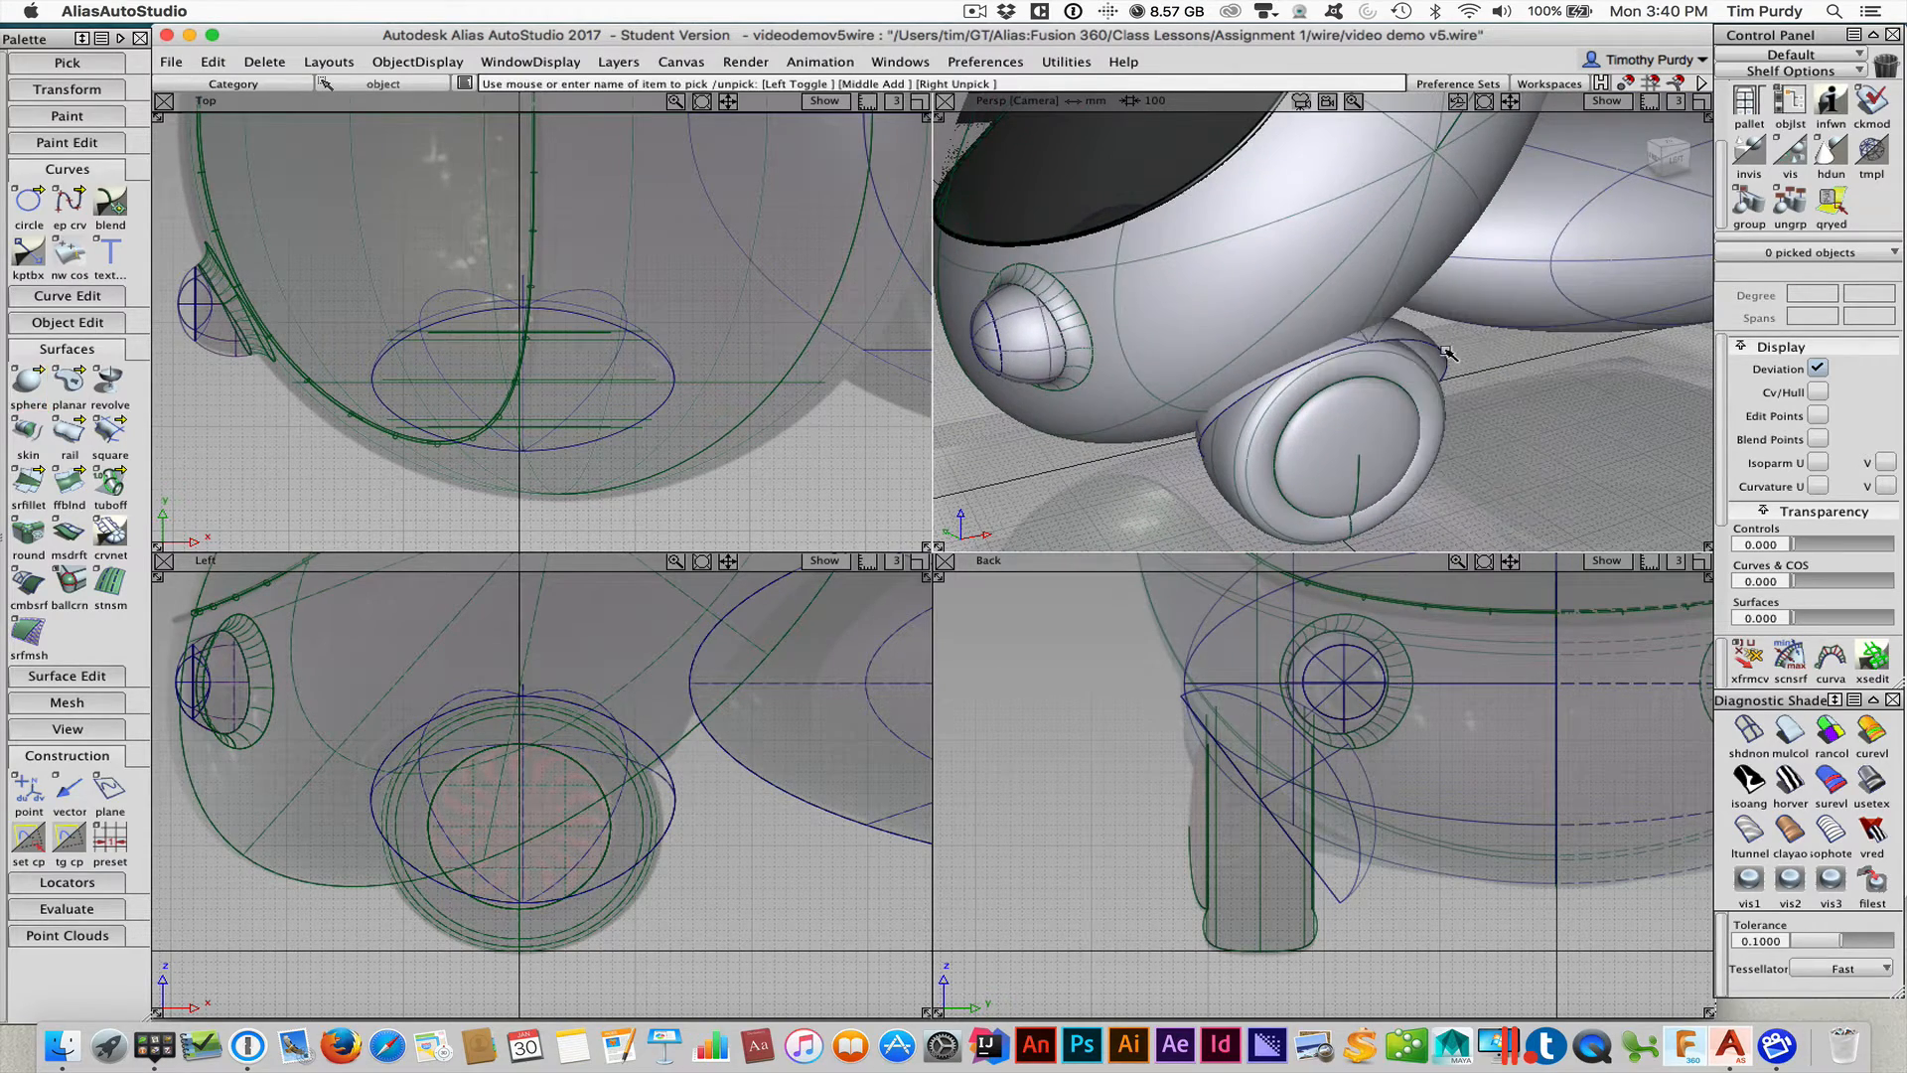
left_click(1319, 302)
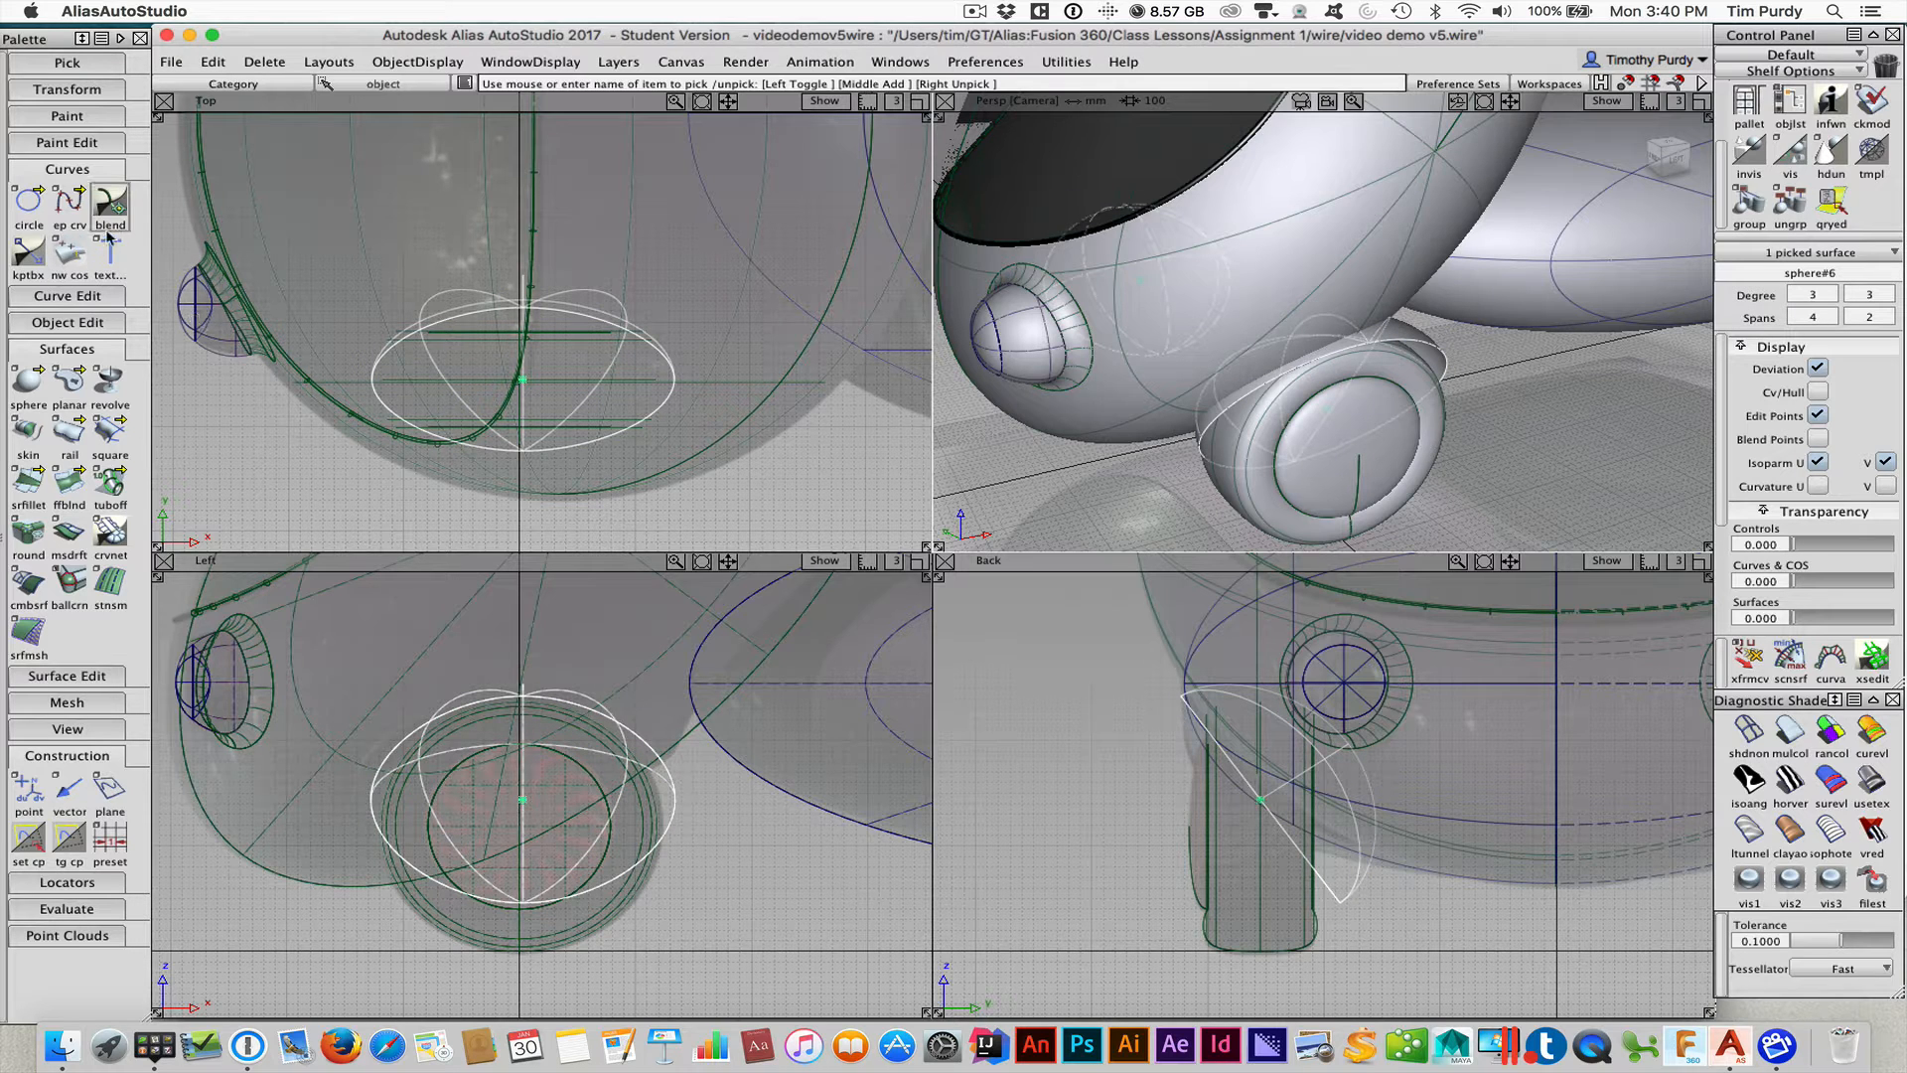
left_click(67, 90)
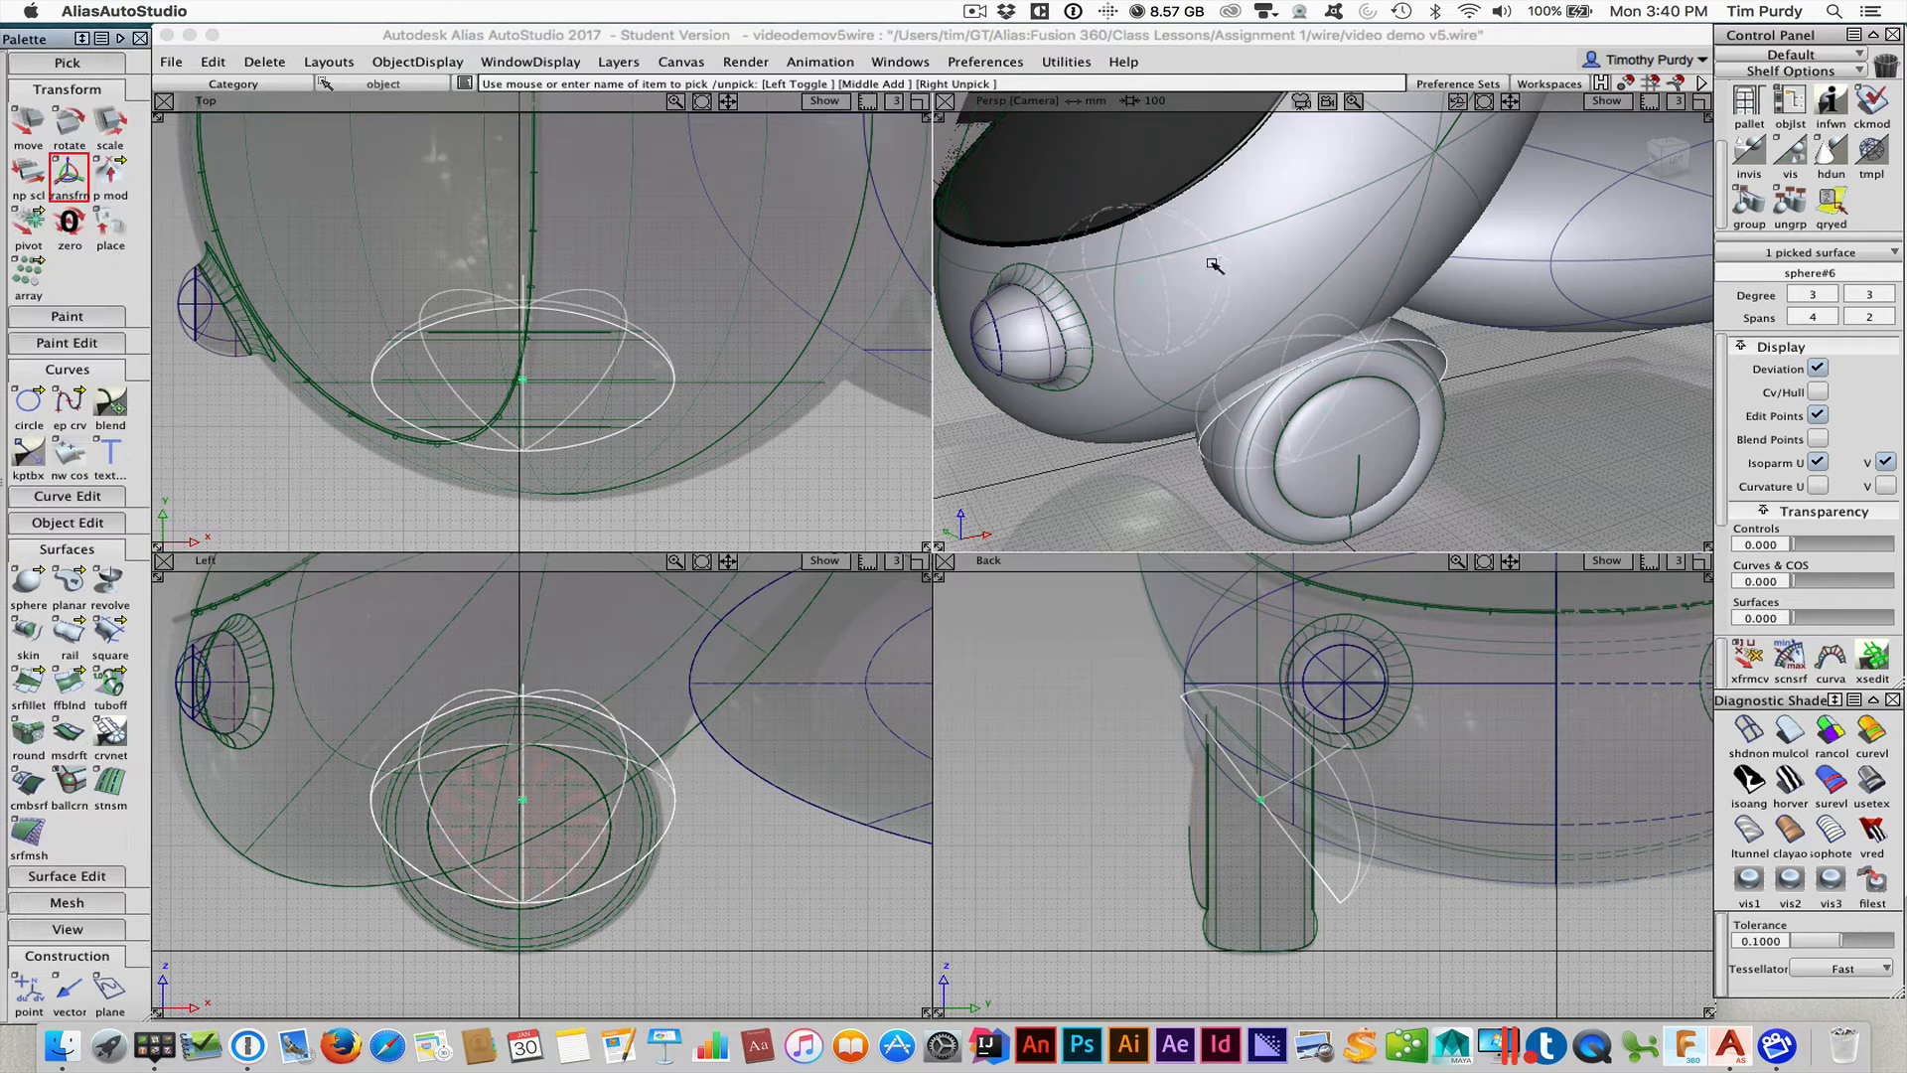
left_click_drag(1275, 313, 1279, 321)
left_click_drag(1480, 512, 1424, 452, "alt+shift")
left_click_drag(1277, 406, 1273, 415)
left_click_drag(1427, 354, 1326, 452, "alt+shift")
mouse_move(1334, 380)
left_mouse_down()
mouse_move(1310, 402)
mouse_move(1622, 418)
mouse_move(1559, 443)
mouse_move(1577, 416)
left_mouse_up()
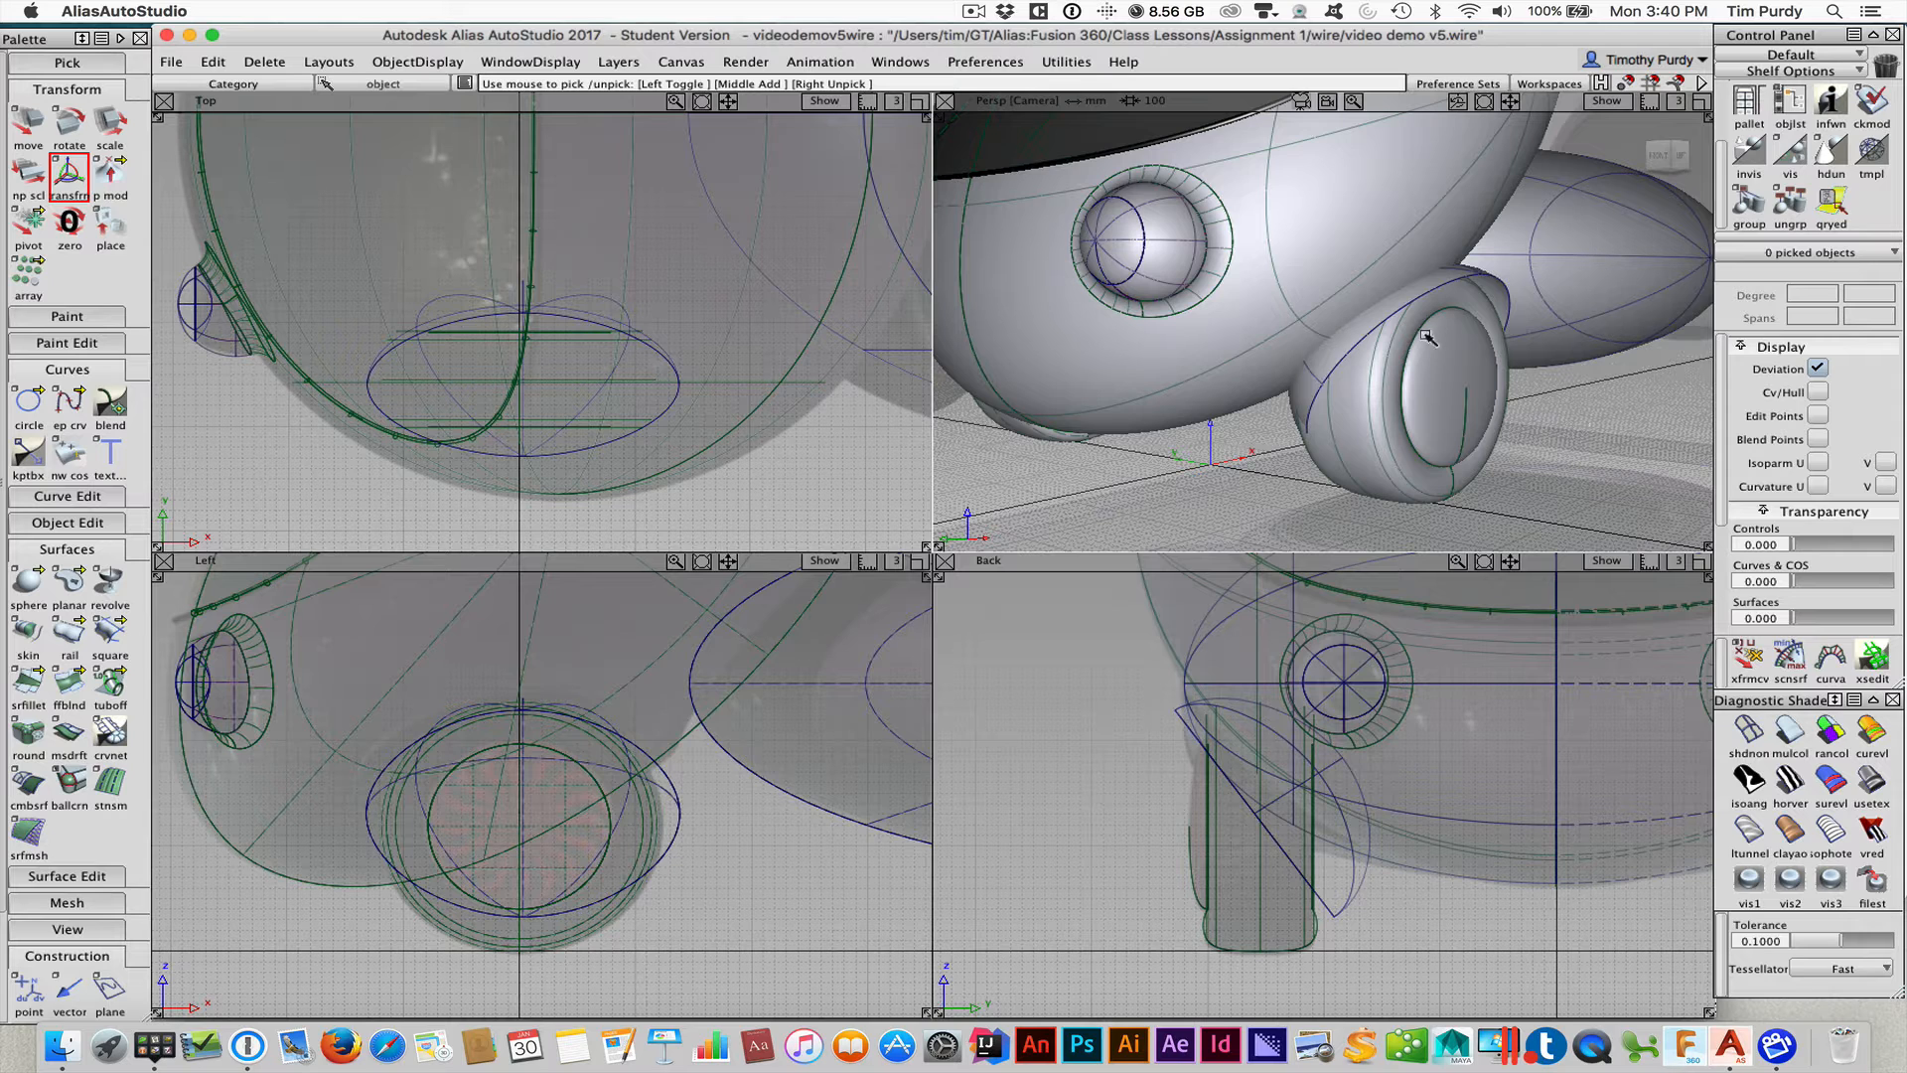
Copy the half-sphere wheel arch and paste a duplicate in place
left_click_drag(1504, 282, 1501, 316, "ctrl+shift")
left_click(1507, 287)
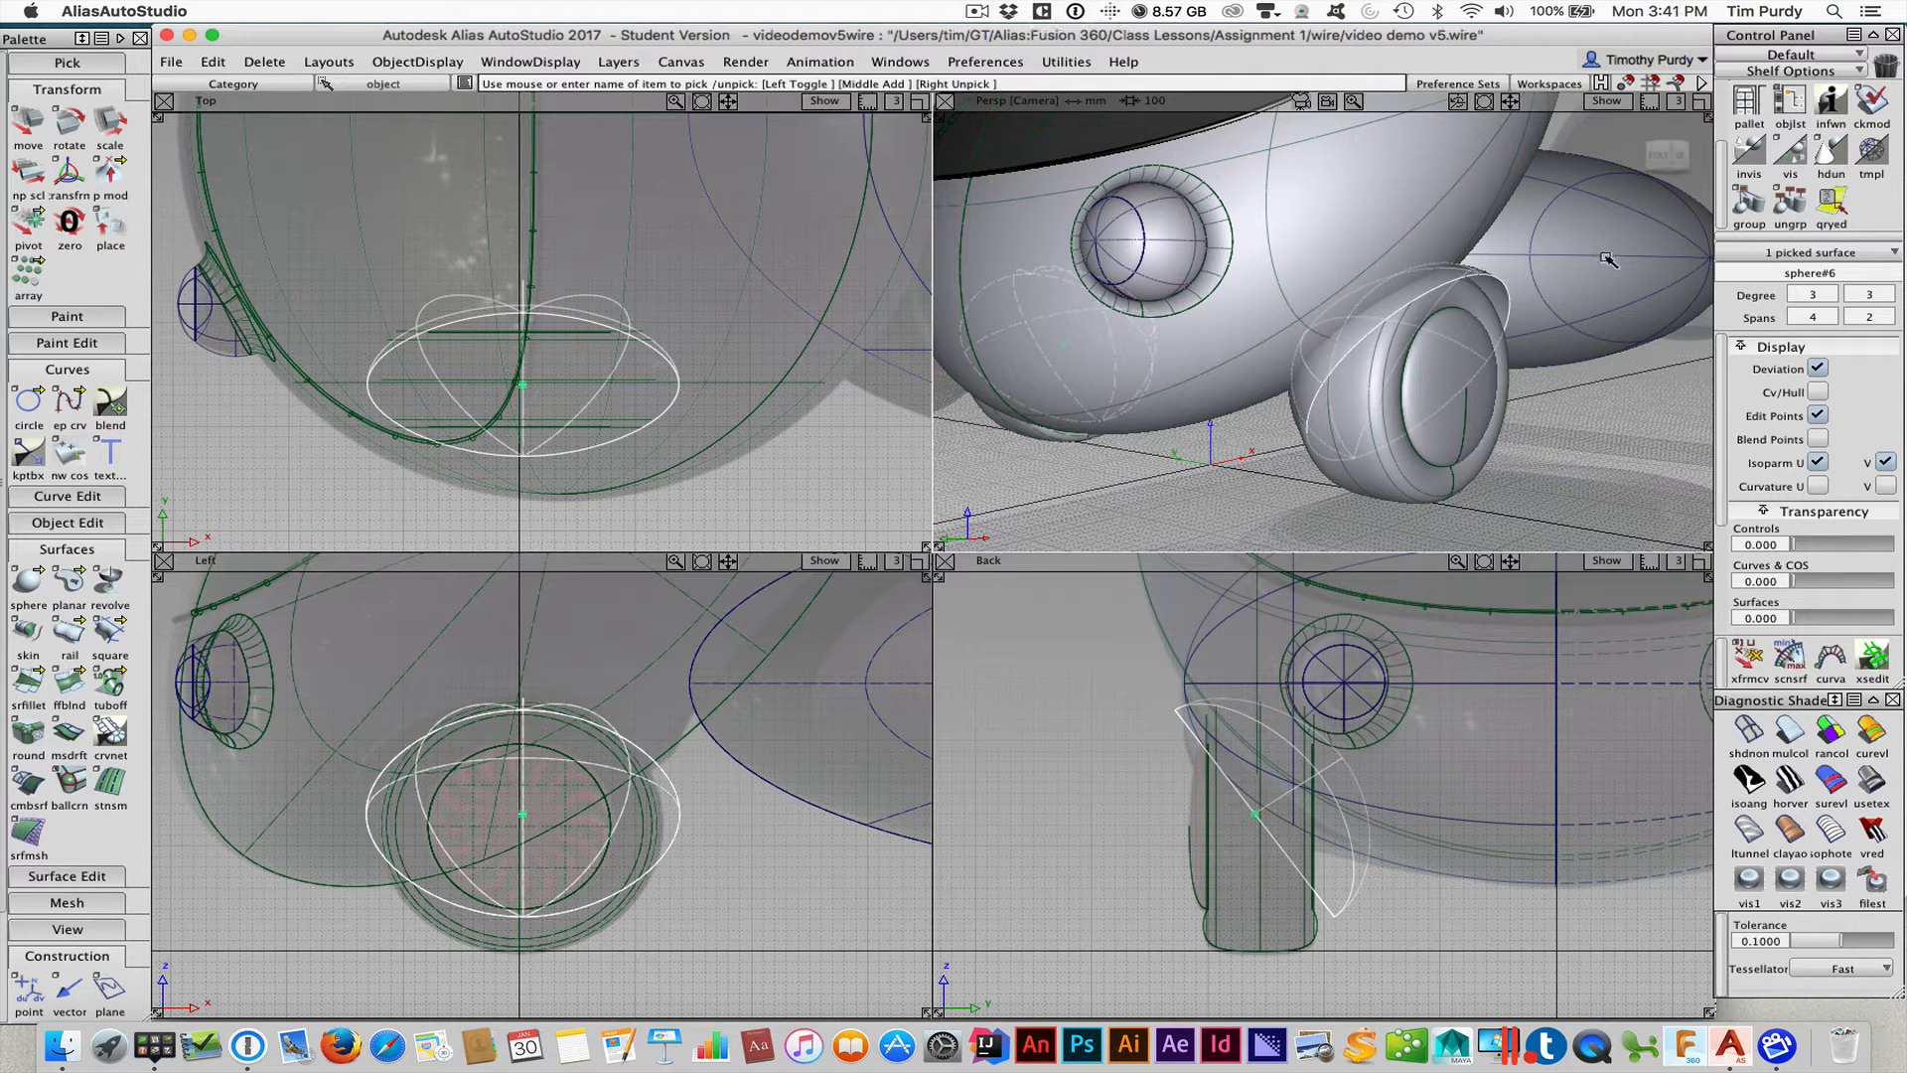
left_click(213, 61)
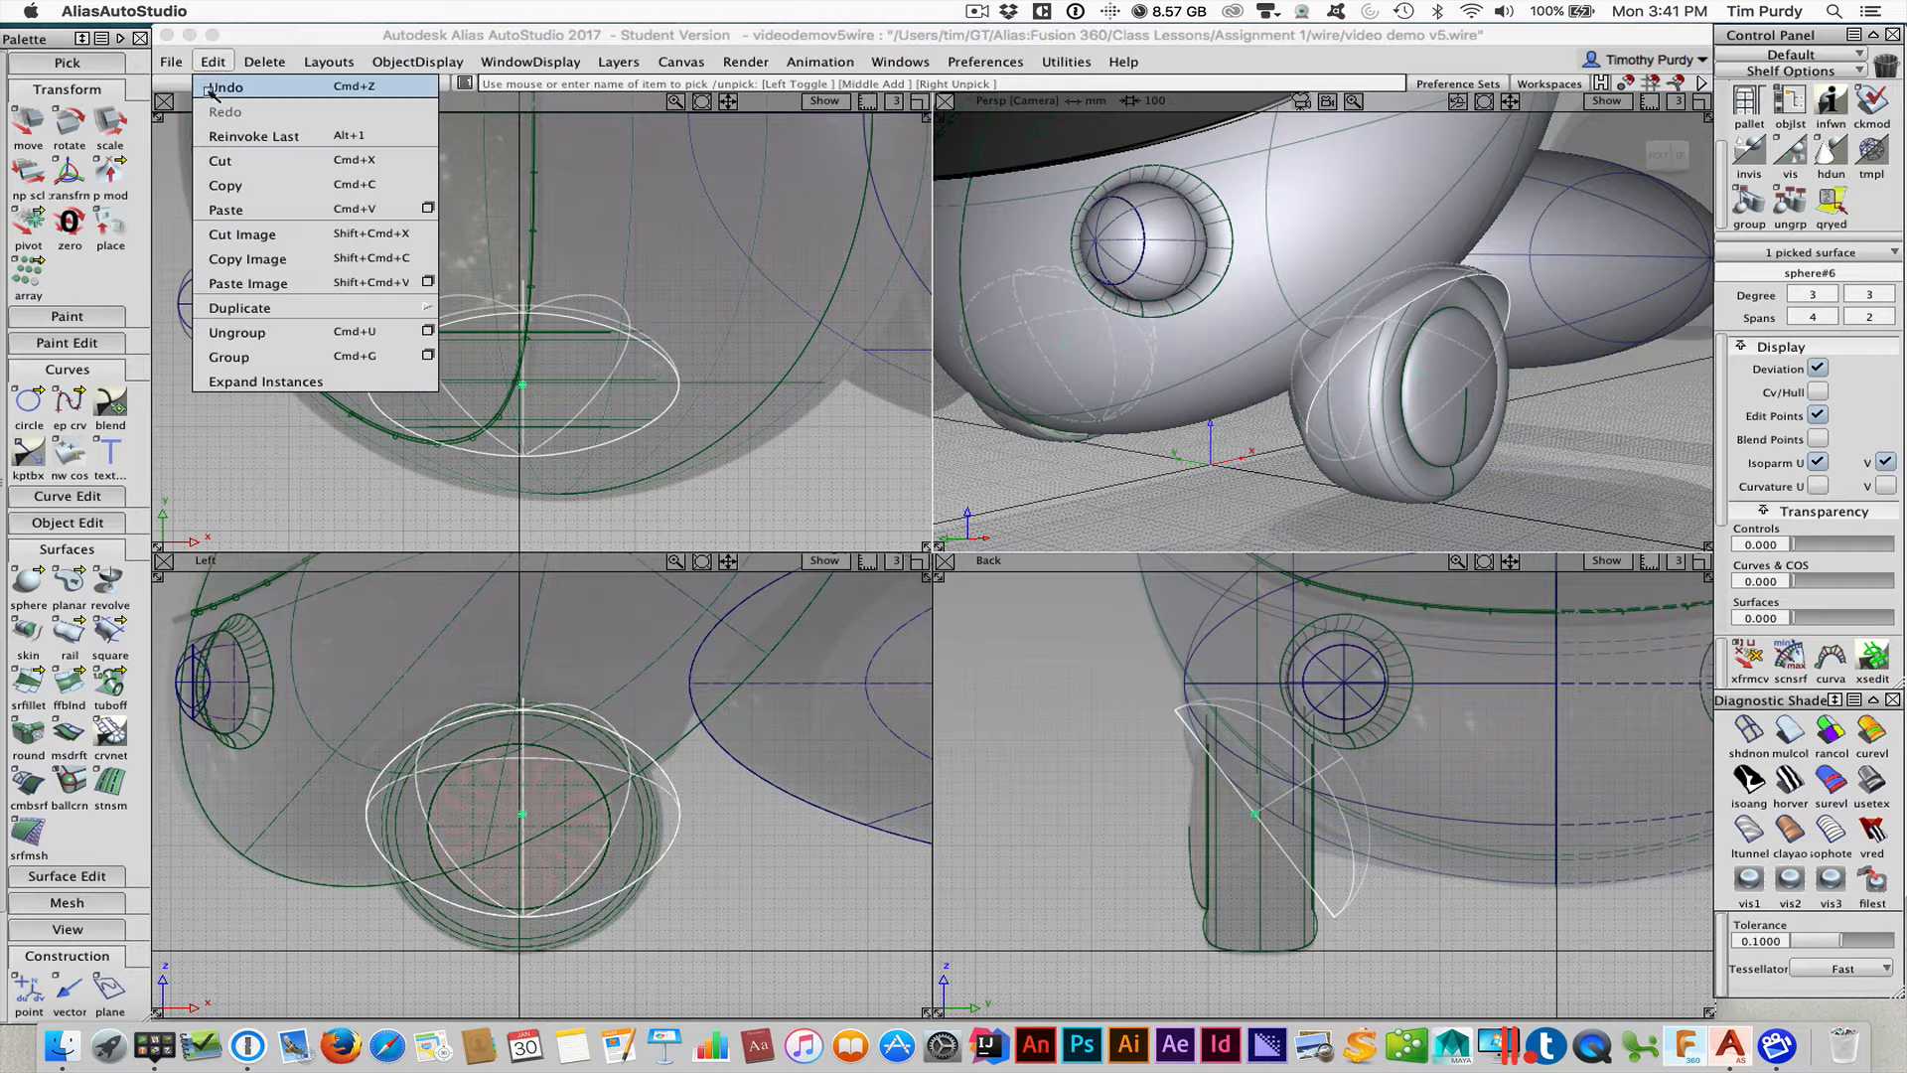
left_click(214, 187)
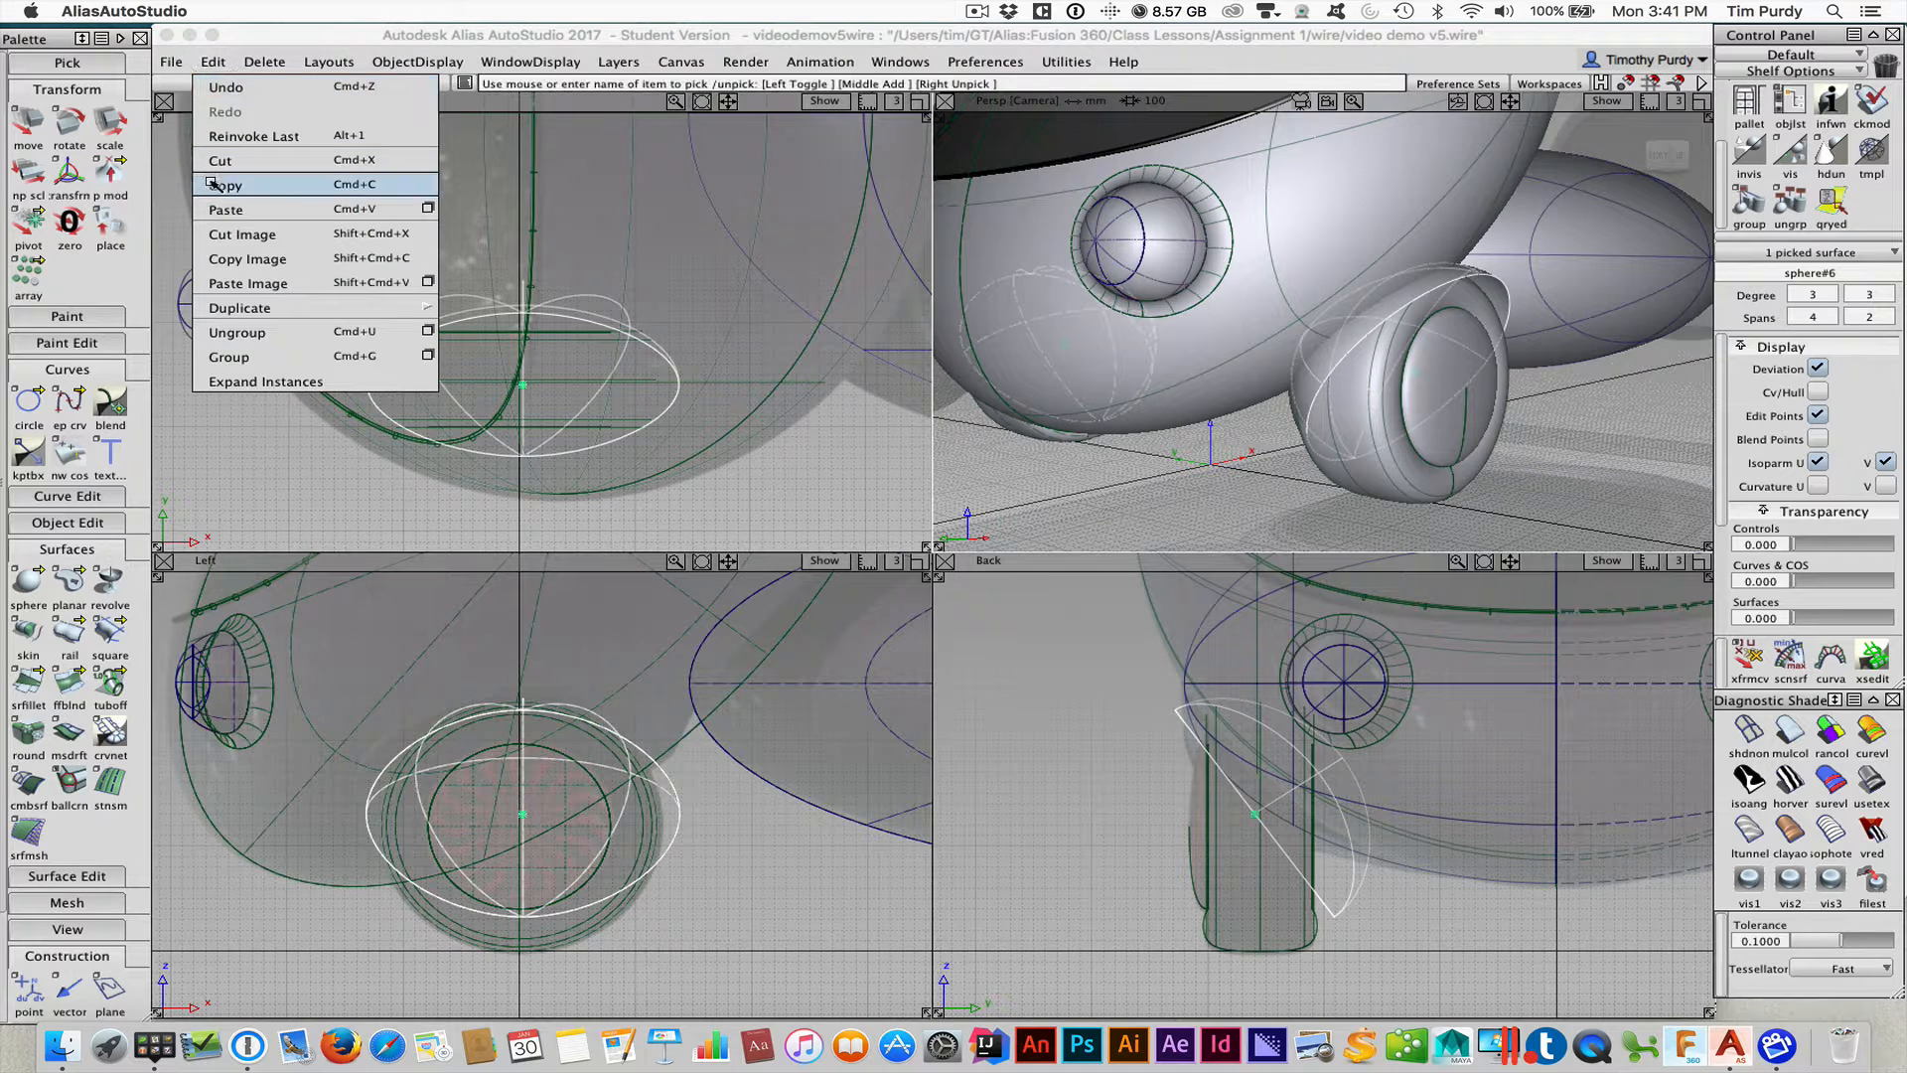
left_click(217, 61)
left_click(234, 209)
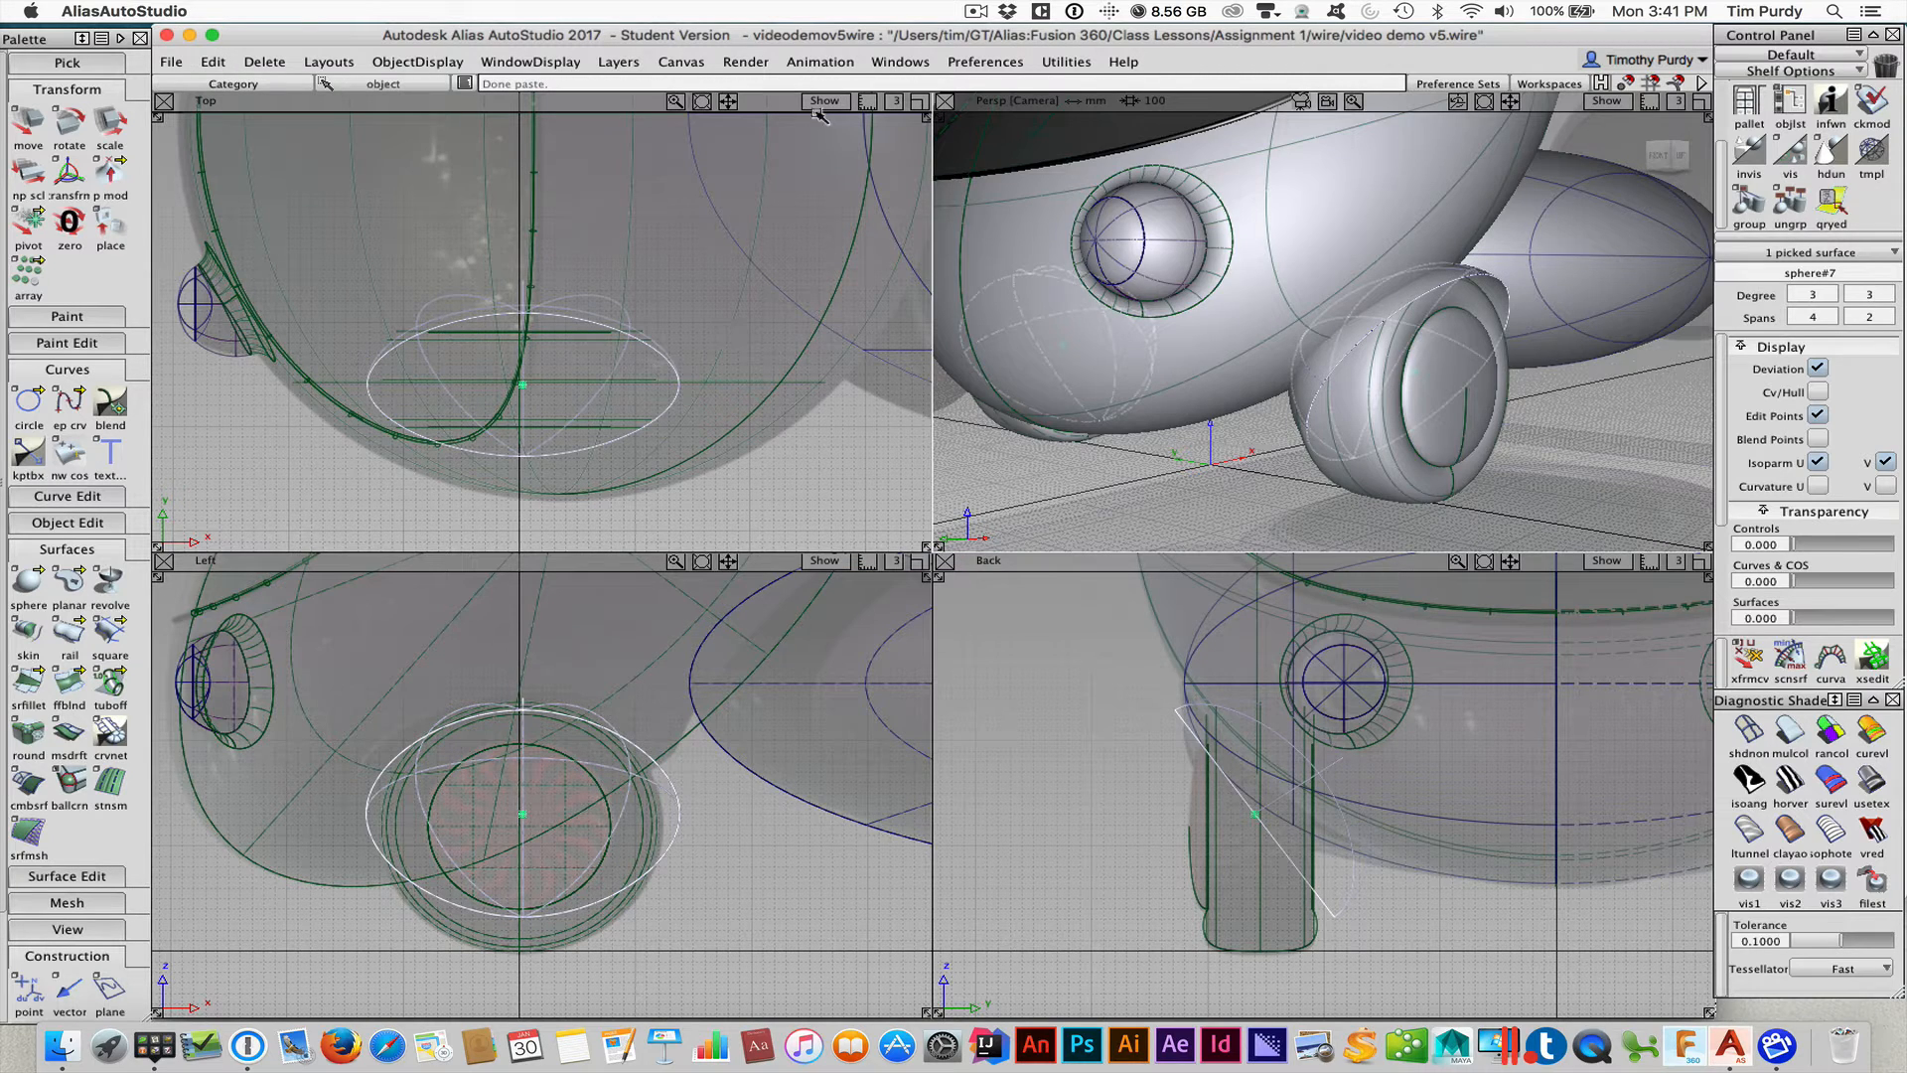
Move the pasted wheel arch copy backward along the truck, under the bed
left_click_drag(681, 415, 682, 369, "ctrl+shift")
left_click(69, 174)
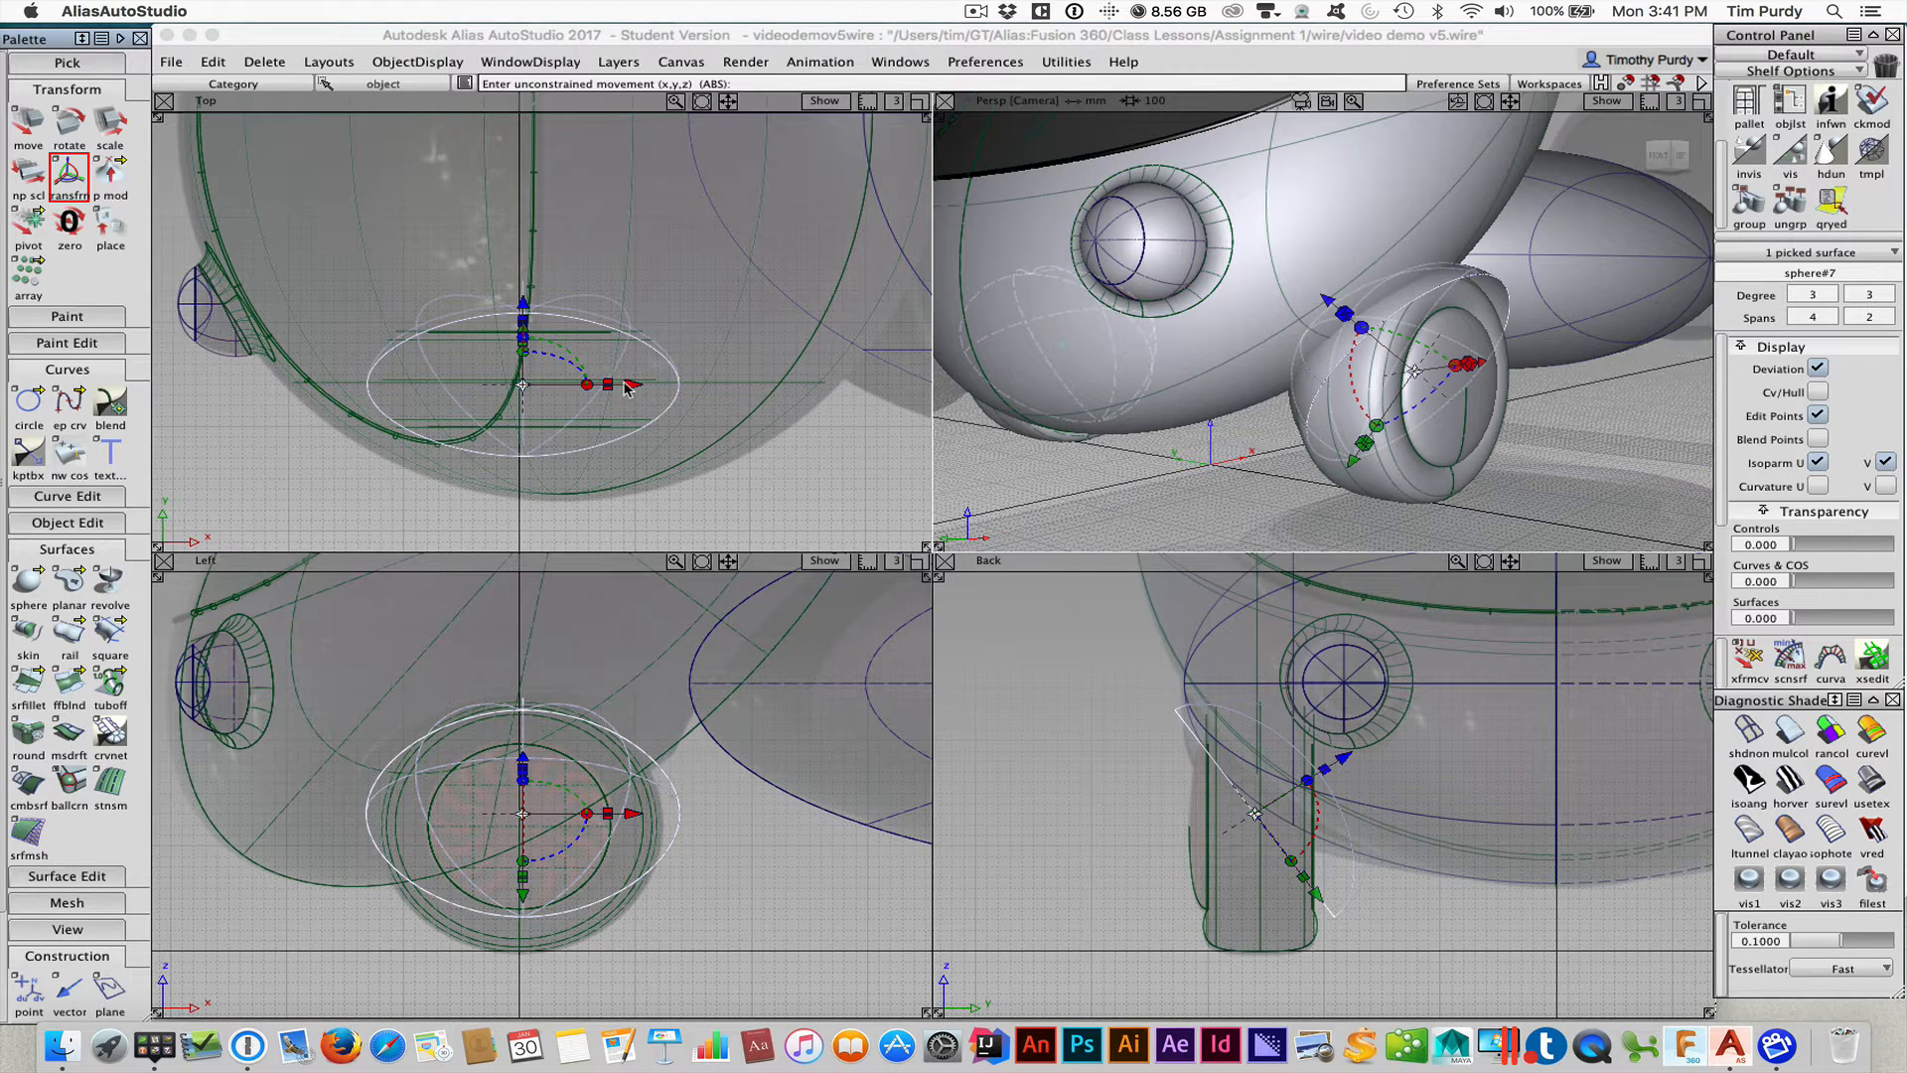
left_click_drag(626, 387, 1410, 417)
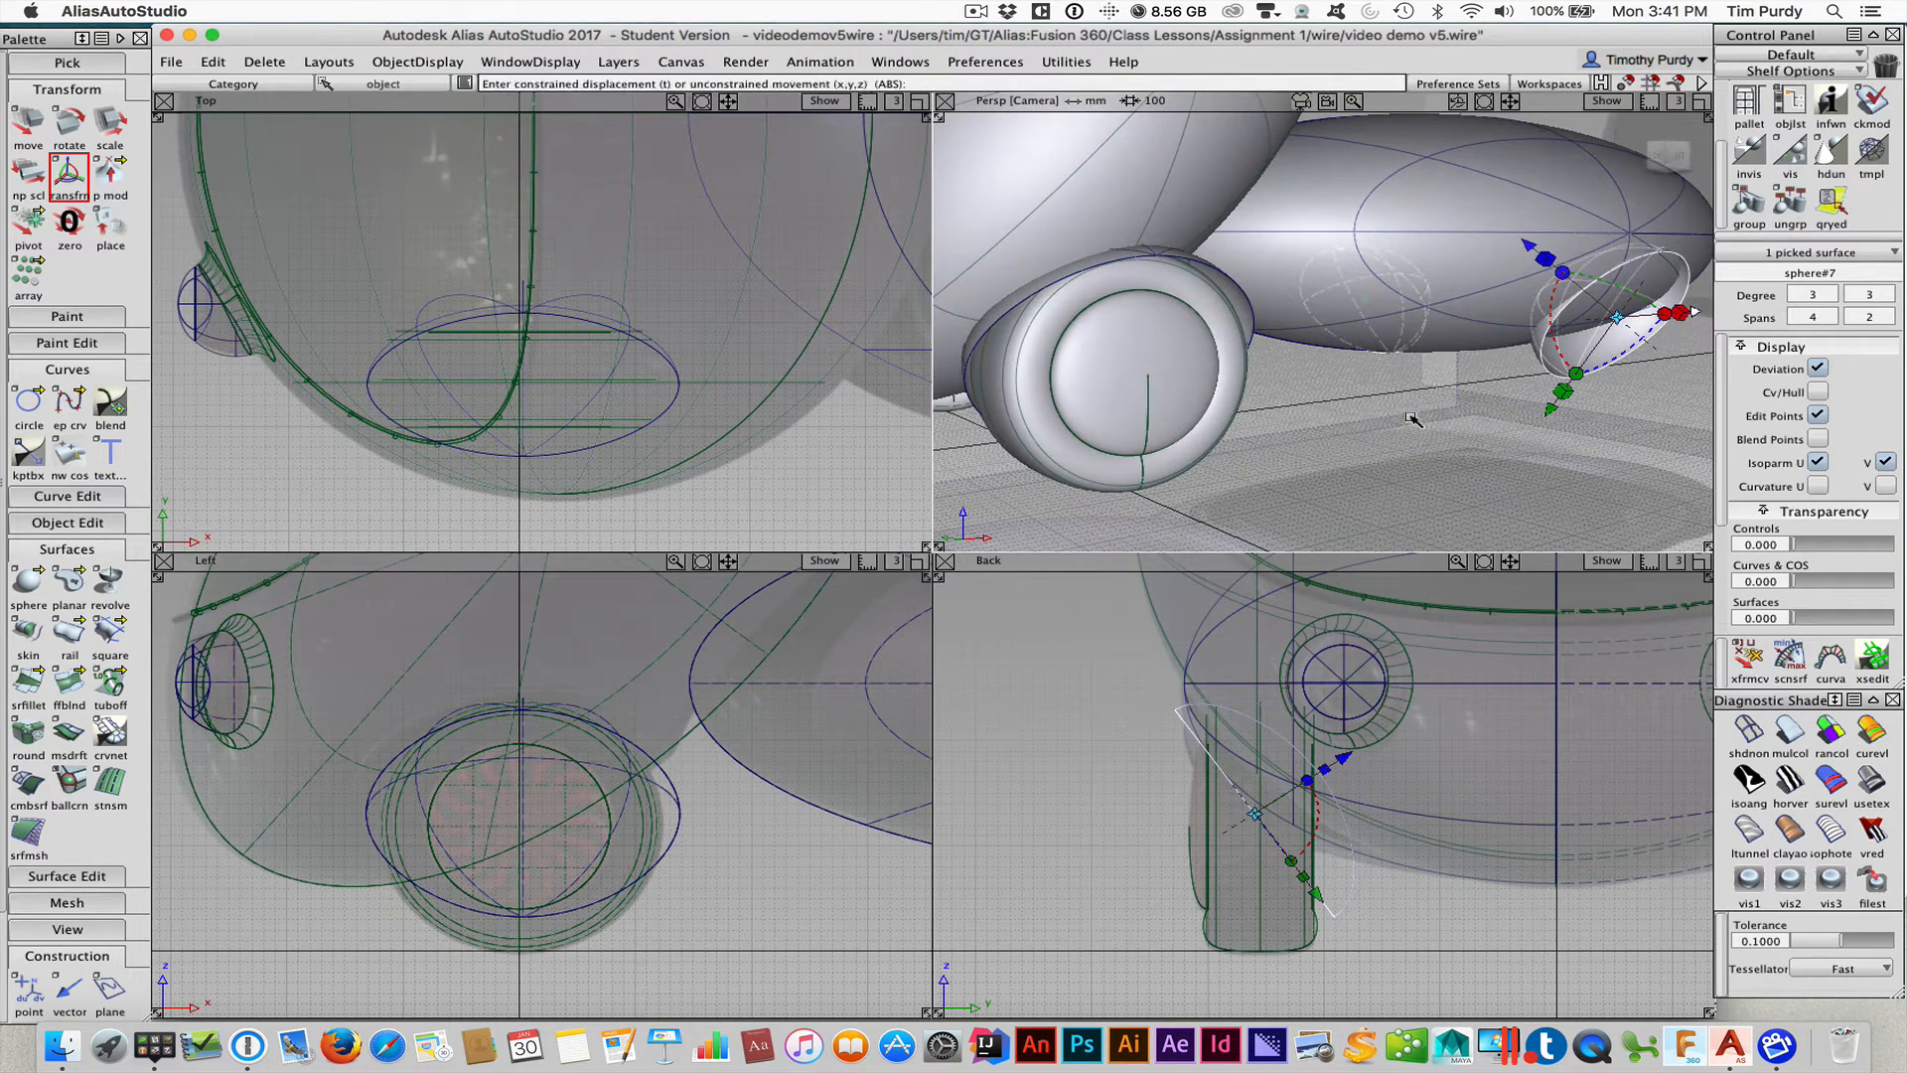
Assign the wheel arch copy to the bed layer in the Object Lister and hide that layer
left_click(911, 63)
left_click(929, 210)
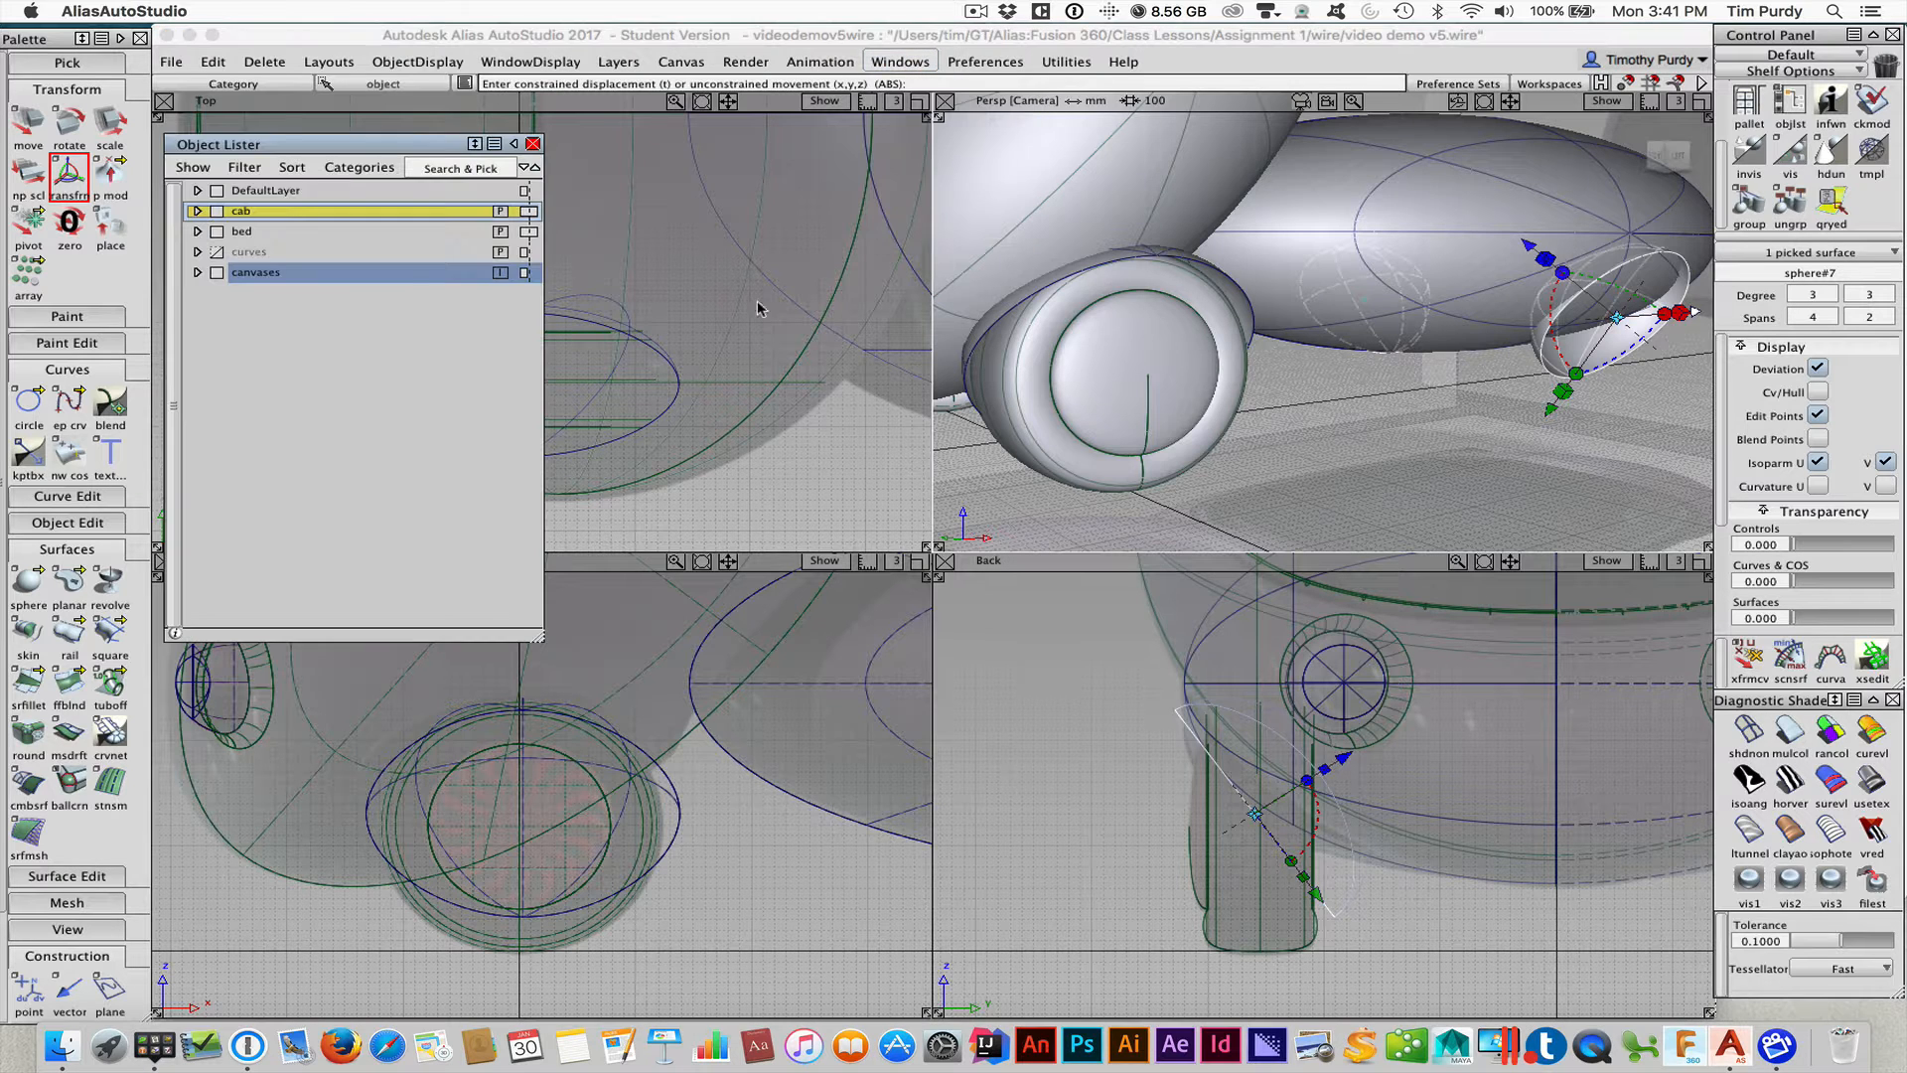
right_click(270, 236)
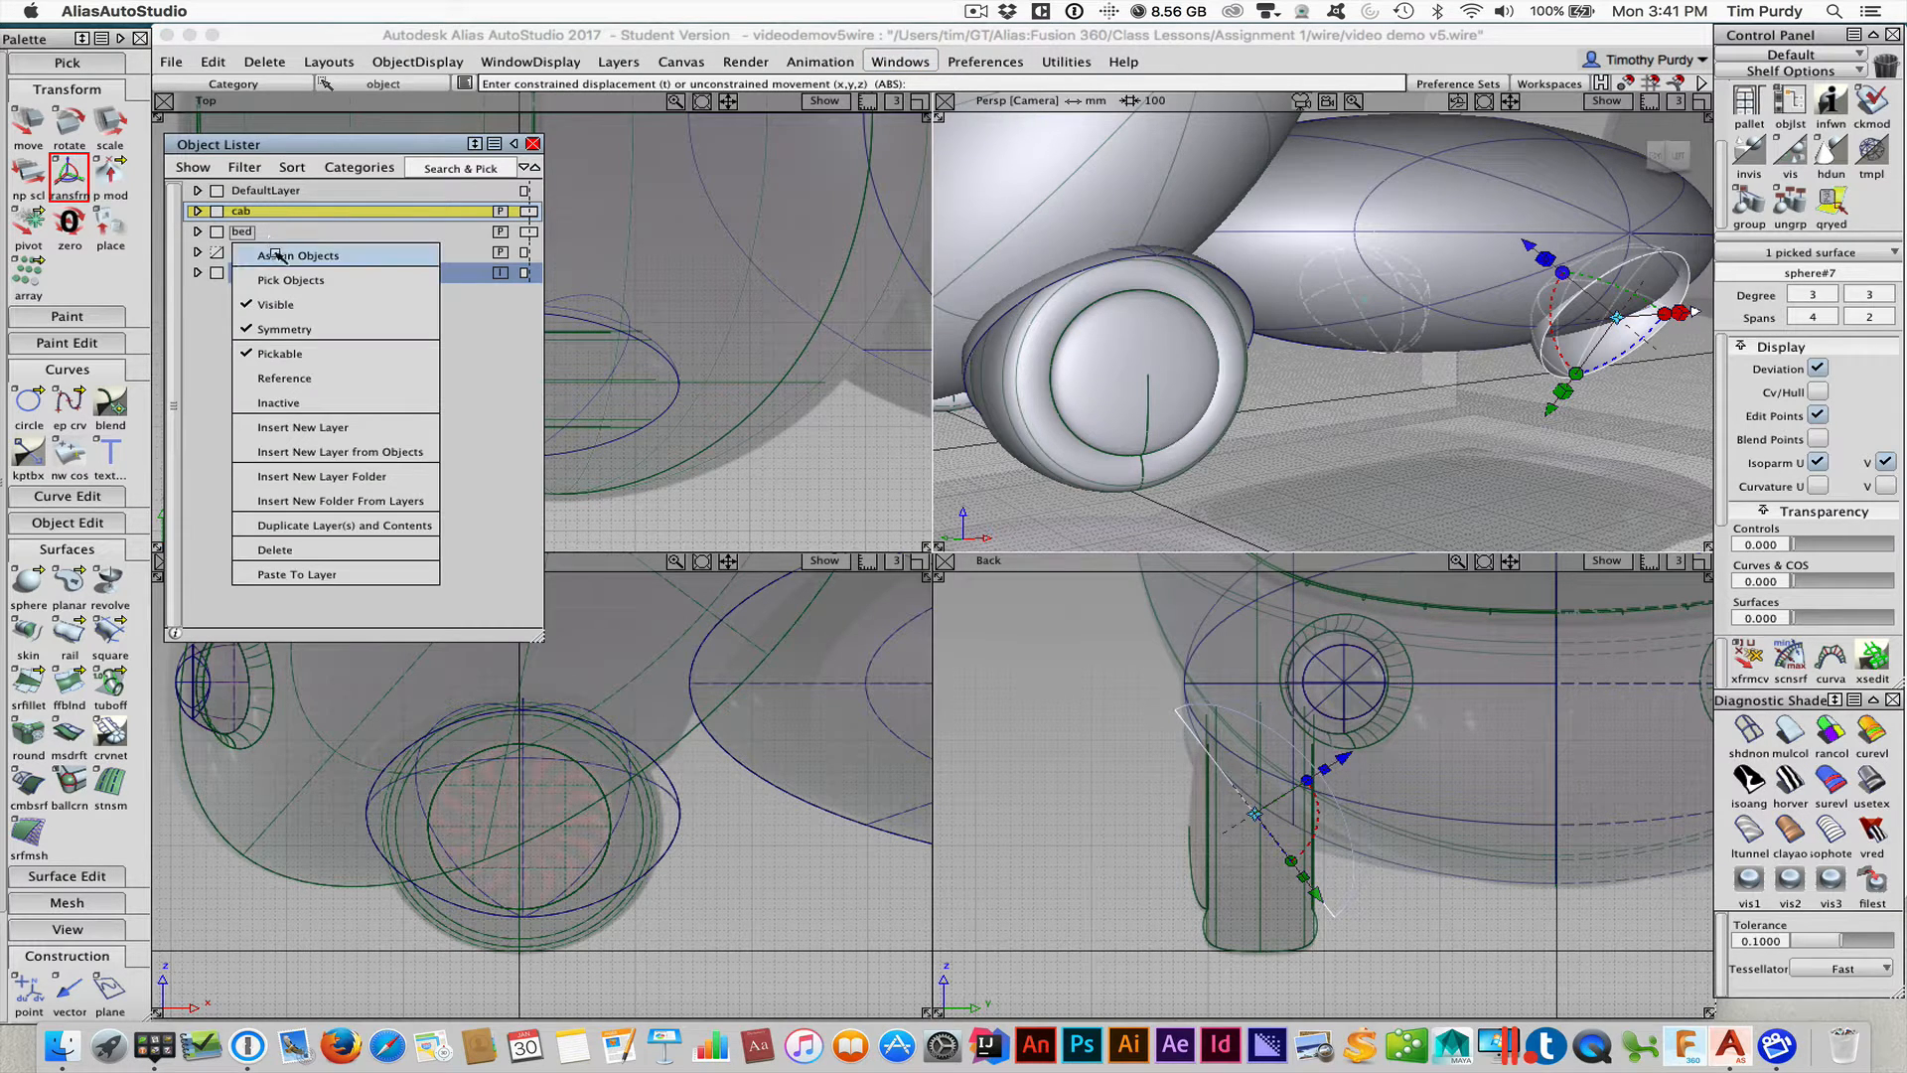
left_click(271, 255)
left_click(215, 231)
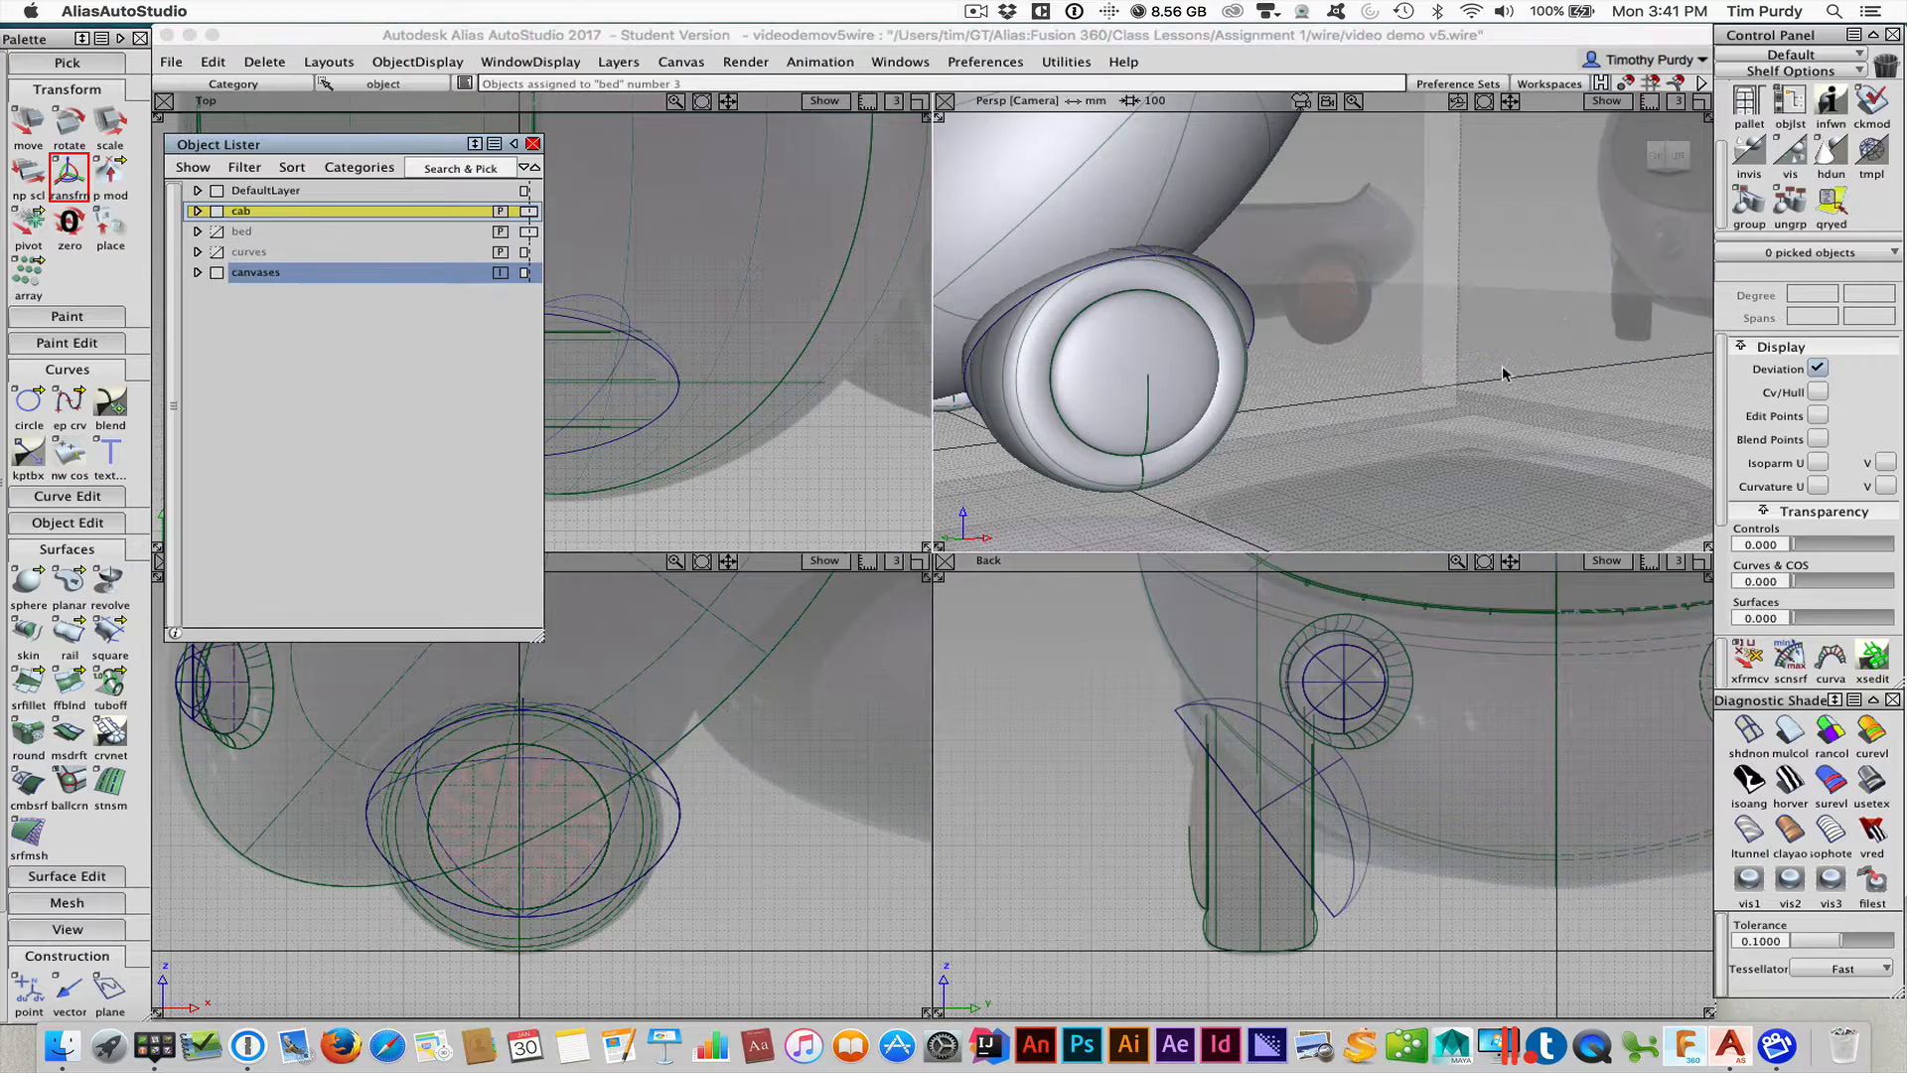
Maximize the perspective view and frame the front wheel arch where it meets the cab
left_click_drag(1503, 374, 1550, 407, "alt+shift")
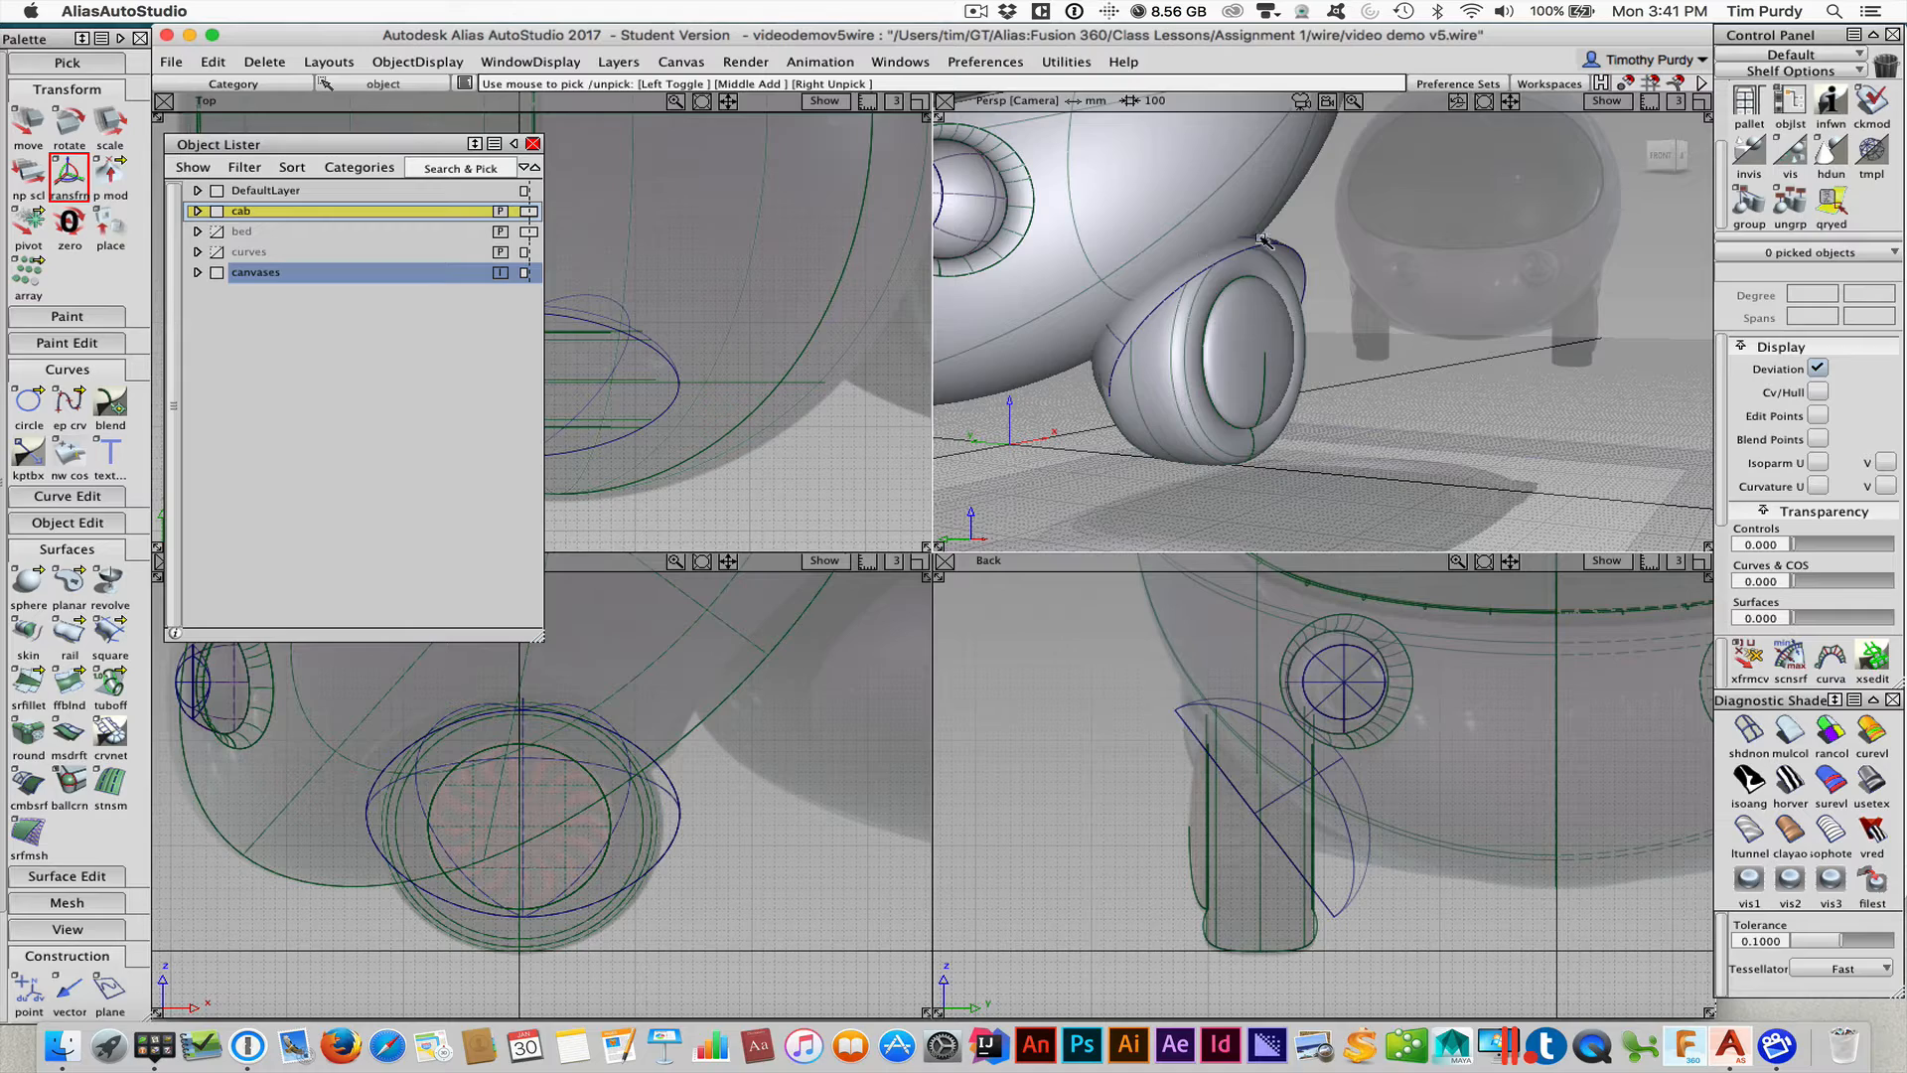
left_click(1701, 102)
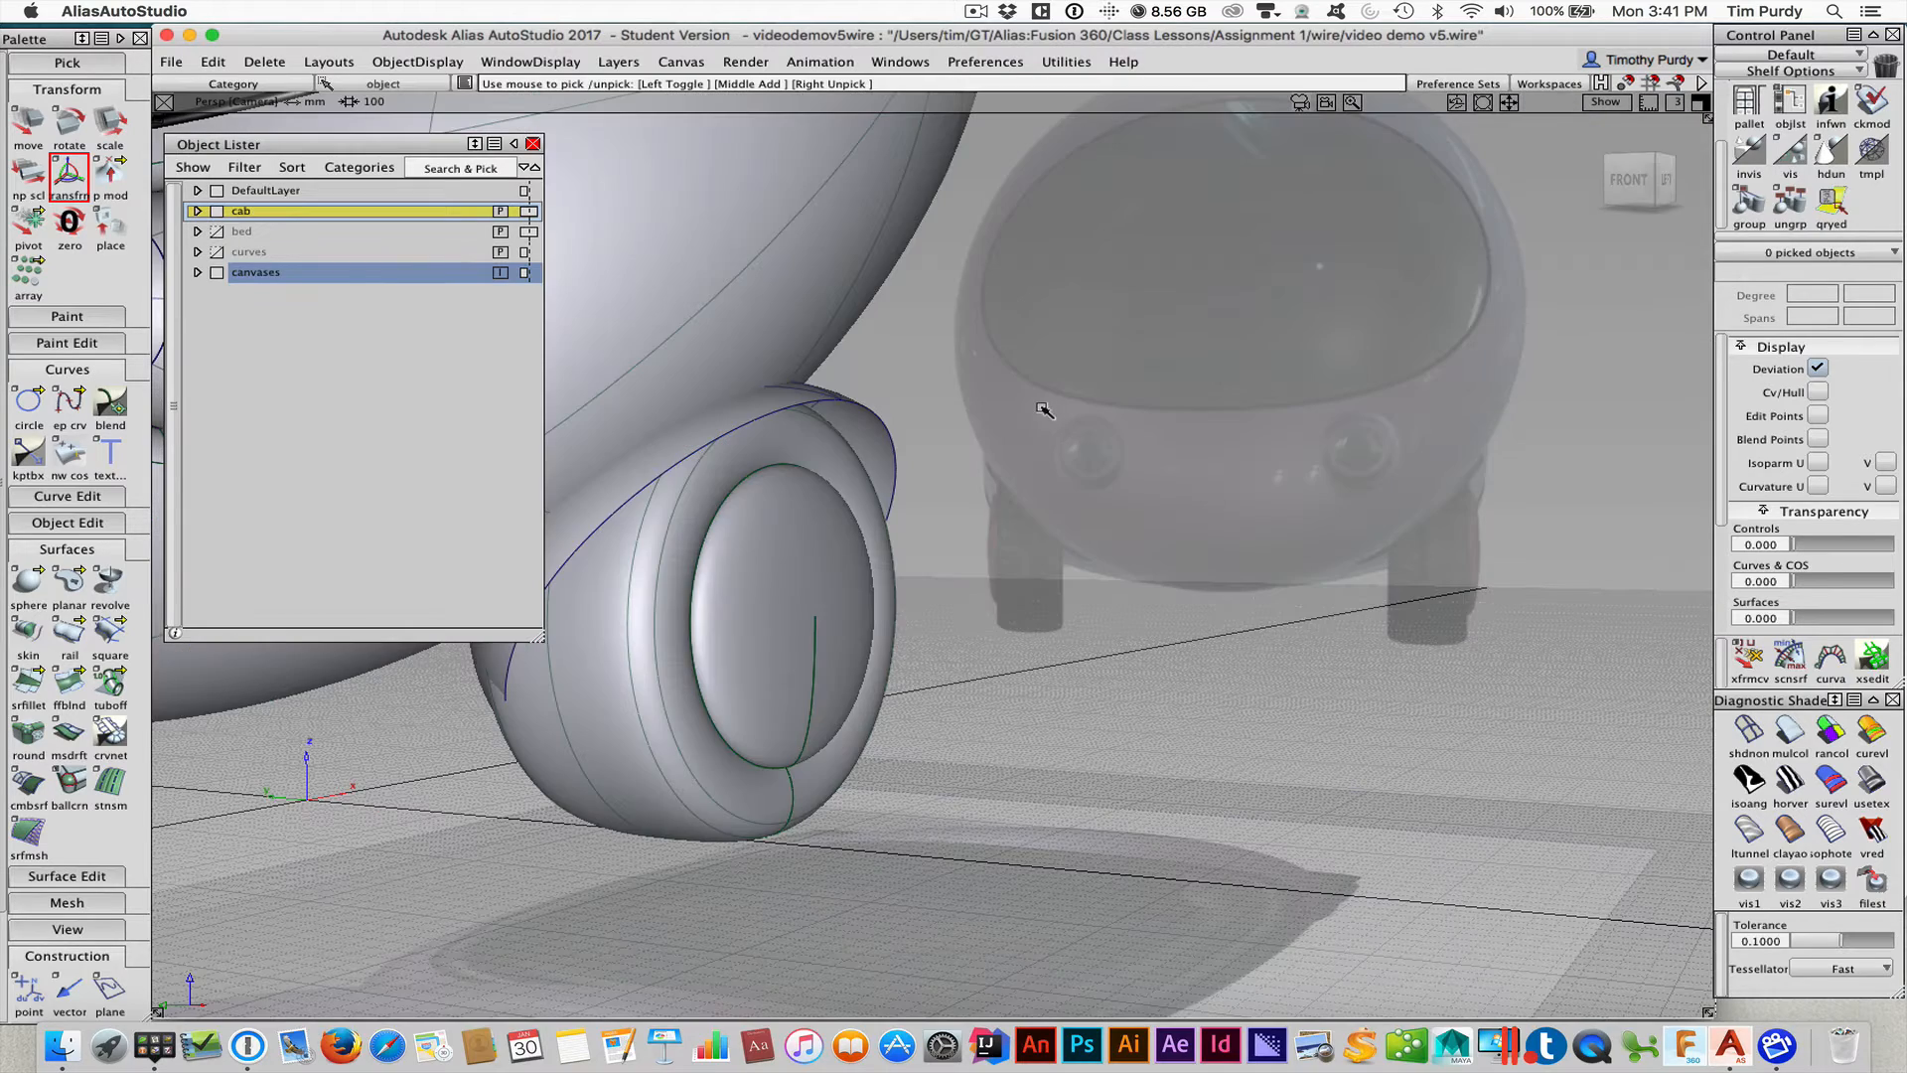
right_click_drag(1034, 414, 1316, 405, "alt+shift")
middle_click_drag(1316, 405, 1391, 402, "alt+shift")
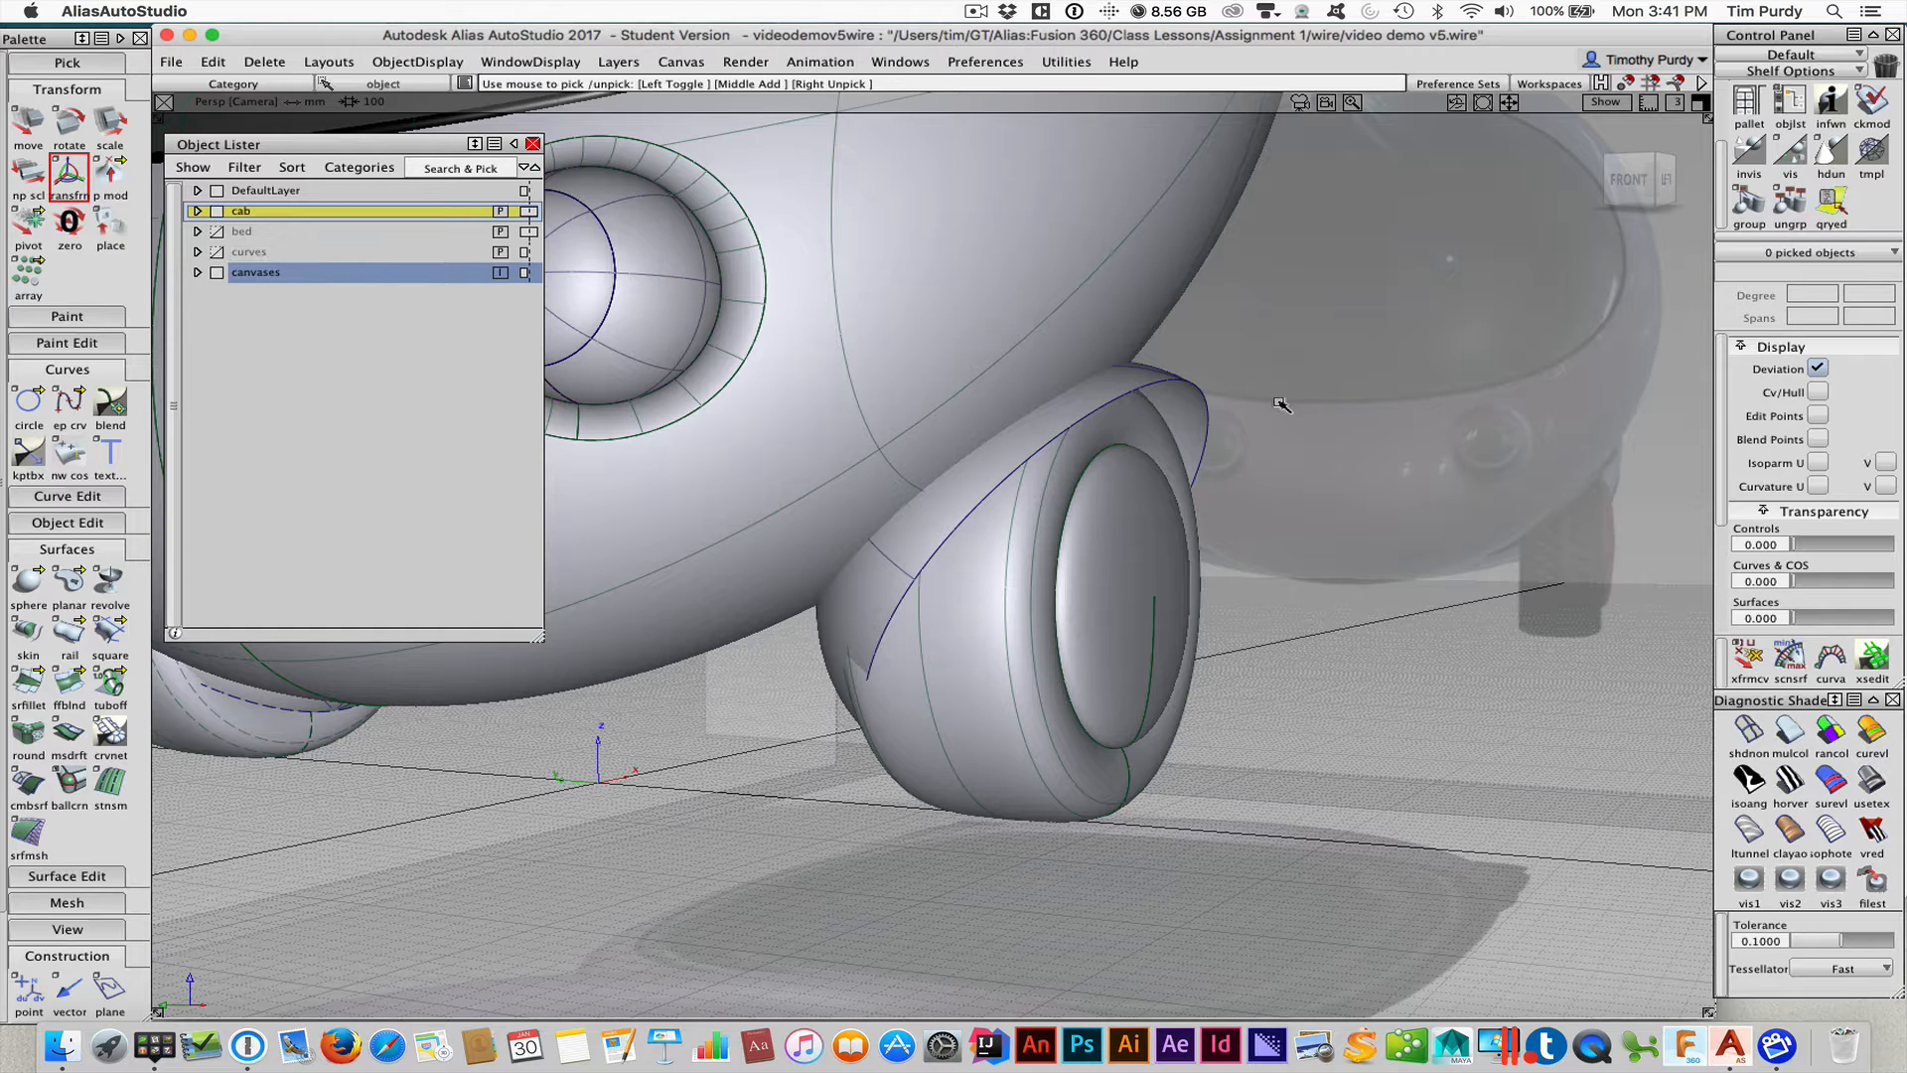
Pick the cab's main body surface and tidy the tool palette so only the Object Edit tools are expanded
left_click_drag(1281, 410, 1278, 336, "ctrl+shift")
left_click_drag(1272, 328, 1276, 378, "ctrl+shift")
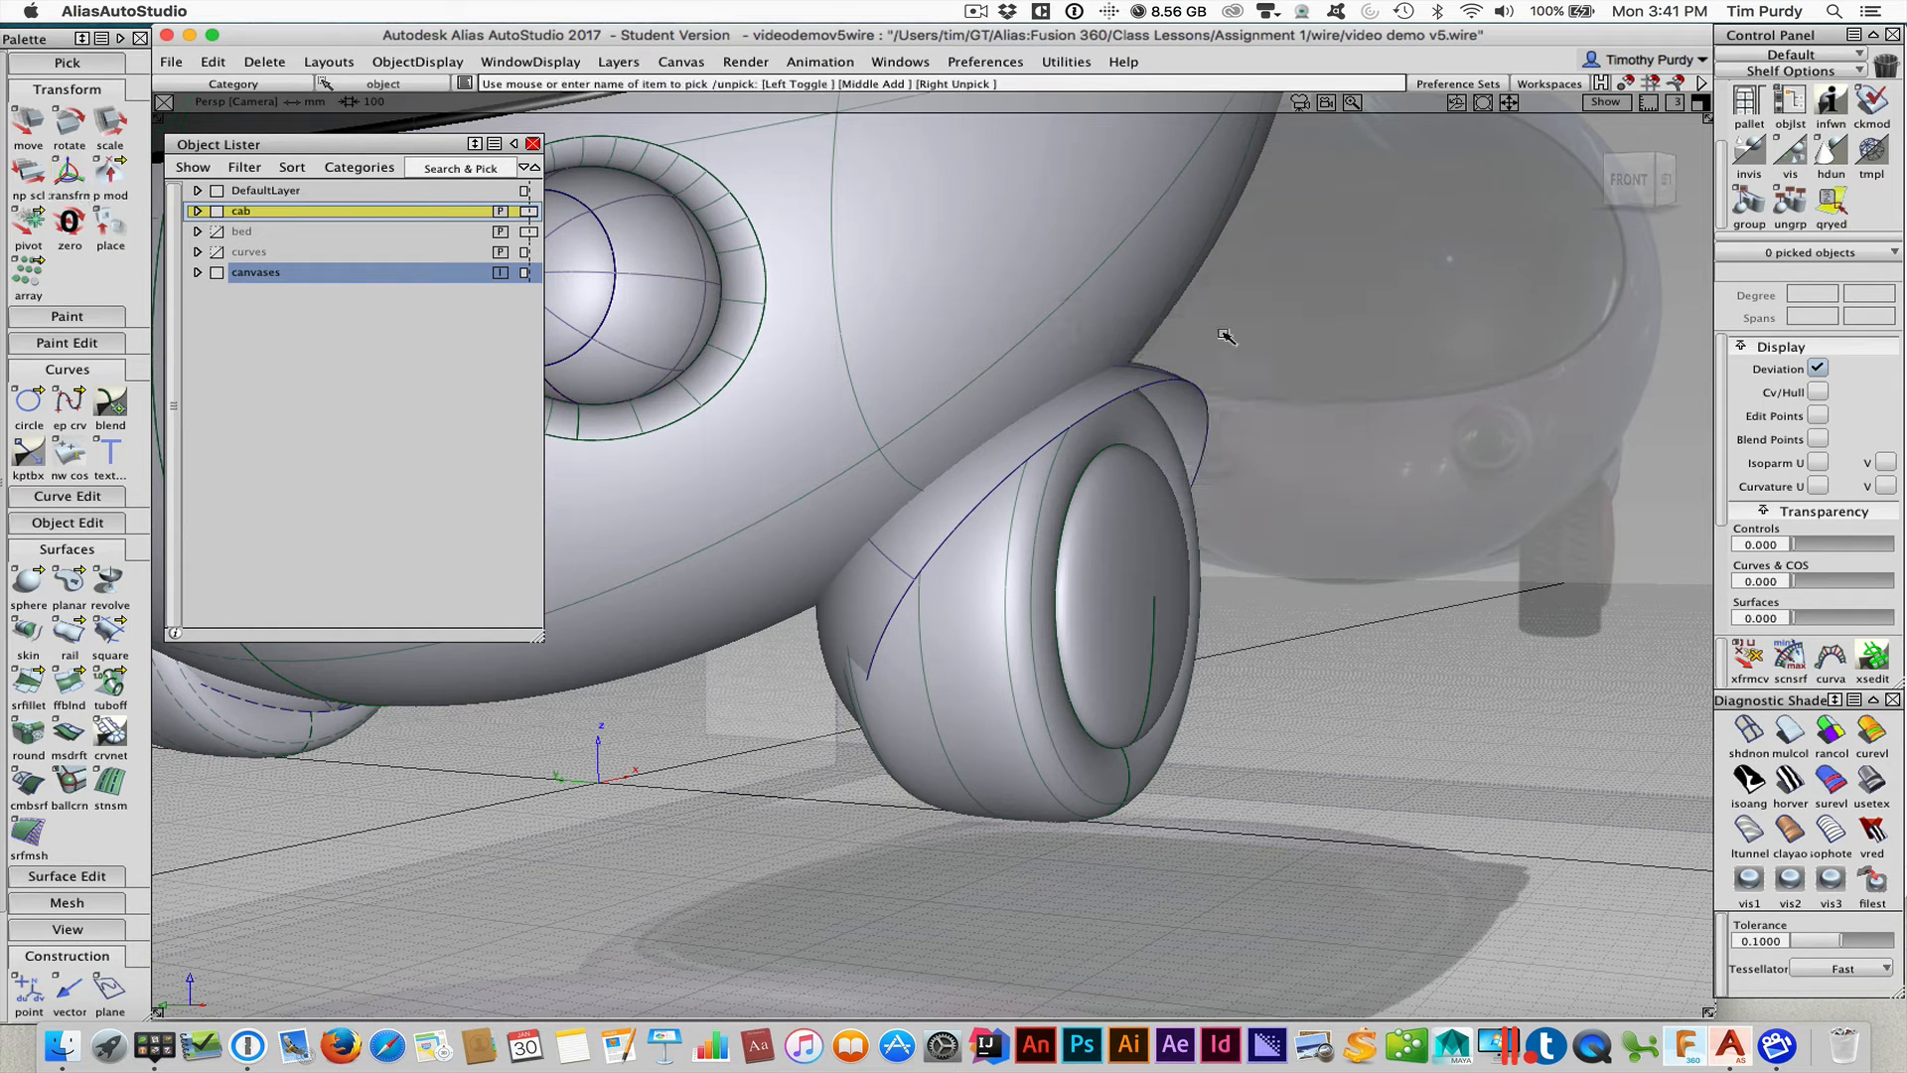
left_click(1113, 252)
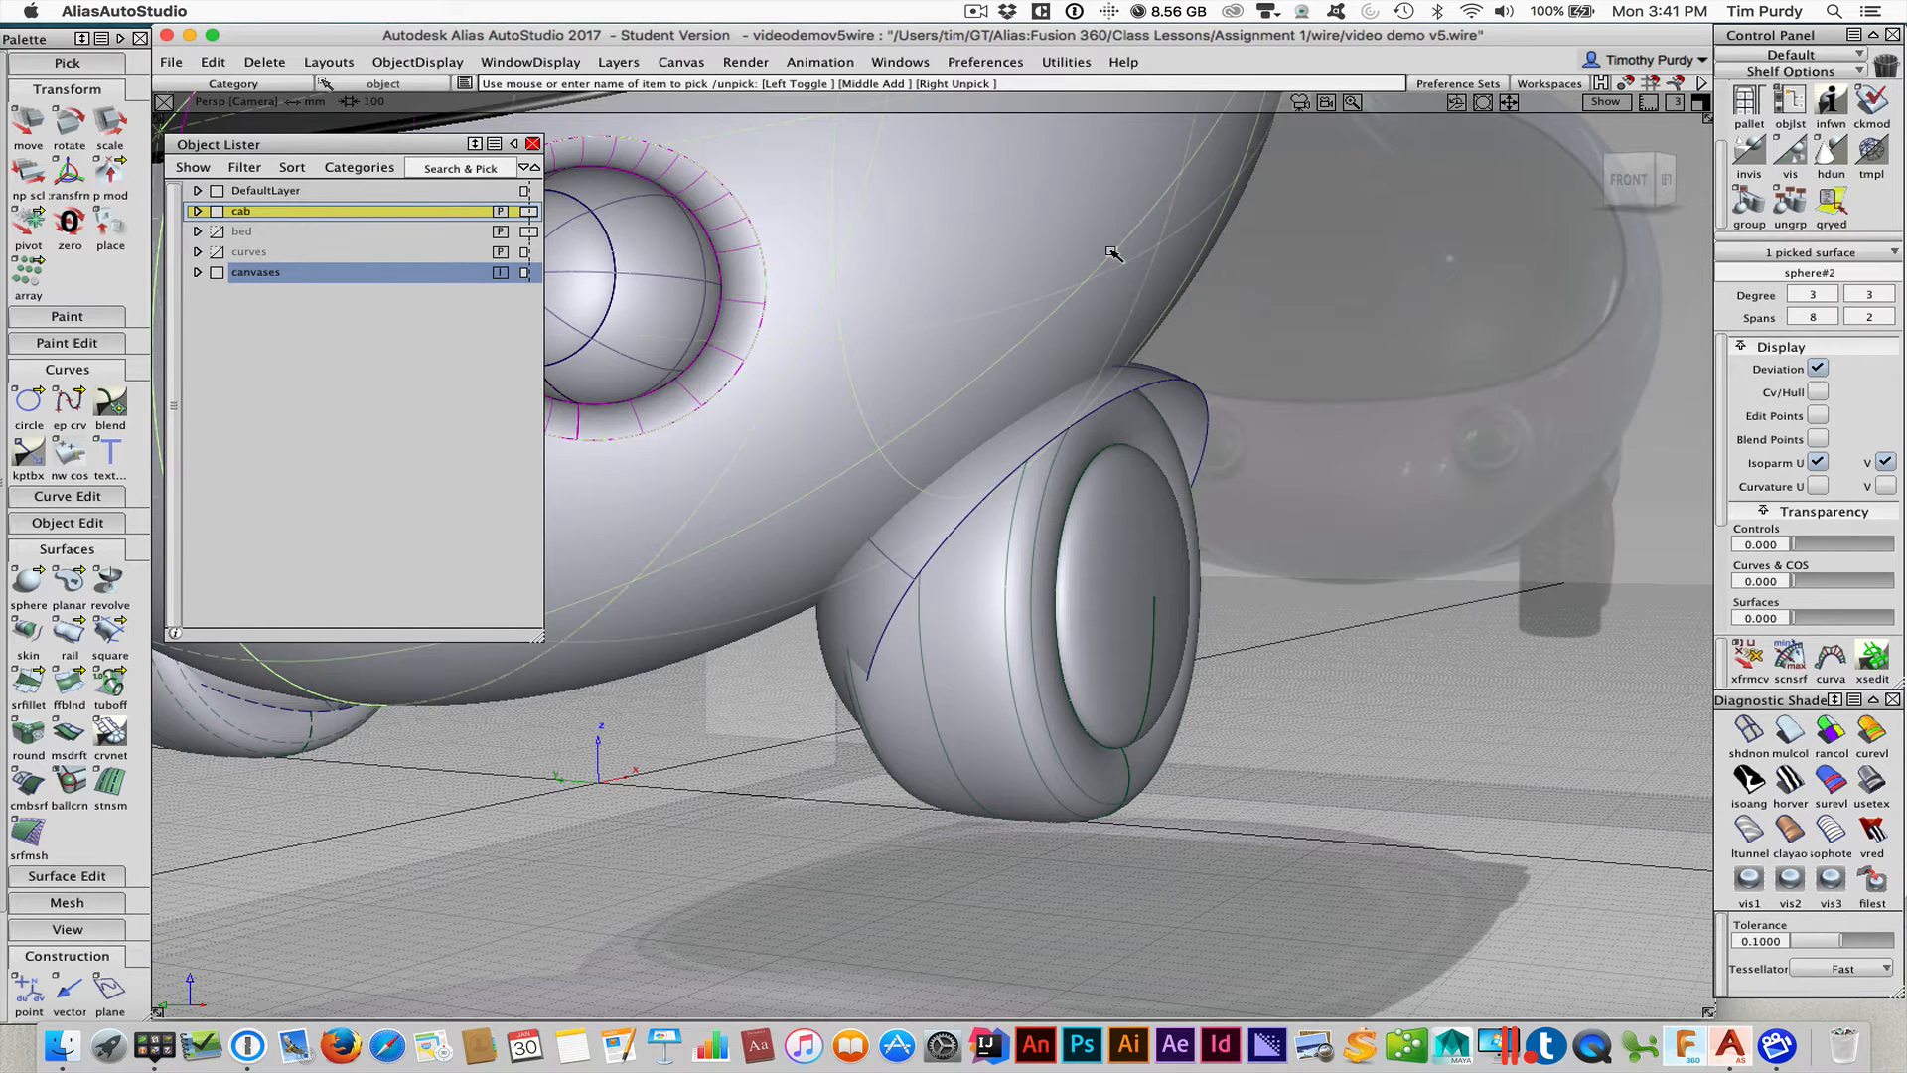
left_click(80, 91)
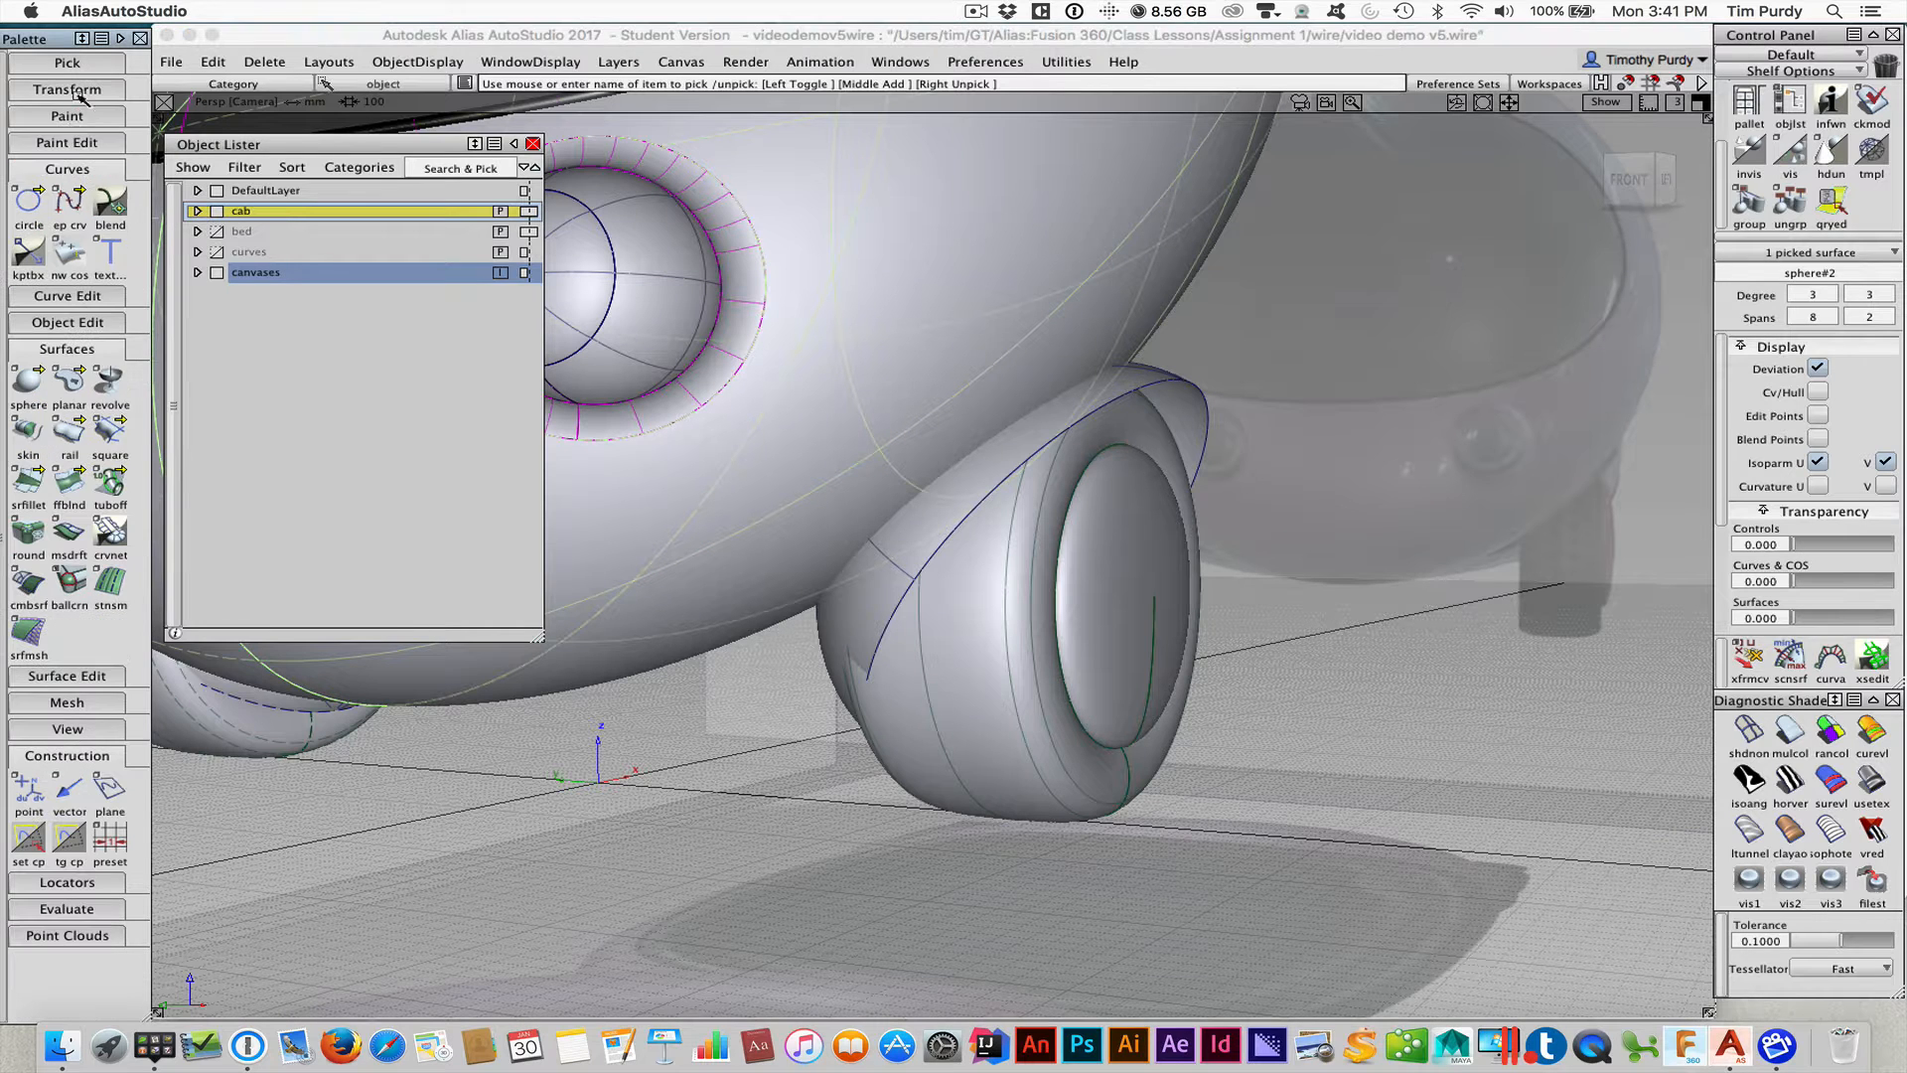
left_click(51, 171)
left_click(58, 246)
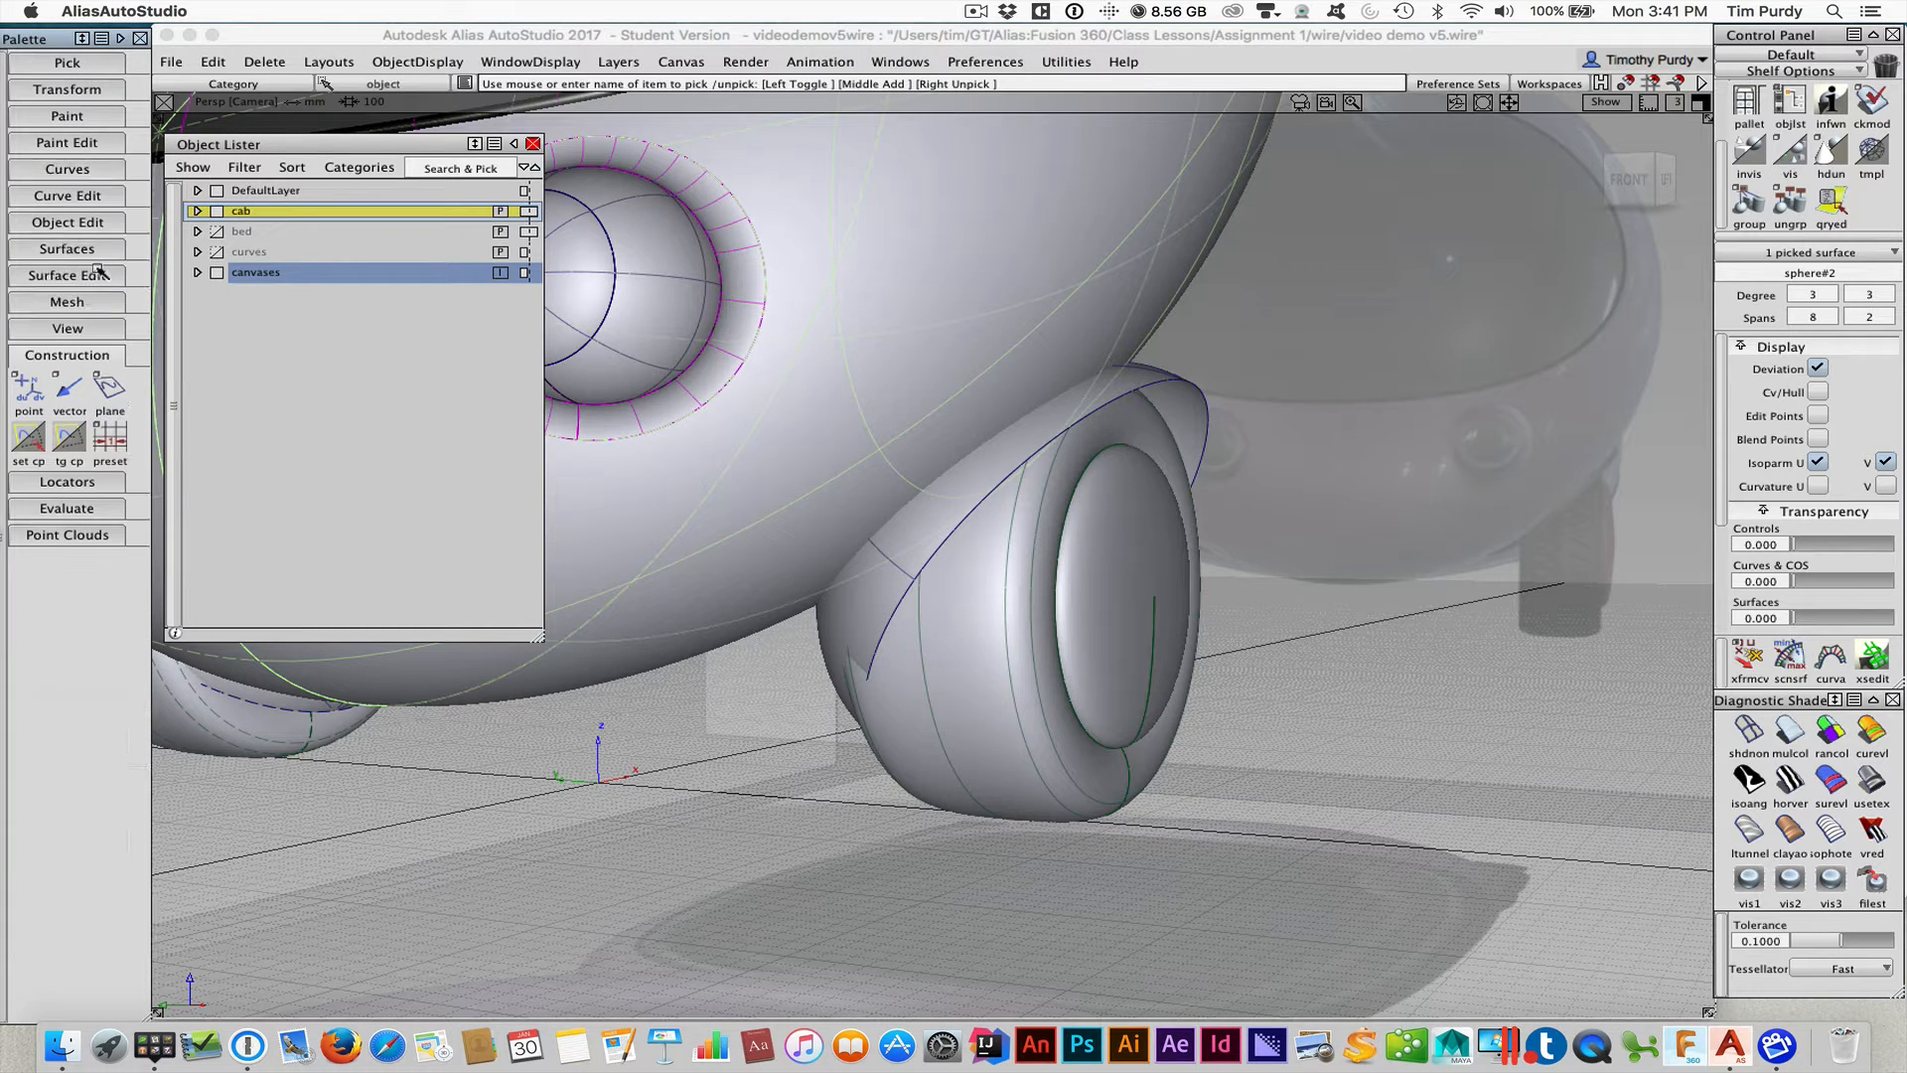
left_click(68, 355)
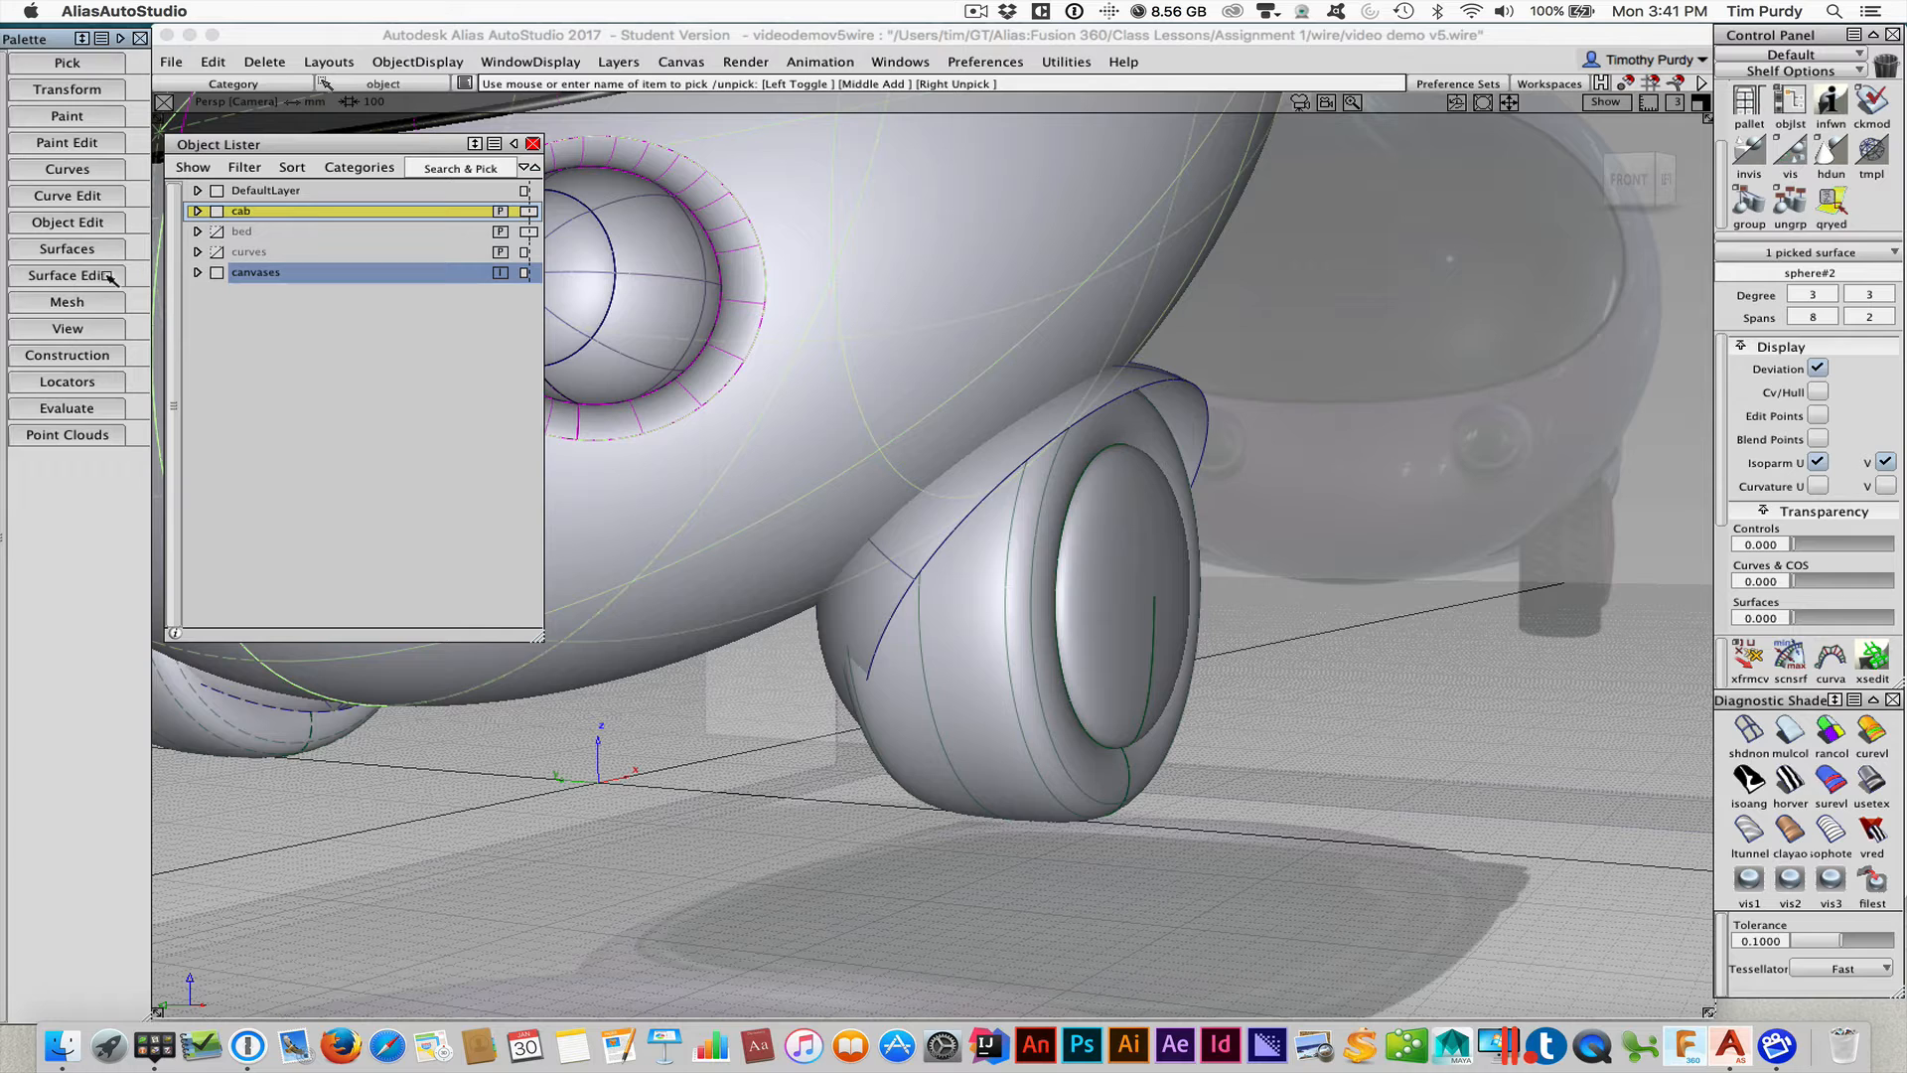
left_click(56, 222)
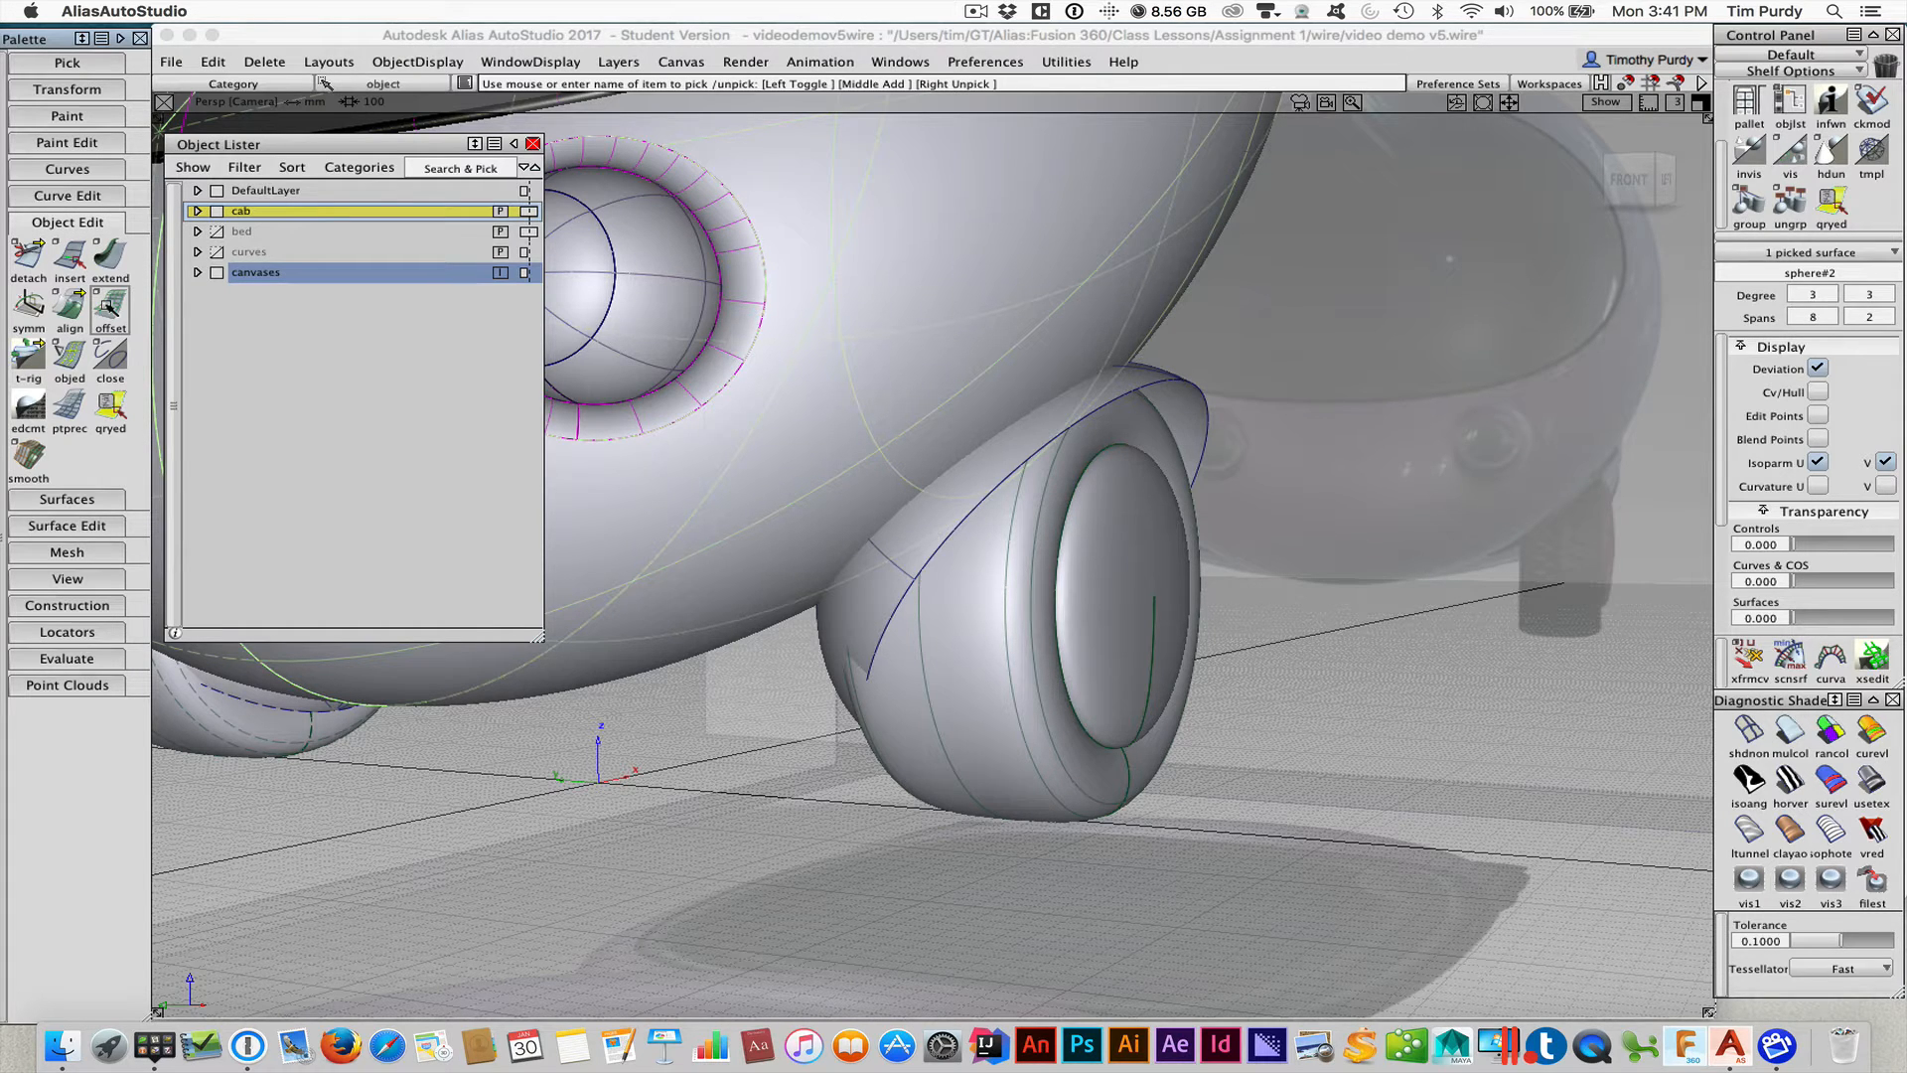
Offset the cab body surface outward by a distance of about 14.09, with the offset shell crossing the wheel arch, and clear the selection
left_click(109, 310)
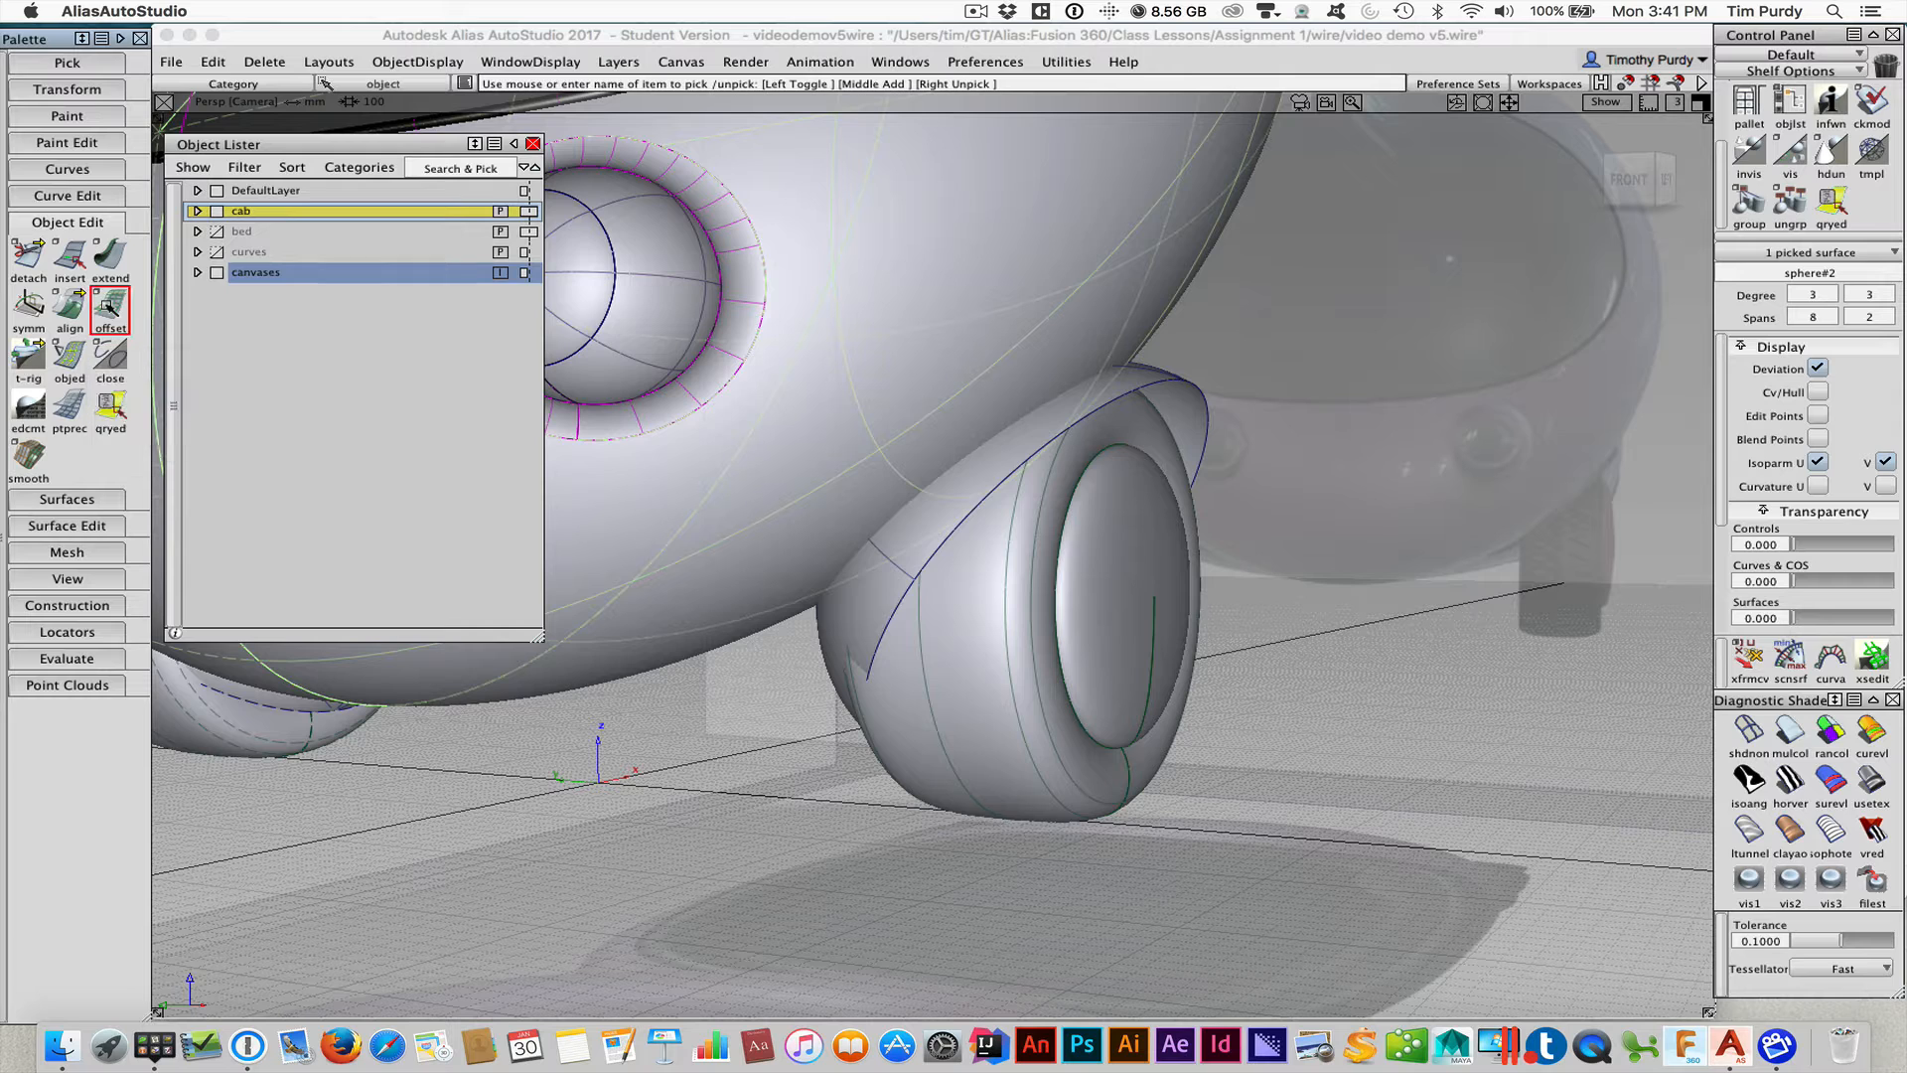
left_click(853, 427)
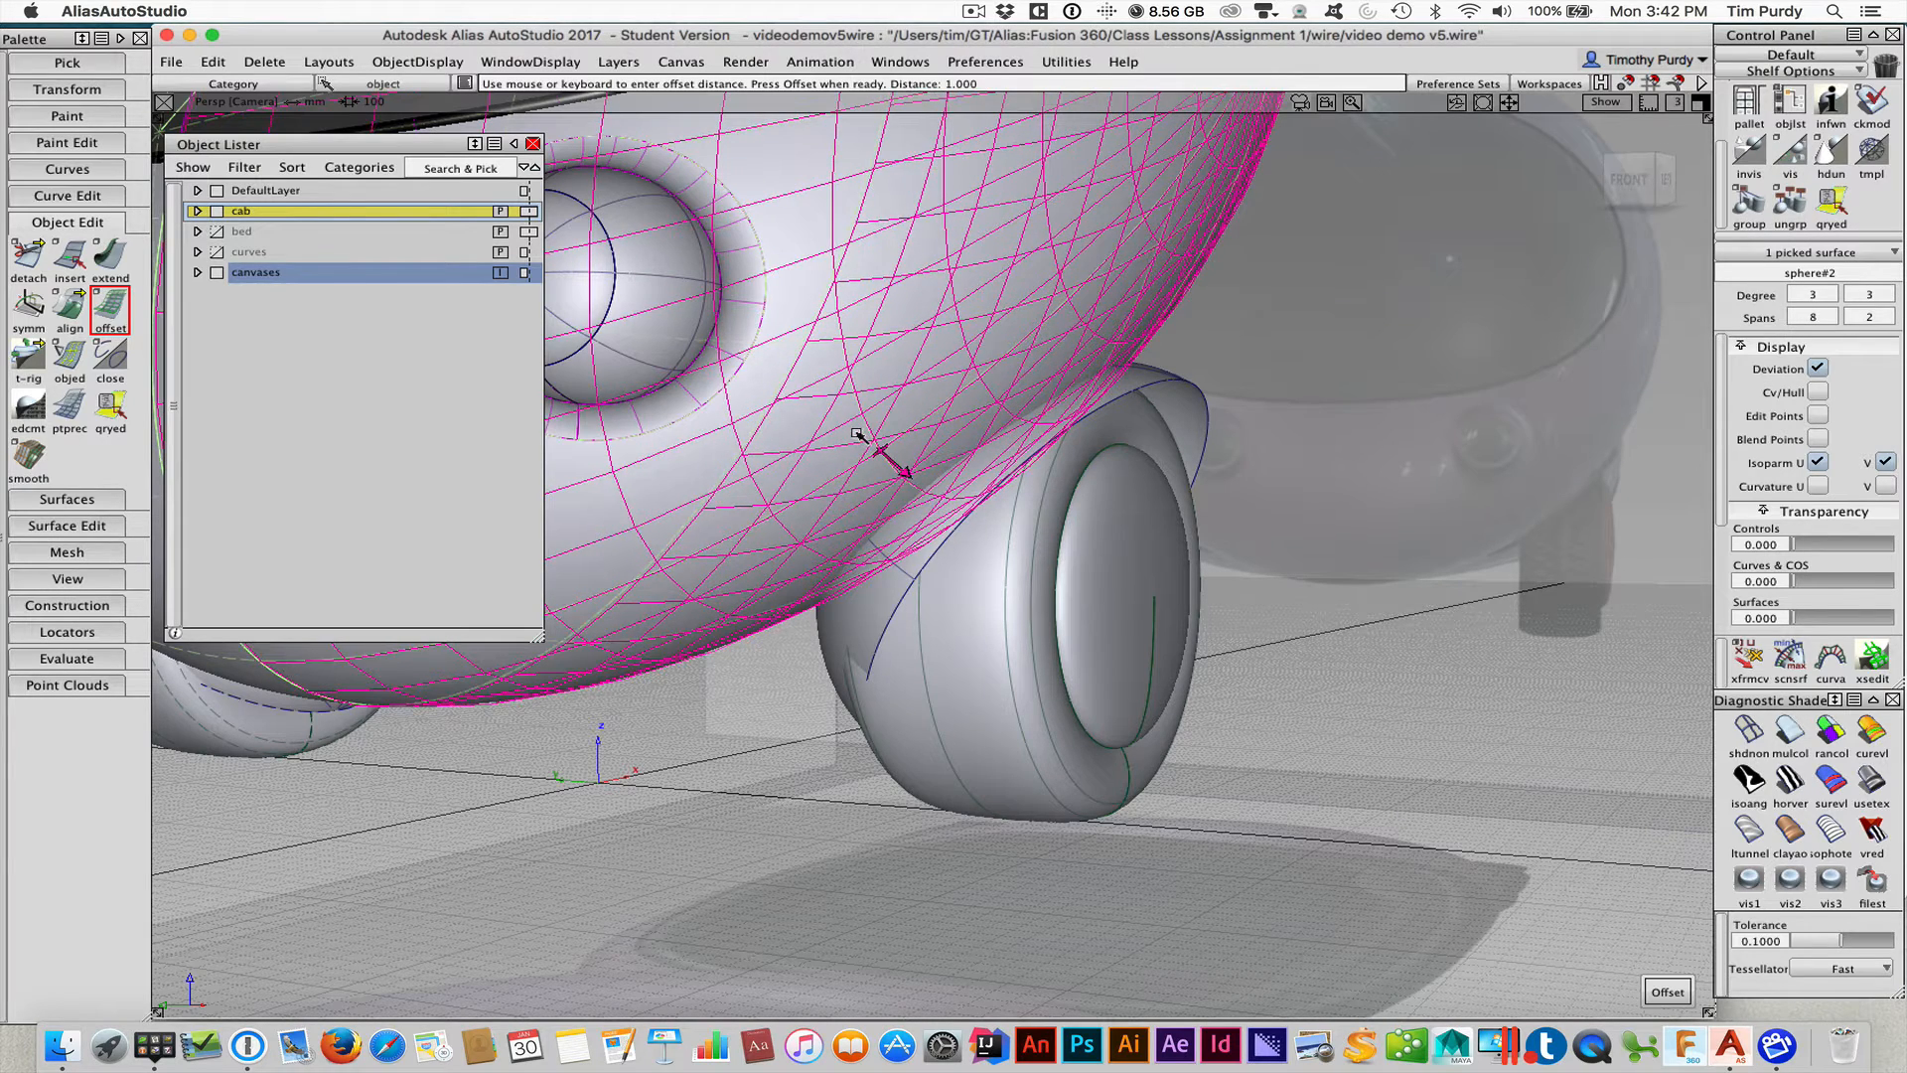
left_click_drag(807, 740, 1036, 692)
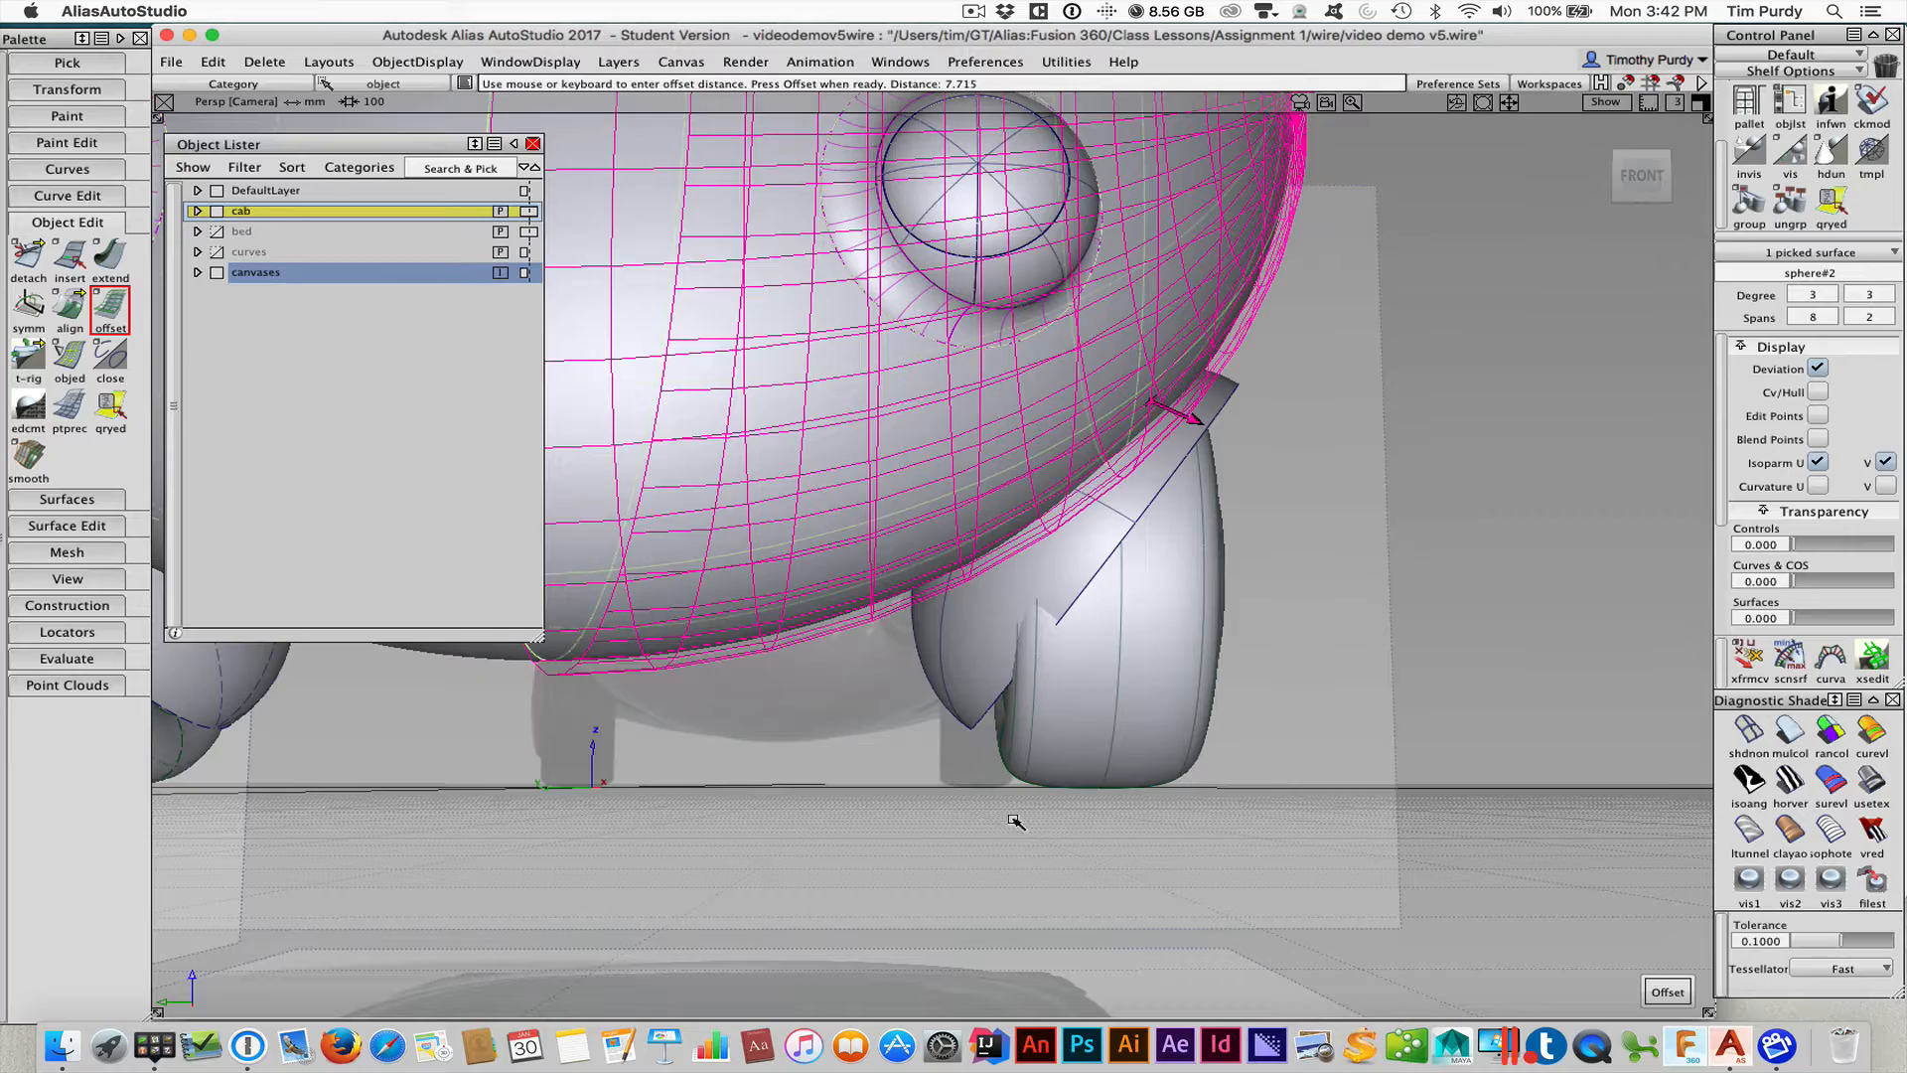
left_click_drag(1013, 820, 1028, 823)
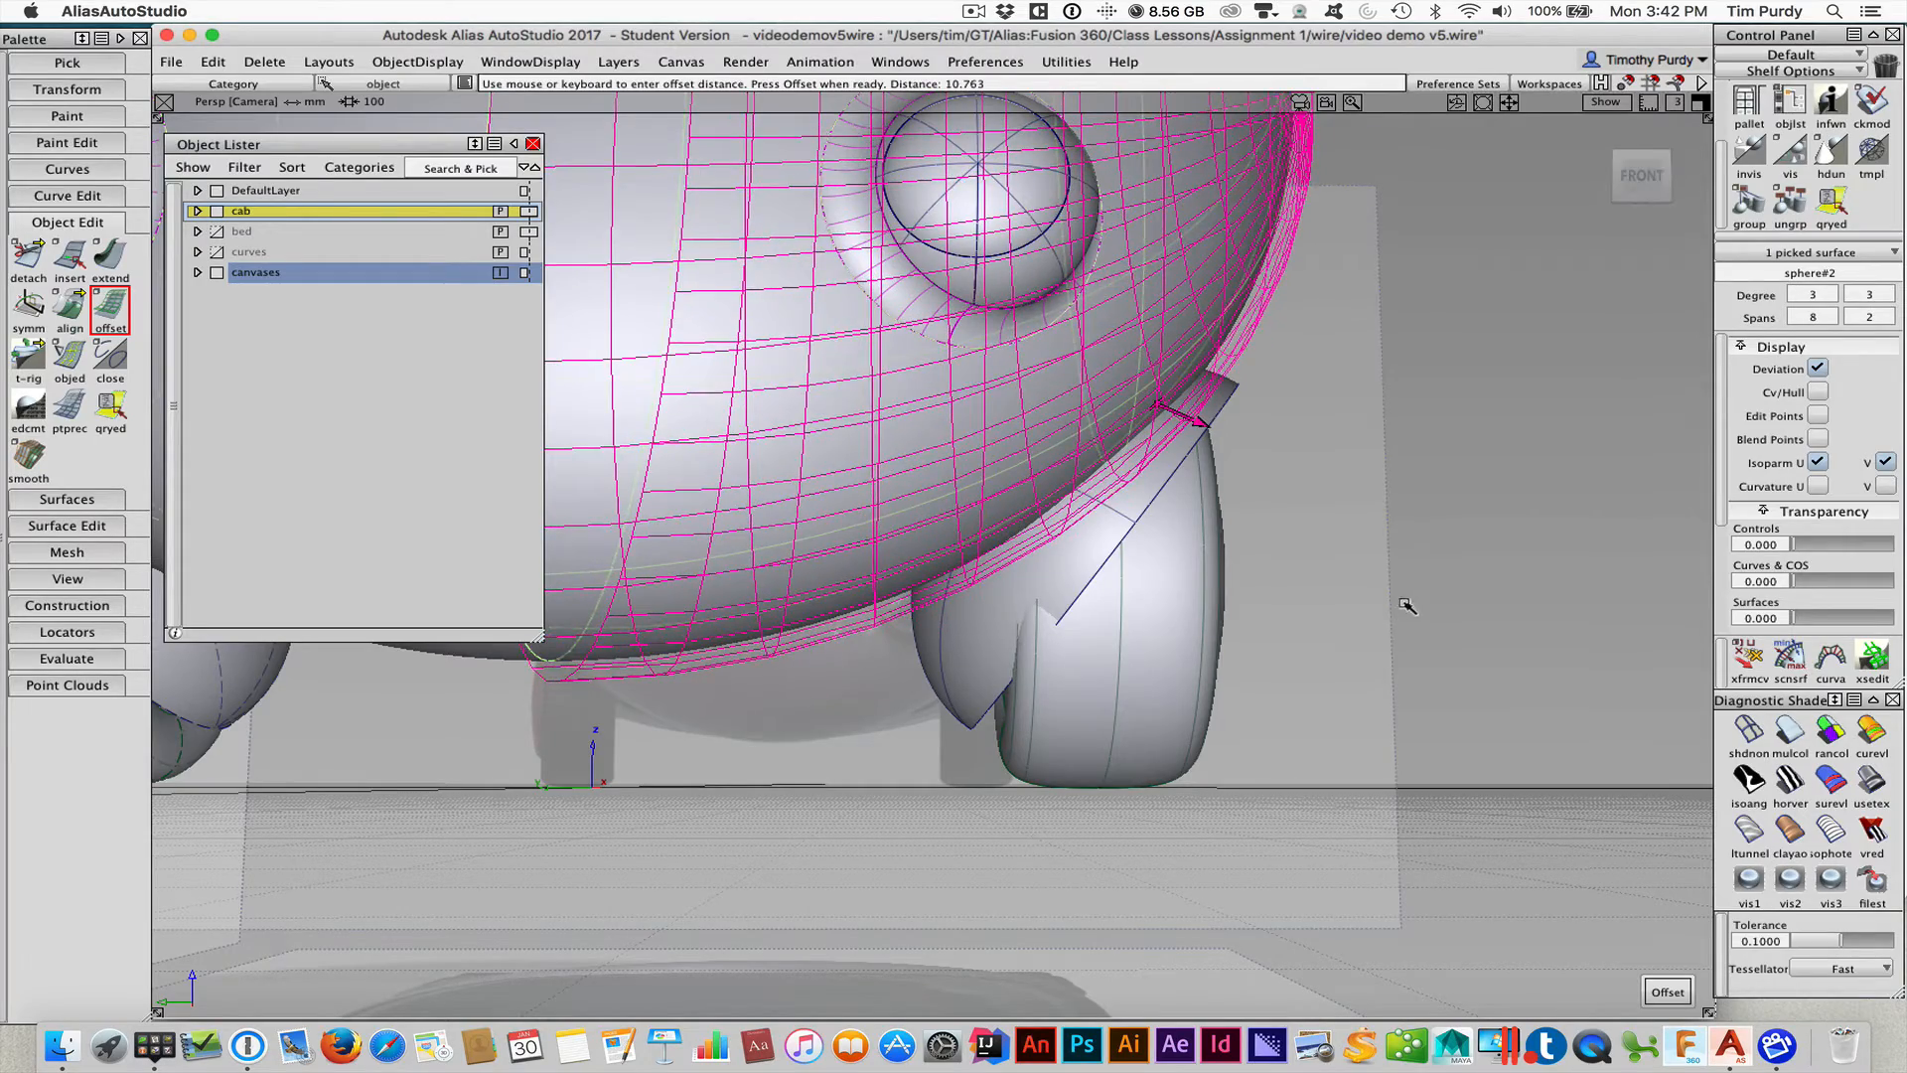
left_click_drag(1408, 605, 1149, 809, "alt+shift")
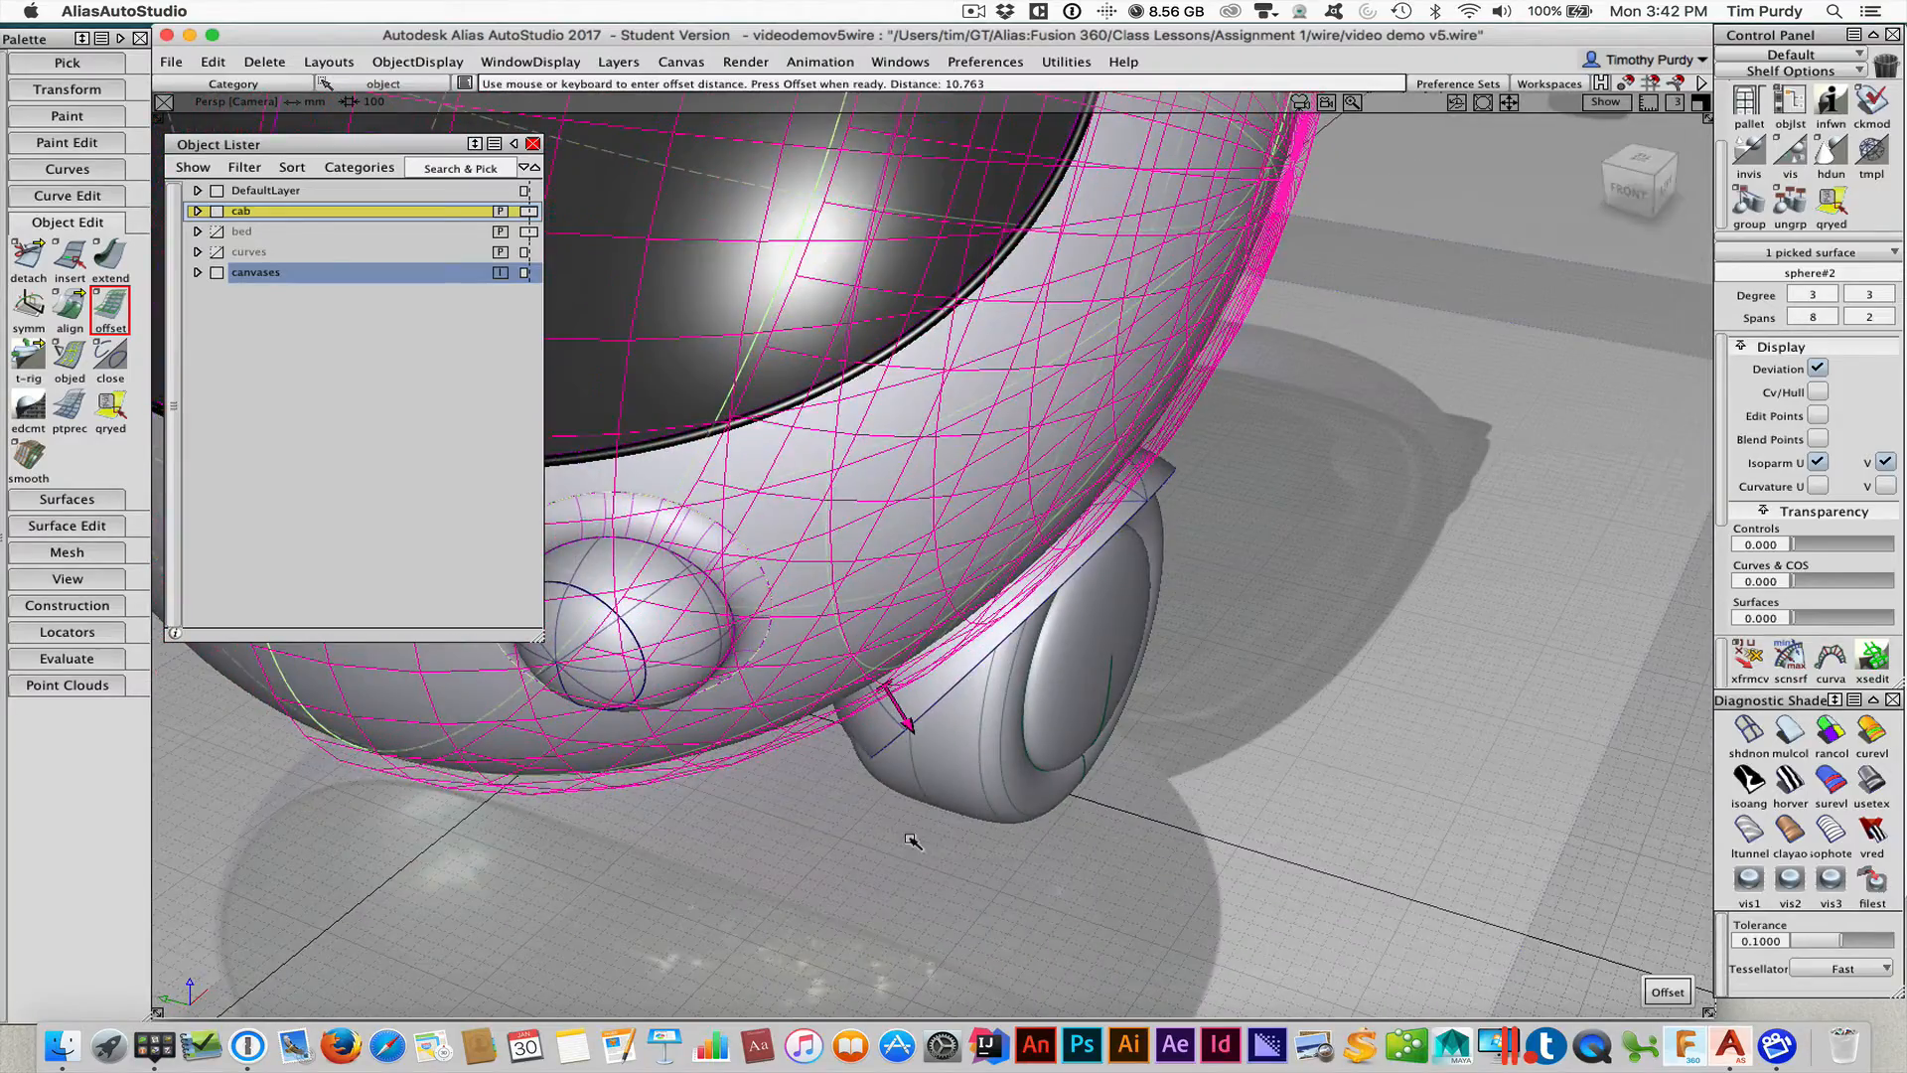
left_click_drag(912, 840, 951, 859)
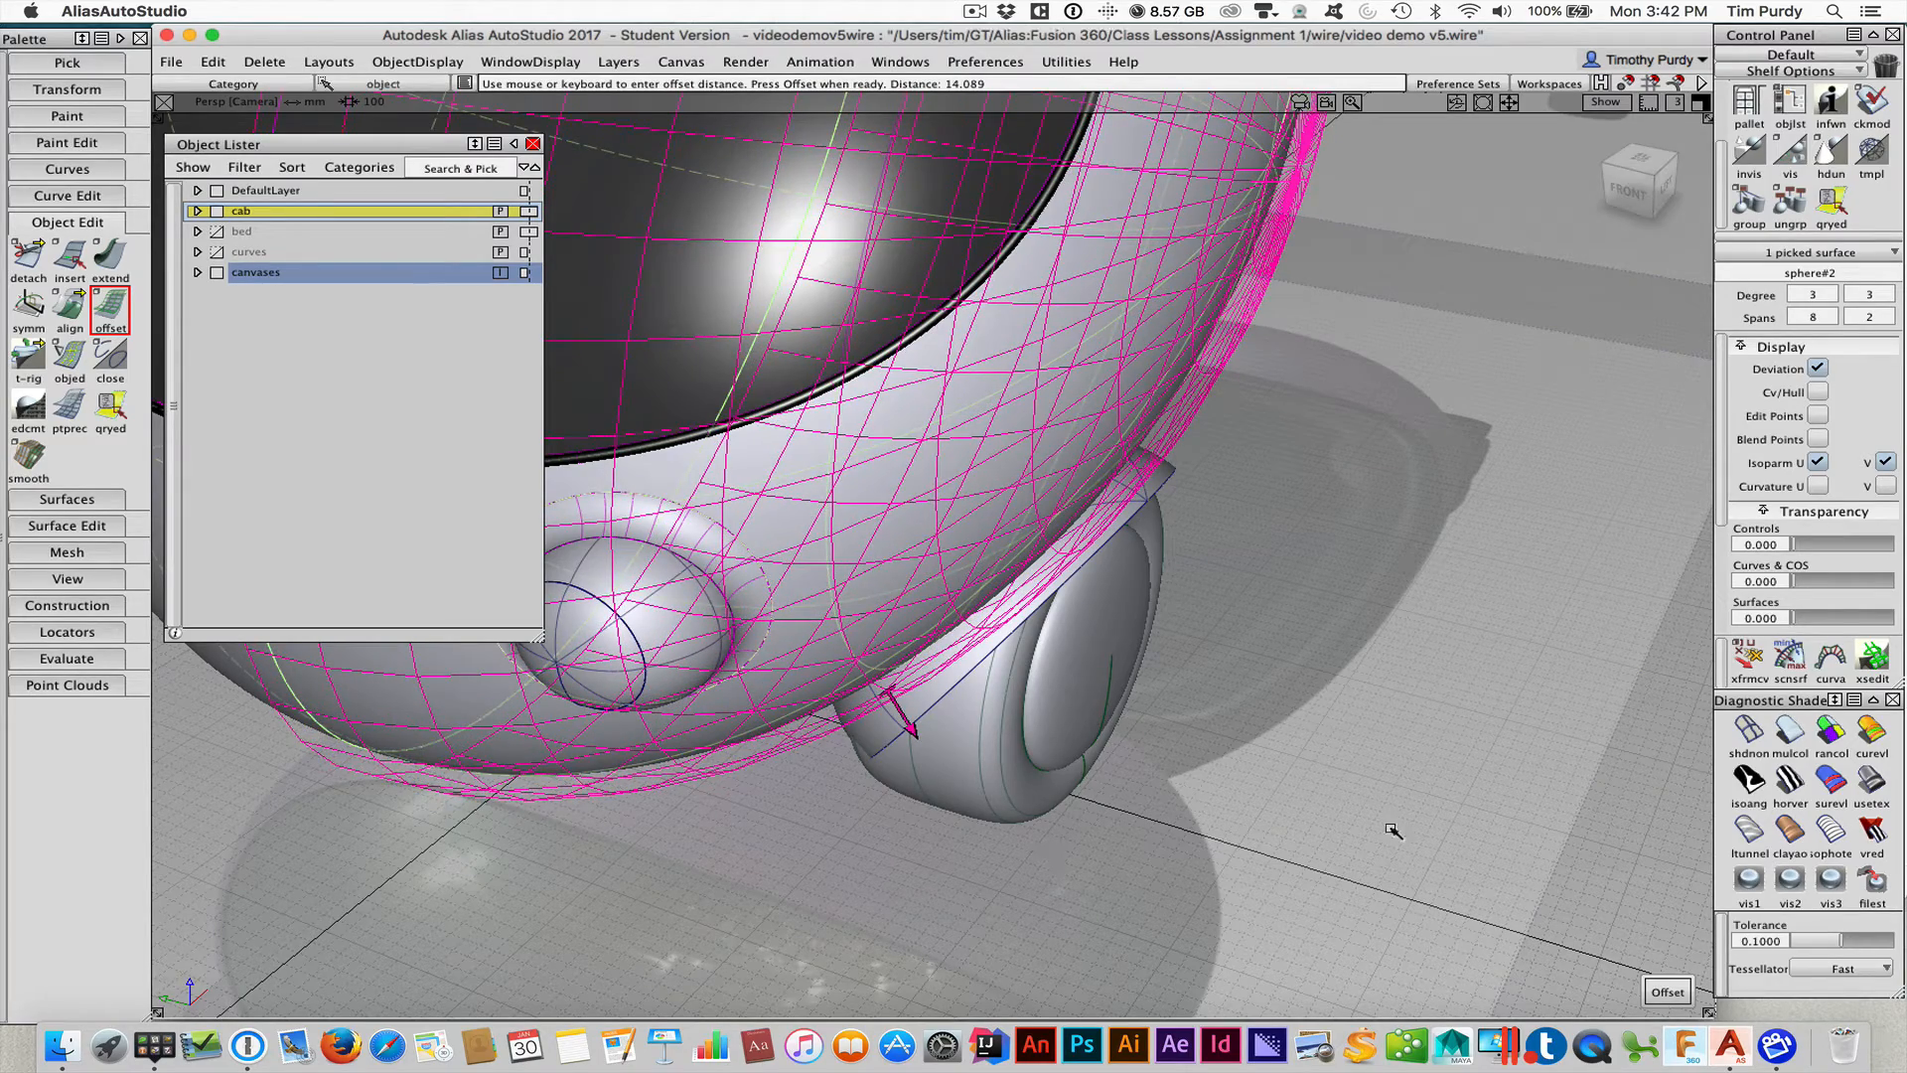
left_click(1668, 994)
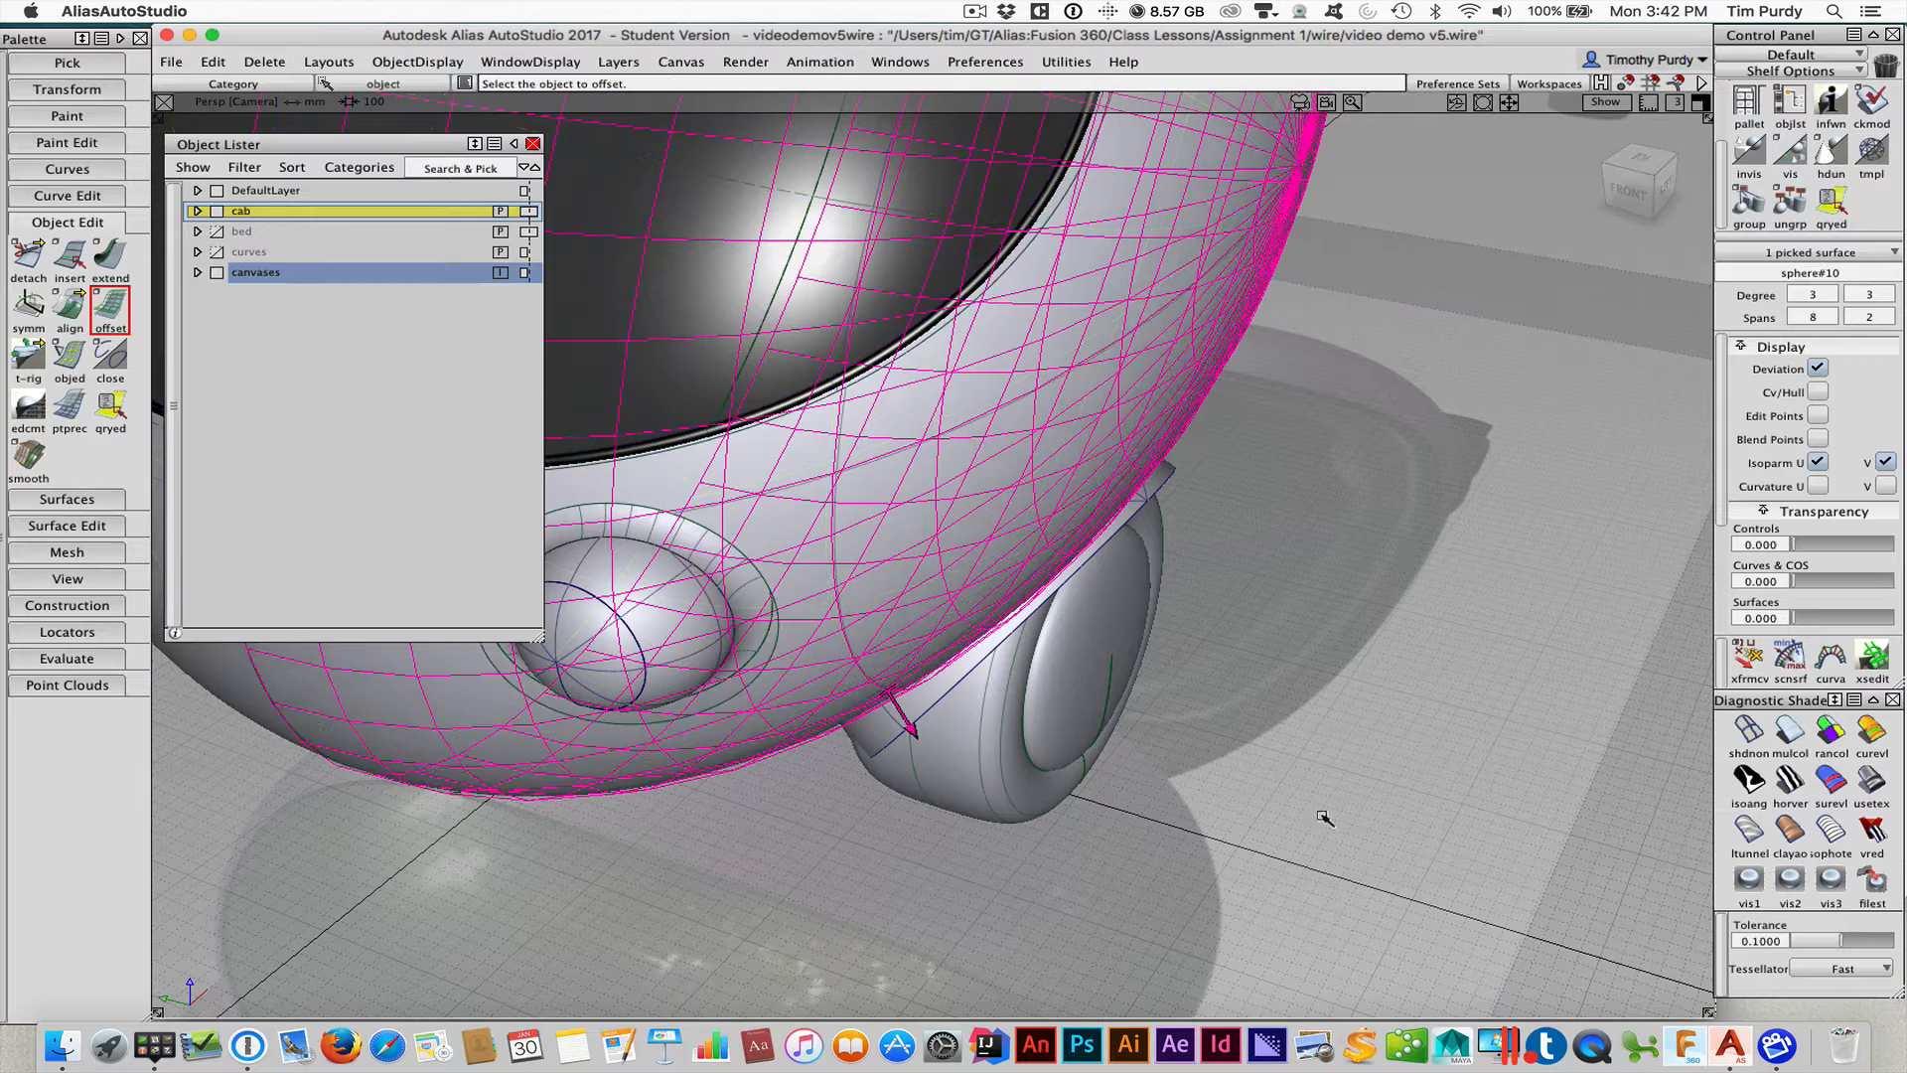
left_click_drag(1268, 786, 1279, 694, "ctrl+shift")
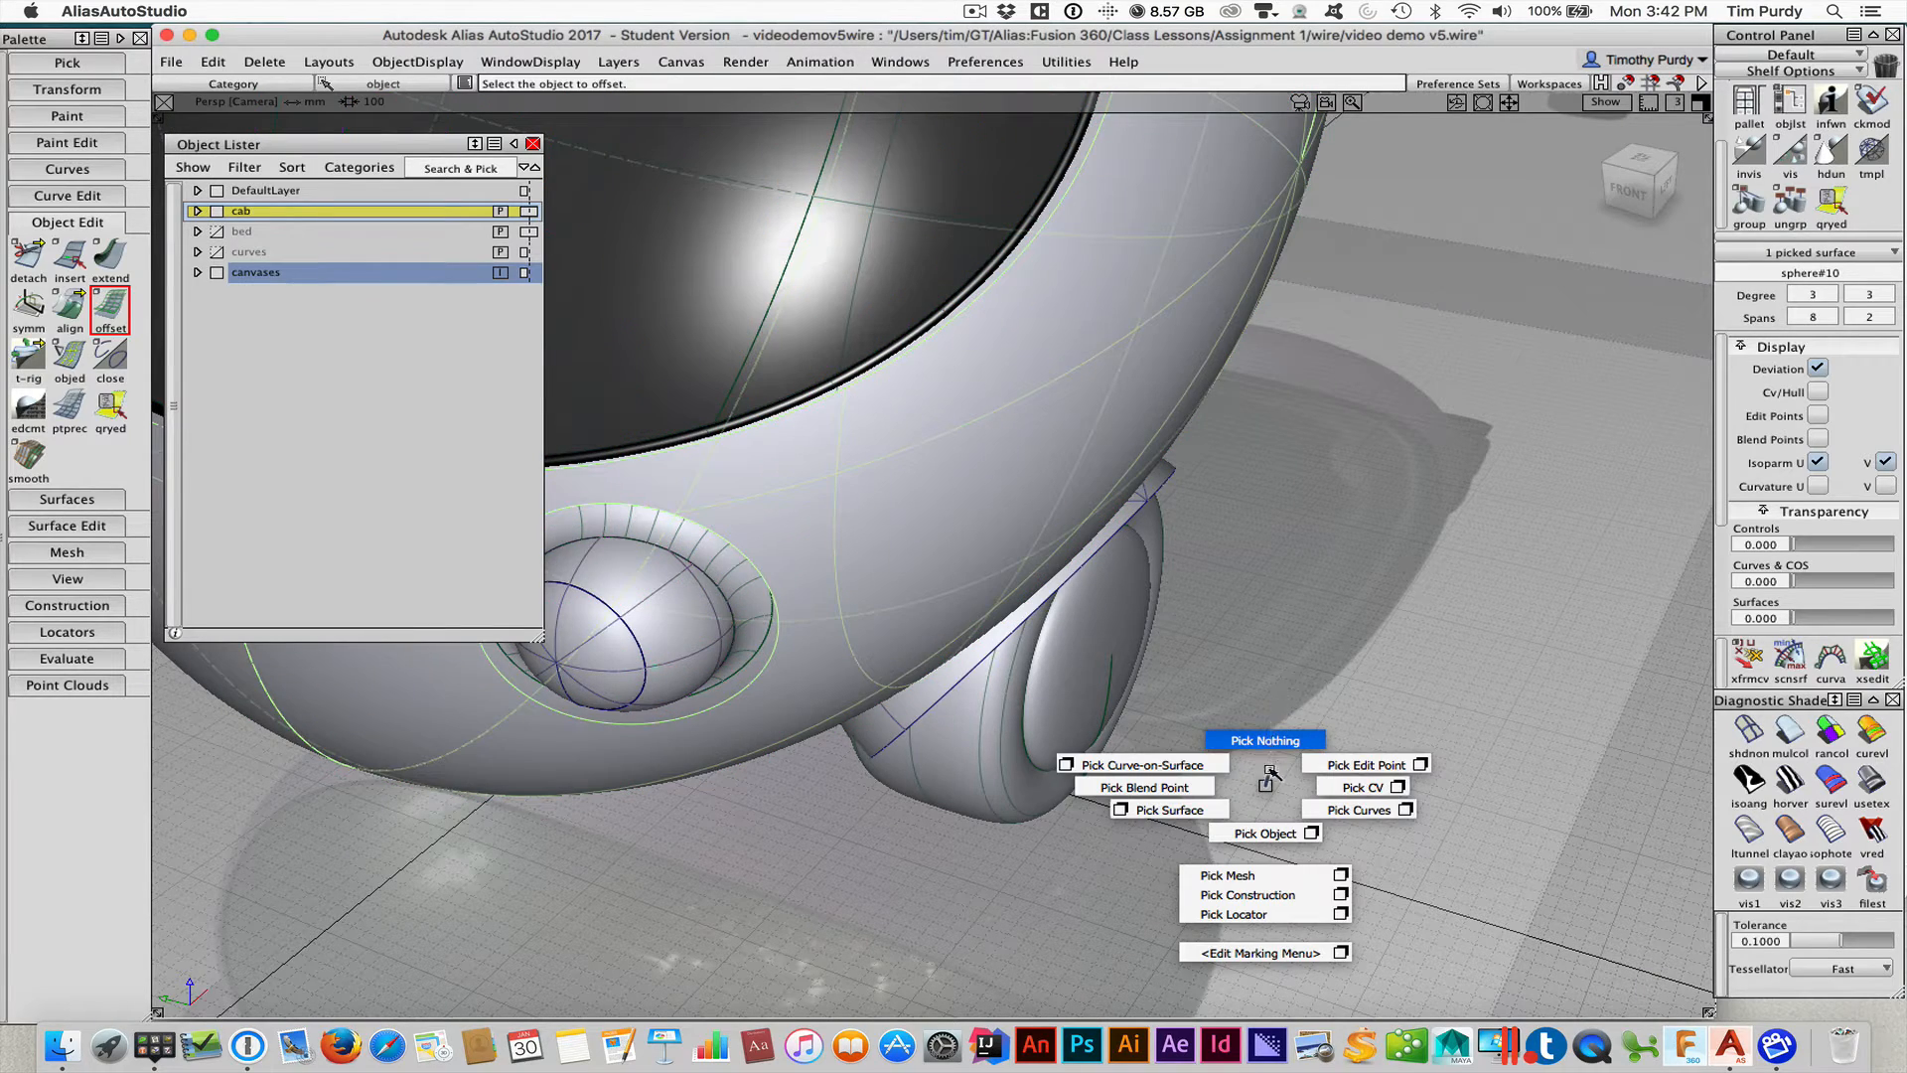
left_click_drag(1269, 770, 1237, 569, "ctrl+shift")
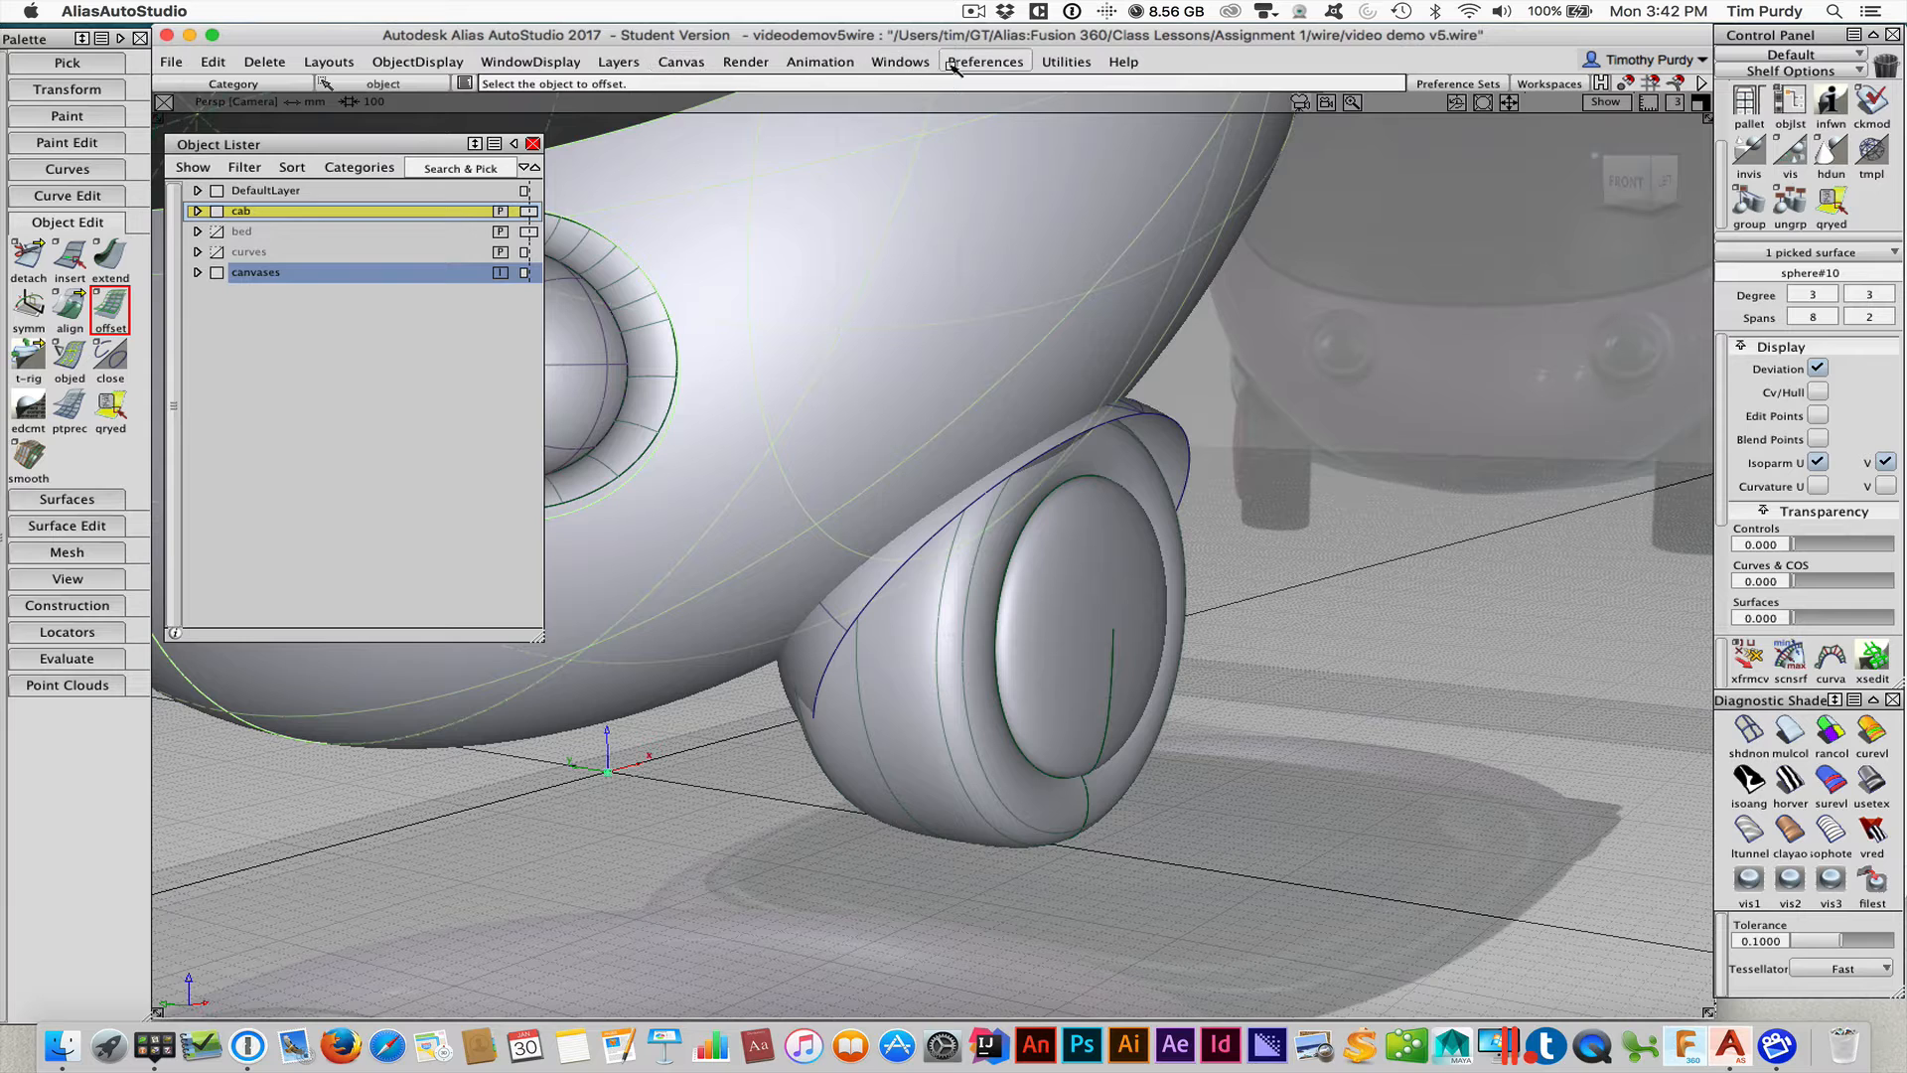
Show the model's construction history and open the settings of the cab surface's offset
left_click(900, 62)
mouse_move(947, 162)
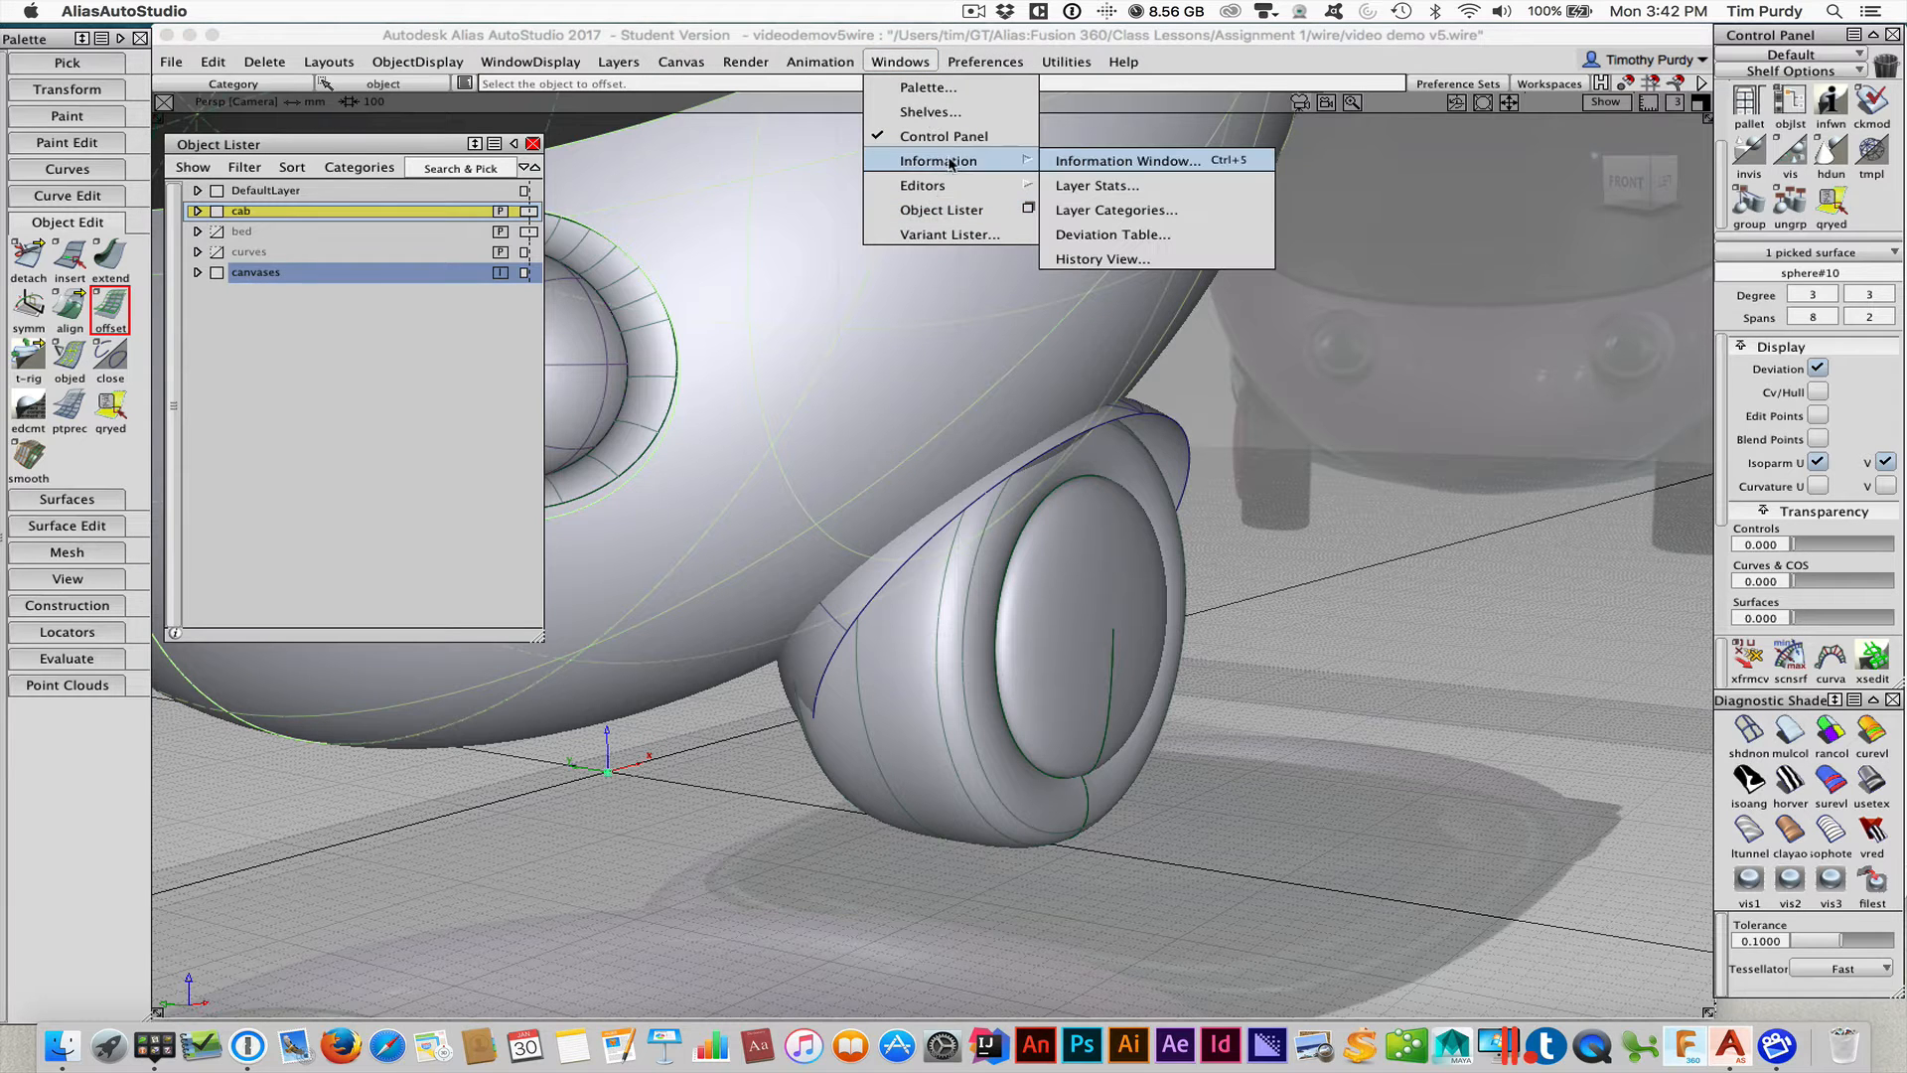
left_click(1140, 261)
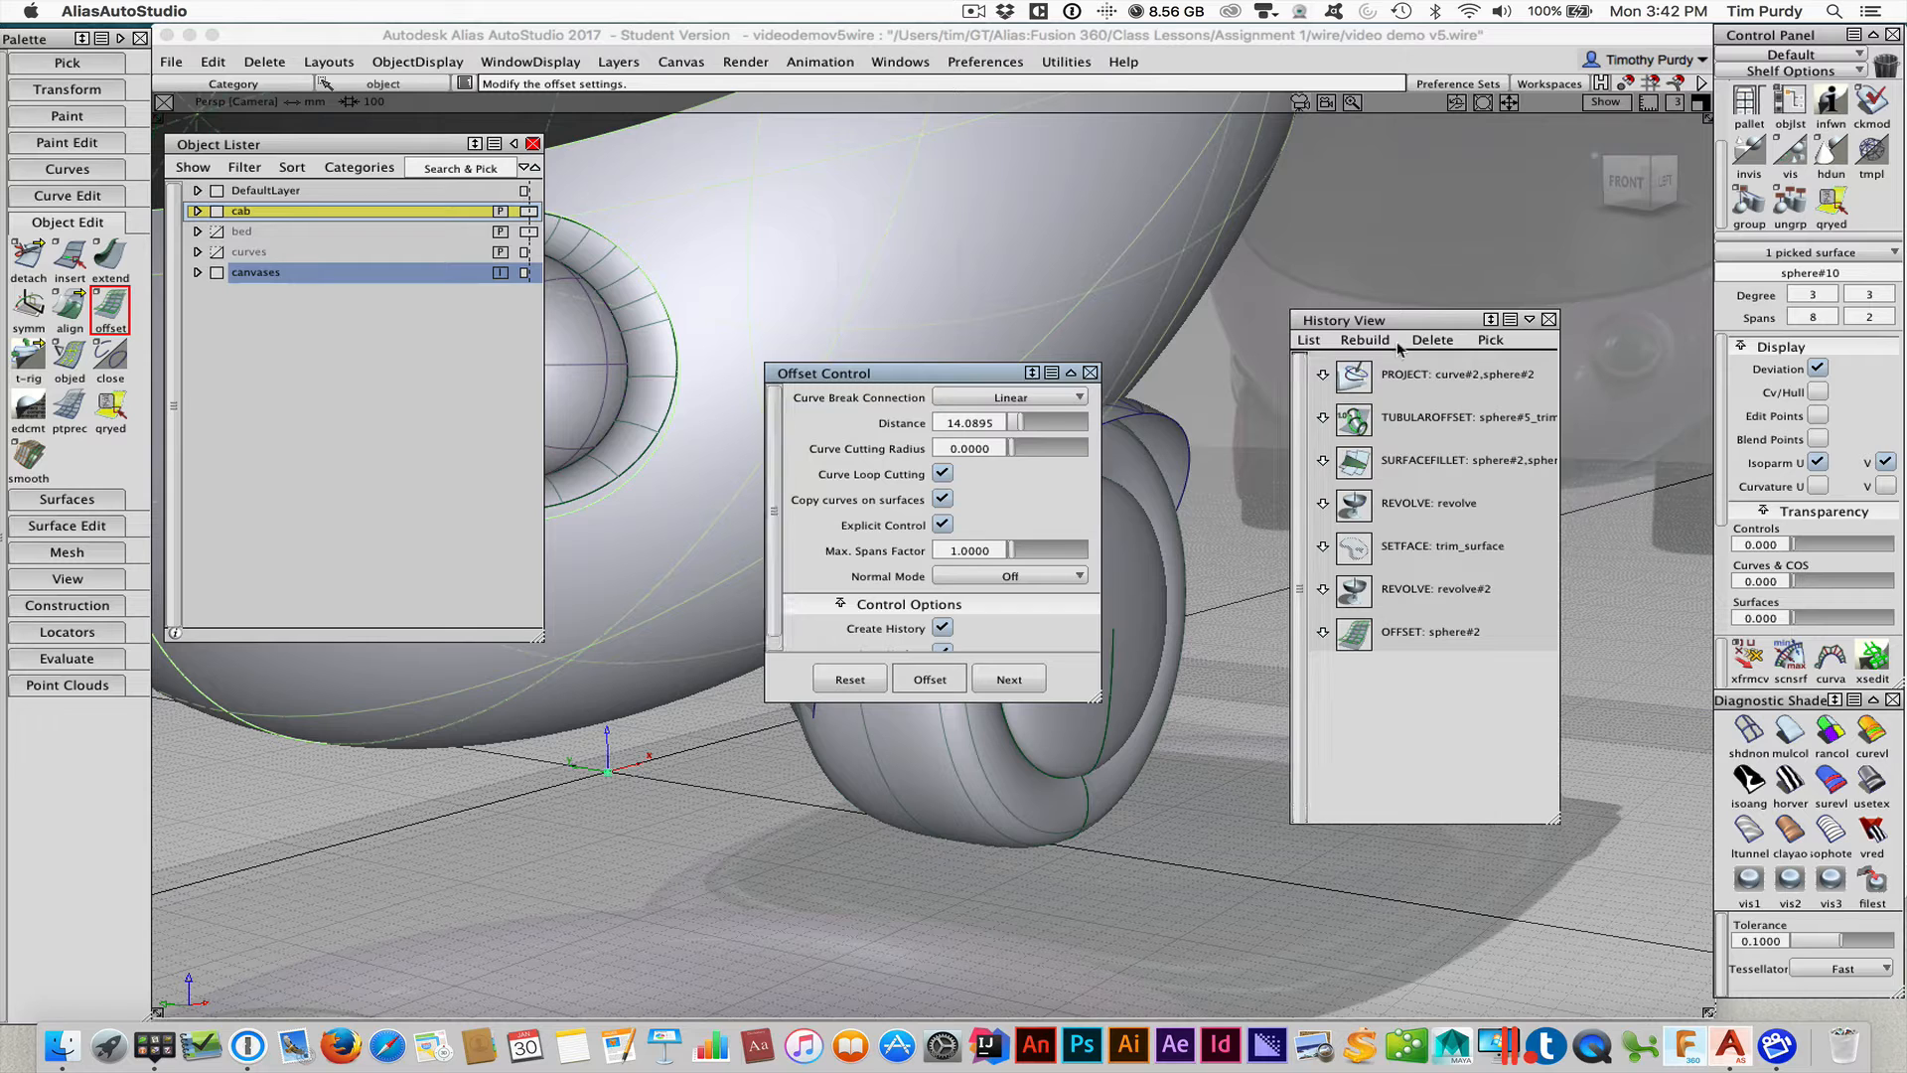
left_click(1090, 372)
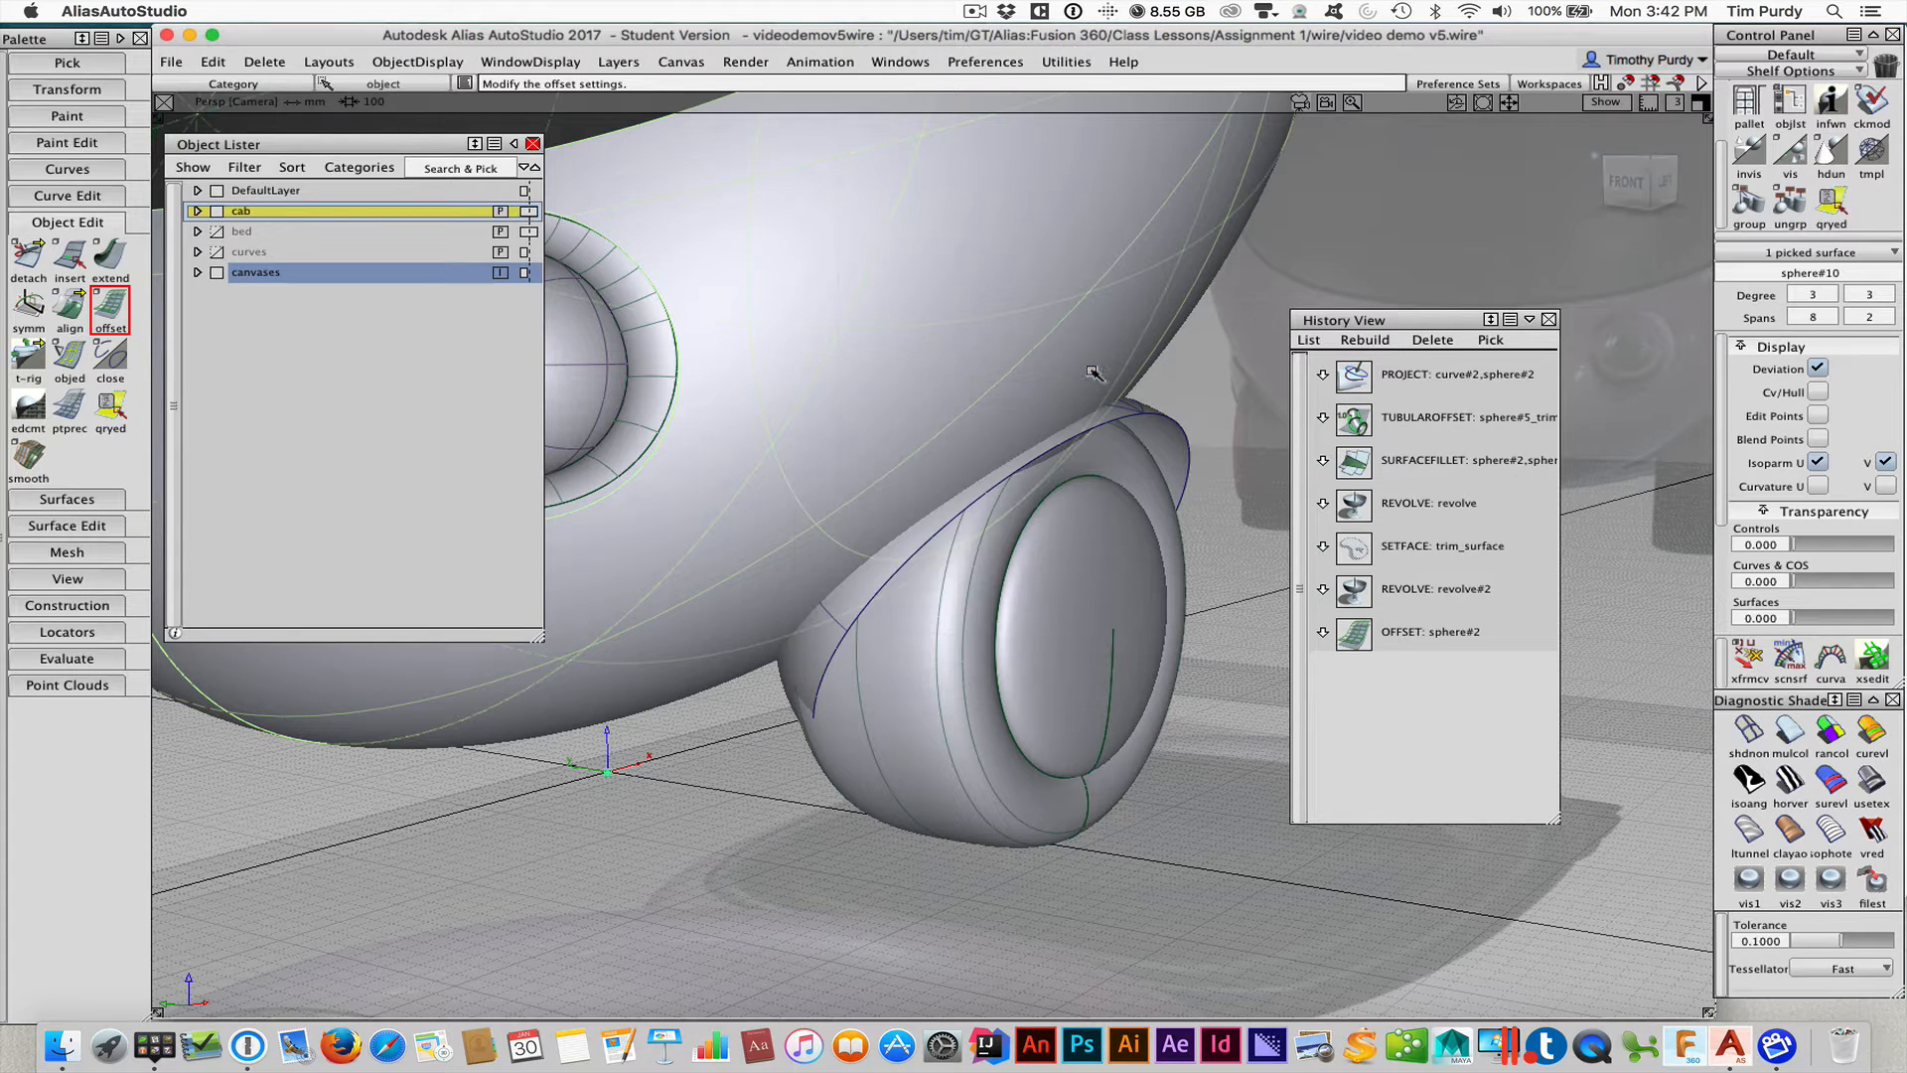
left_click_drag(1218, 700, 1266, 657, "ctrl+shift")
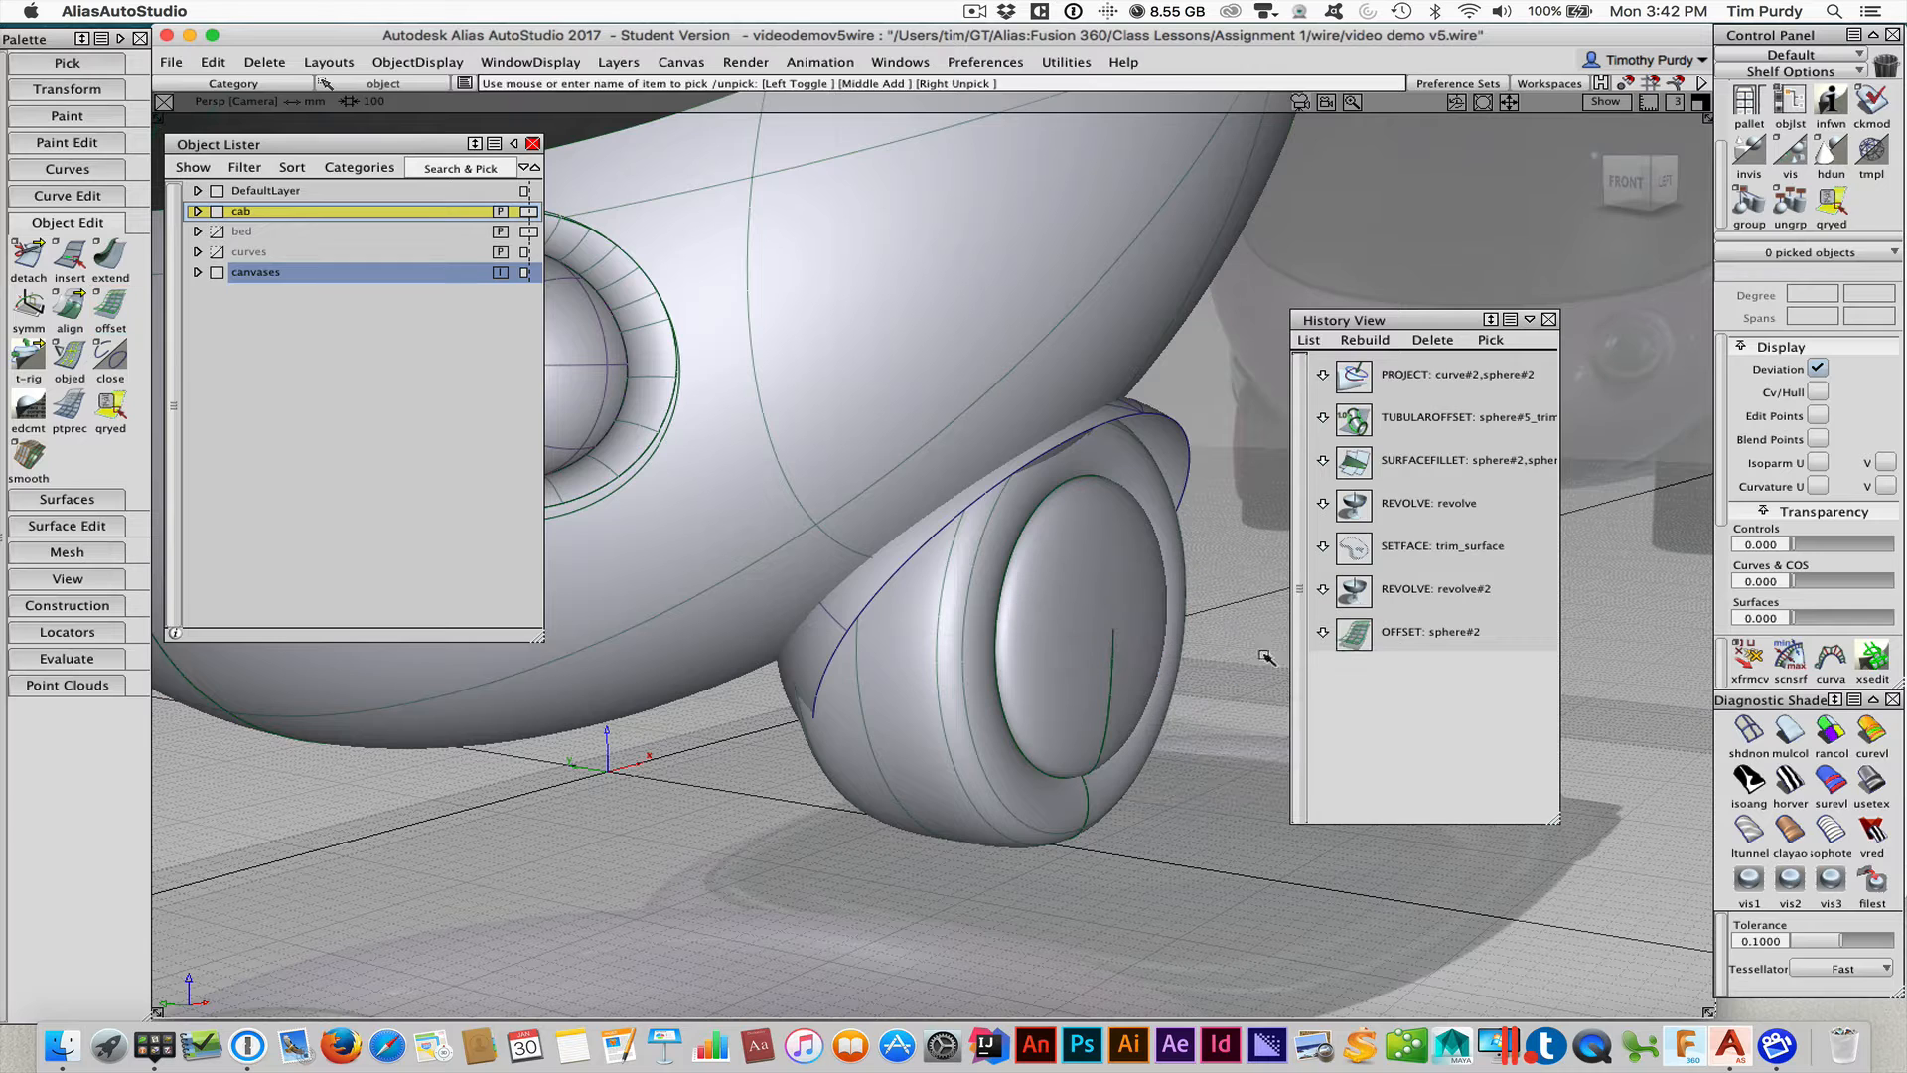
double_click(1357, 637)
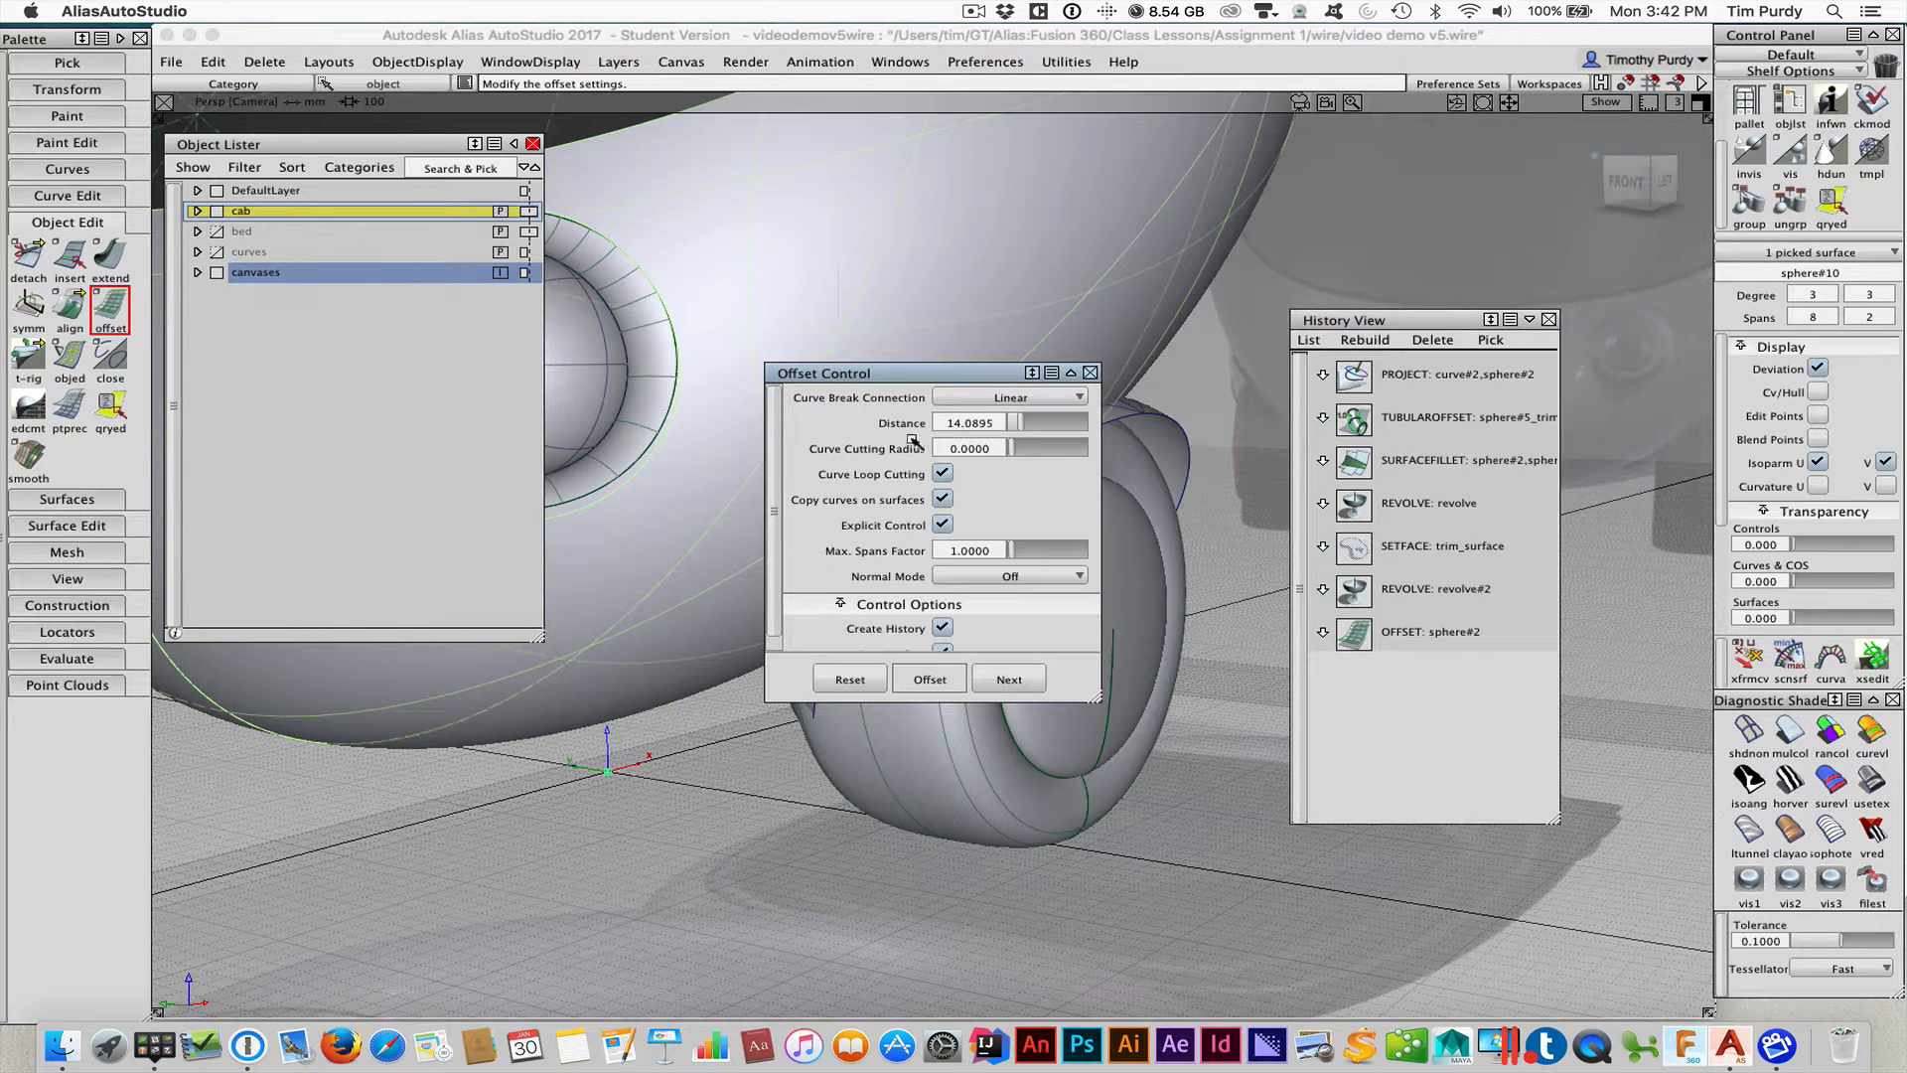
Set the cab surface's offset distance to 15 and close the offset settings and History View
left_click(996, 423)
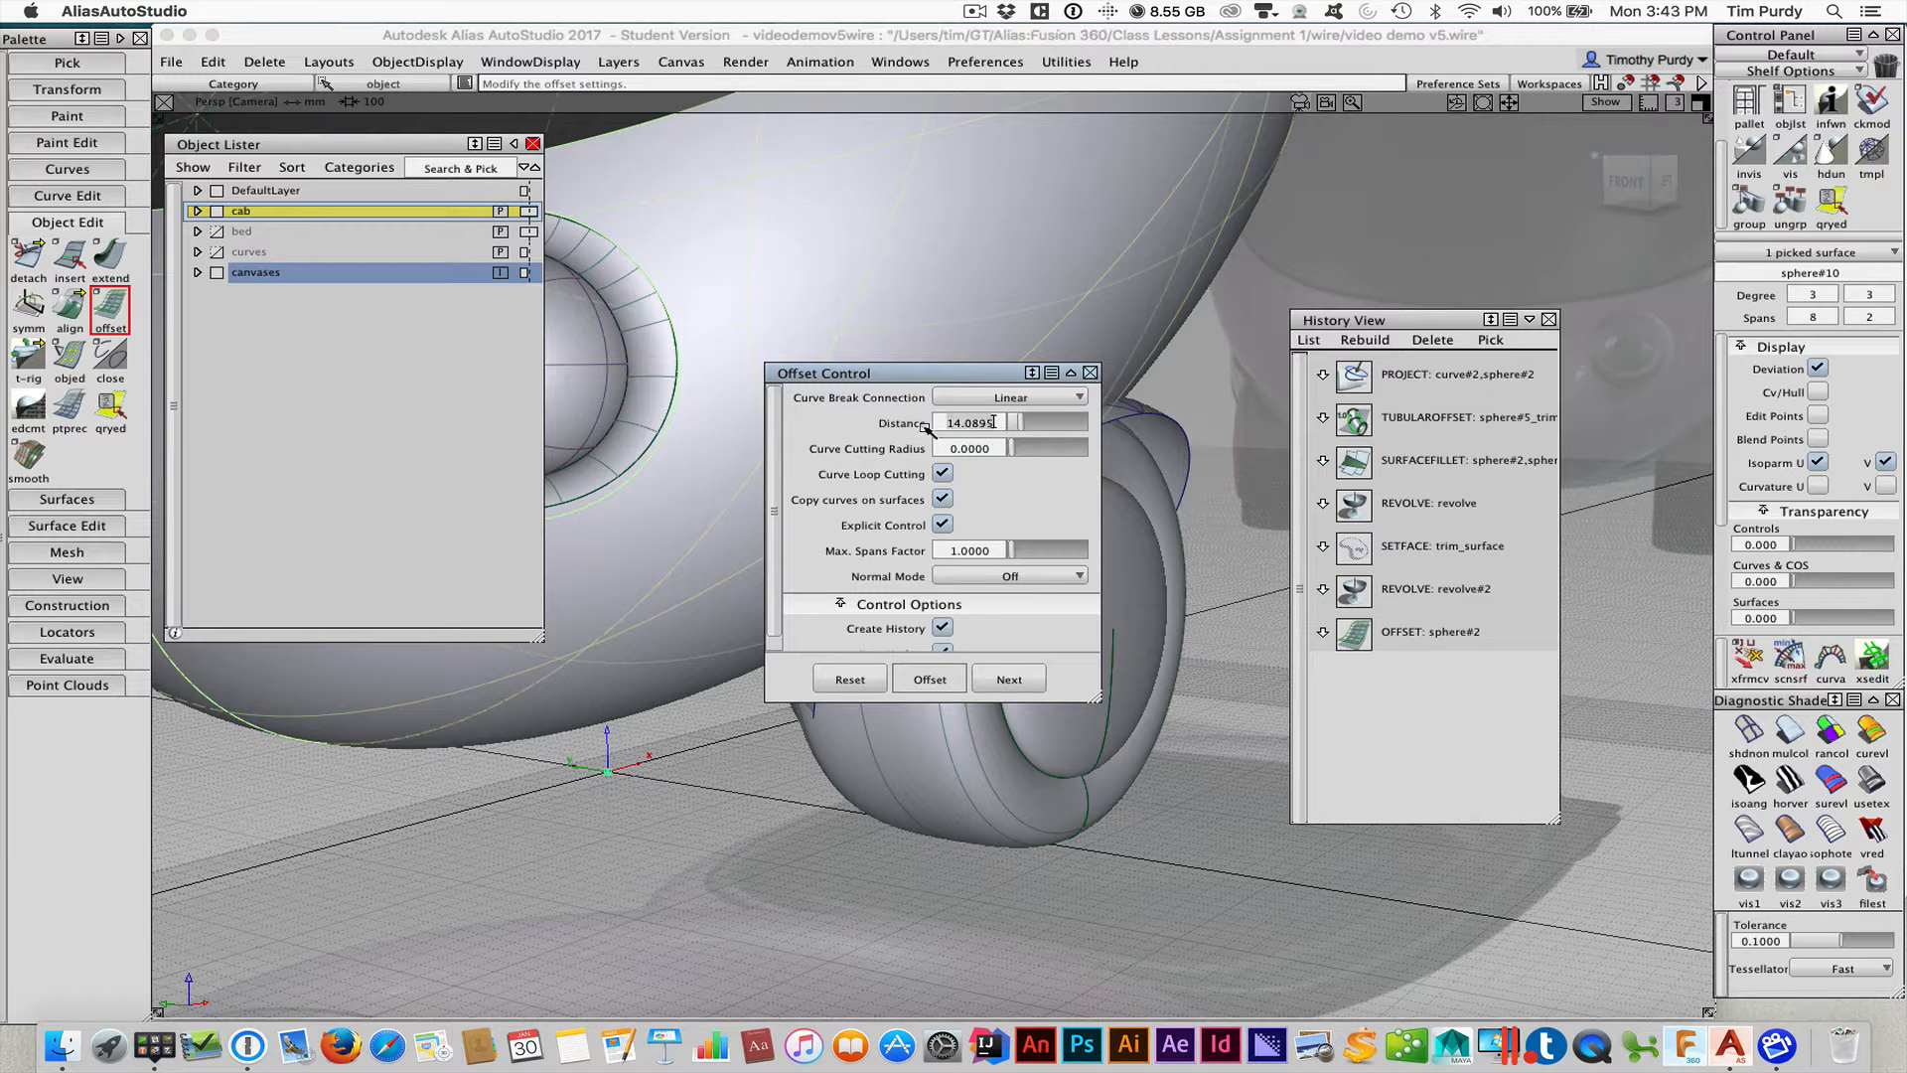
key("BackSpace")
key("BackSpace")
key("BackSpace")
key("BackSpace")
key("BackSpace")
key("BackSpace")
key("BackSpace")
type("1")
key("Return")
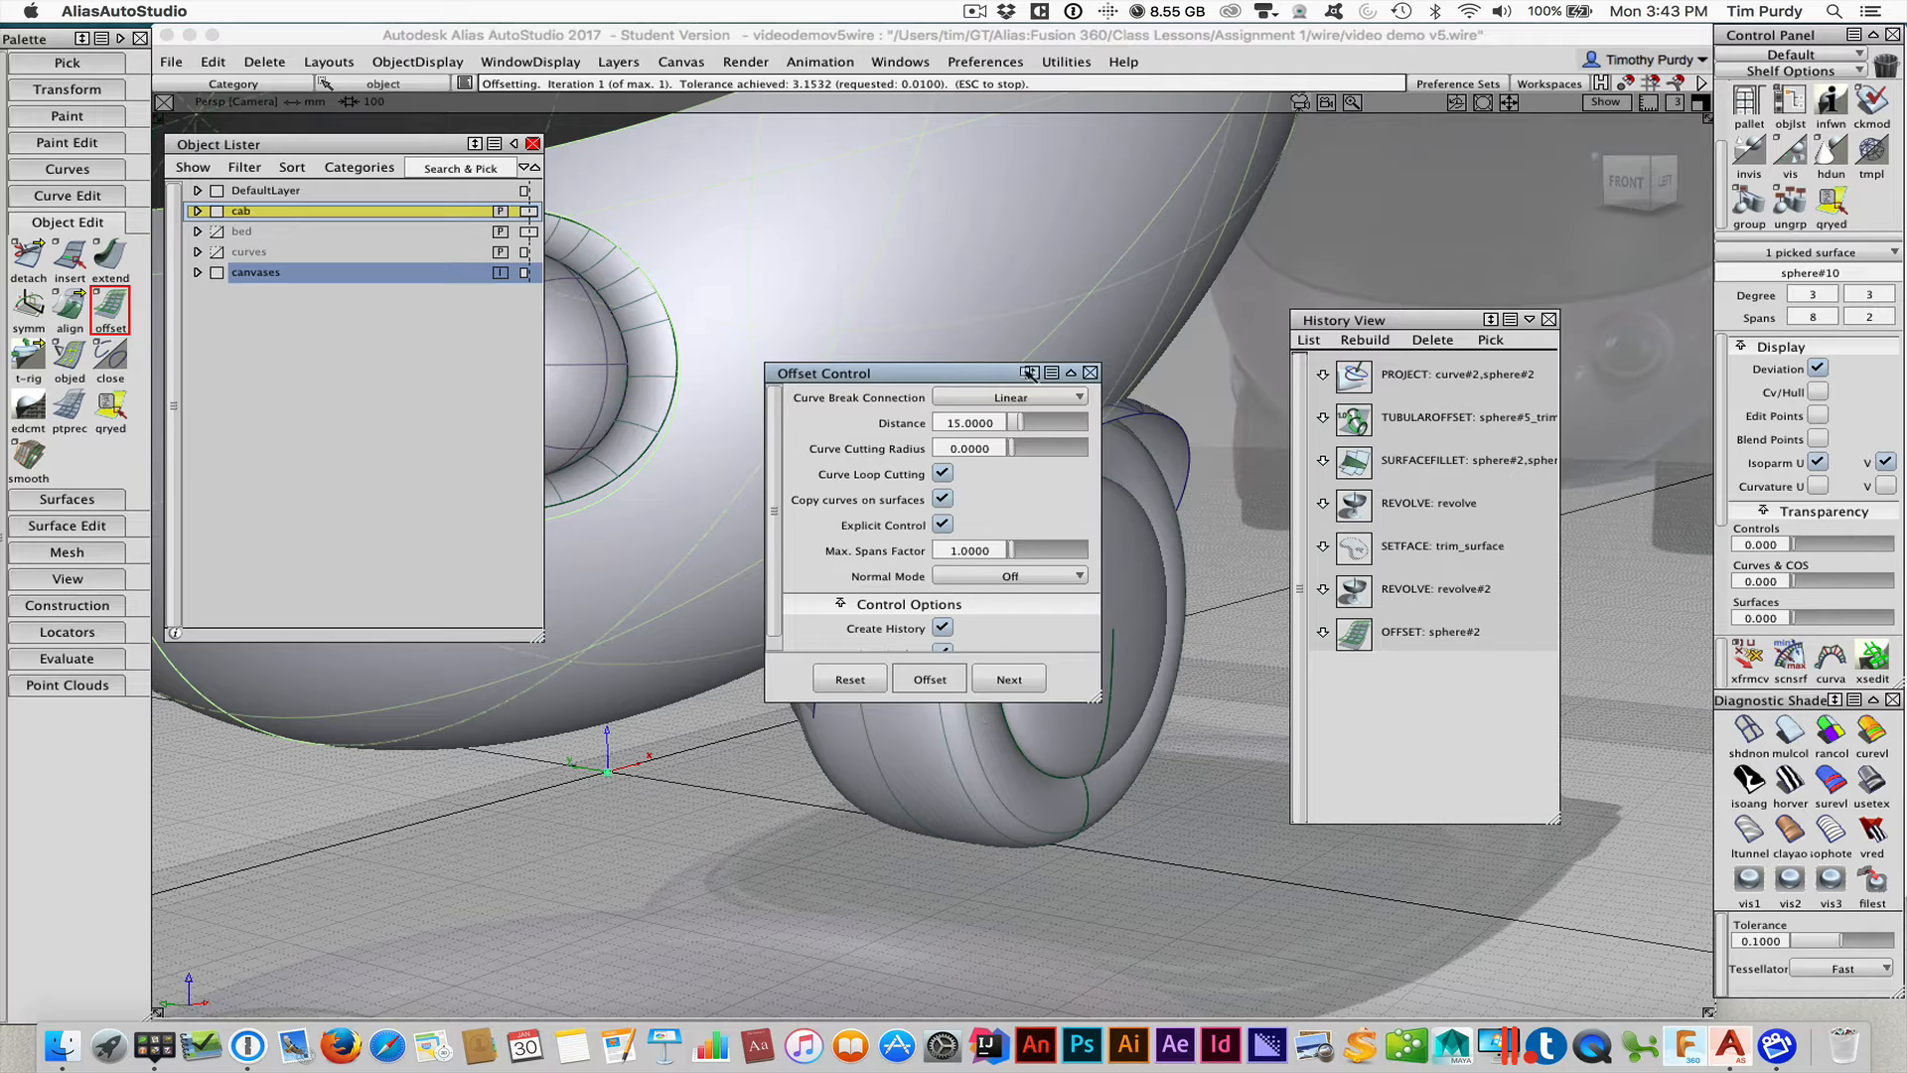
left_click(1090, 373)
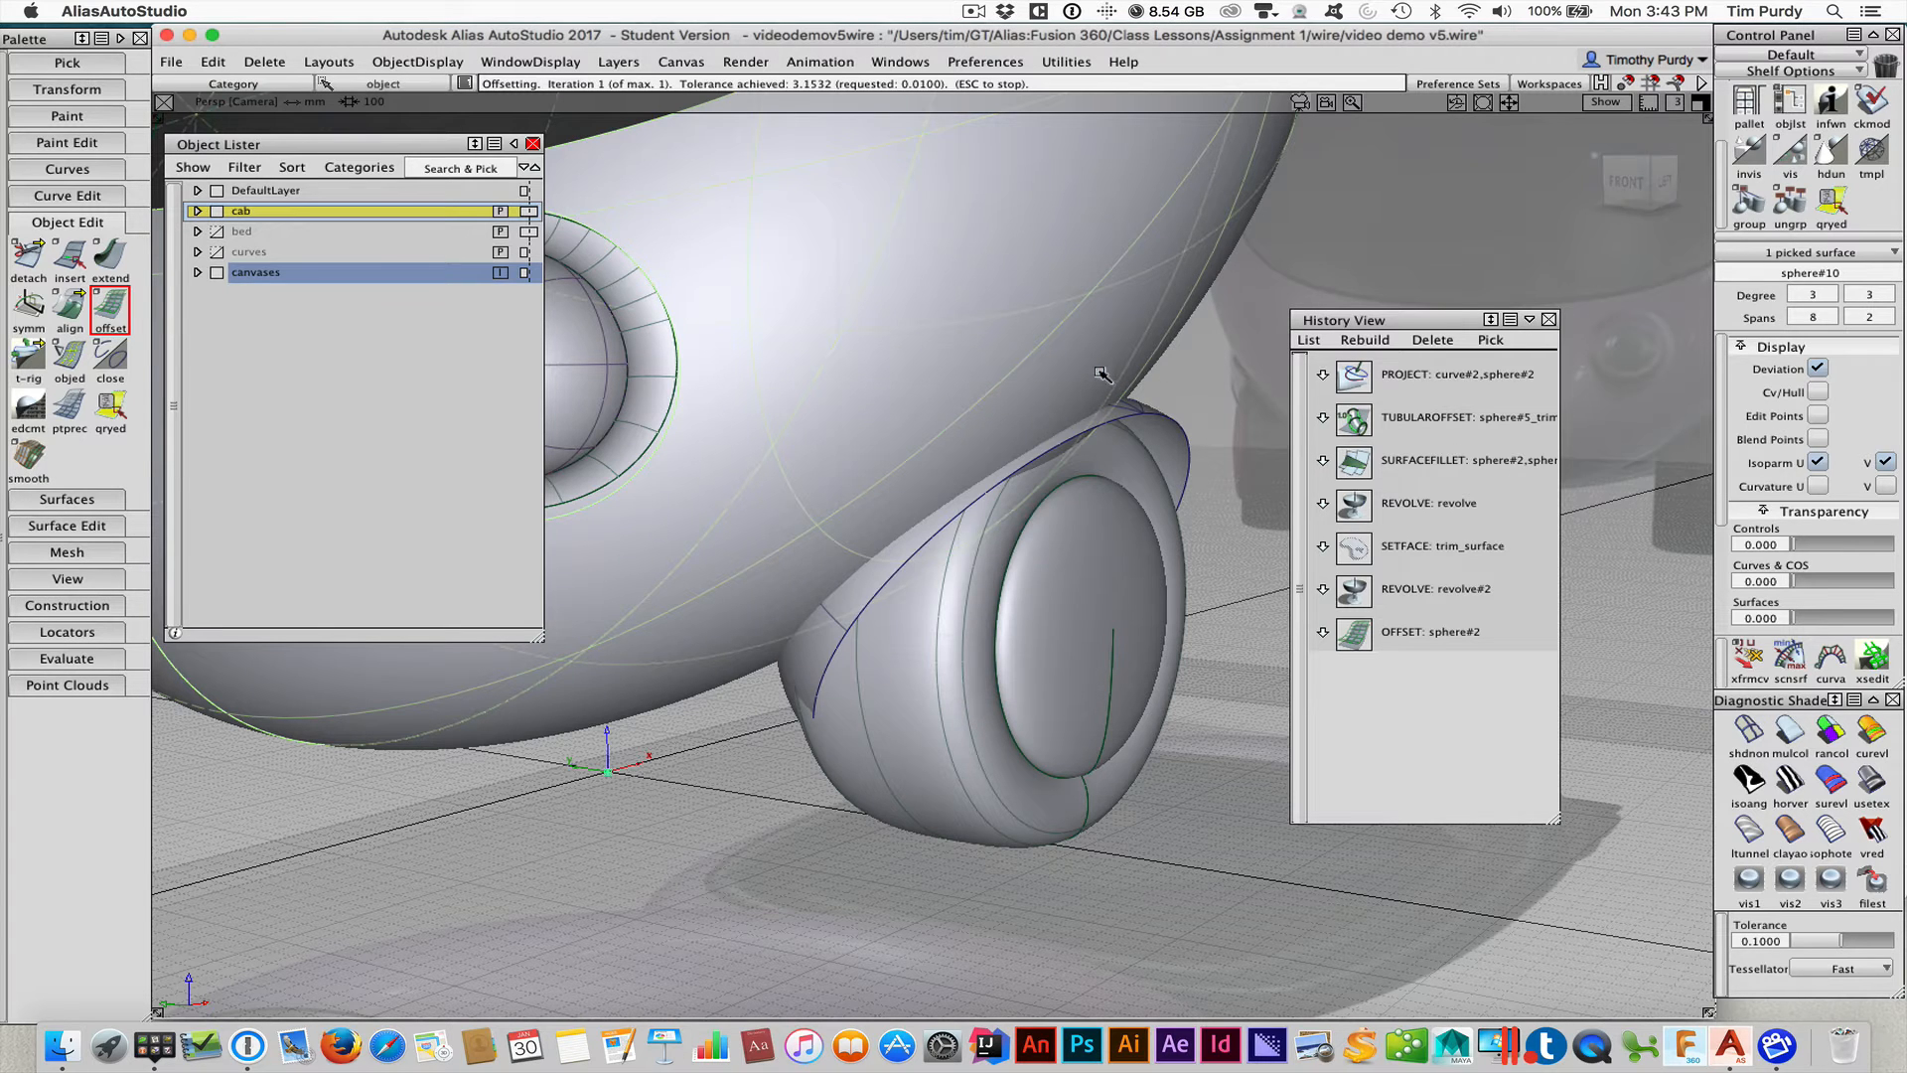
left_click(1551, 320)
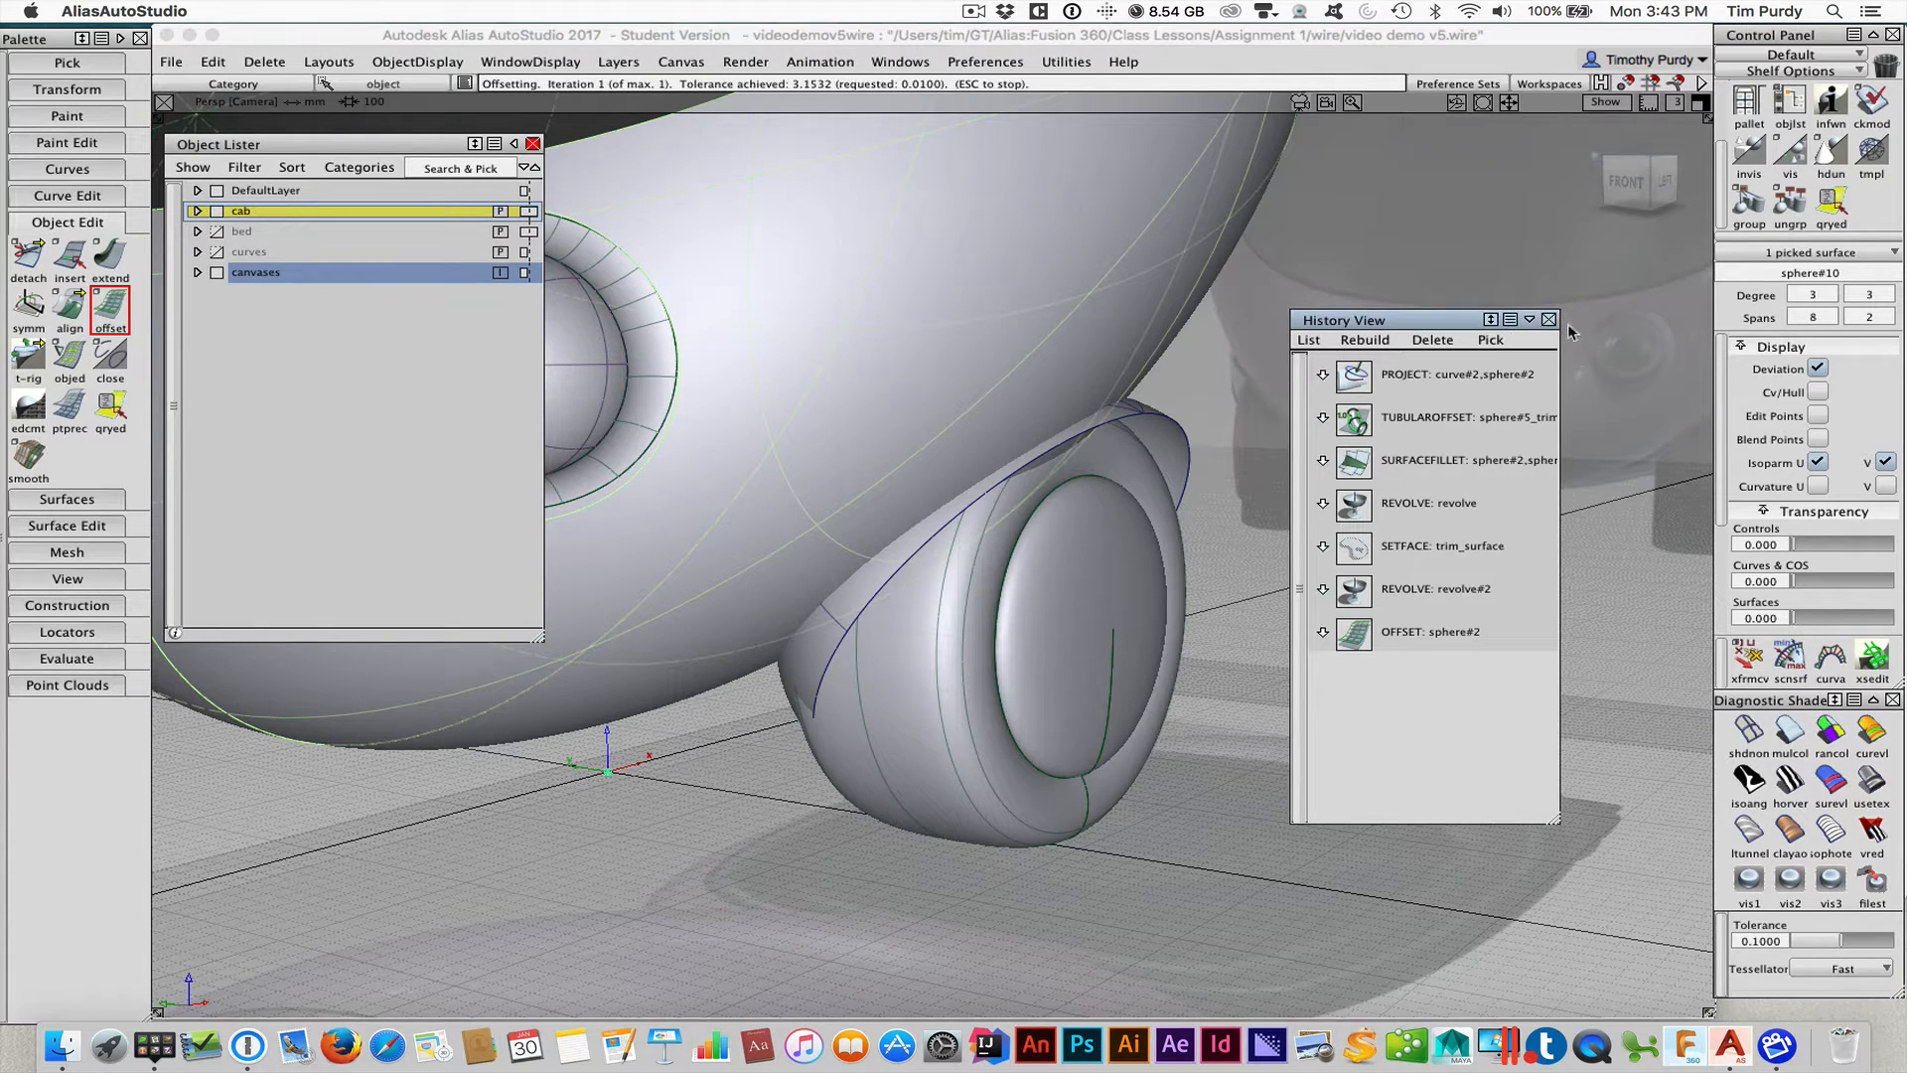
left_click(1549, 319)
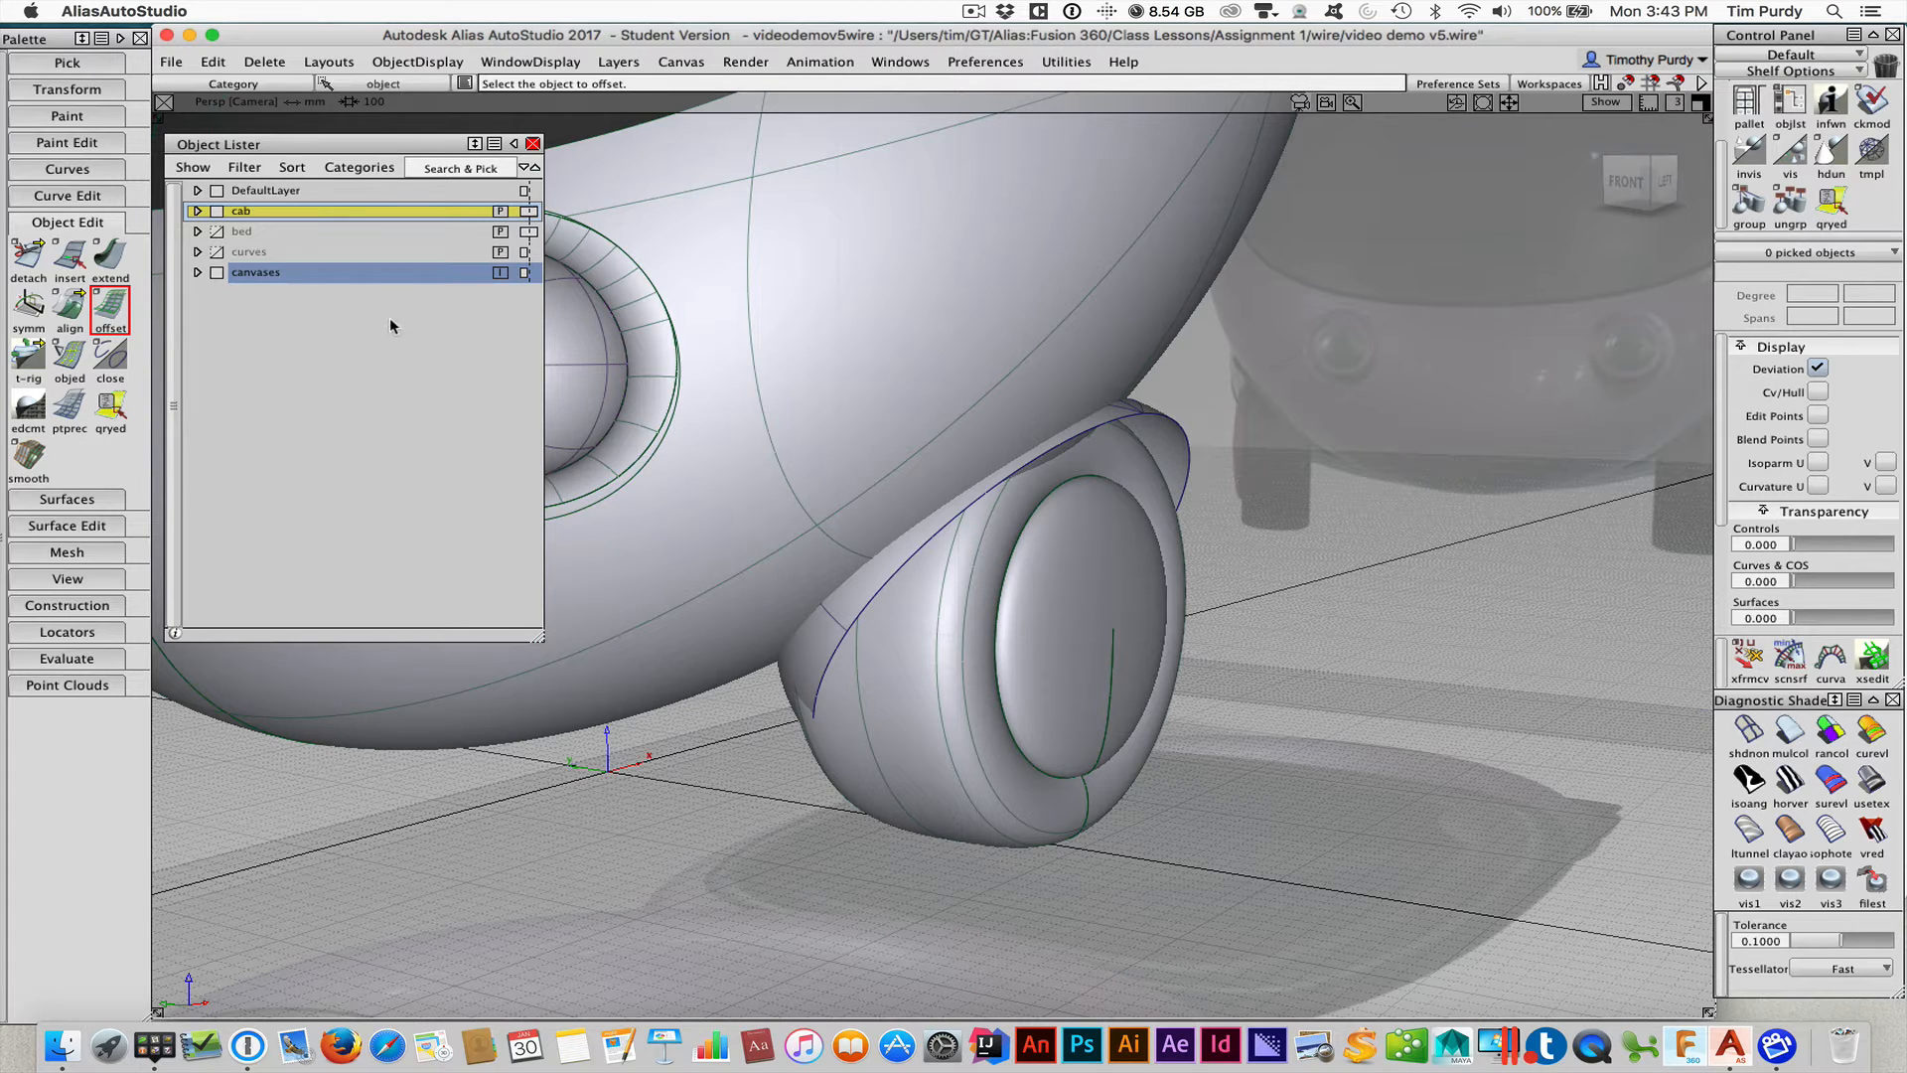
Create a layer named "extras" and place it between the bed and curves layers
right_click(293, 191)
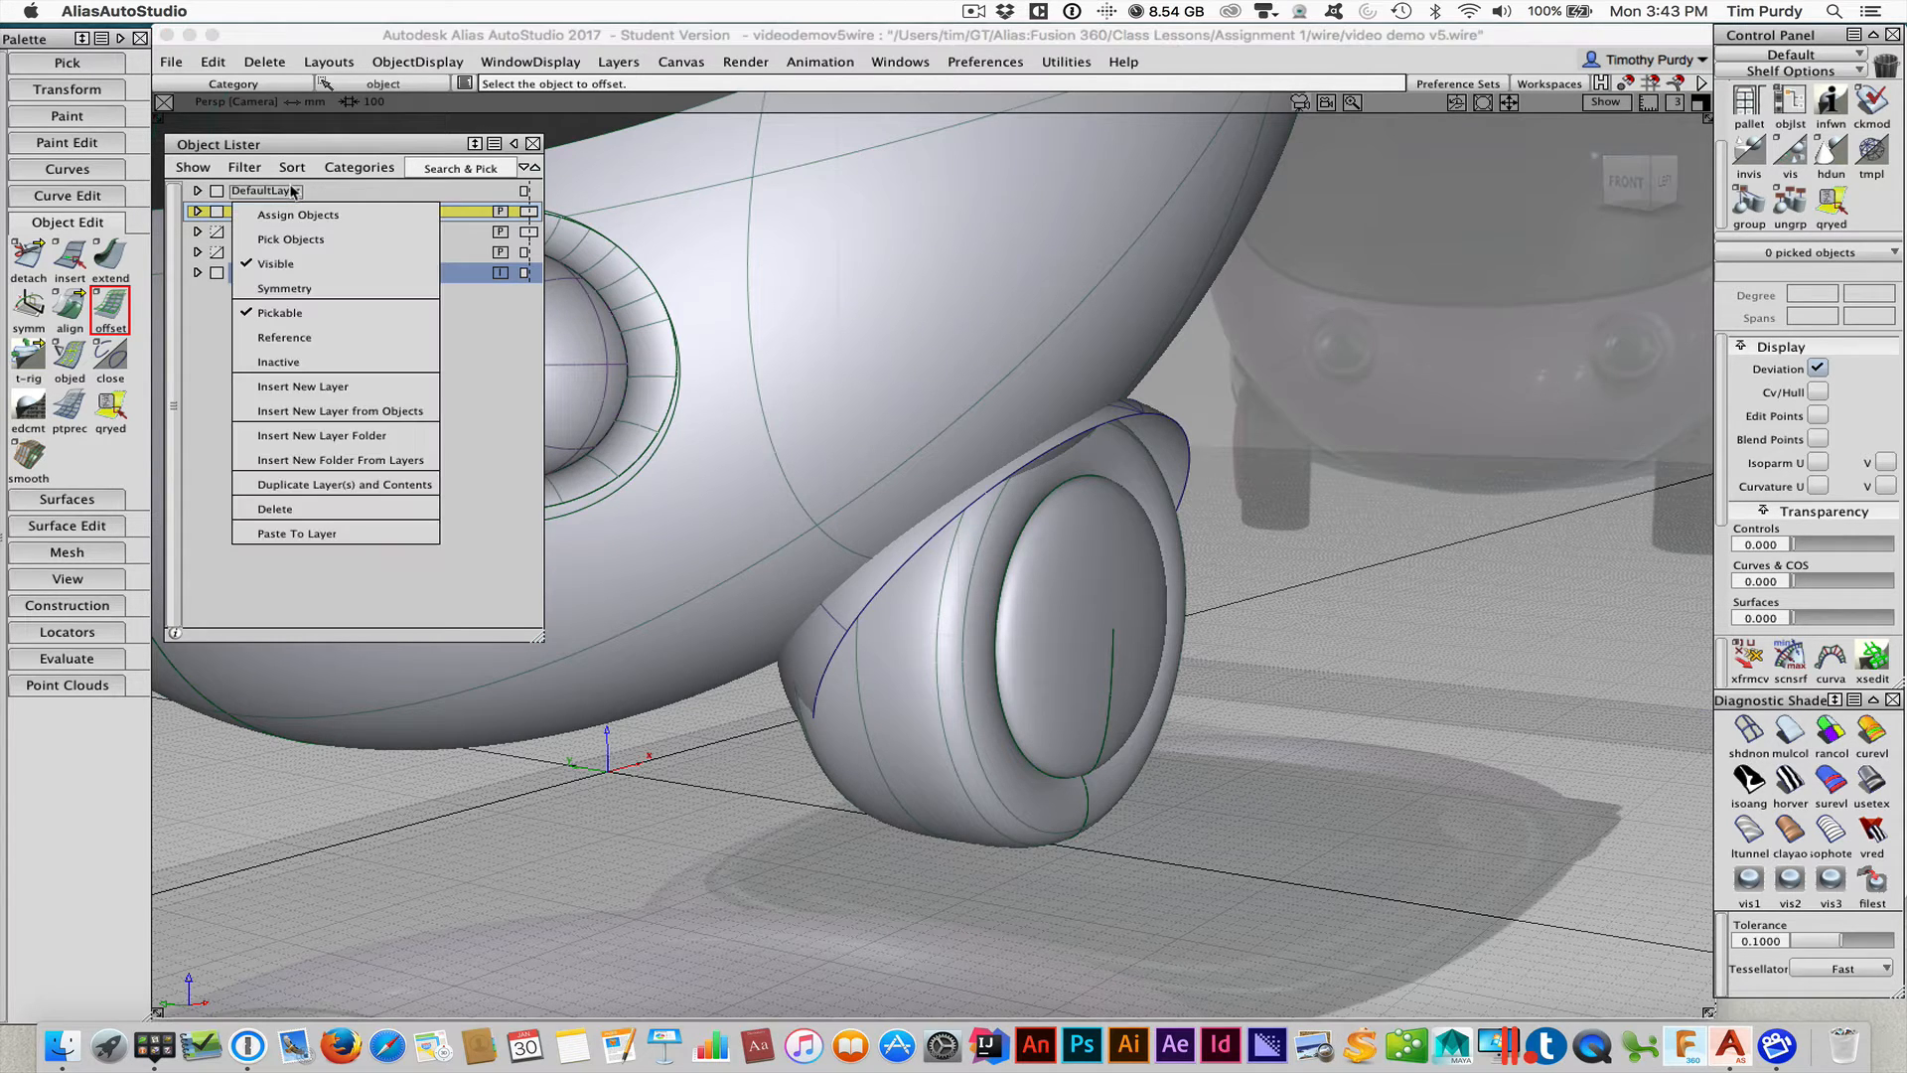
left_click(291, 388)
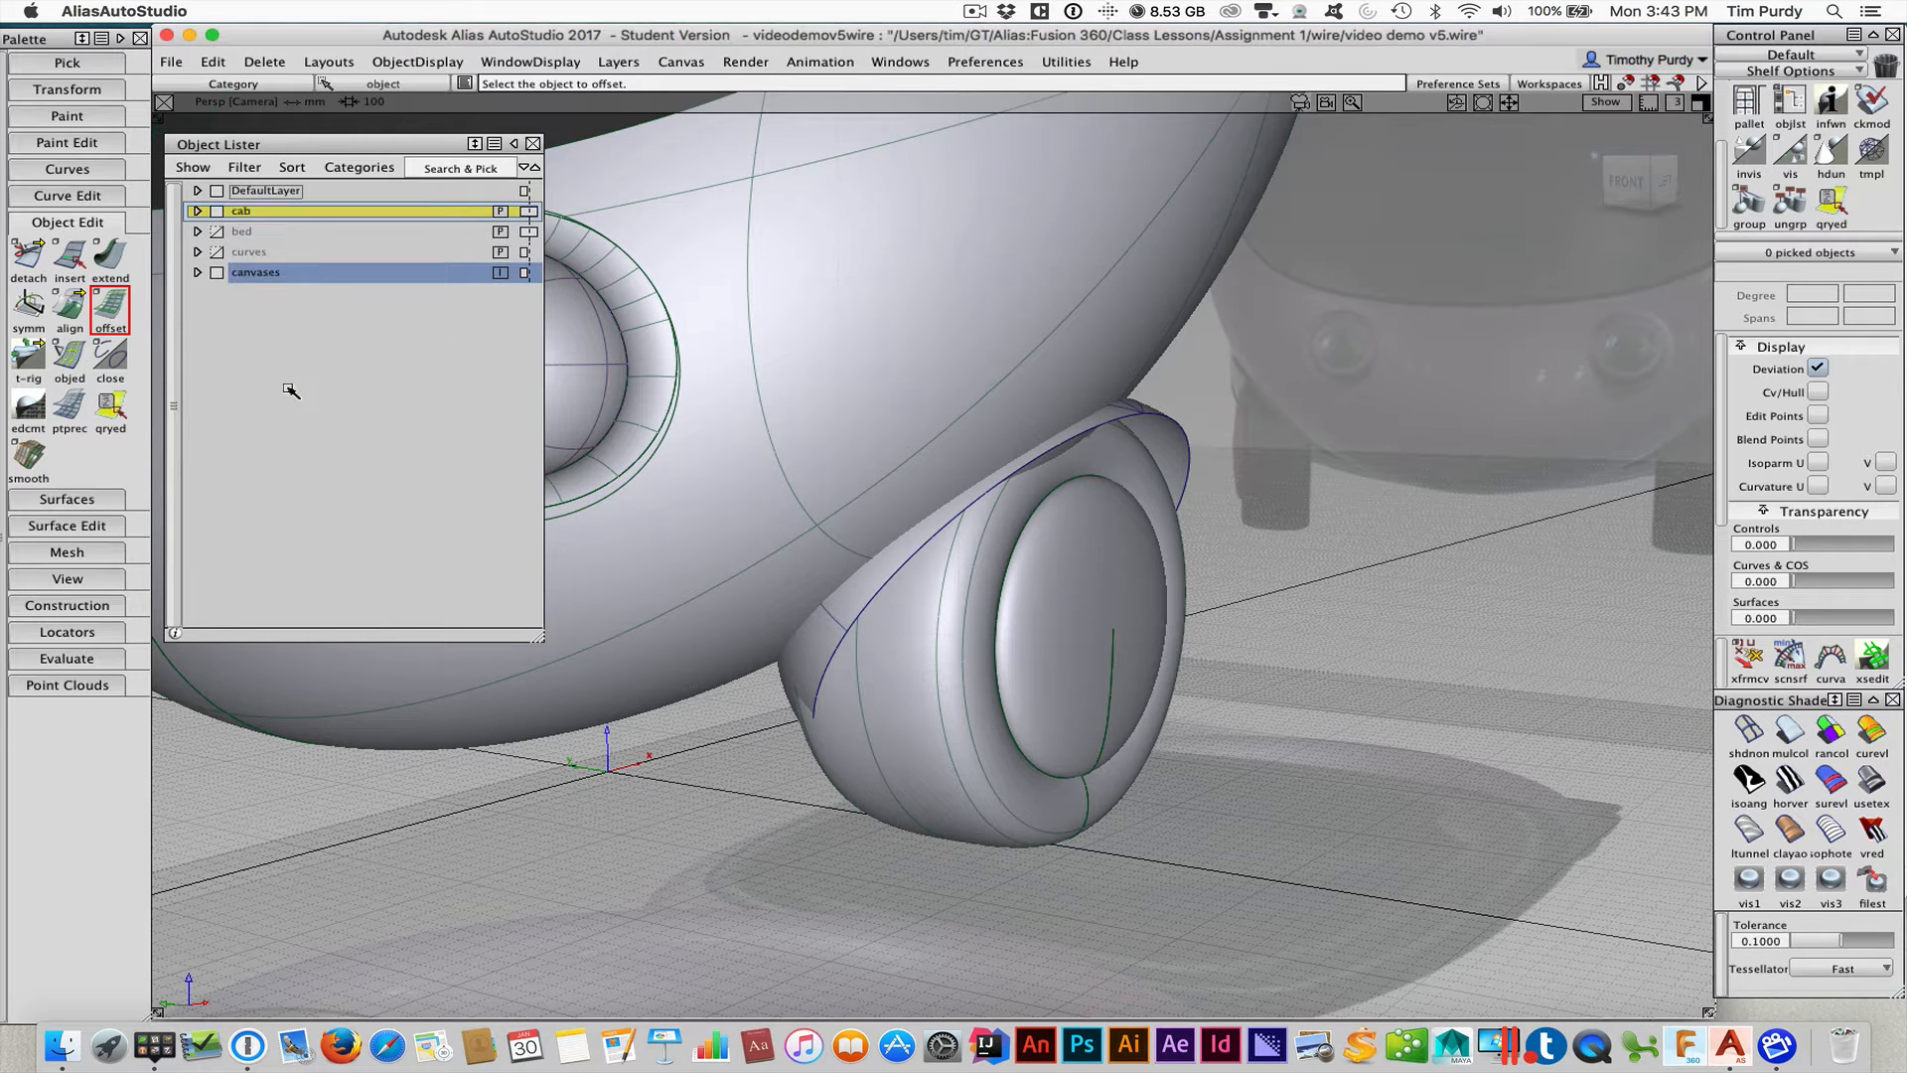
double_click(253, 212)
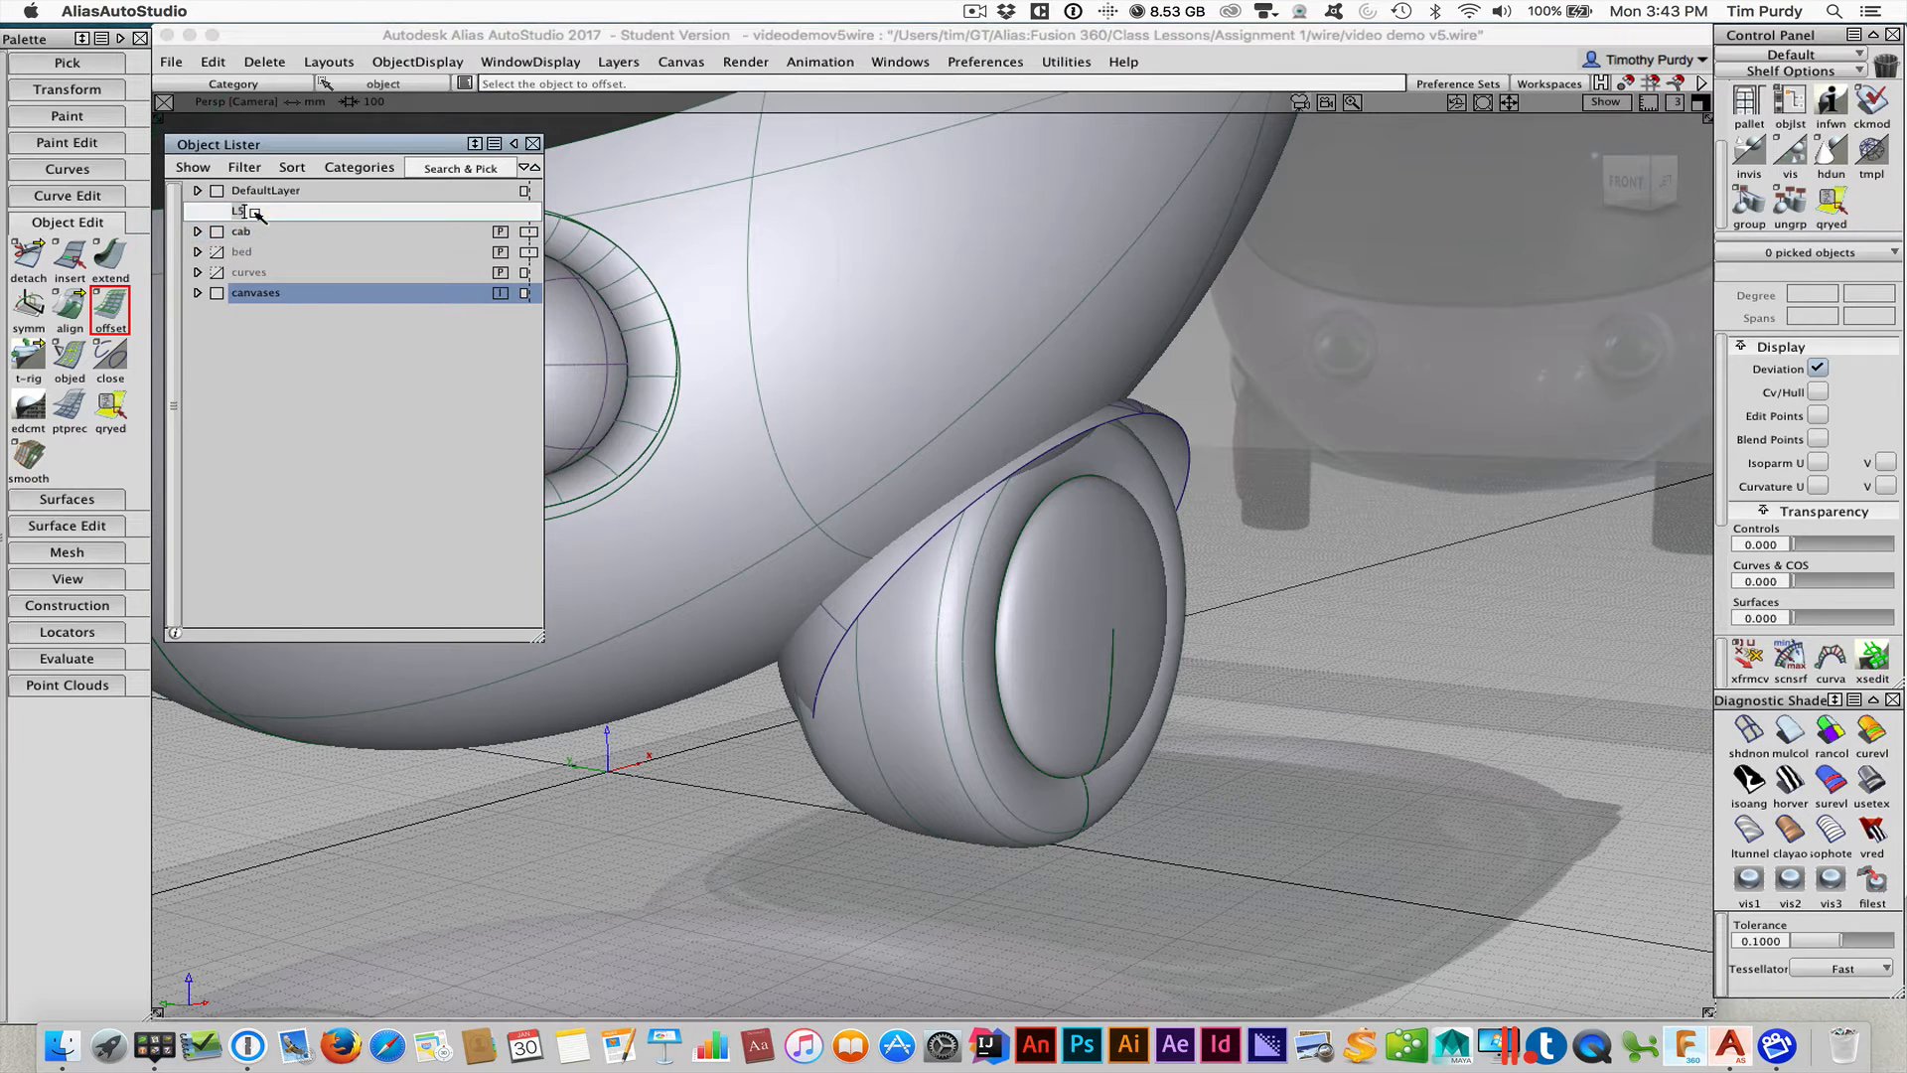
type("extras")
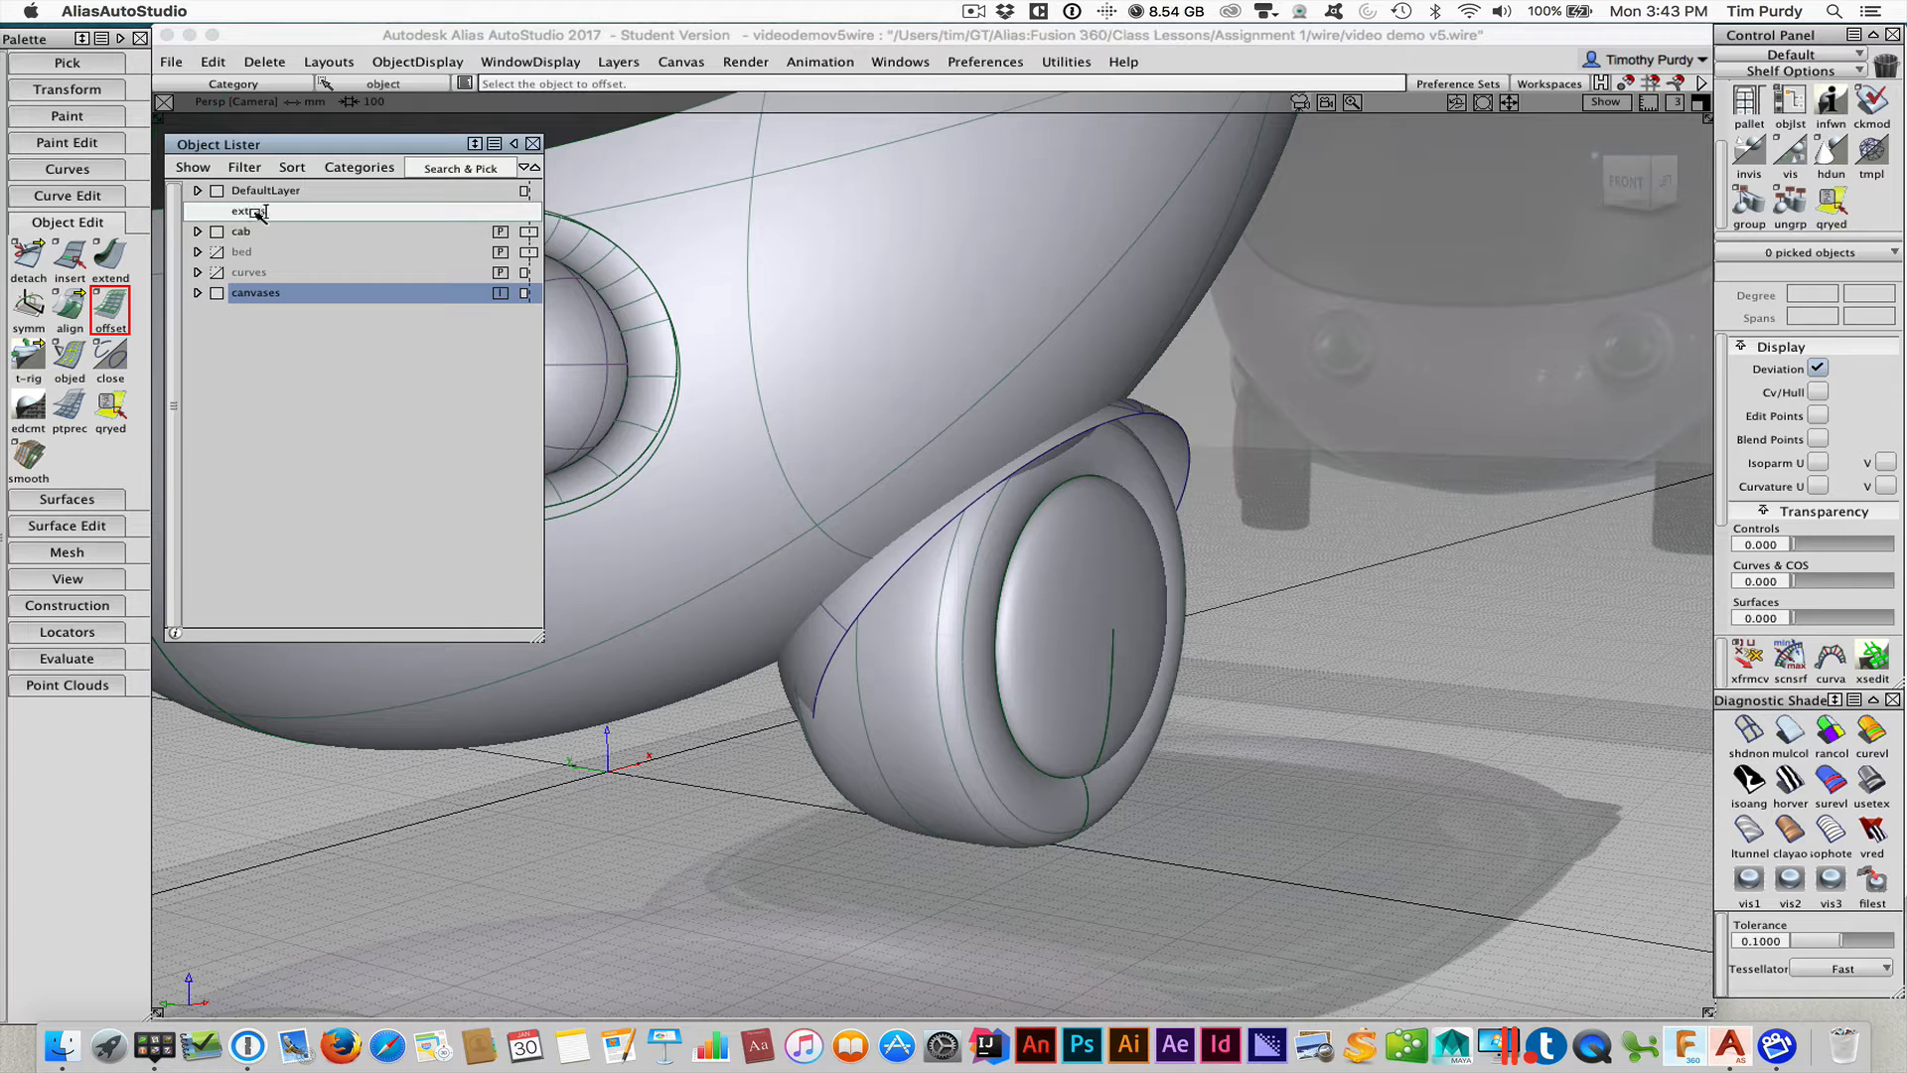
key("Return")
left_click_drag(256, 214, 250, 270)
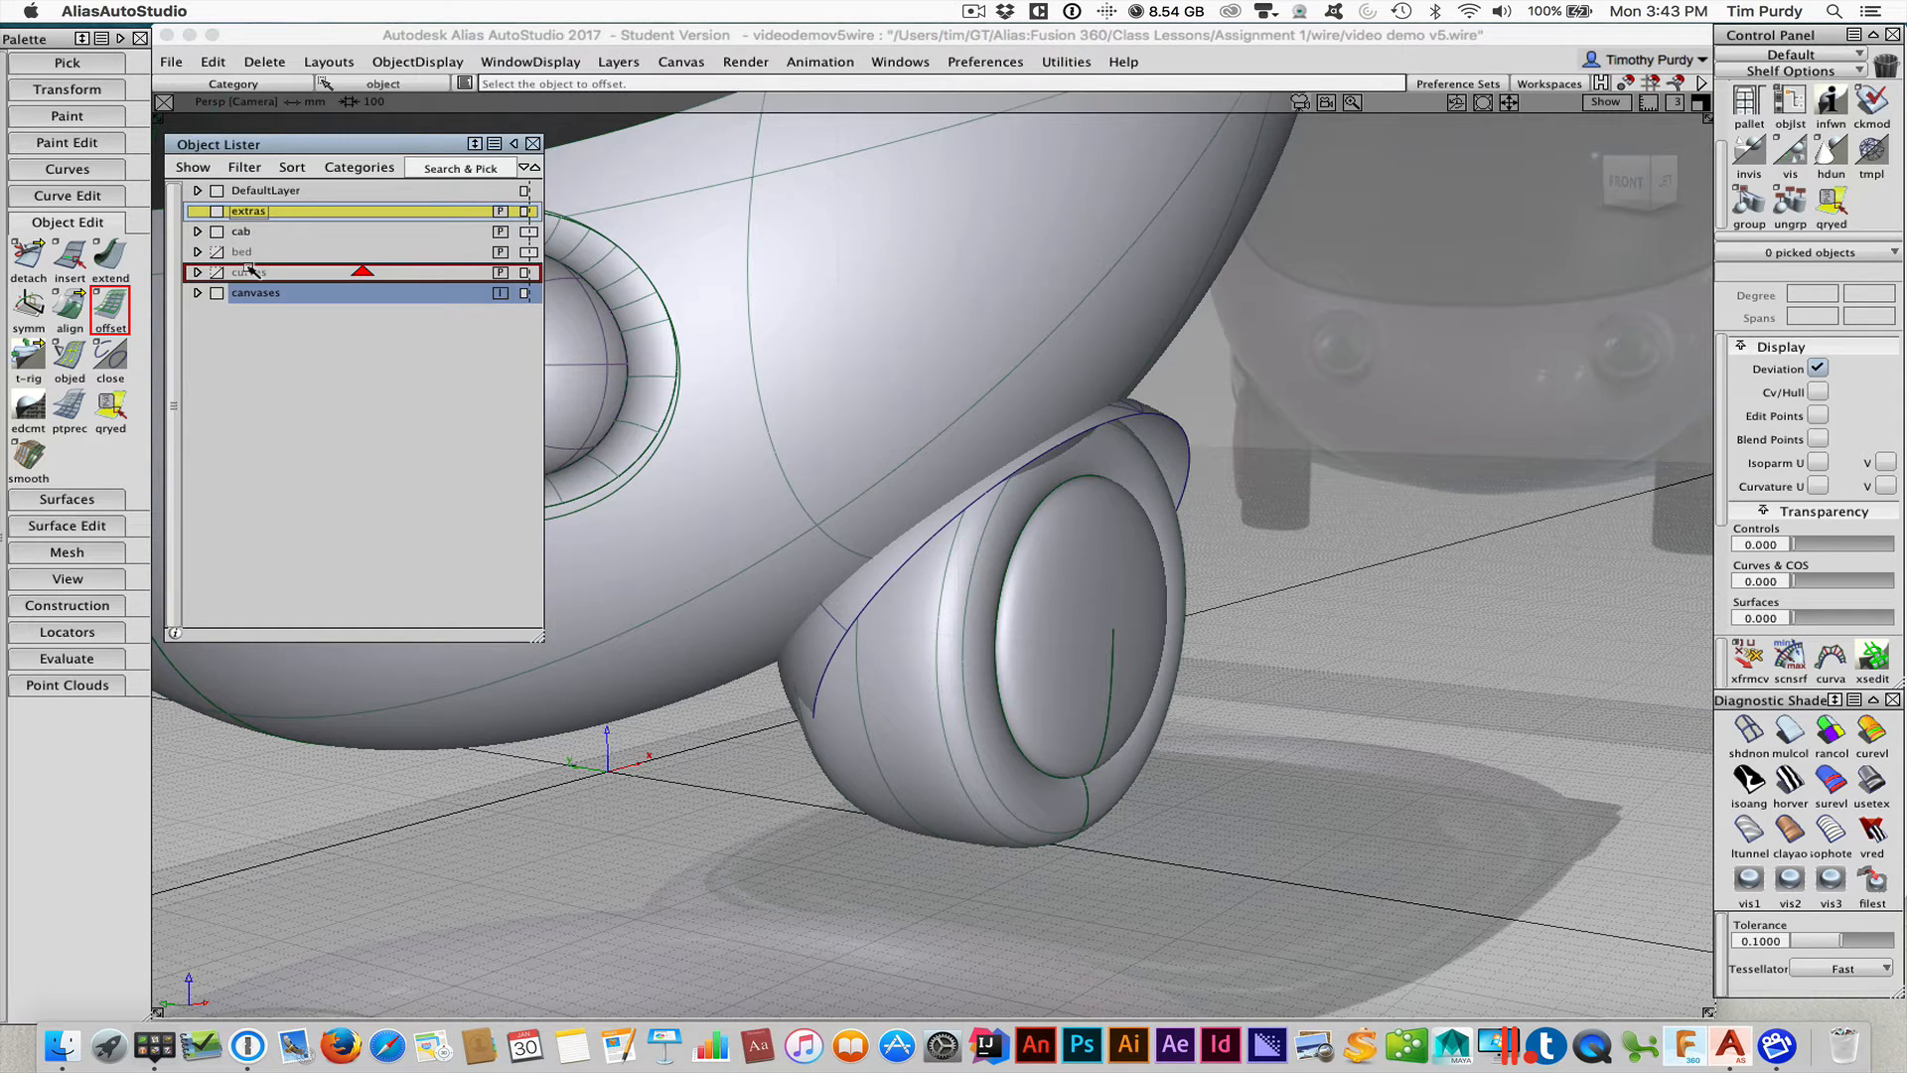
left_click_drag(251, 270, 251, 271)
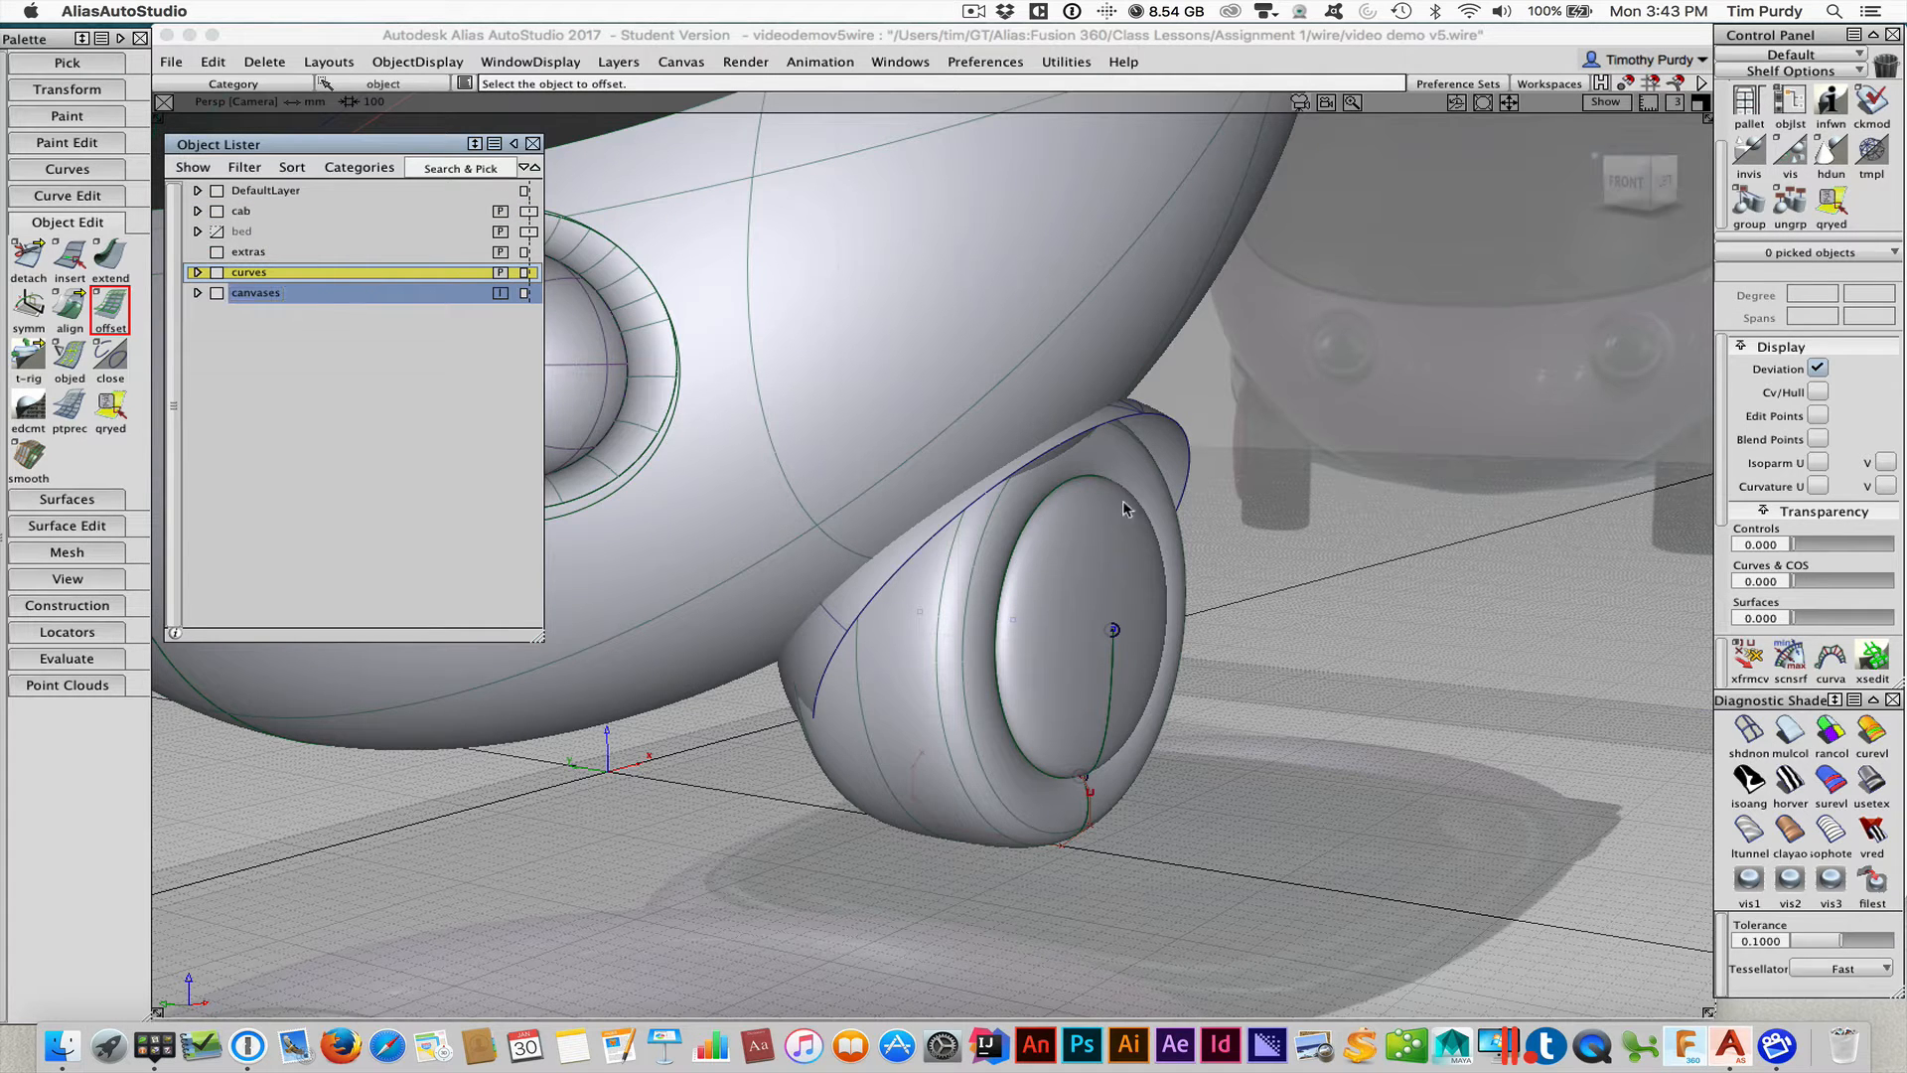
Assign the offset cab surface to the extras layer and clear the selection
left_click_drag(1227, 472, 1283, 467, "ctrl+shift")
left_click(1083, 307)
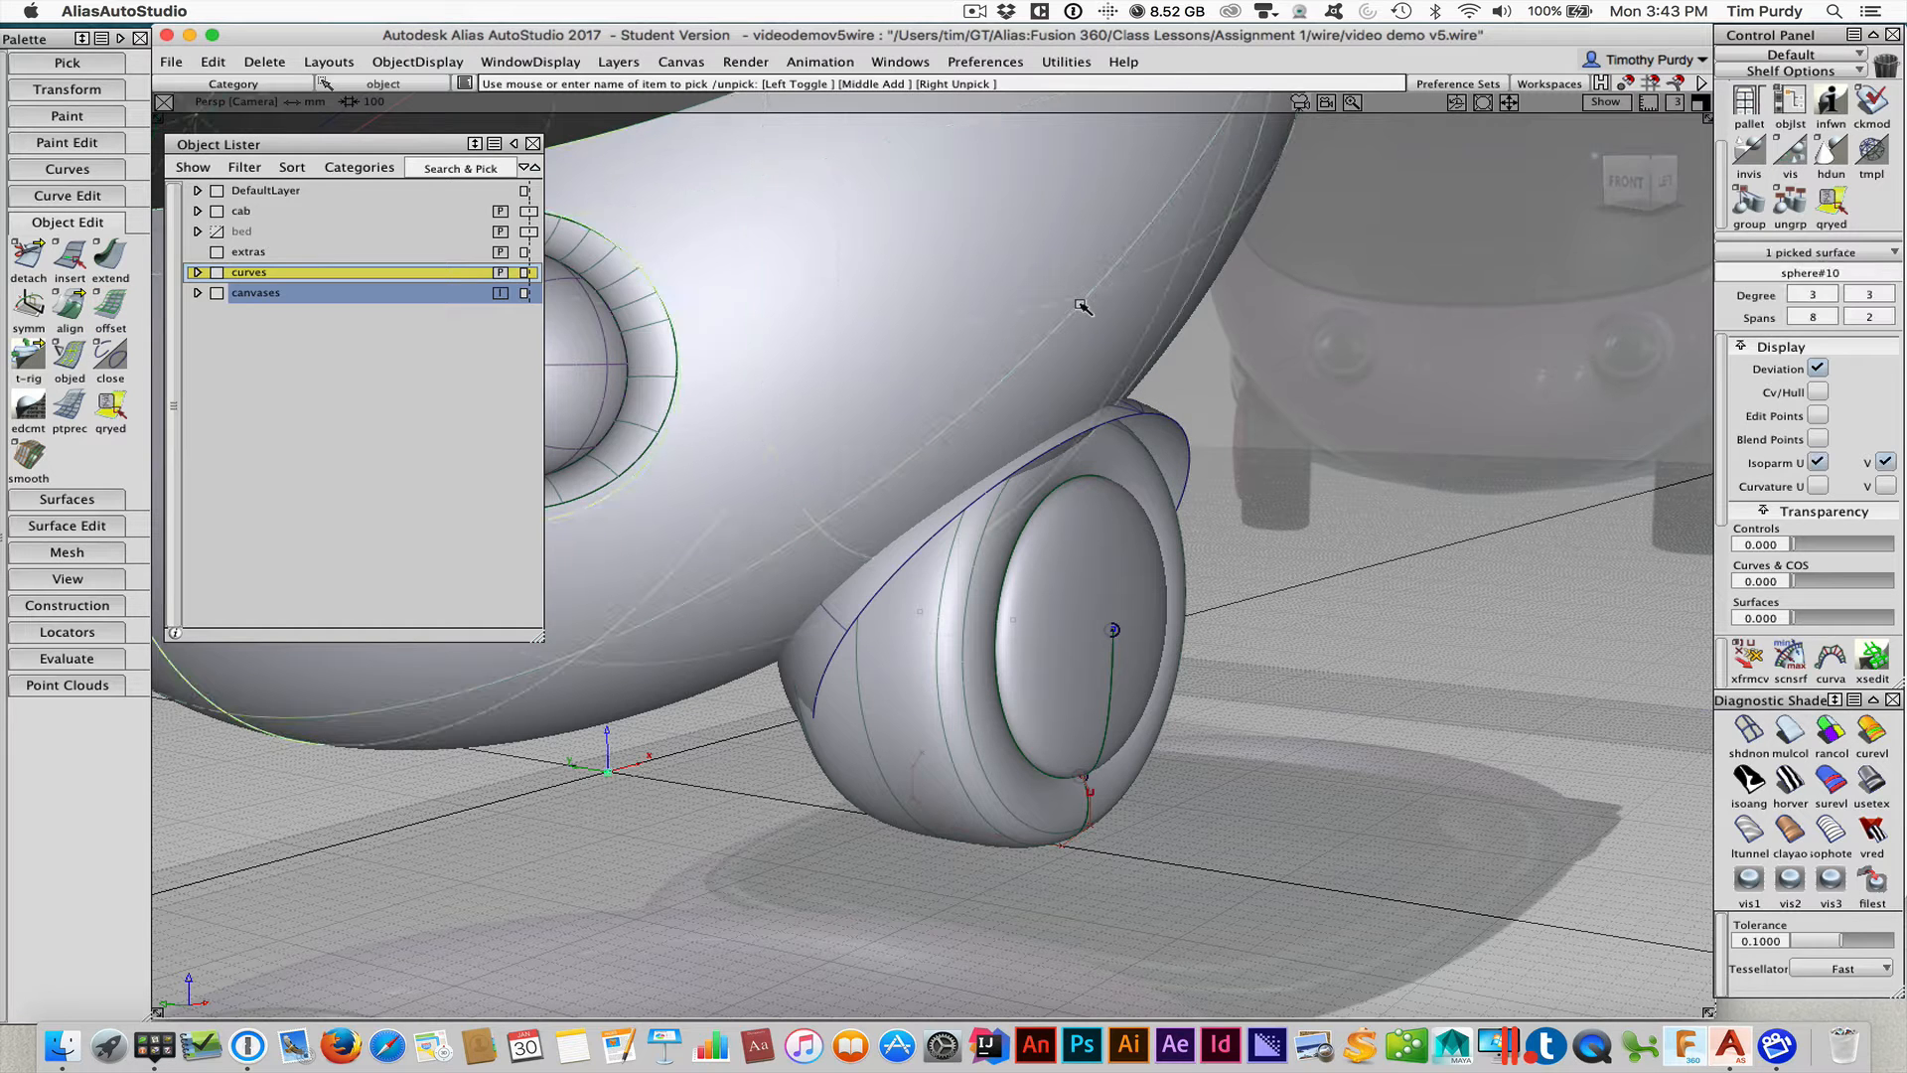
right_click(273, 251)
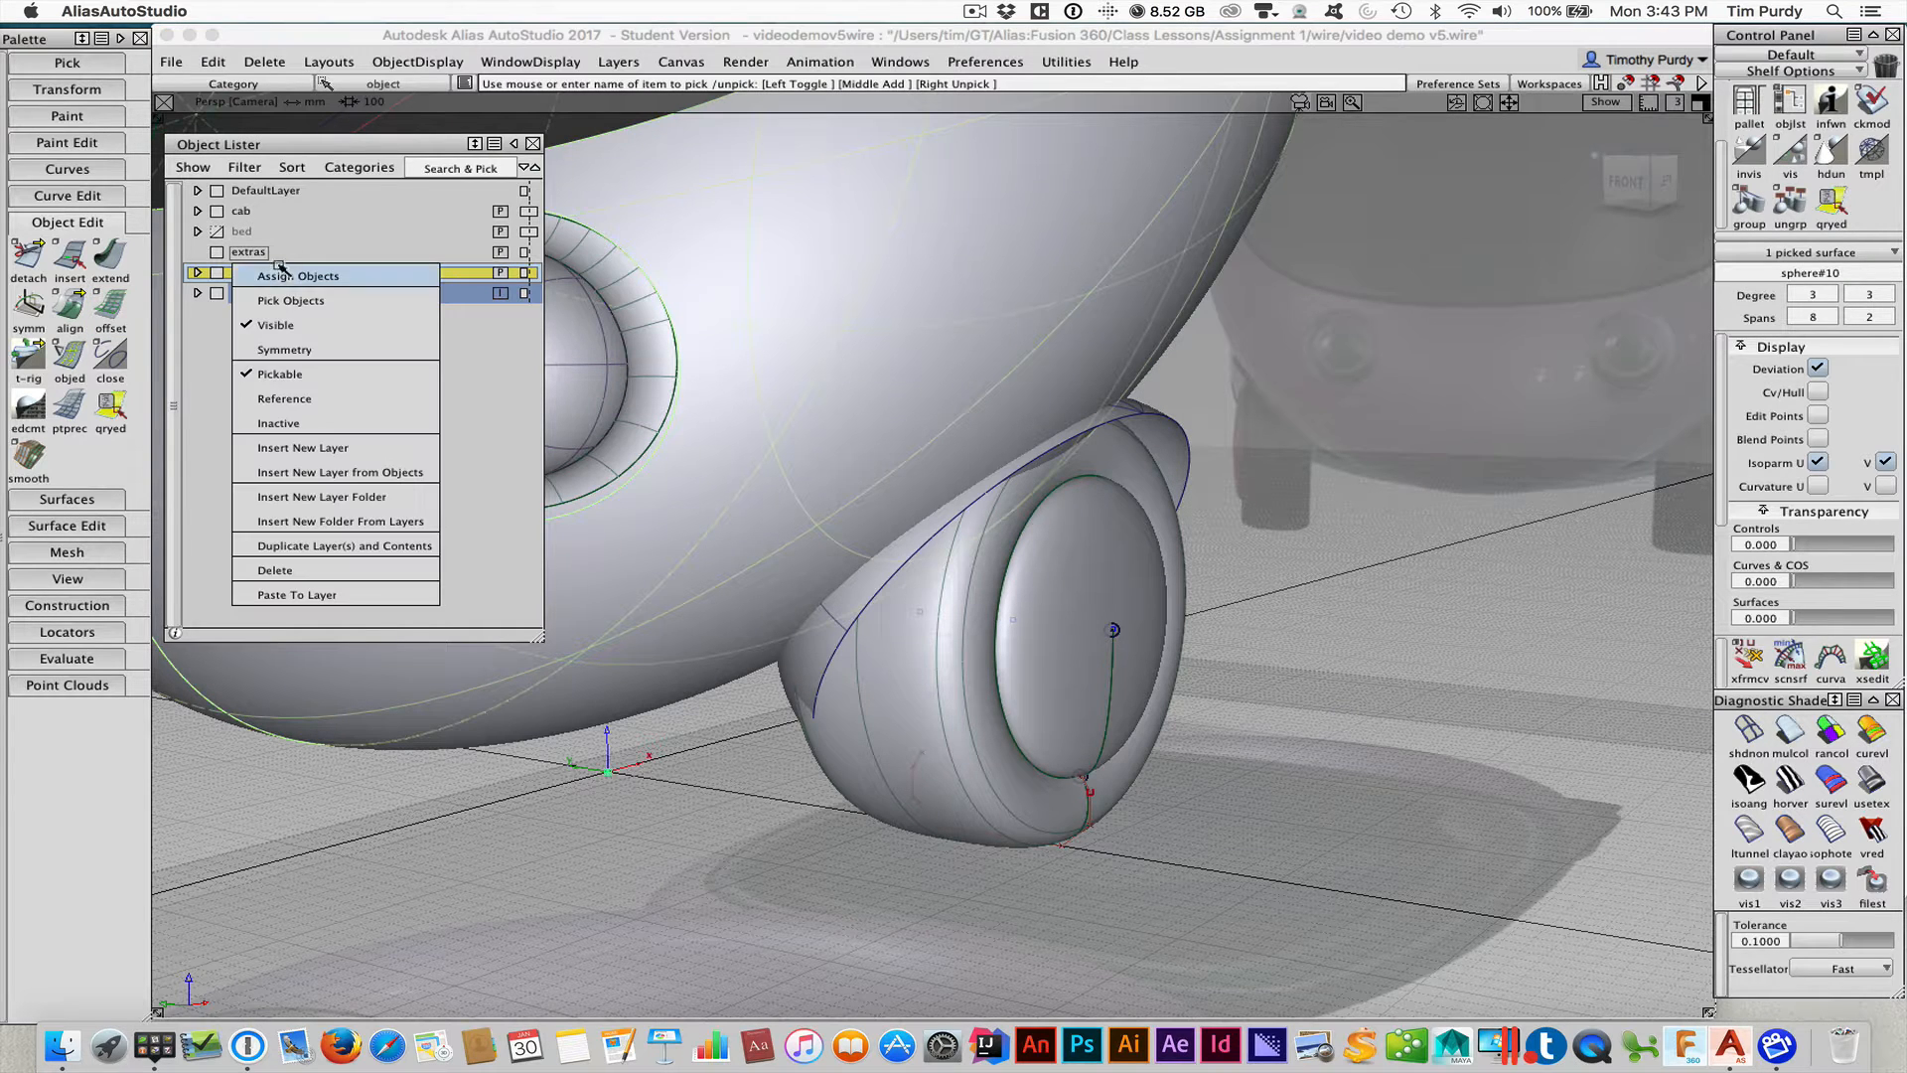
left_click(279, 275)
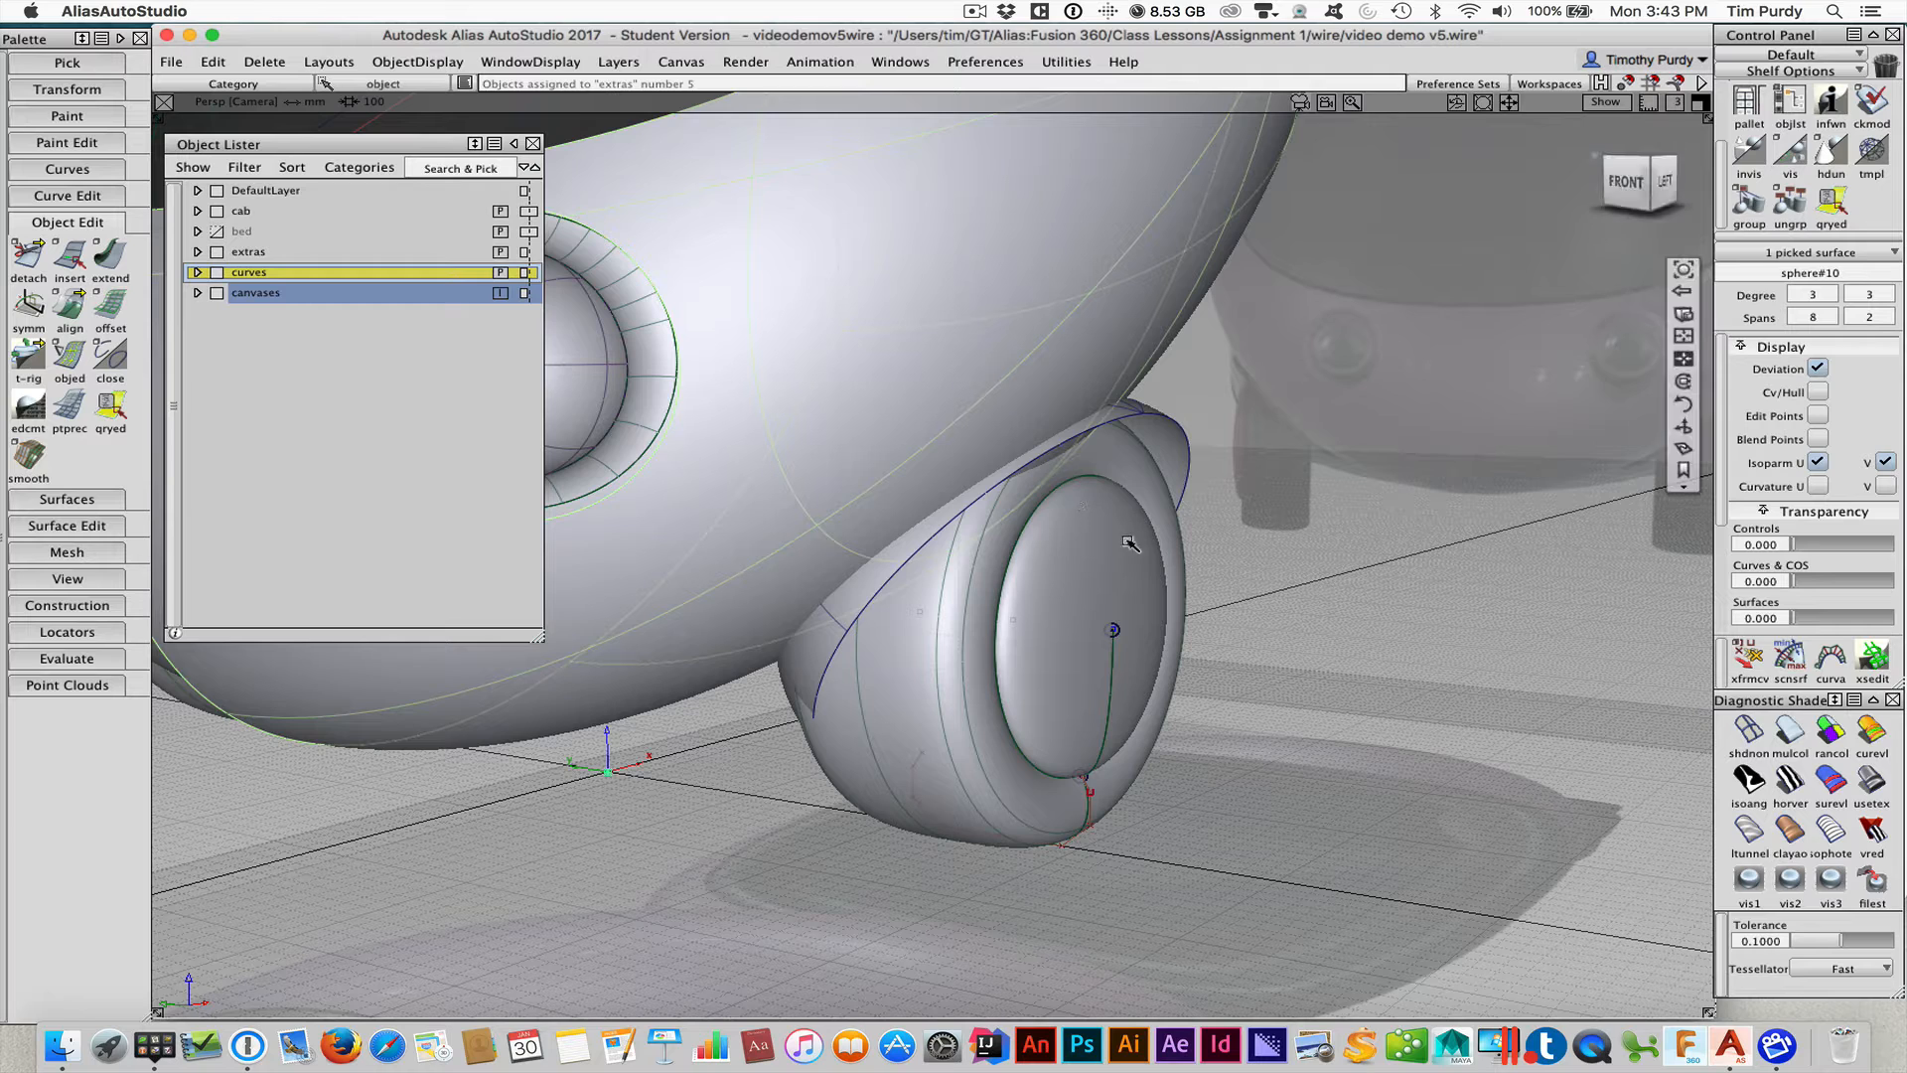
left_click(1255, 584)
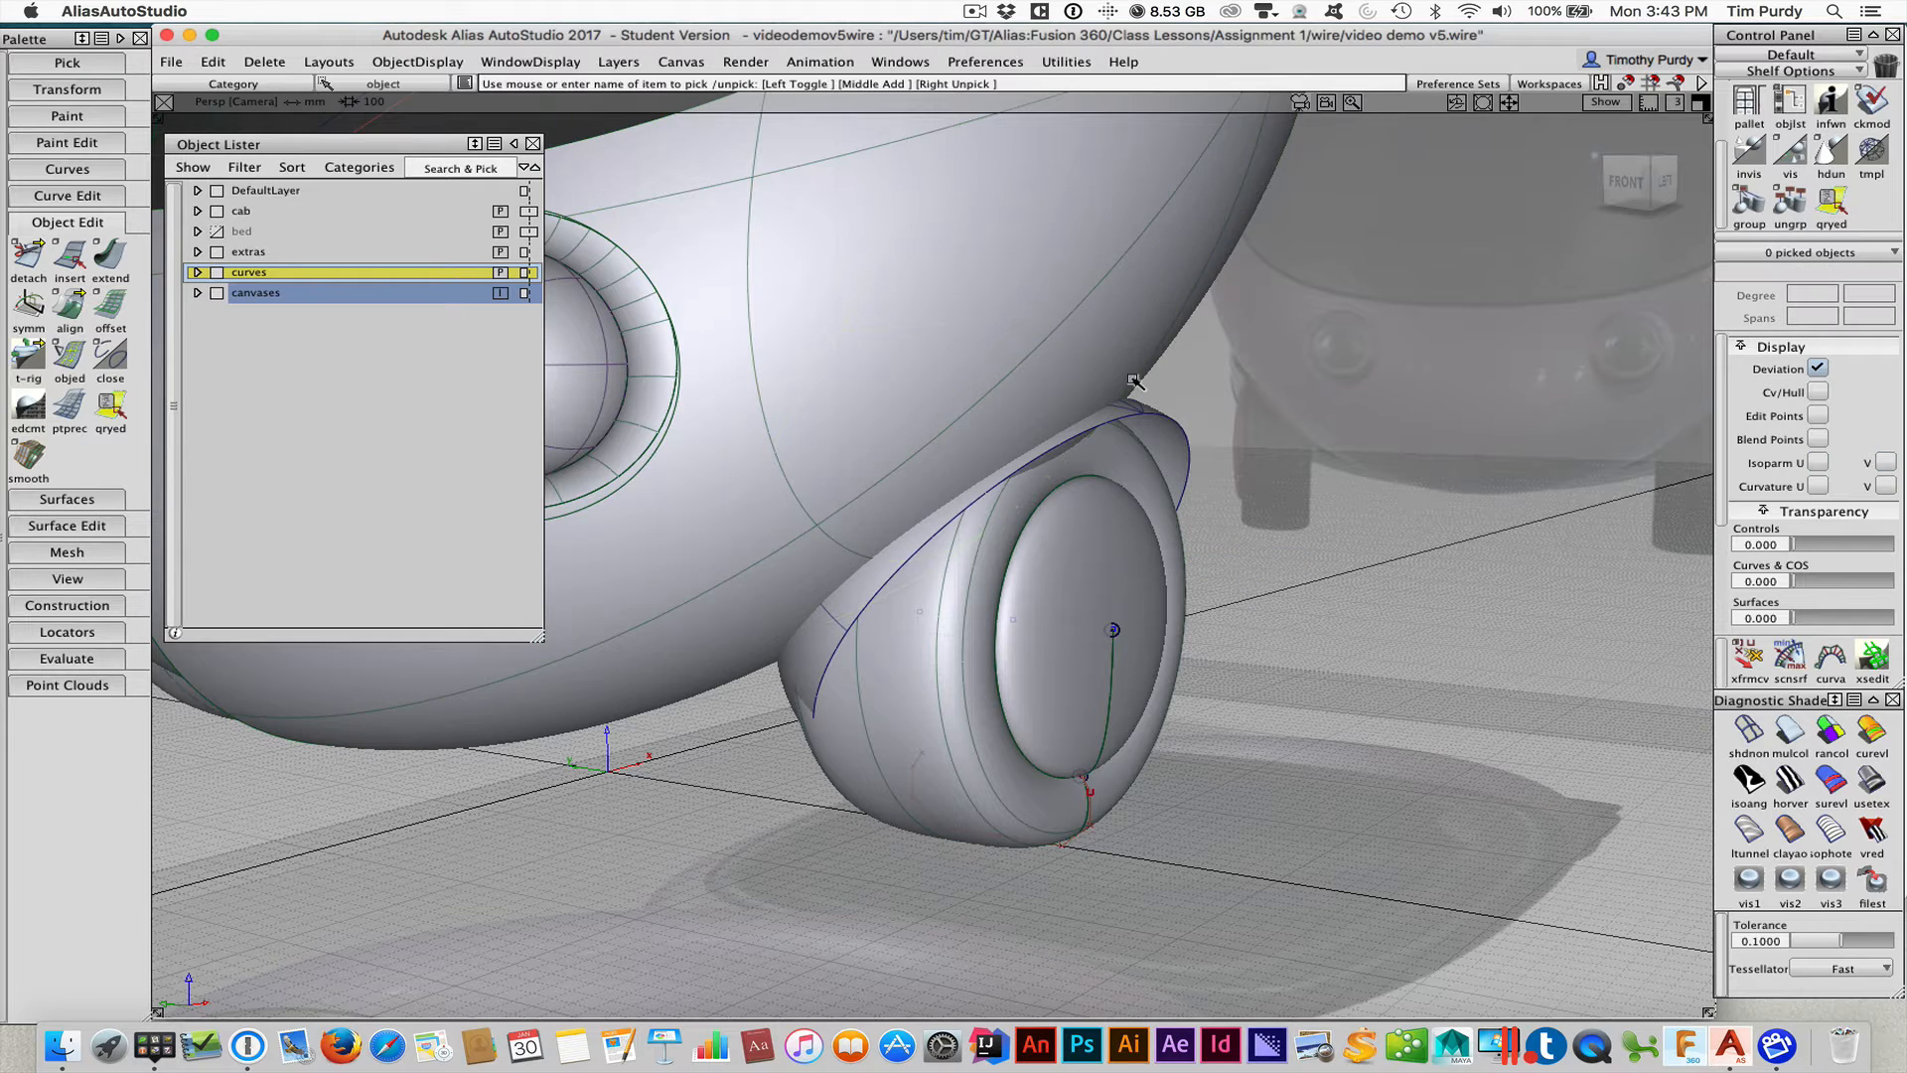
Intersect the offset cab surface with the half-sphere wheel arch to create curves on surface where they meet
left_click(68, 221)
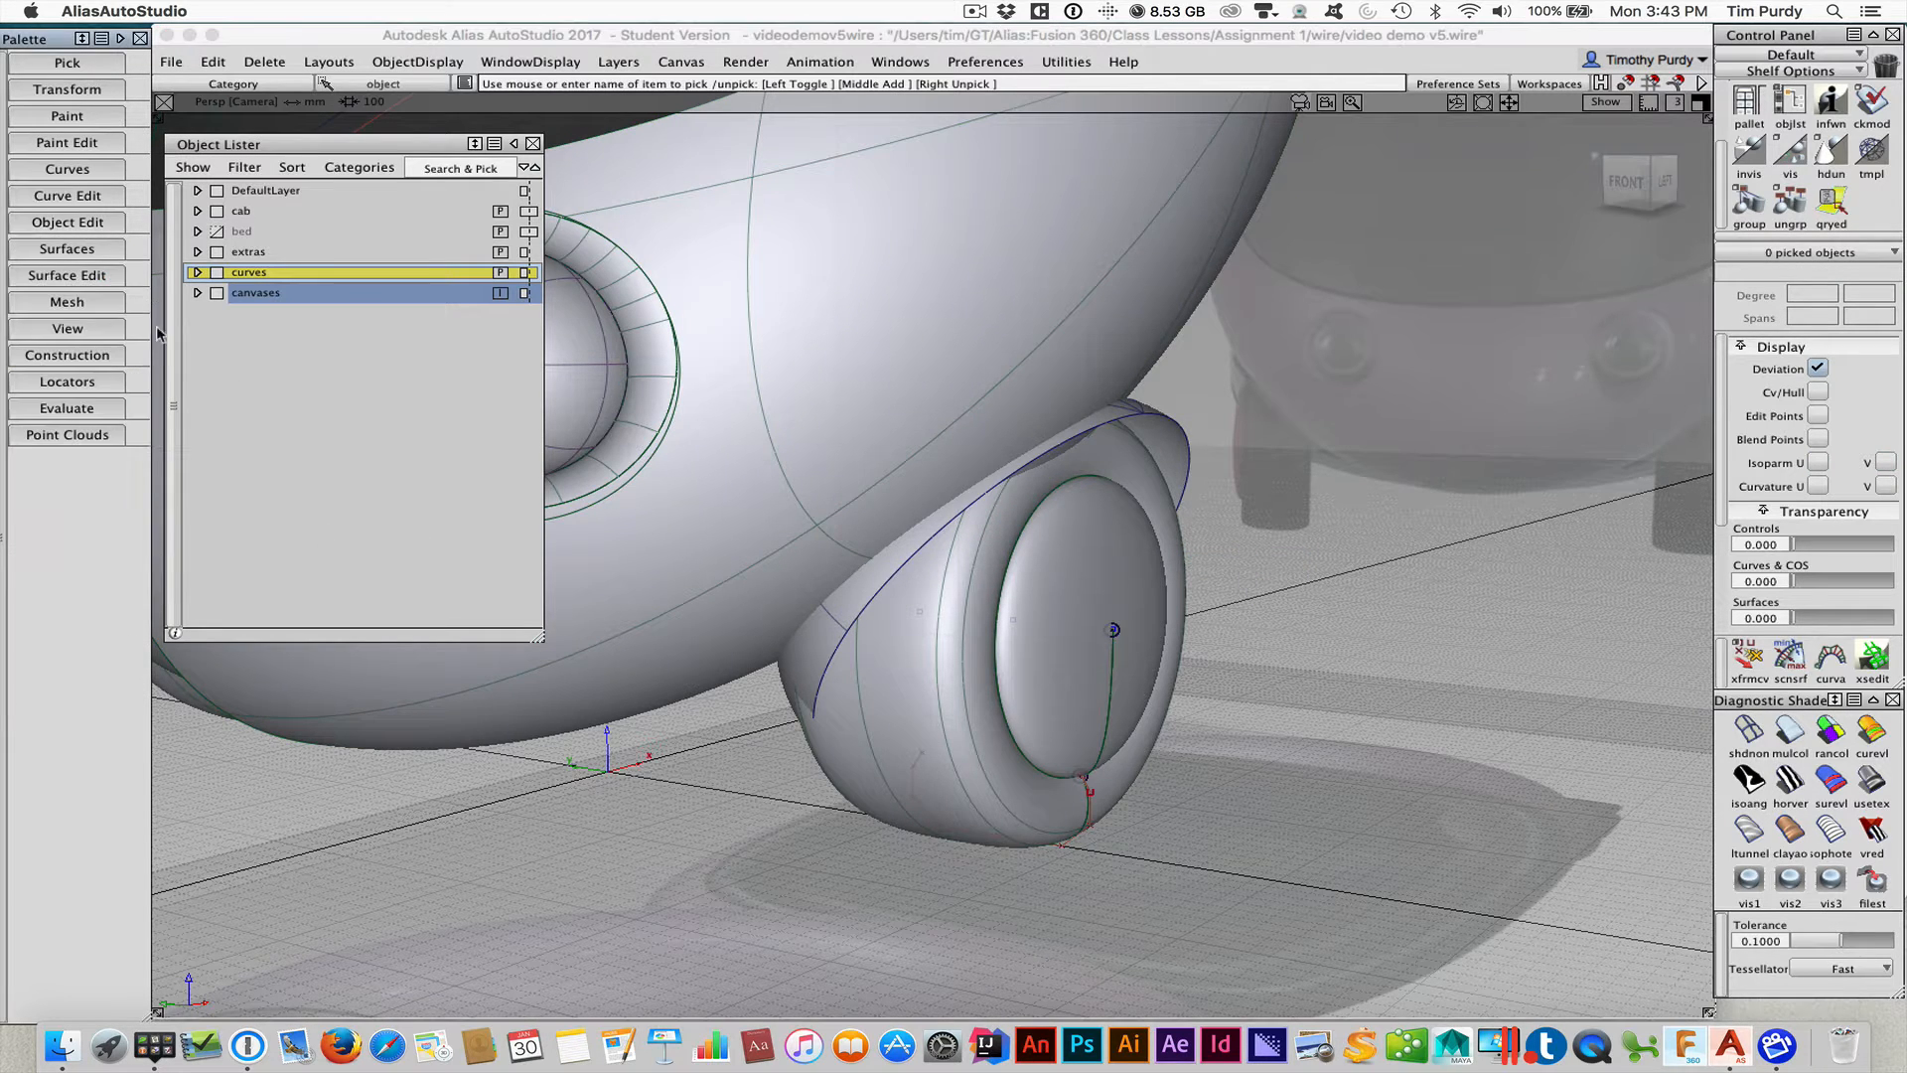
left_click(84, 278)
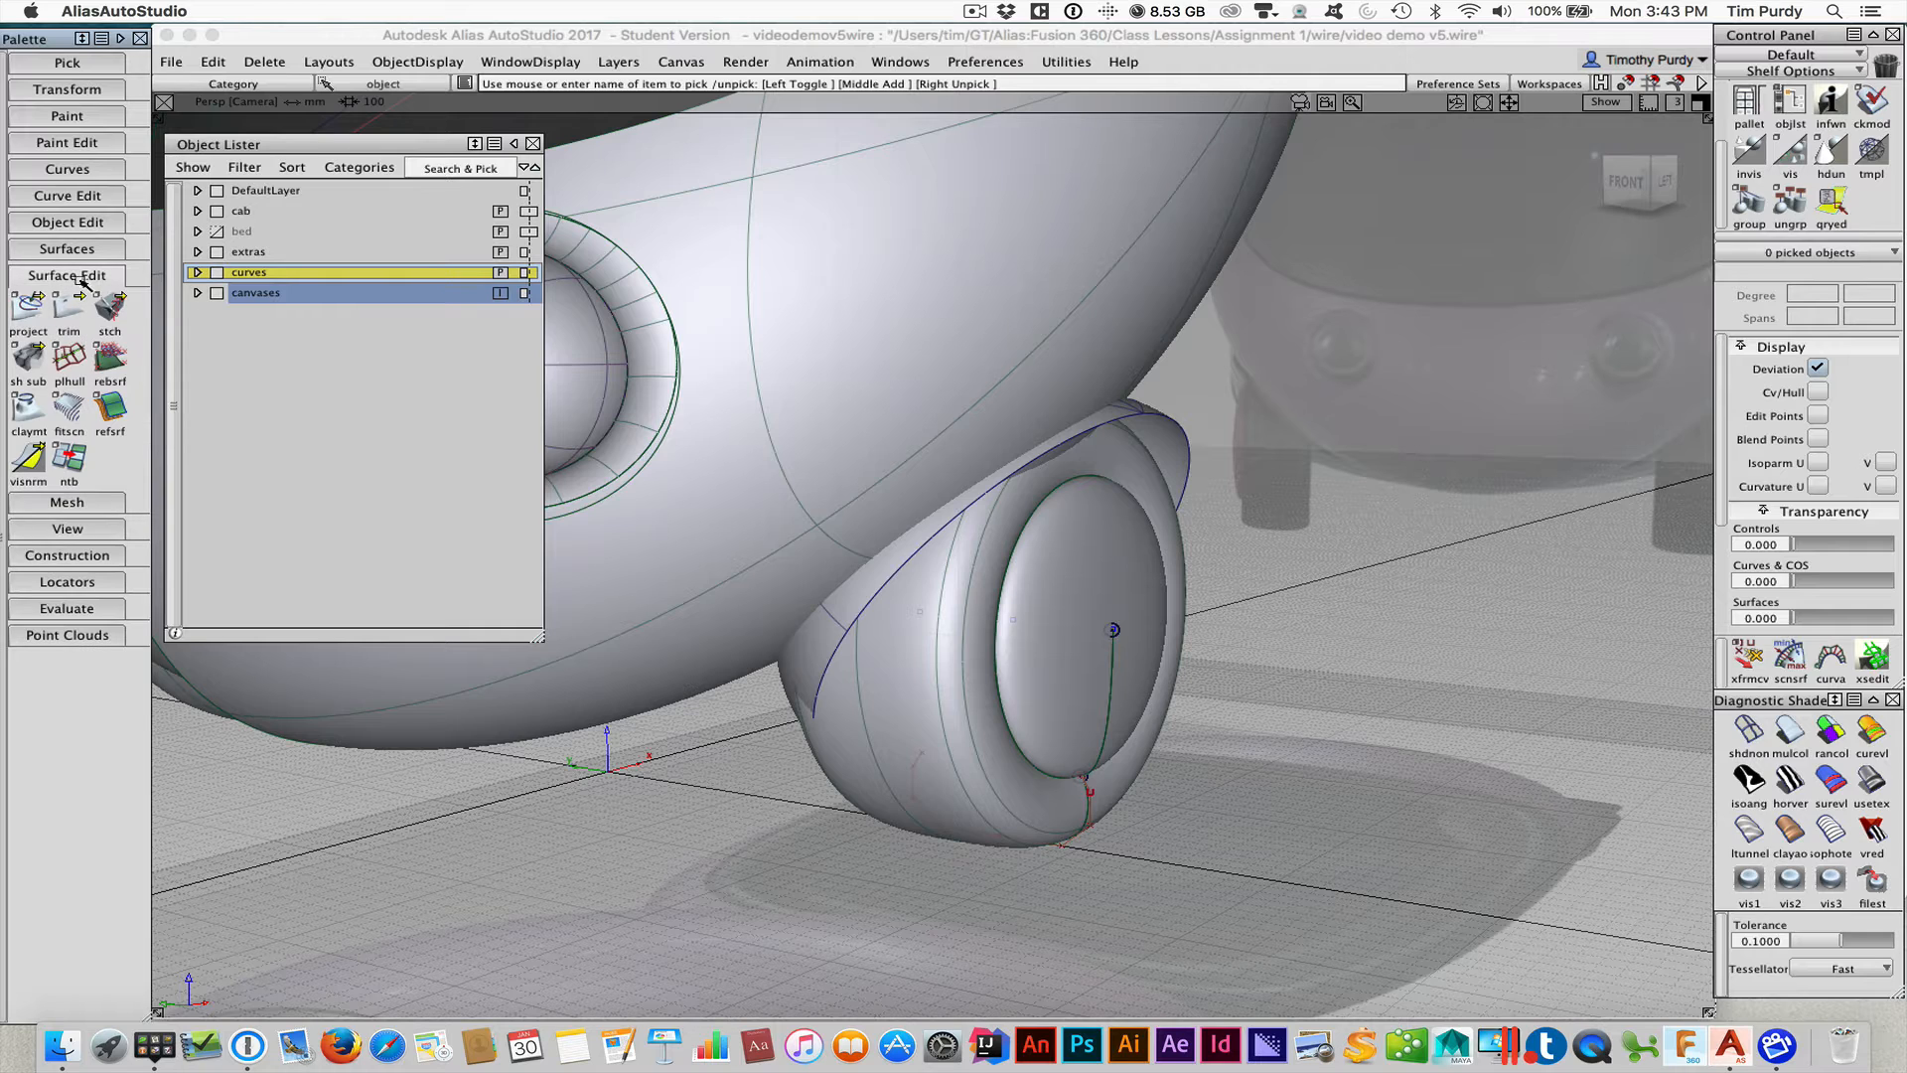
right_click(83, 278)
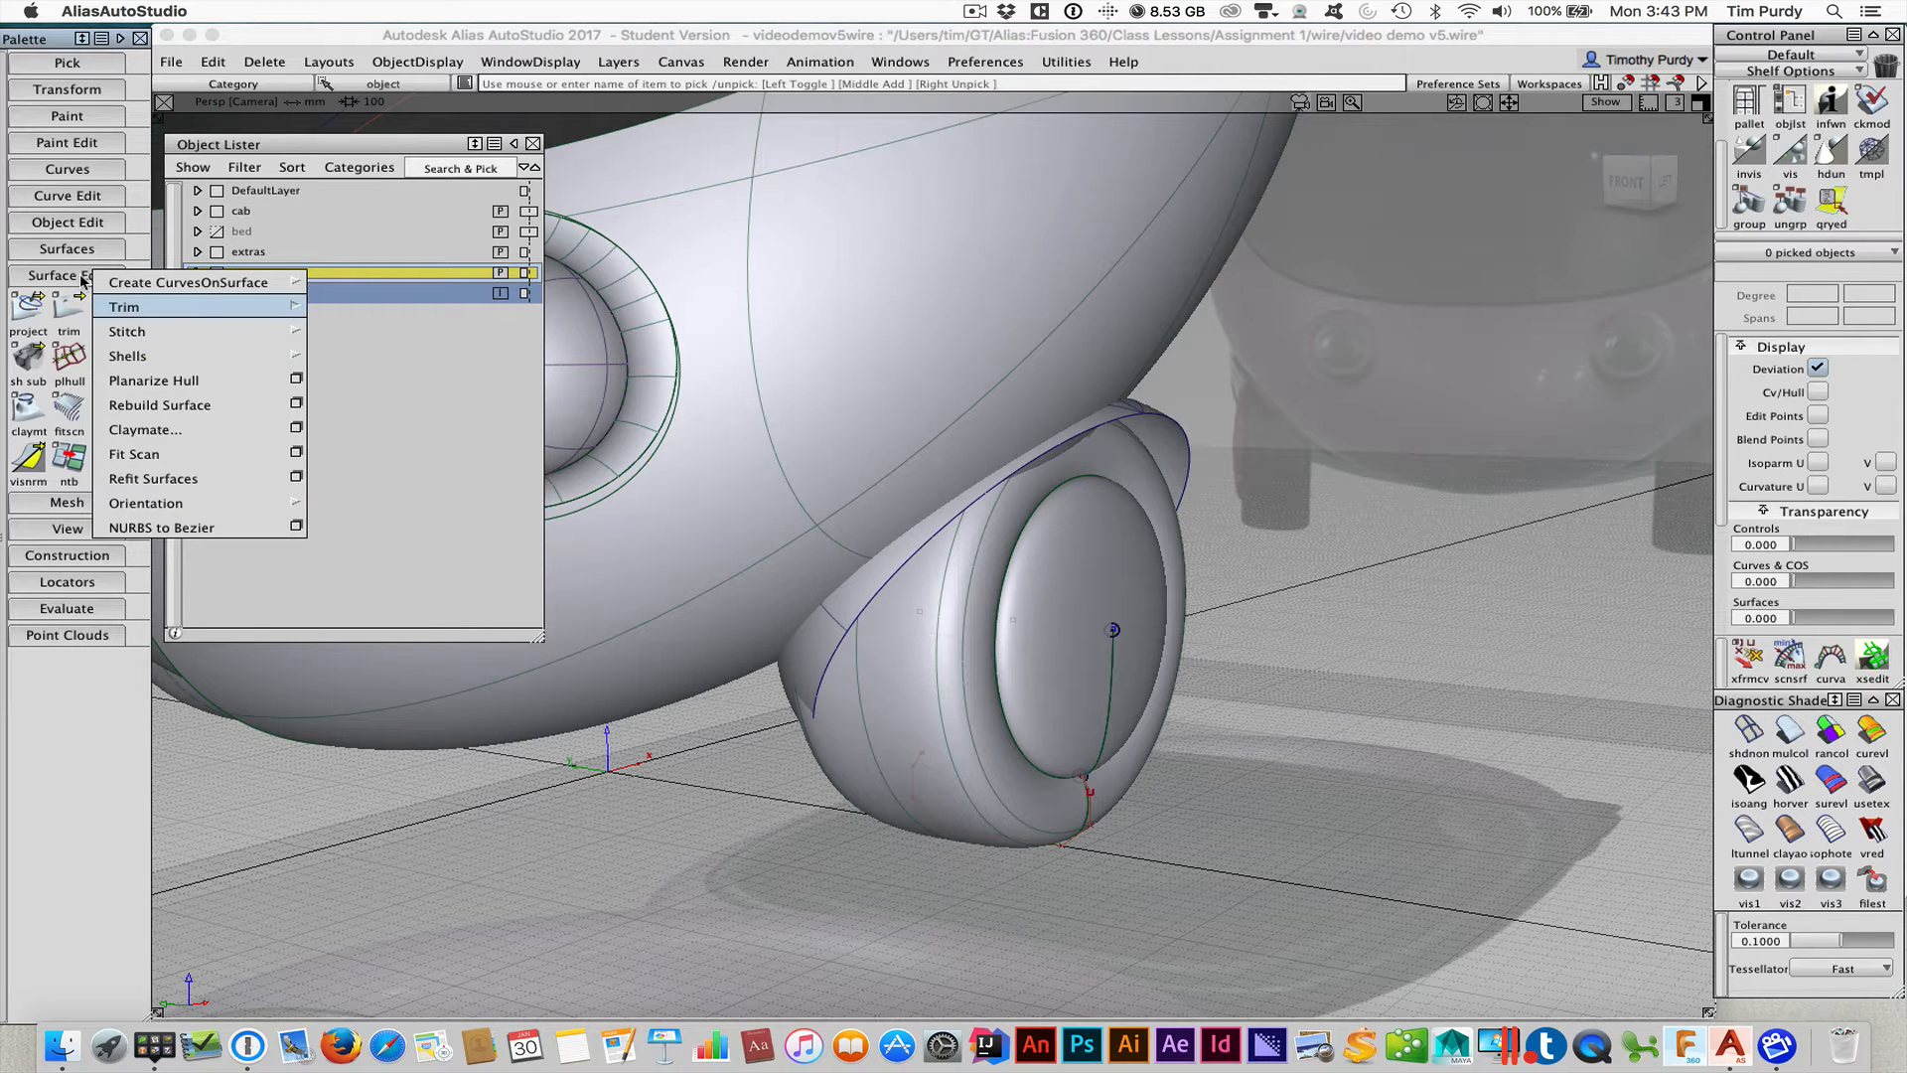
mouse_move(128, 280)
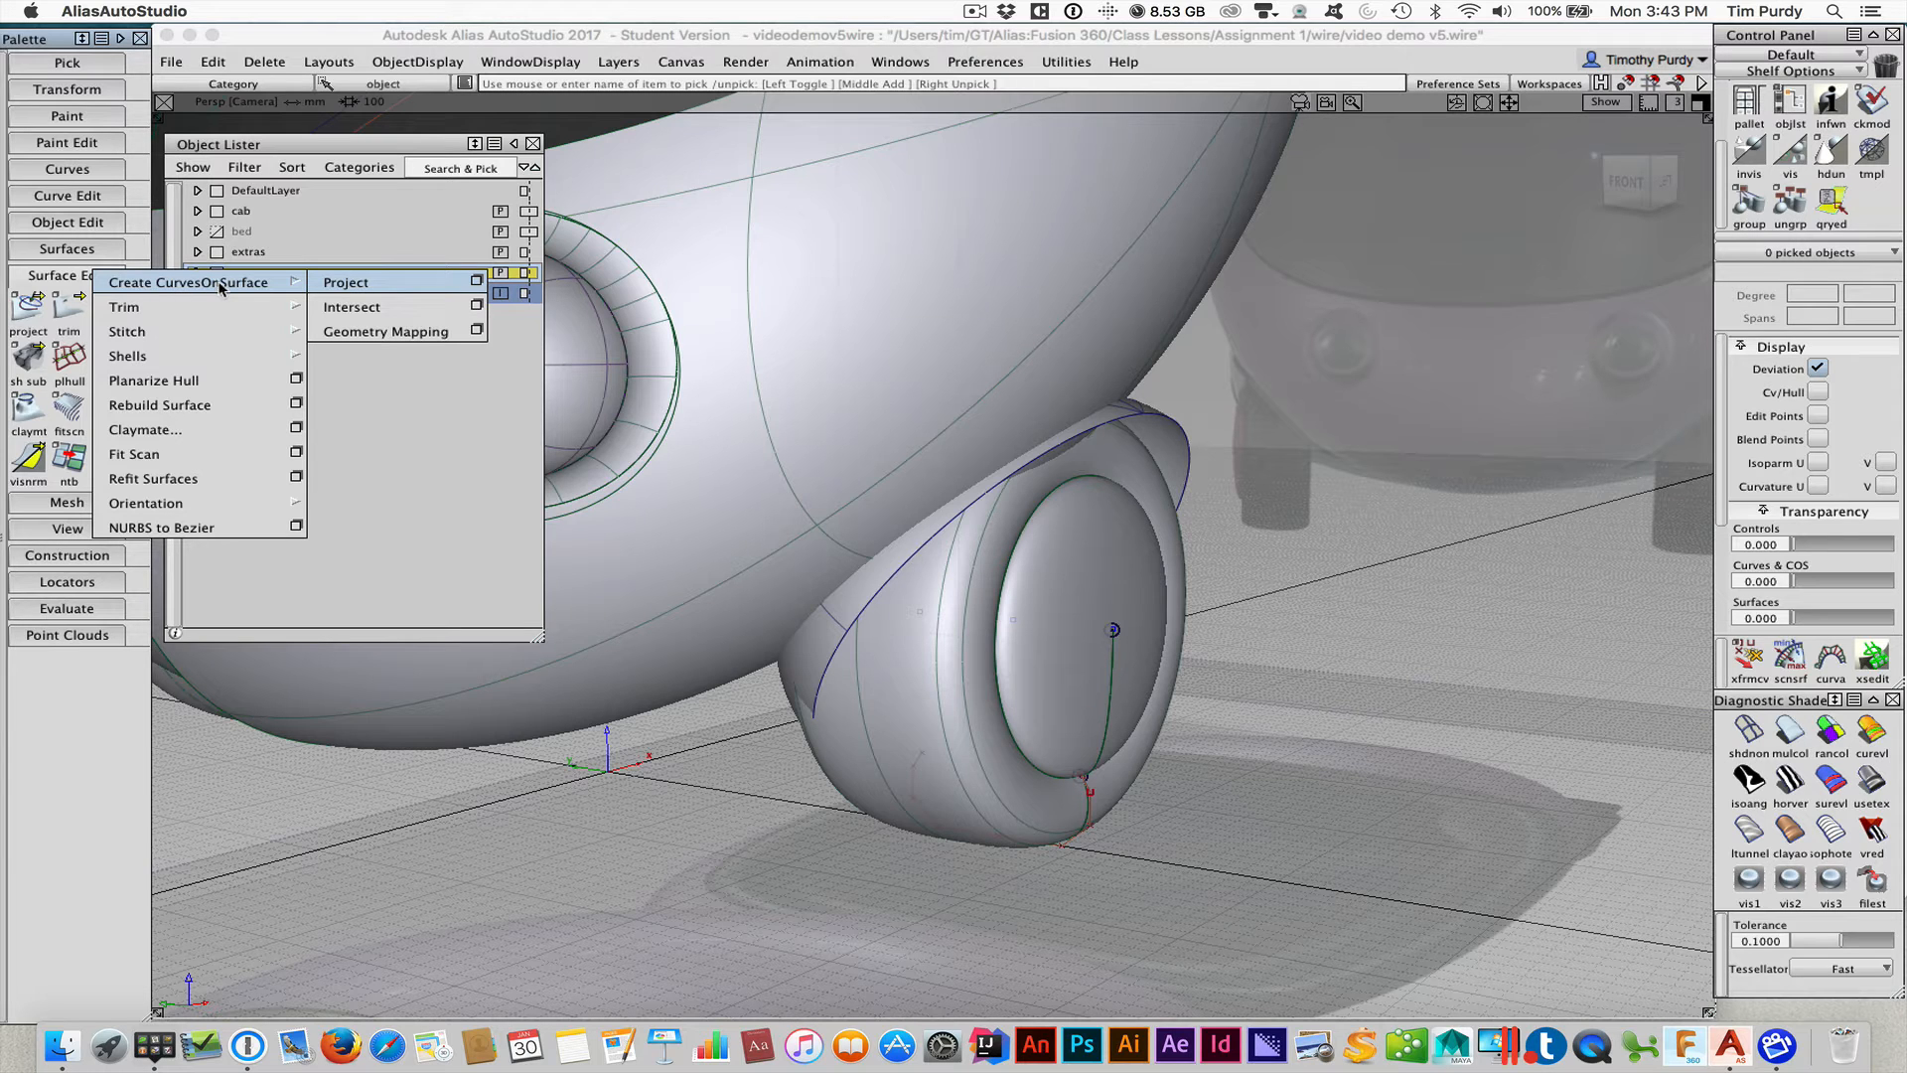
left_click(369, 308)
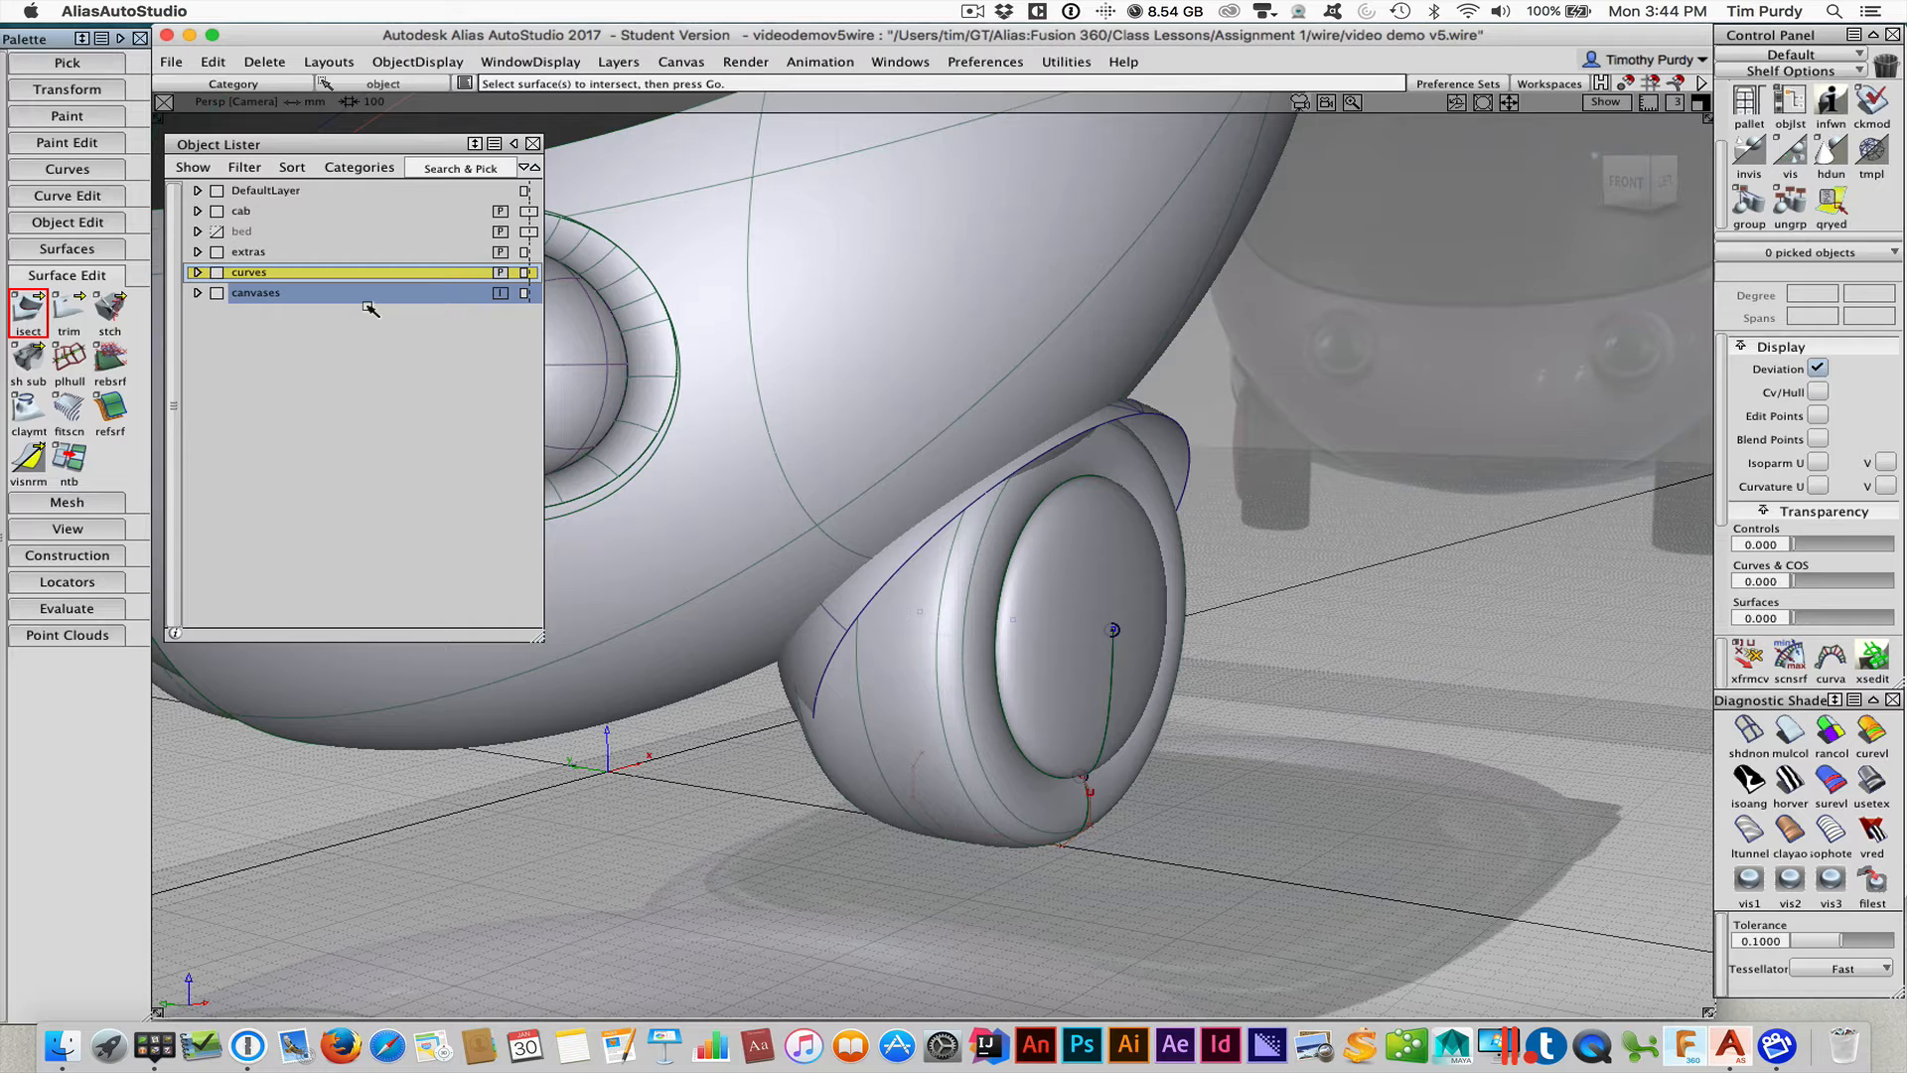
left_click(1098, 288)
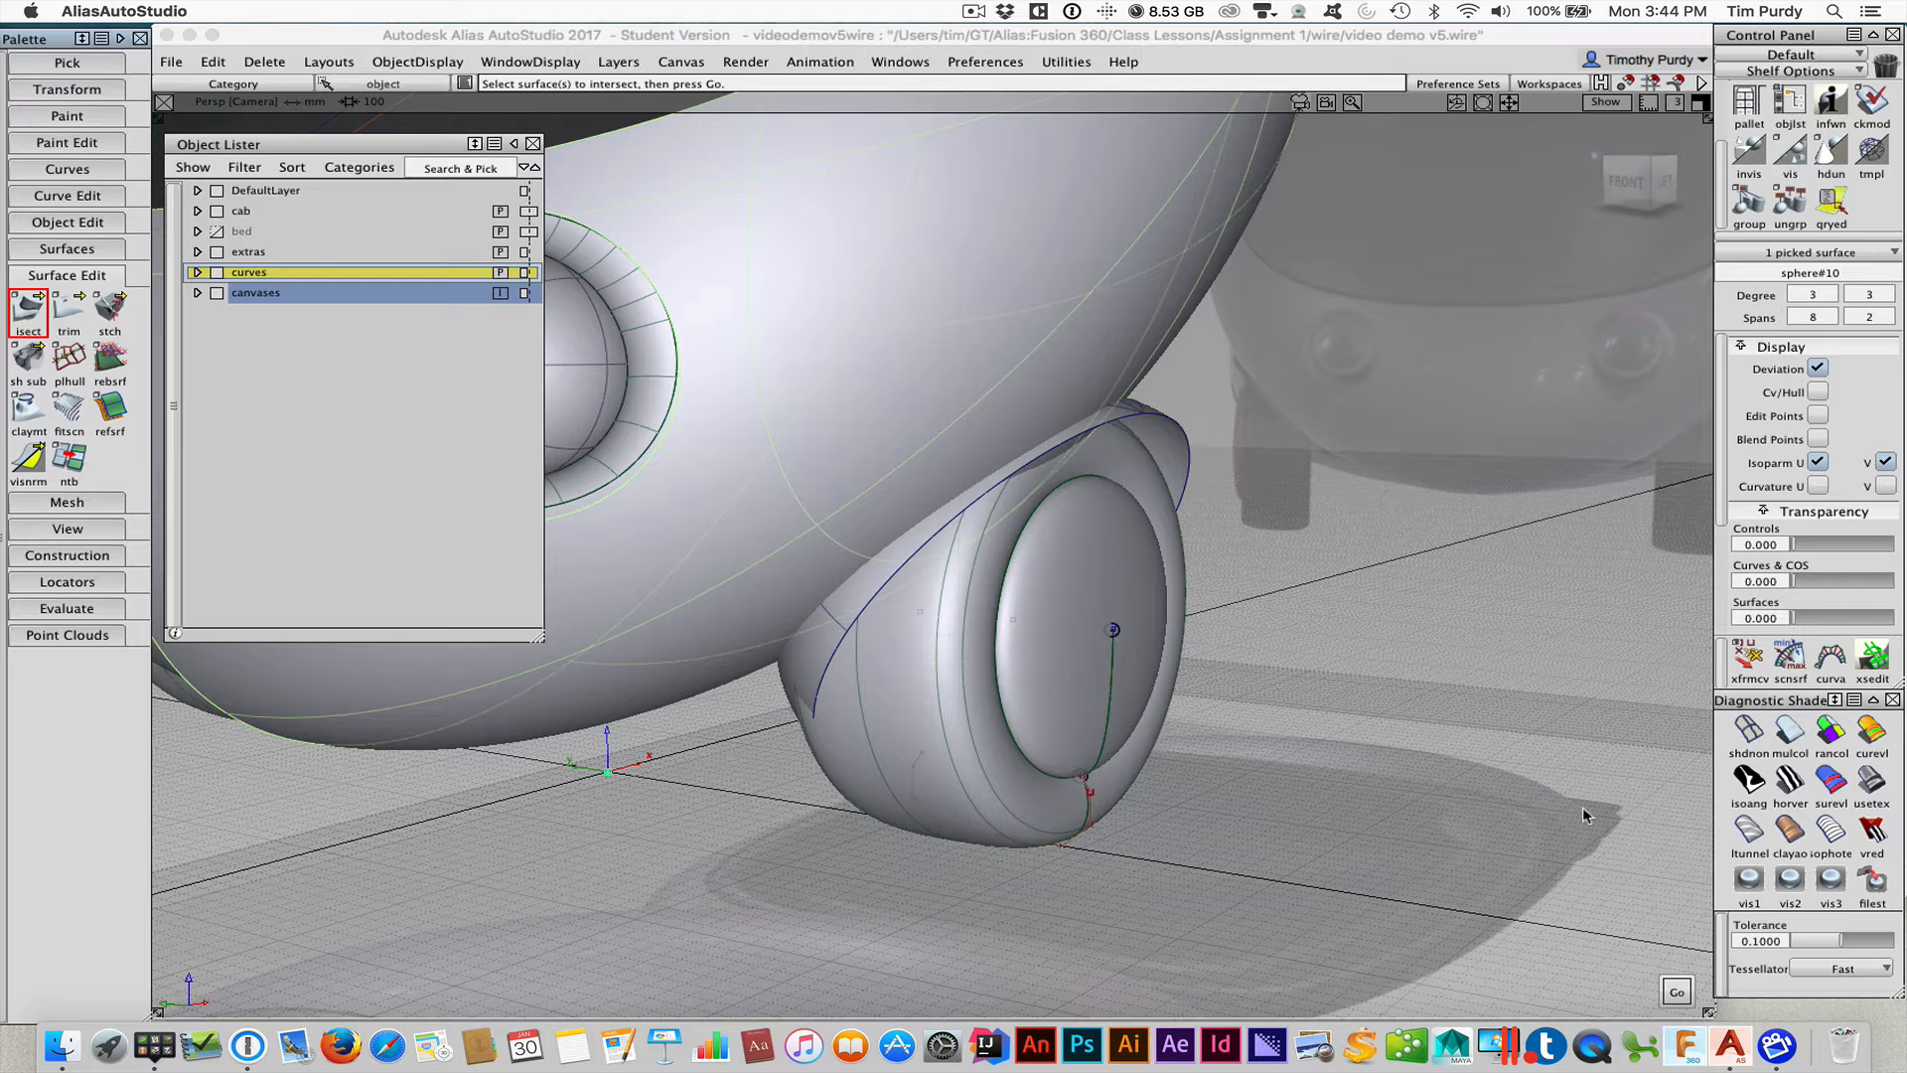
left_click(1677, 992)
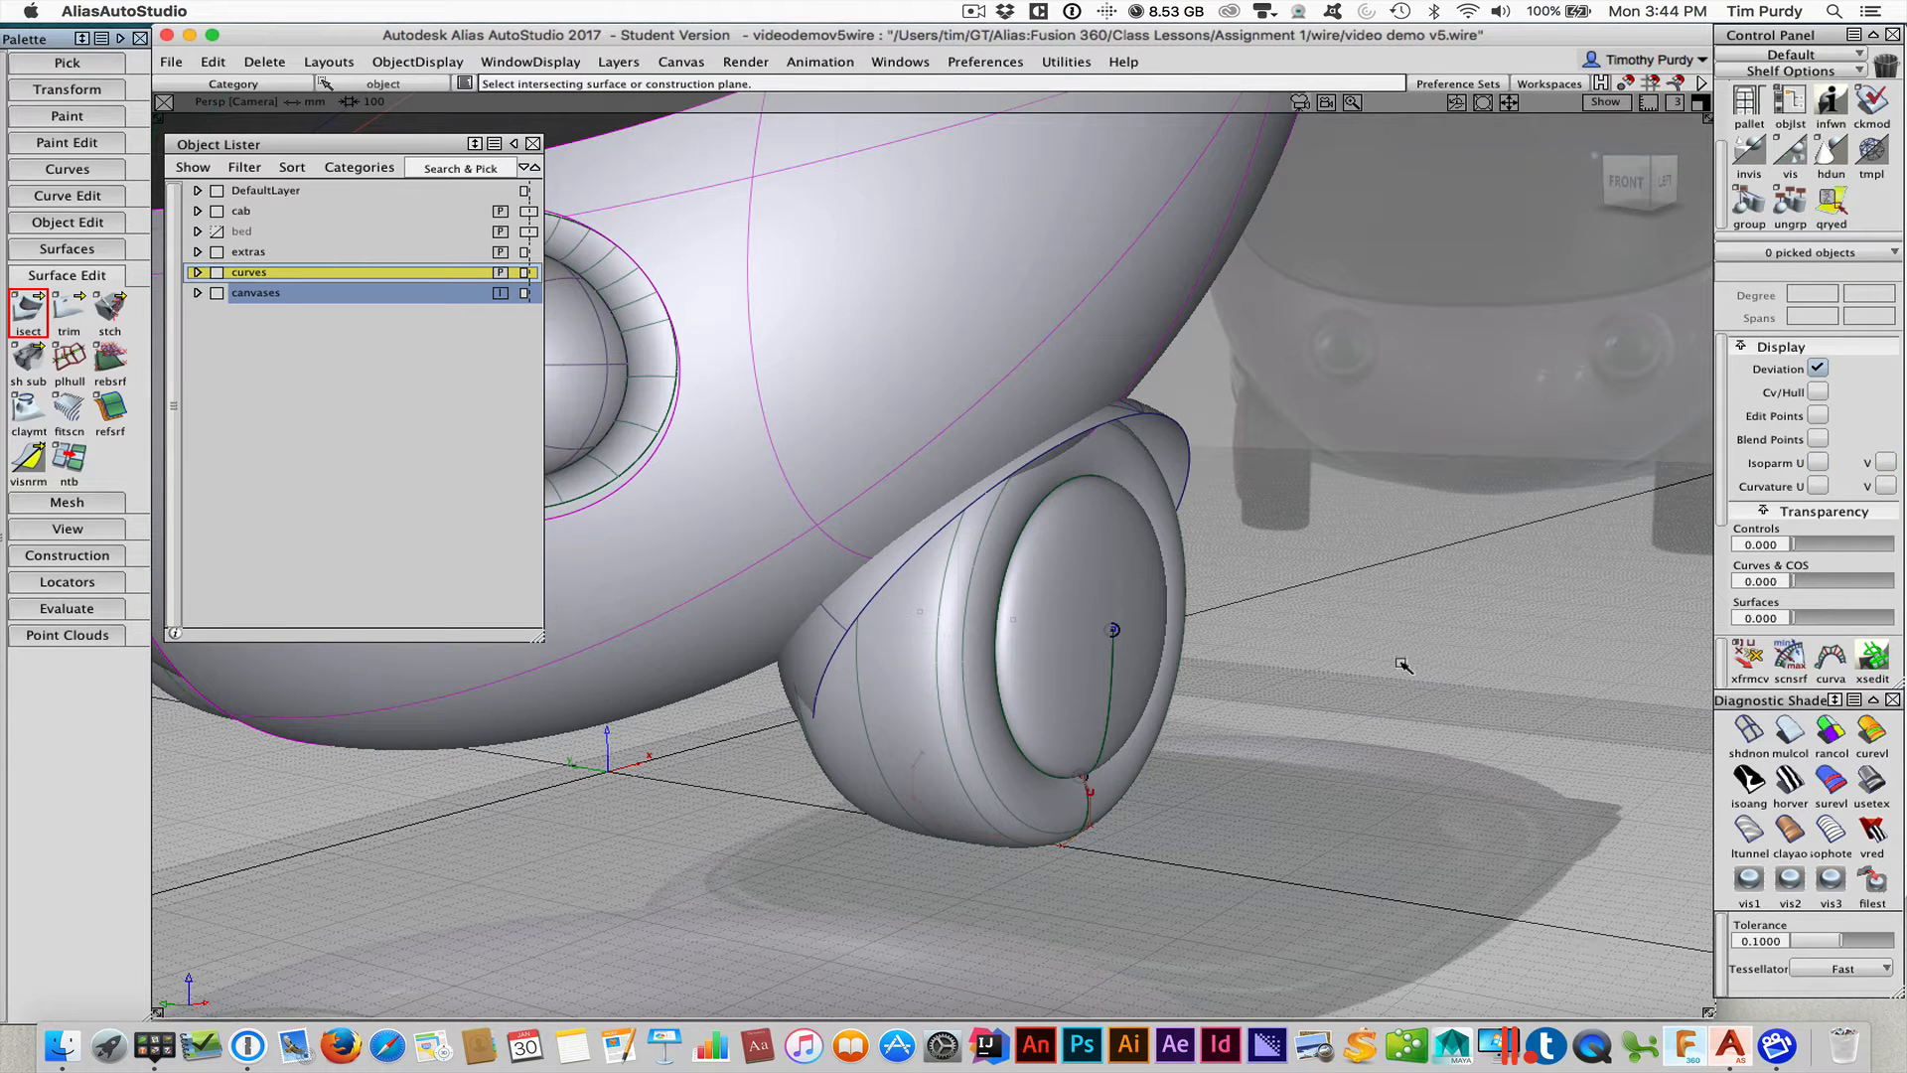
left_click(1180, 427)
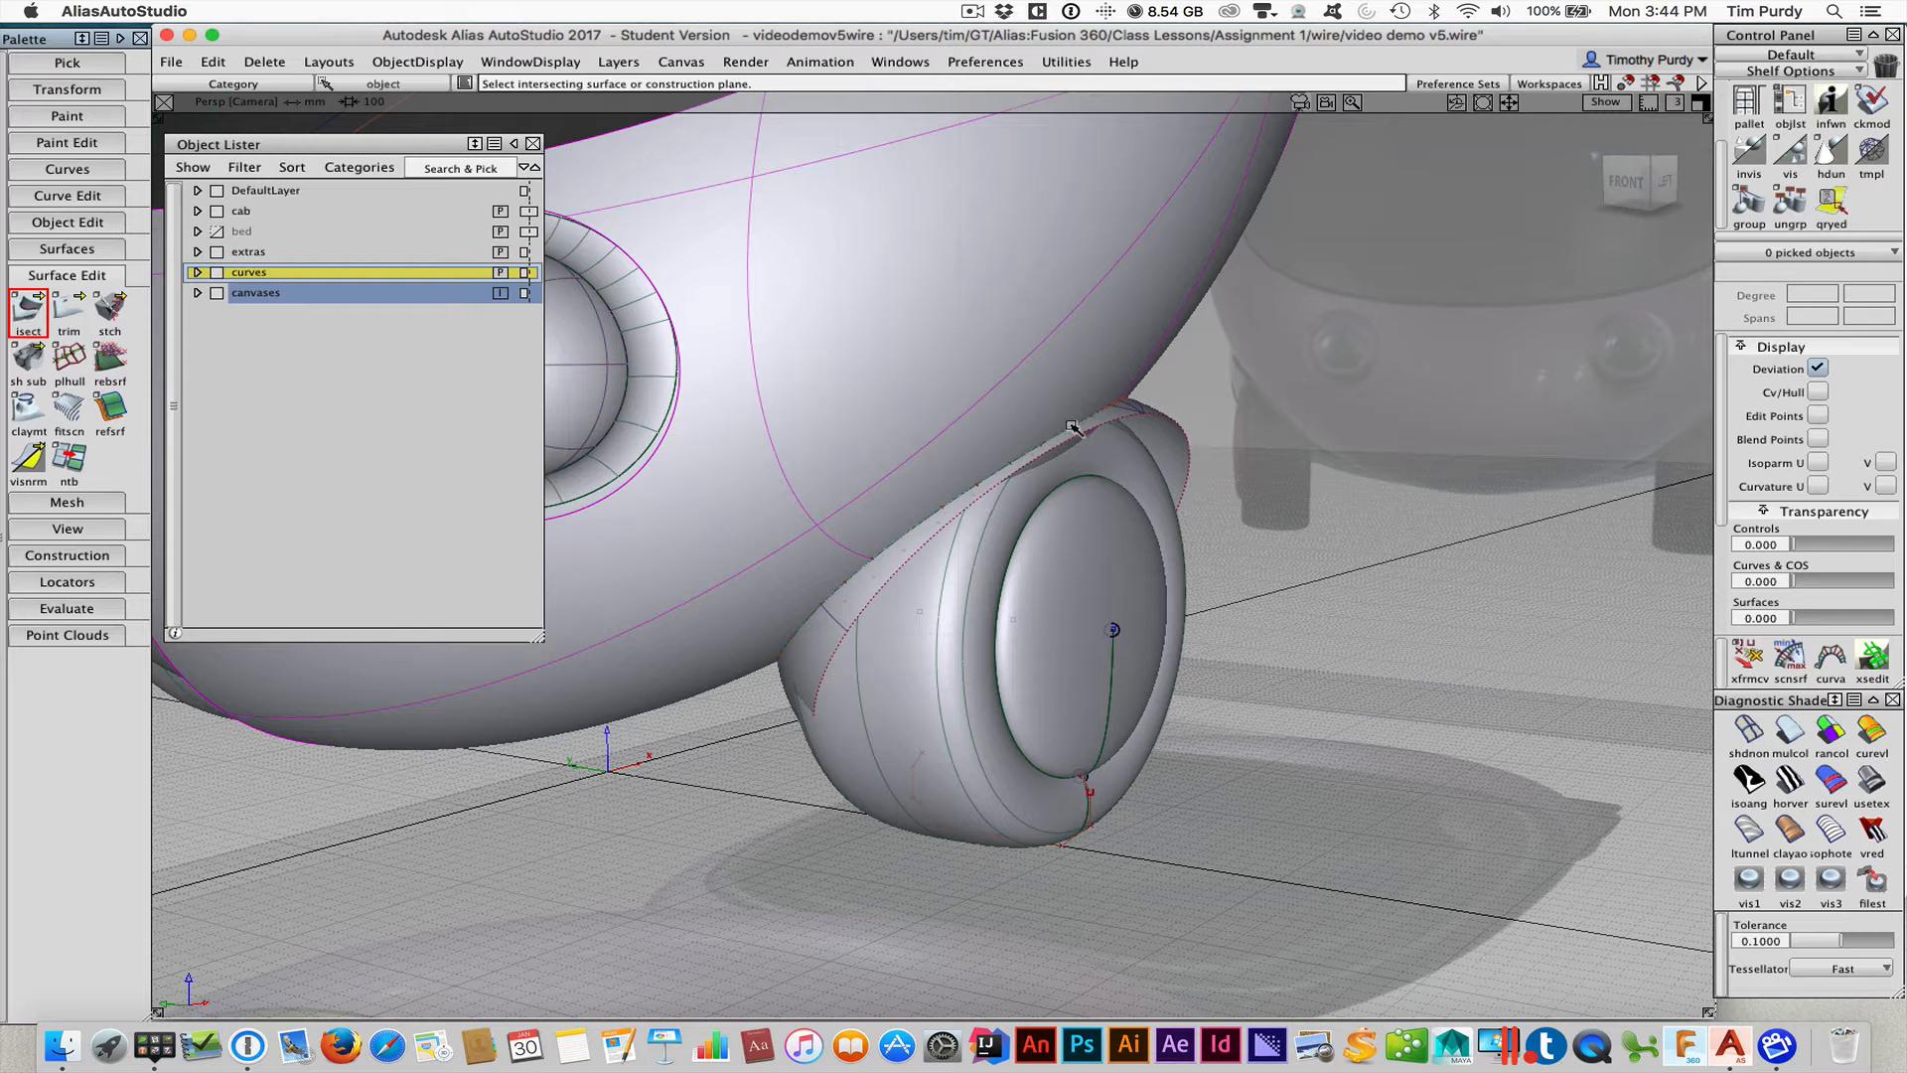
Clear the selection and pick the new intersection curves on surface to examine where the wheel arch meets the offset cab
left_click(941, 595, "ctrl+shift")
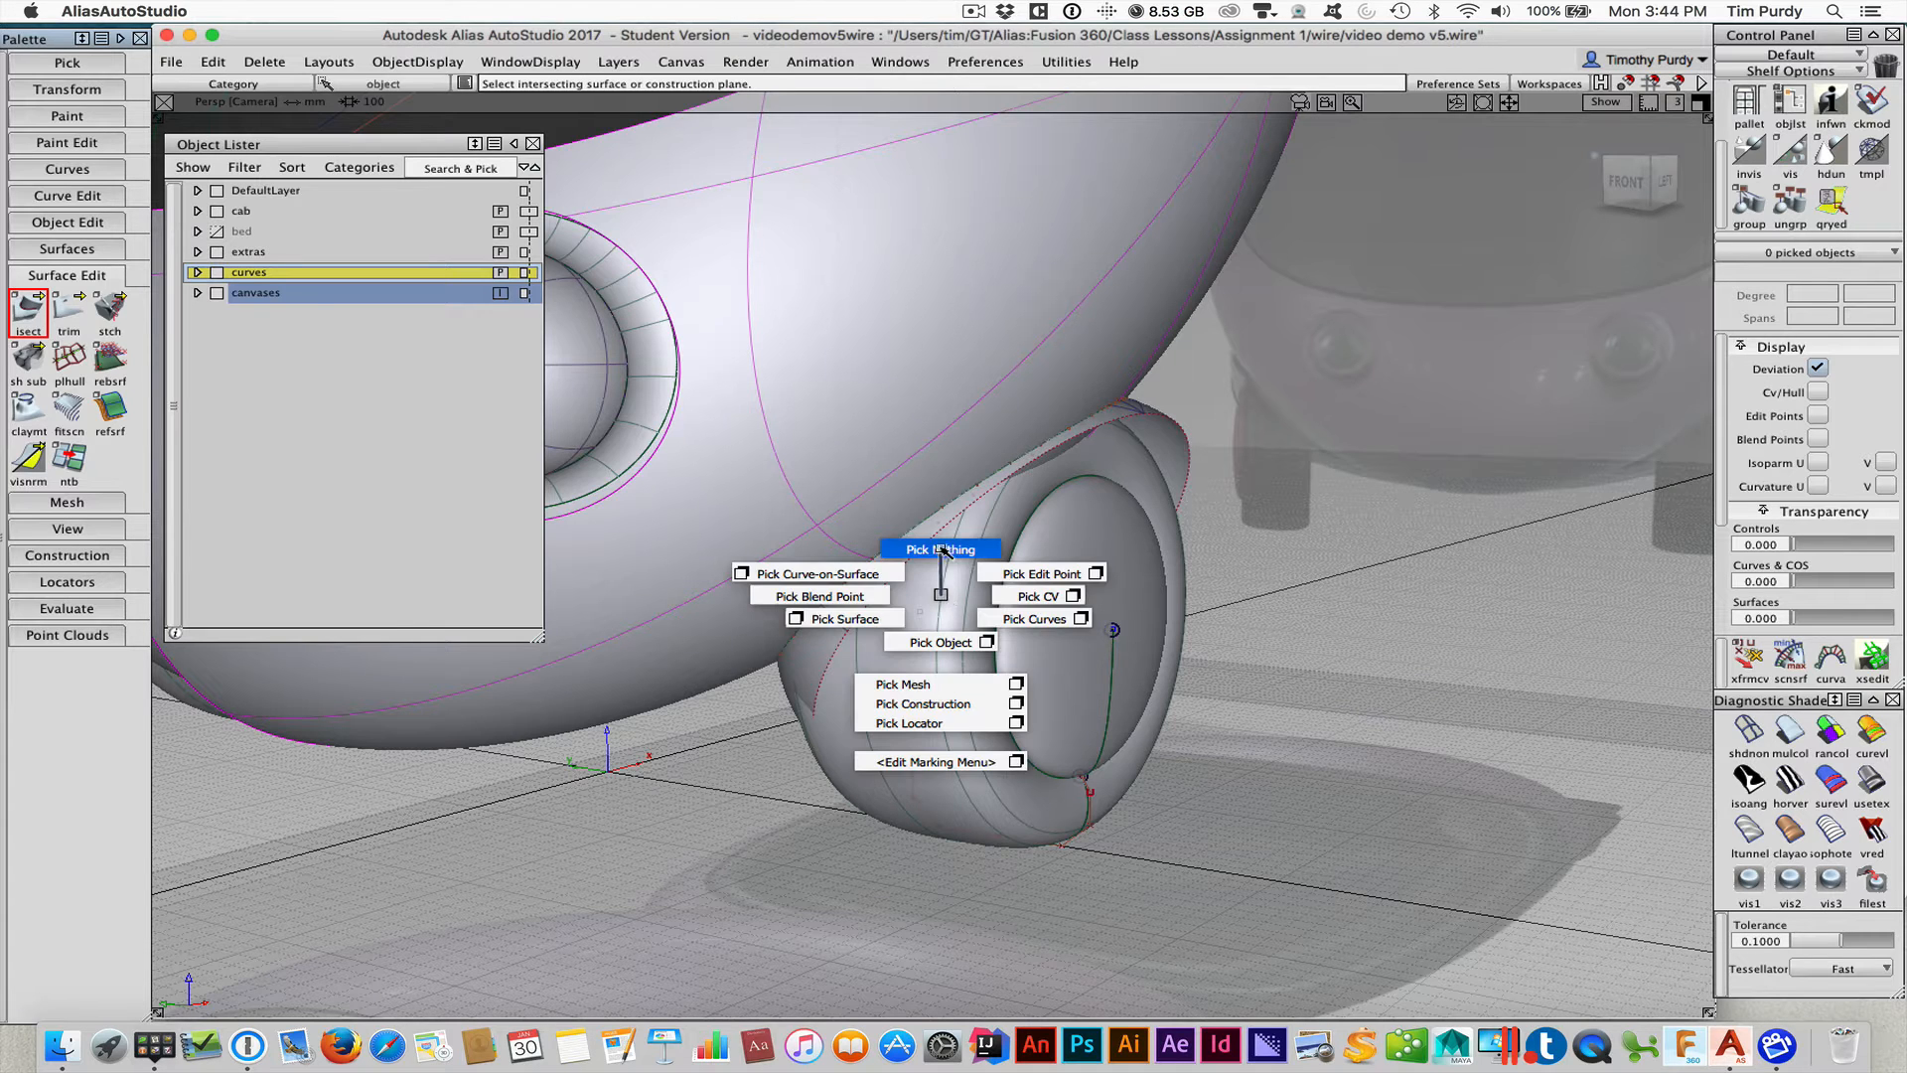
left_click(940, 549)
left_click(938, 534, "ctrl+shift")
left_click_drag(938, 539, 939, 579, "ctrl+shift")
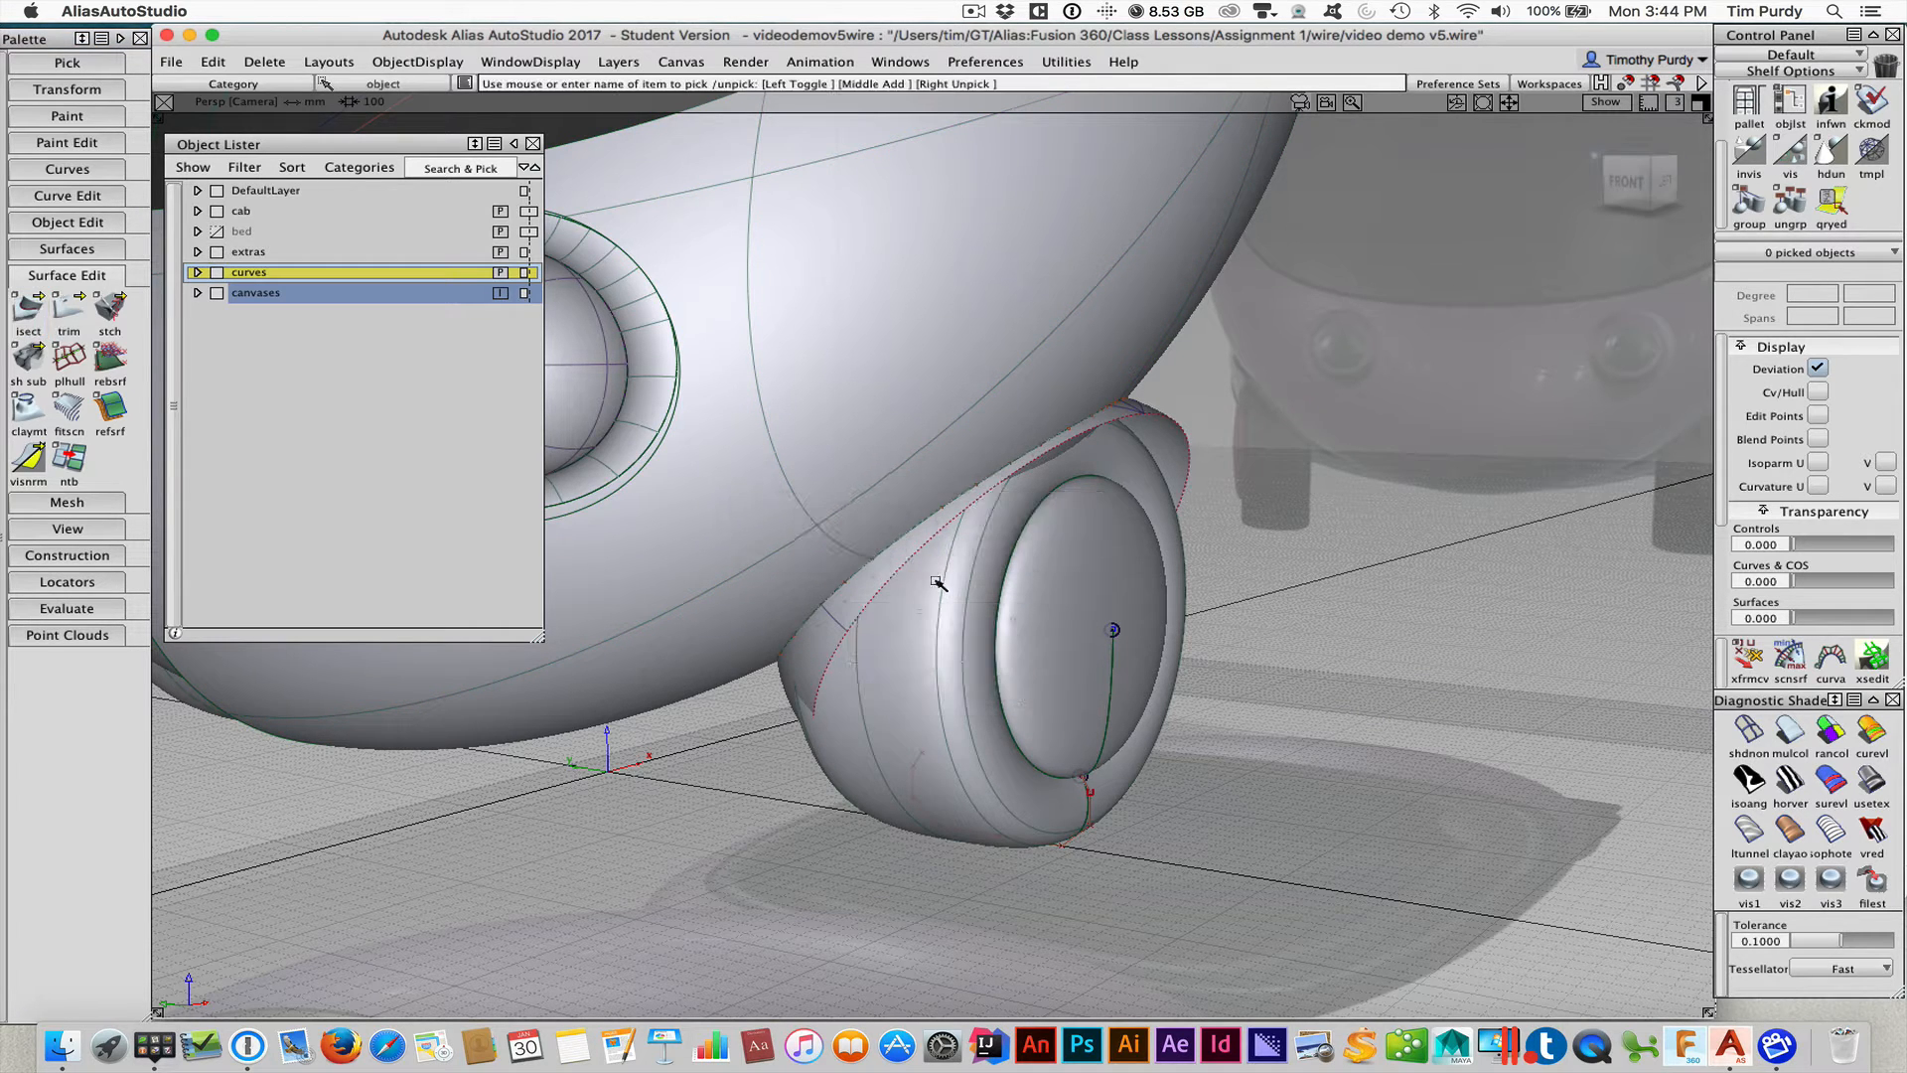
right_click_drag(926, 596, 992, 593, "ctrl+shift")
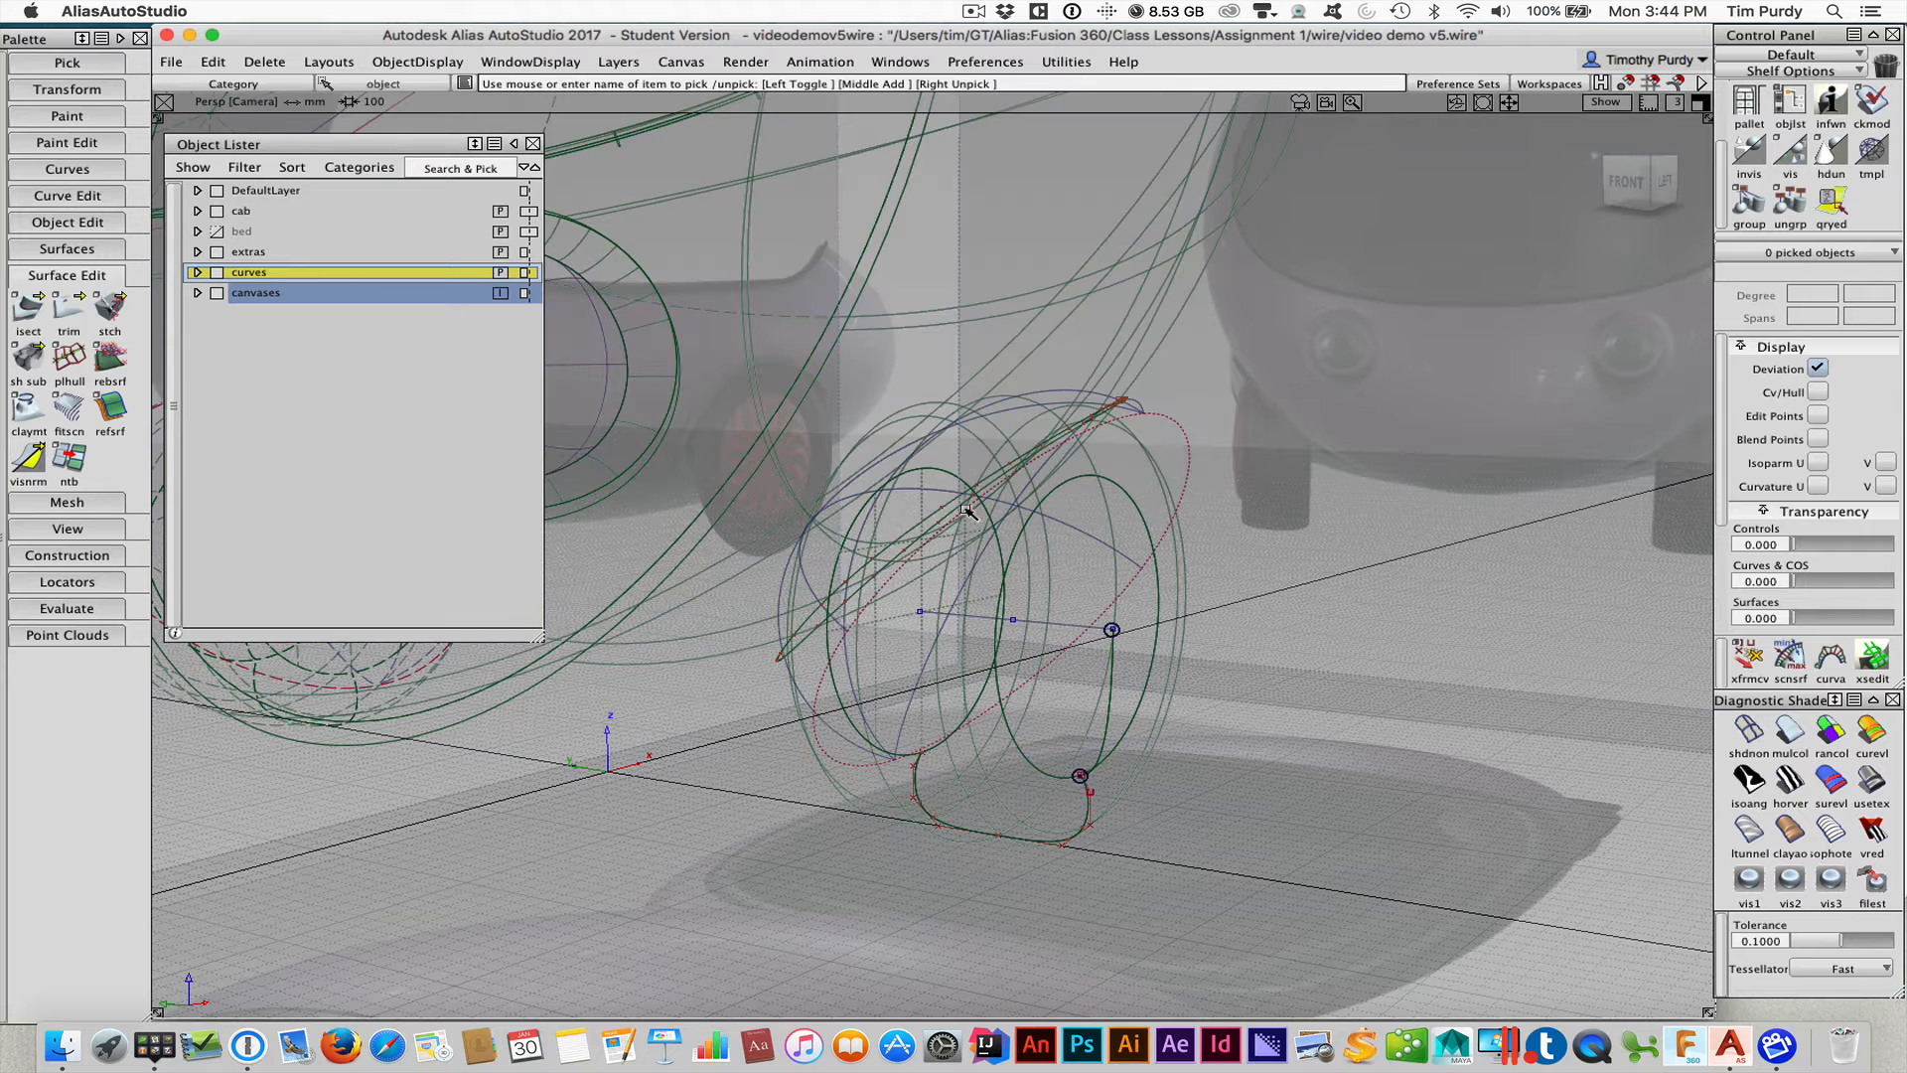
left_click(898, 537, "ctrl+shift")
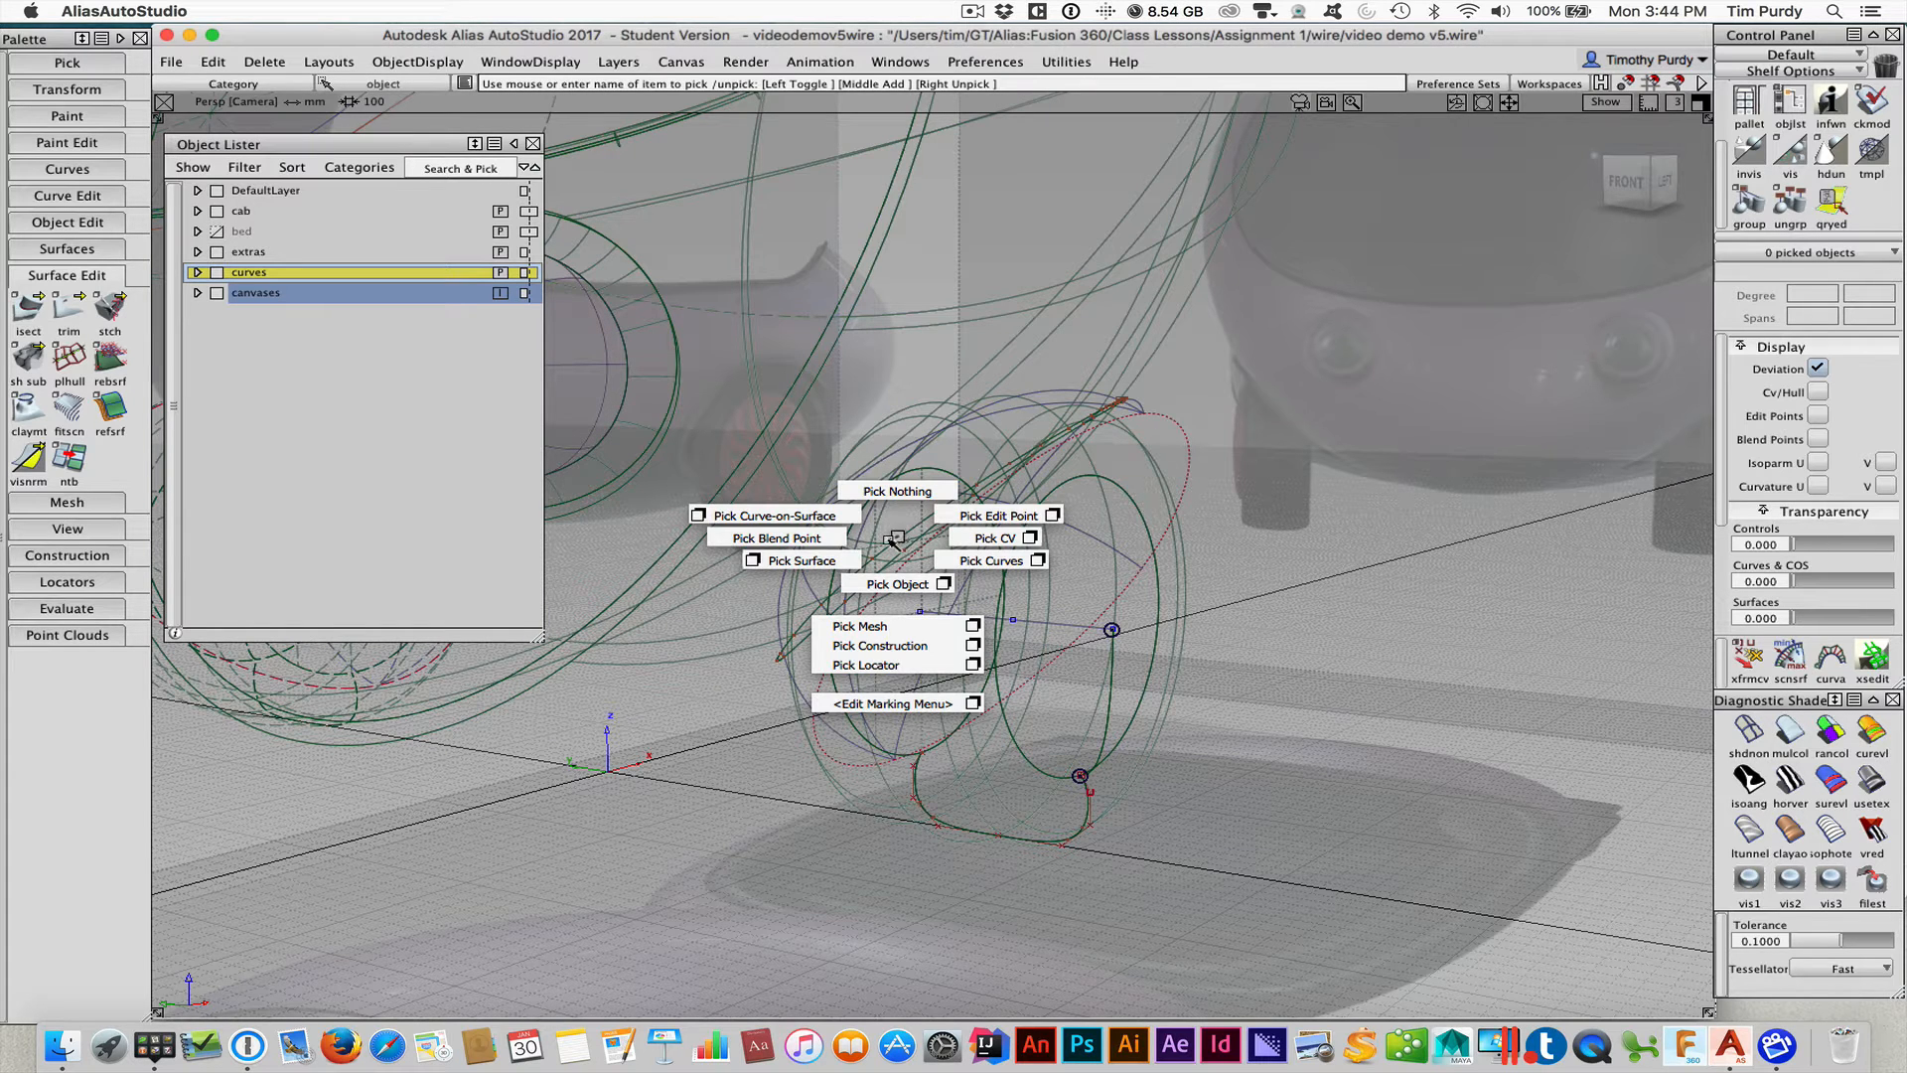
mouse_move(893, 541)
left_mouse_down("ctrl+shift")
mouse_move(829, 516)
mouse_move(894, 557)
left_mouse_up("ctrl+shift")
right_click_drag(1061, 587, 1110, 584, "ctrl+shift")
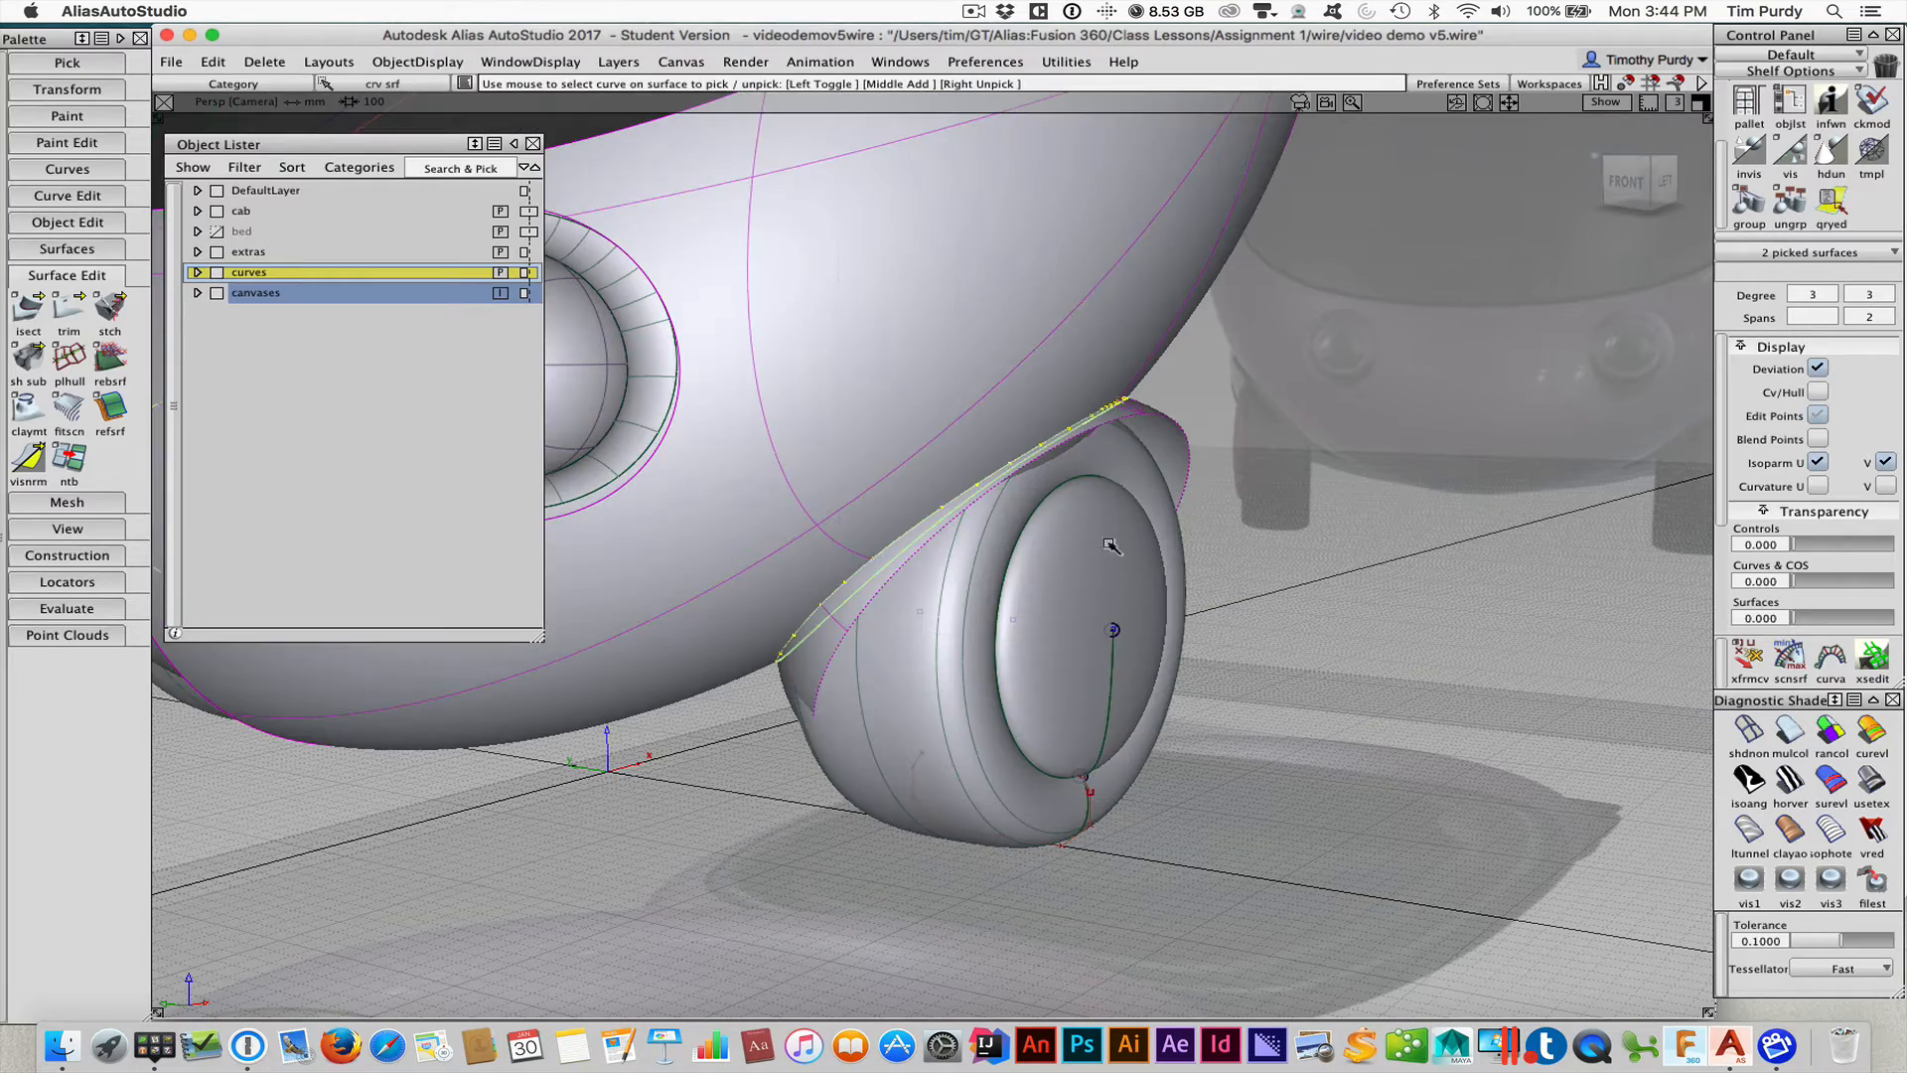
mouse_move(1047, 497)
left_mouse_down("alt+shift")
mouse_move(837, 549)
mouse_move(1210, 549)
left_mouse_up("alt+shift")
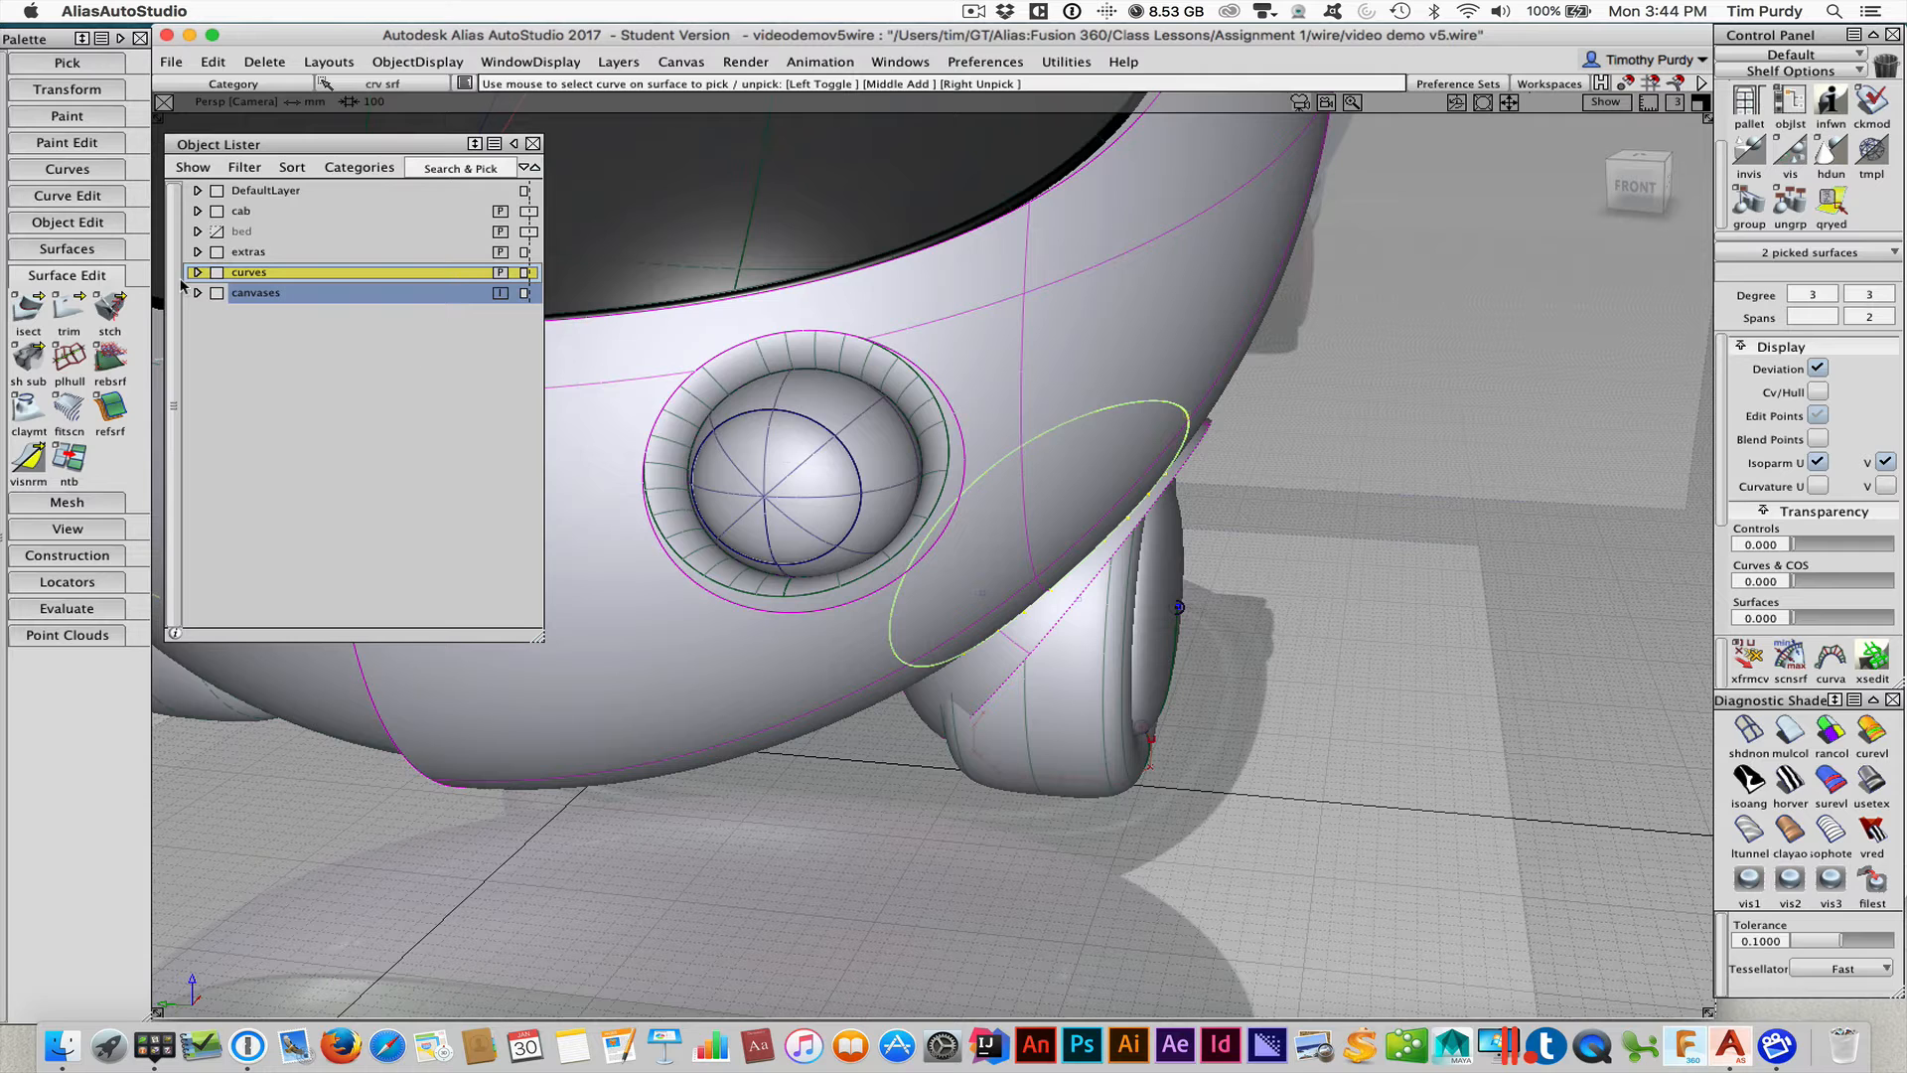
Hide the extras and curves layers and make the cab layer active
left_click(214, 274)
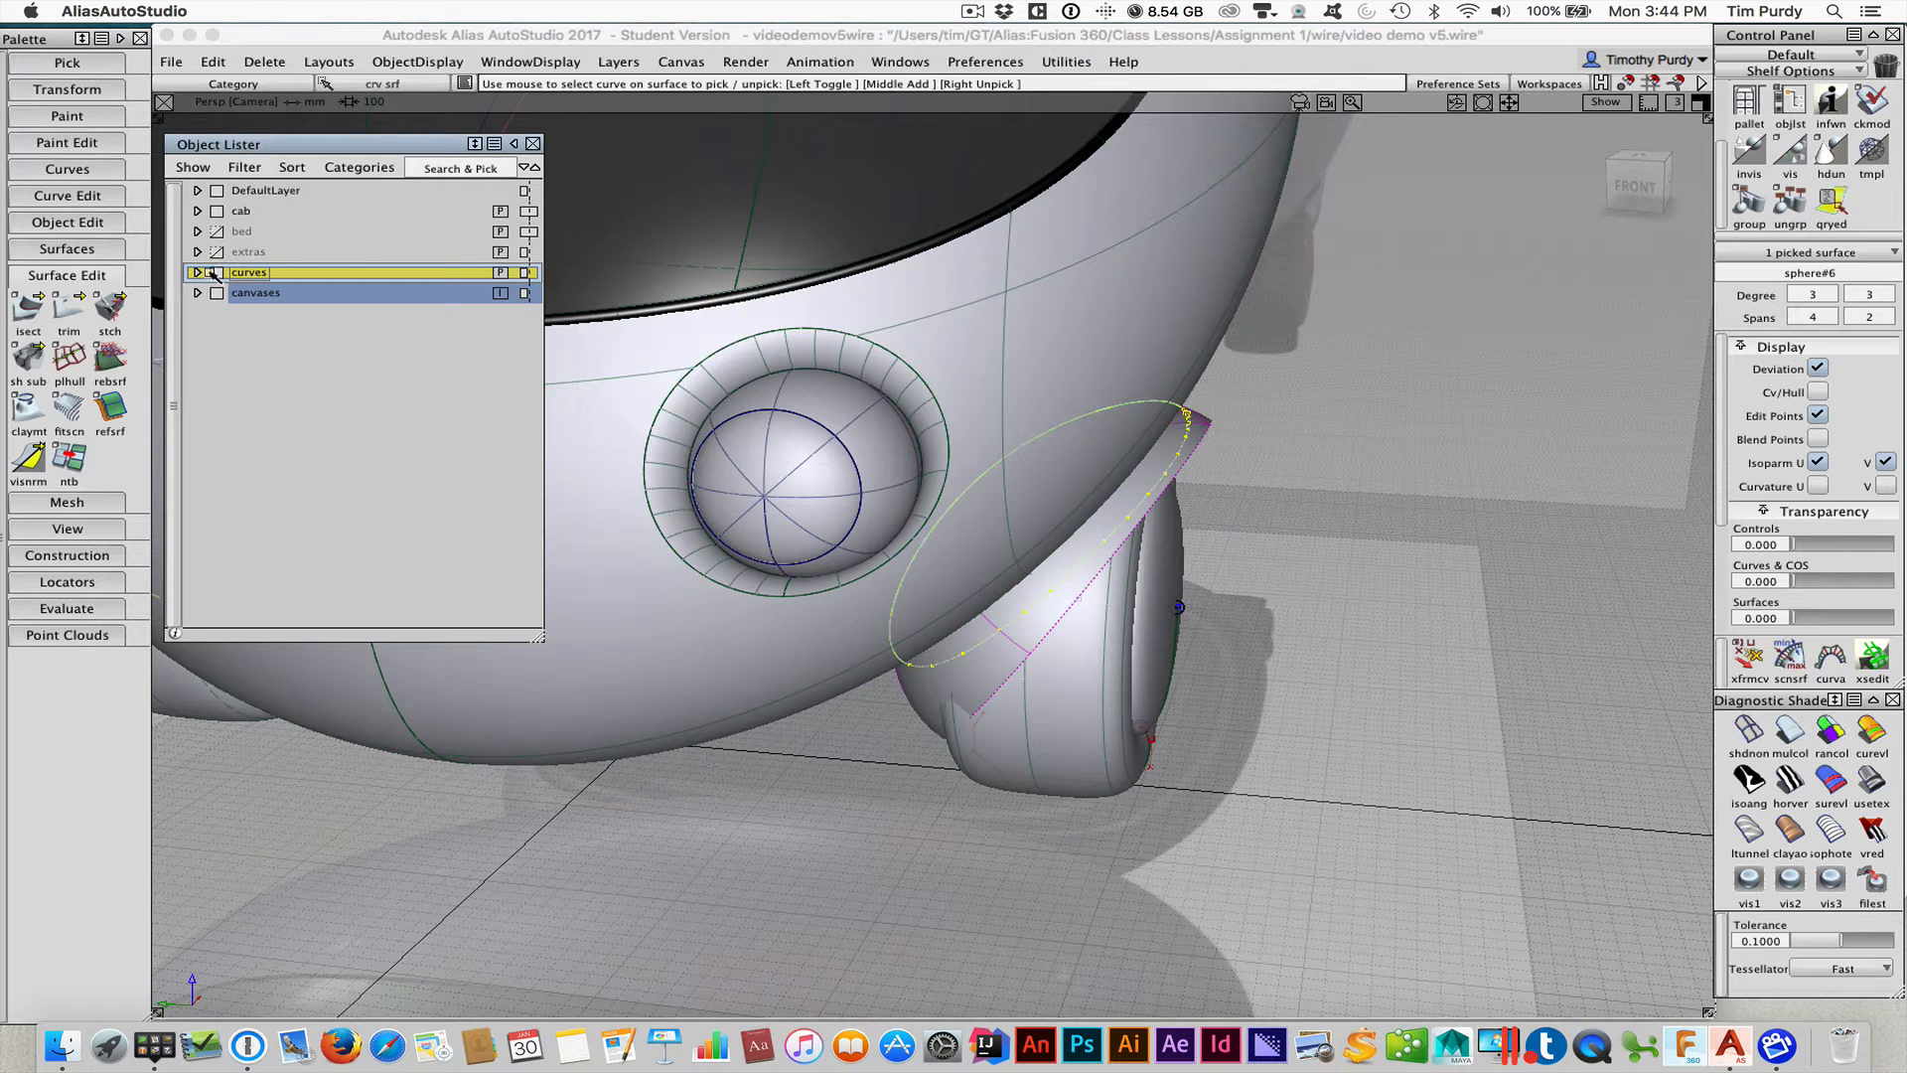
left_click(218, 273)
left_click(242, 211)
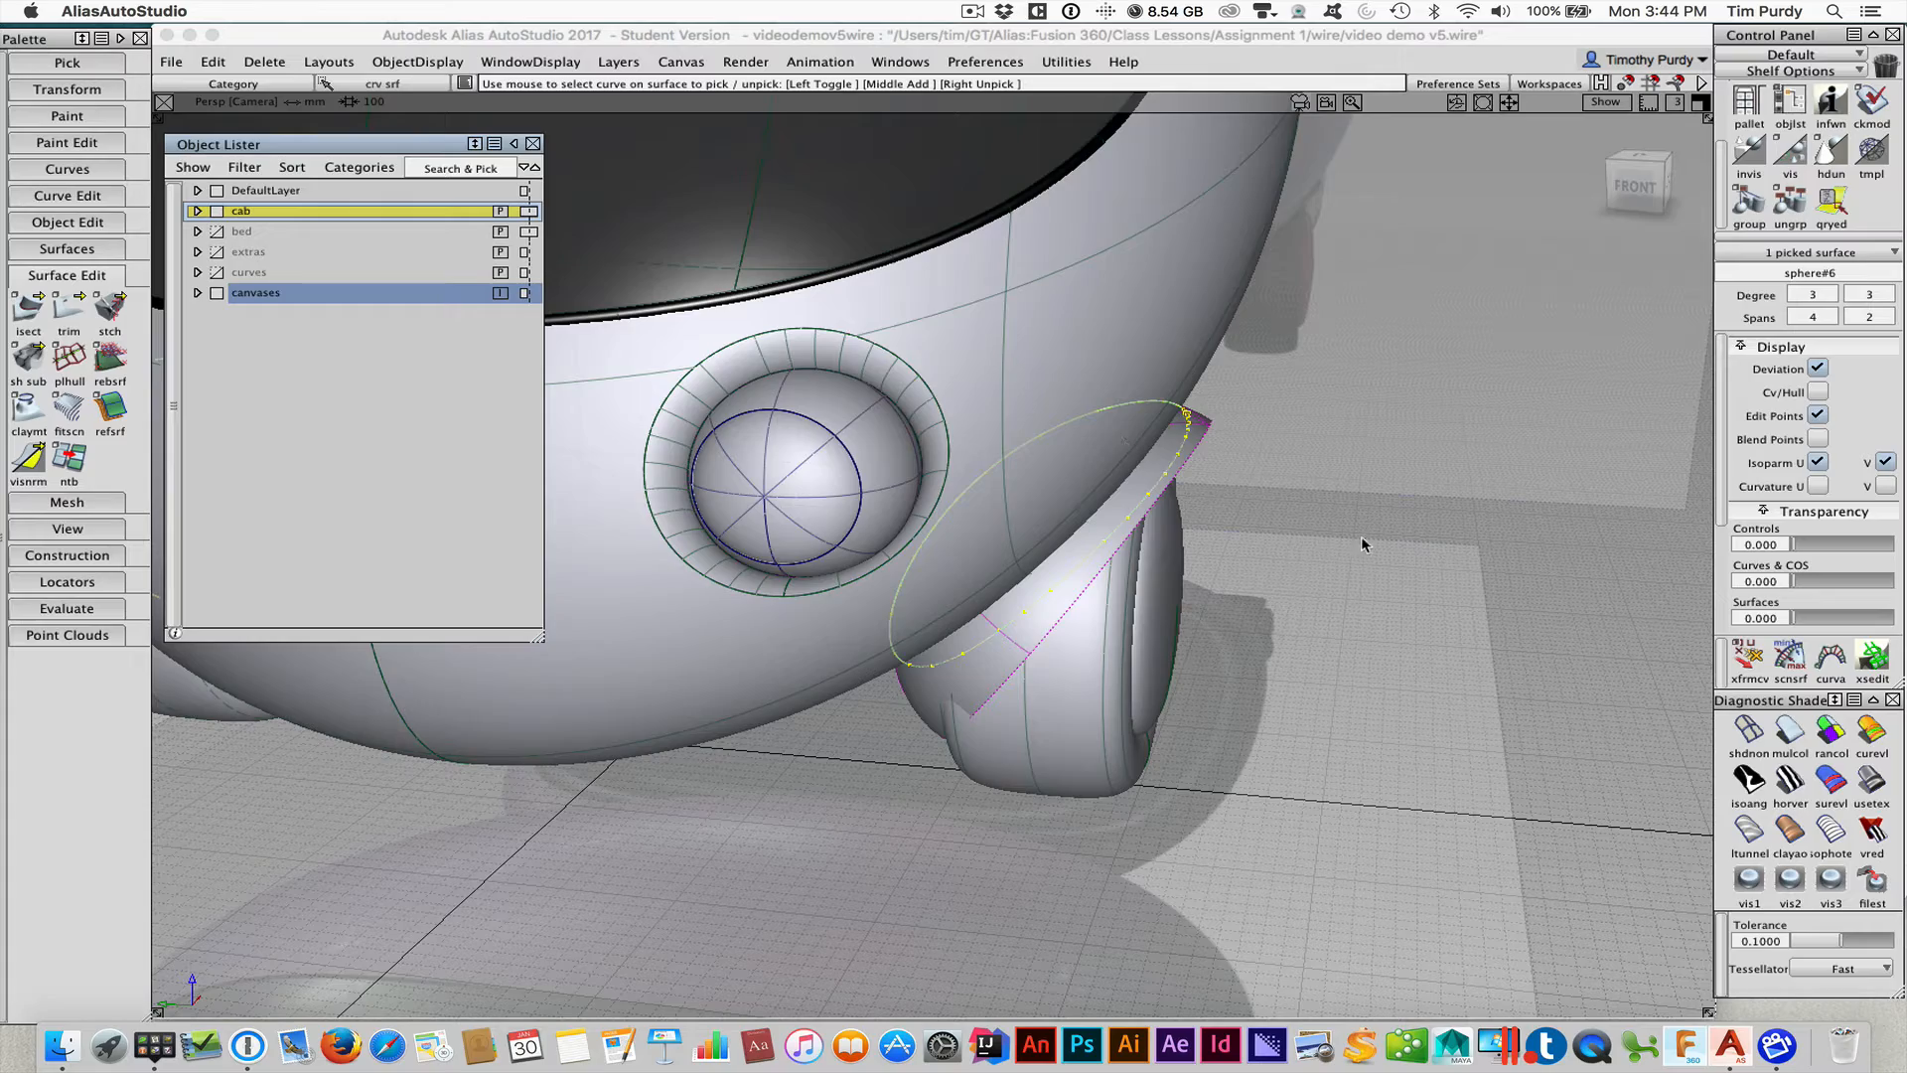
Trim the half-sphere wheel arch along the intersection curve, keeping only the band next to the cab
left_click_drag(1362, 544, 1288, 487, "alt+shift")
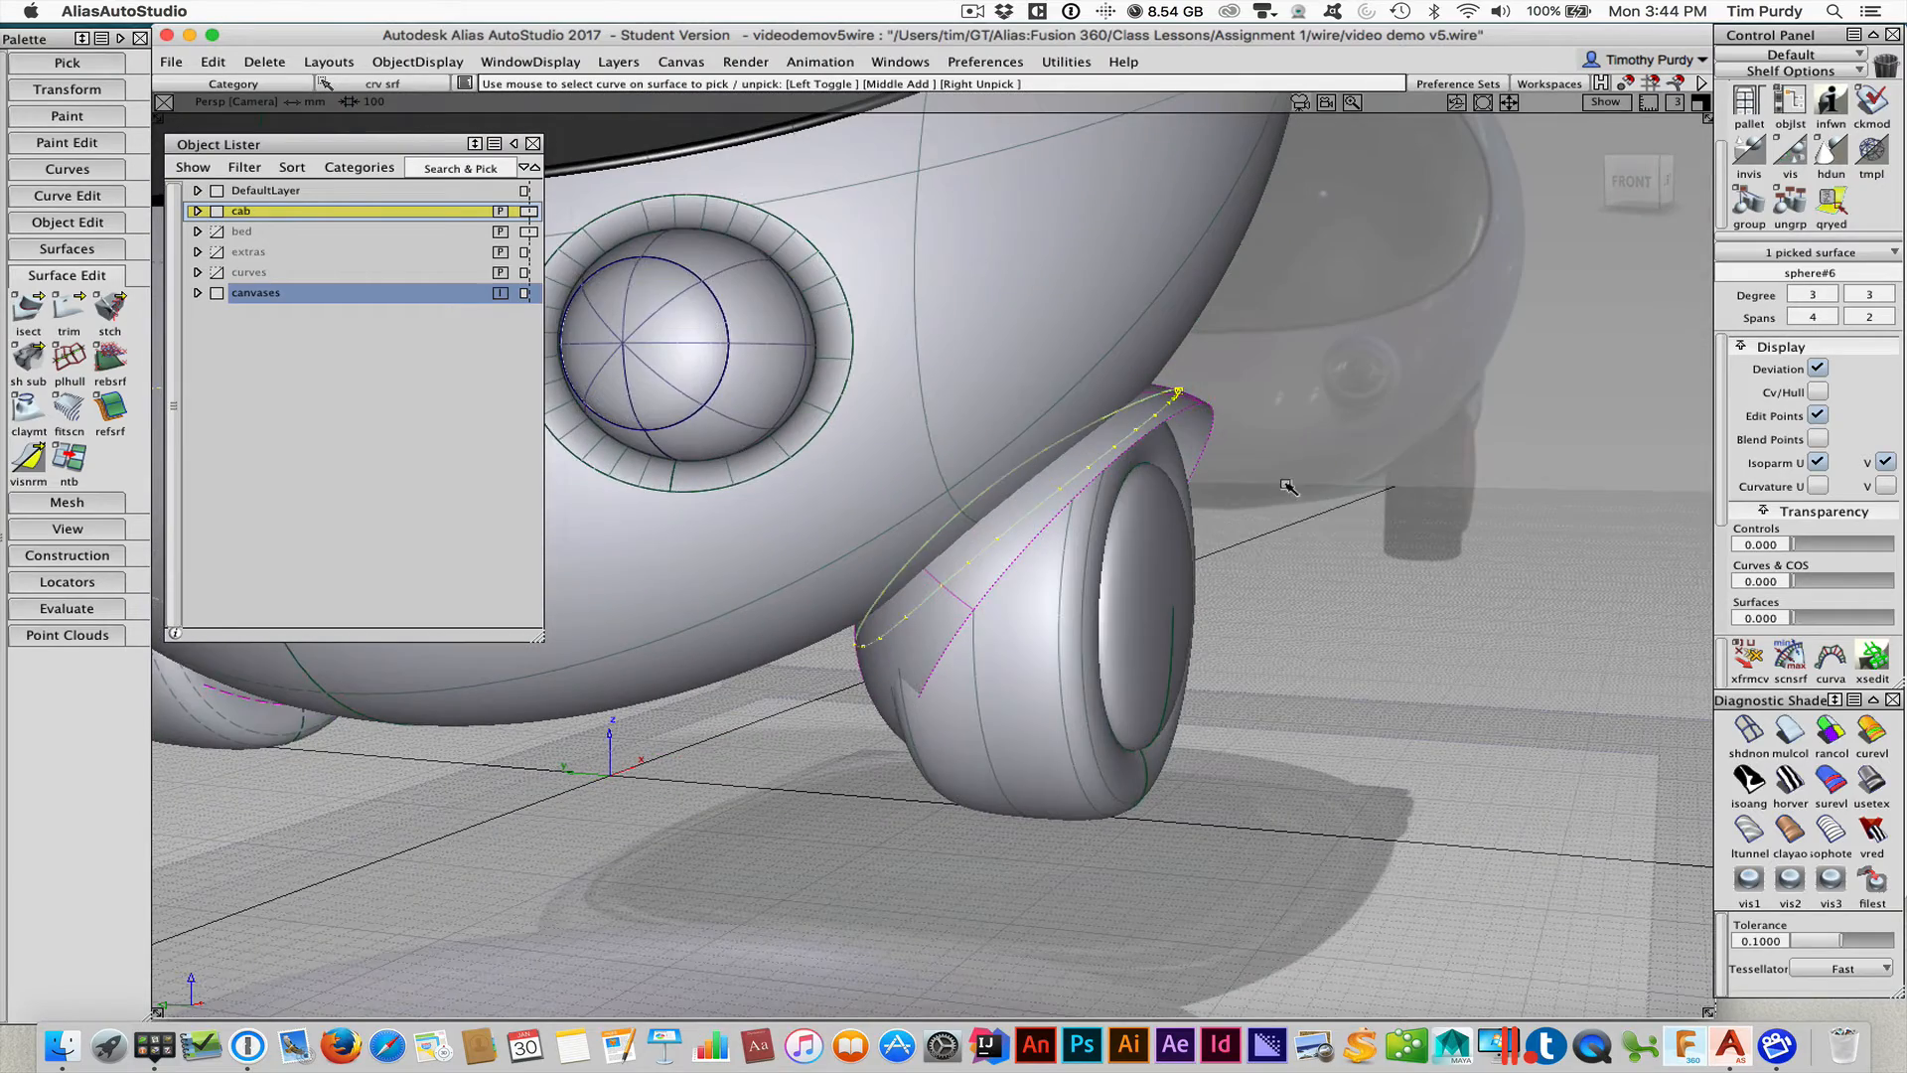
left_click(70, 312)
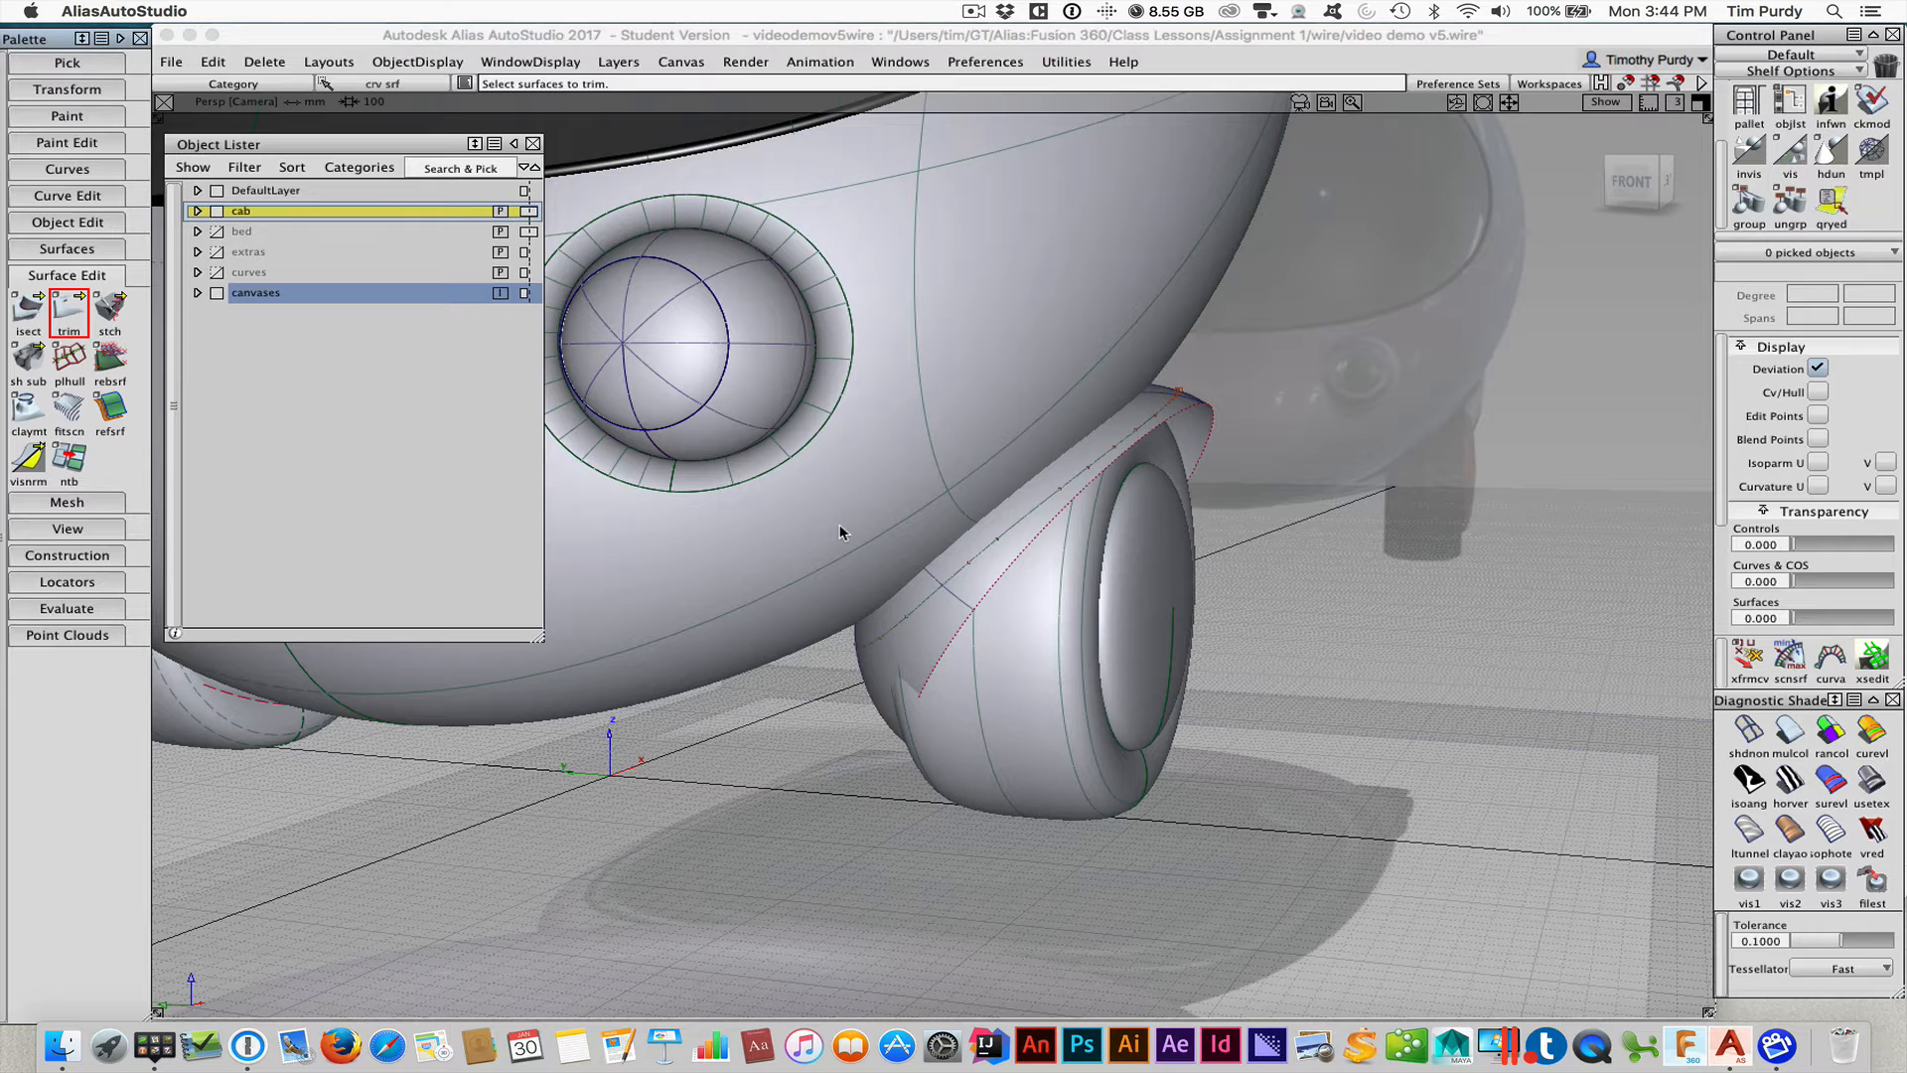
left_click(981, 600)
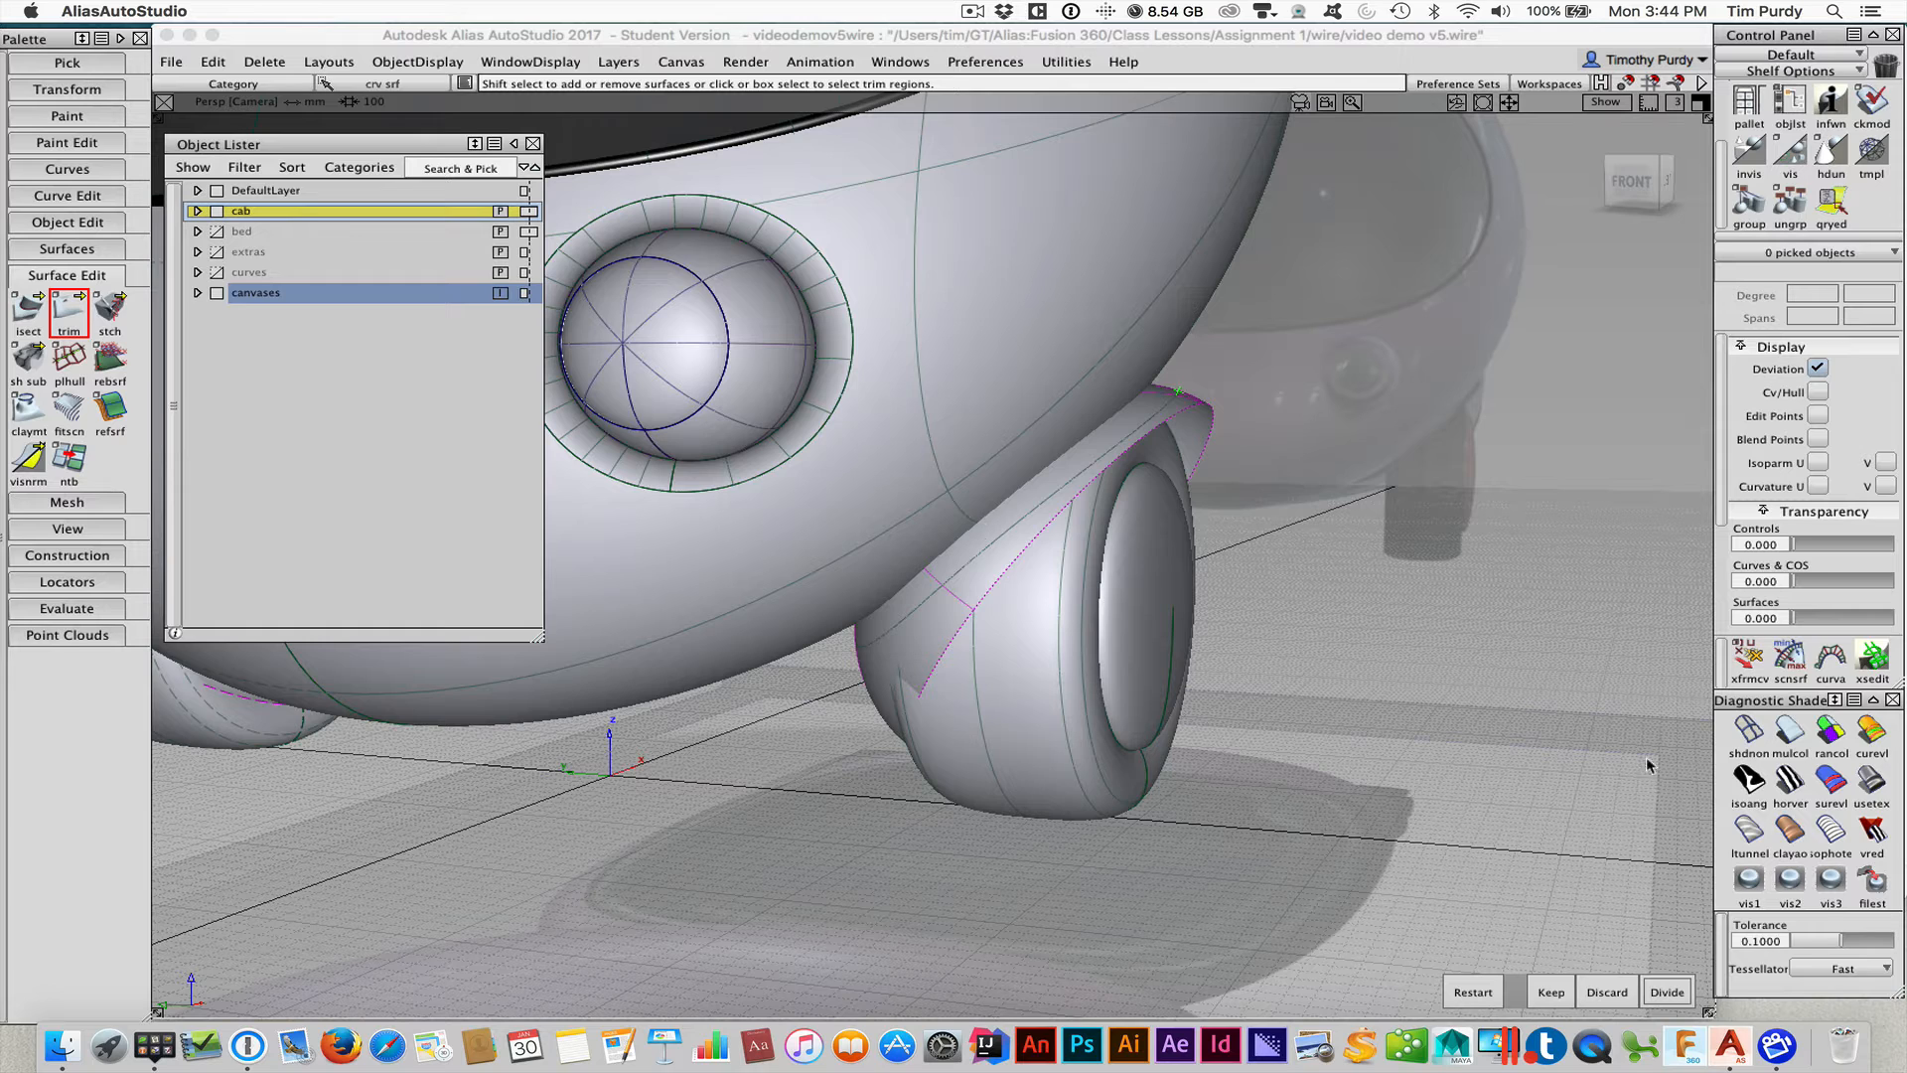
left_click(1070, 464)
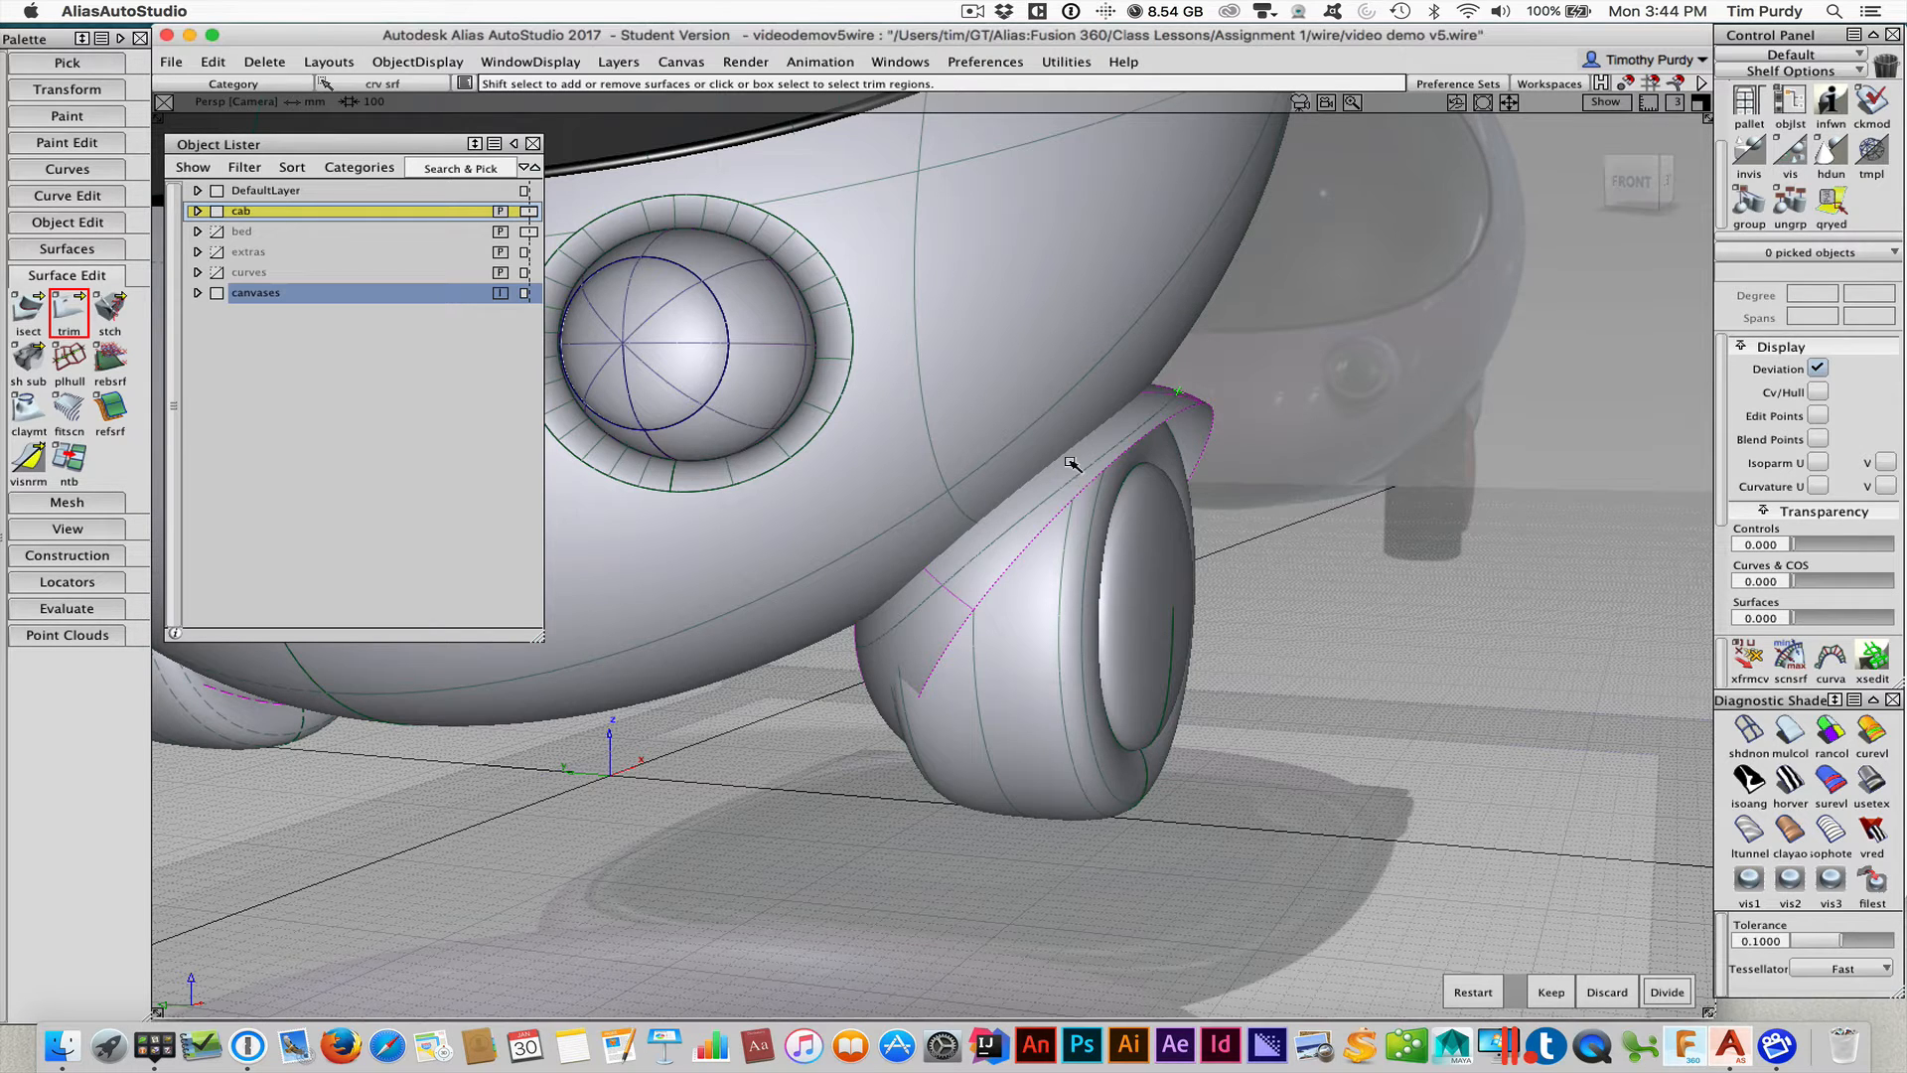
left_click(1550, 992)
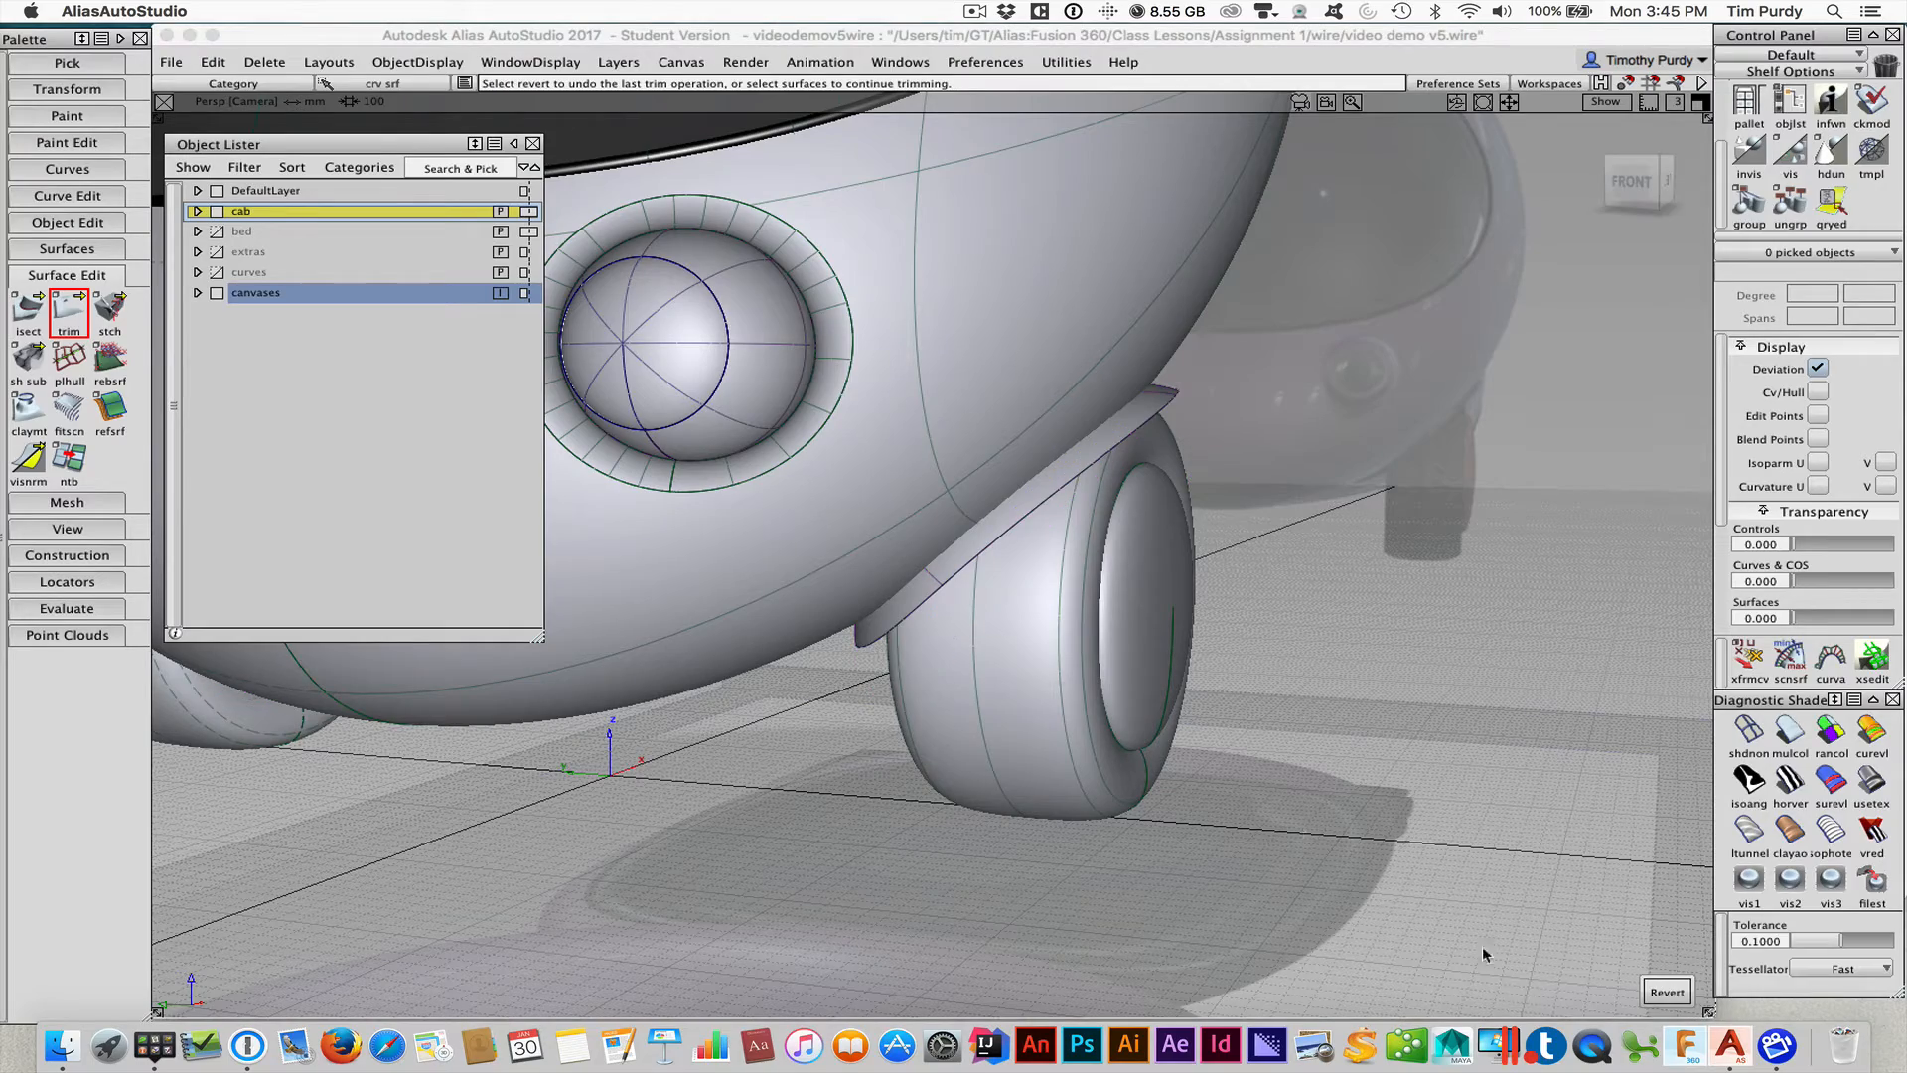
Intersect the trimmed wheel arch with the cab surface and clear the selection
mouse_move(981, 568)
left_mouse_down("alt+shift")
mouse_move(699, 498)
mouse_move(1080, 450)
mouse_move(961, 527)
left_mouse_up("alt+shift")
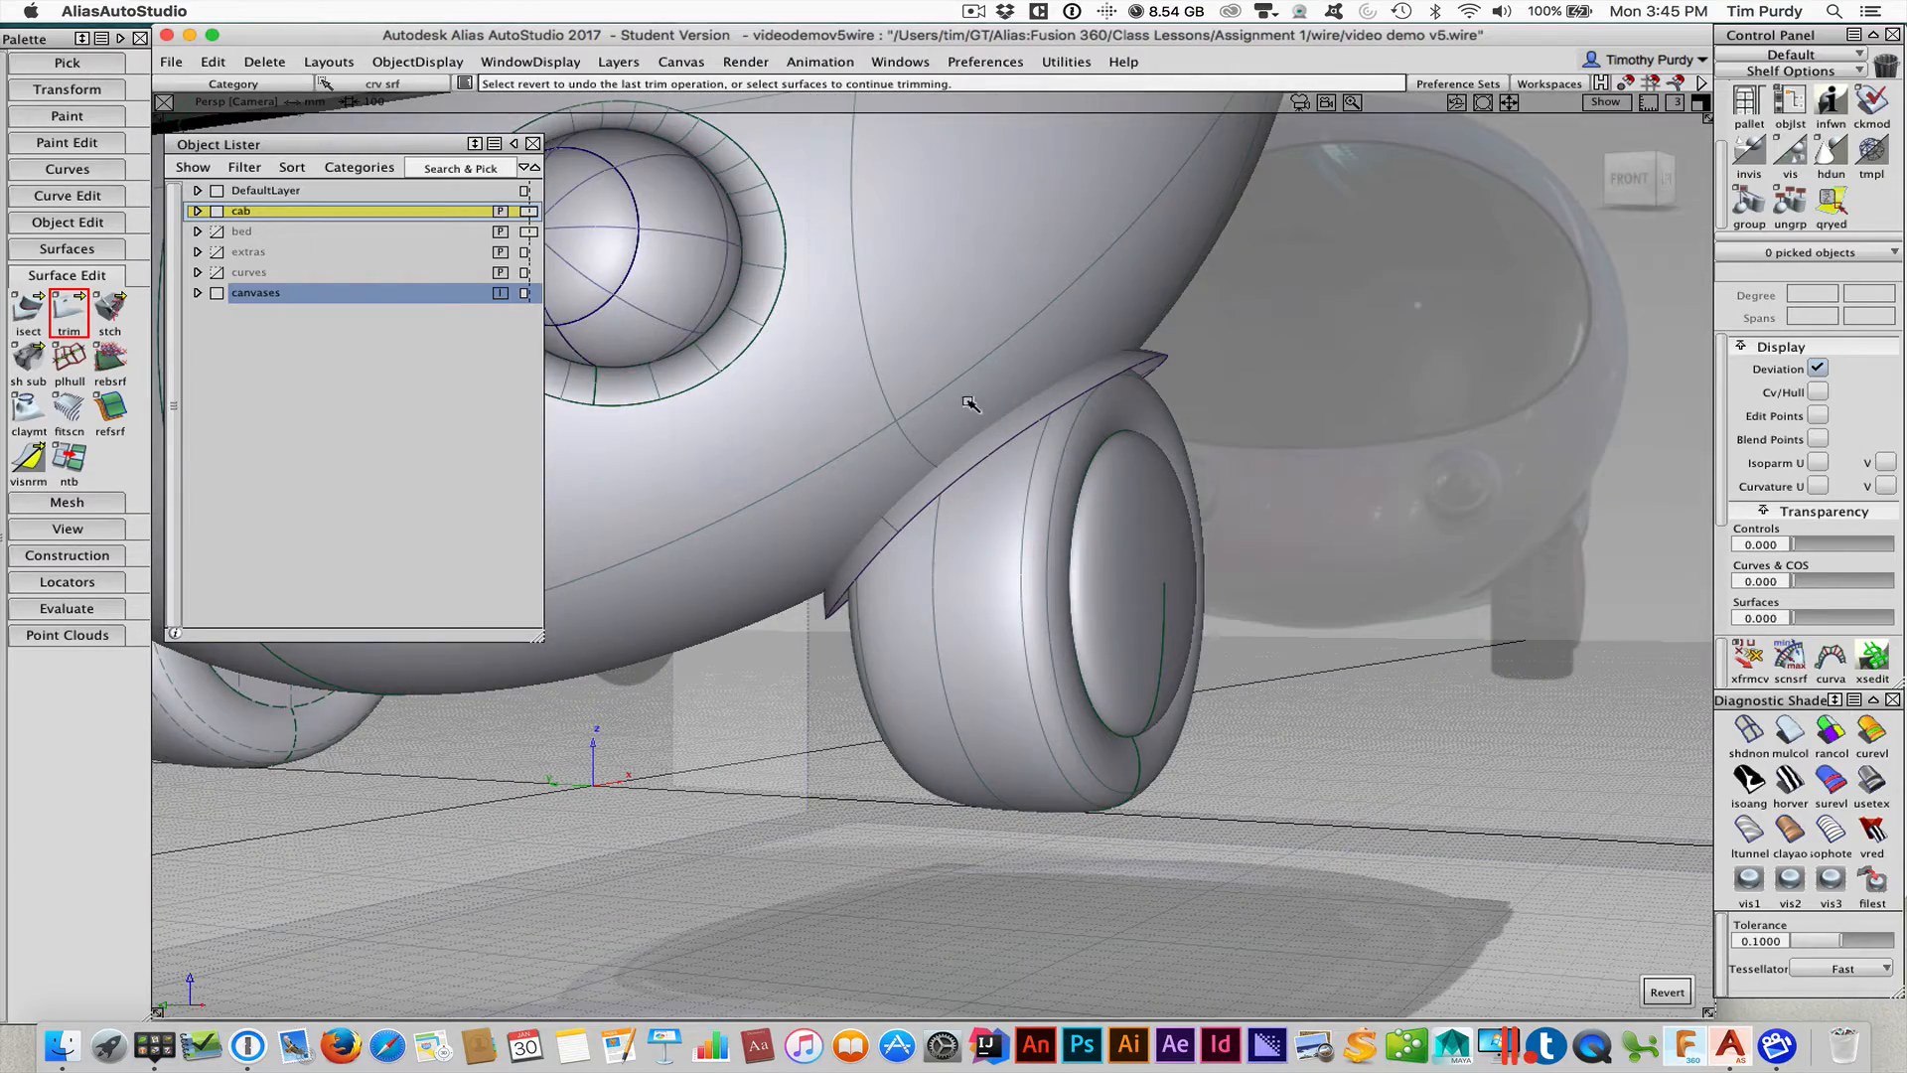
left_click_drag(1067, 505, 954, 425, "alt+shift")
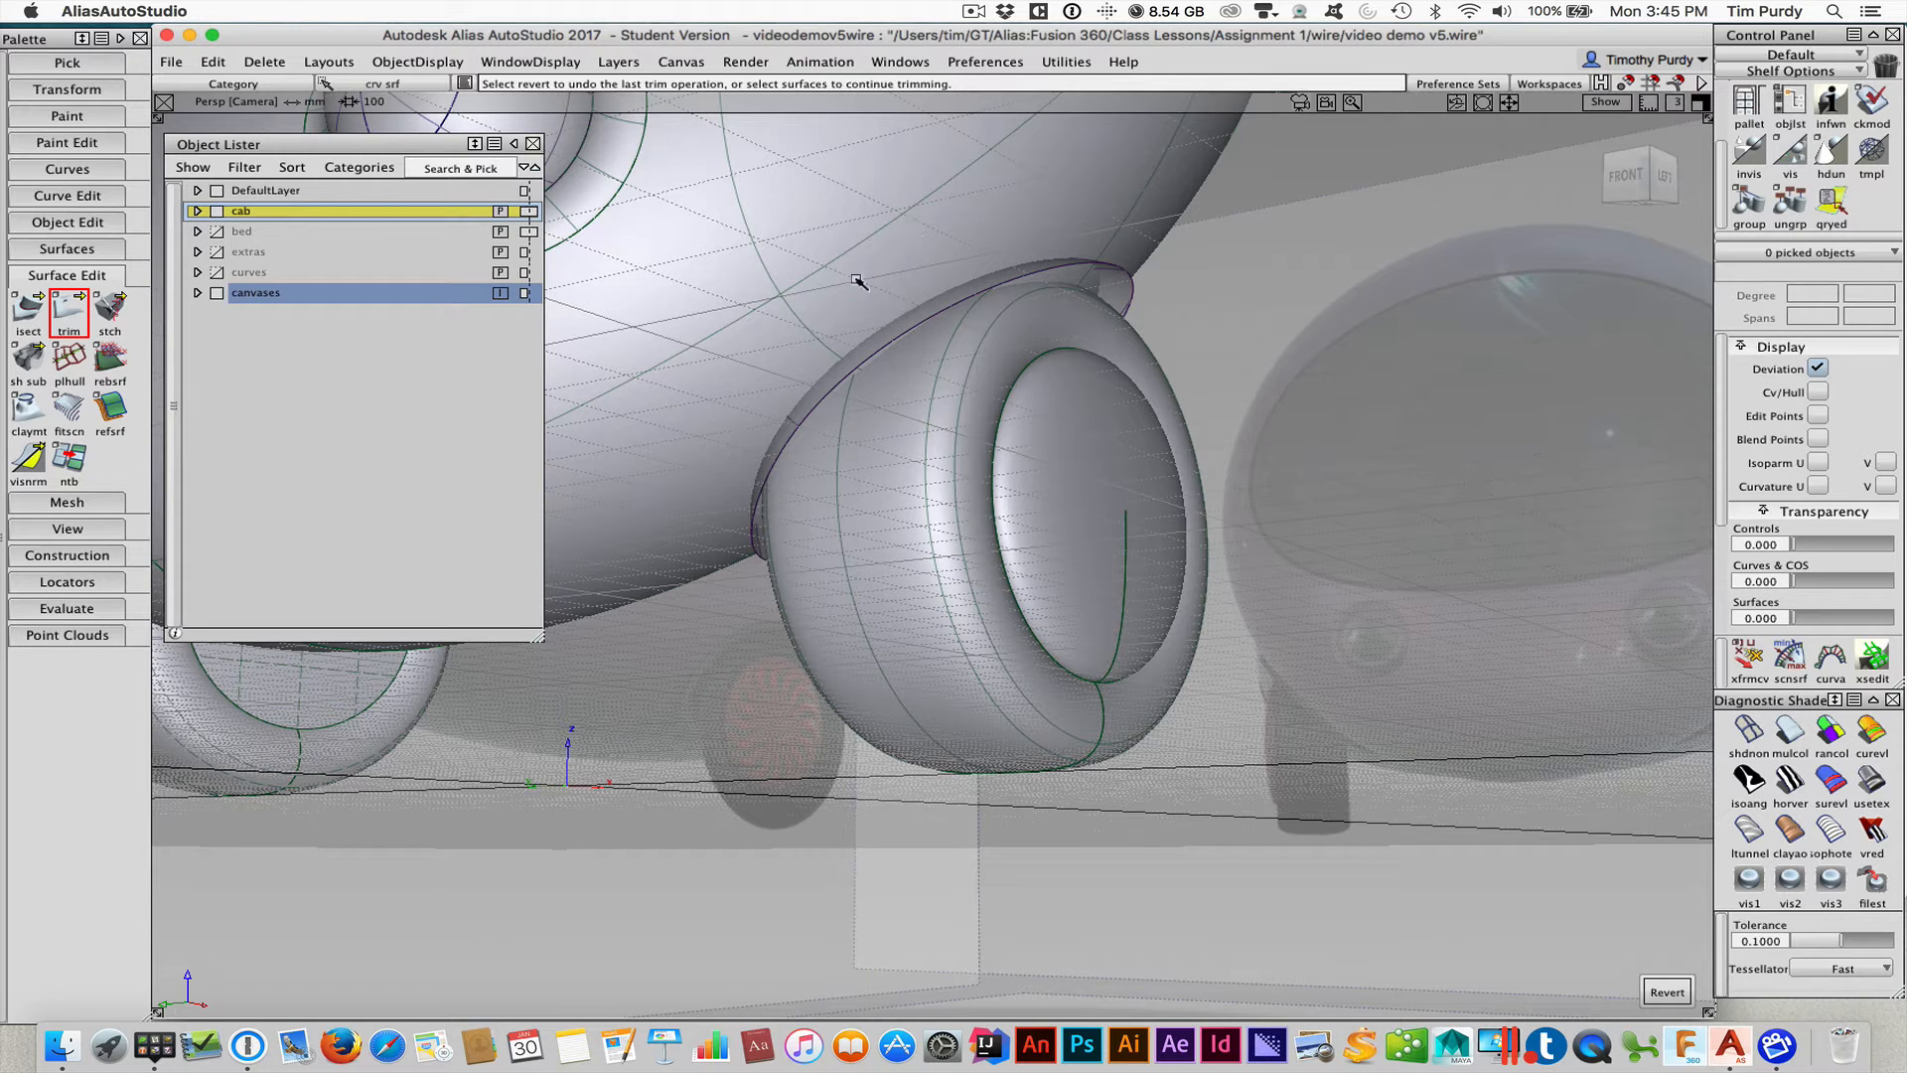
left_click_drag(827, 293, 833, 345, "ctrl+shift")
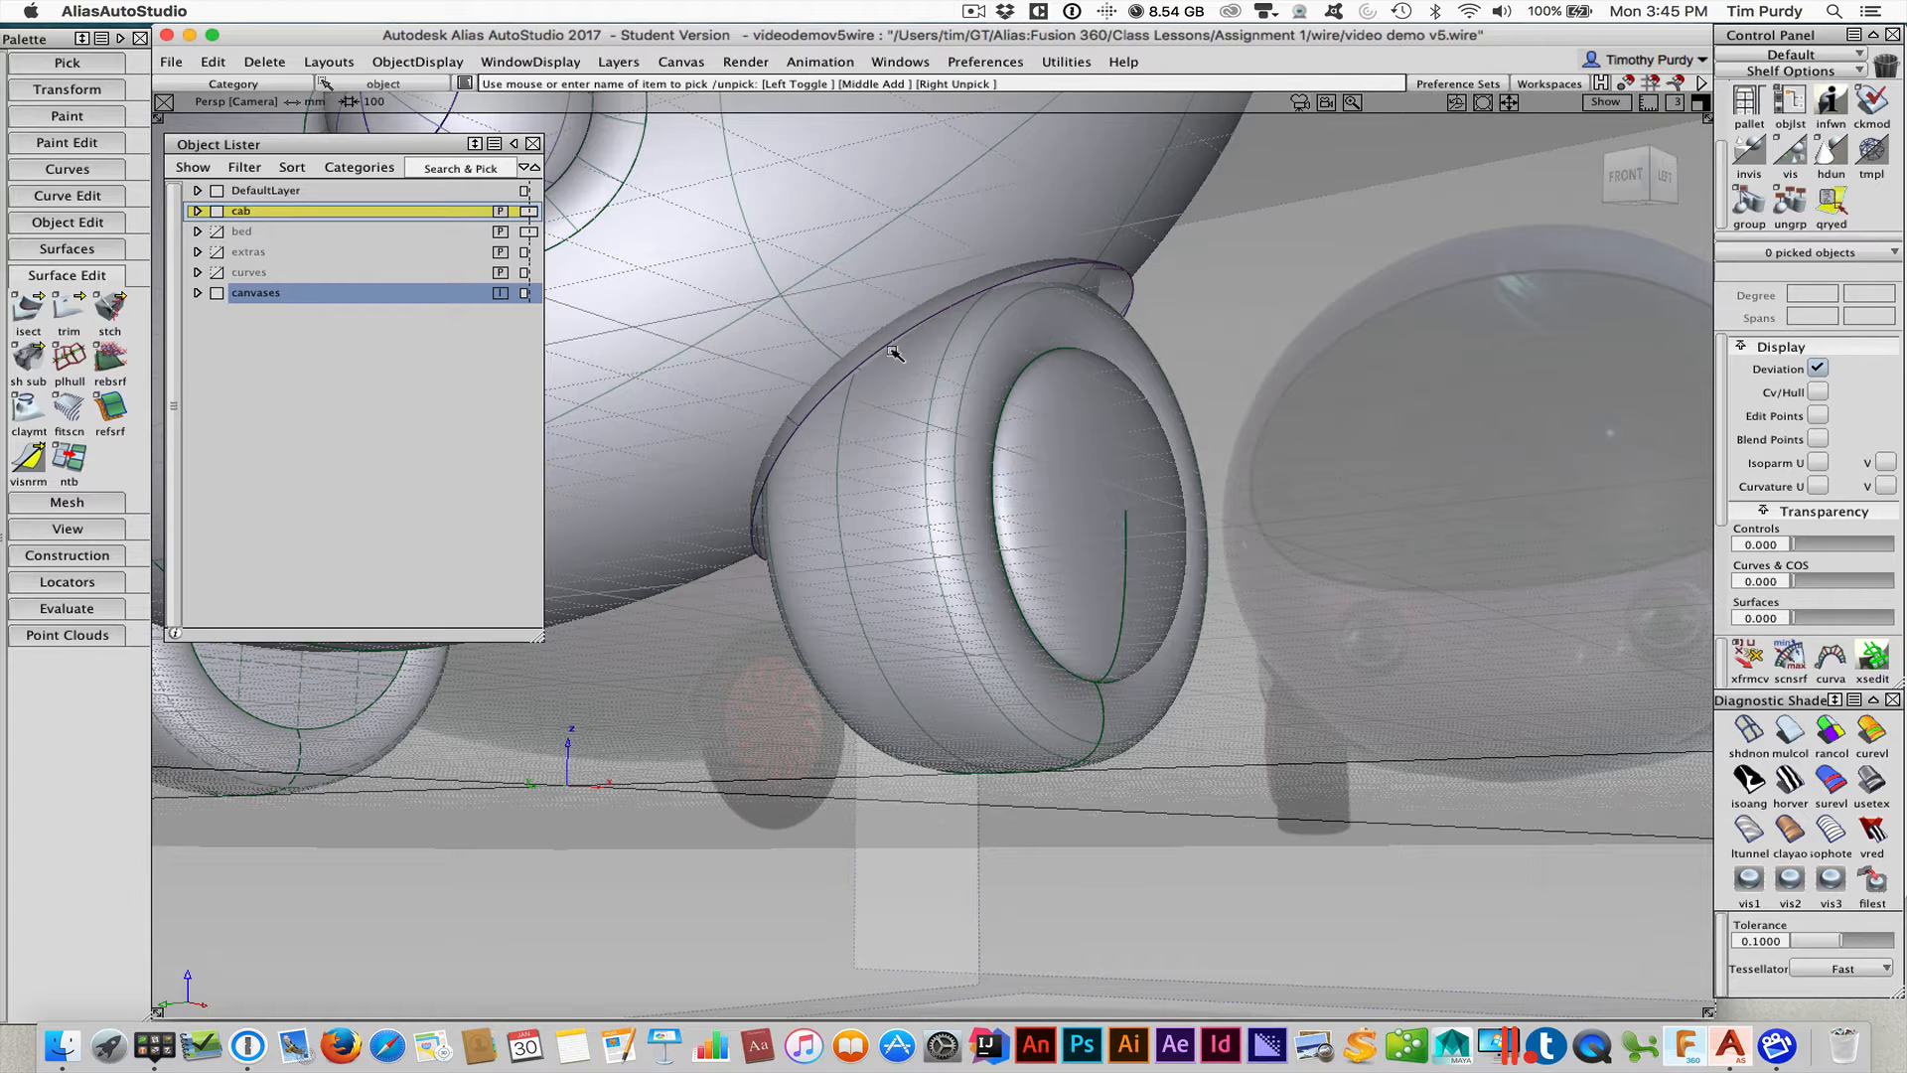
left_click(1090, 266)
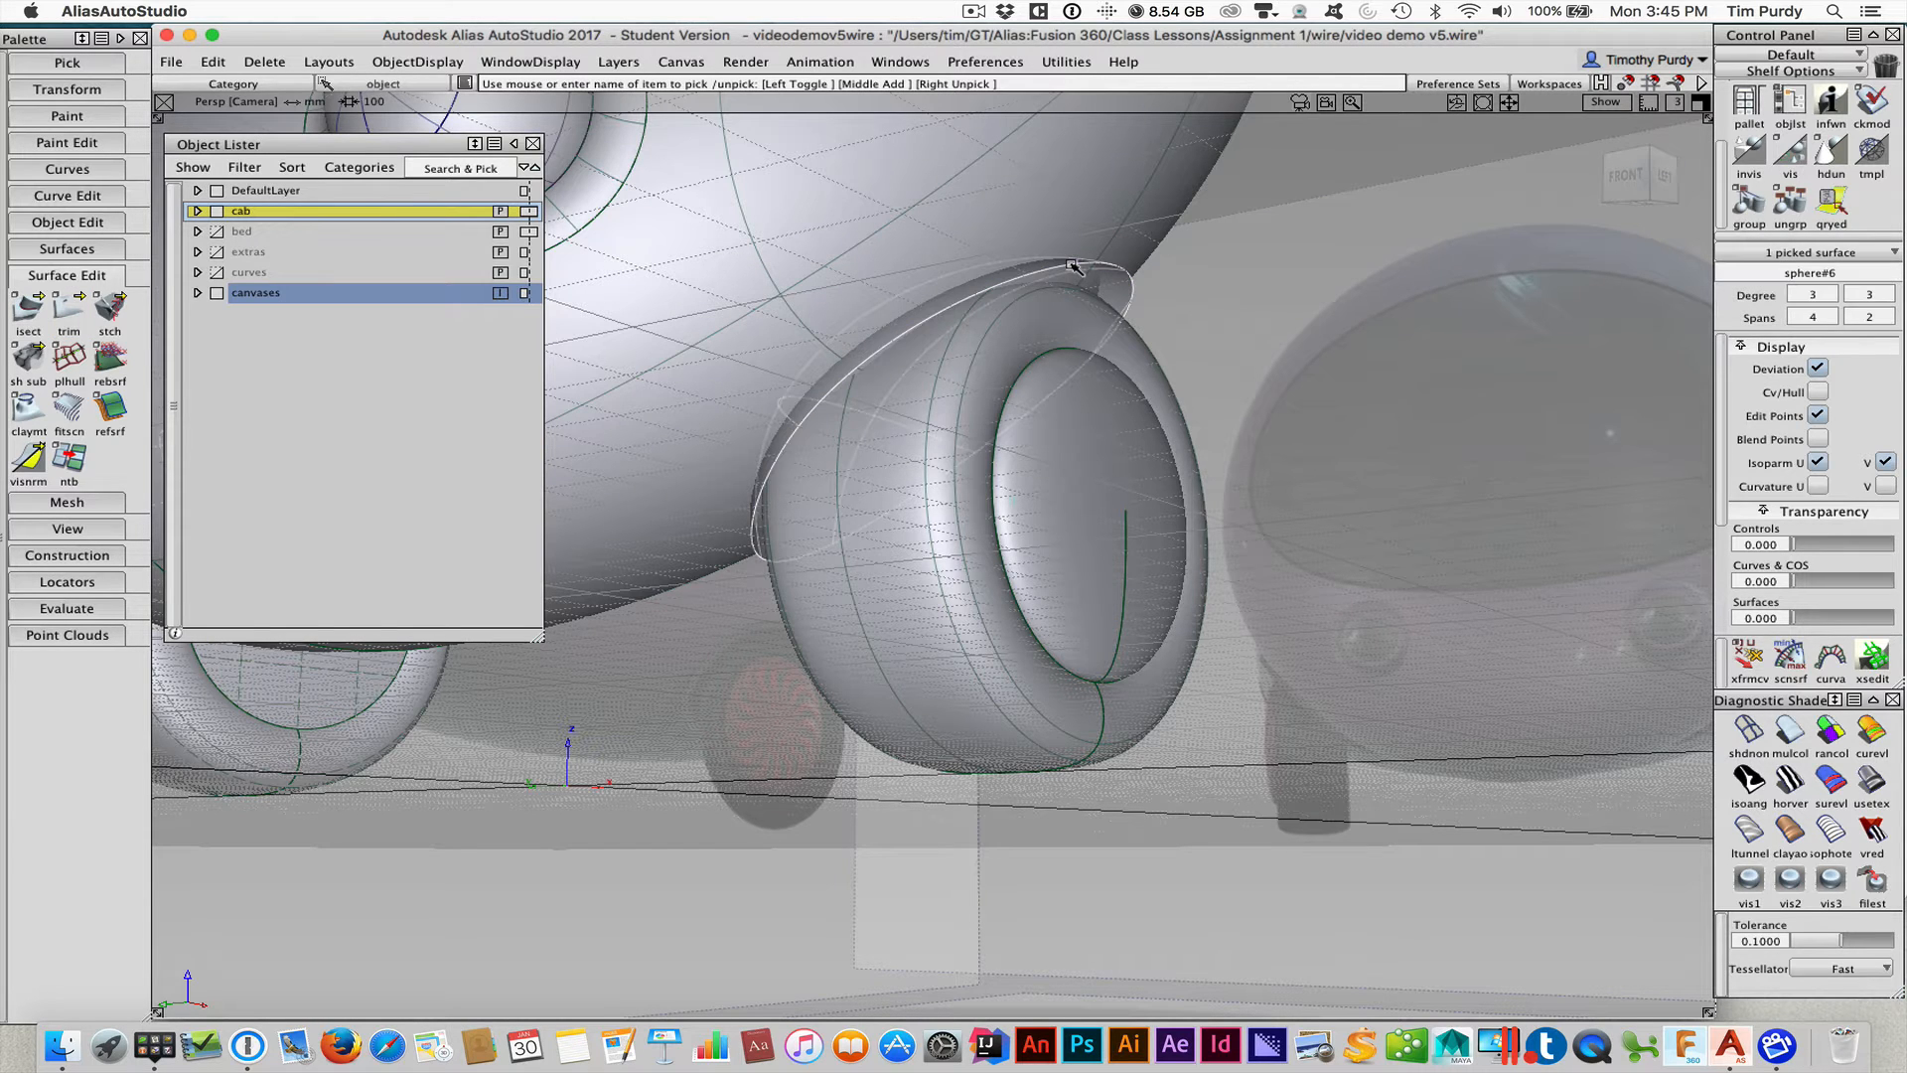
left_click(28, 316)
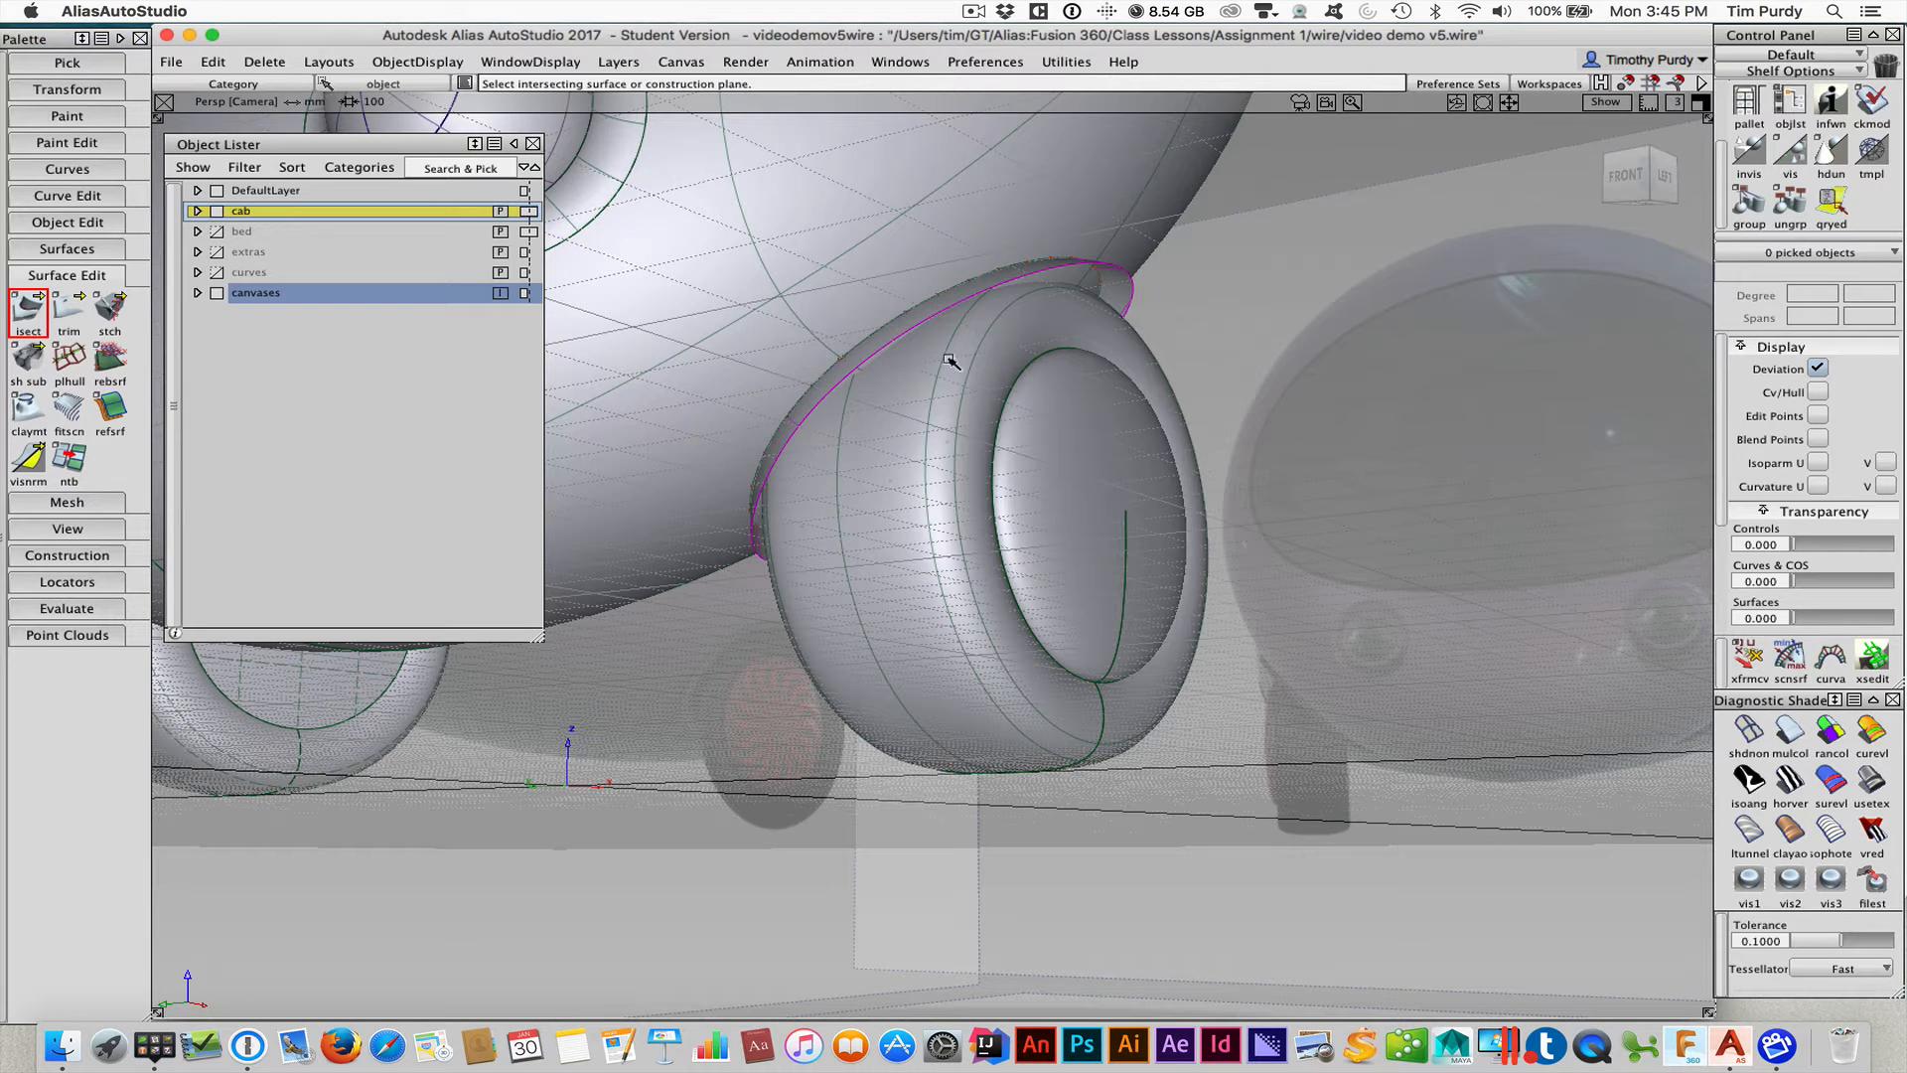
mouse_move(784, 488)
left_mouse_down("ctrl+shift")
mouse_move(786, 426)
mouse_move(783, 474)
left_mouse_up("ctrl+shift")
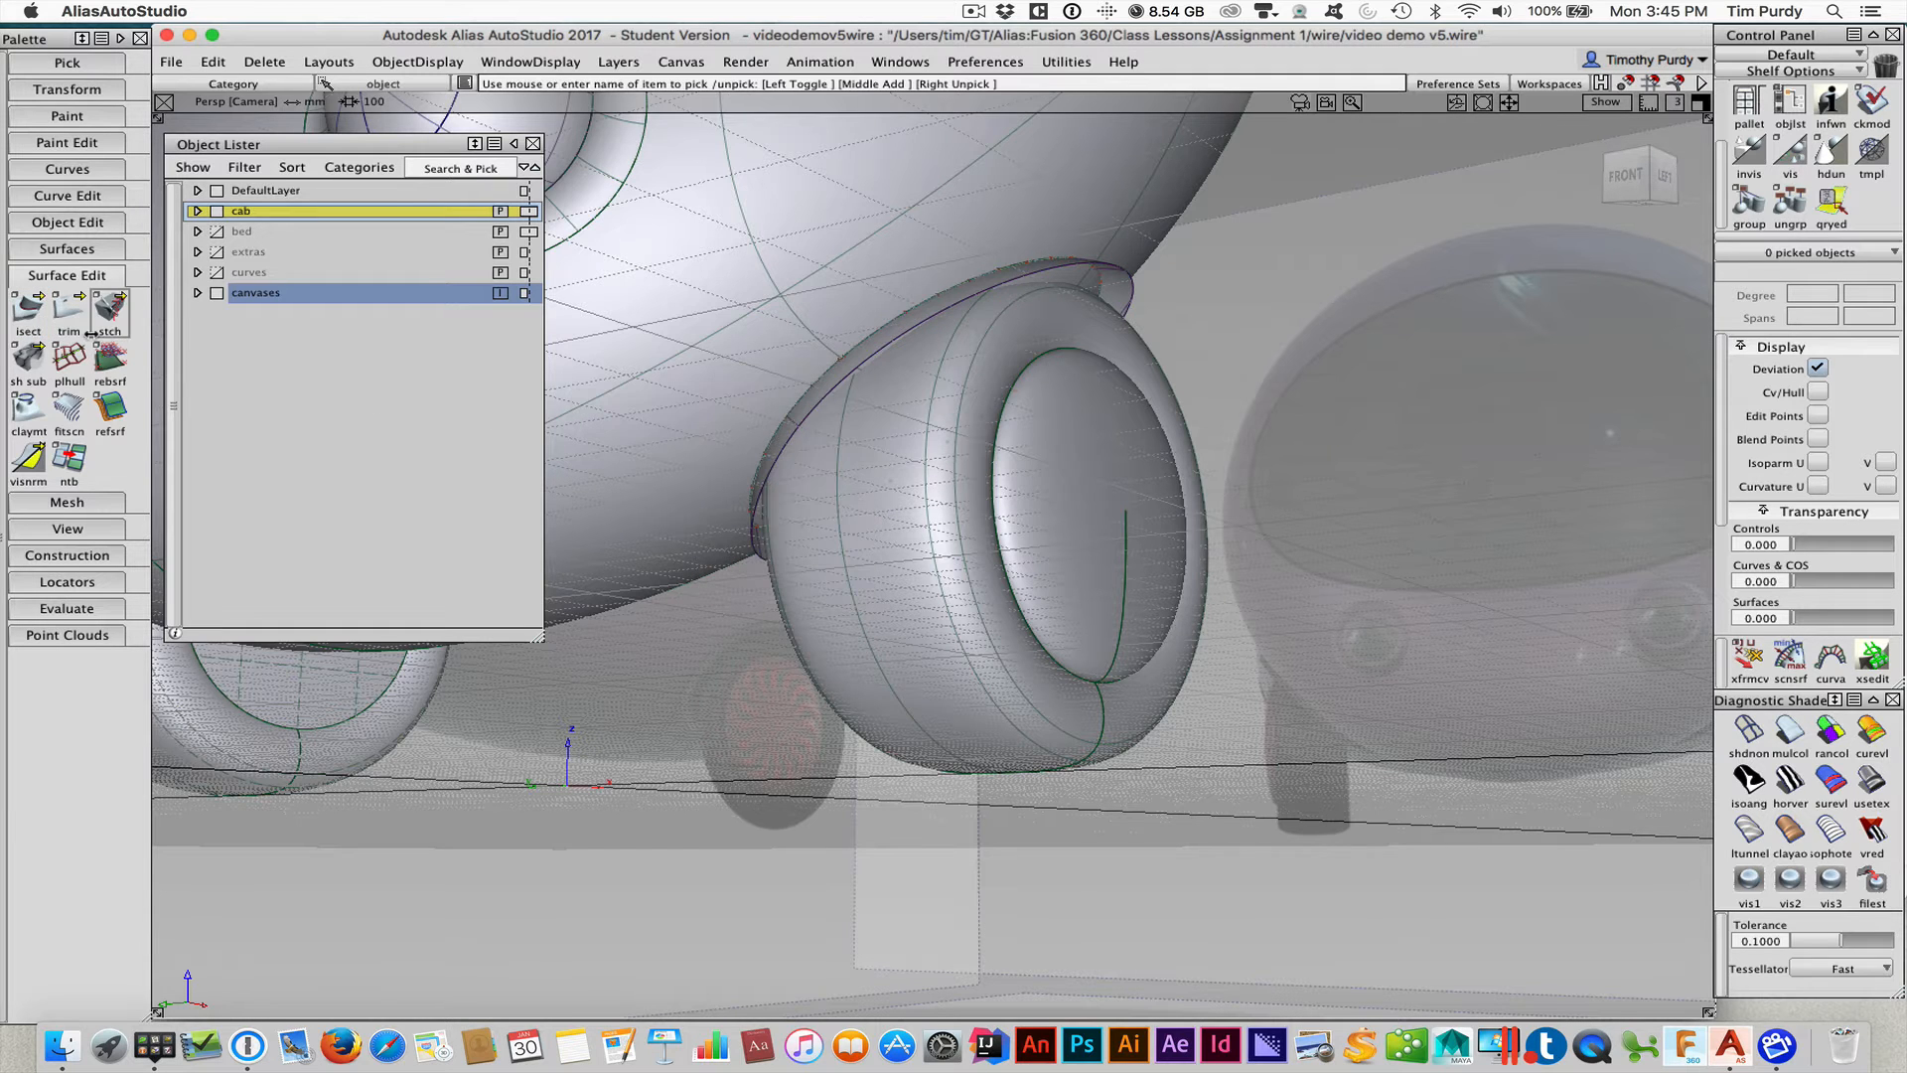
Trim the cab surface along its intersection with the wheel arch, keeping the main body outside the arch
left_click(69, 311)
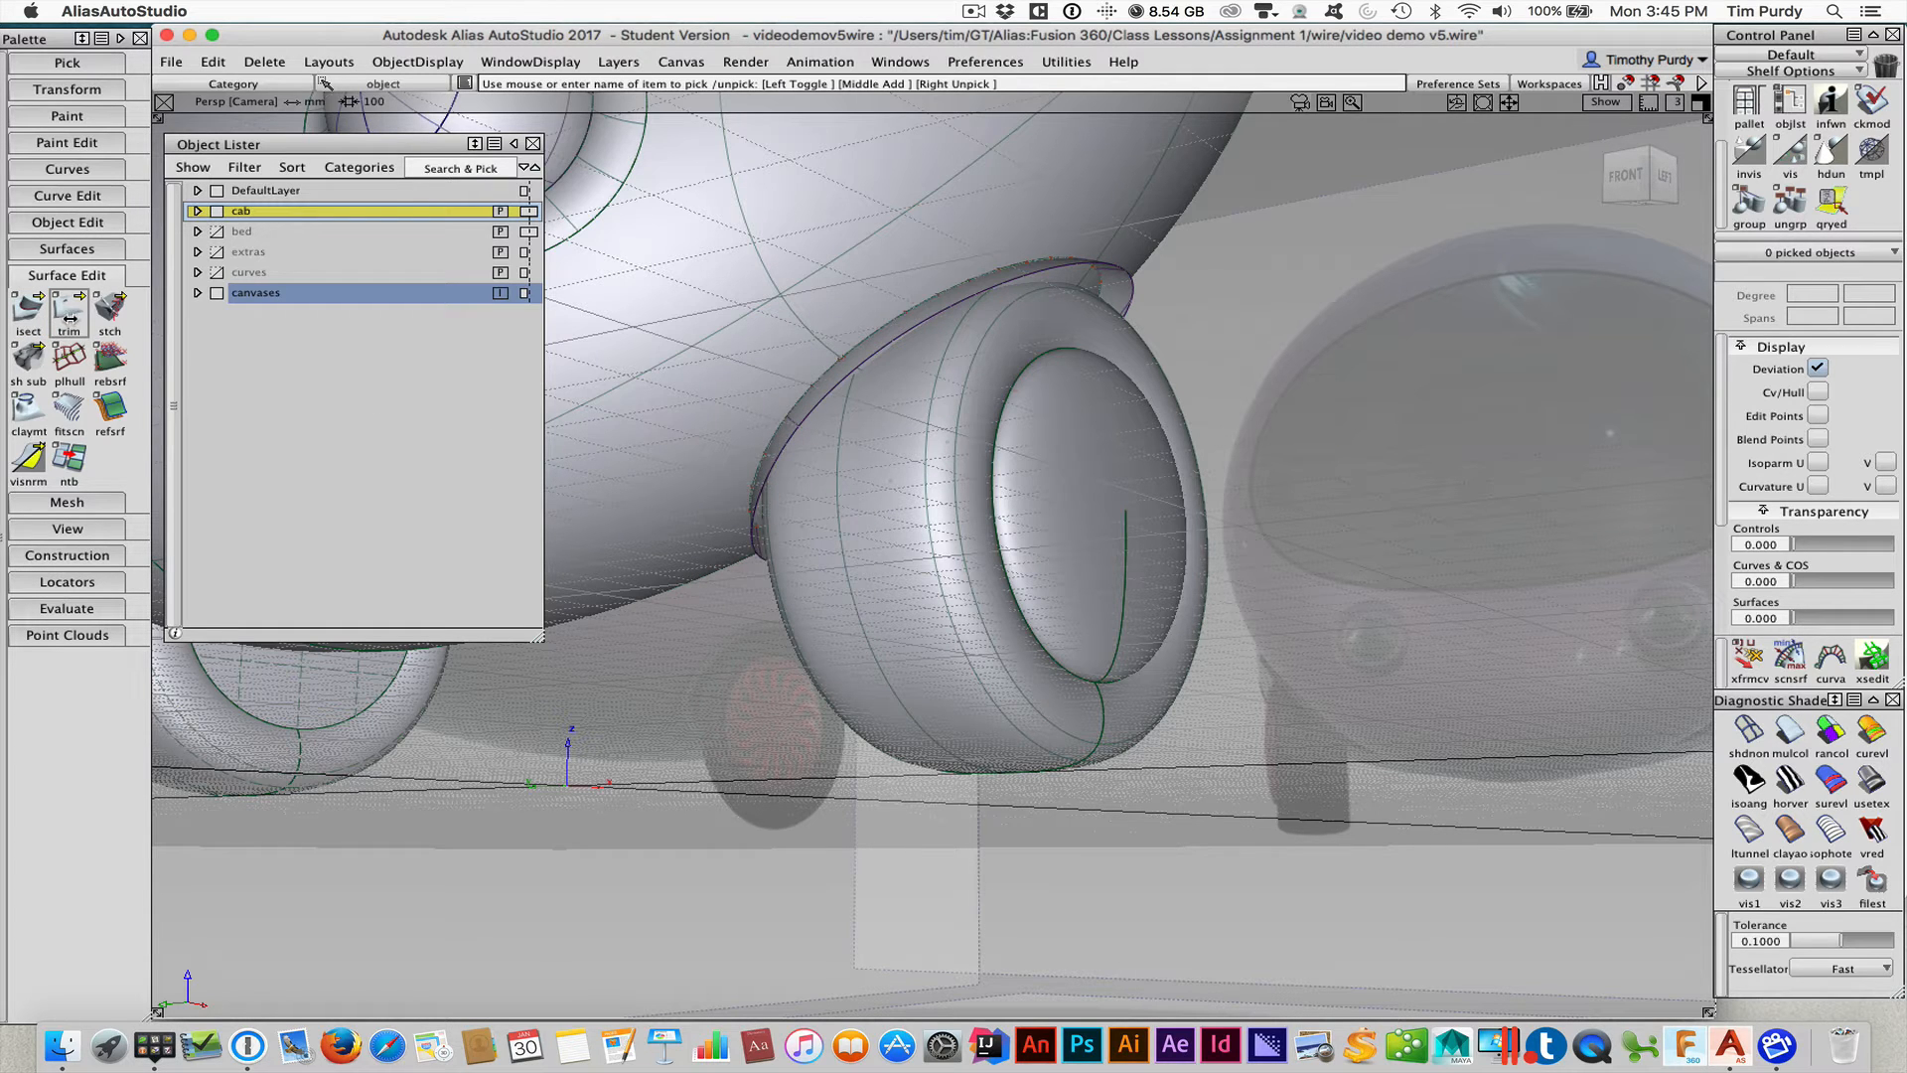
left_click(789, 306)
right_click_drag(1096, 321, 902, 367, "ctrl+shift")
middle_click_drag(902, 366, 941, 523, "alt+shift")
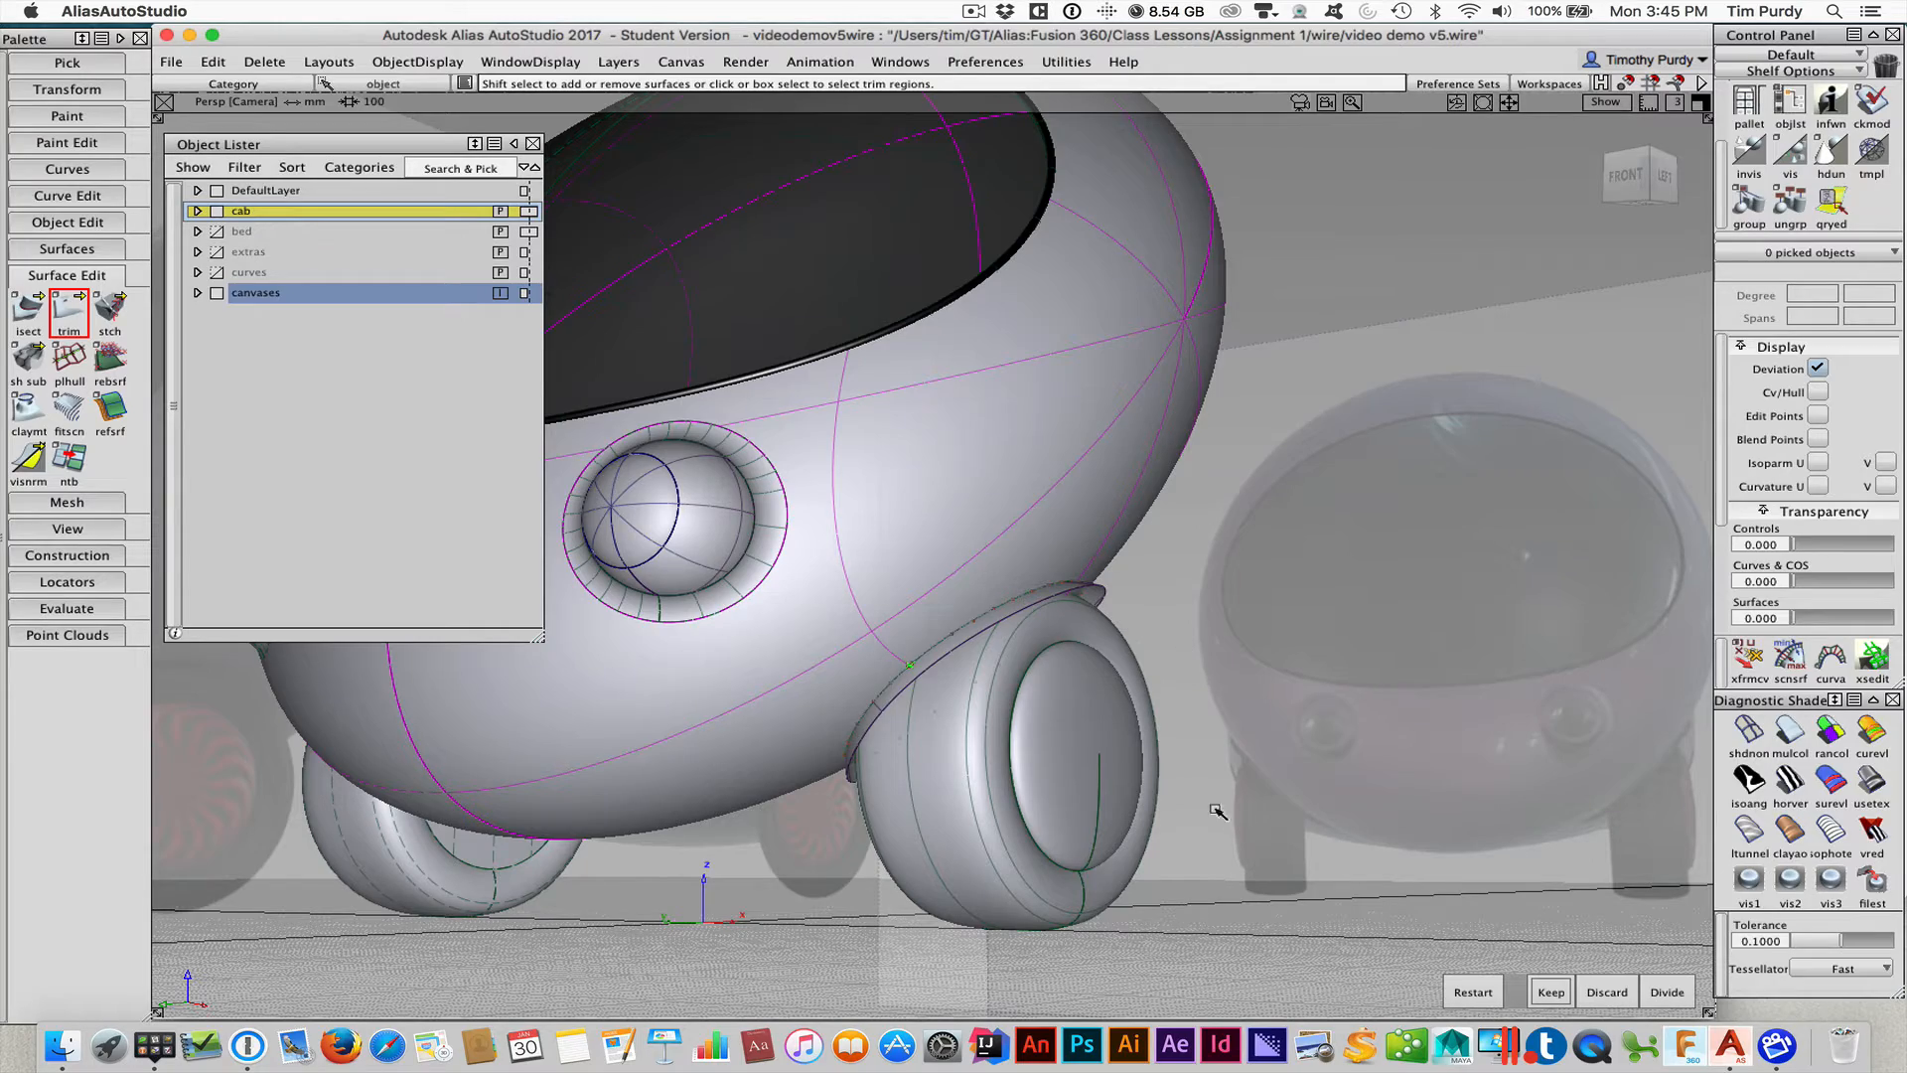
left_click_drag(990, 699, 1298, 863, "alt+shift")
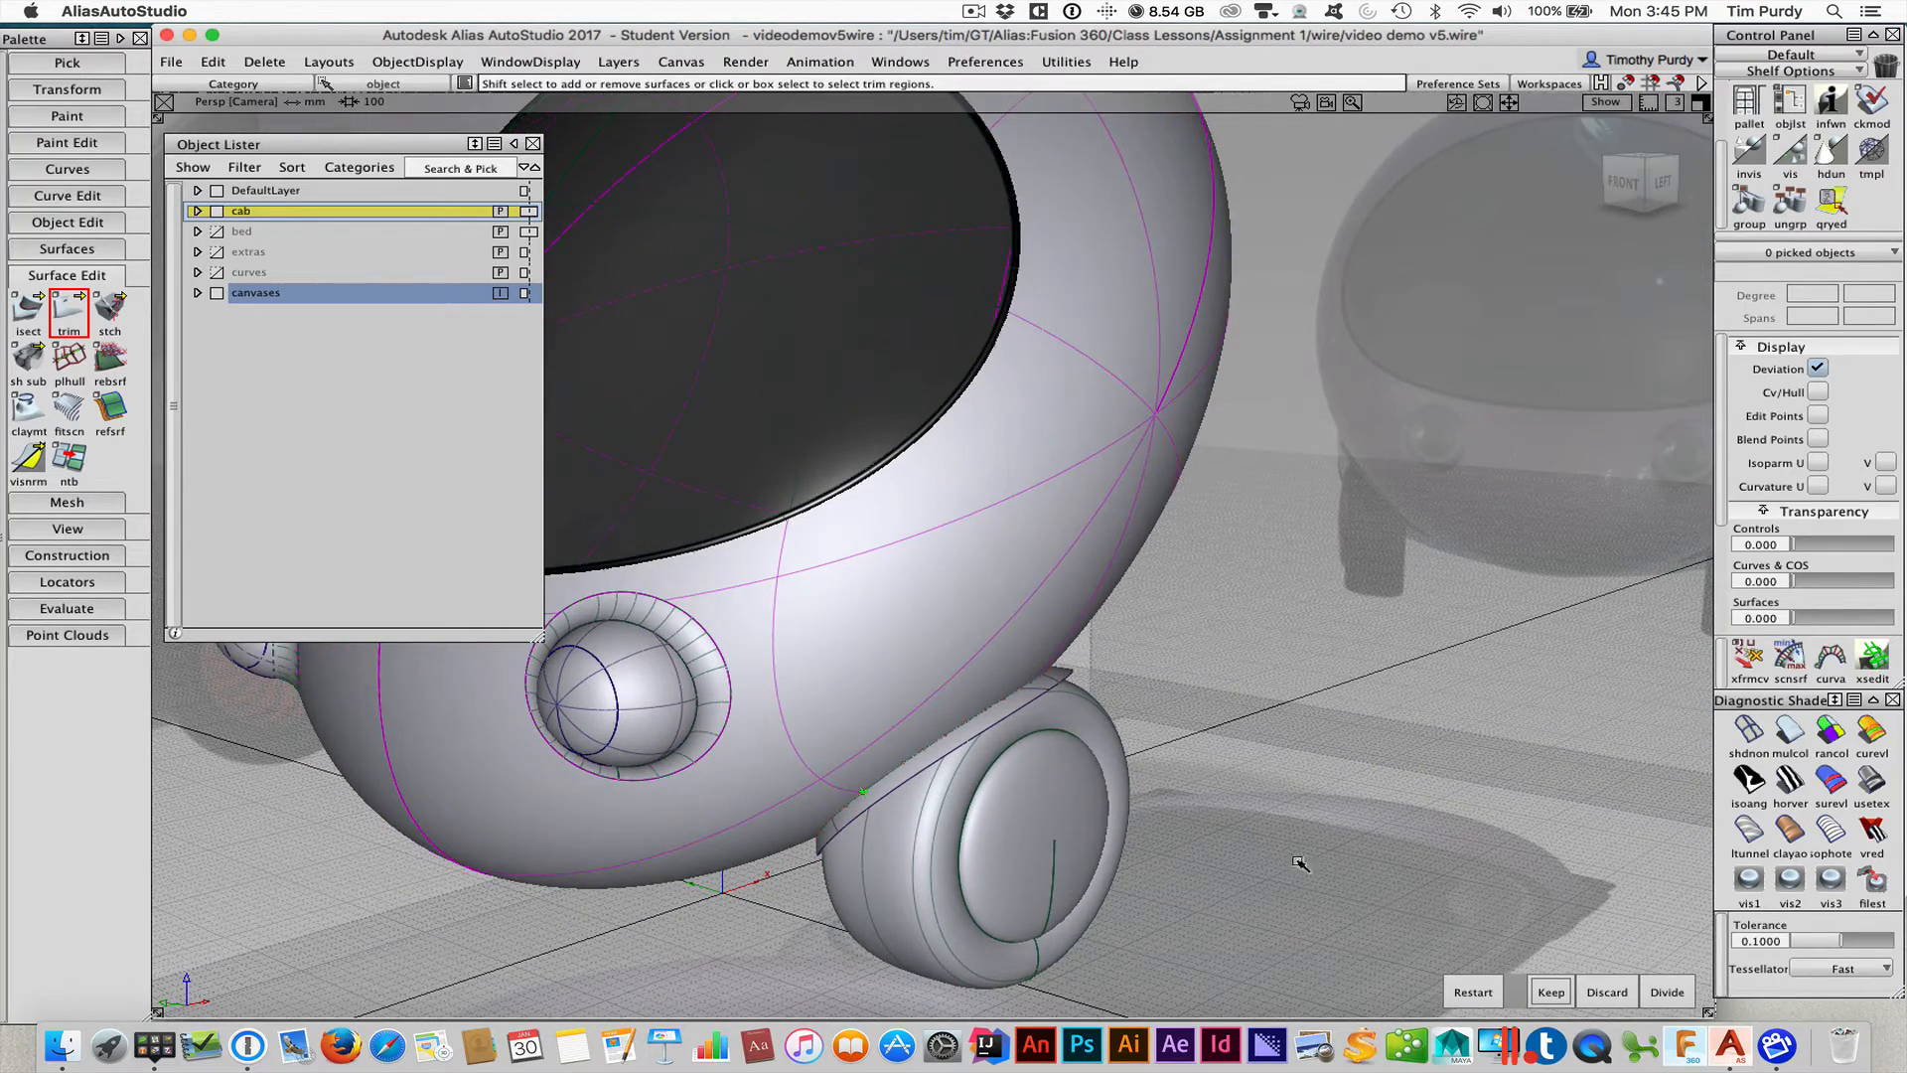
left_click(904, 631)
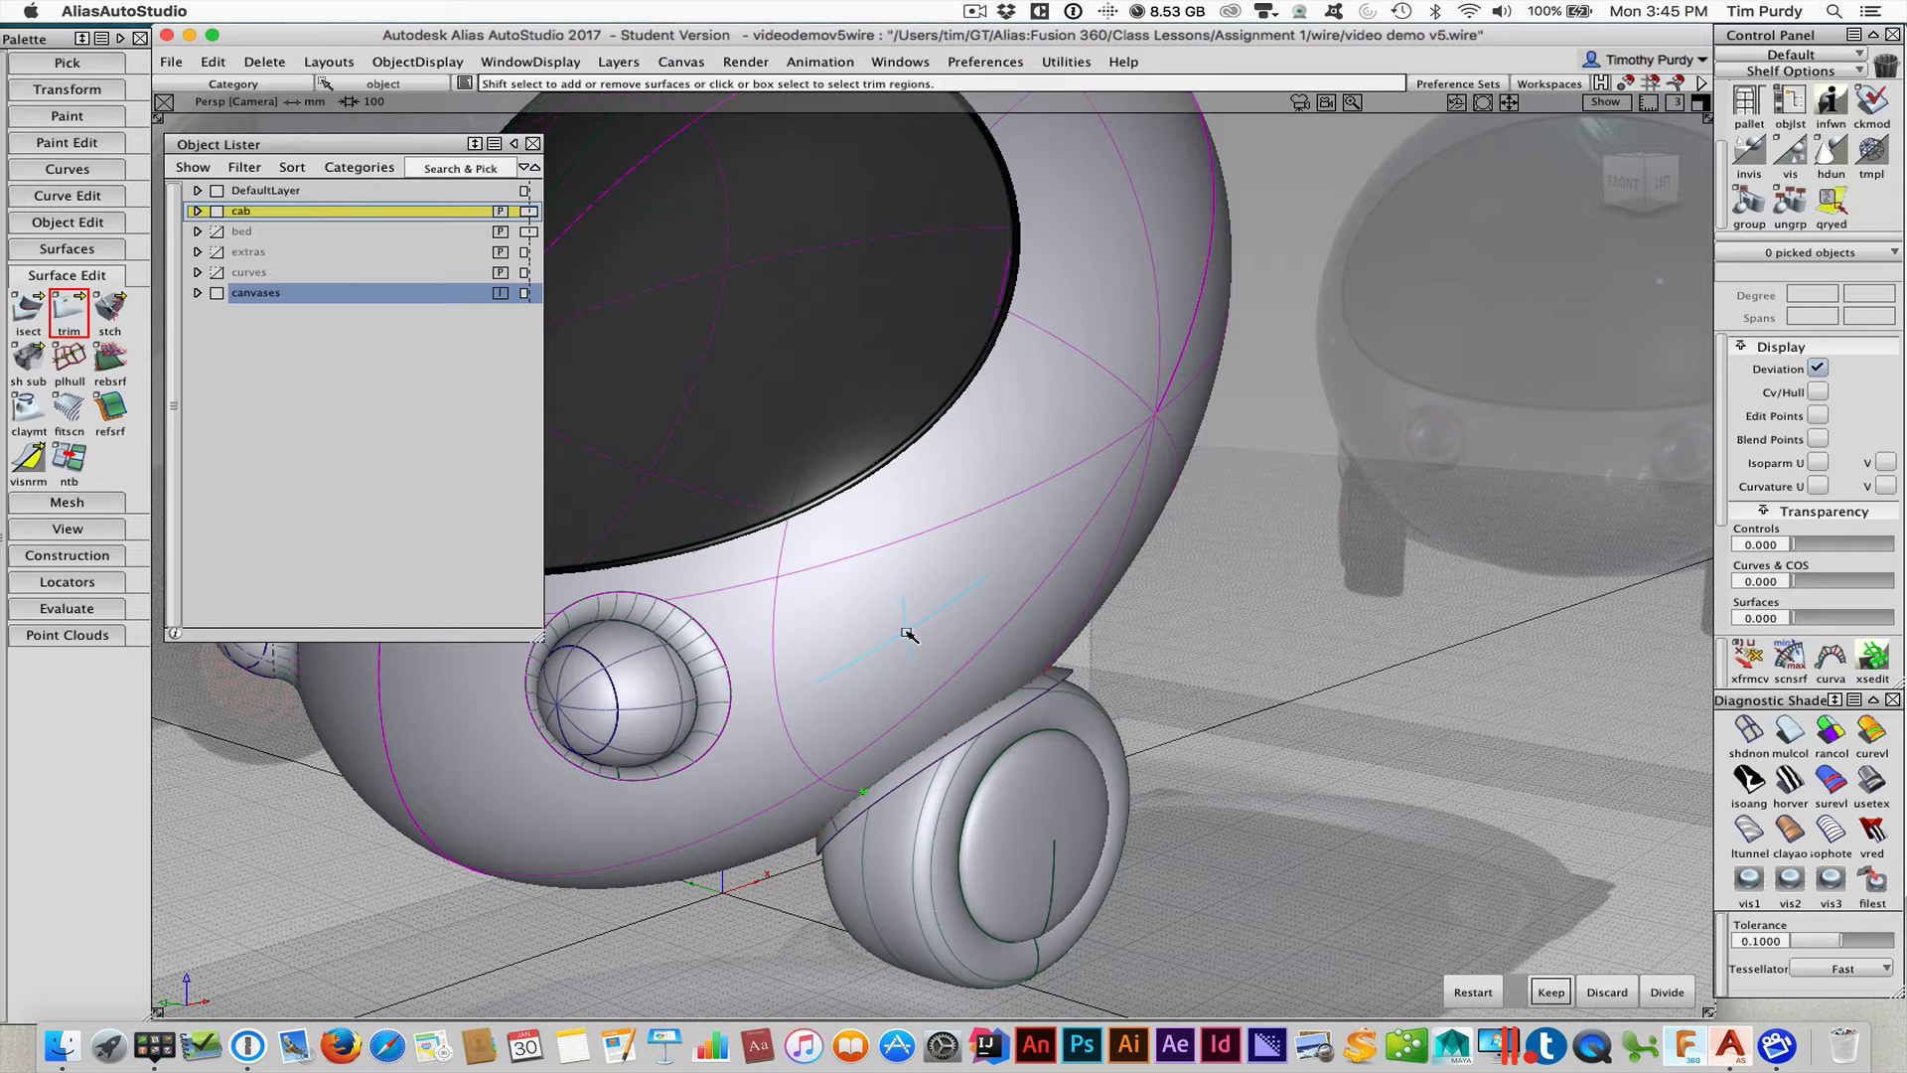
left_click(1552, 992)
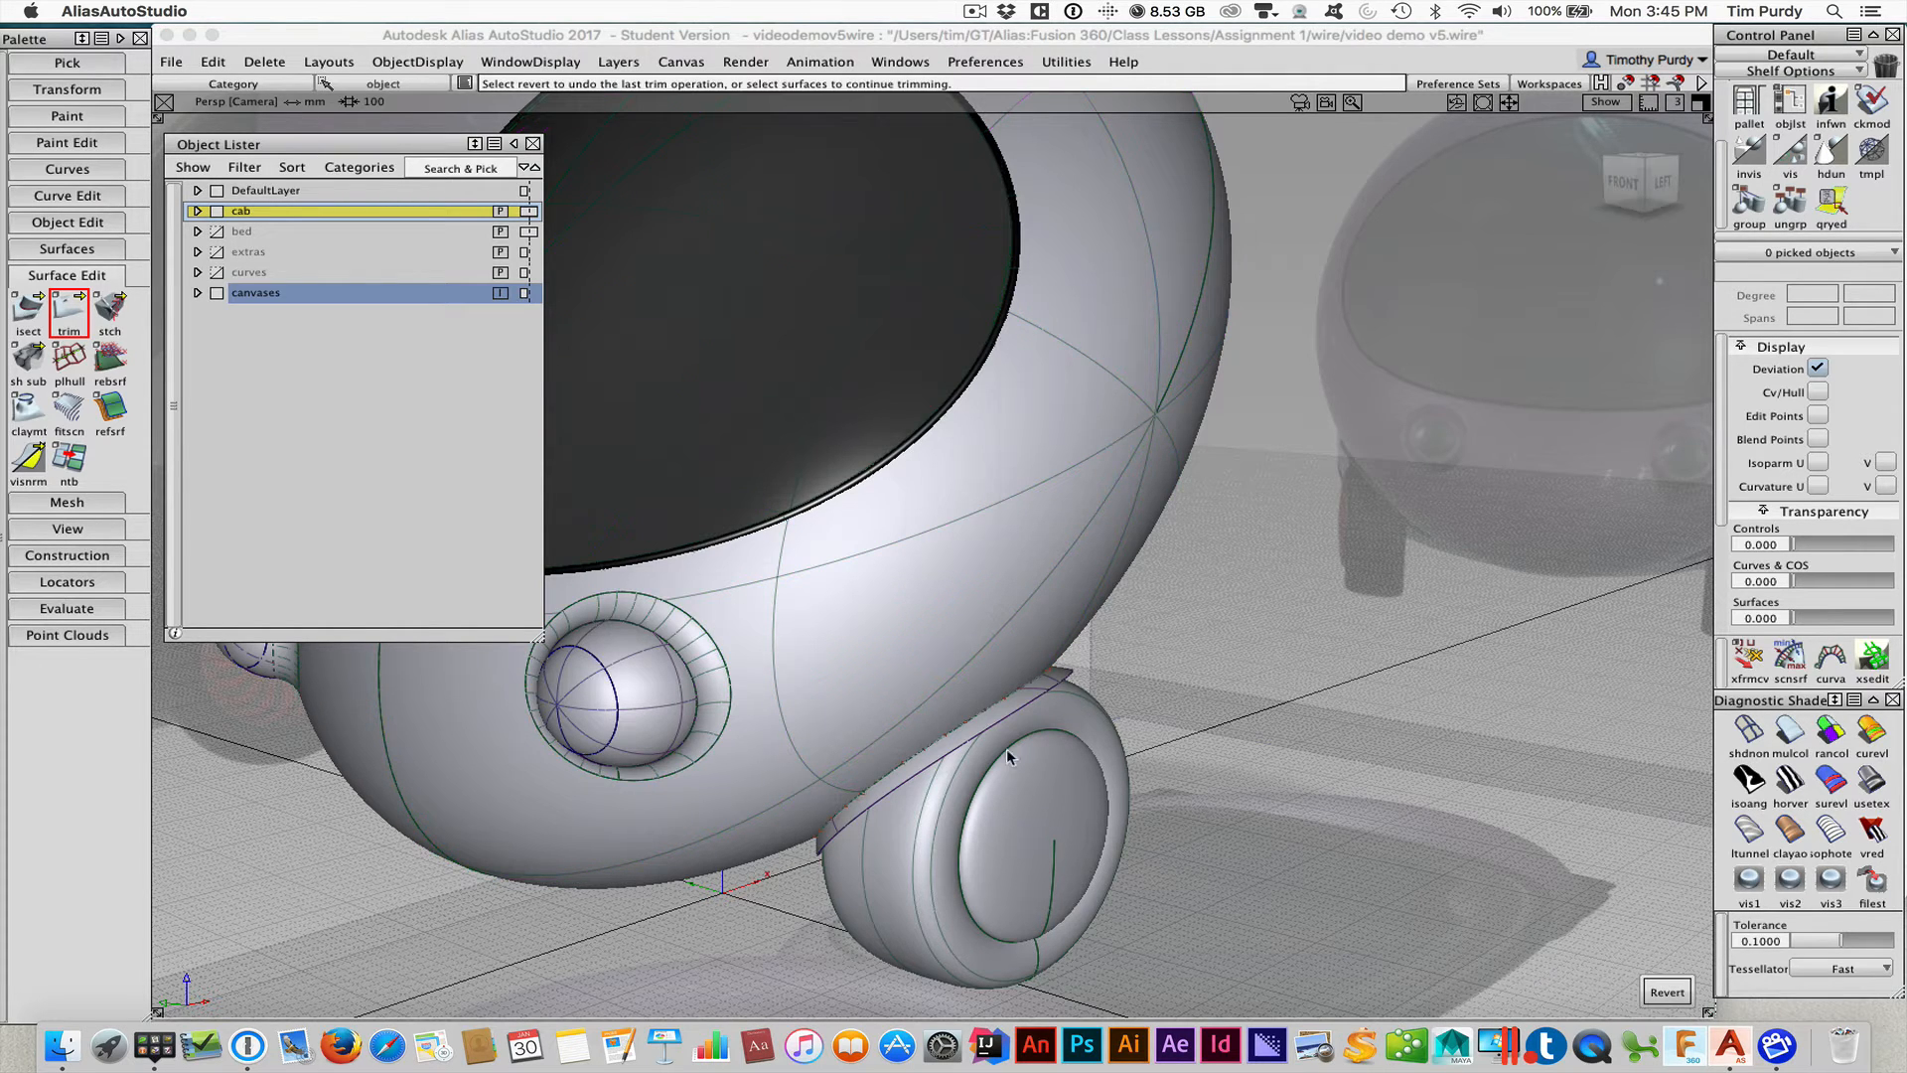
left_click_drag(1041, 735, 1107, 536, "alt+shift")
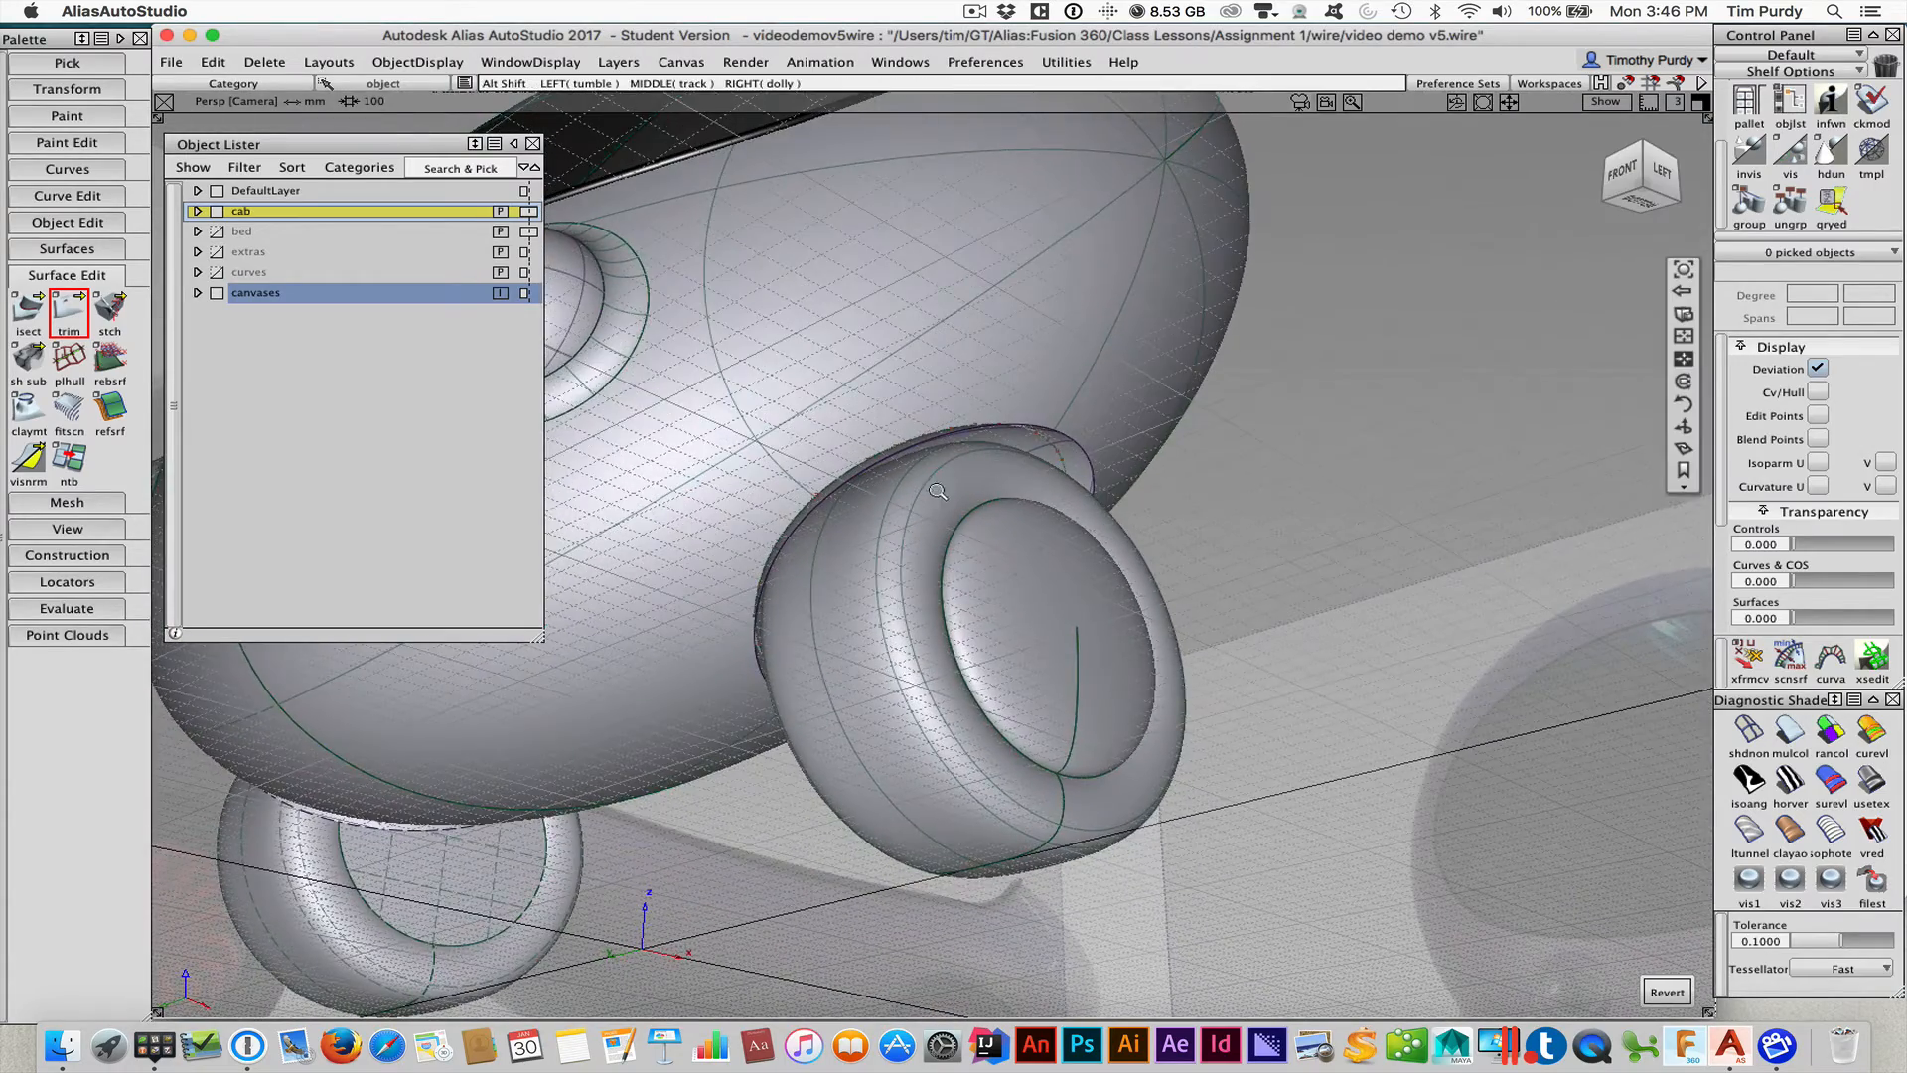
right_click_drag(1127, 462, 864, 544, "alt+shift")
left_click_drag(860, 545, 980, 583, "alt+shift")
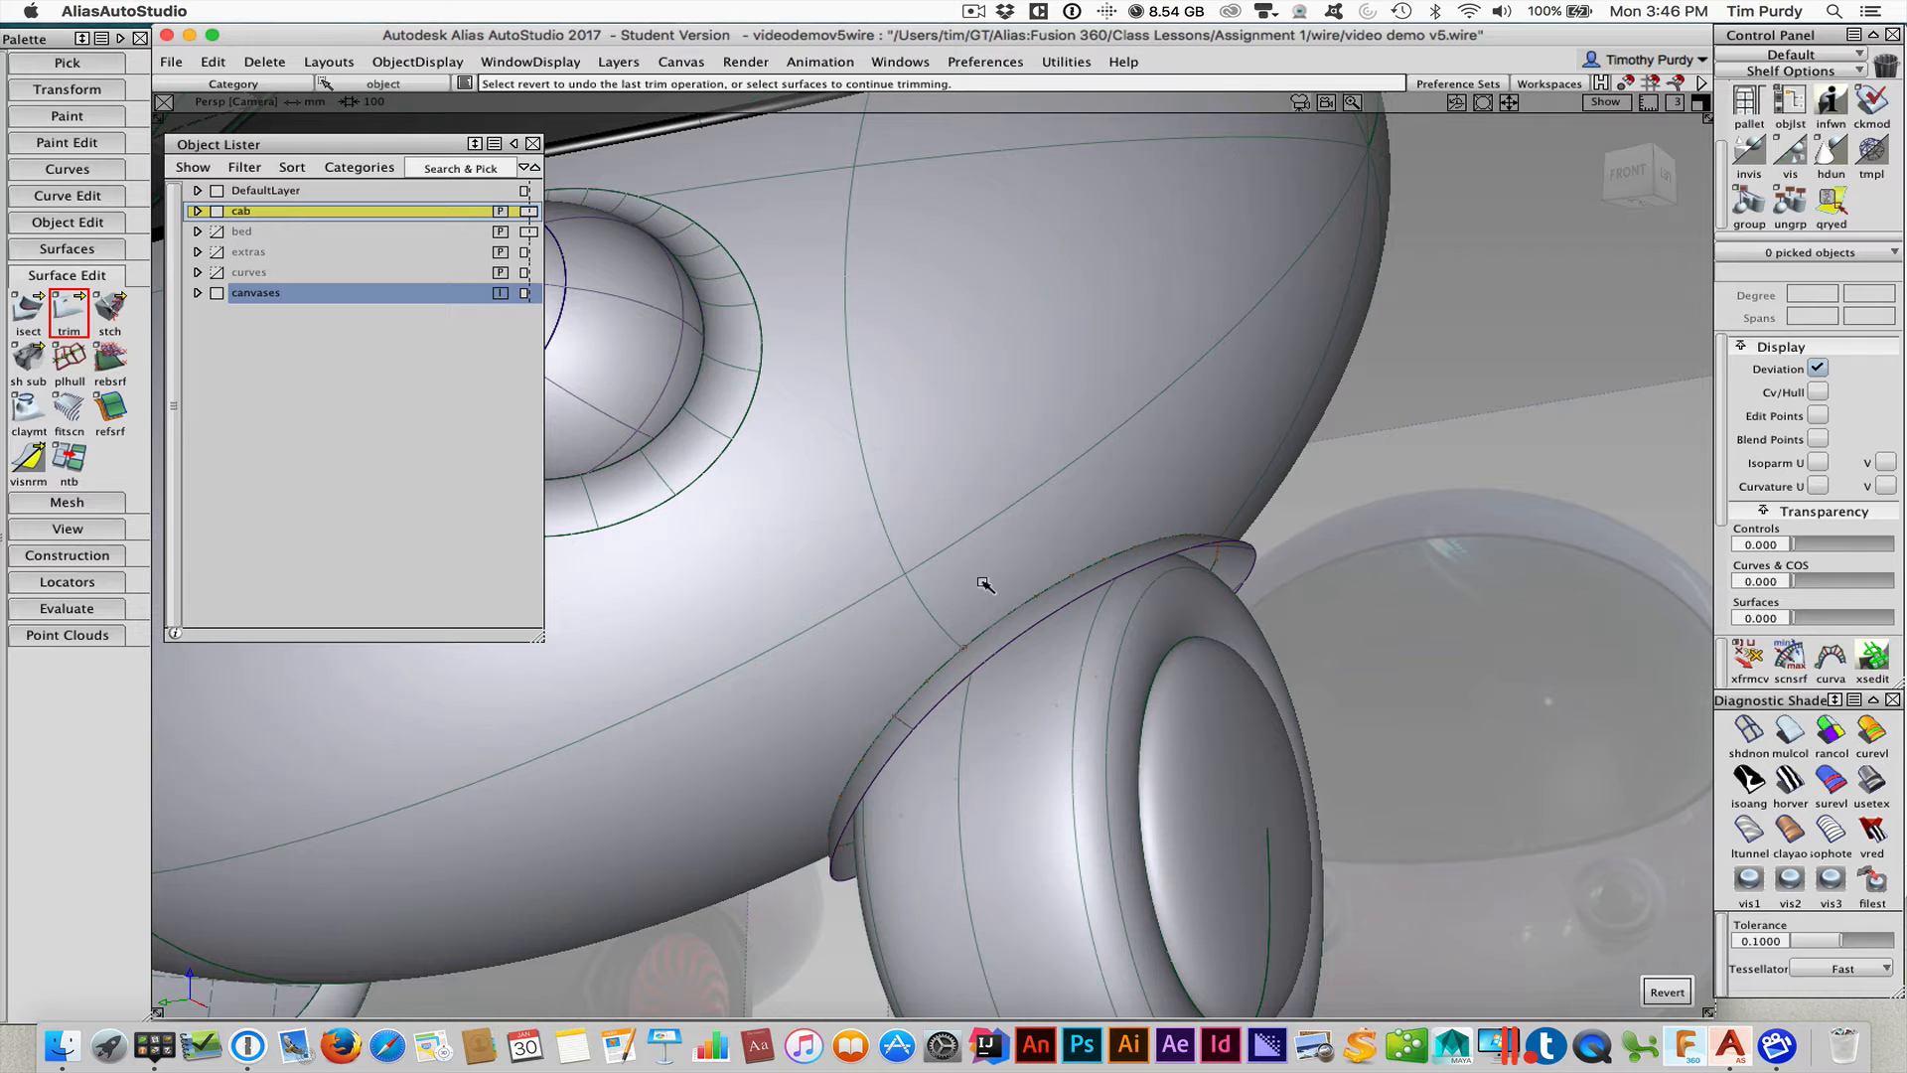
right_click_drag(1056, 638, 1135, 624, "alt+shift")
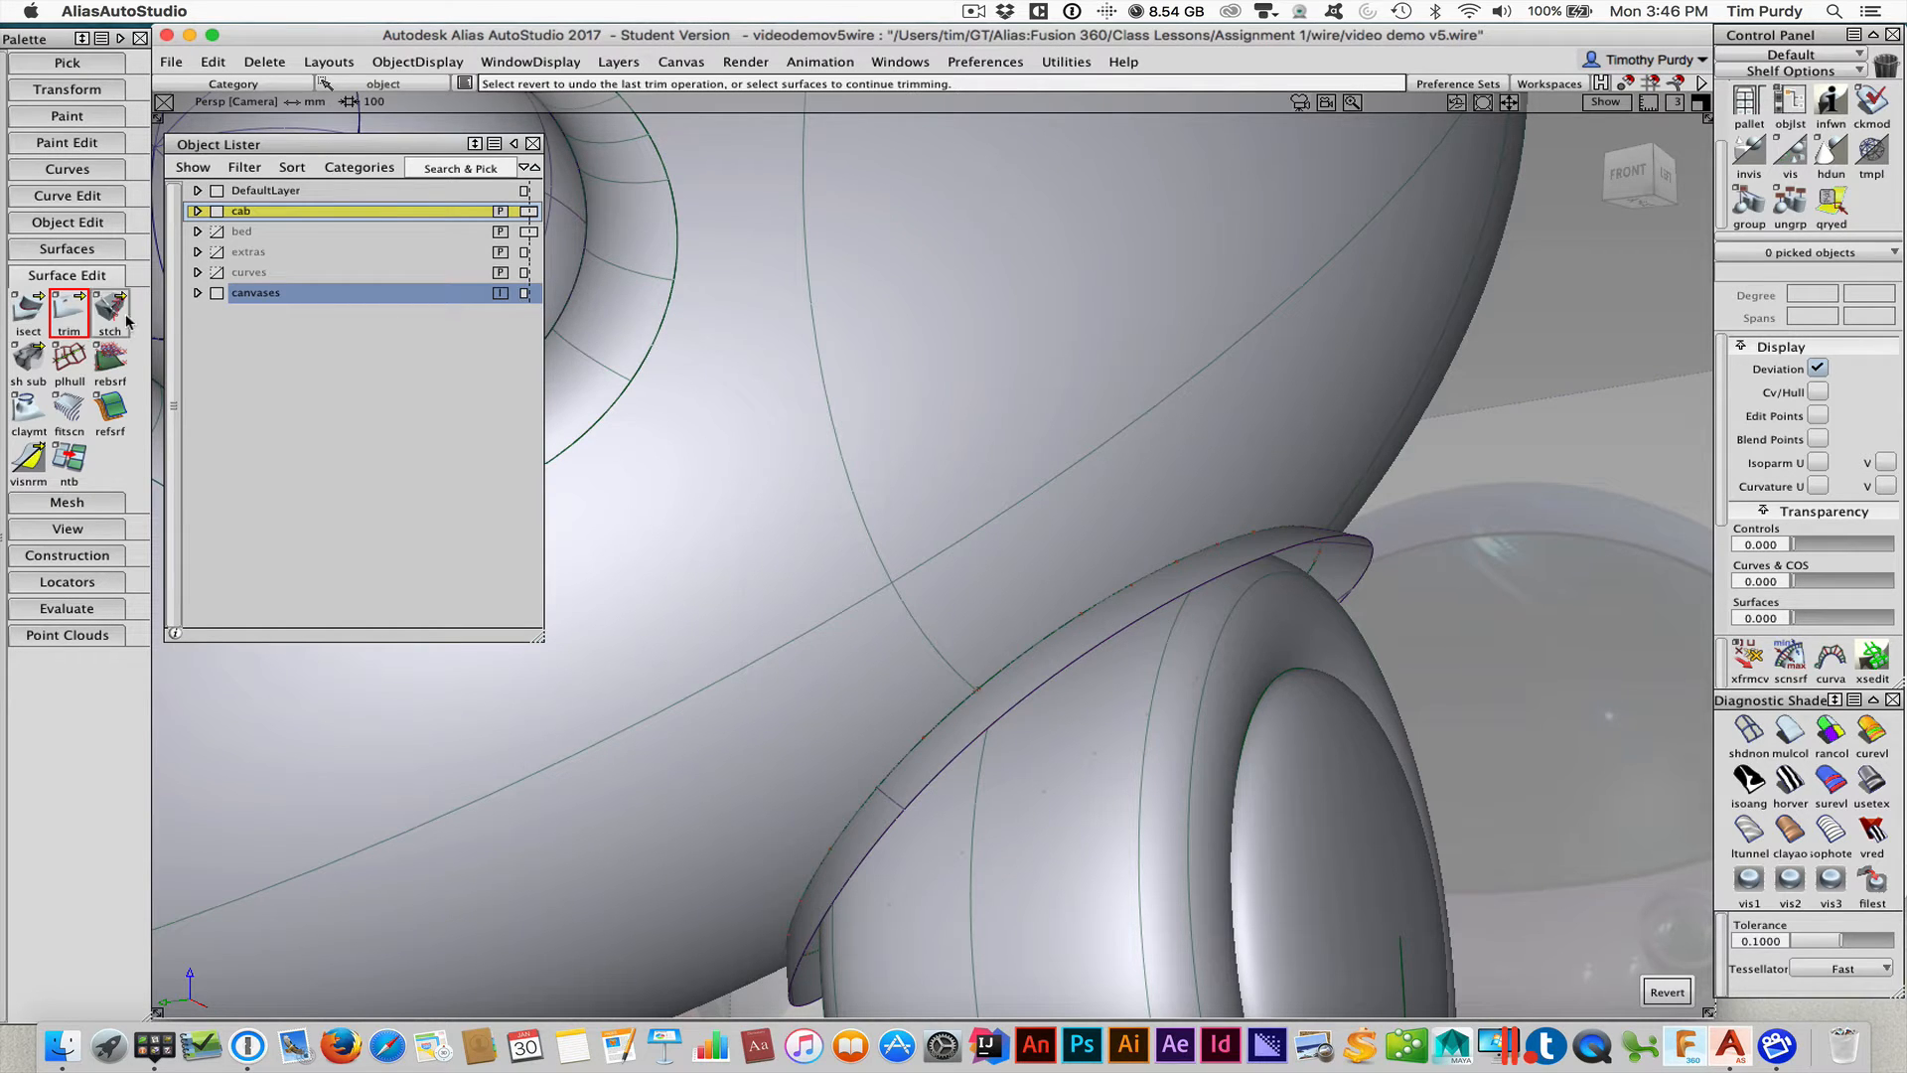
Start a Fillet Flange with a normal wall type on the outer edge of the trimmed wheel arch
left_click(72, 271)
left_click(67, 249)
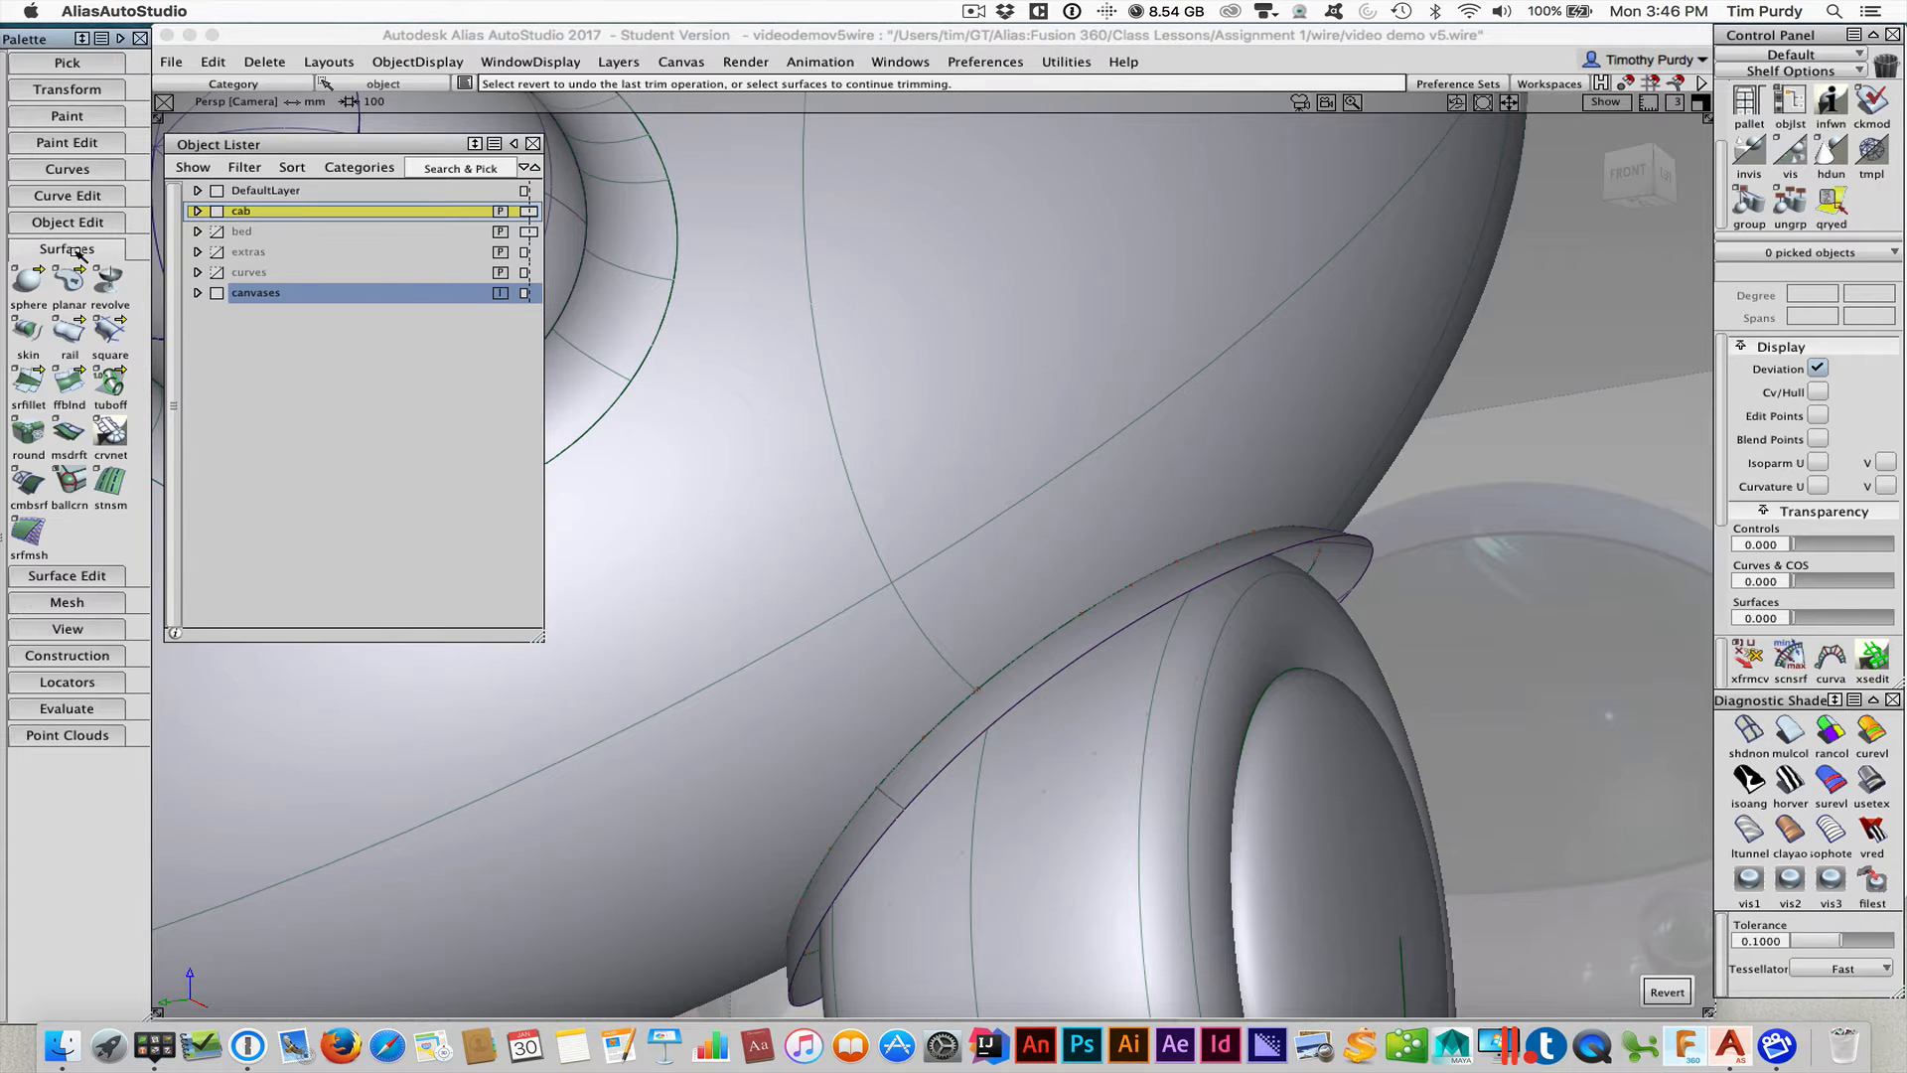
right_click(90, 254)
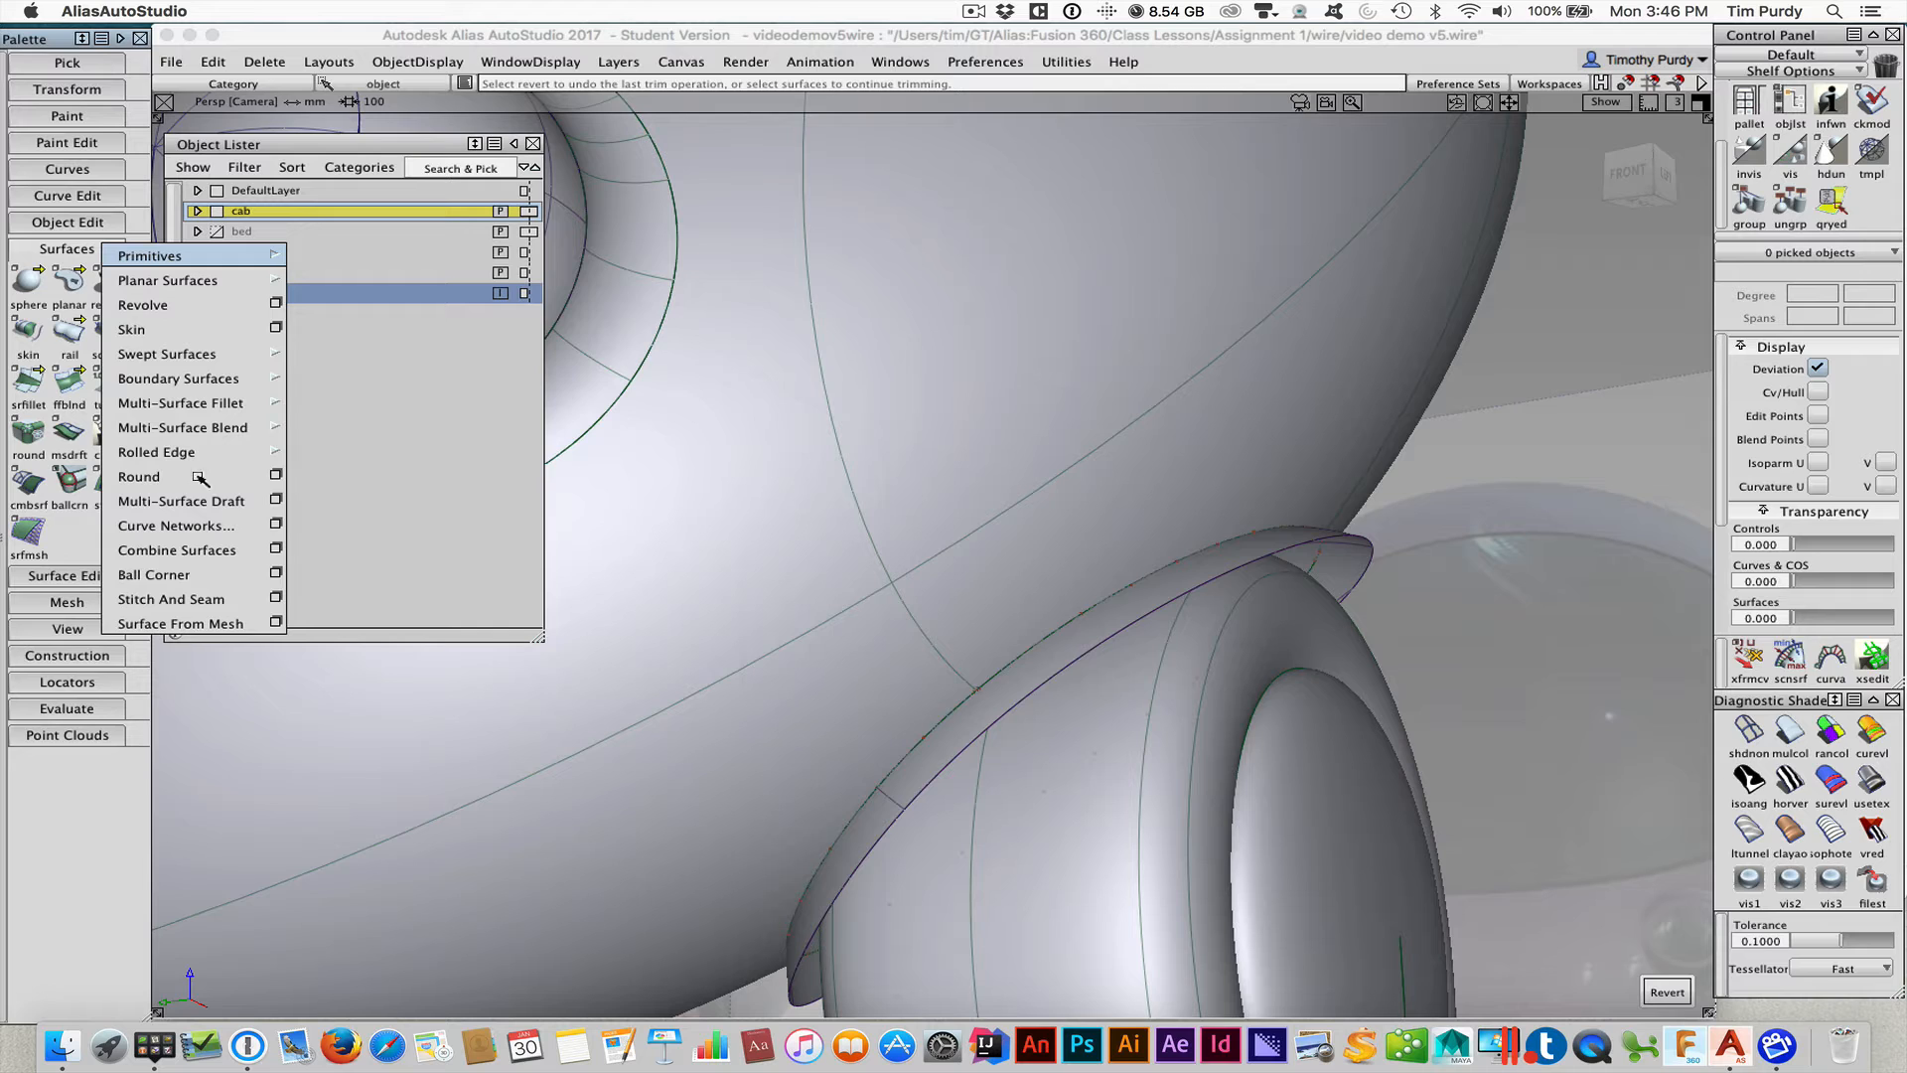
mouse_move(196, 462)
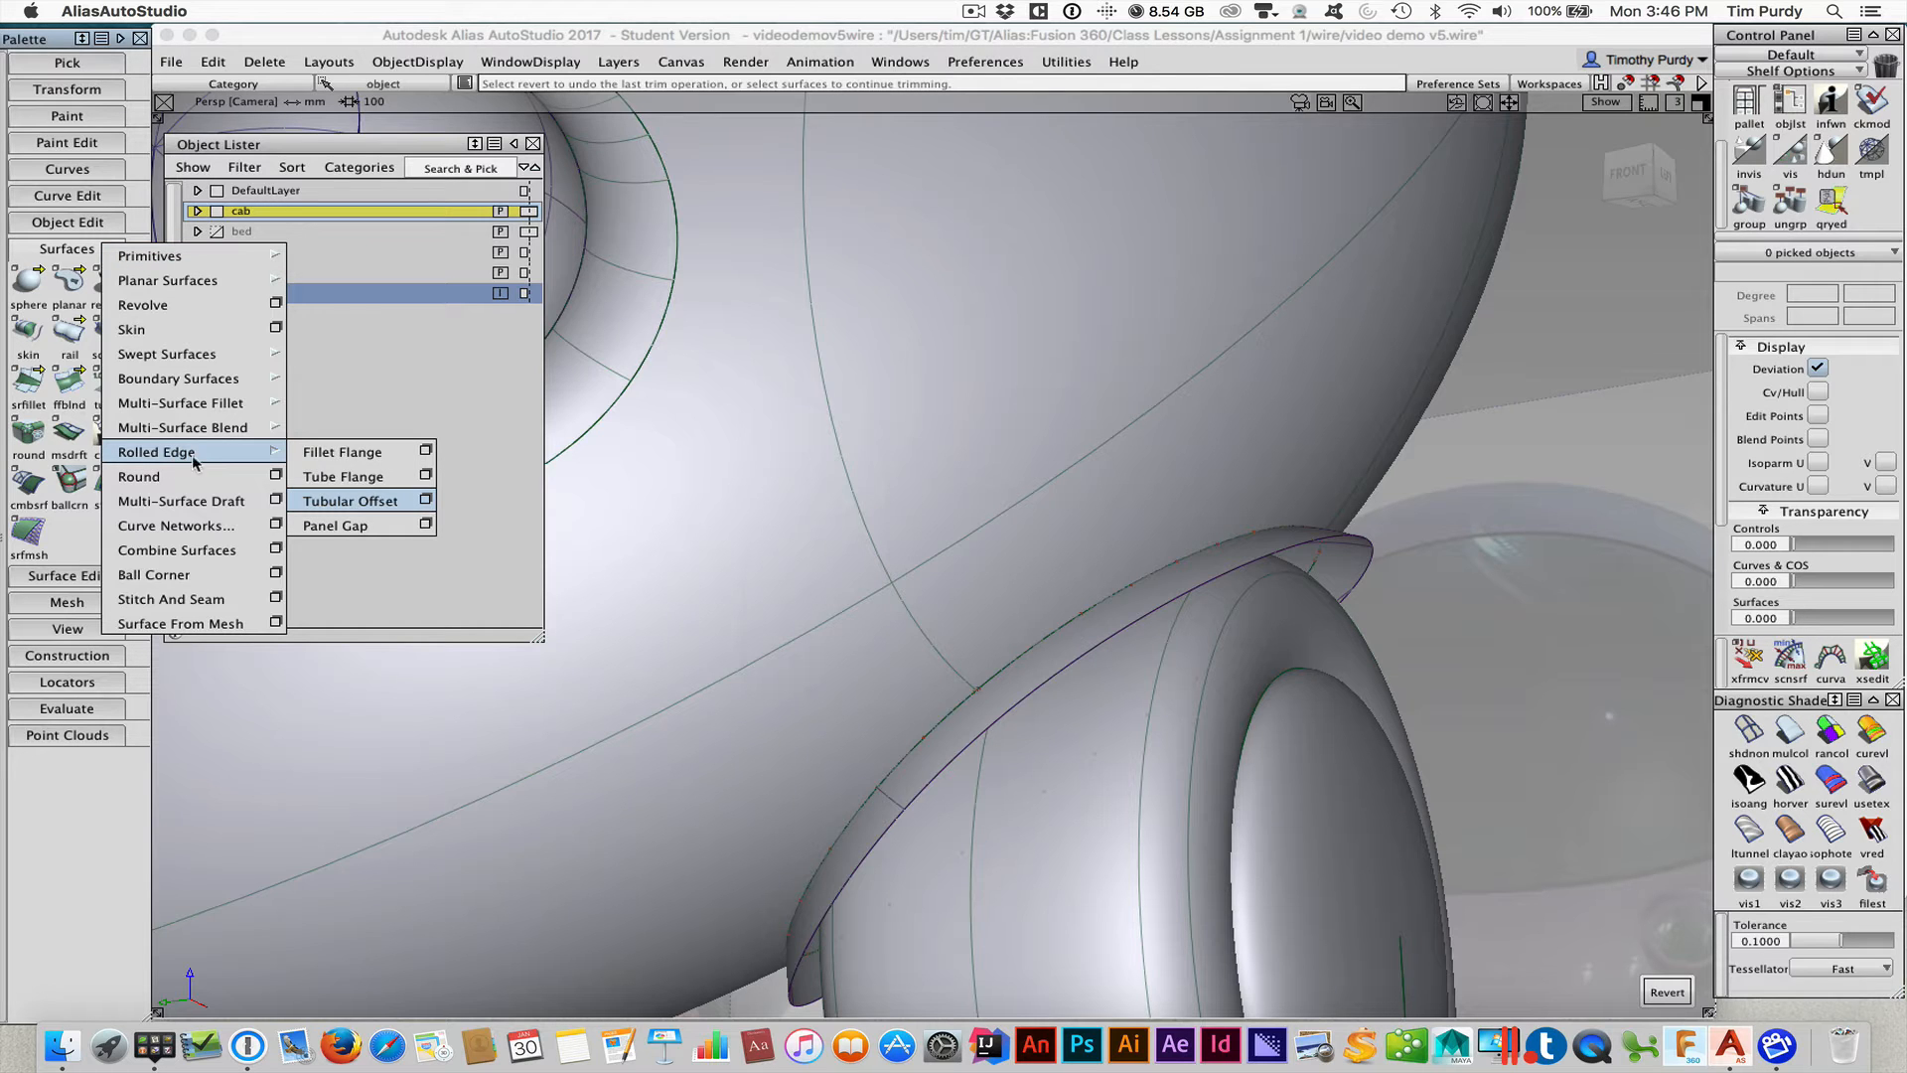
left_click(428, 452)
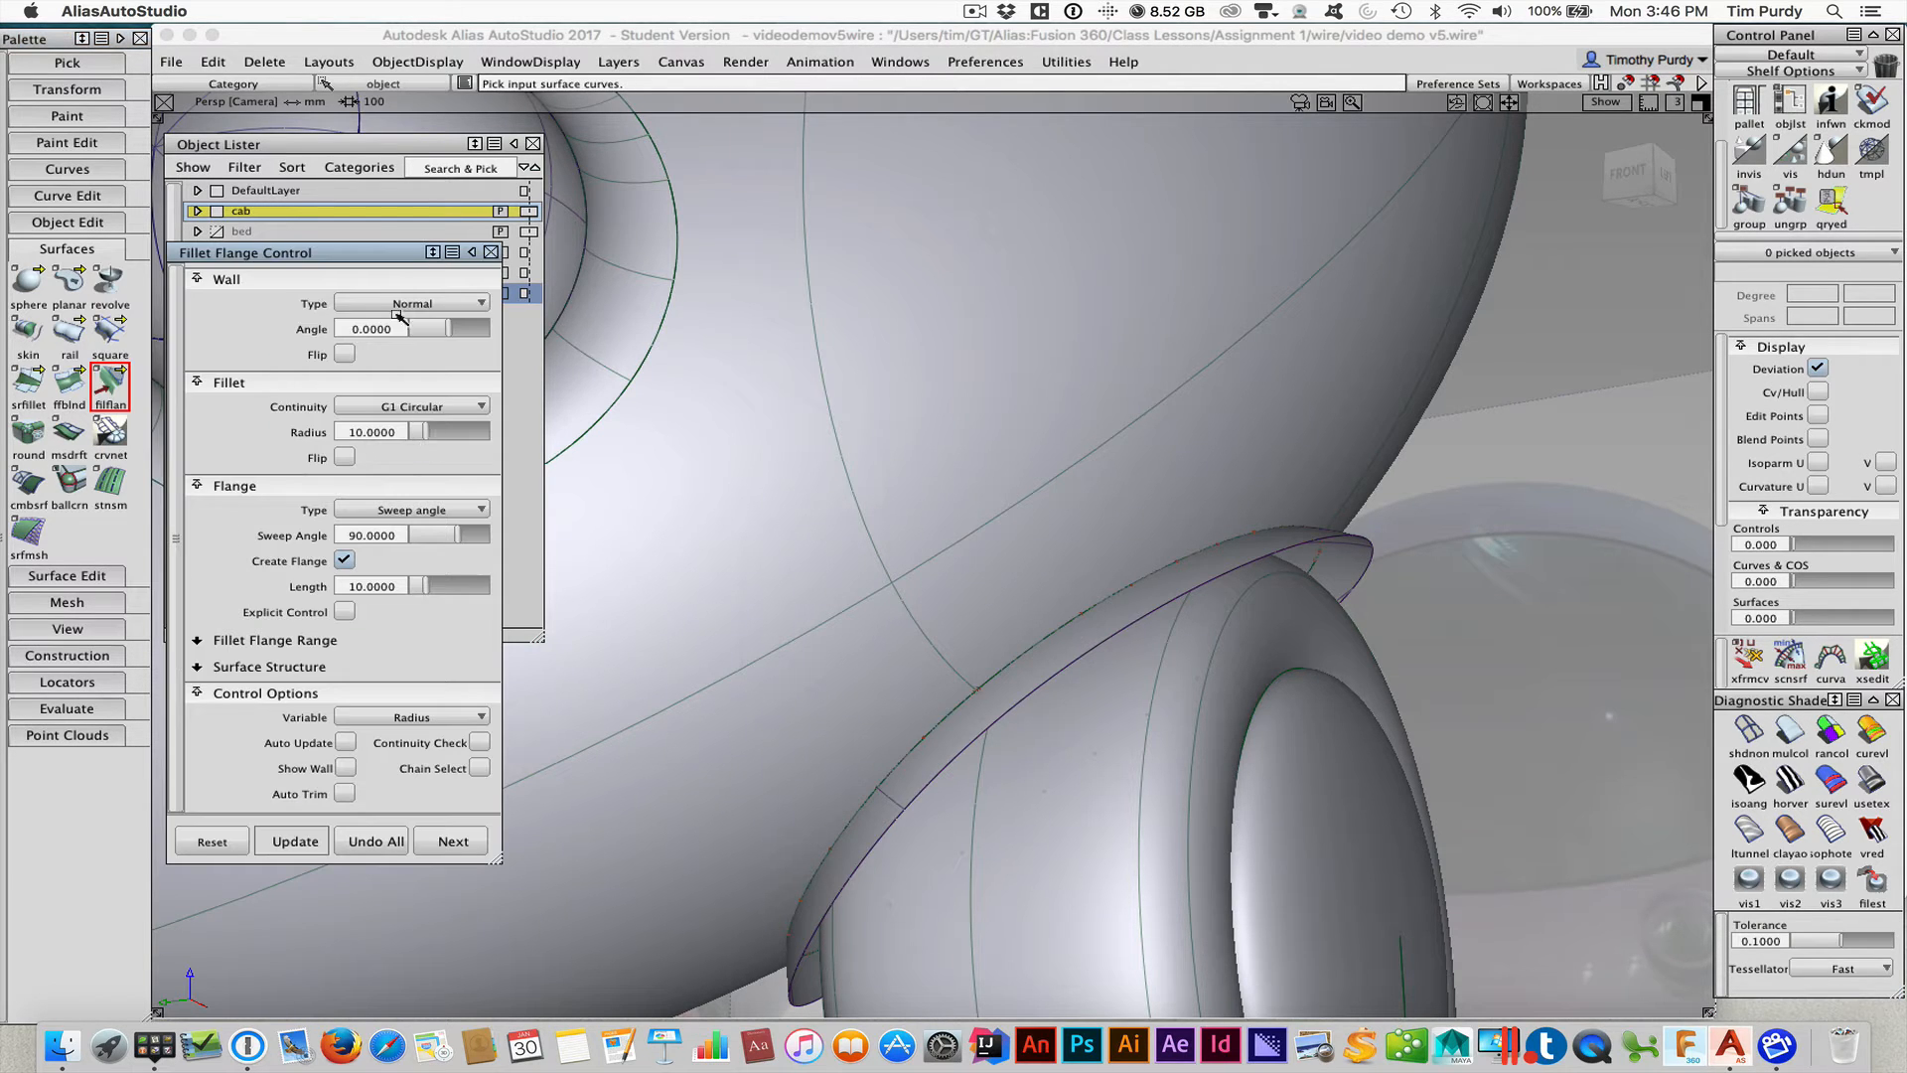
left_click(1366, 575)
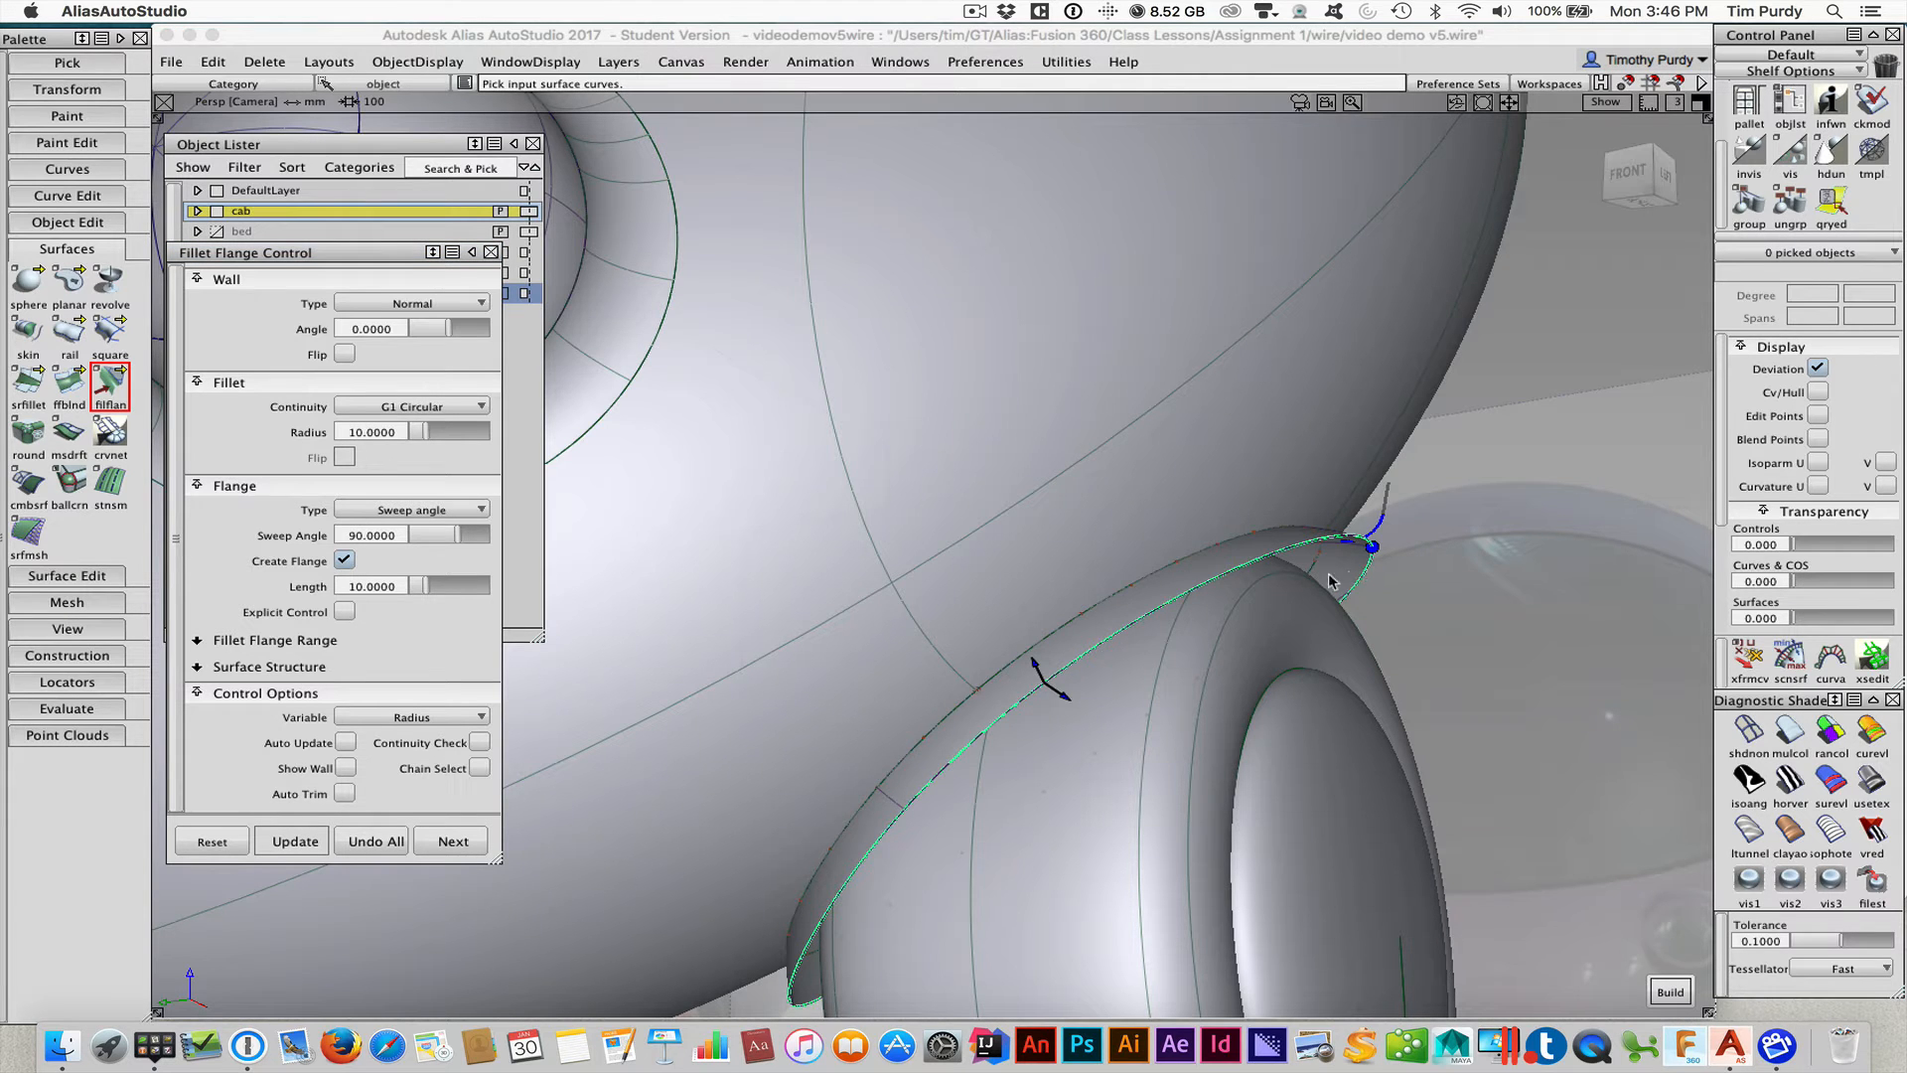
left_click_drag(1307, 584, 1414, 508, "alt+shift")
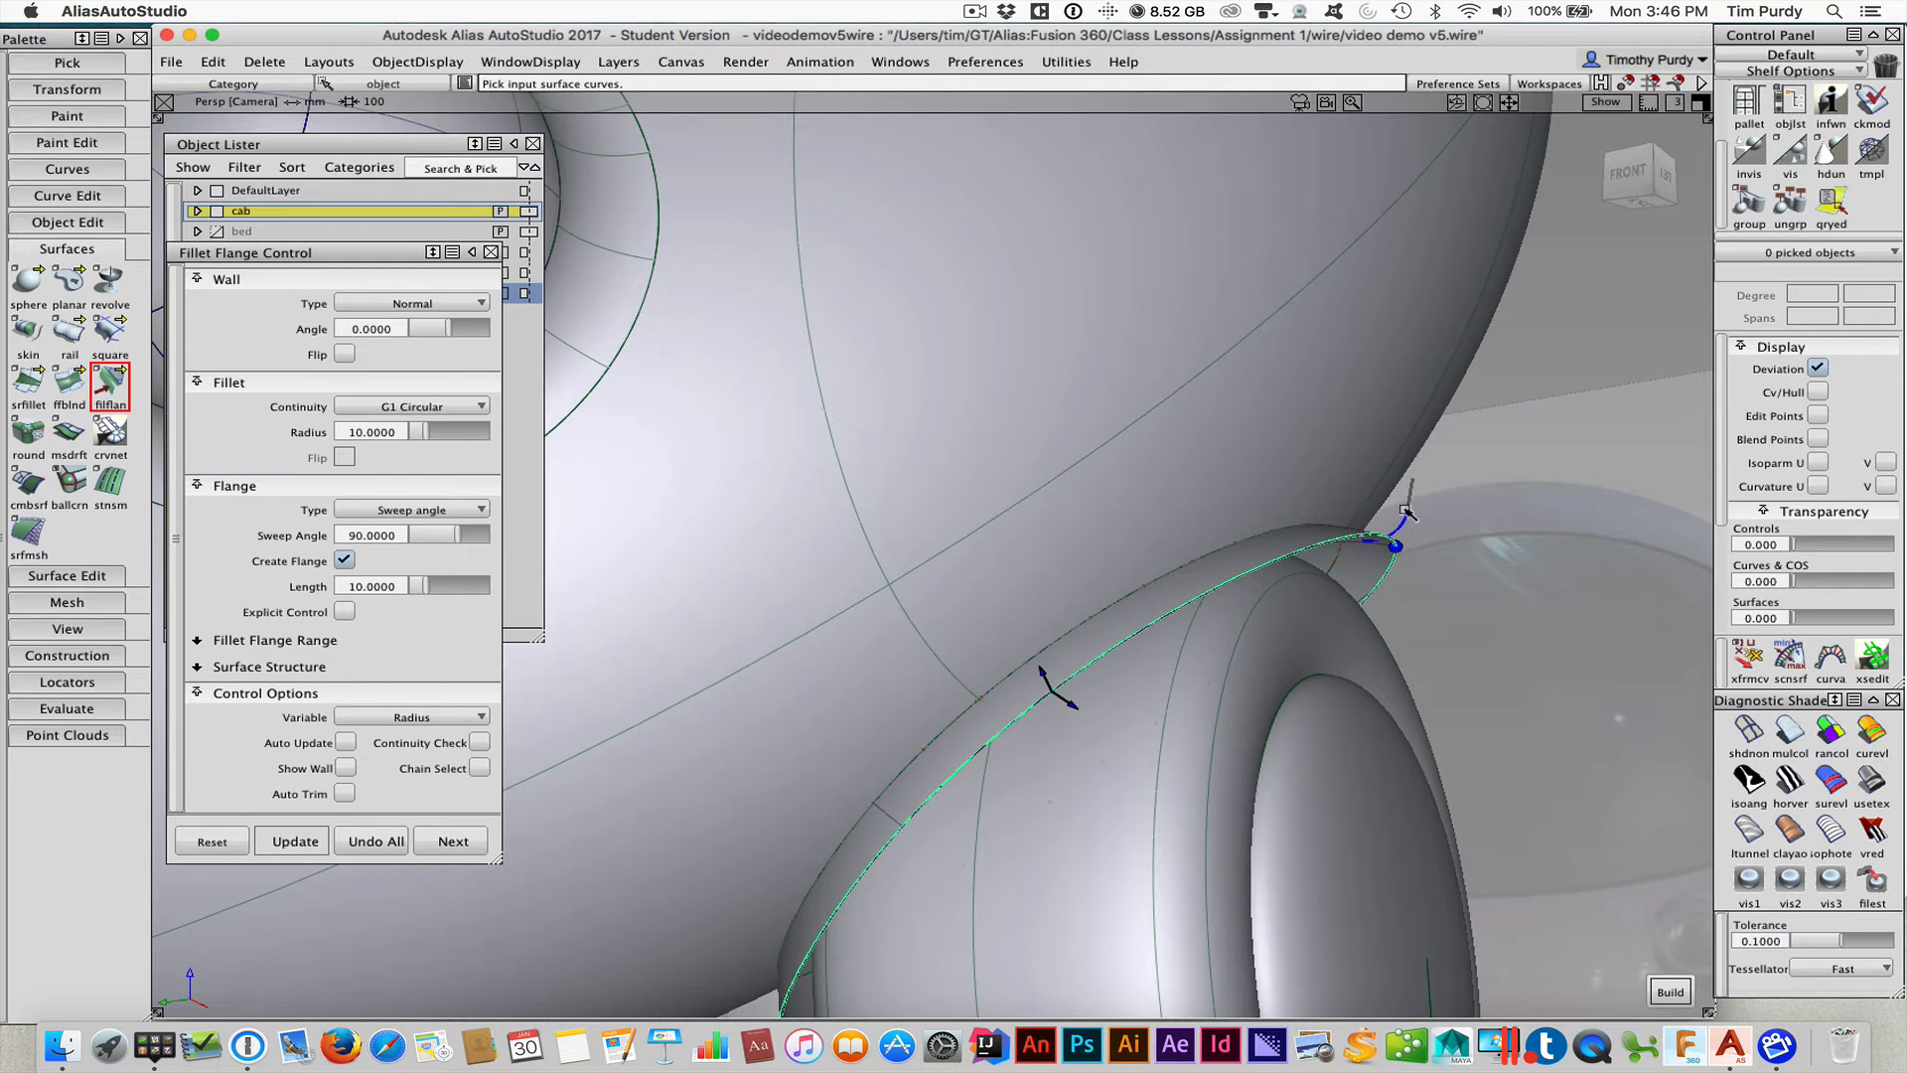
left_click_drag(1304, 568, 1366, 447, "alt+shift")
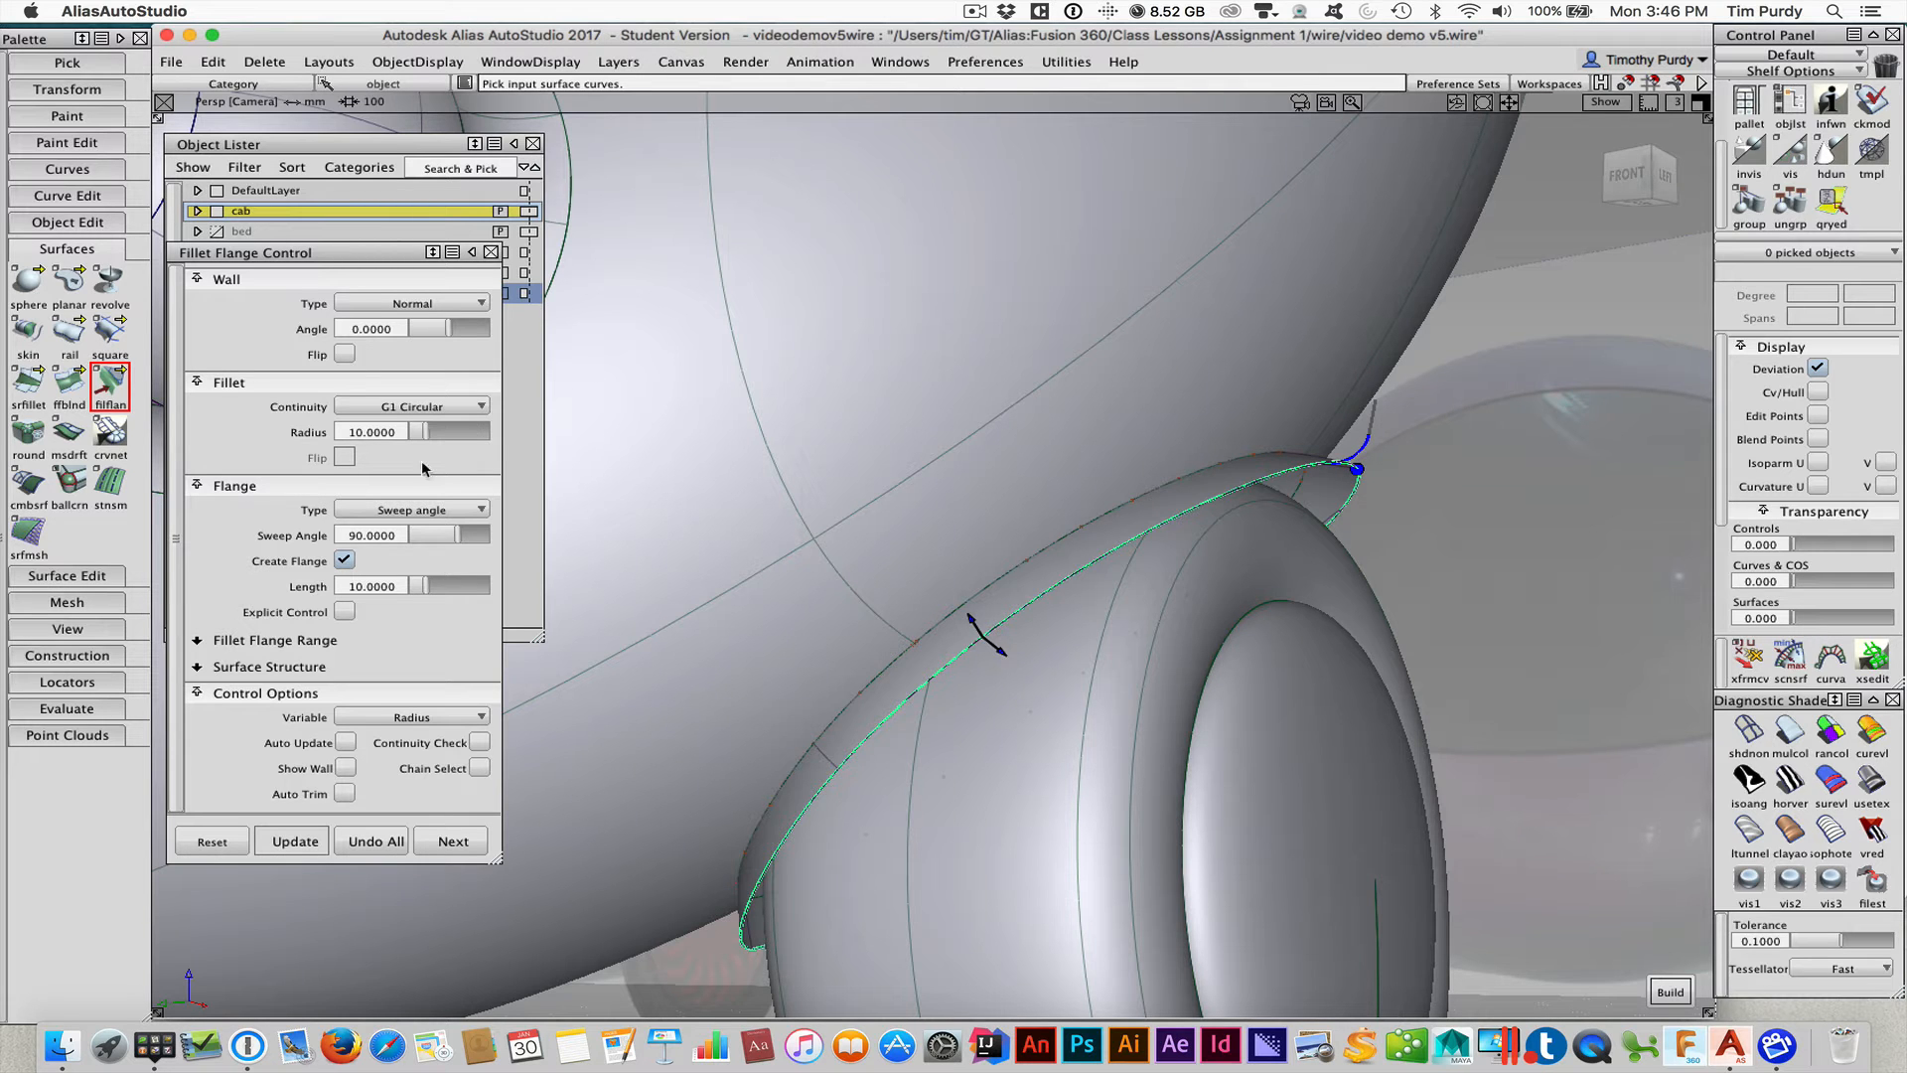
Set the flange's sweep angle to 170 so that it curls back toward the cab
left_click(461, 536)
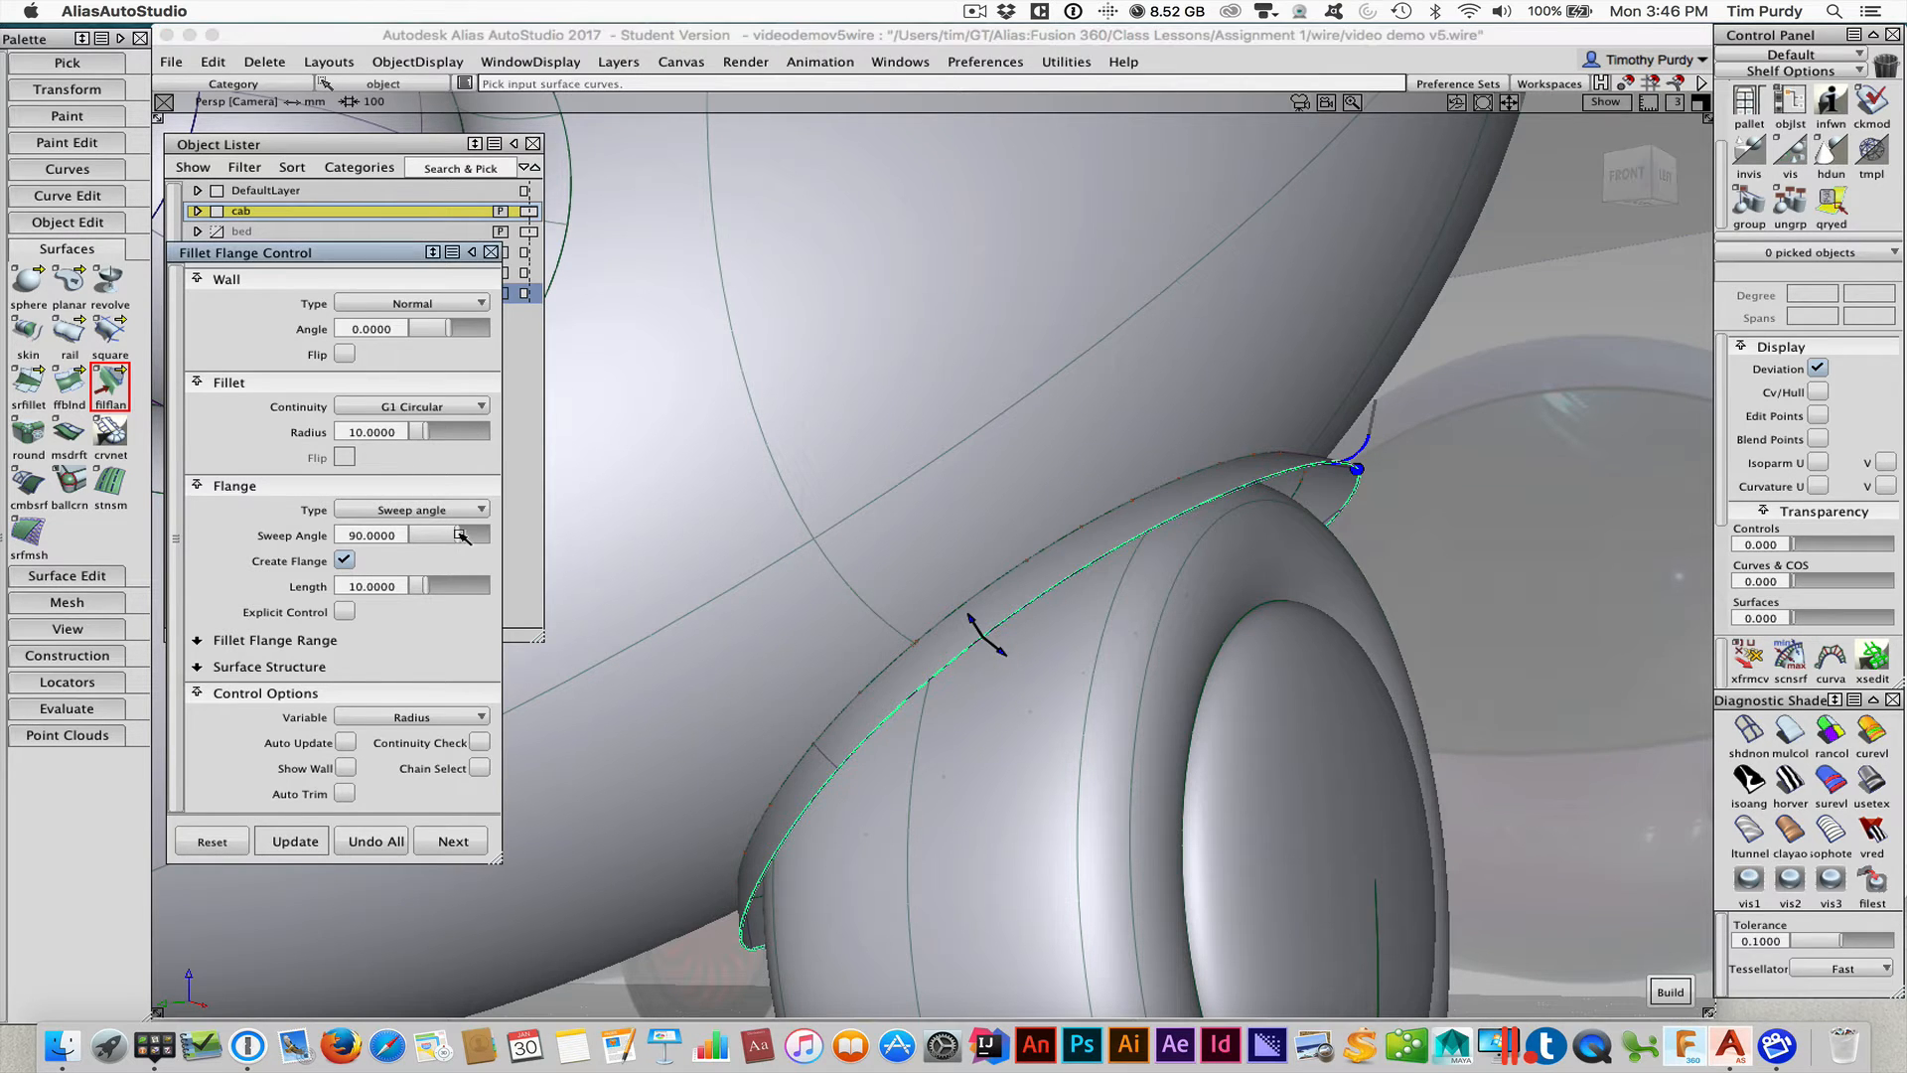
left_click_drag(462, 537, 464, 537)
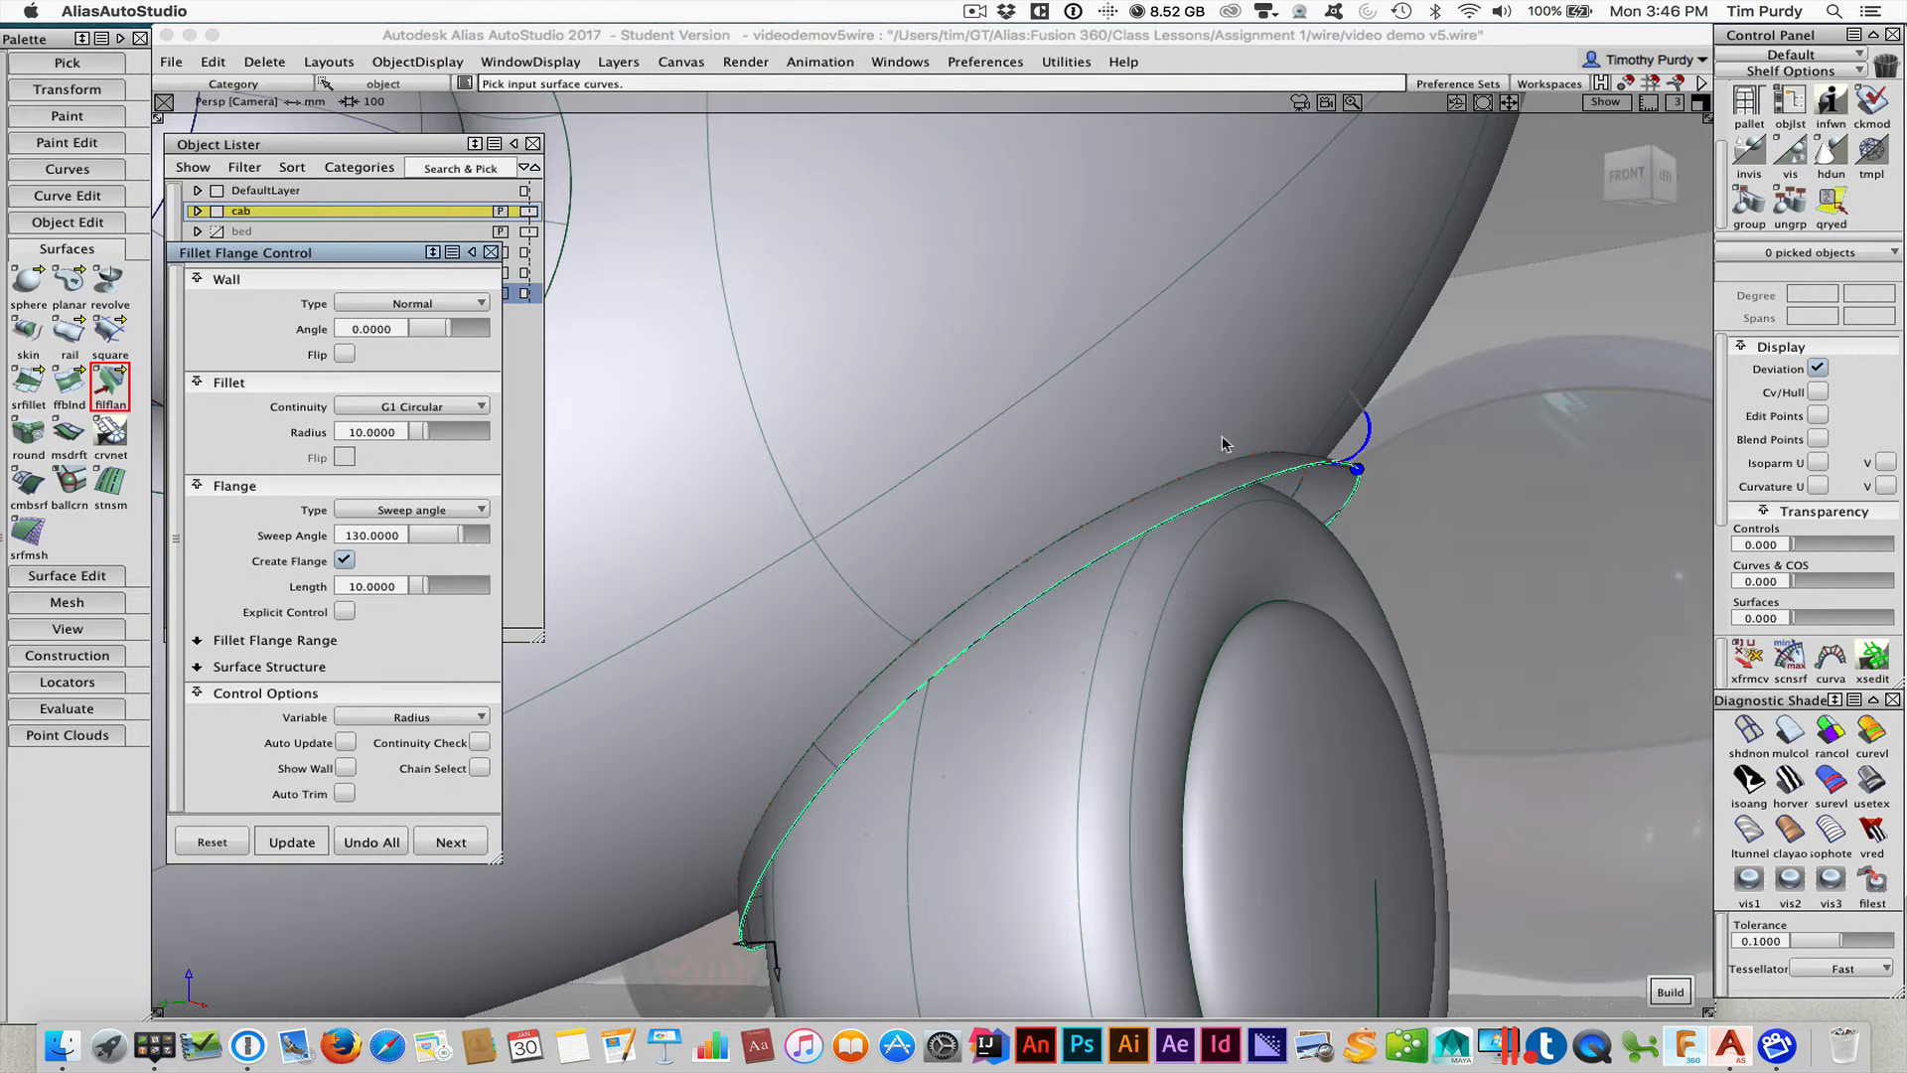
left_click_drag(461, 539, 481, 538)
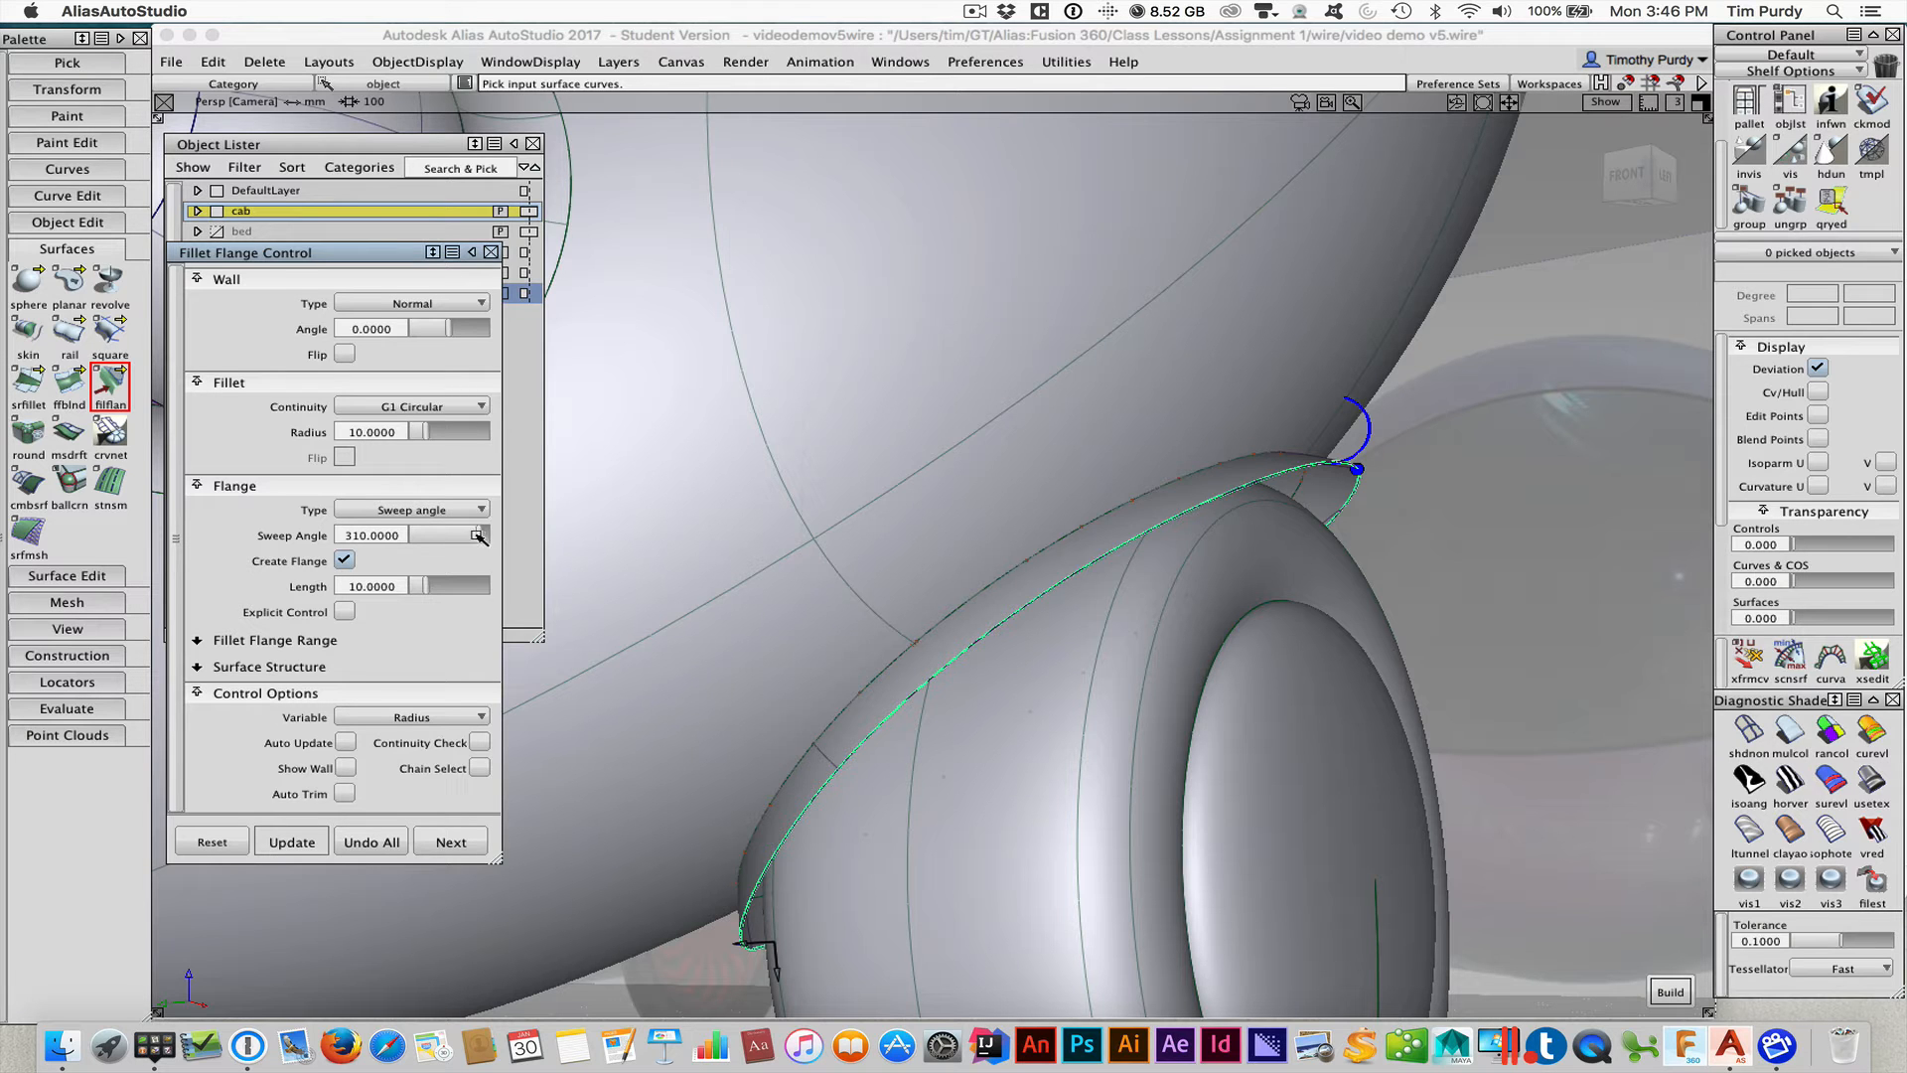
right_click_drag(1002, 513, 1052, 514, "ctrl+shift")
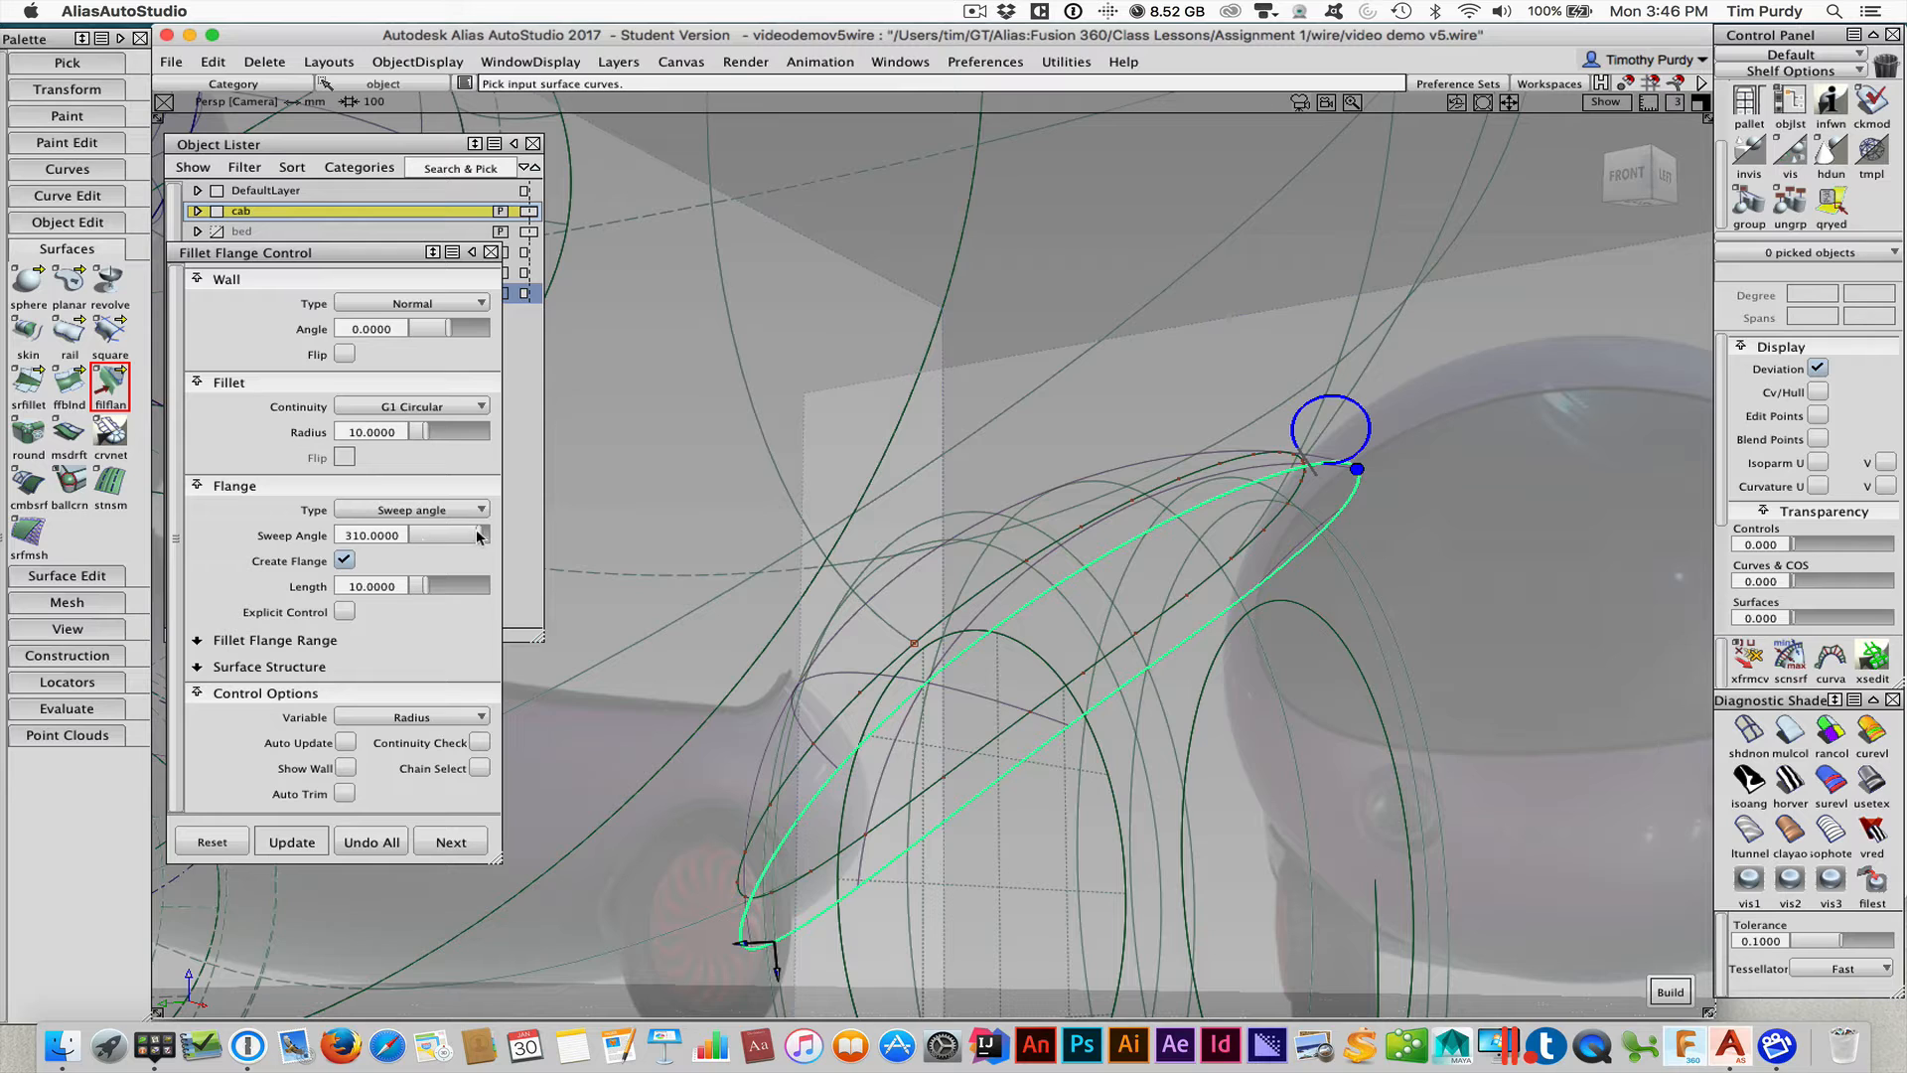
left_click_drag(477, 537, 437, 535)
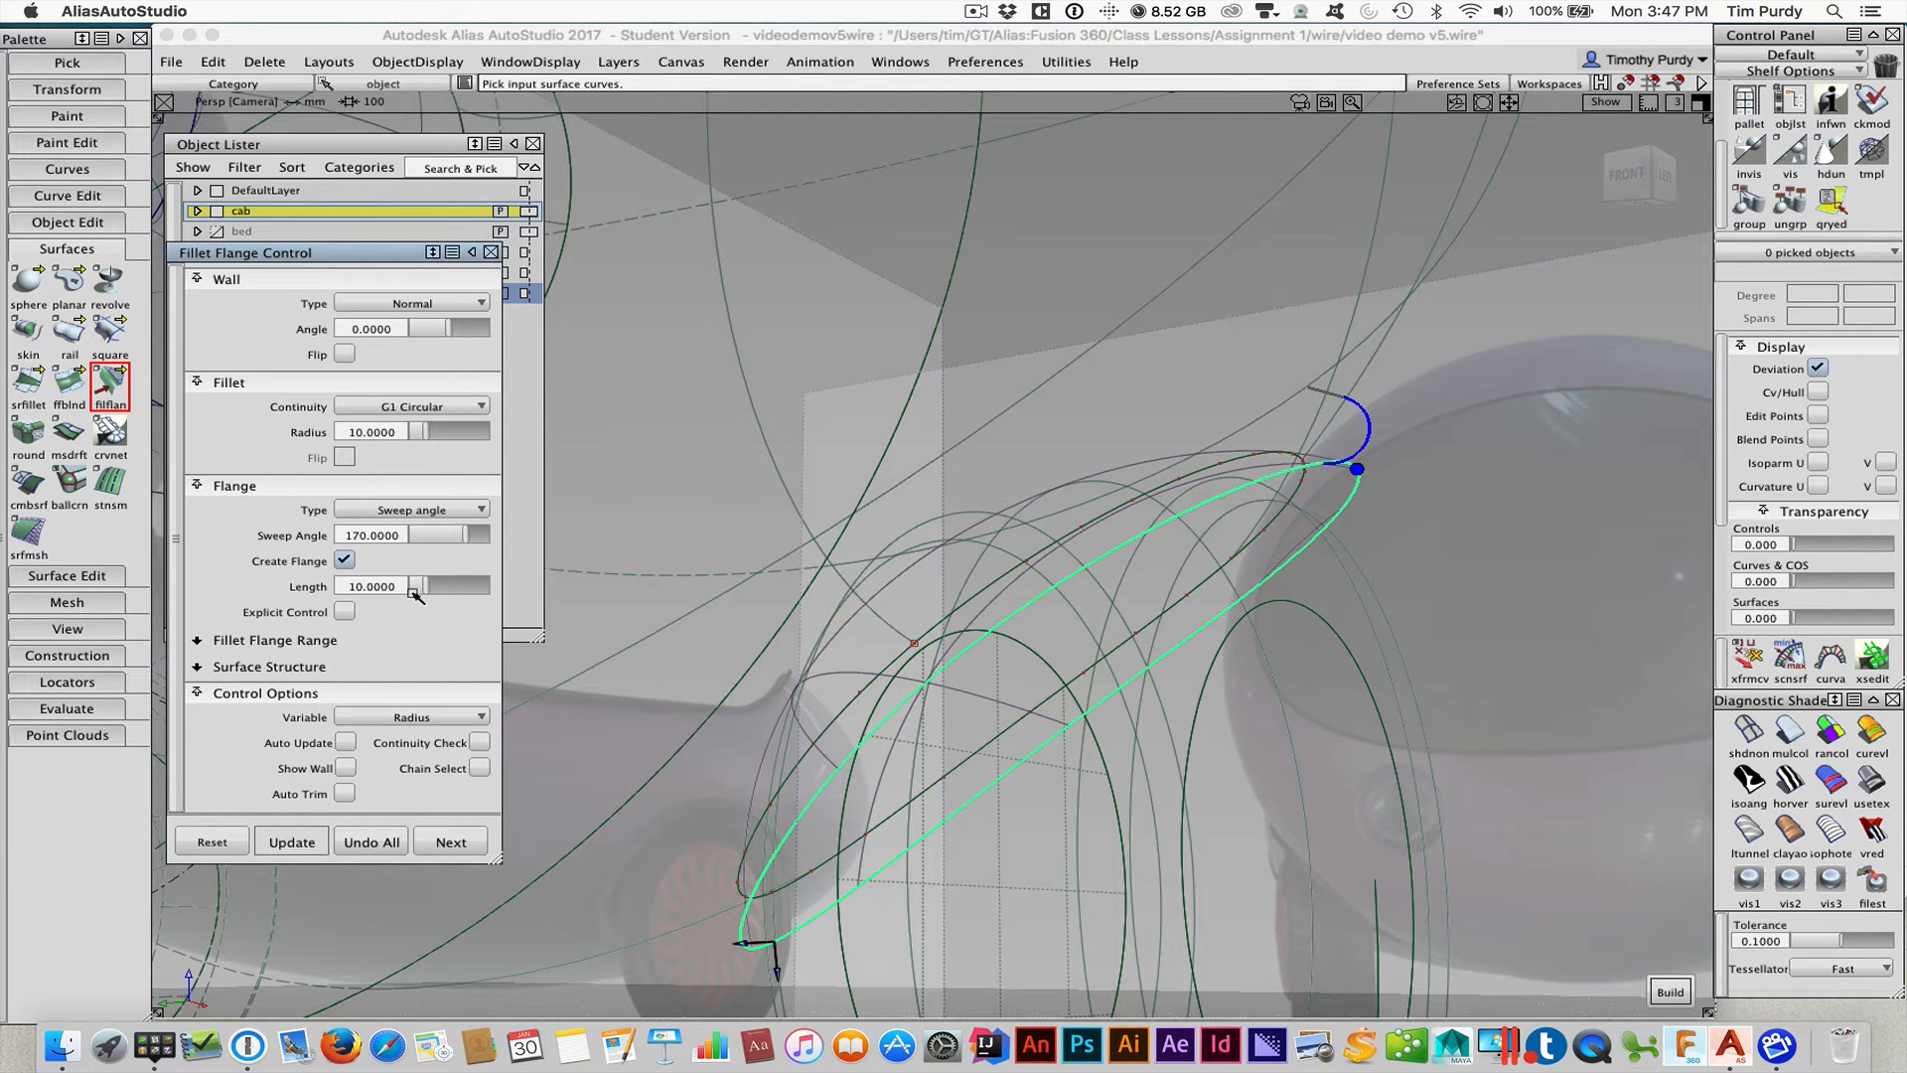
Set the fillet flange's radius to 3 and its flange length to 20
left_click(395, 432)
type("3")
key("Return")
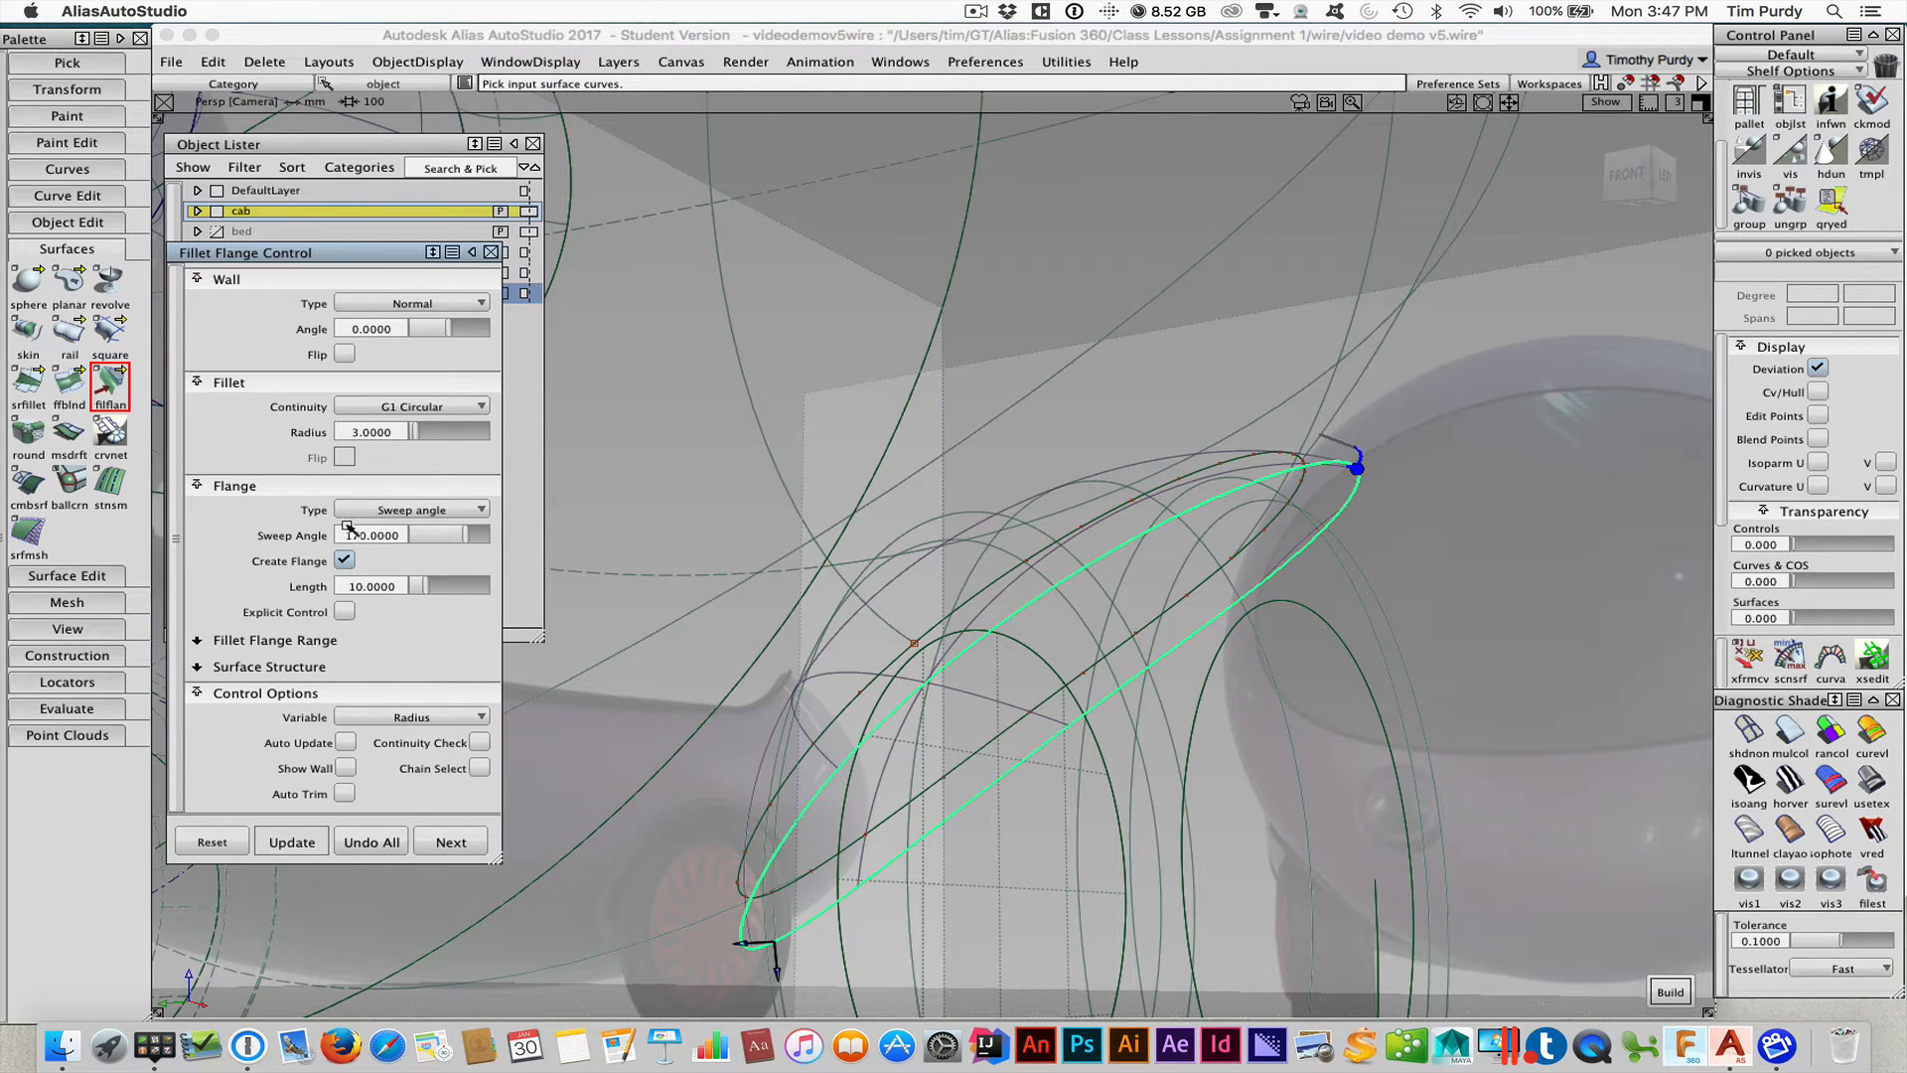
left_click(401, 587)
key("BackSpace")
key("BackSpace")
key("BackSpace")
key("BackSpace")
key("BackSpace")
key("BackSpace")
key("BackSpace")
type("20")
key("Return")
left_click(388, 433)
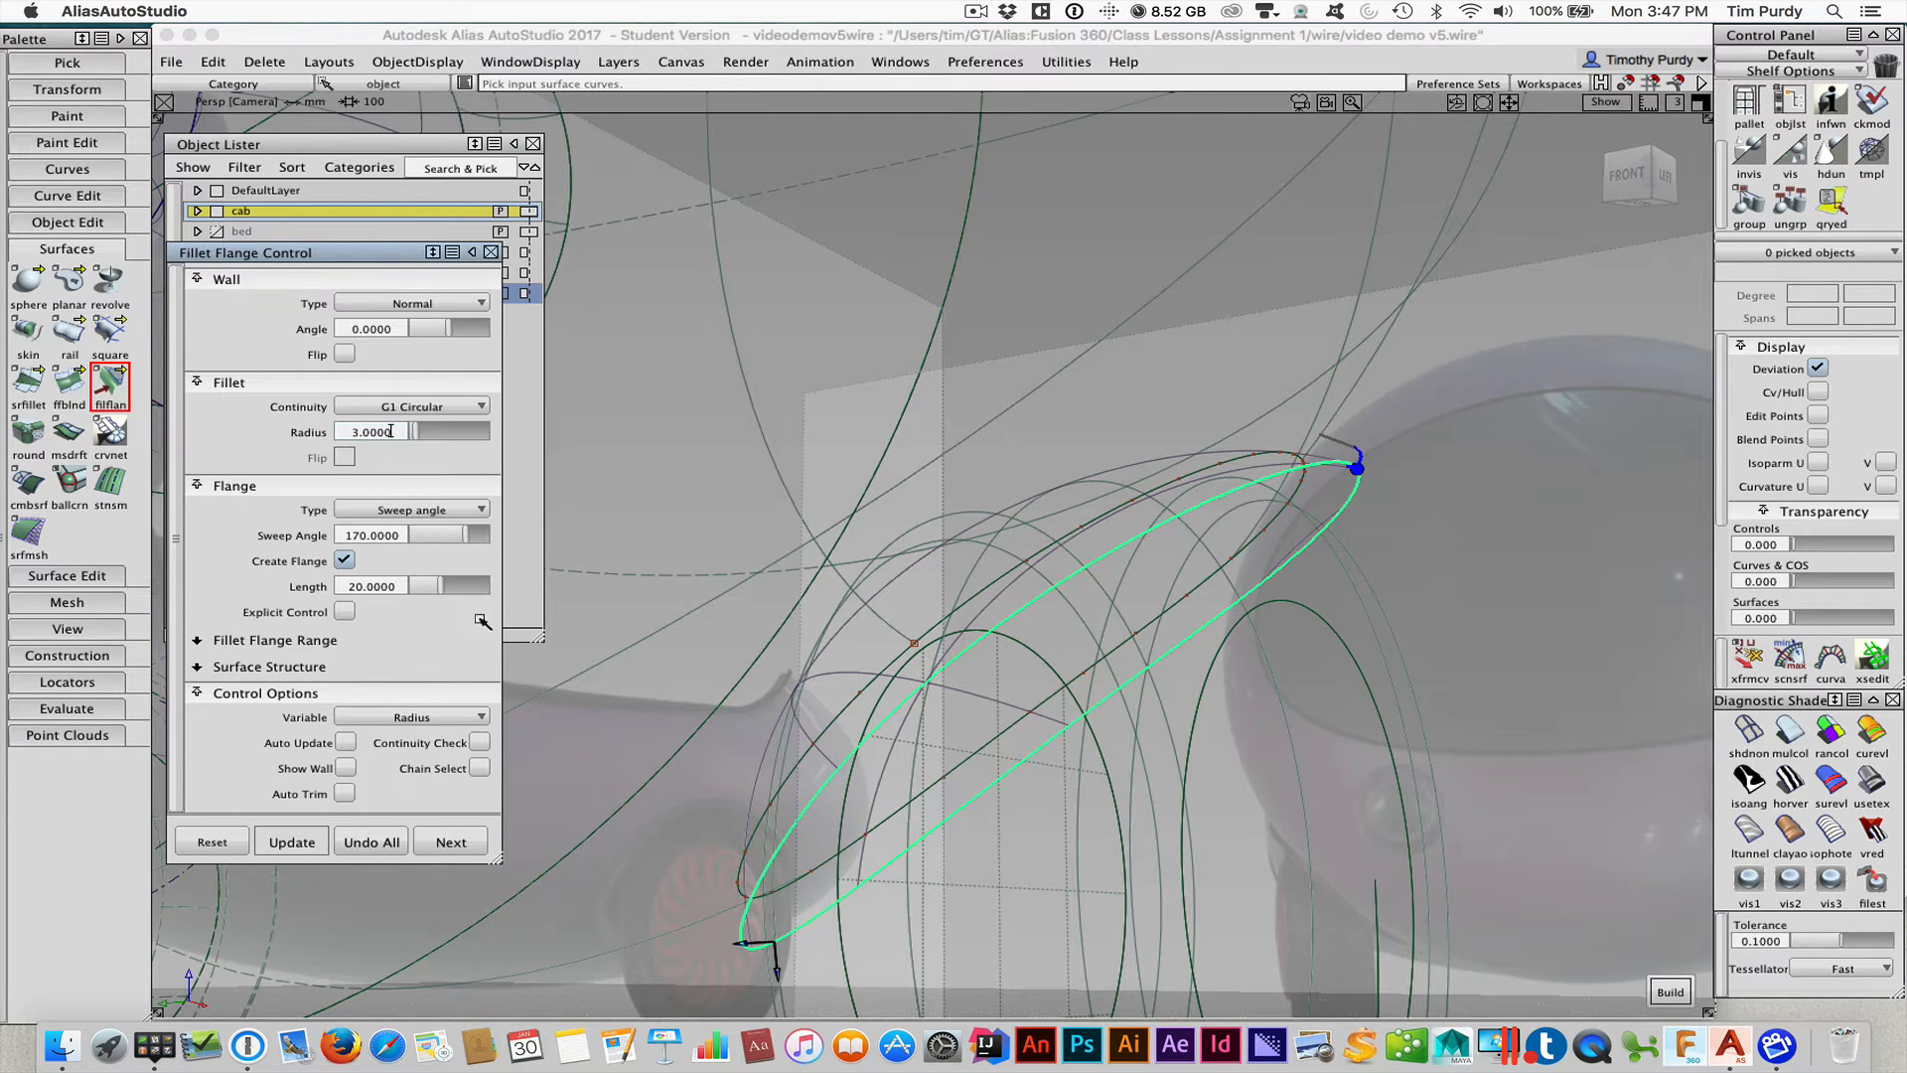
Build the fillet flange along the wheel arch's edge and show the model shaded
mouse_move(1336, 633)
left_mouse_down("alt+shift")
mouse_move(1363, 623)
mouse_move(1295, 643)
mouse_move(1326, 598)
left_mouse_up("alt+shift")
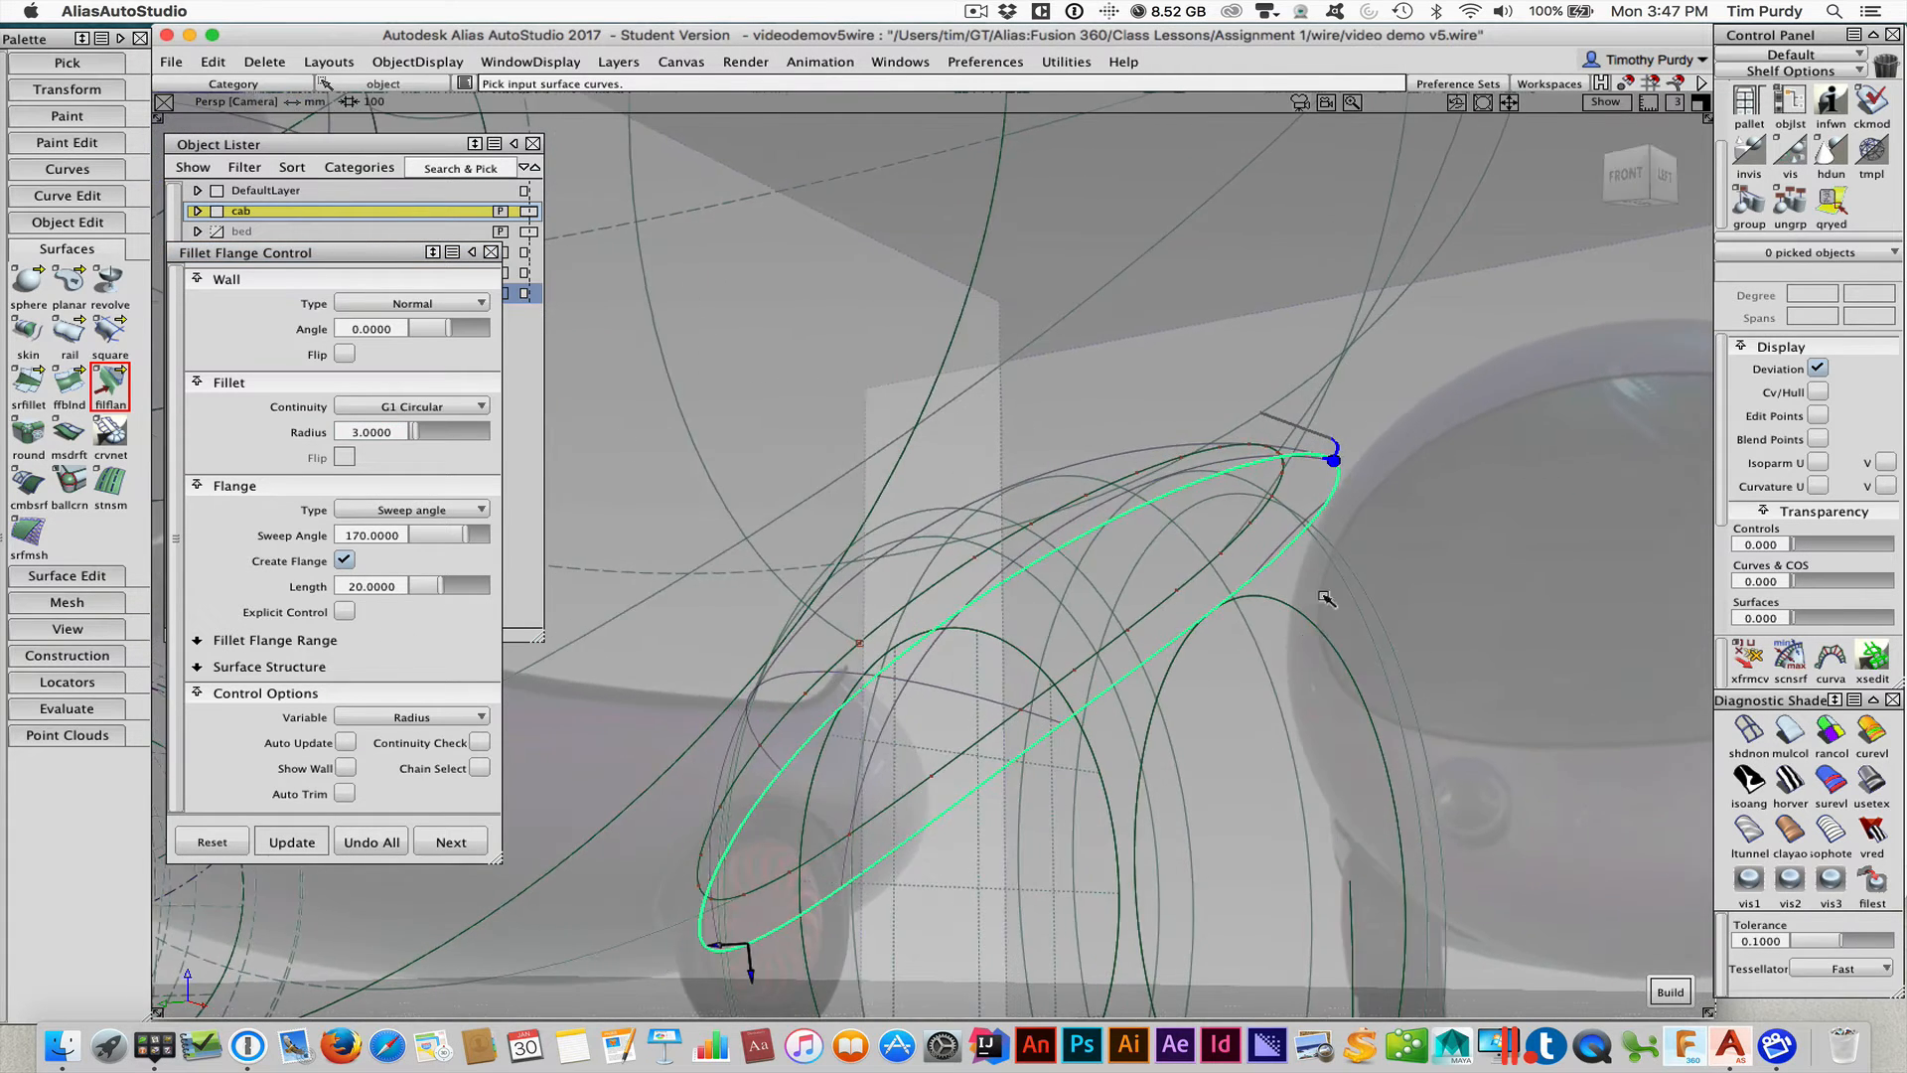
left_click(1661, 988)
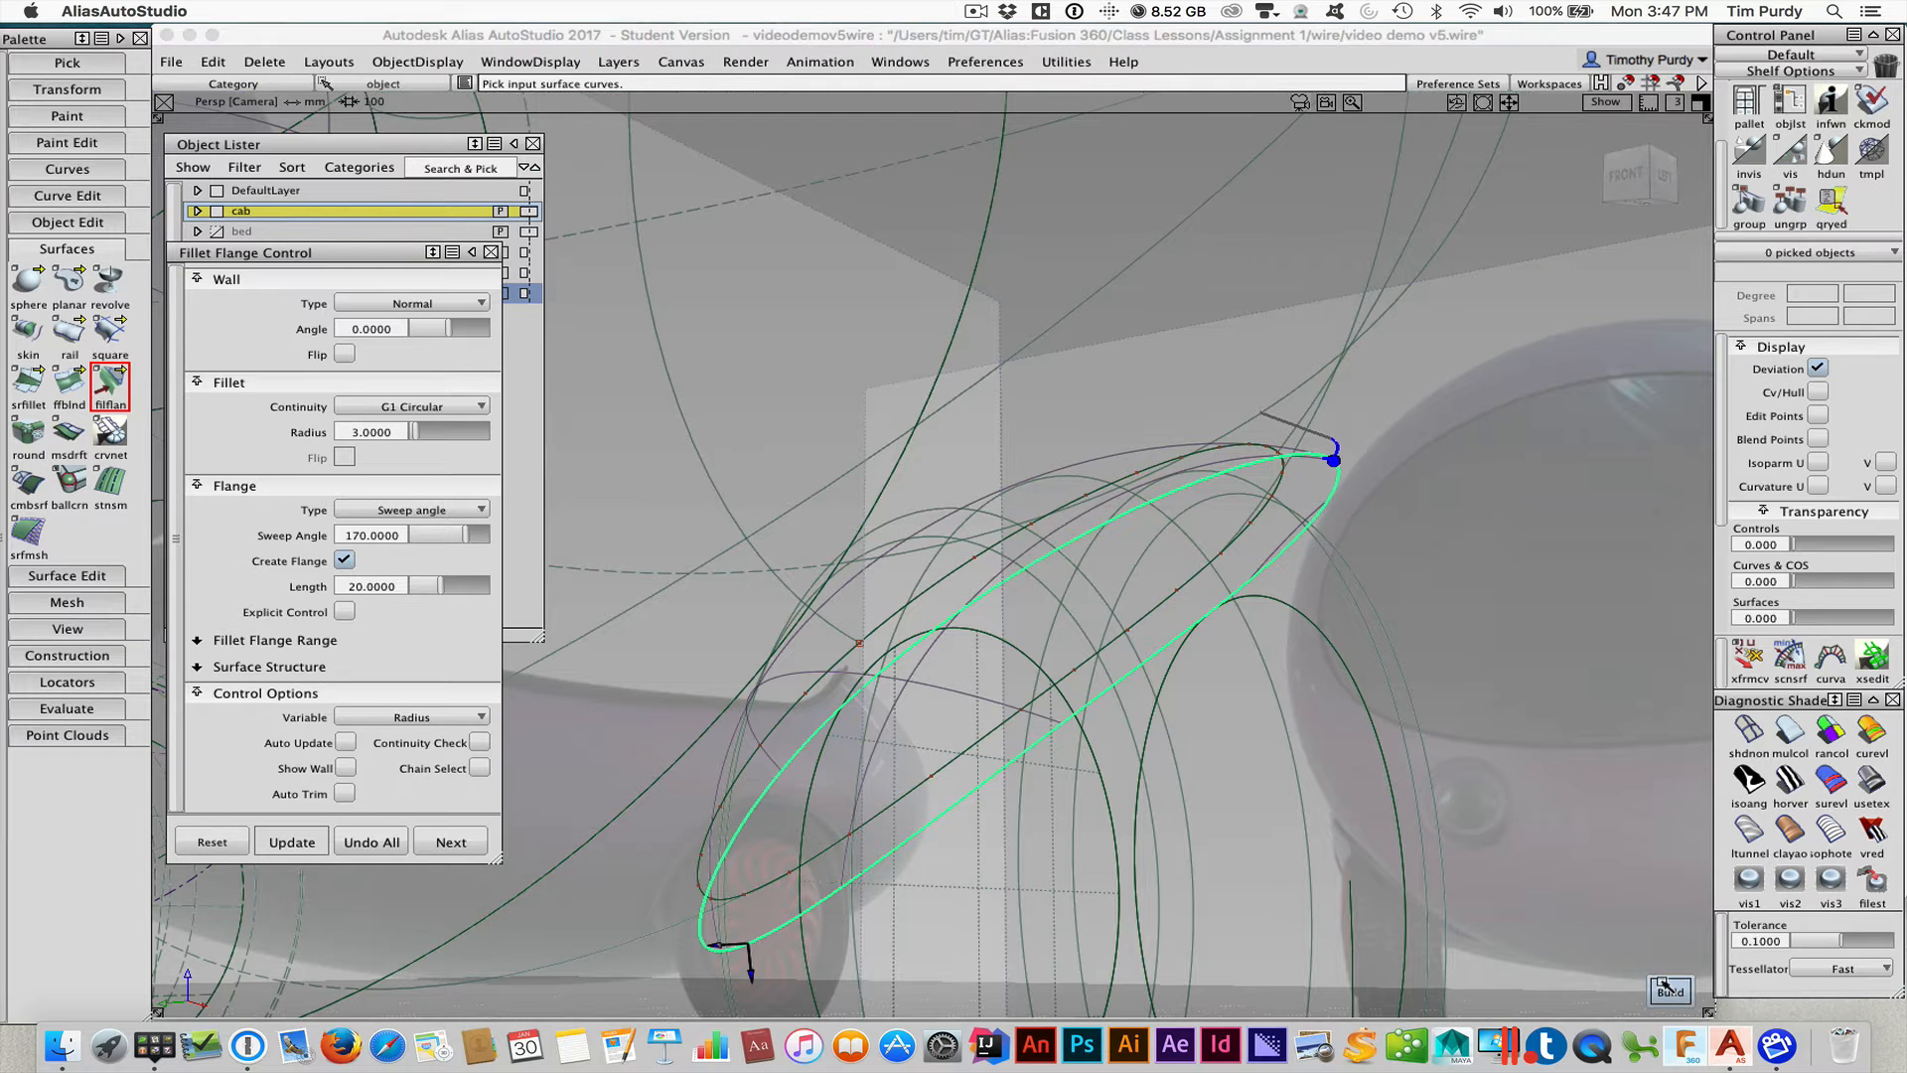
right_click_drag(1145, 612, 1176, 611, "ctrl+shift")
mouse_move(1178, 613)
left_mouse_down("alt+shift")
mouse_move(1404, 289)
mouse_move(1277, 404)
mouse_move(1186, 396)
mouse_move(1242, 327)
mouse_move(993, 645)
mouse_move(884, 740)
mouse_move(1279, 641)
mouse_move(1411, 635)
mouse_move(1390, 685)
mouse_move(1304, 602)
mouse_move(983, 624)
left_mouse_up("alt+shift")
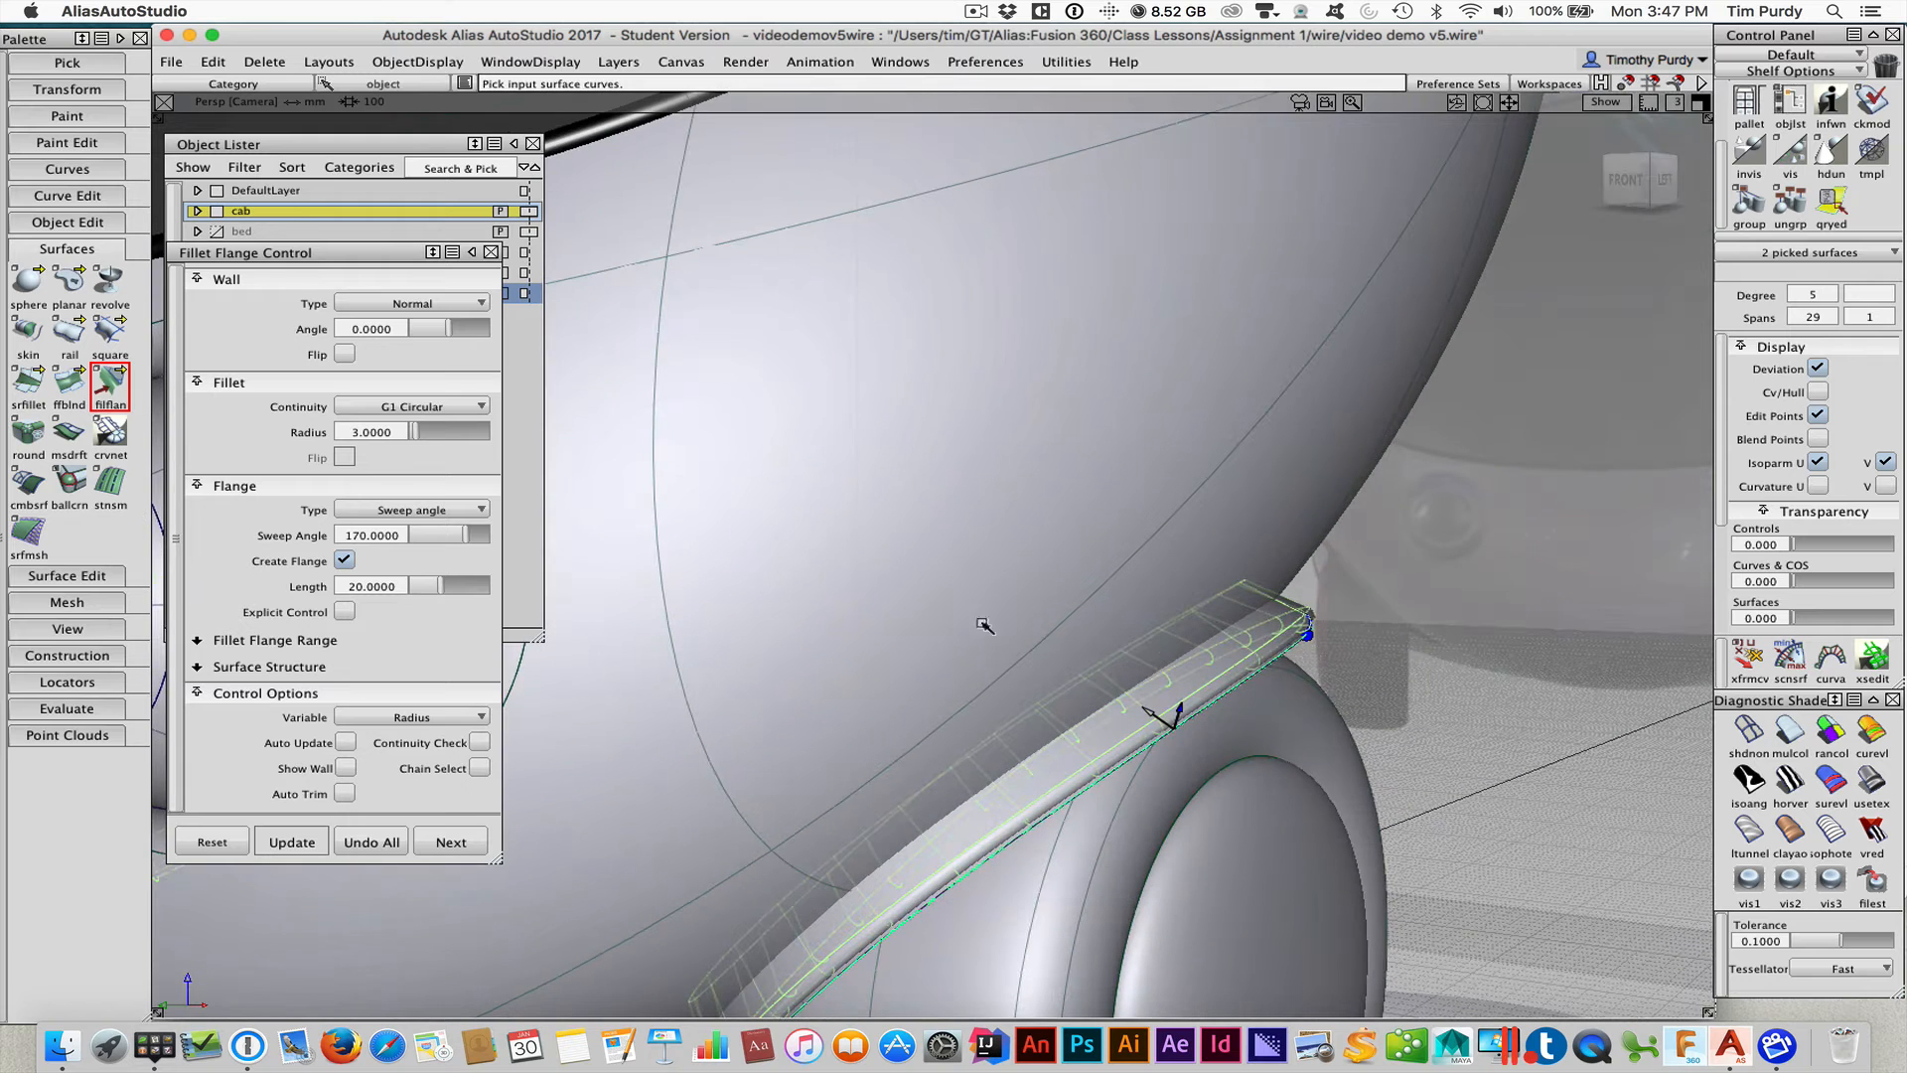
Start a Surface Fillet between the cab and the wheel arch flange, reversing the cab's normal direction
left_click(28, 386)
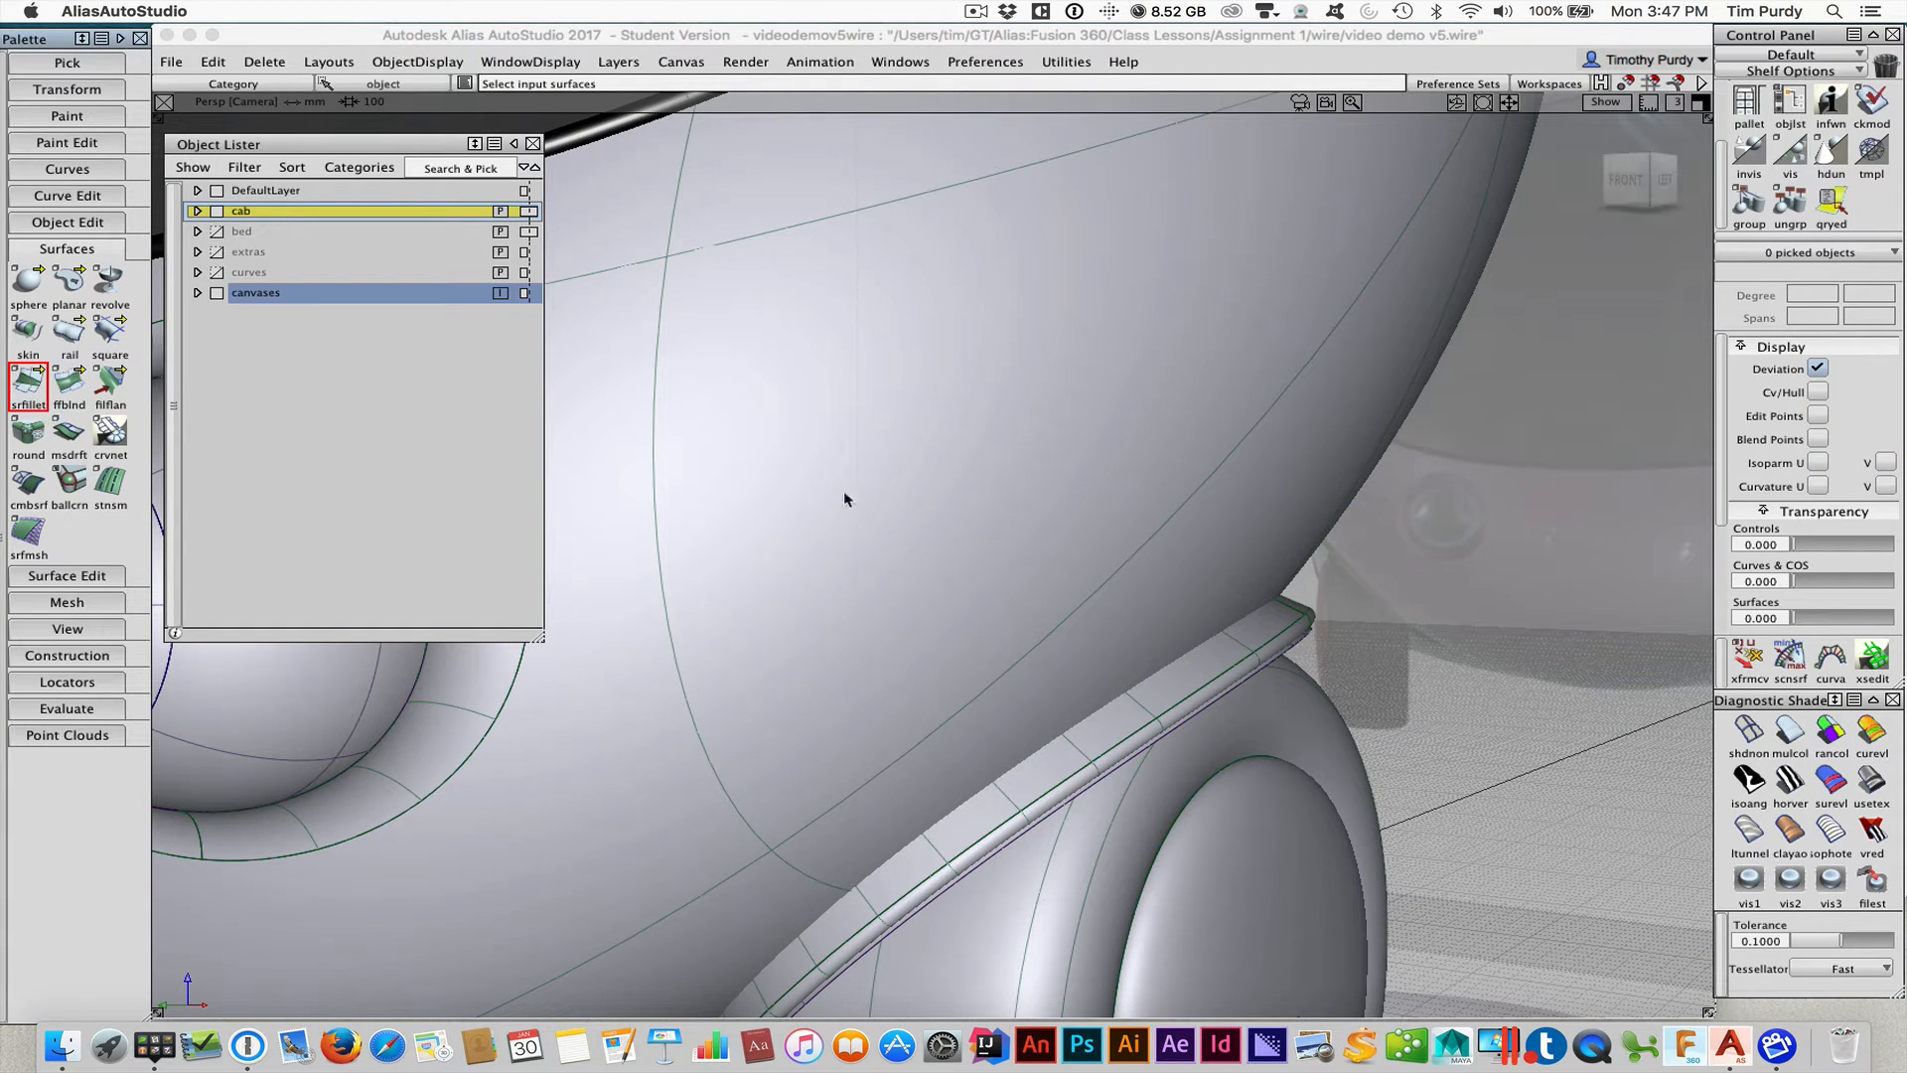
left_click(1127, 562)
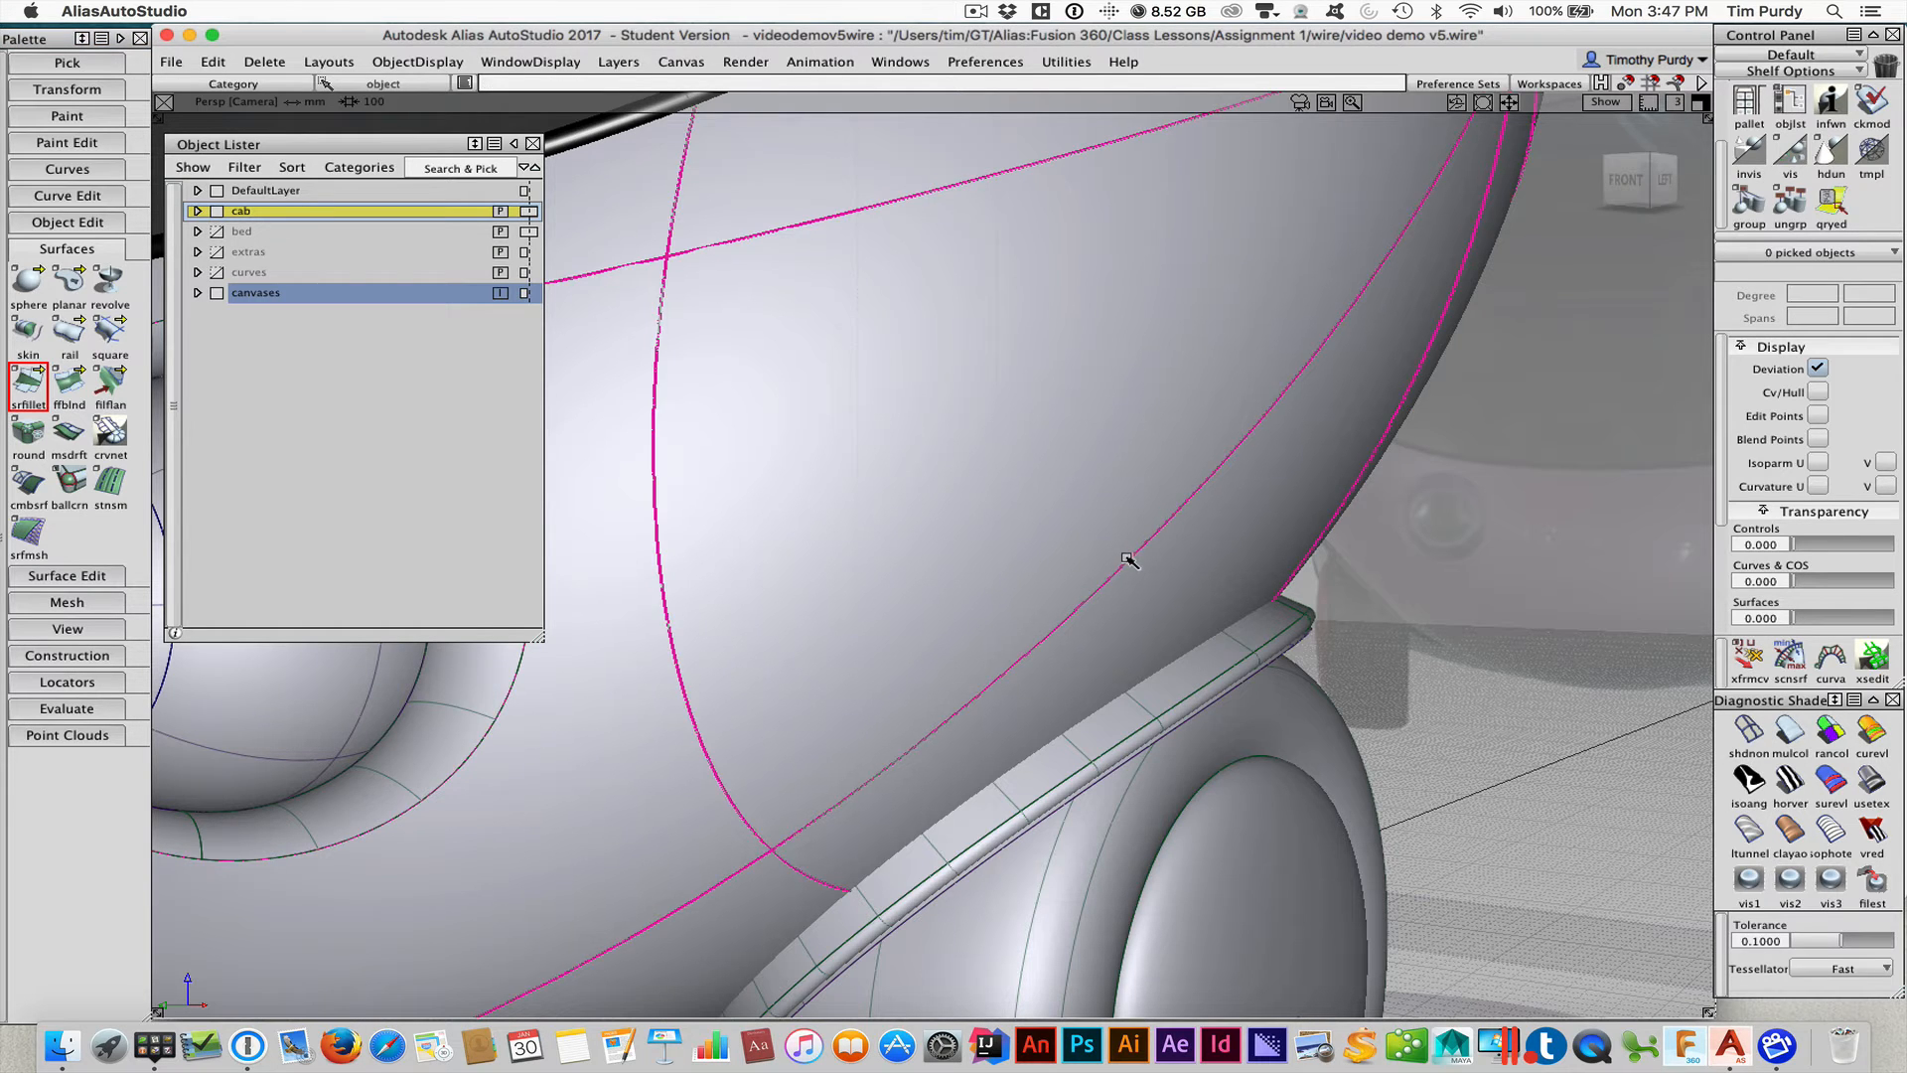
left_click(1232, 640)
left_click_drag(1073, 634, 1271, 430, "alt+shift")
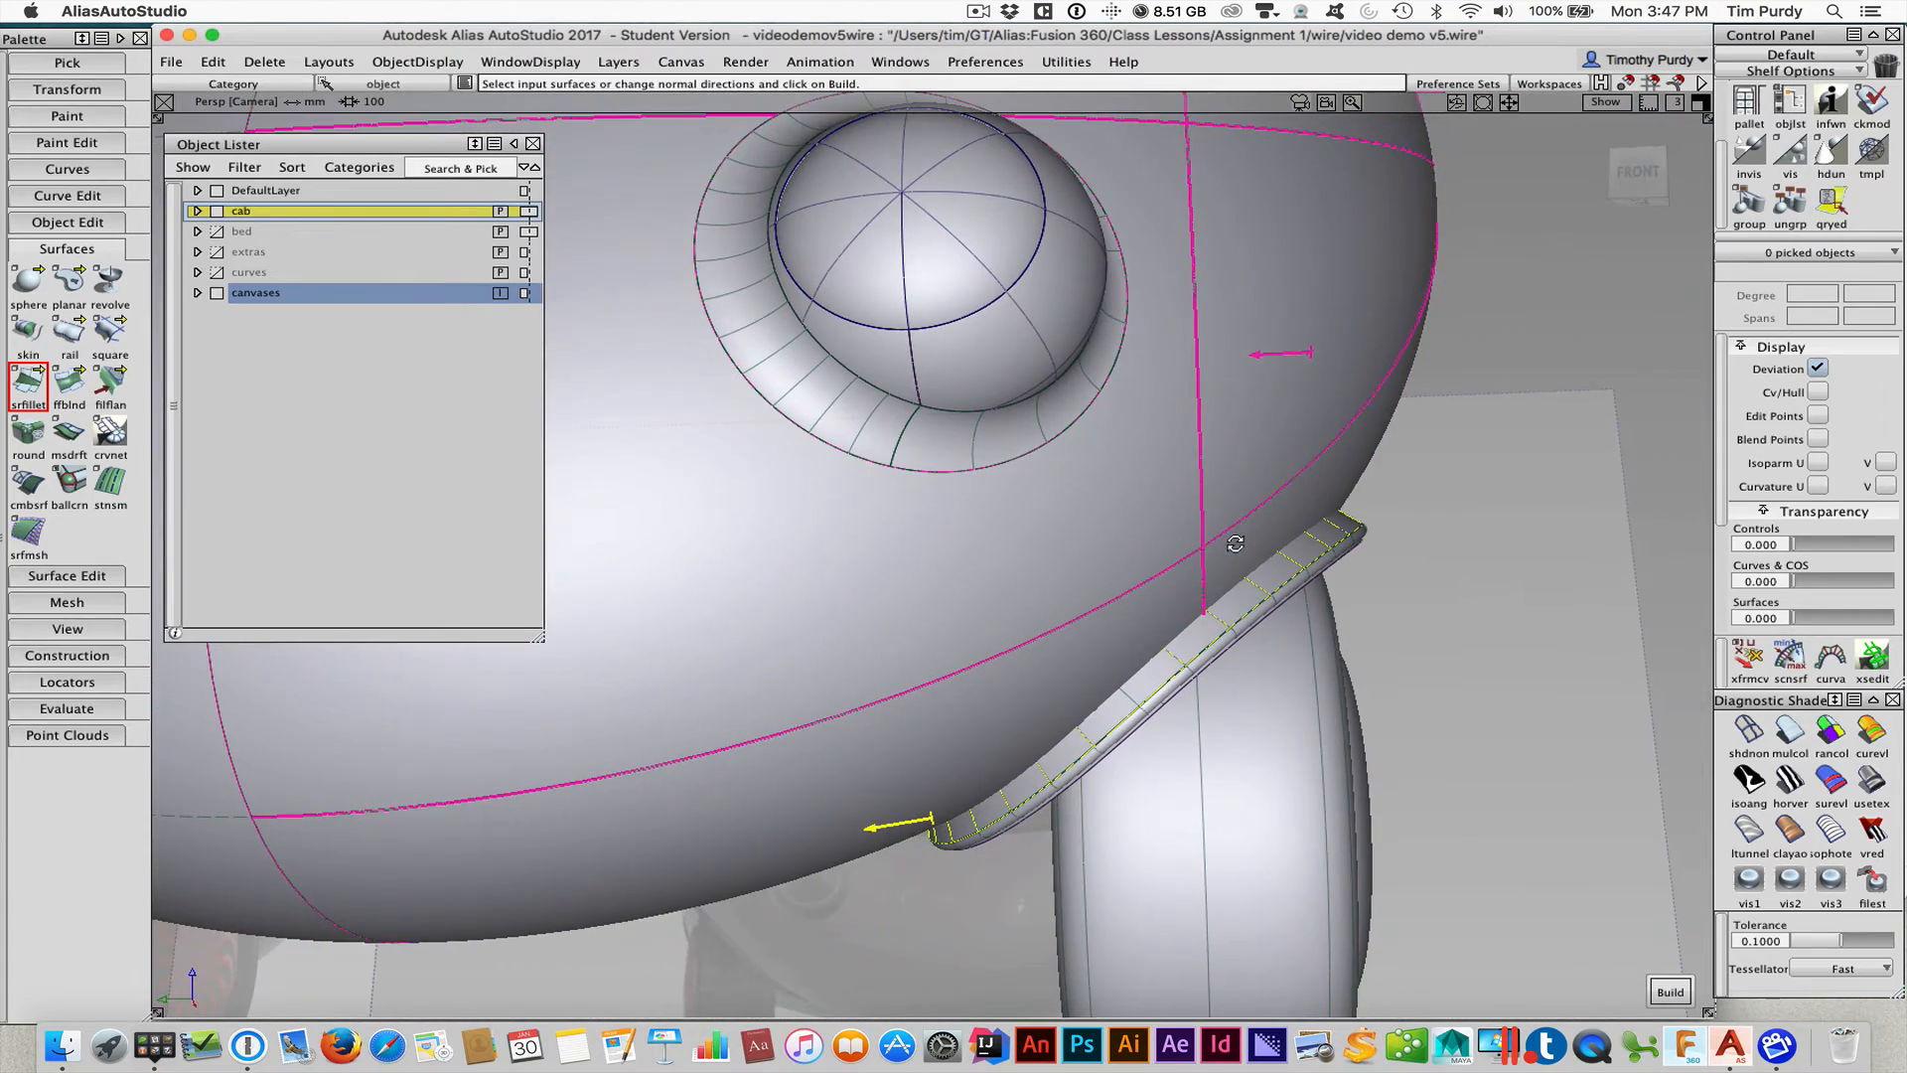
left_click(1301, 355)
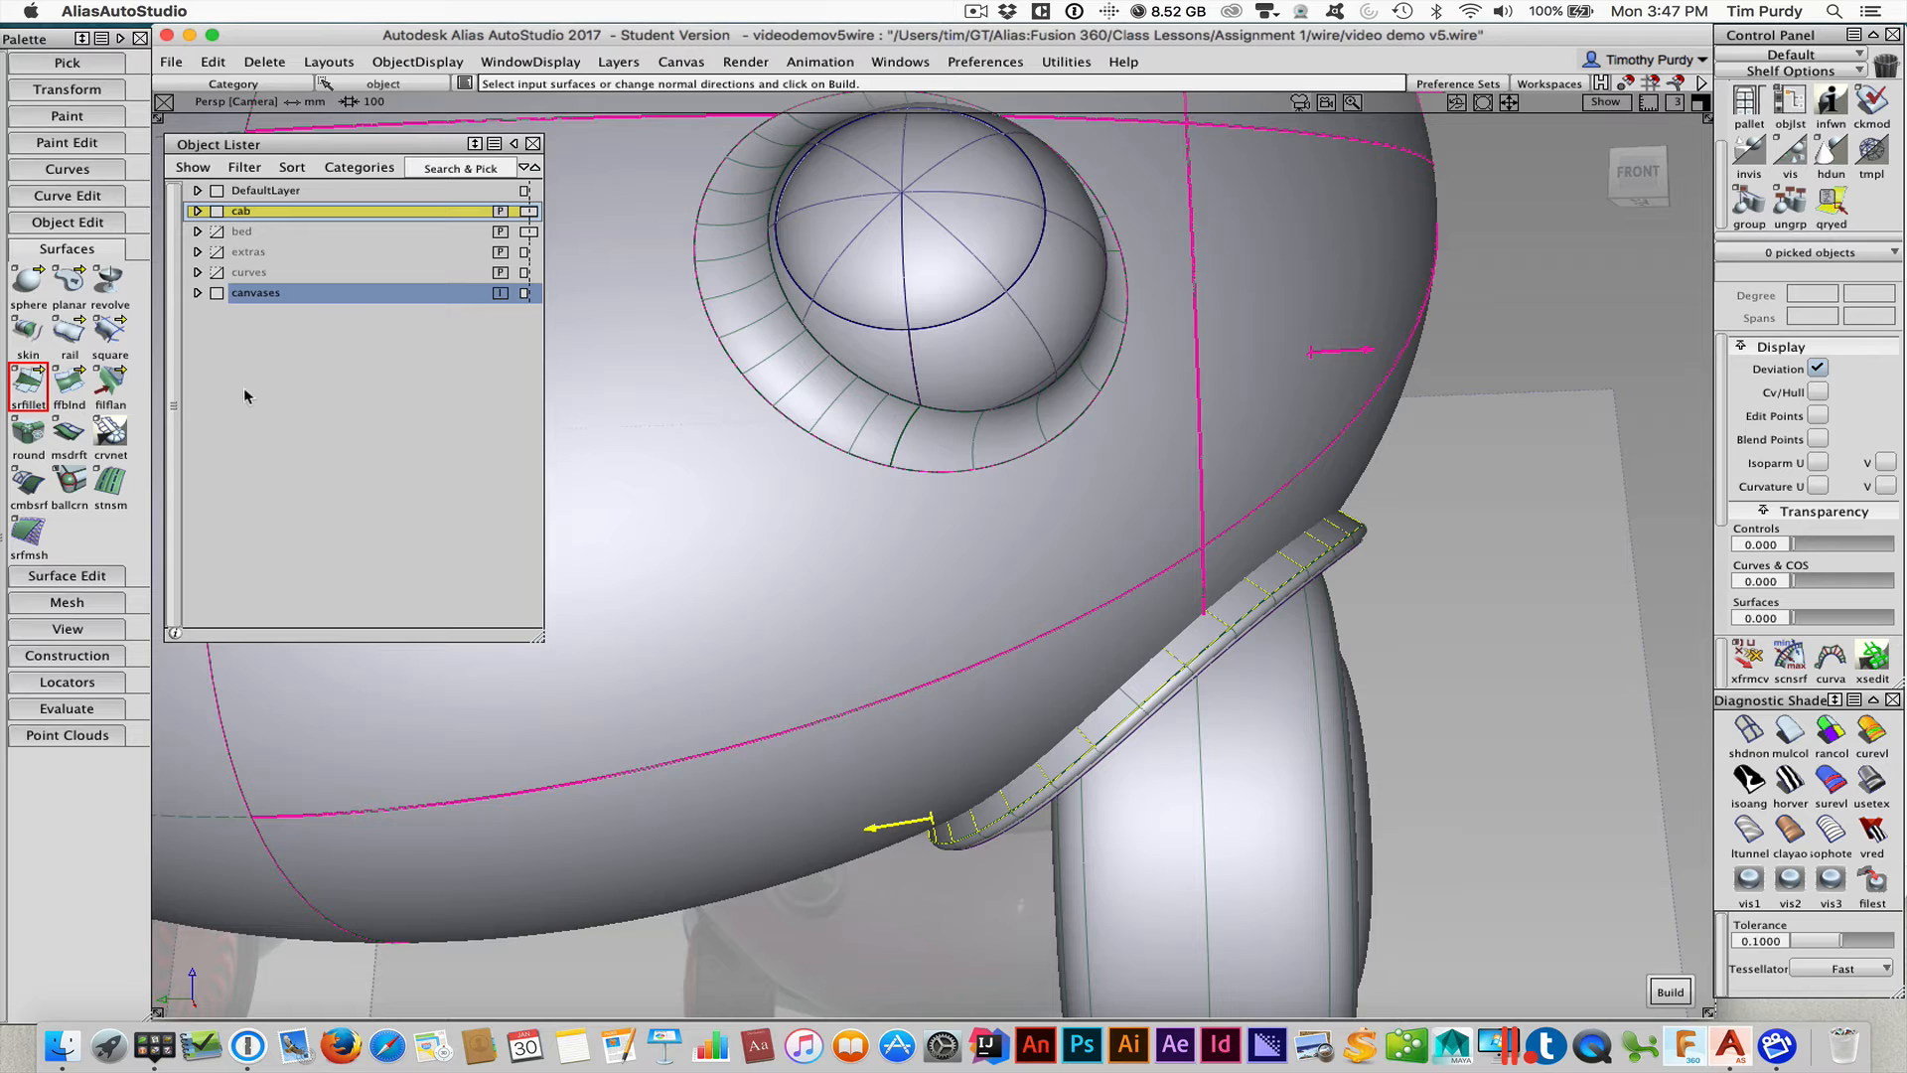
Set the surface fillet's radius to 3 and build it between the cab and the flange
left_click(42, 388)
double_click(42, 388)
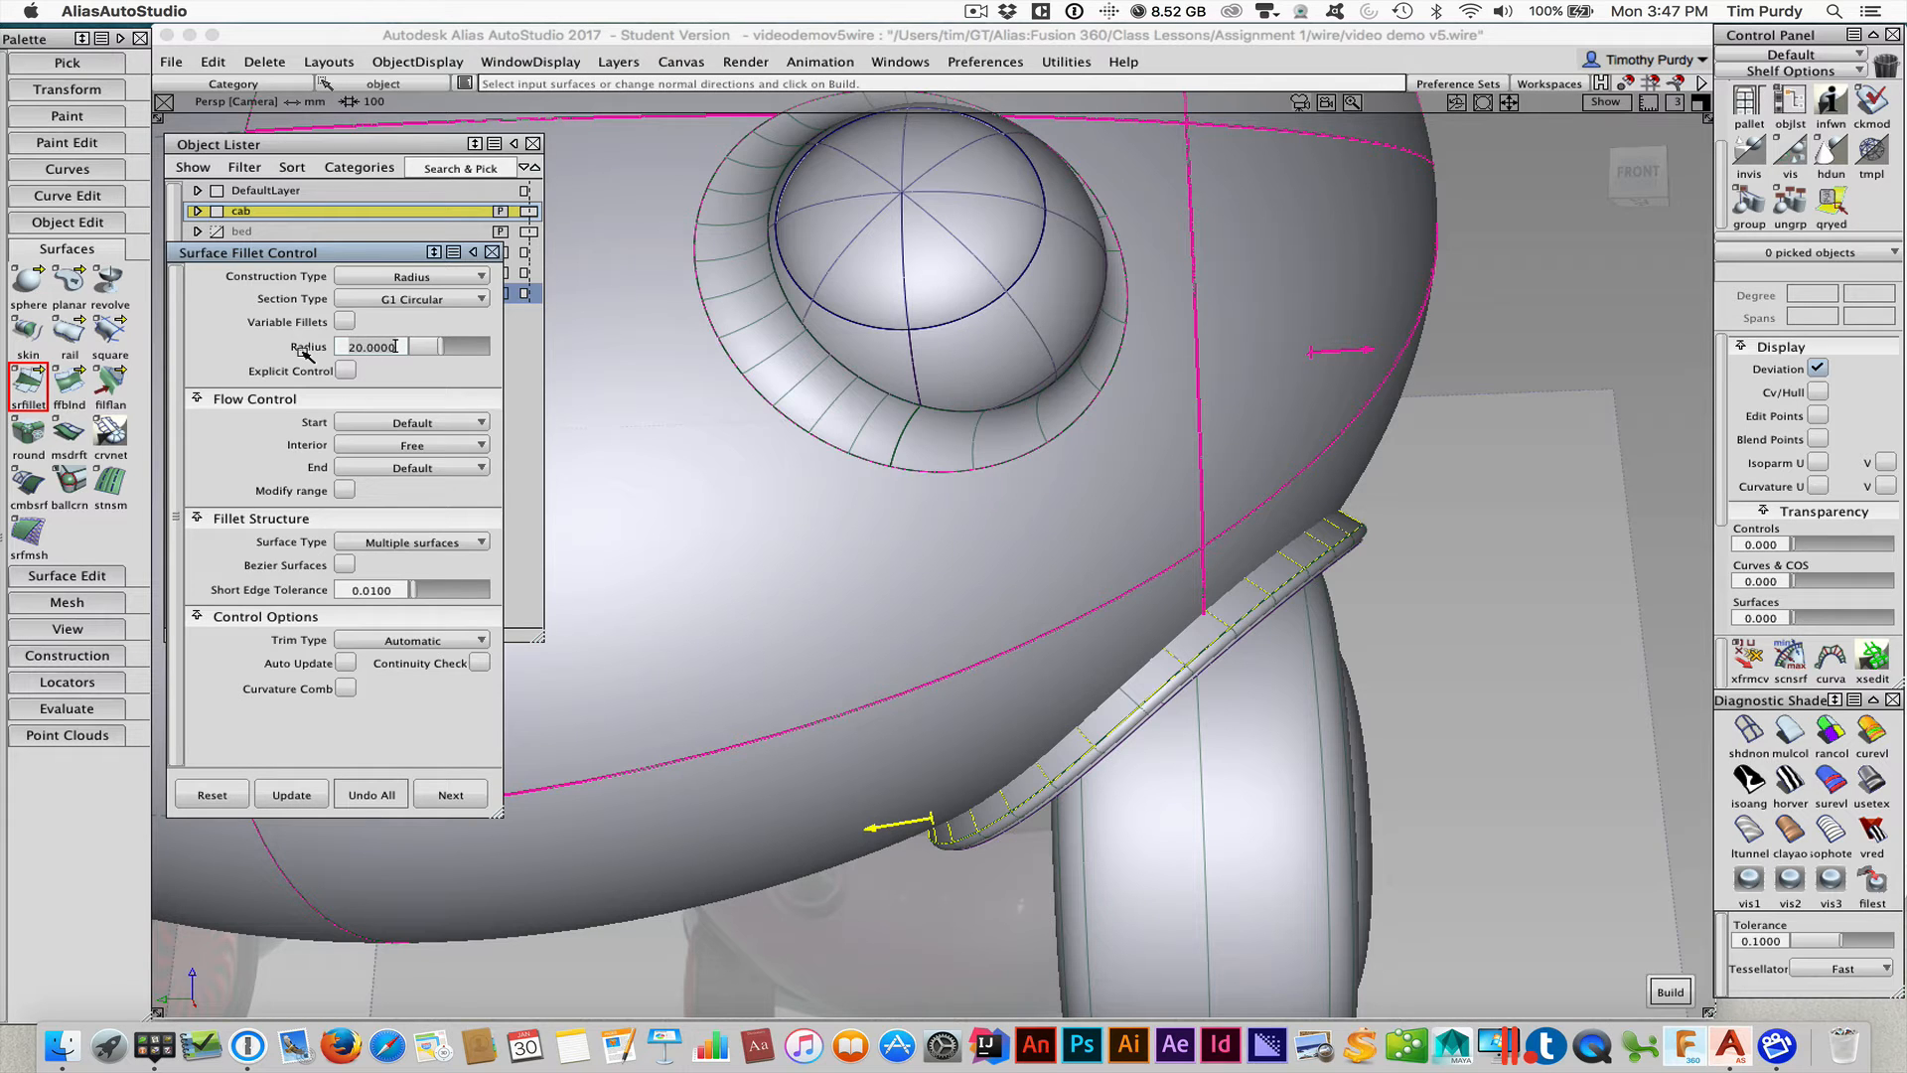
type("3")
key("Return")
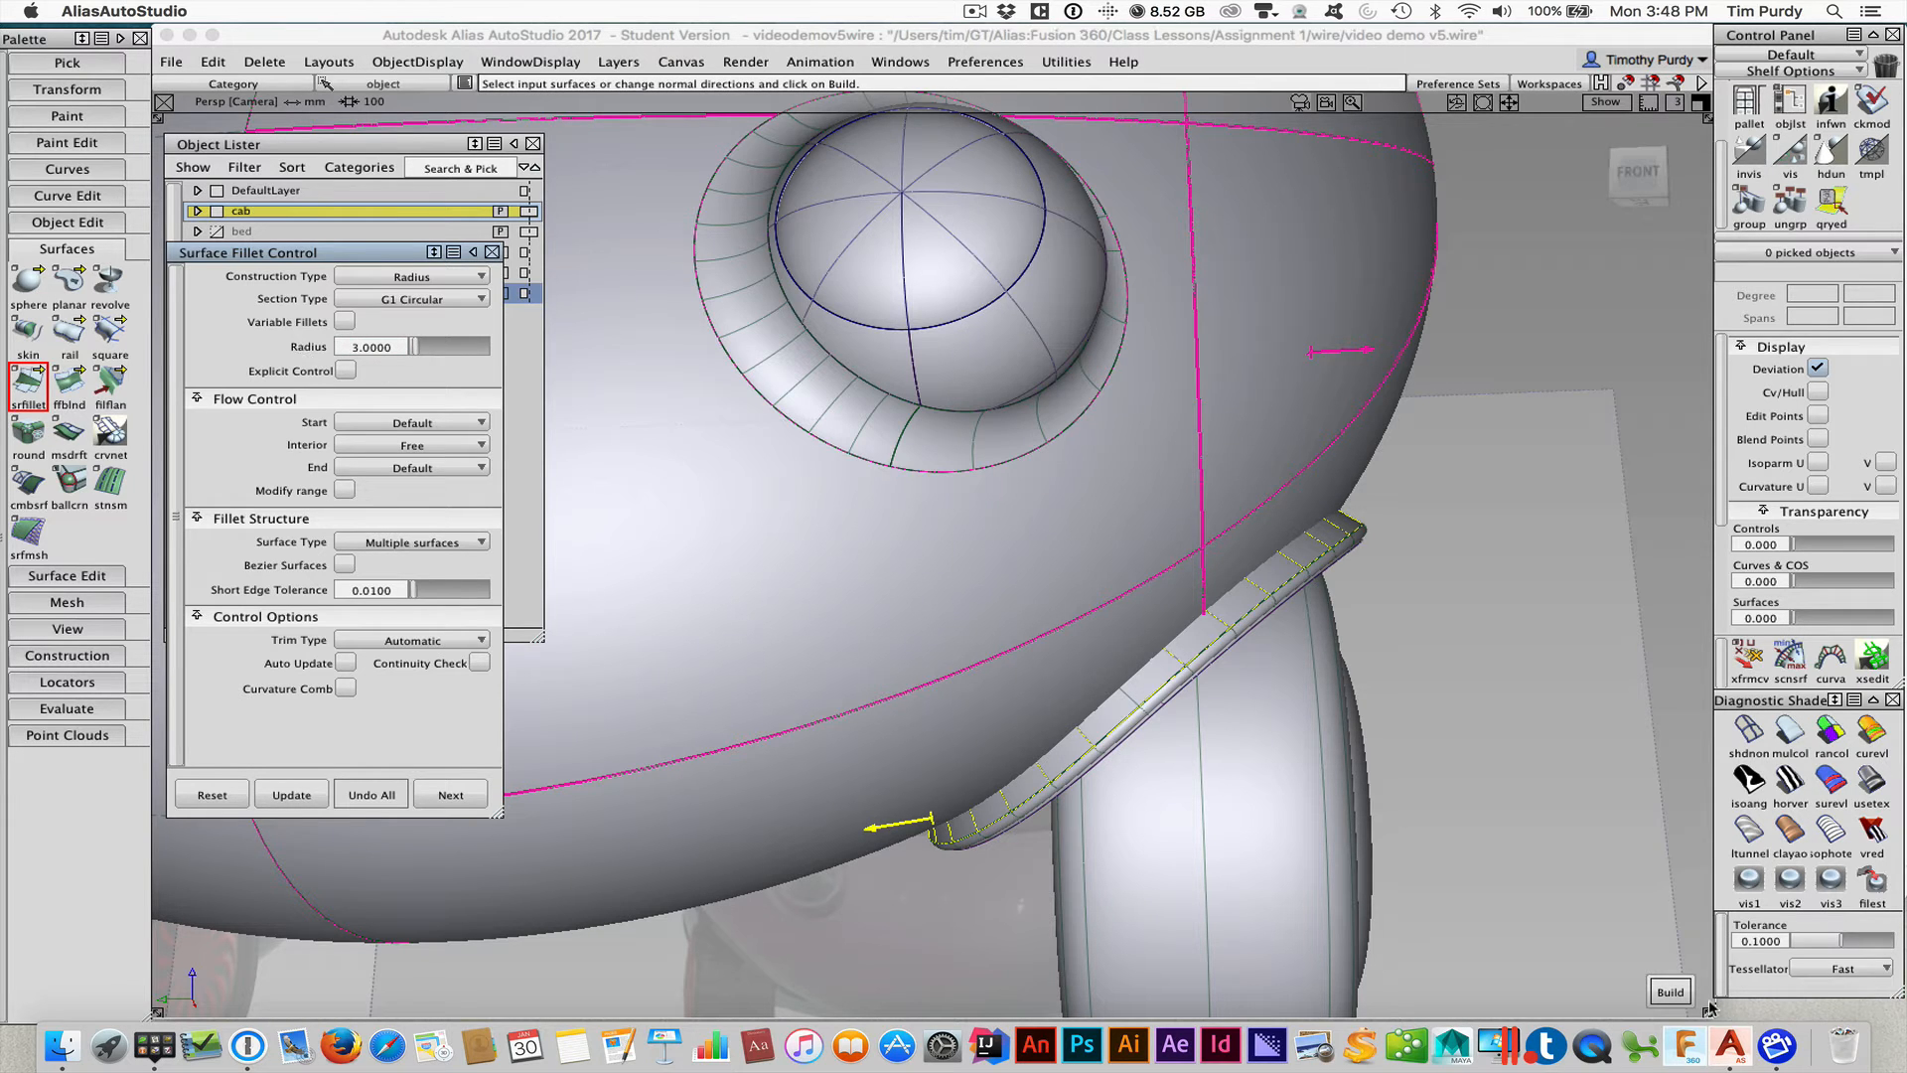
left_click(1663, 993)
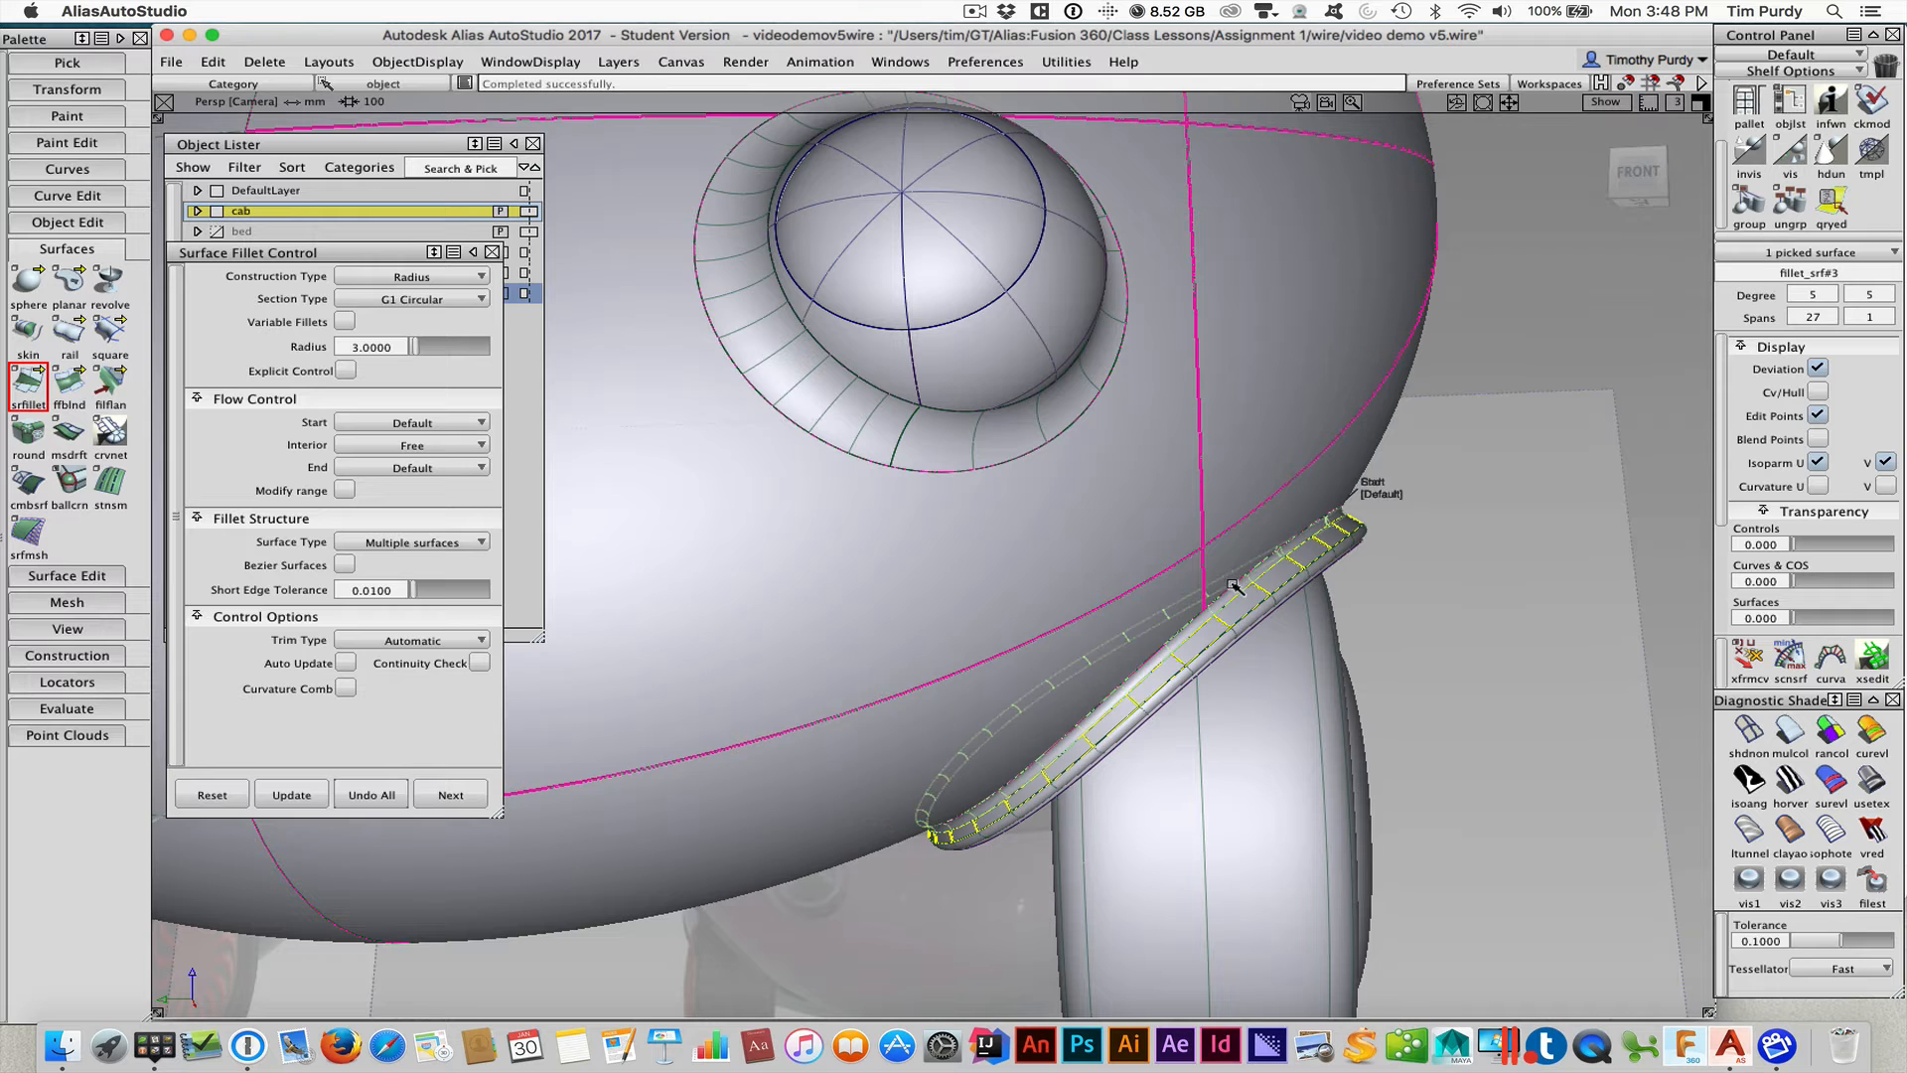
right_click_drag(1104, 673, 1167, 673, "alt+shift")
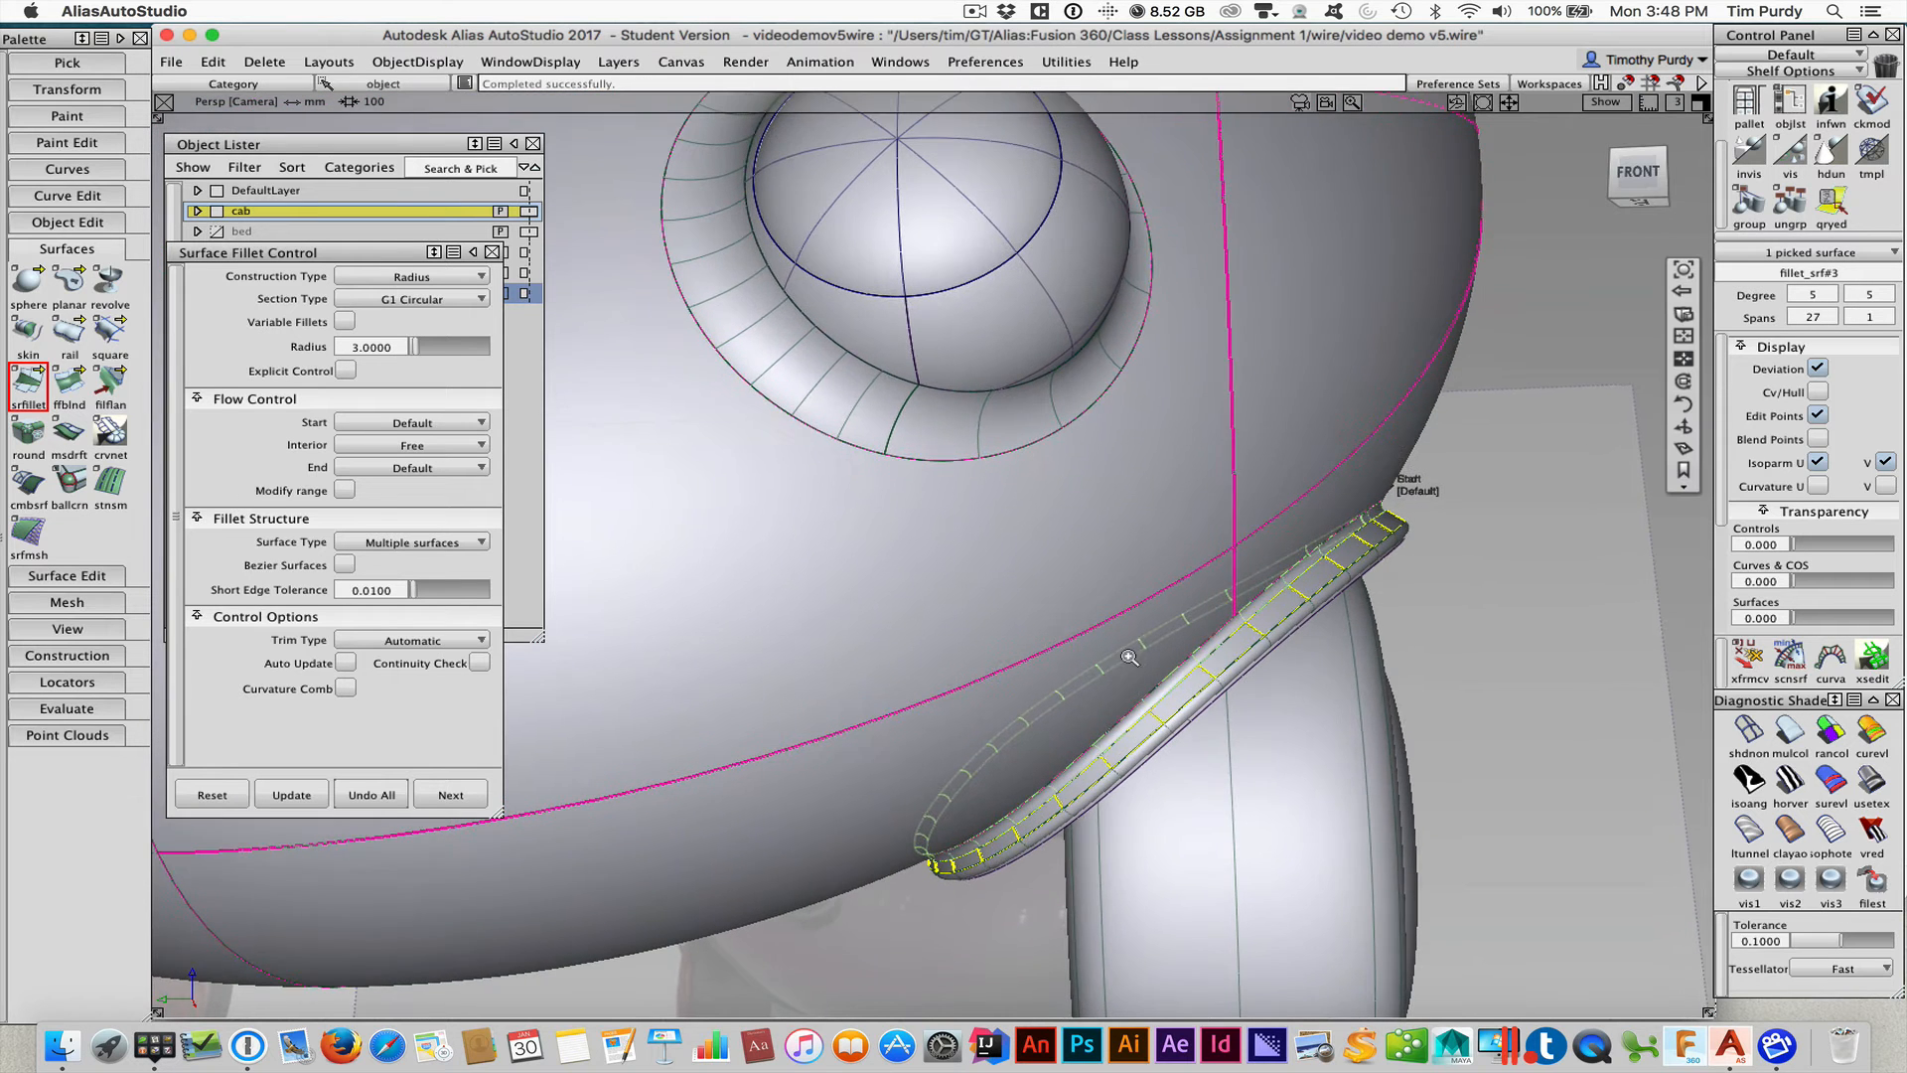
Change the surface fillet's radius to 5, update the fillet and clear the selection
left_click(391, 346)
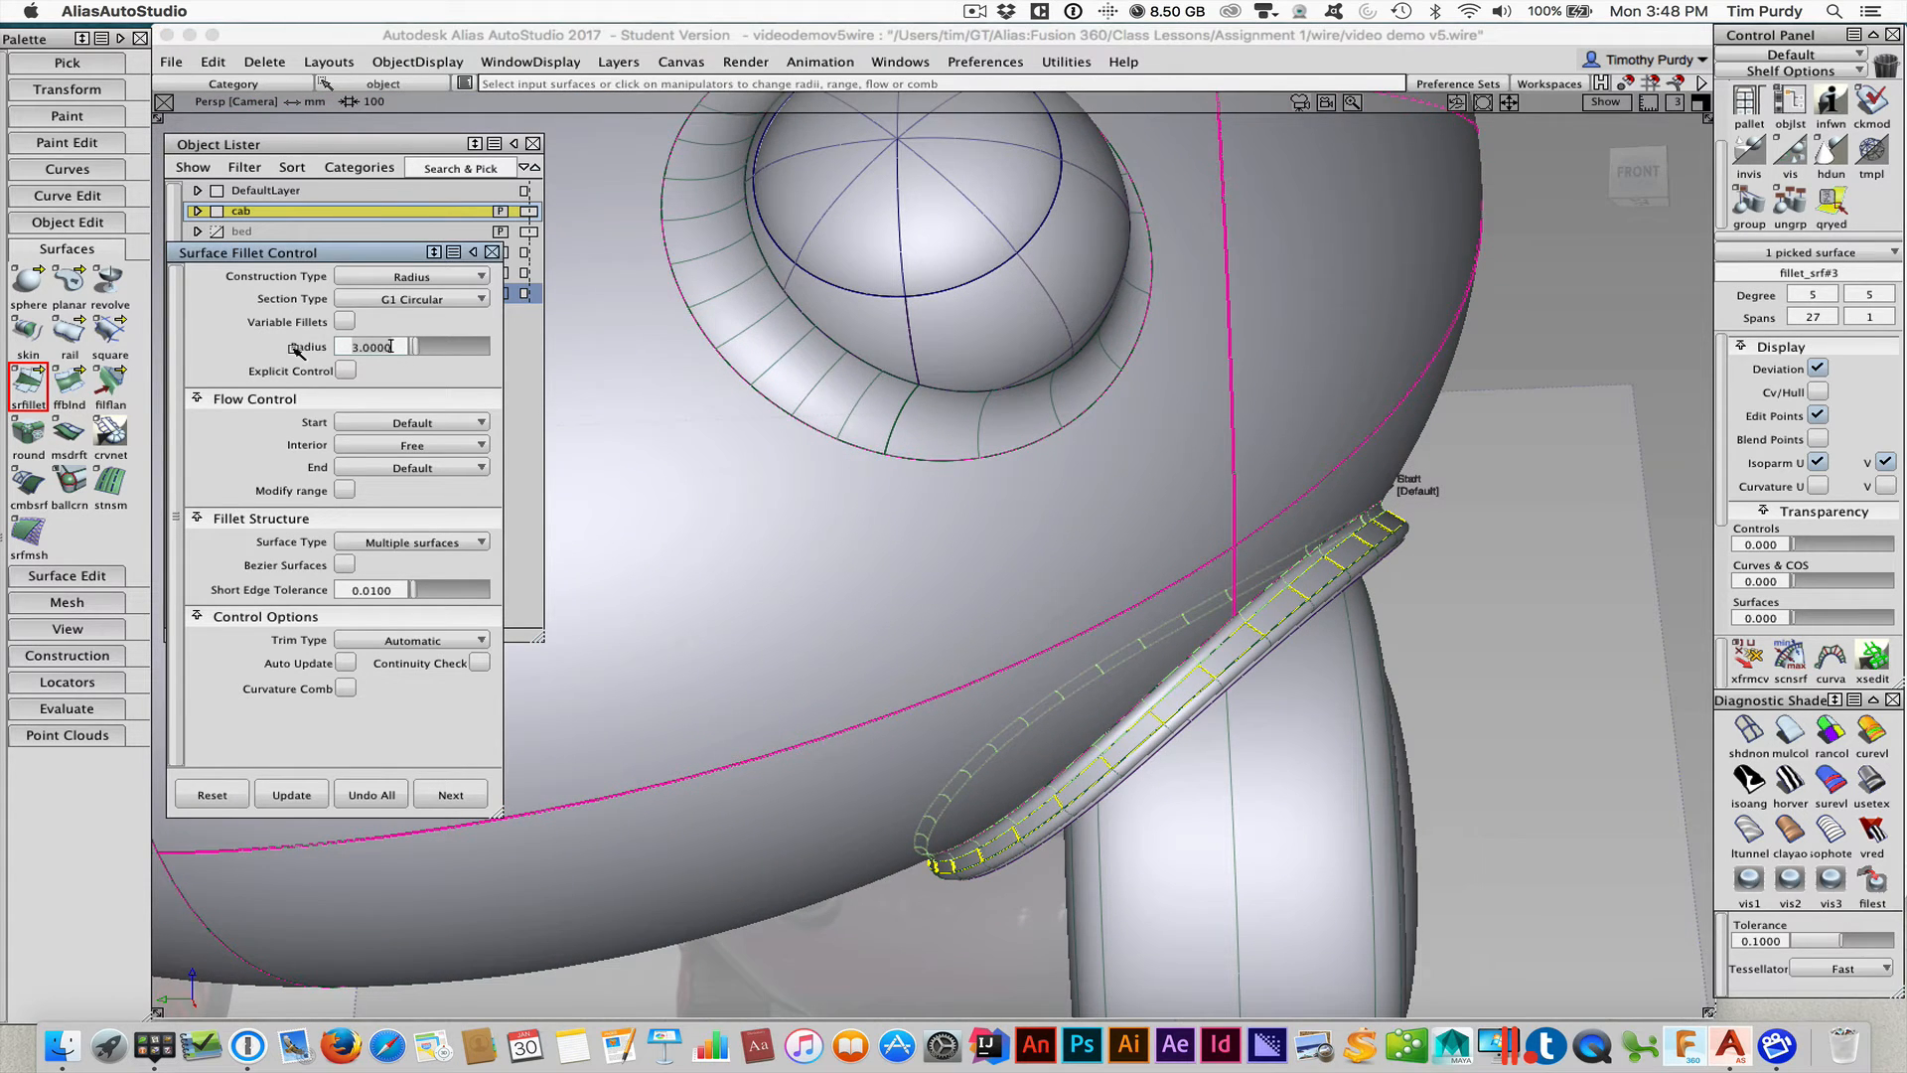
key("BackSpace")
key("BackSpace")
key("BackSpace")
key("BackSpace")
key("BackSpace")
key("BackSpace")
type("5")
key("Return")
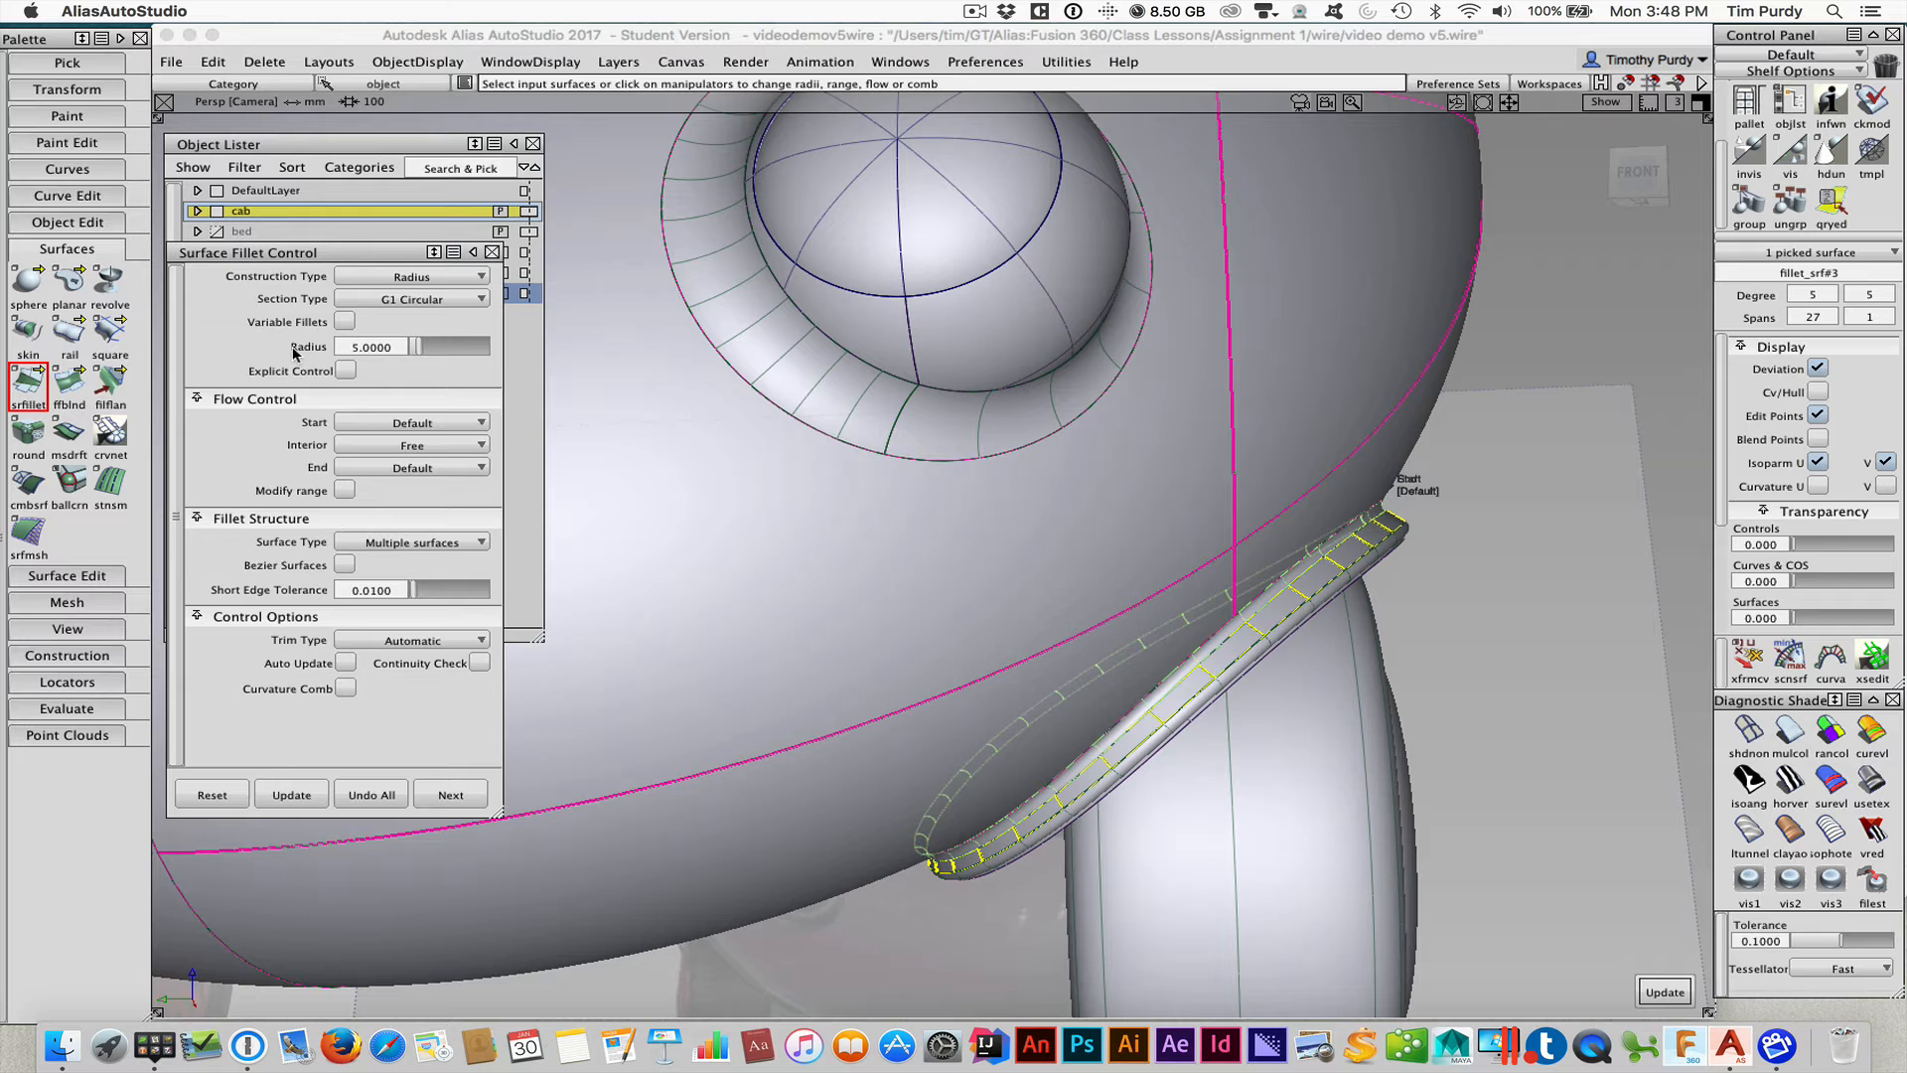
left_click(293, 792)
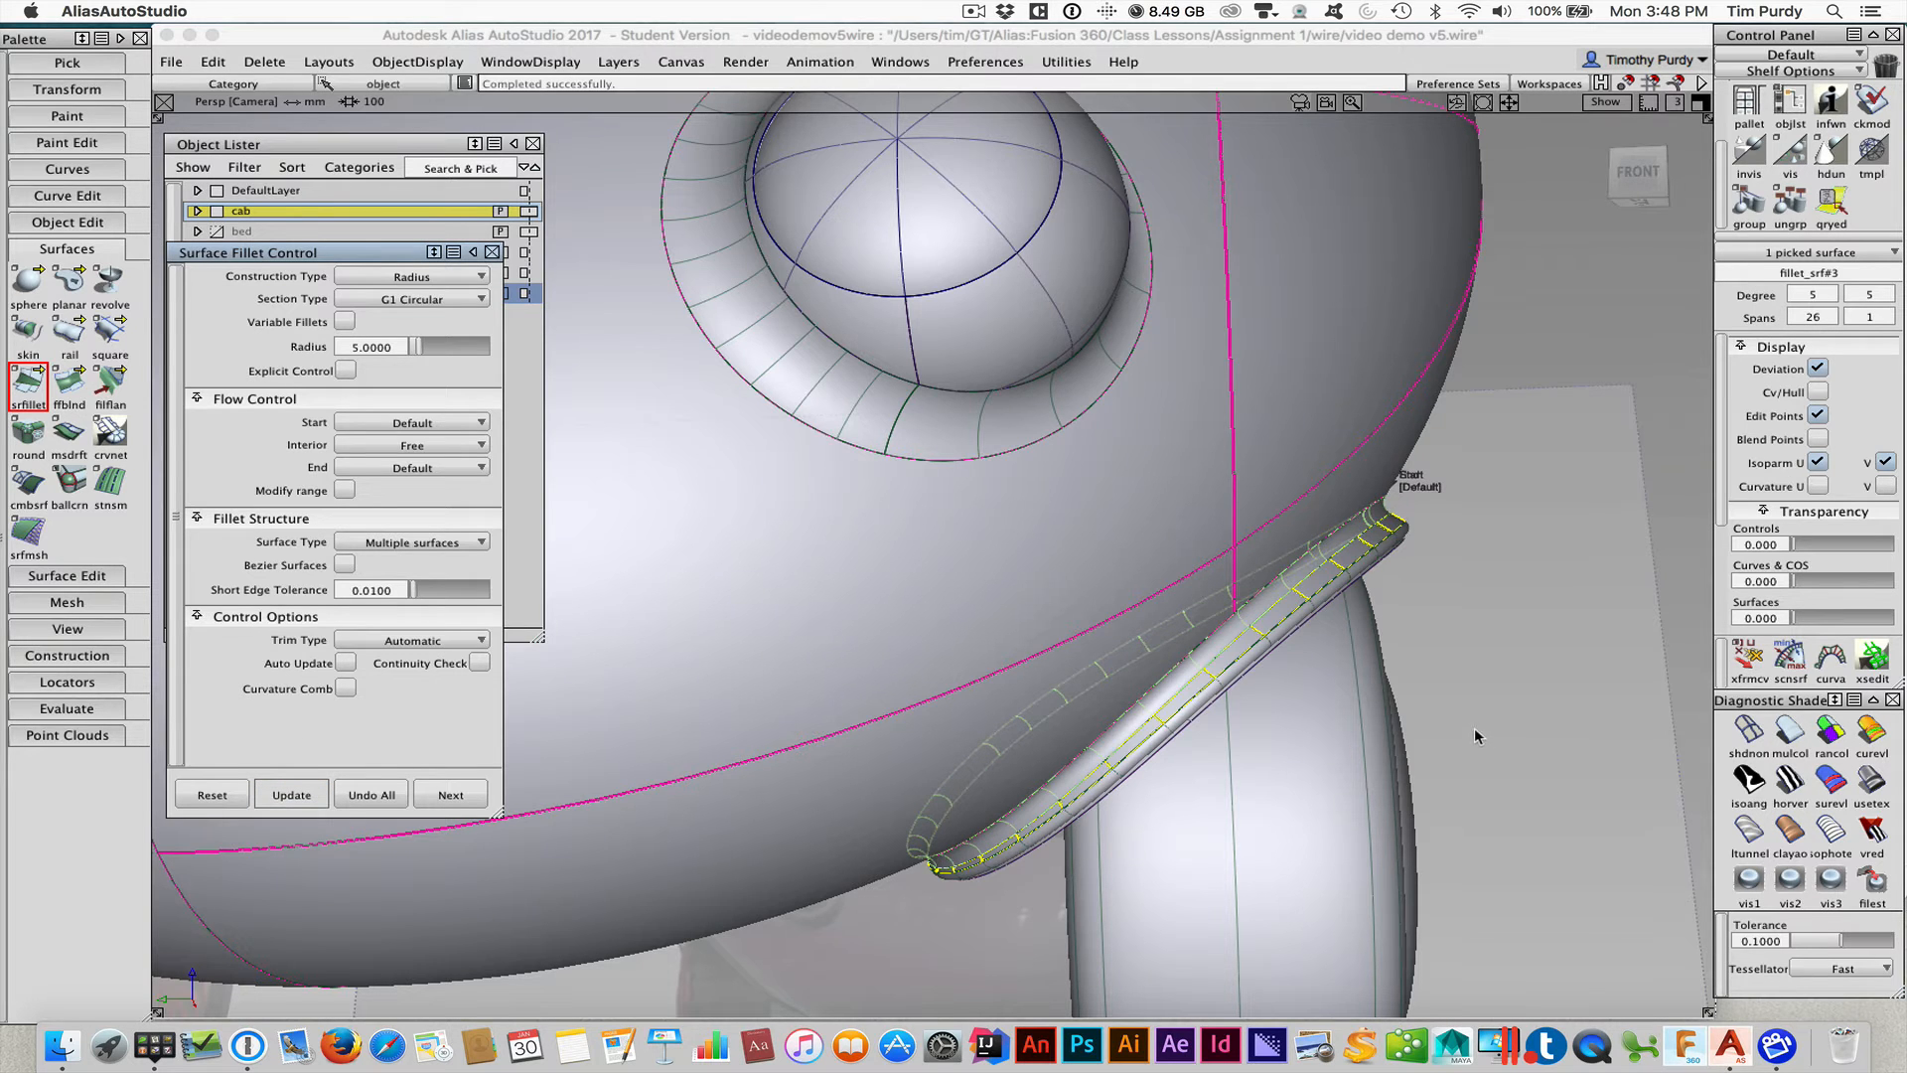
left_click_drag(1475, 736, 1133, 702, "shift+super")
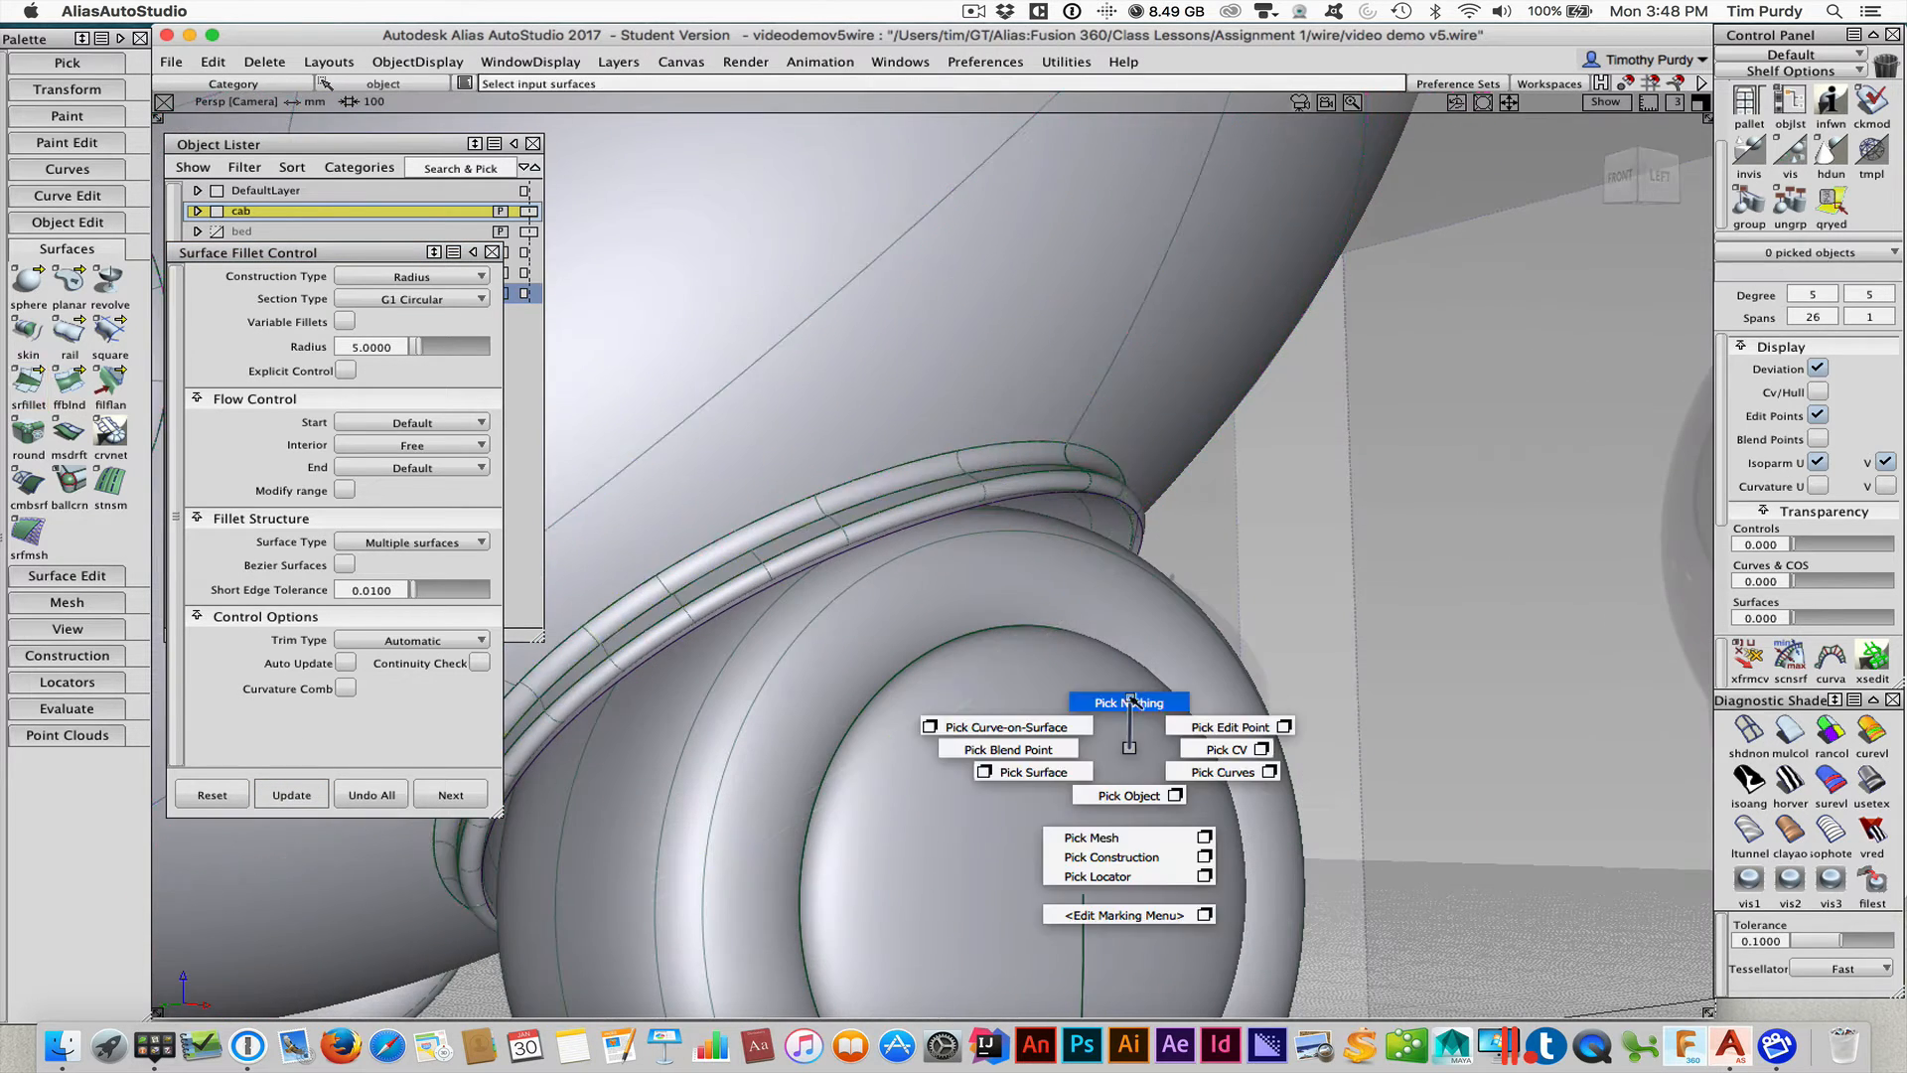
Examine the filleted wheel arch lip around the front wheel from the side, rear and inner side
mouse_move(1131, 700)
right_mouse_down("ctrl+shift")
mouse_move(1388, 704)
mouse_move(735, 770)
right_mouse_up("ctrl+shift")
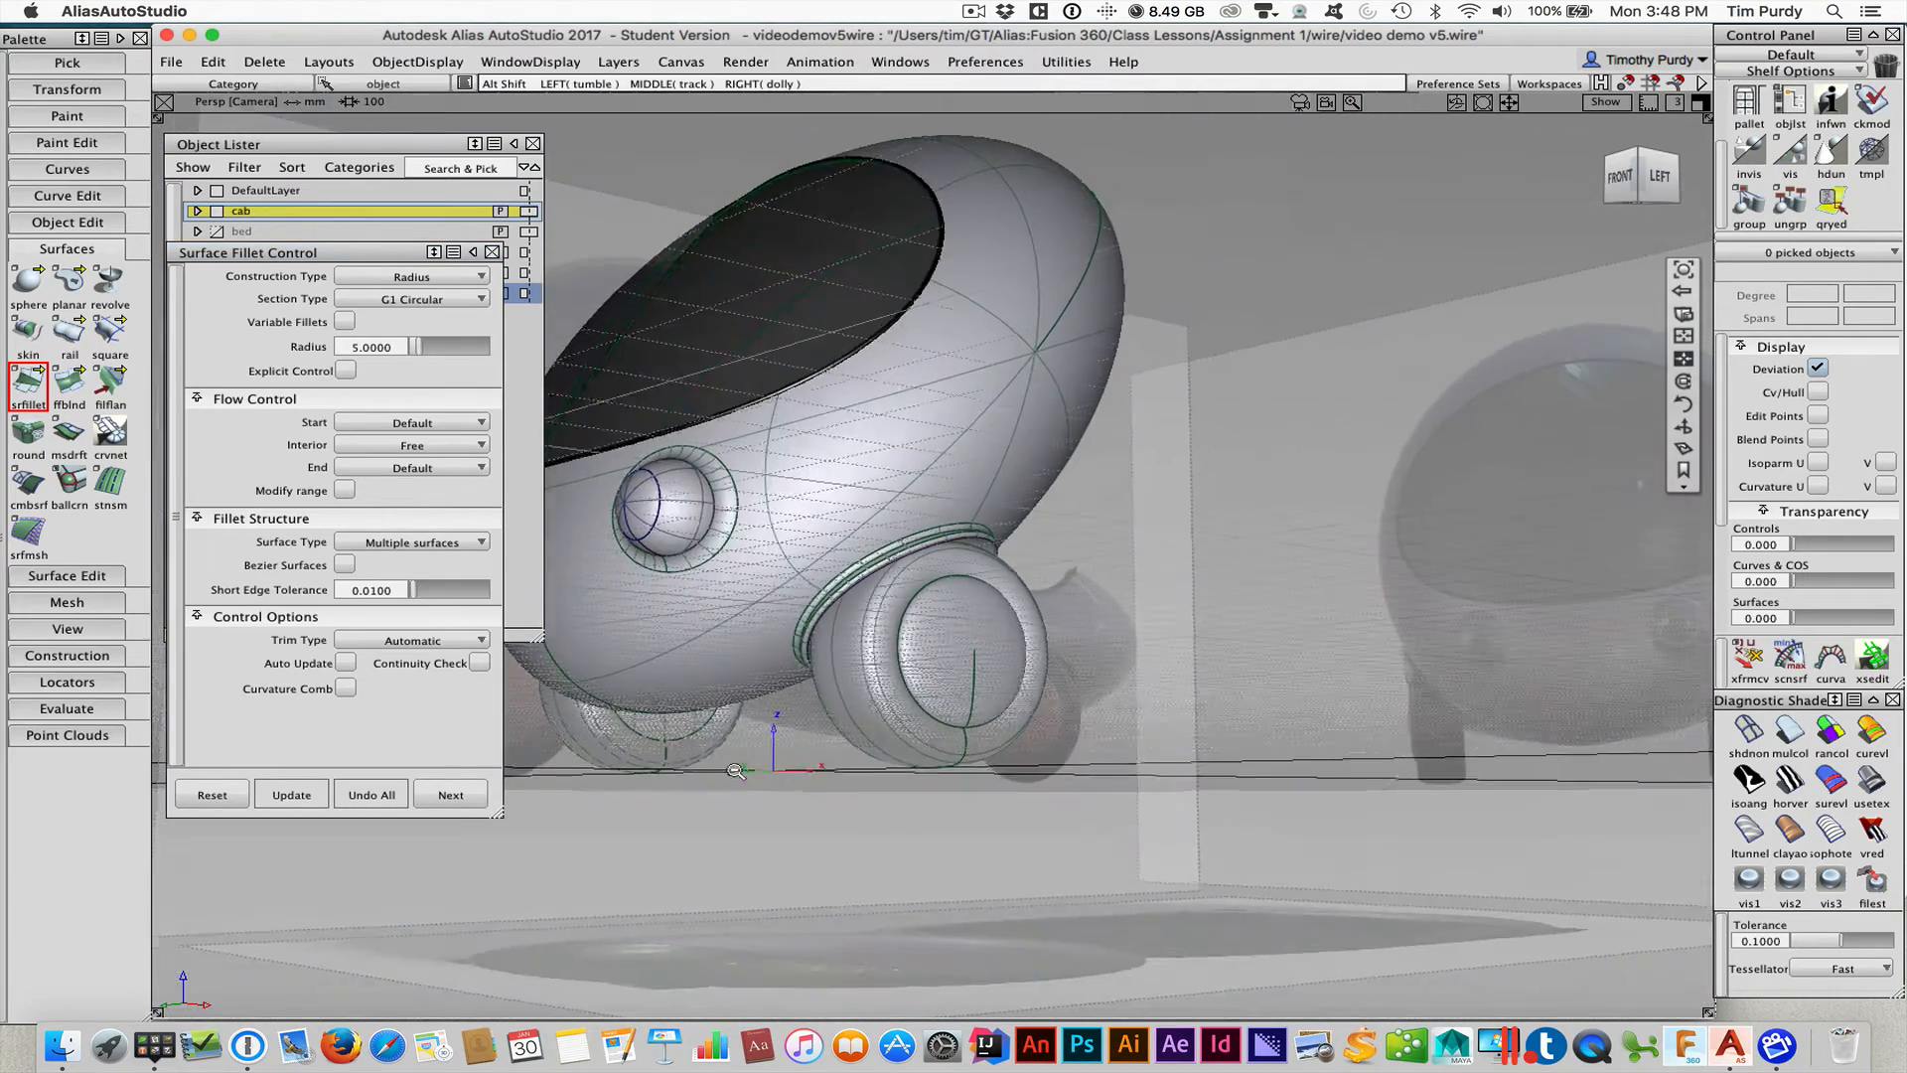
left_click_drag(735, 771, 908, 807, "alt+shift")
right_click_drag(908, 806, 1450, 699, "alt+shift")
left_click_drag(1450, 699, 1118, 602, "alt+shift")
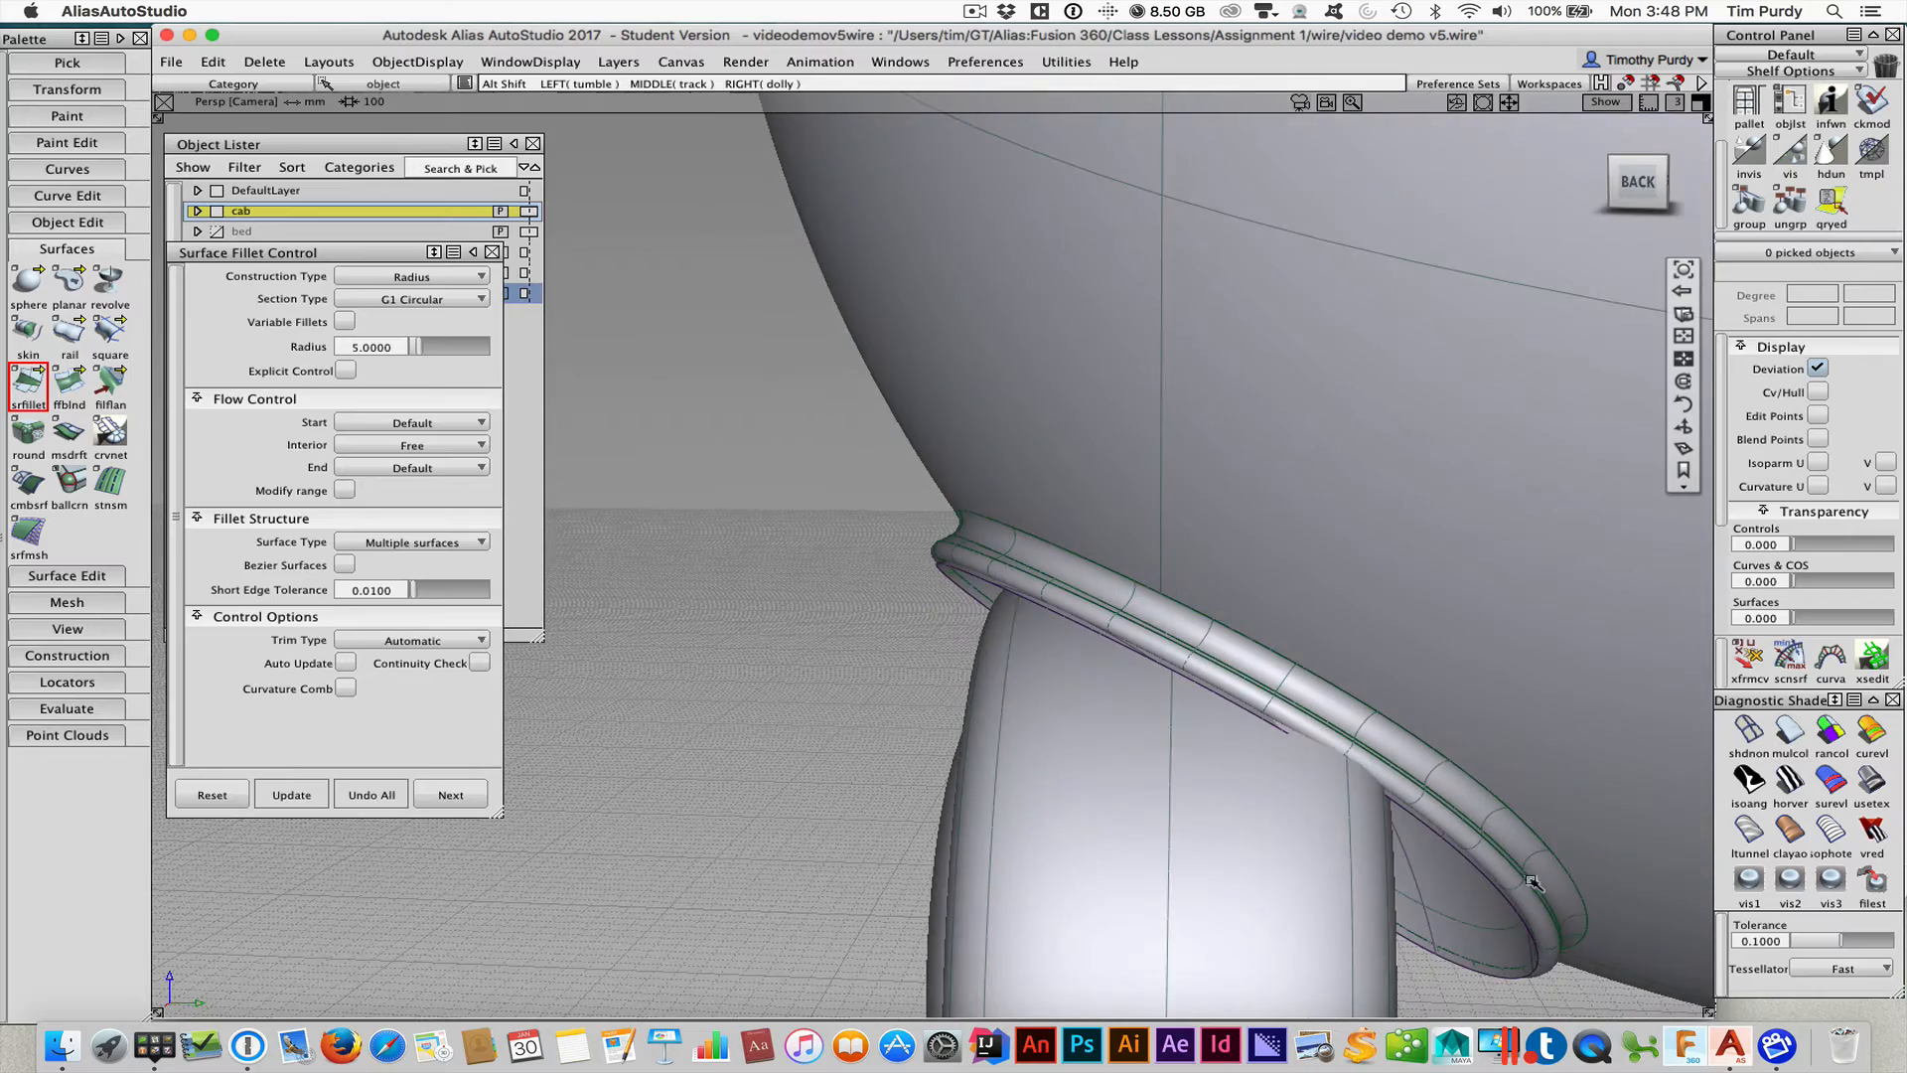
left_click_drag(1454, 869, 1294, 707, "alt+shift")
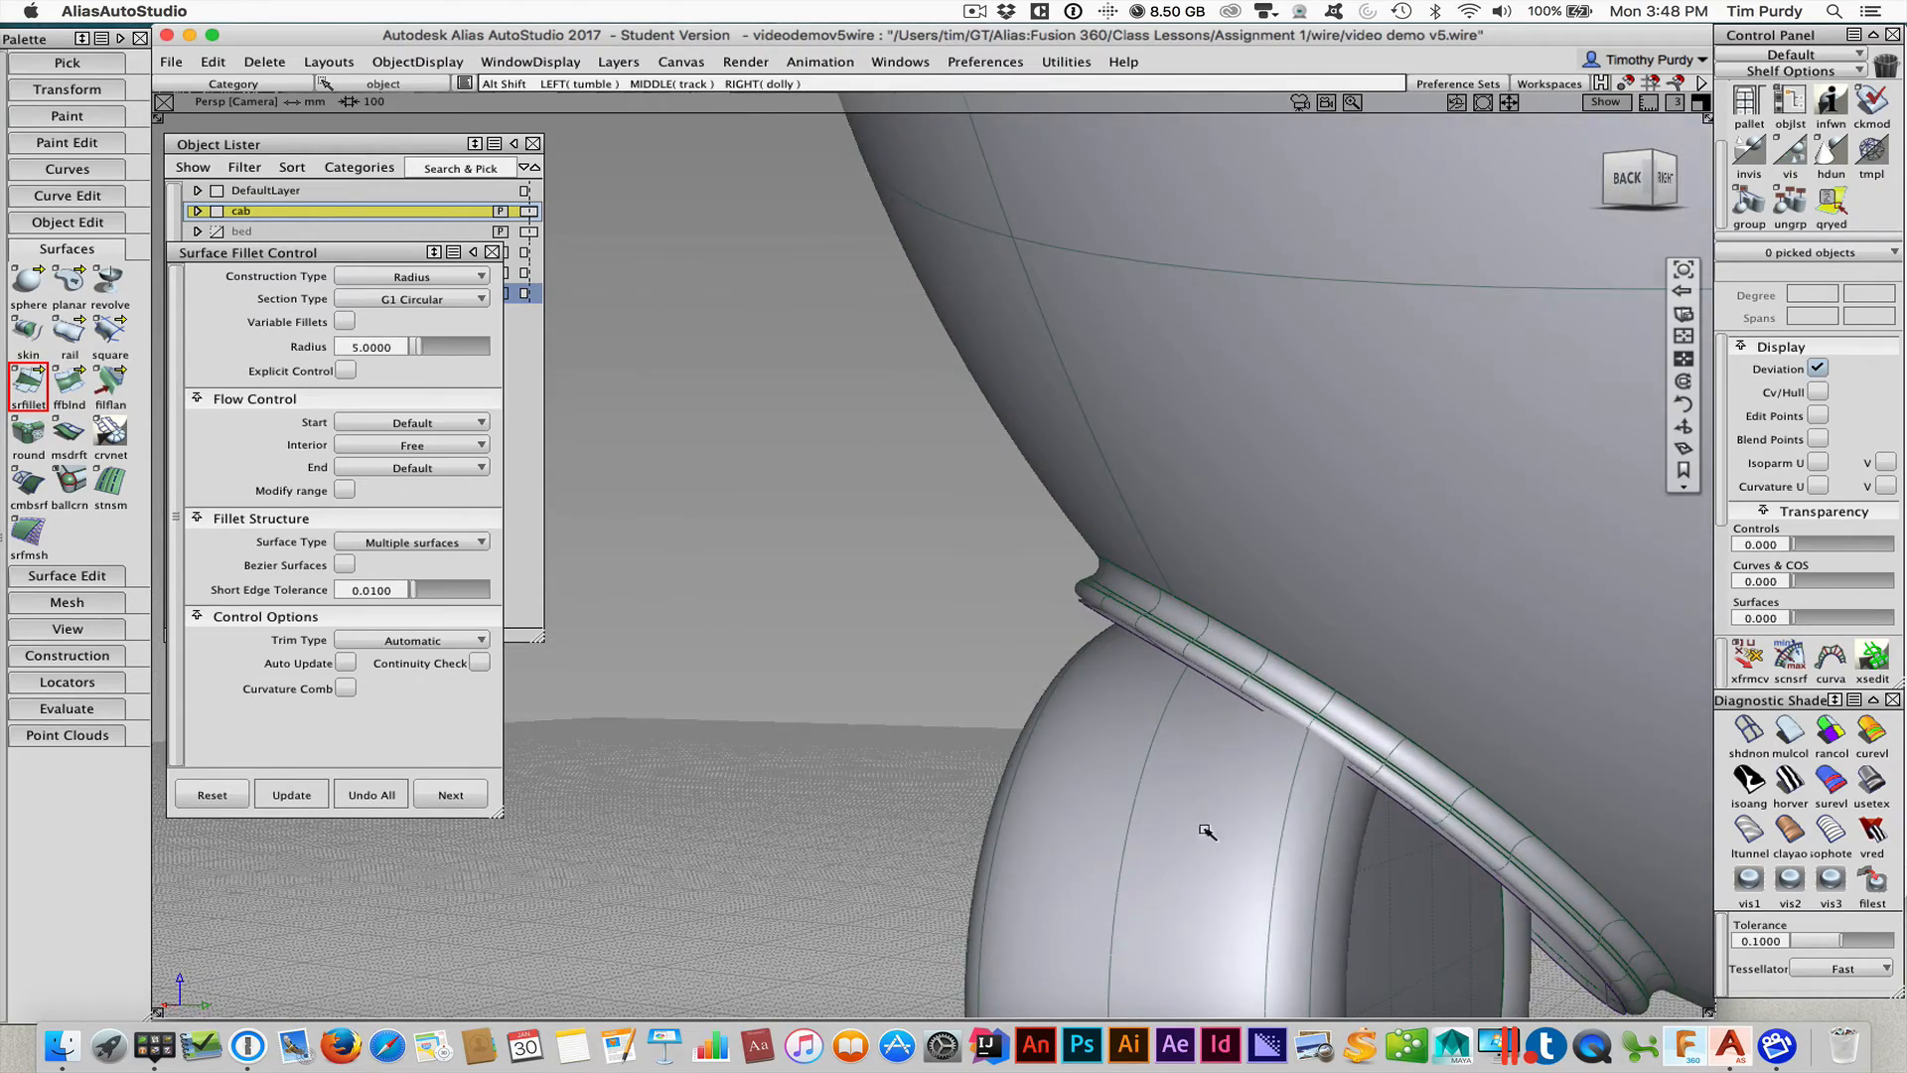
left_click_drag(1205, 830, 1595, 834, "alt+shift")
middle_click_drag(1551, 830, 1400, 792, "alt+shift")
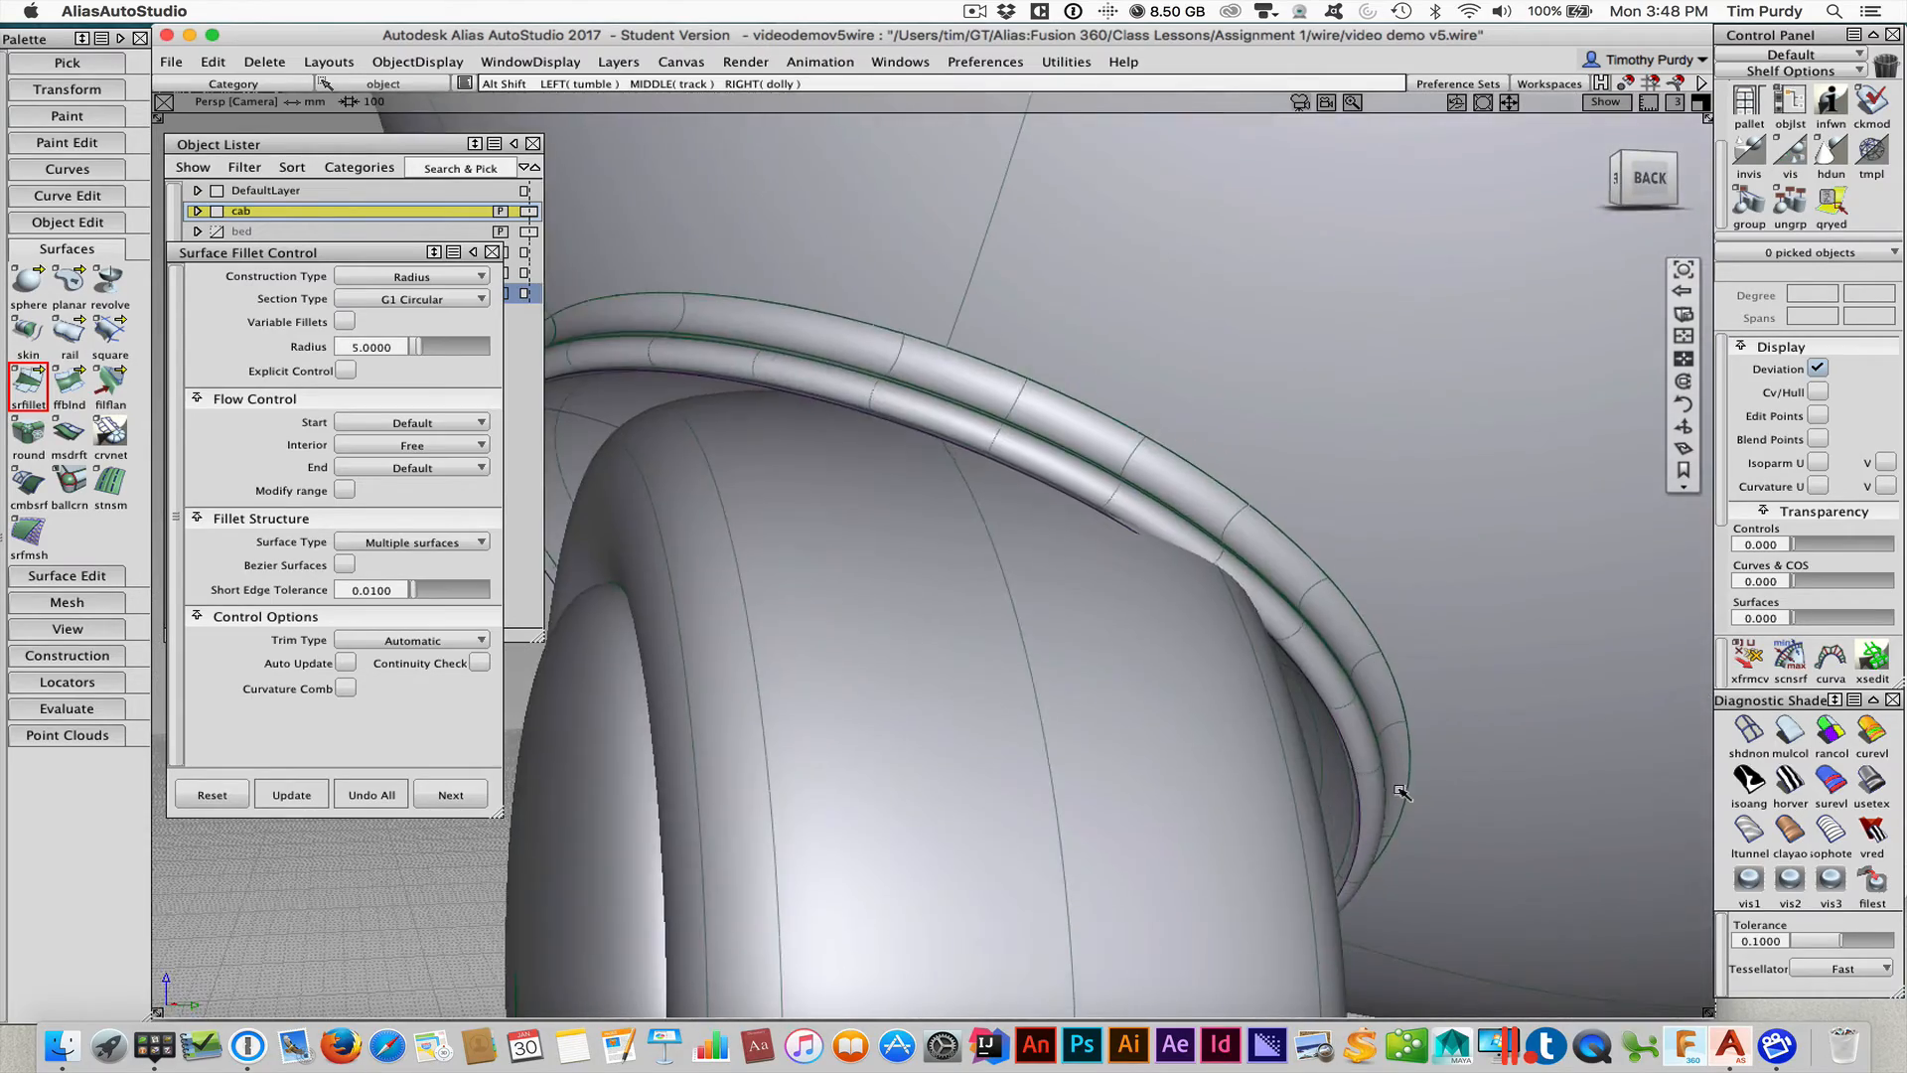
right_click_drag(1399, 791, 695, 397, "alt+shift")
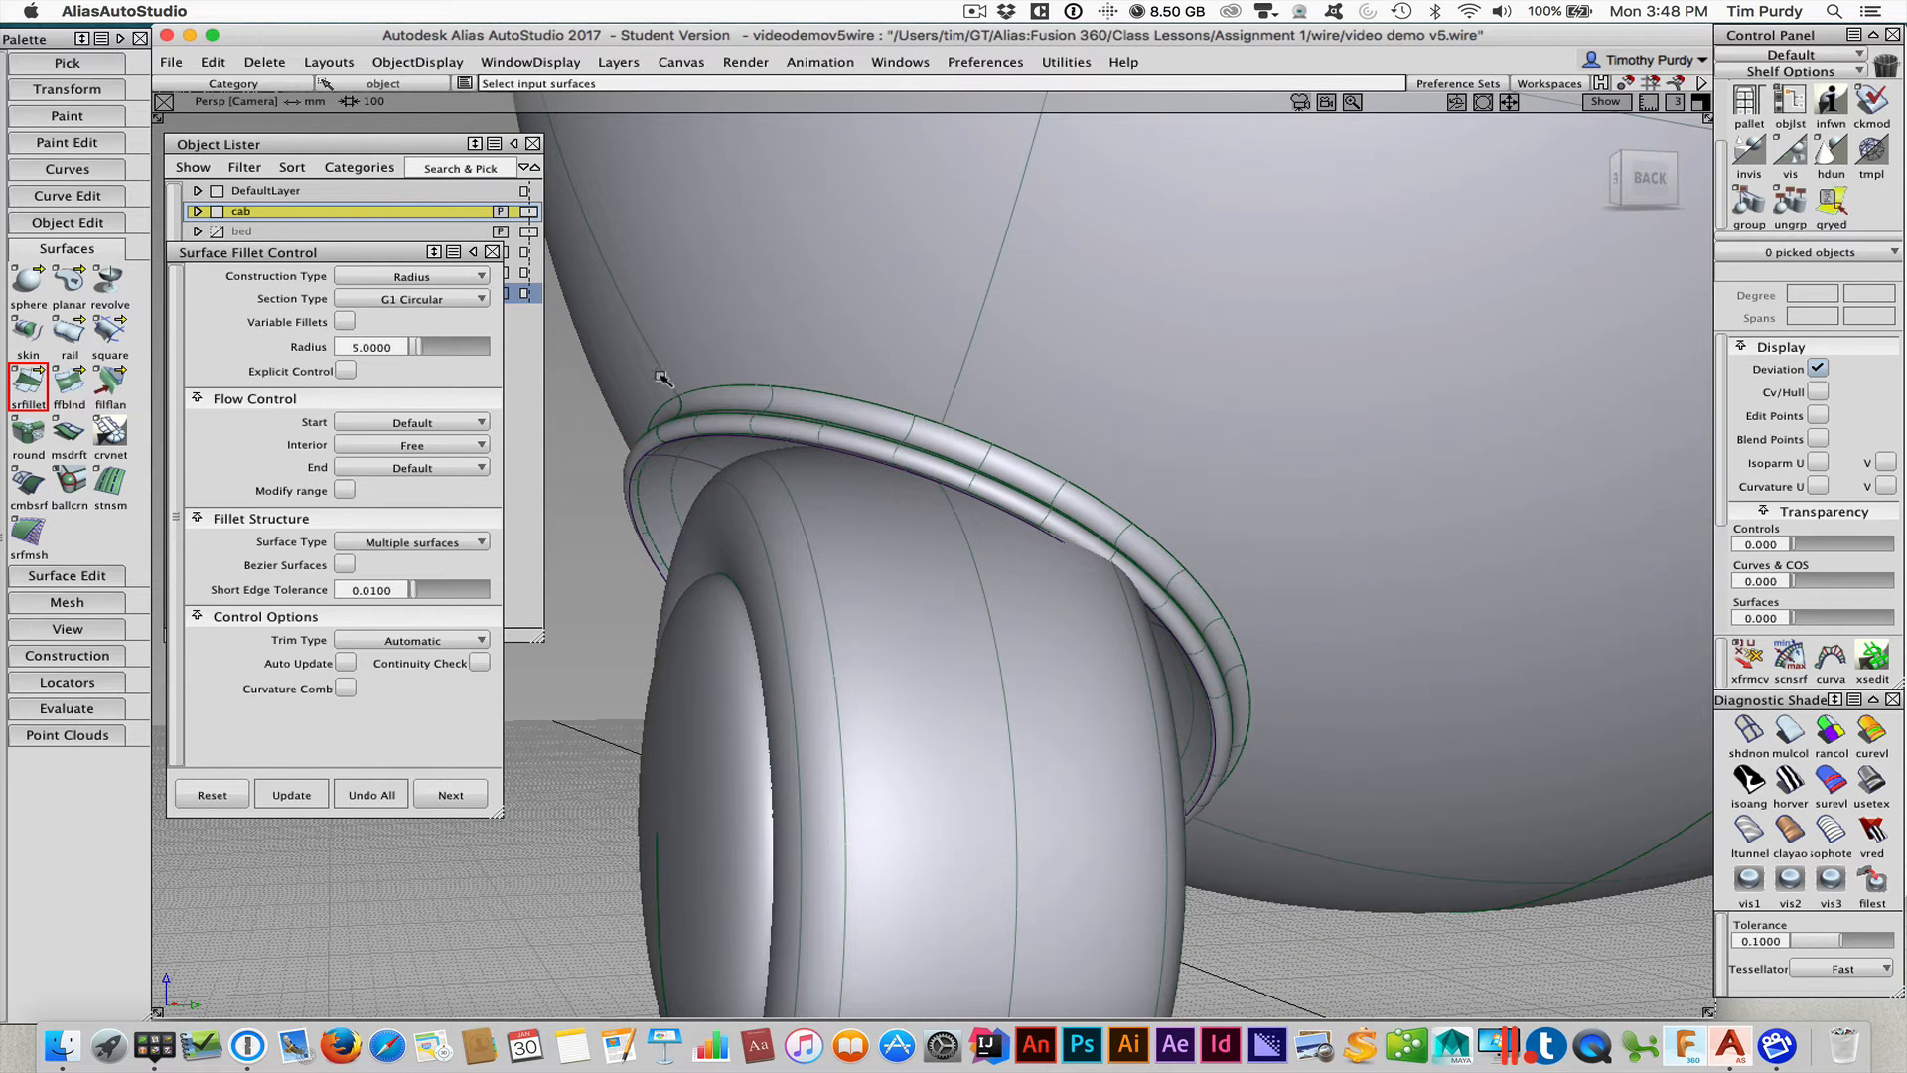
Save the model as a new file named "video demo v6"
left_click(170, 62)
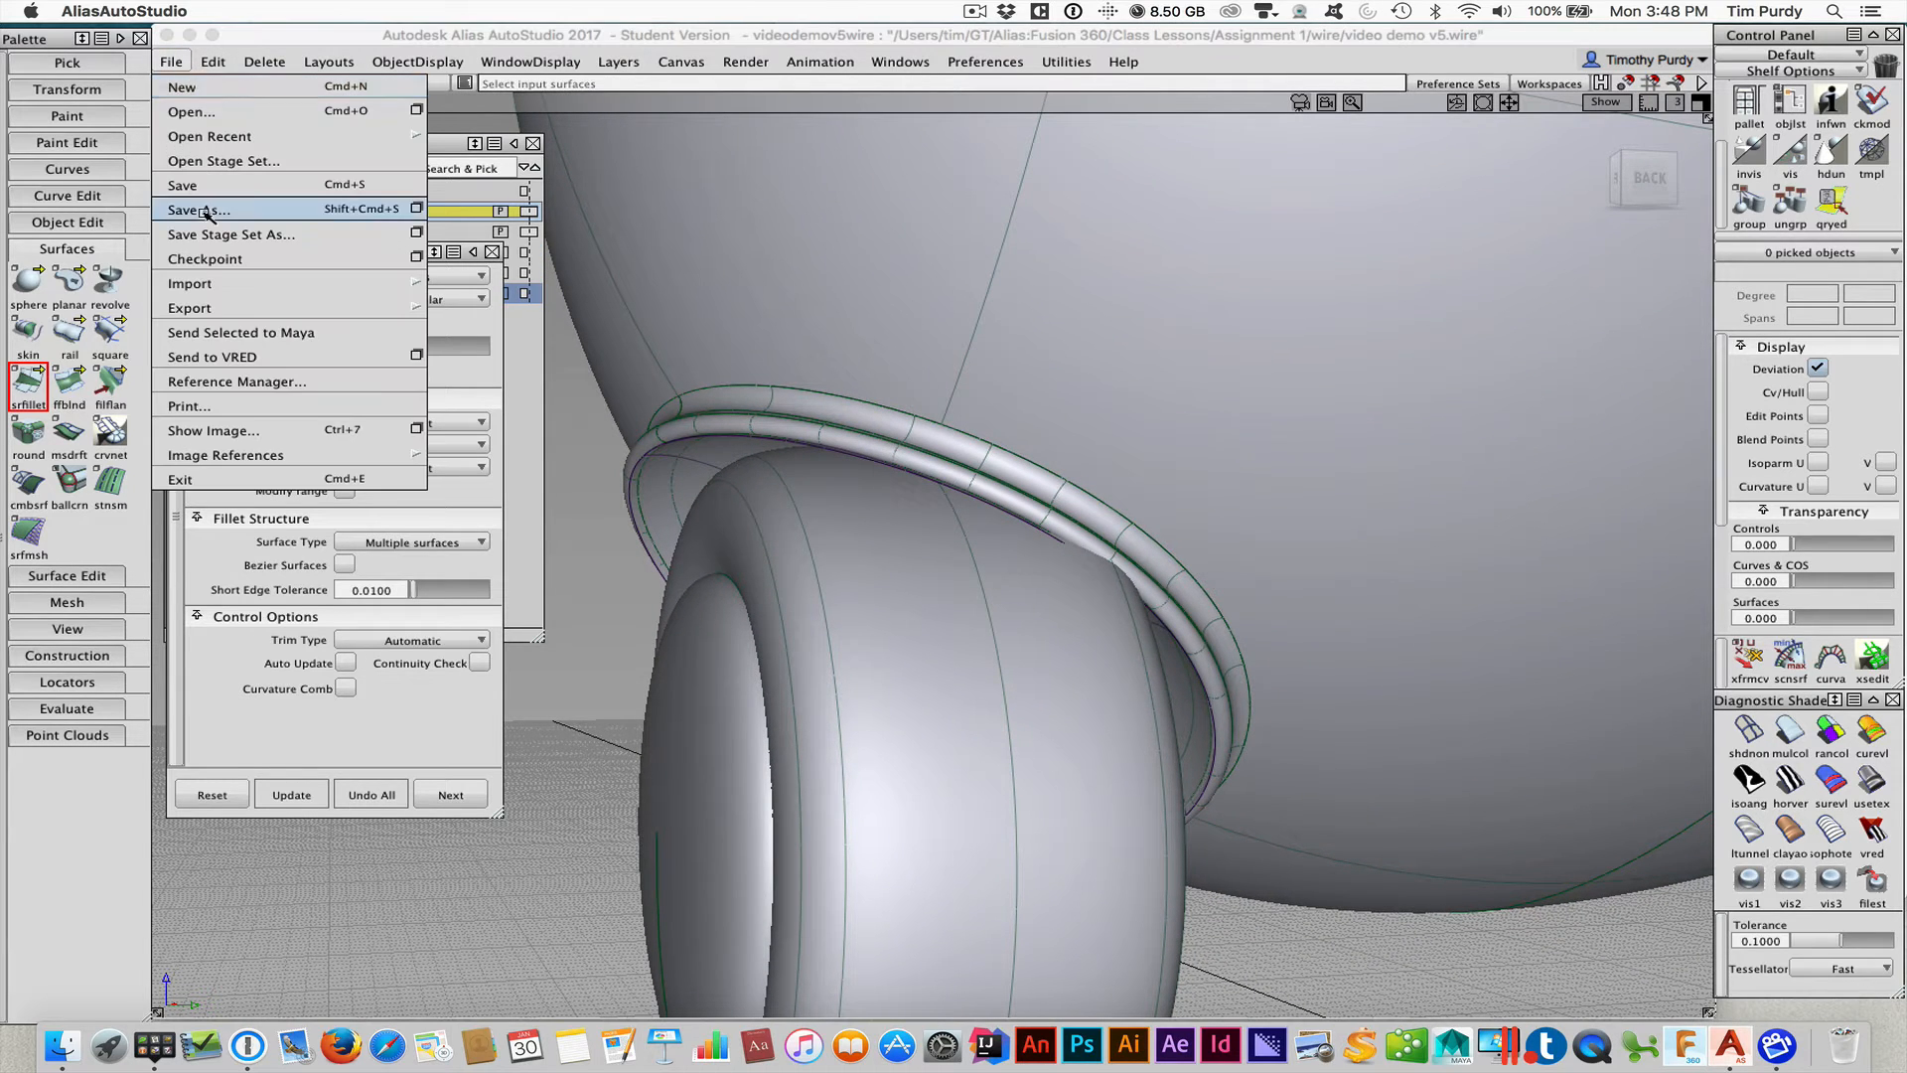
left_click(204, 210)
left_click(932, 146)
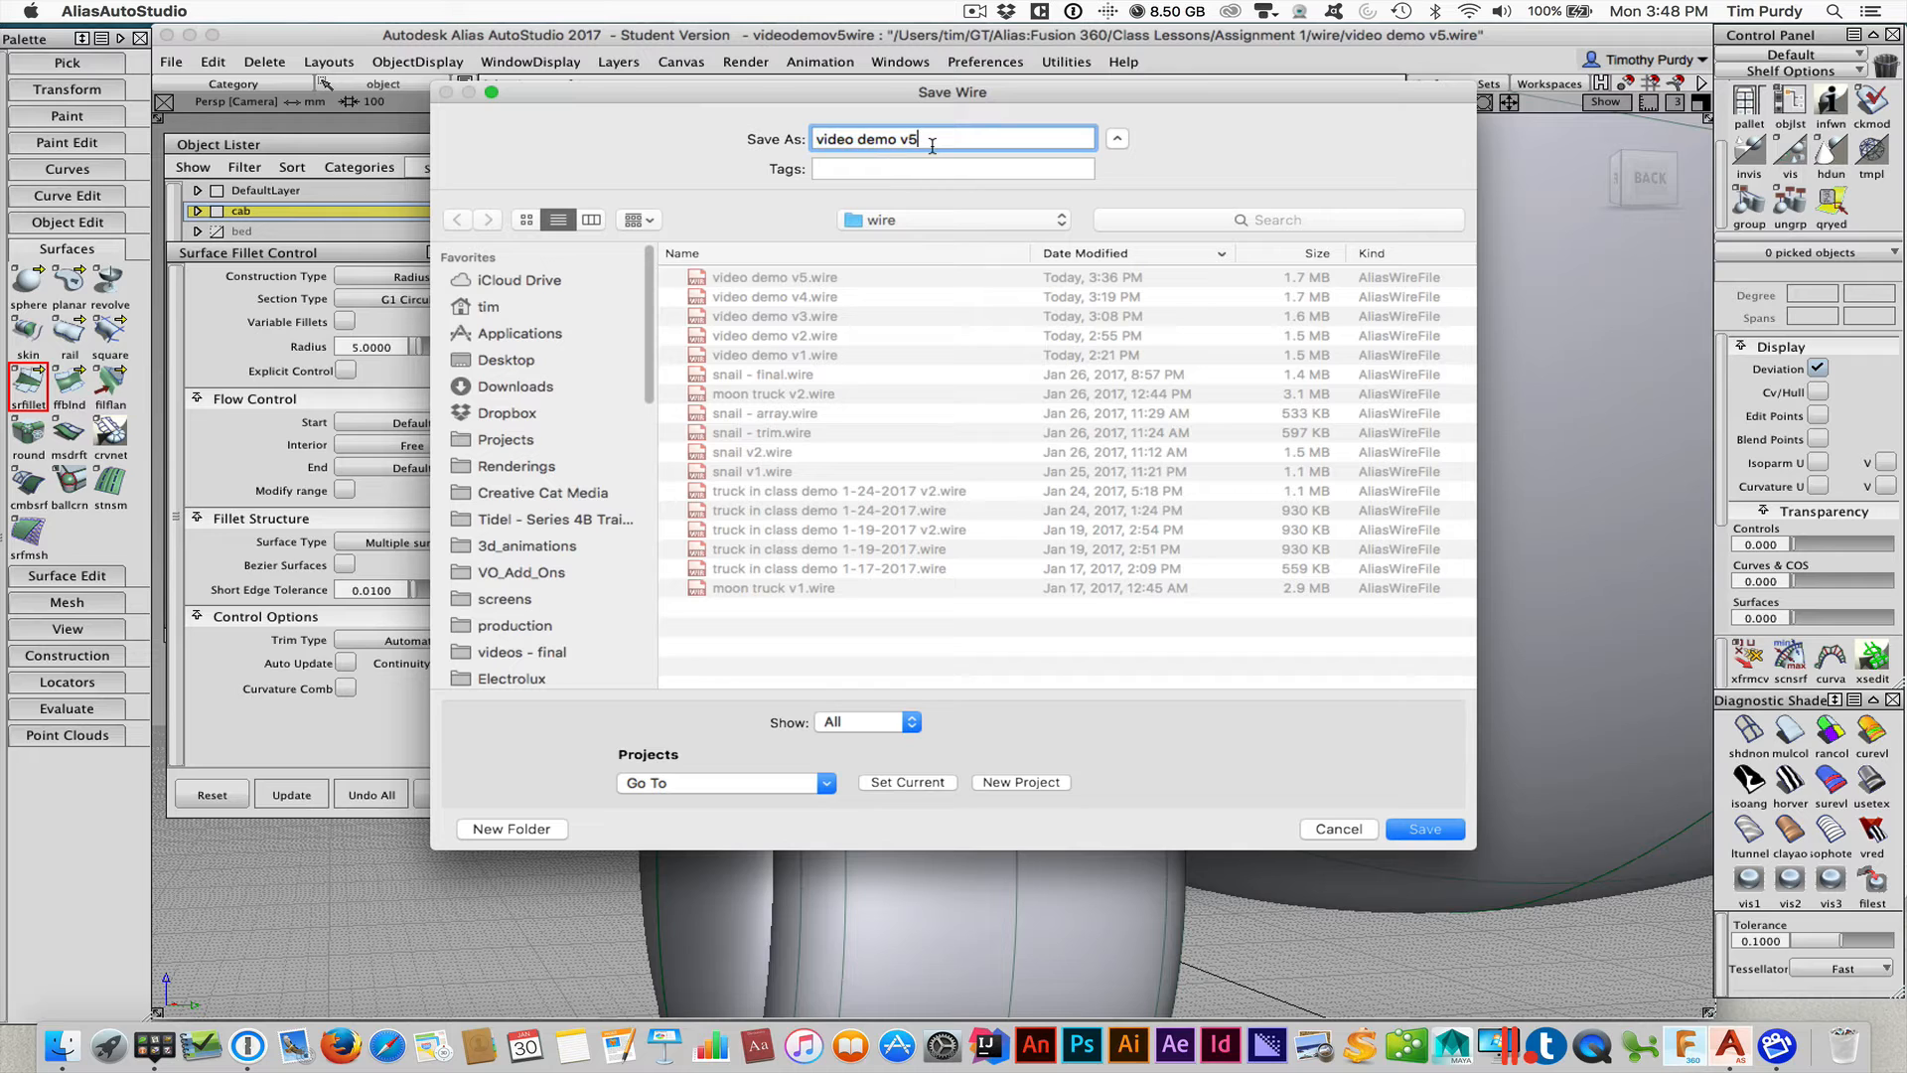
type("6")
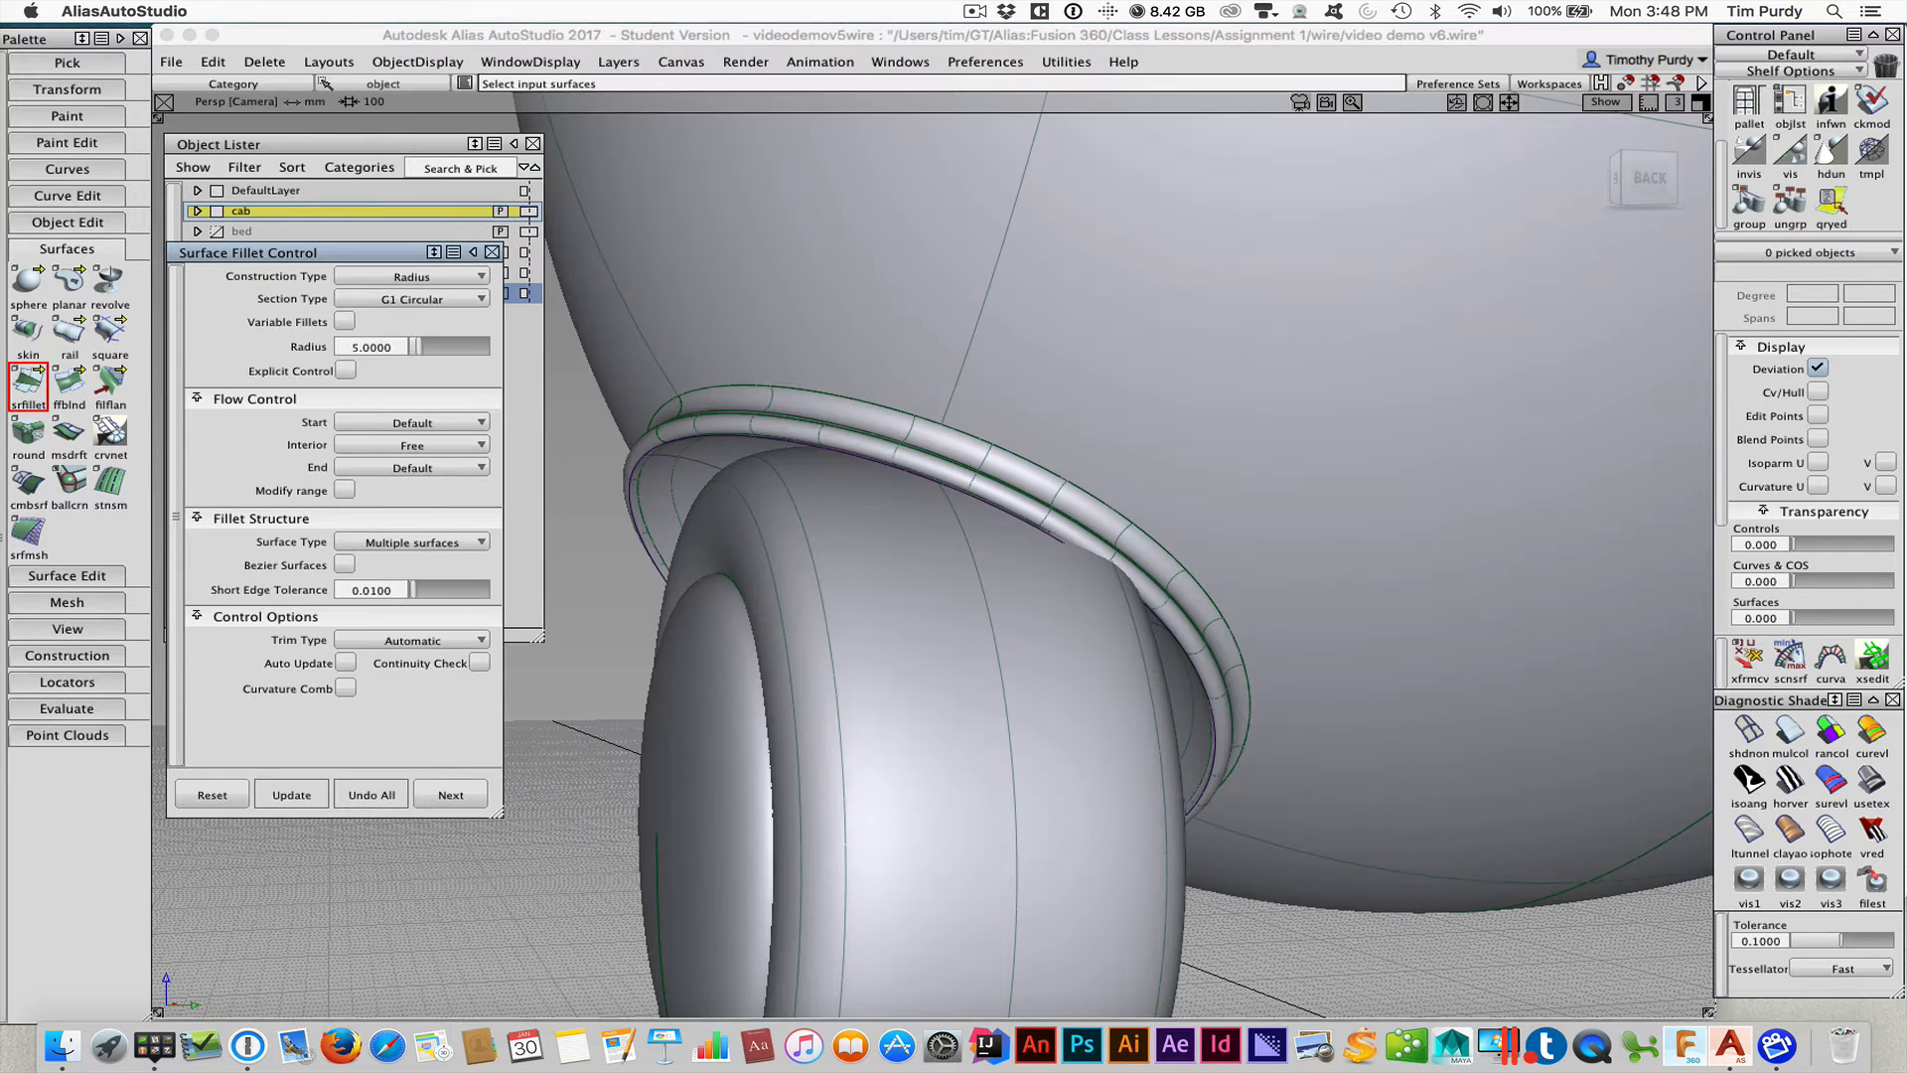
key("Return")
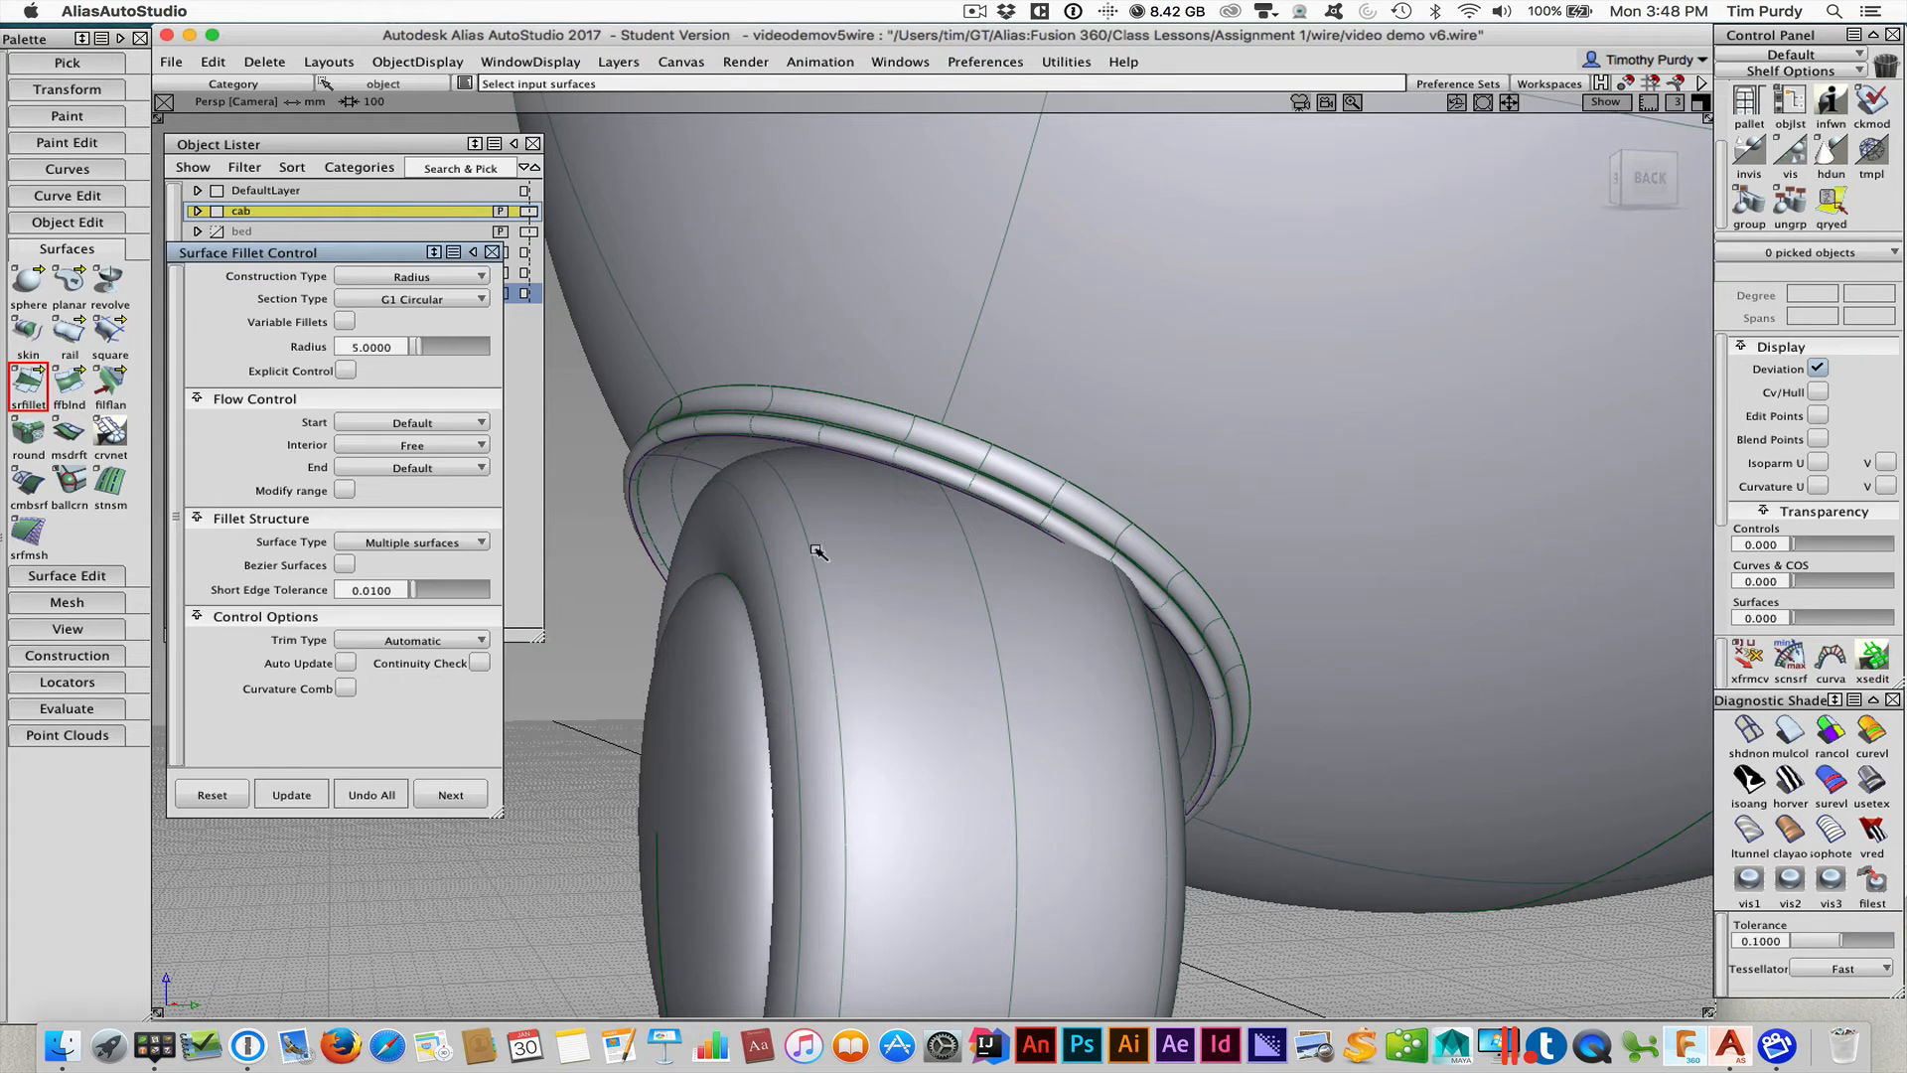
Exit the Surface Fillet tool and pick the sphere that cuts the front wheel arch
left_click_drag(817, 550, 815, 593, "ctrl+shift")
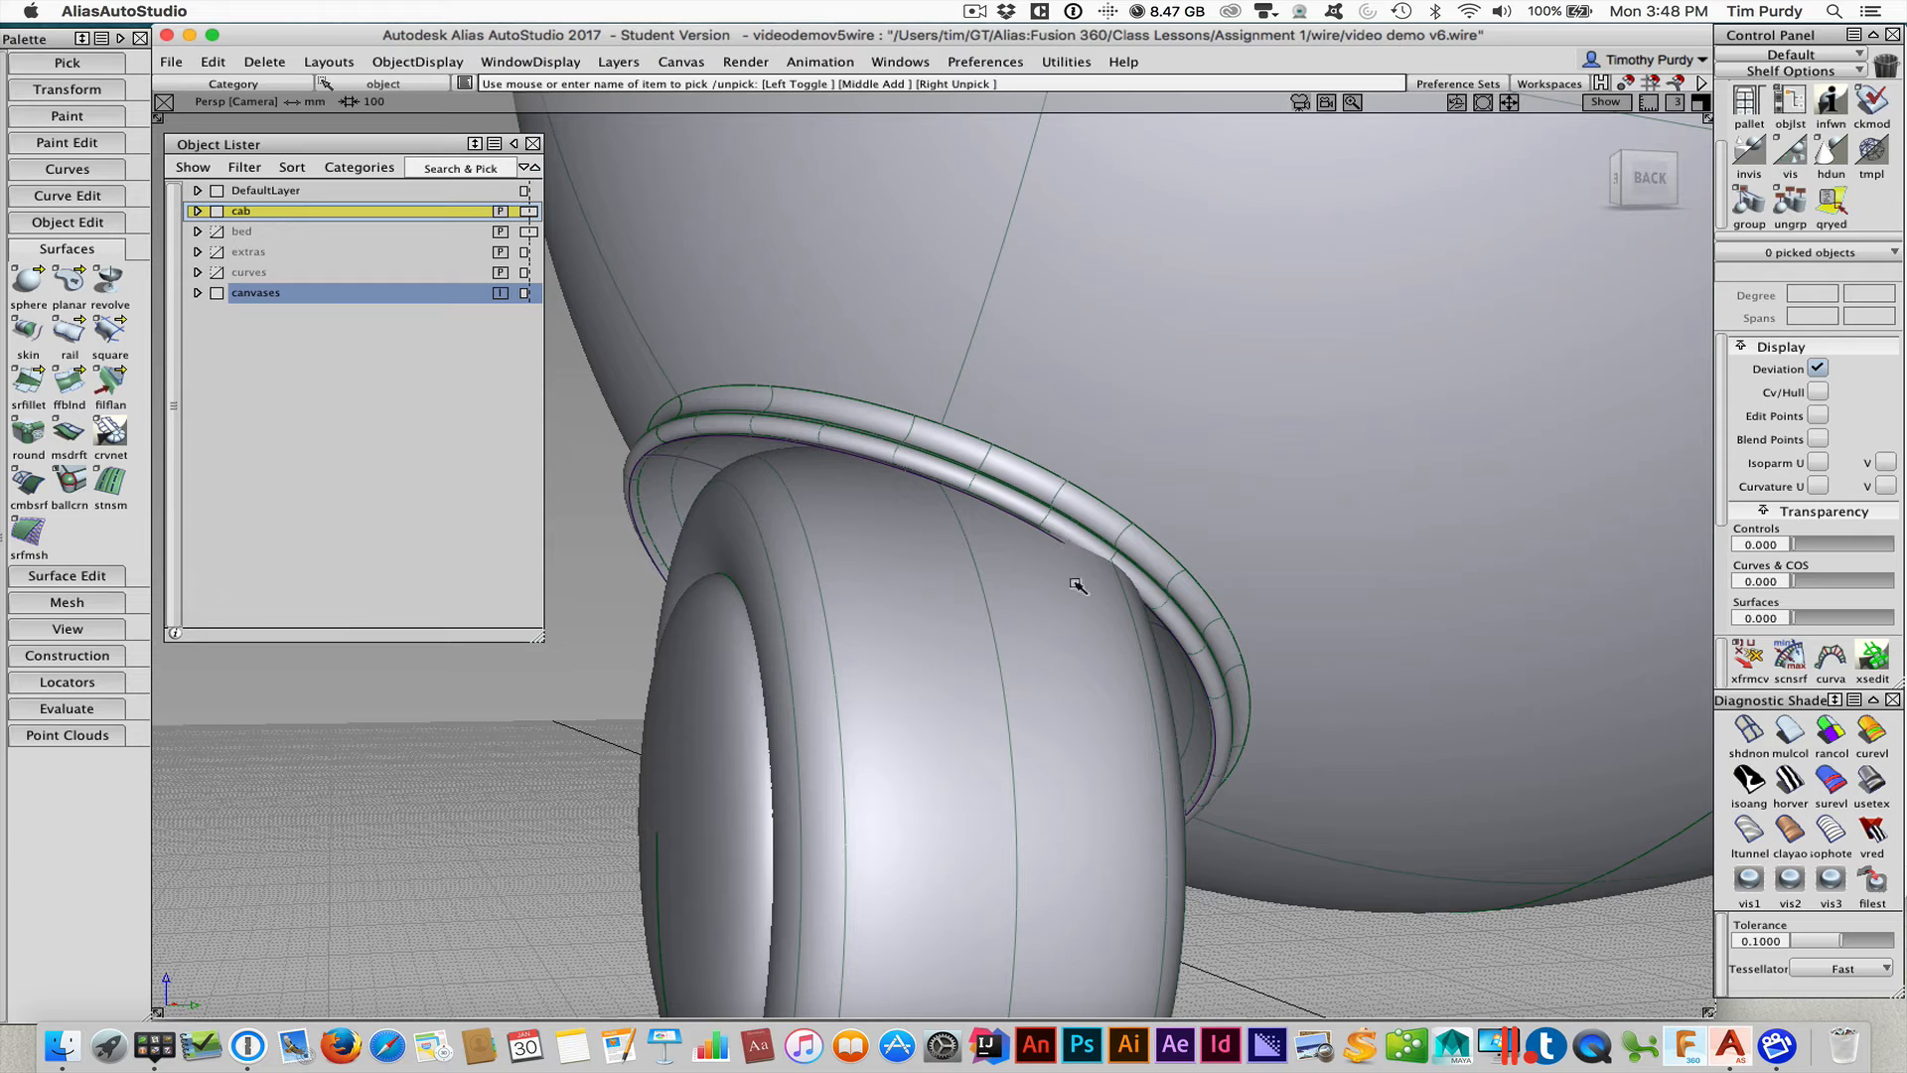
left_click_drag(881, 534, 962, 630, "ctrl+shift")
left_click(706, 463)
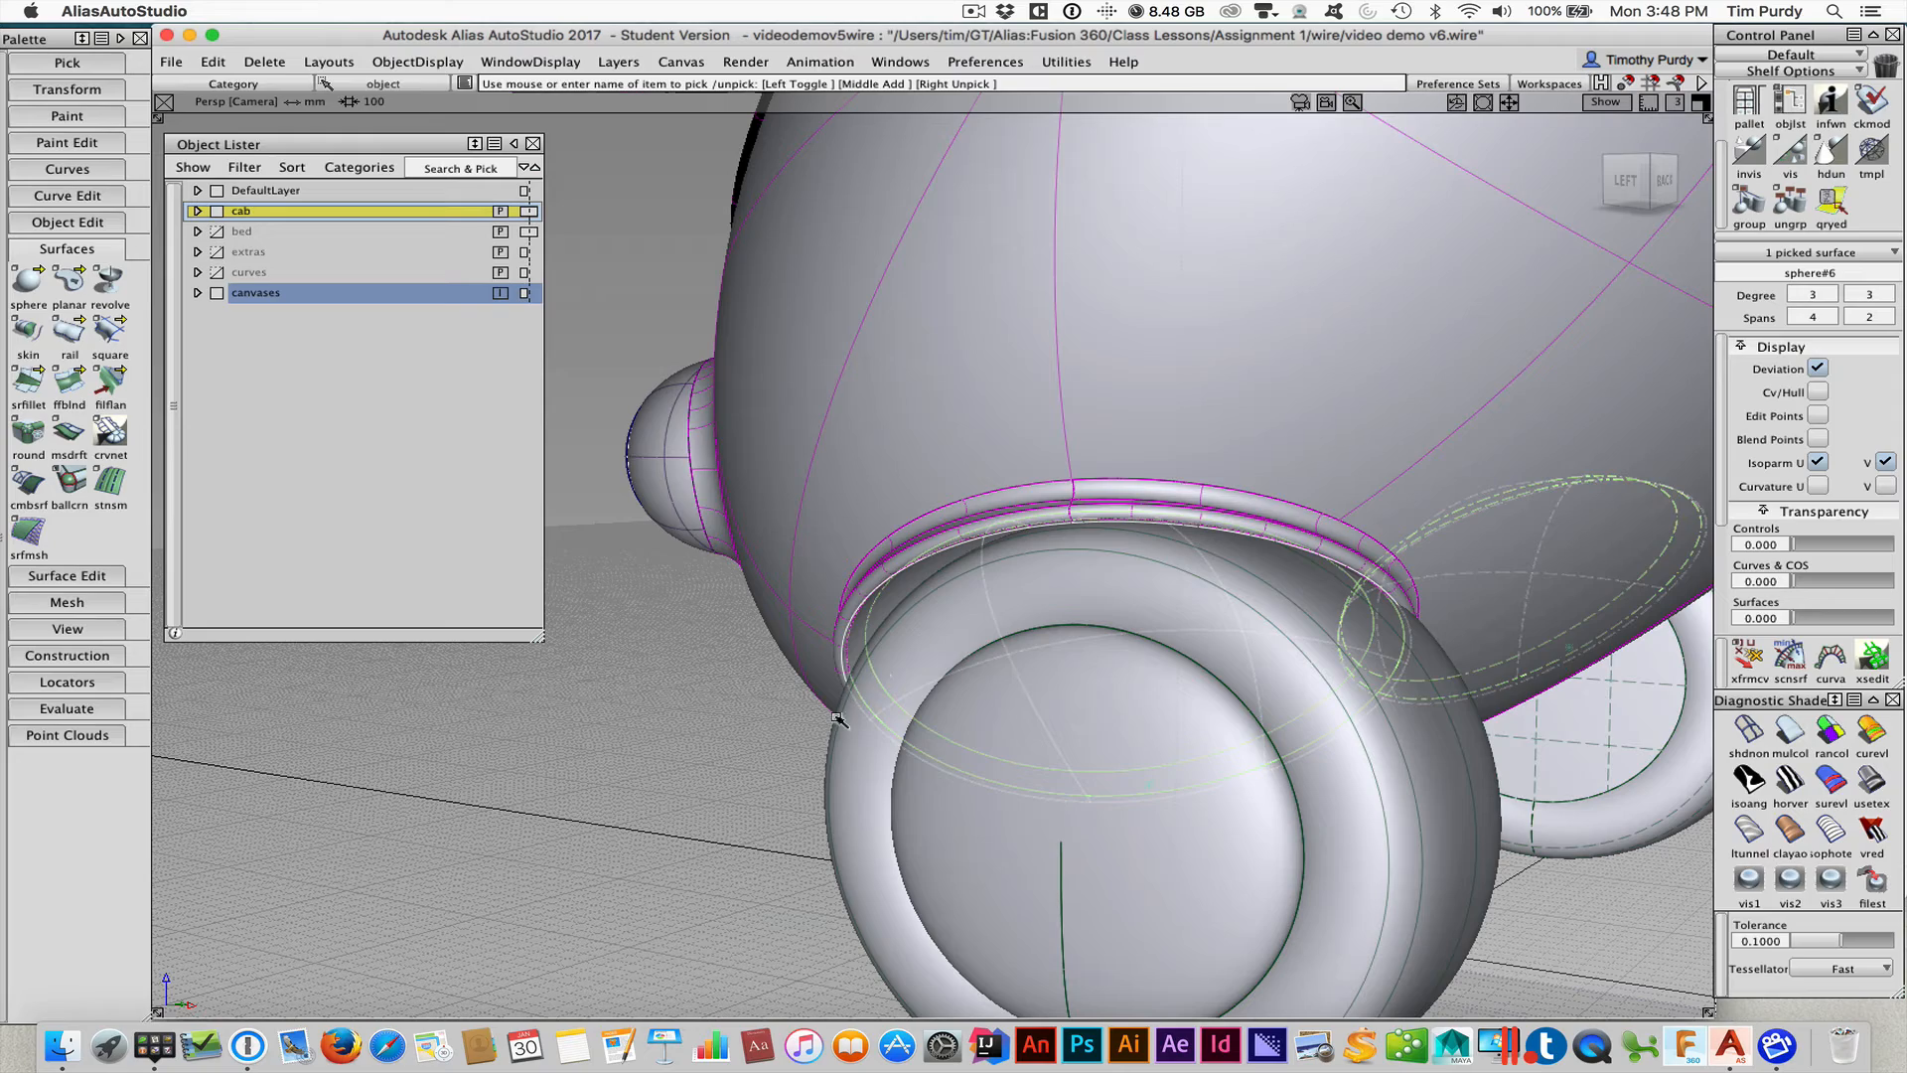
key("alt+shift")
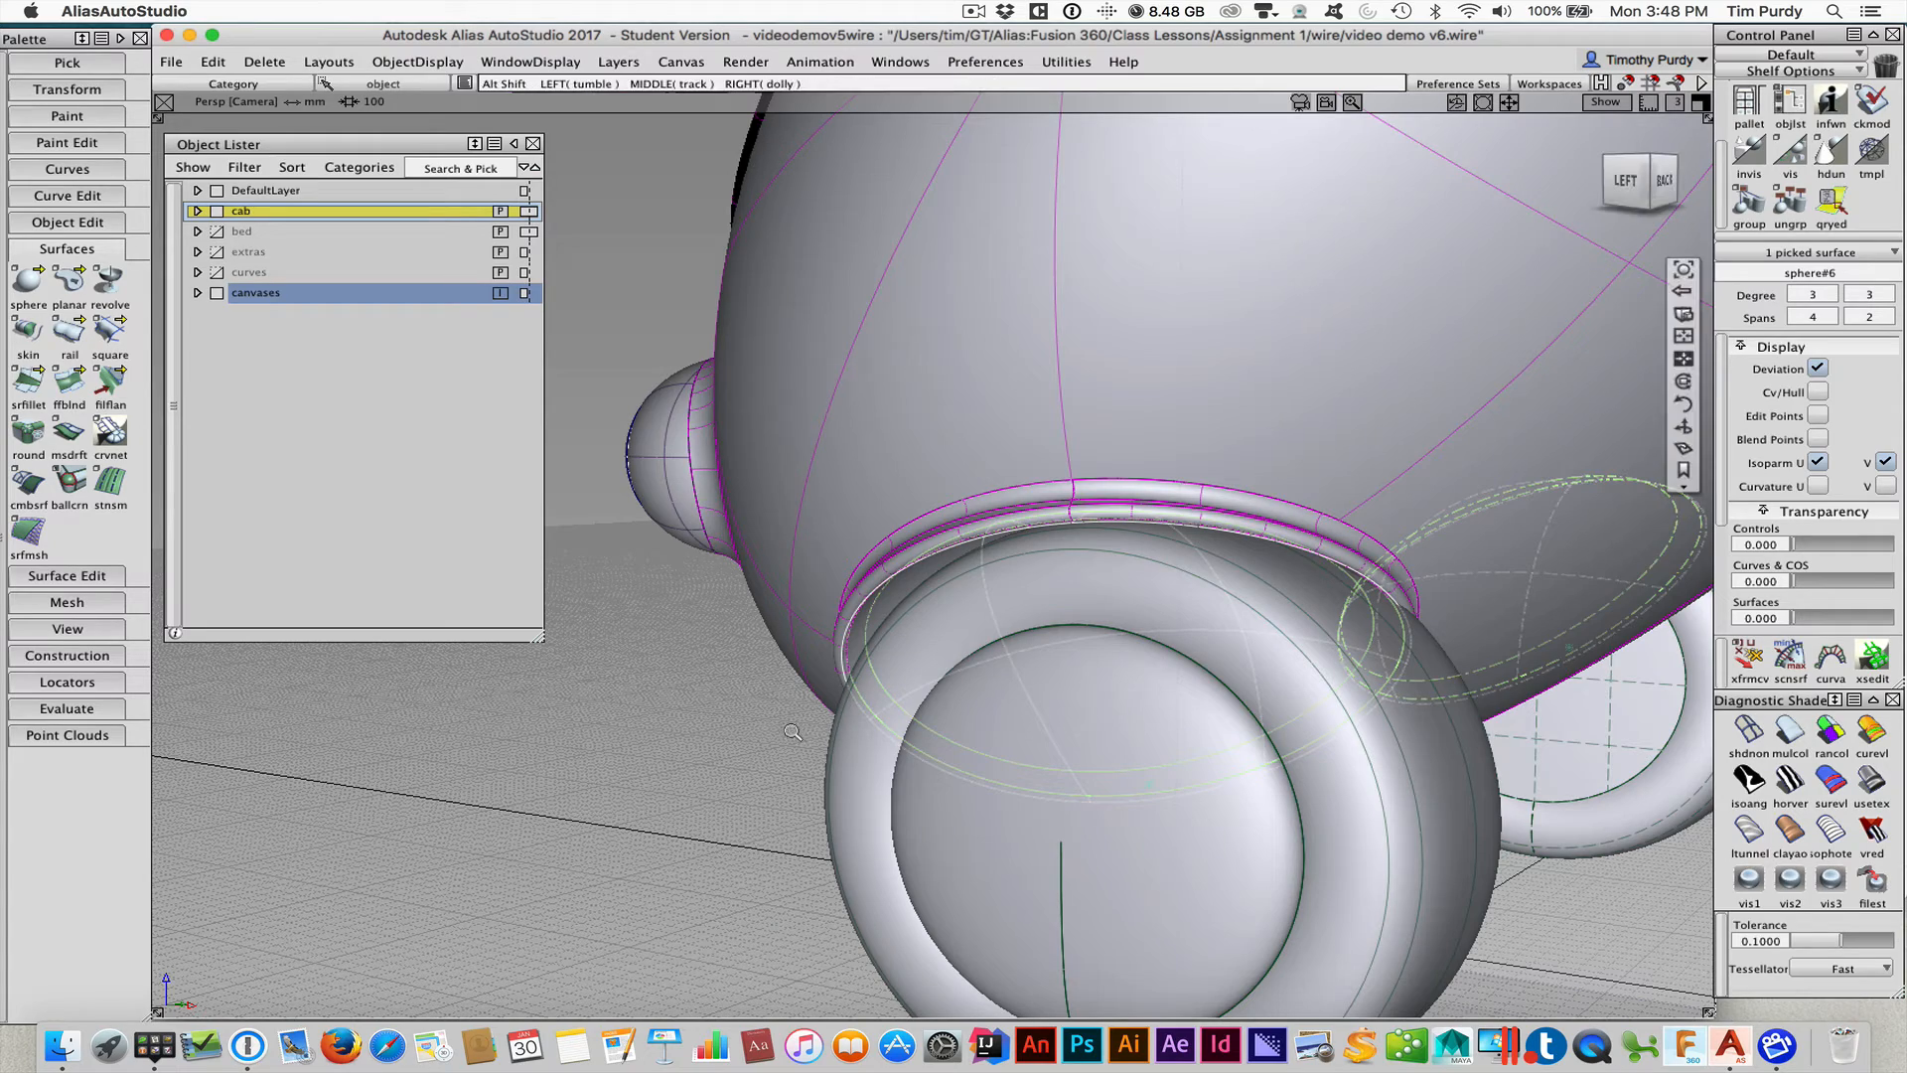
right_click_drag(793, 732, 996, 695, "alt+shift")
left_click_drag(1000, 583, 952, 591, "alt+shift")
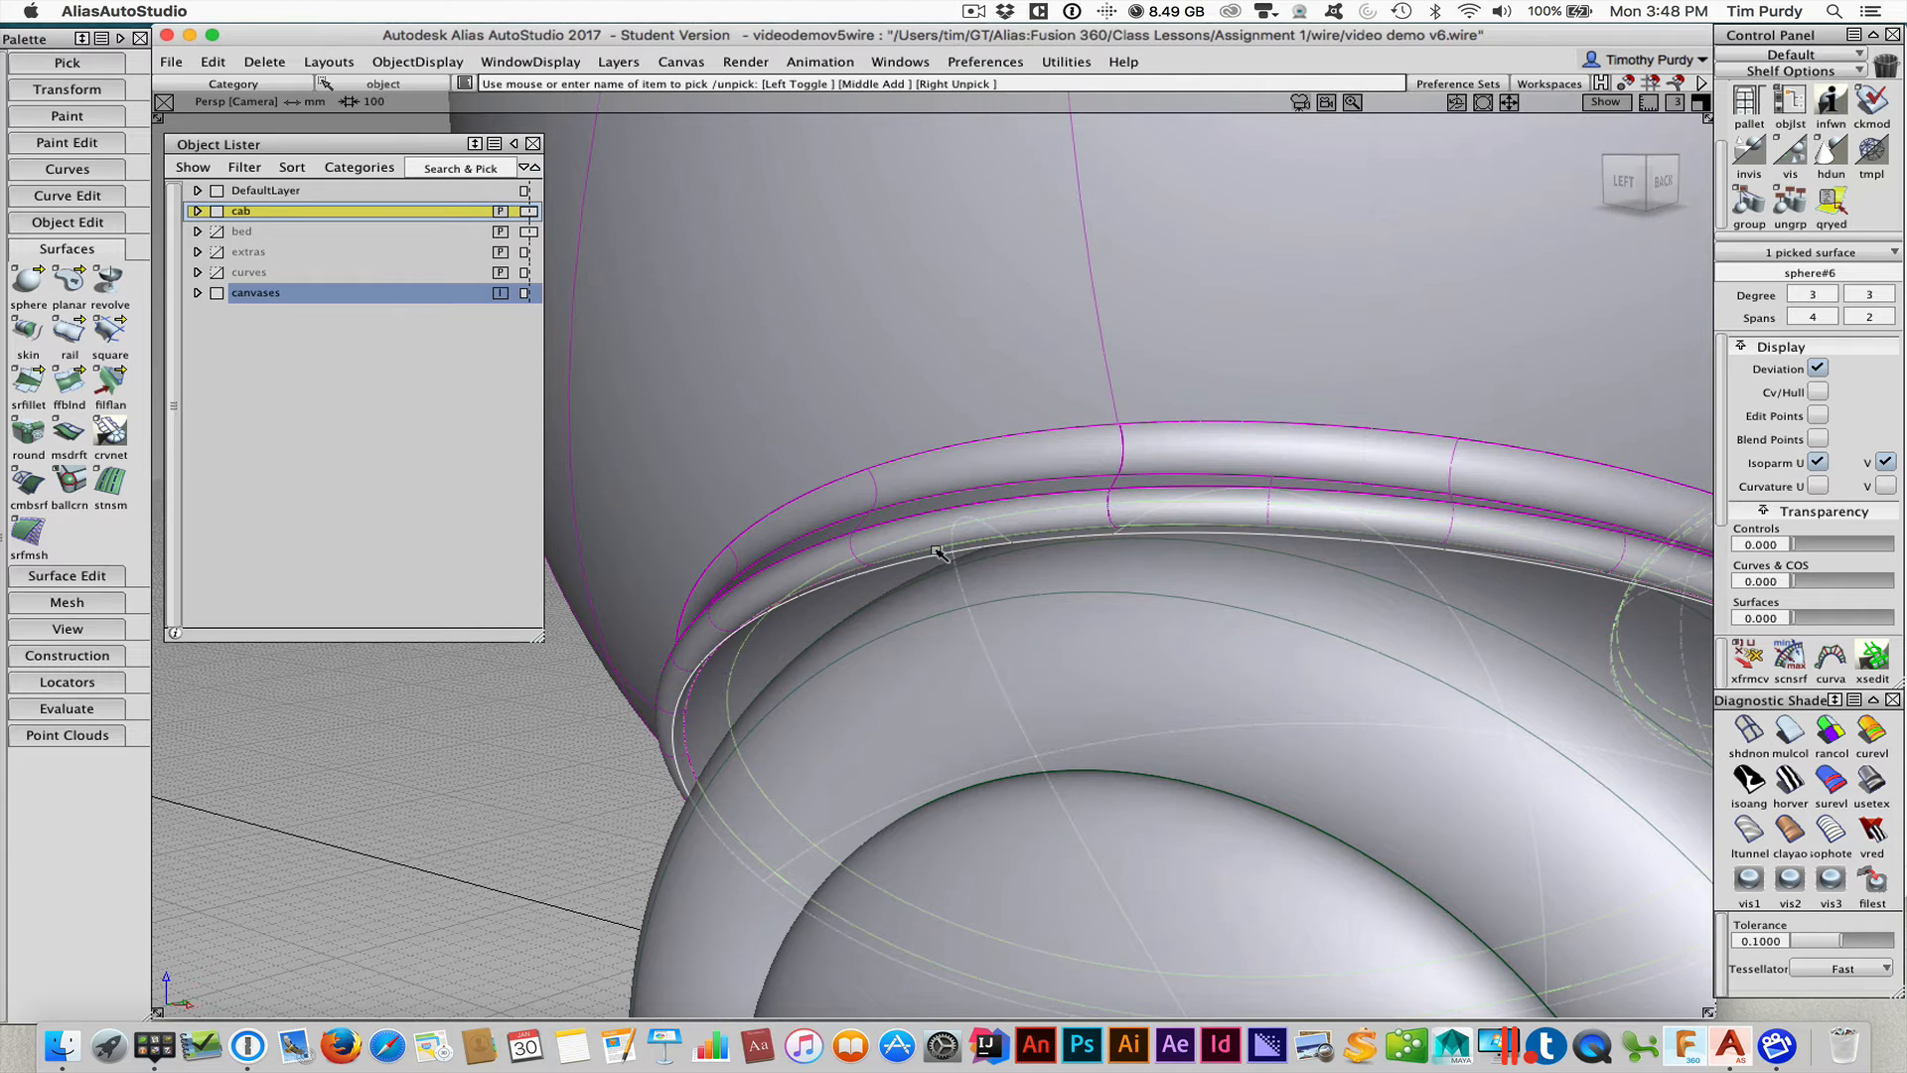
Reopen the arch's fillet flange from the construction history, enable Auto Trim, update it and clear the selection
left_click(1604, 87)
left_click(1614, 128)
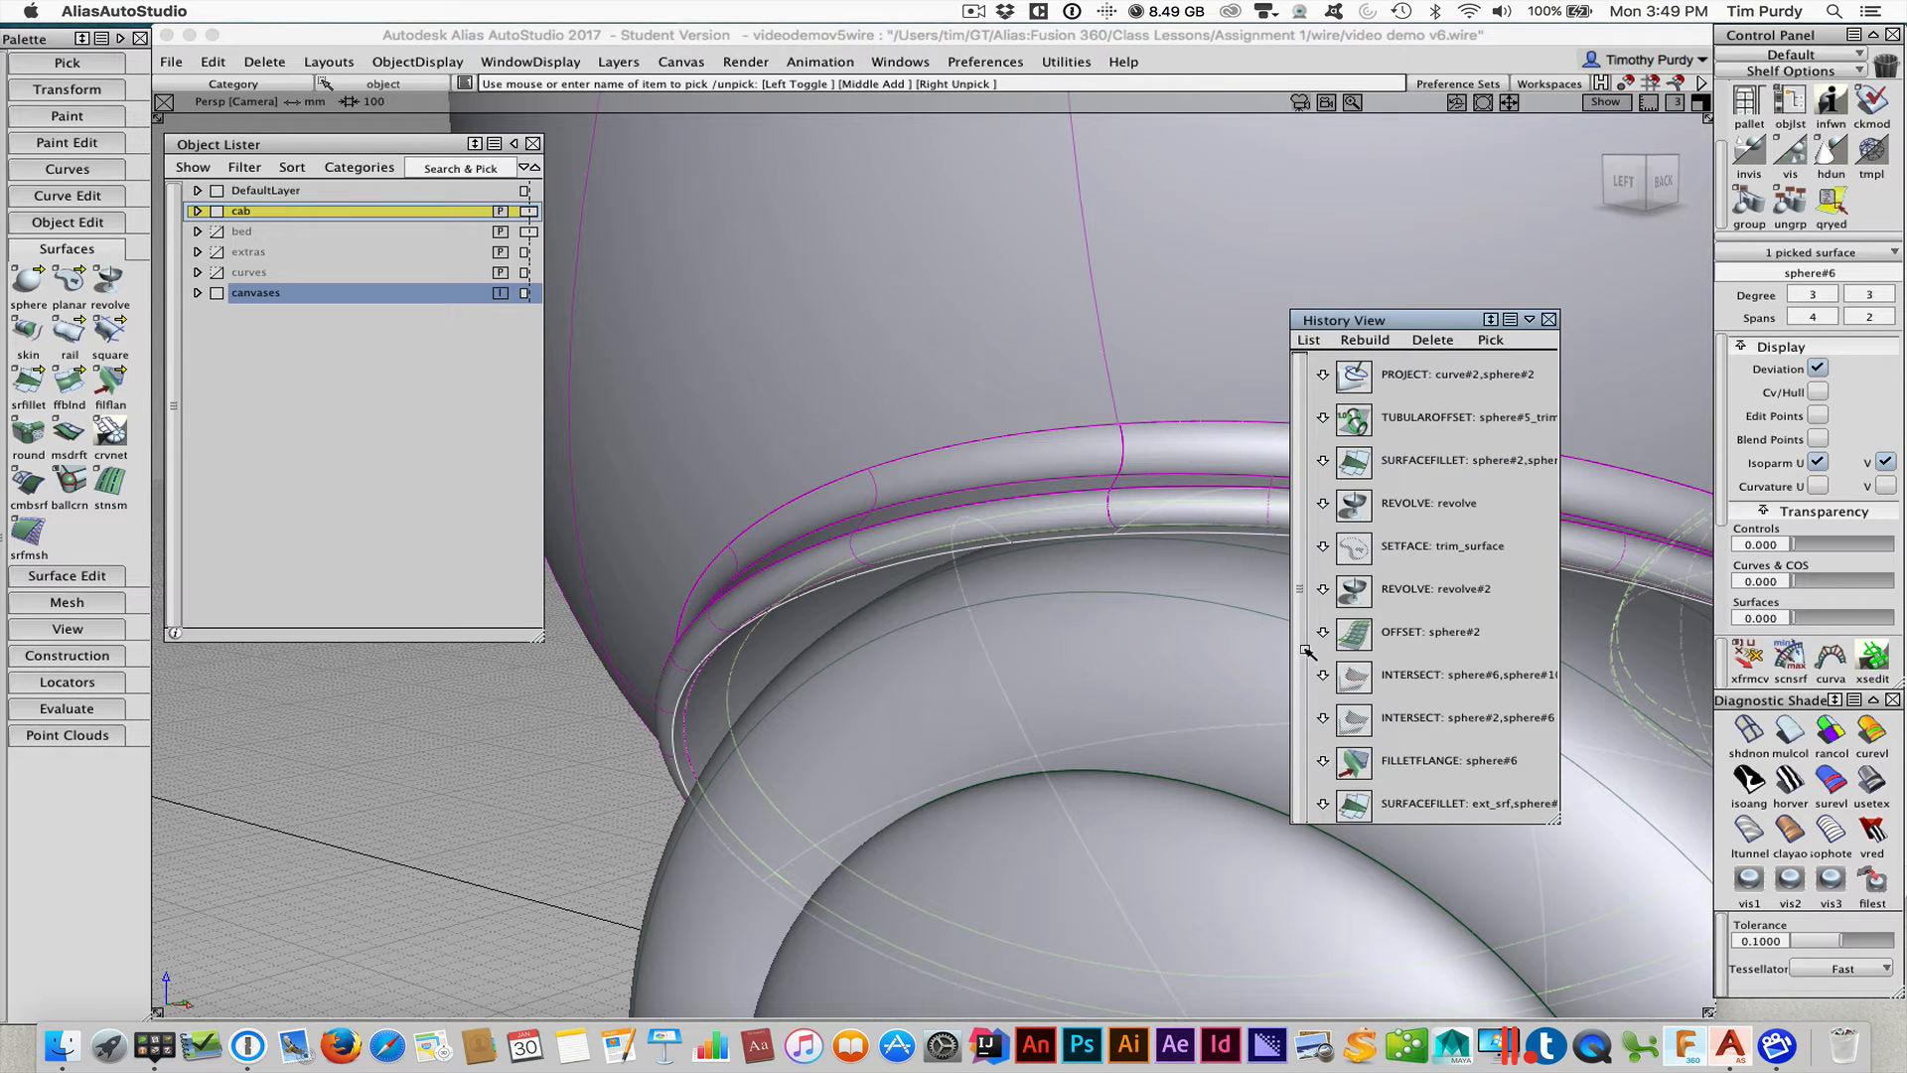
left_click(1354, 763)
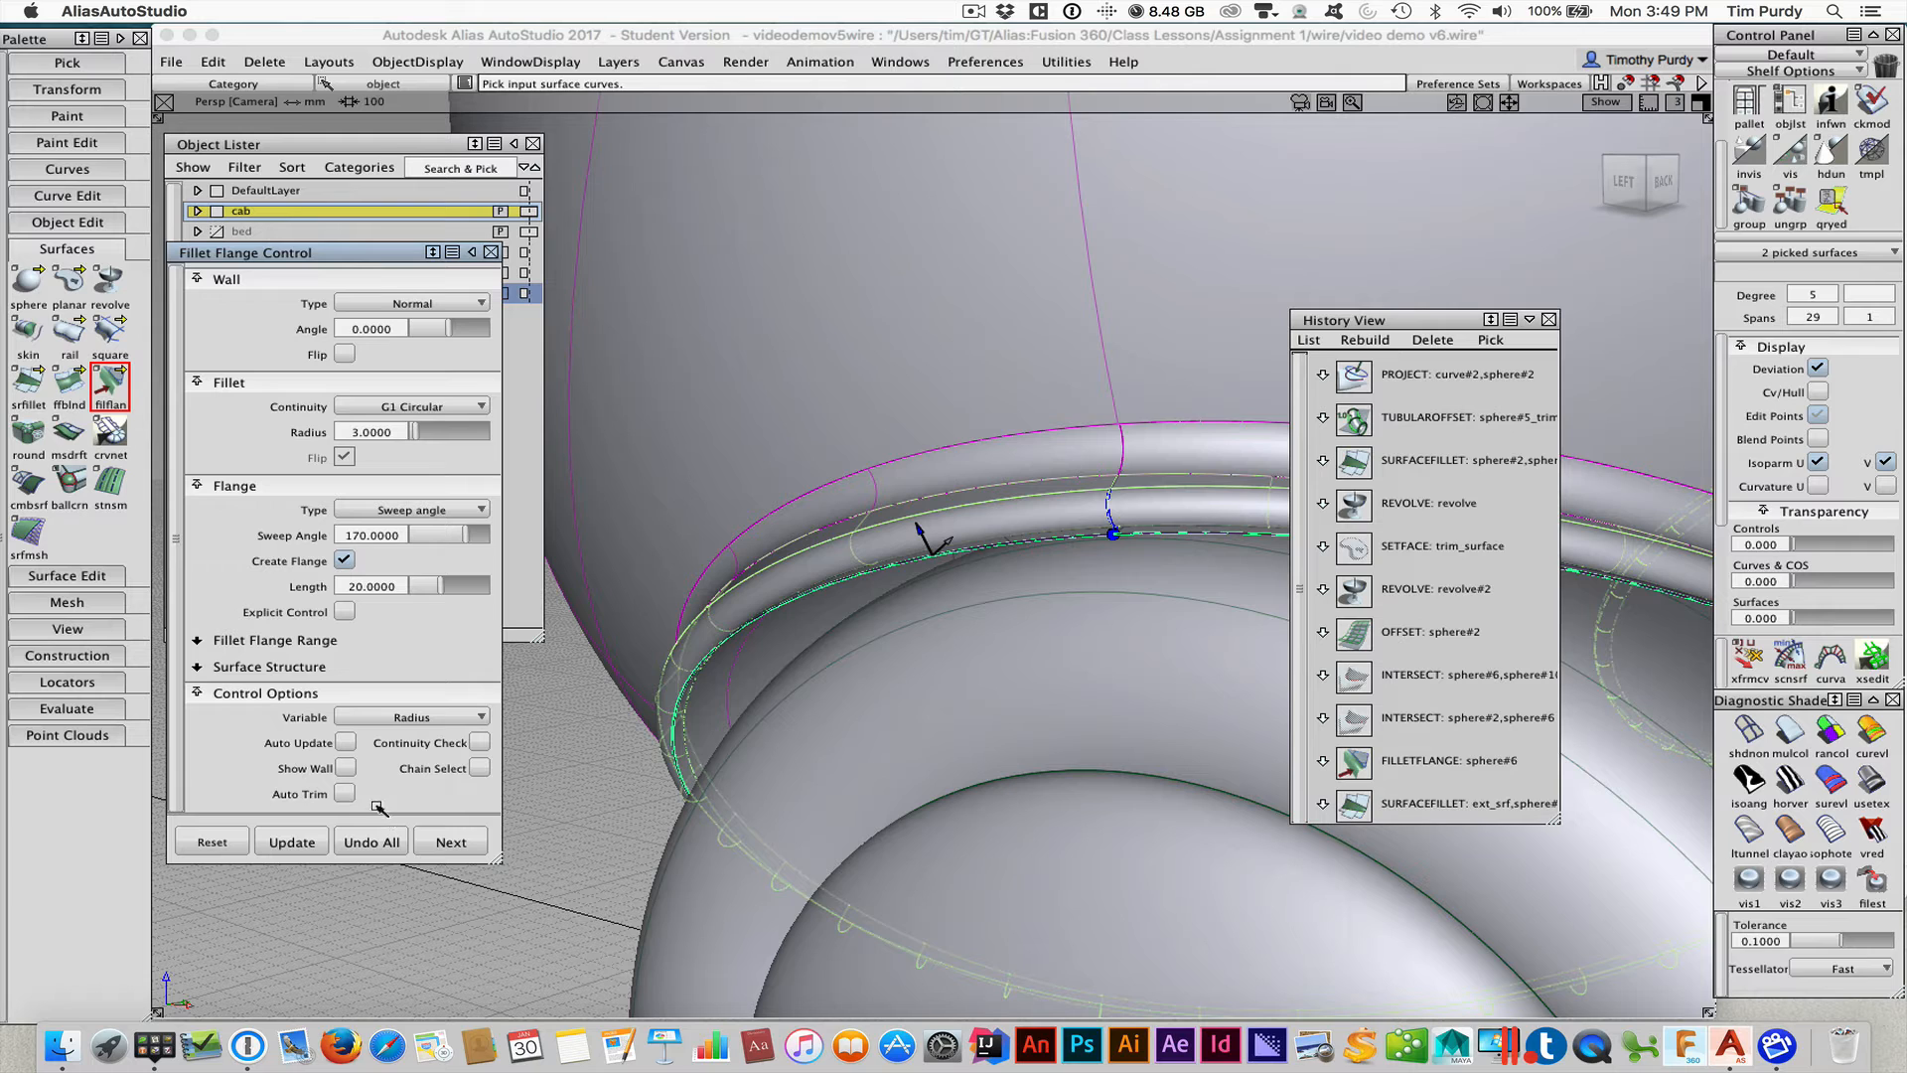
left_click(345, 794)
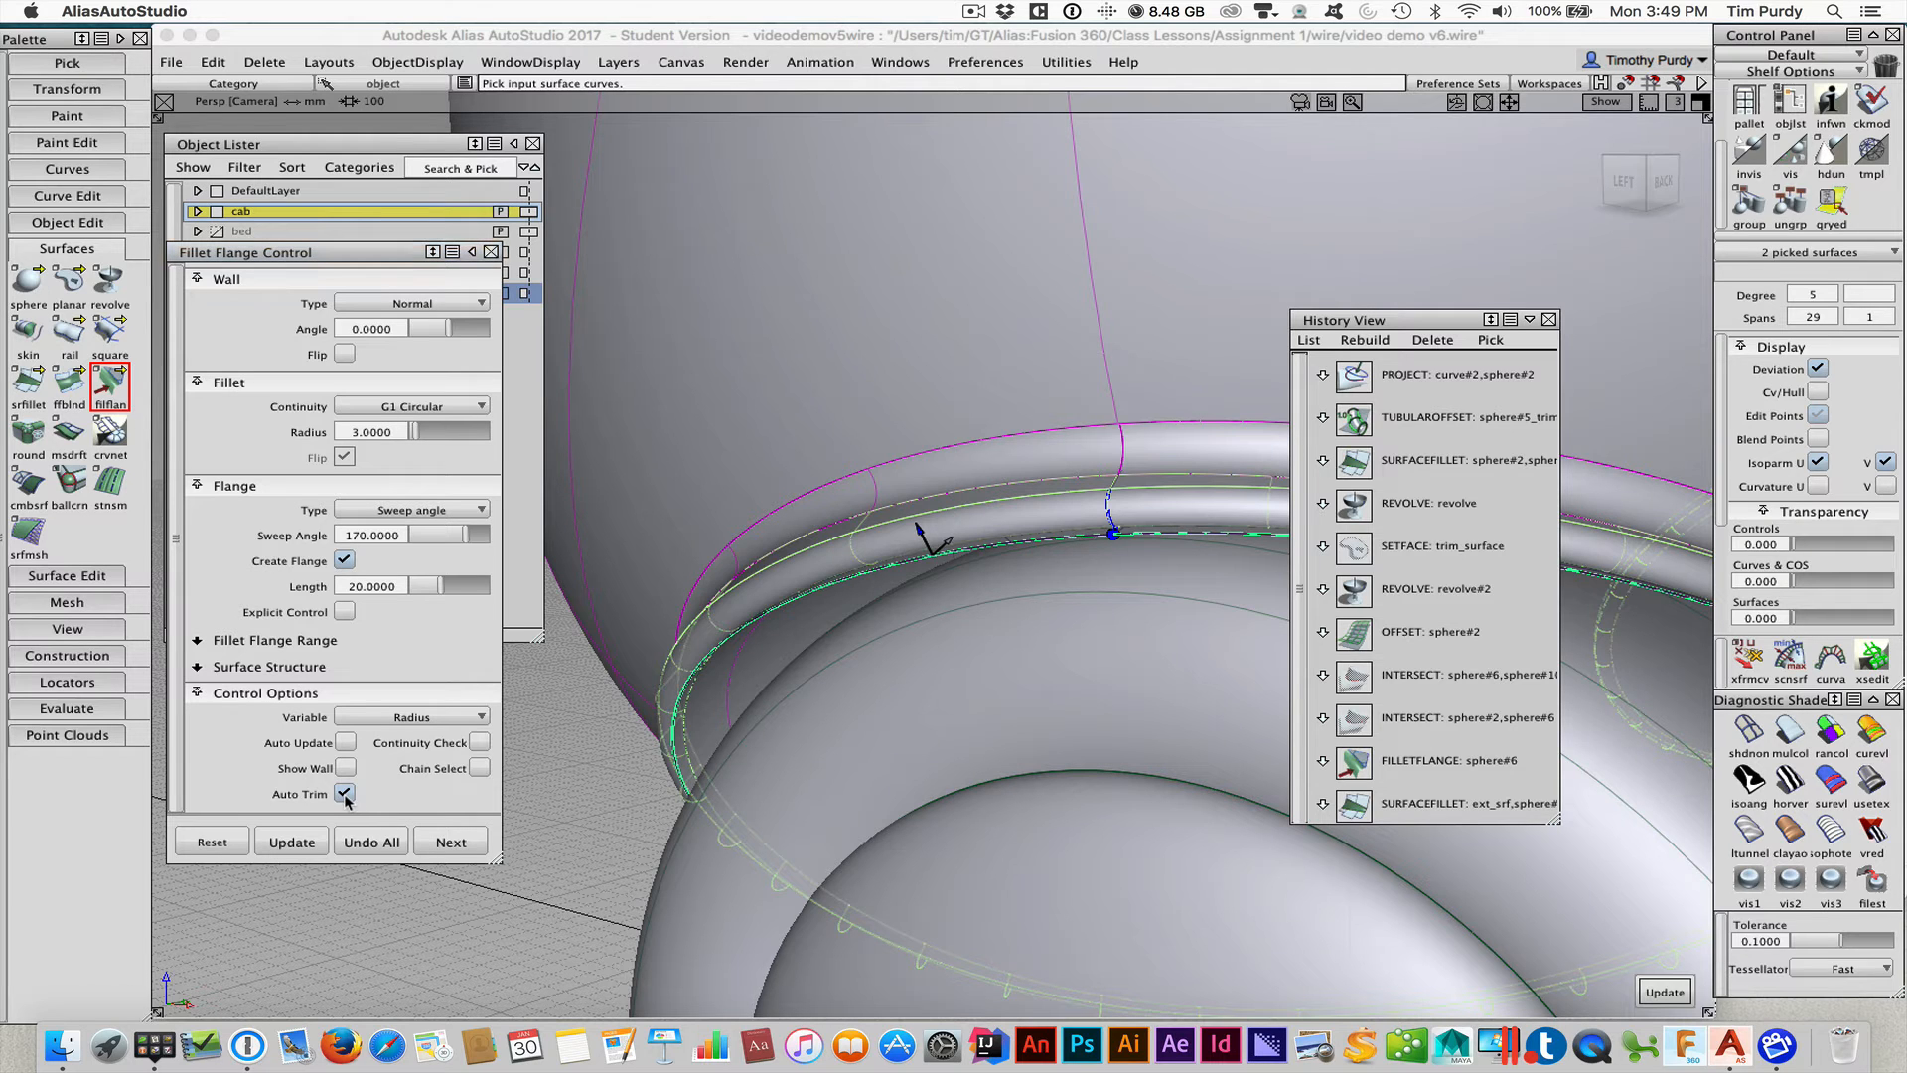
left_click(280, 842)
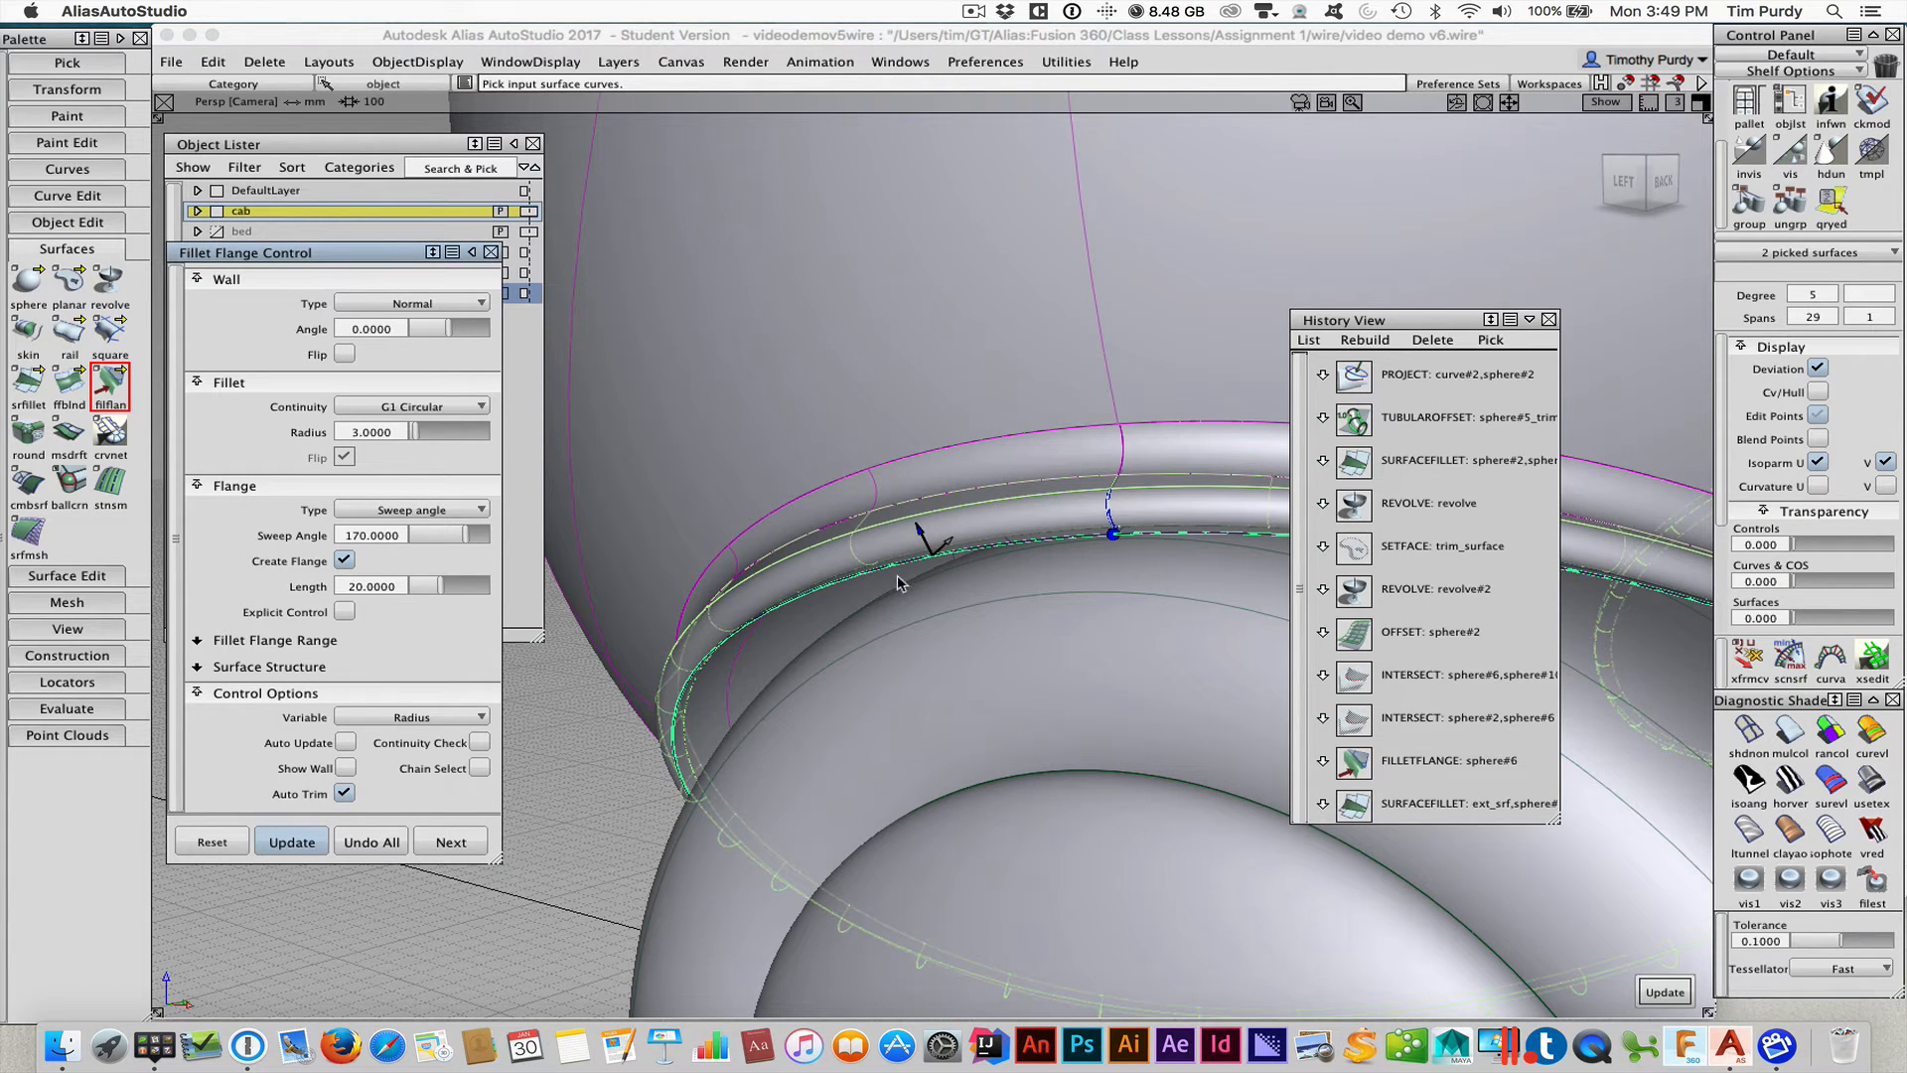
left_click(632, 807, "ctrl+shift")
left_click_drag(632, 806, 629, 761, "ctrl+shift")
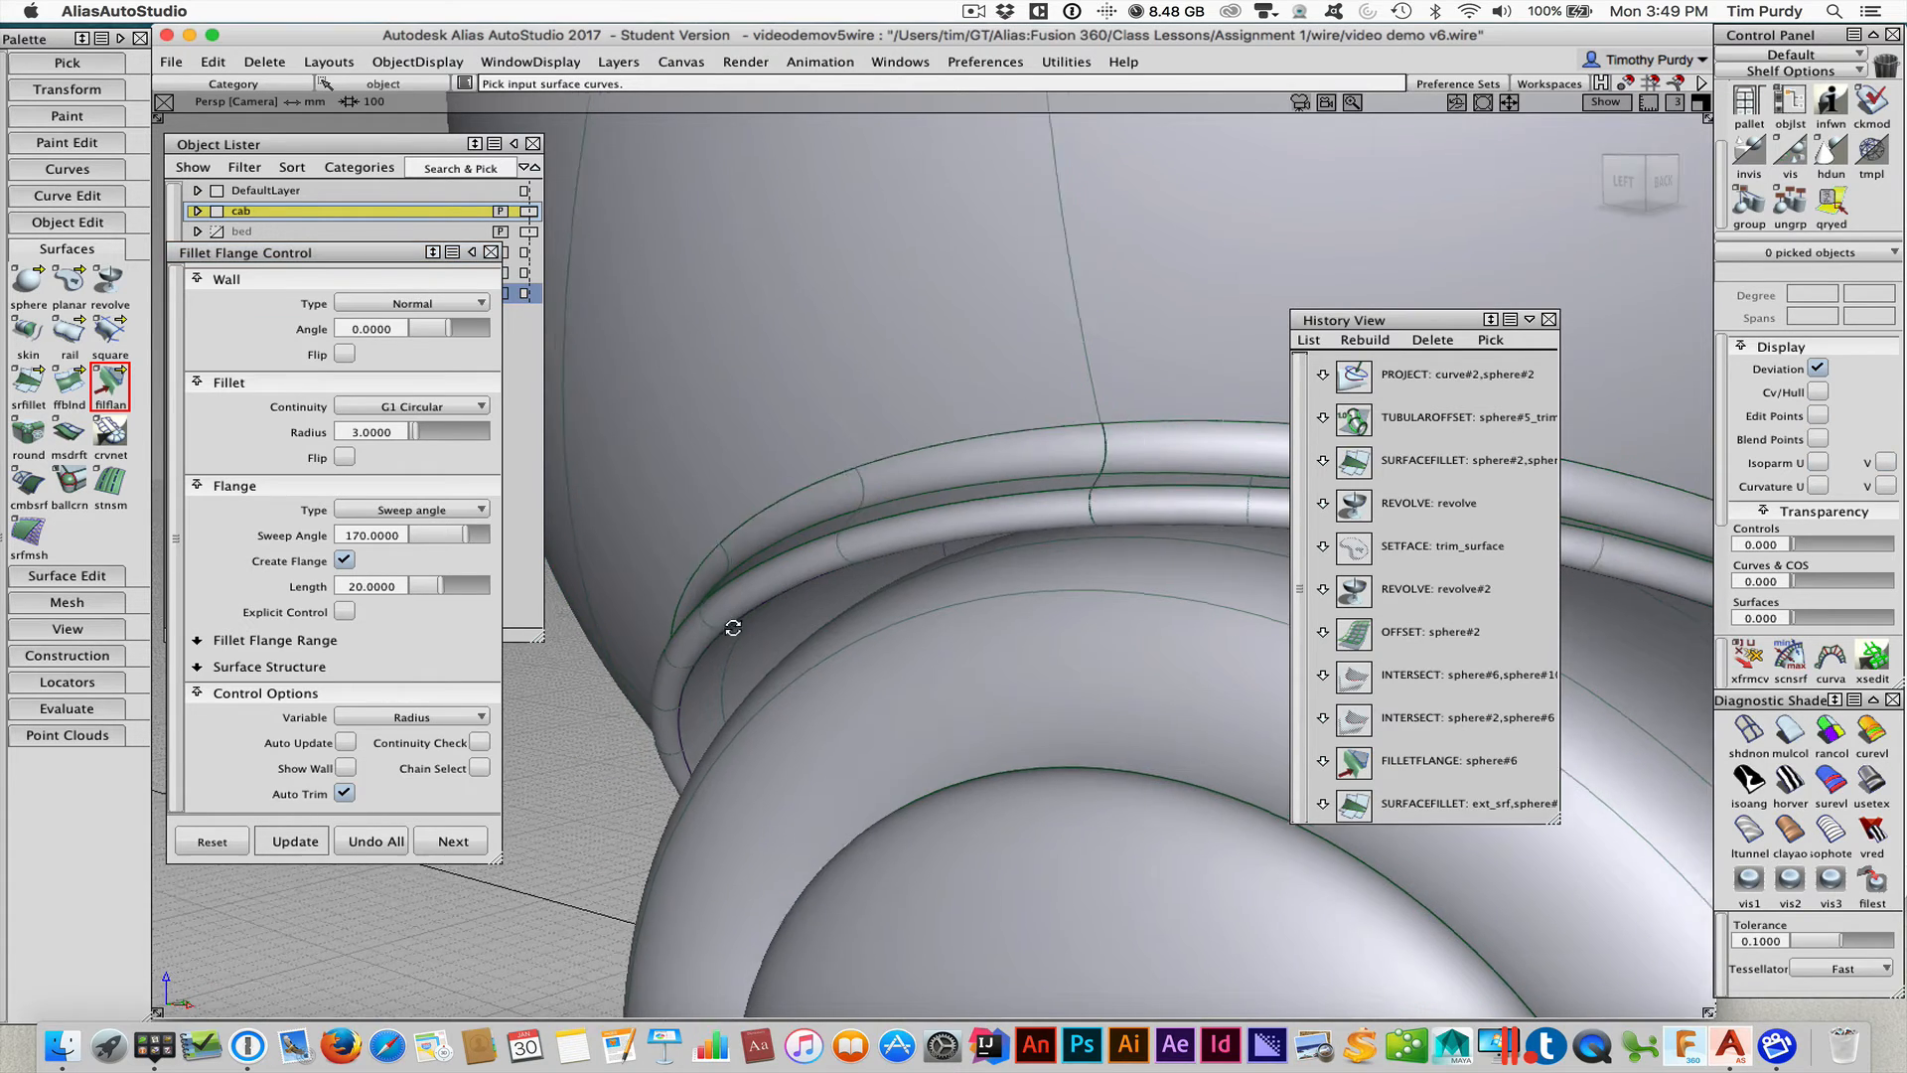
Pick the wheel arch's sphere again as an object
left_click_drag(767, 624, 784, 439, "alt+shift")
left_click_drag(799, 350, 802, 401, "ctrl+shift")
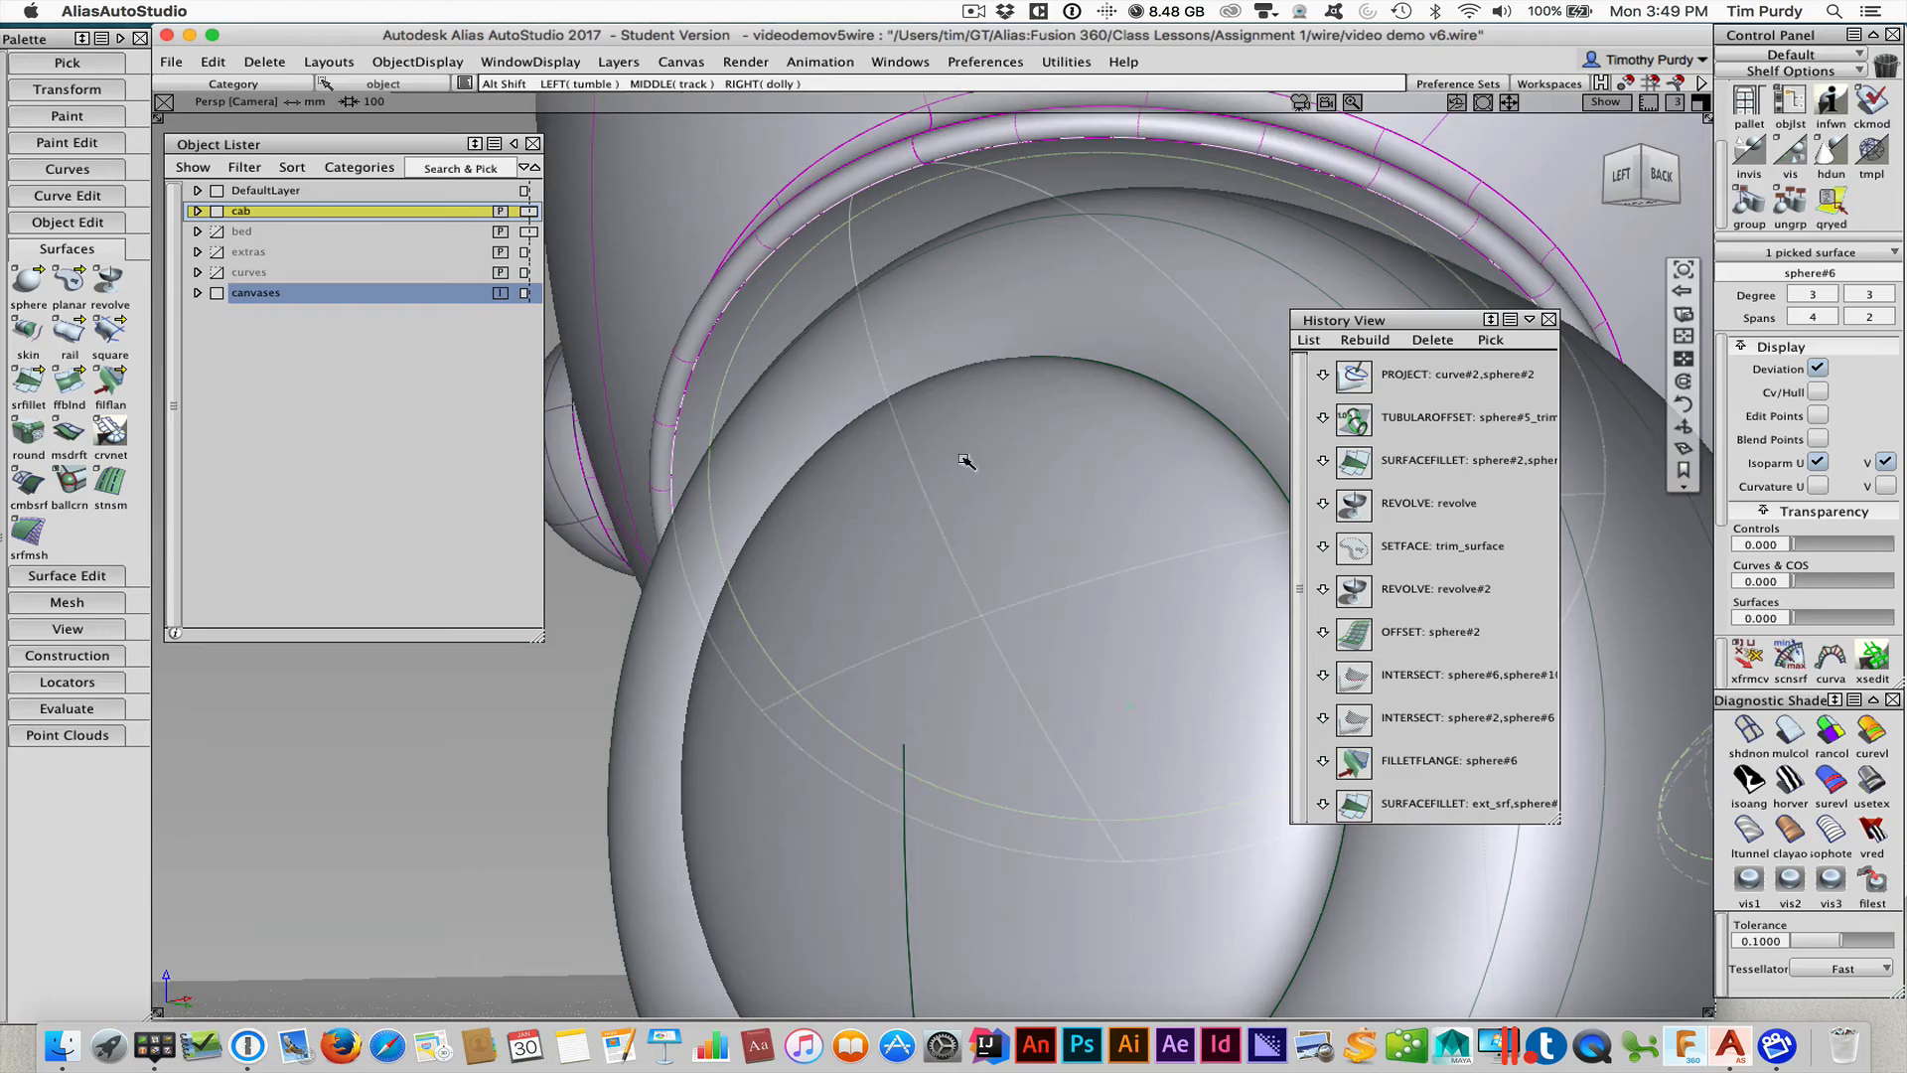
right_click_drag(967, 460, 817, 541, "alt+shift")
left_click_drag(817, 540, 940, 596, "alt+shift")
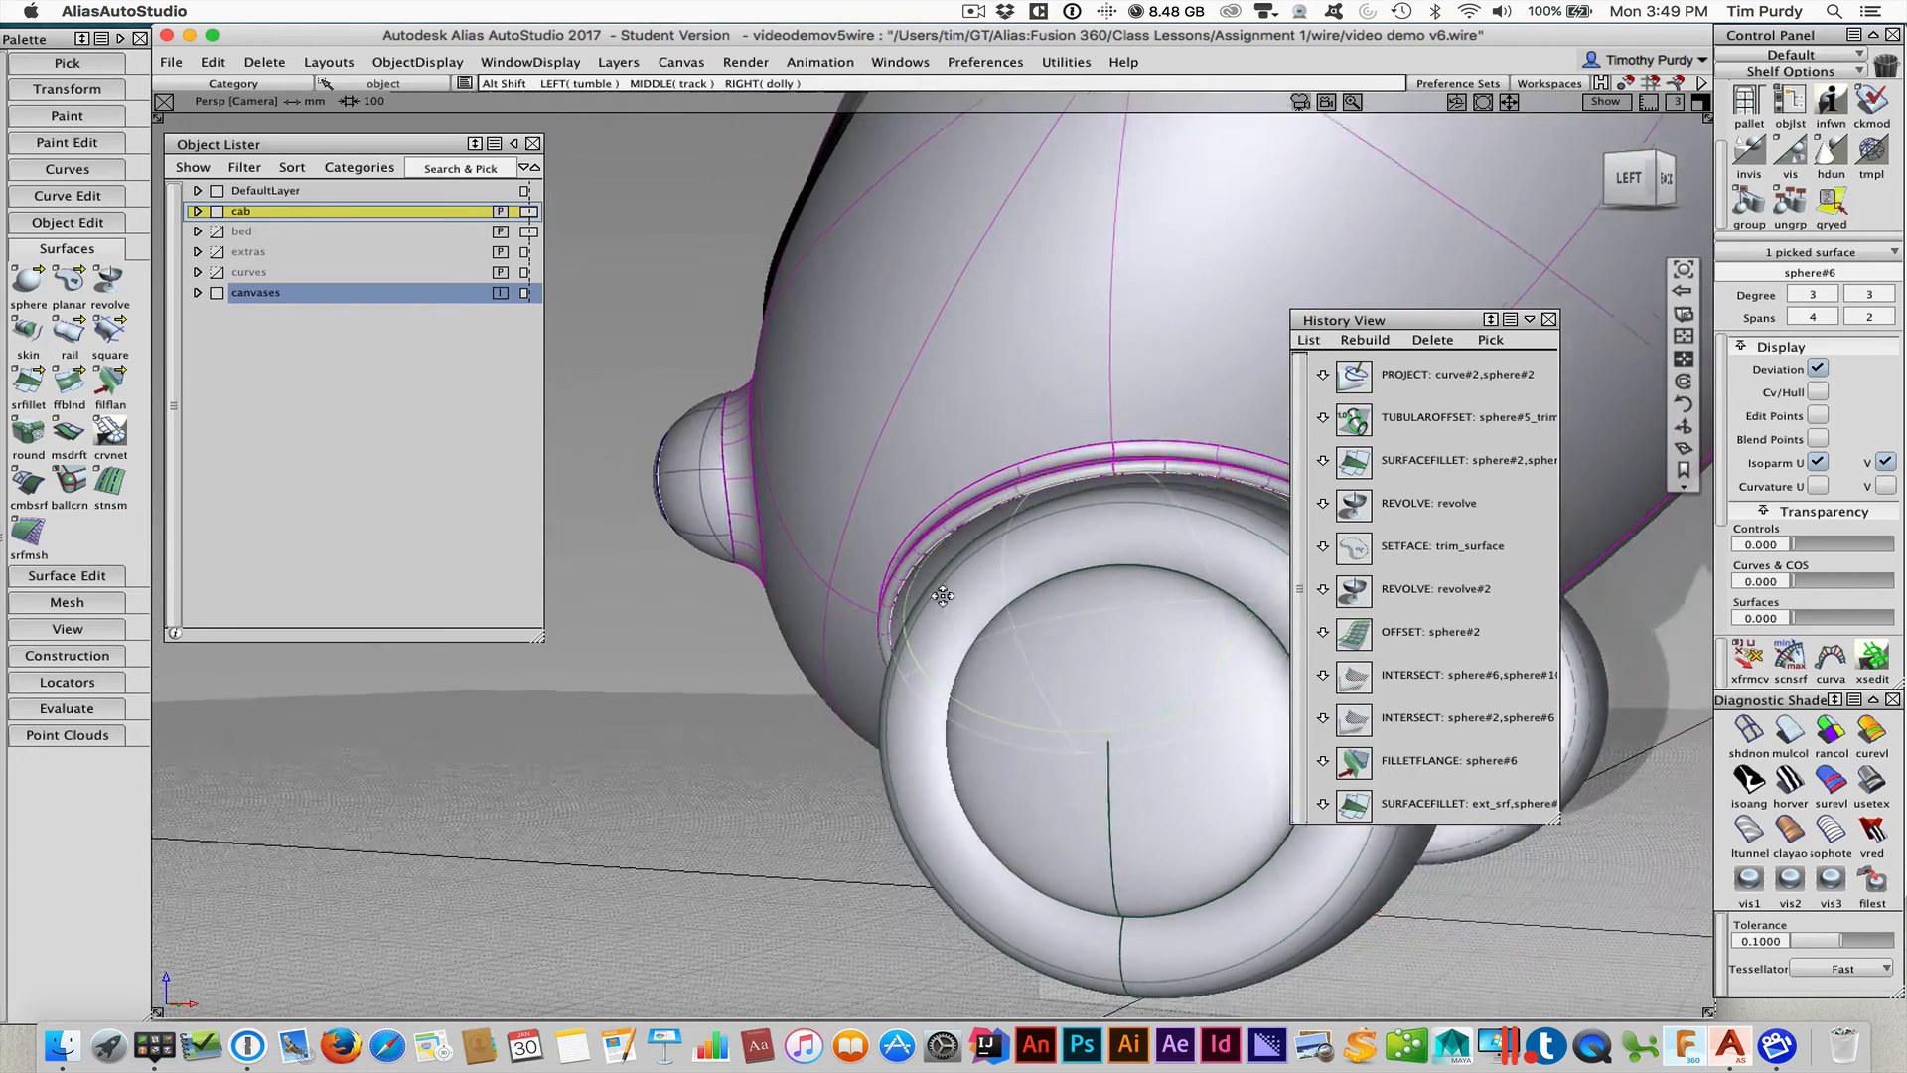
middle_click_drag(941, 596, 736, 596, "alt+shift")
left_click(829, 657, "ctrl+shift")
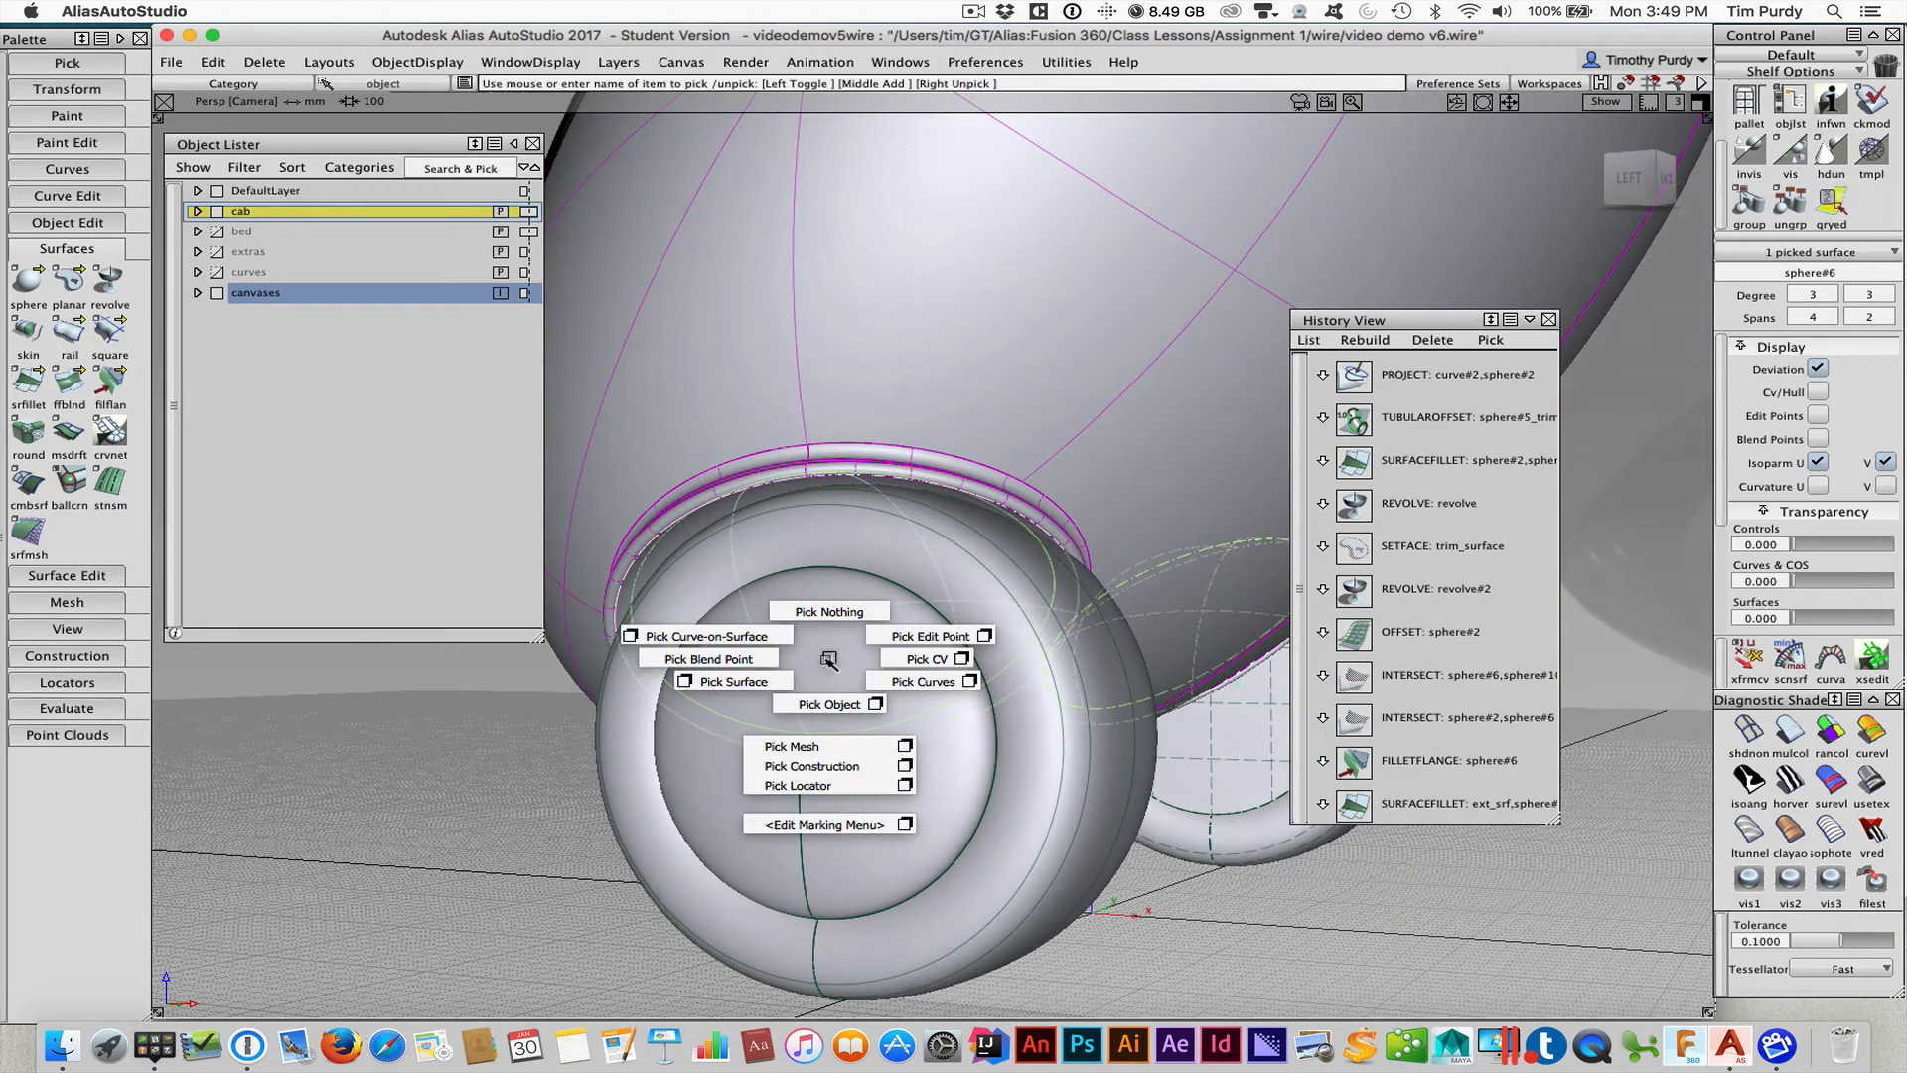
mouse_move(830, 659)
left_mouse_down("ctrl+shift")
mouse_move(790, 650)
mouse_move(830, 661)
left_mouse_up("ctrl+shift")
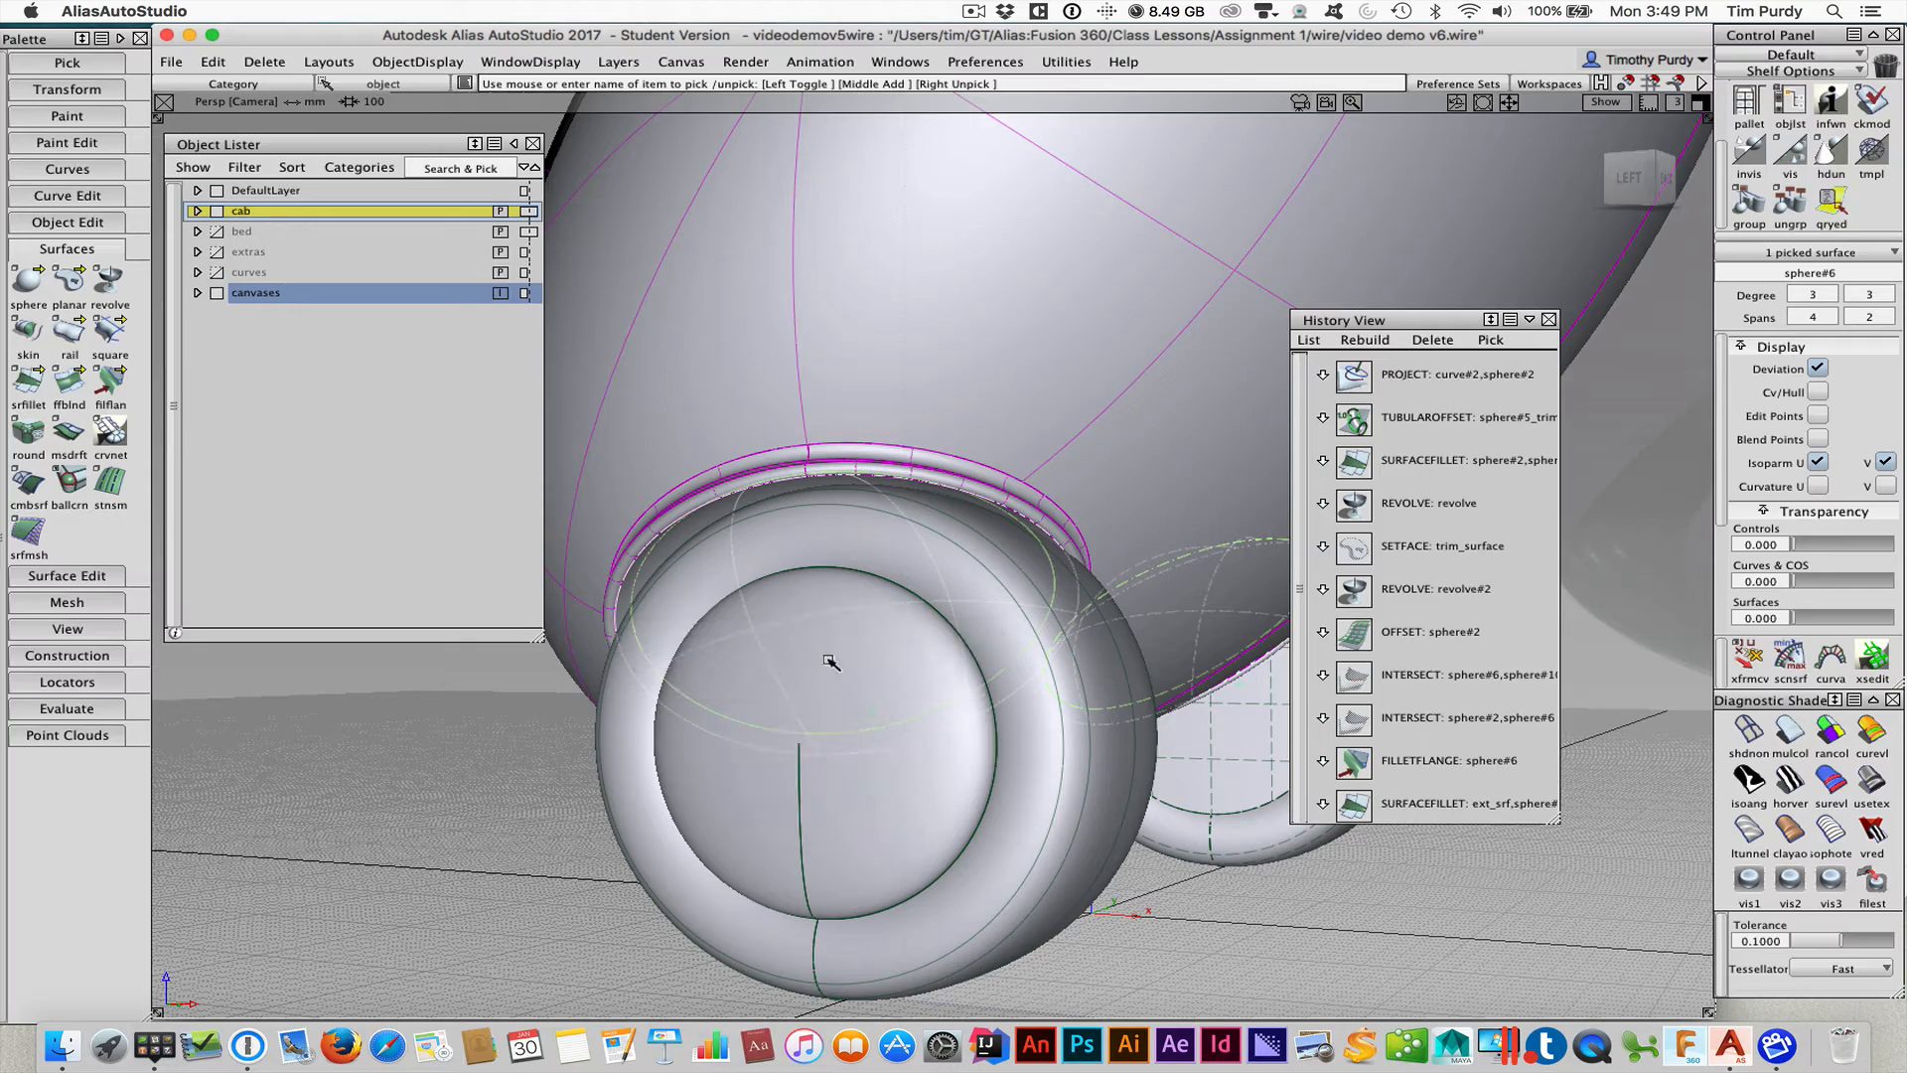
Scale the picked sphere up slightly to enlarge the wheel arch around the tire
middle_click_drag(829, 661, 766, 681, "ctrl+shift")
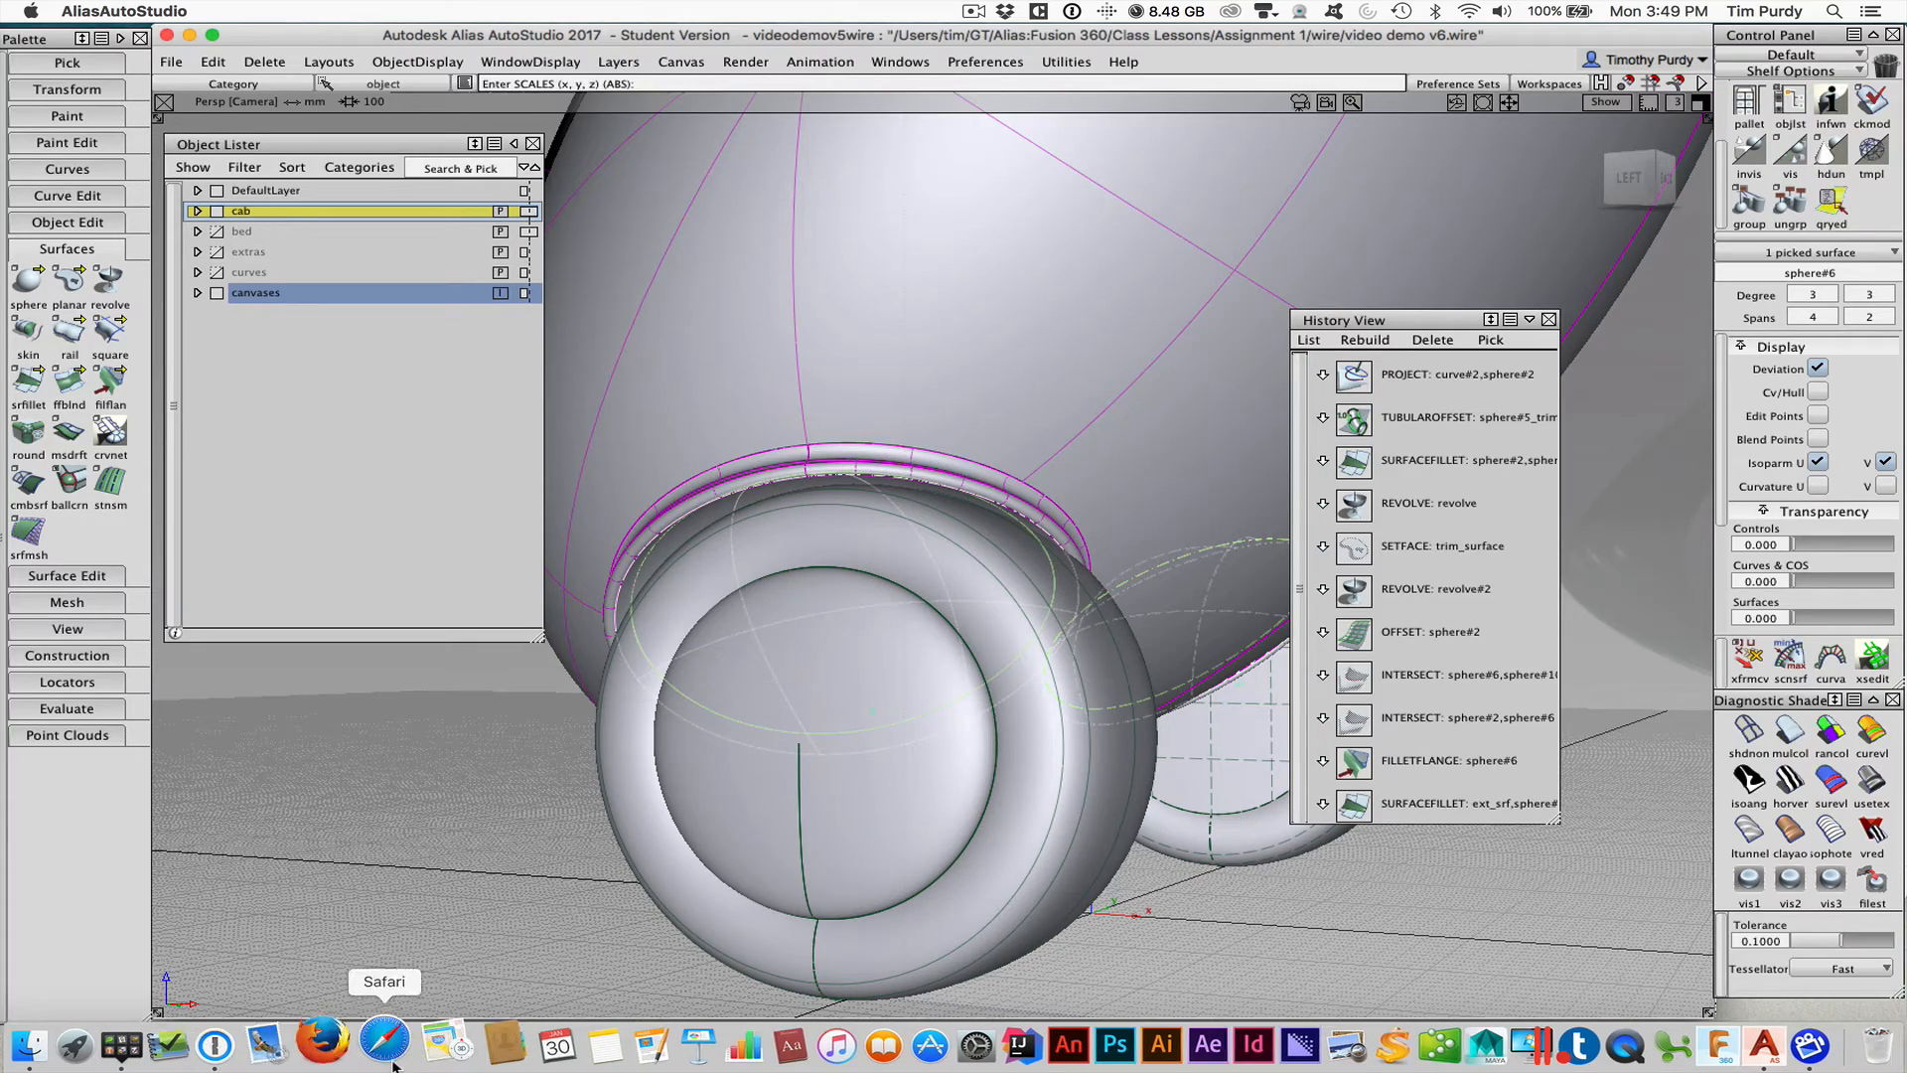
left_click_drag(387, 928, 579, 964, "alt+shift")
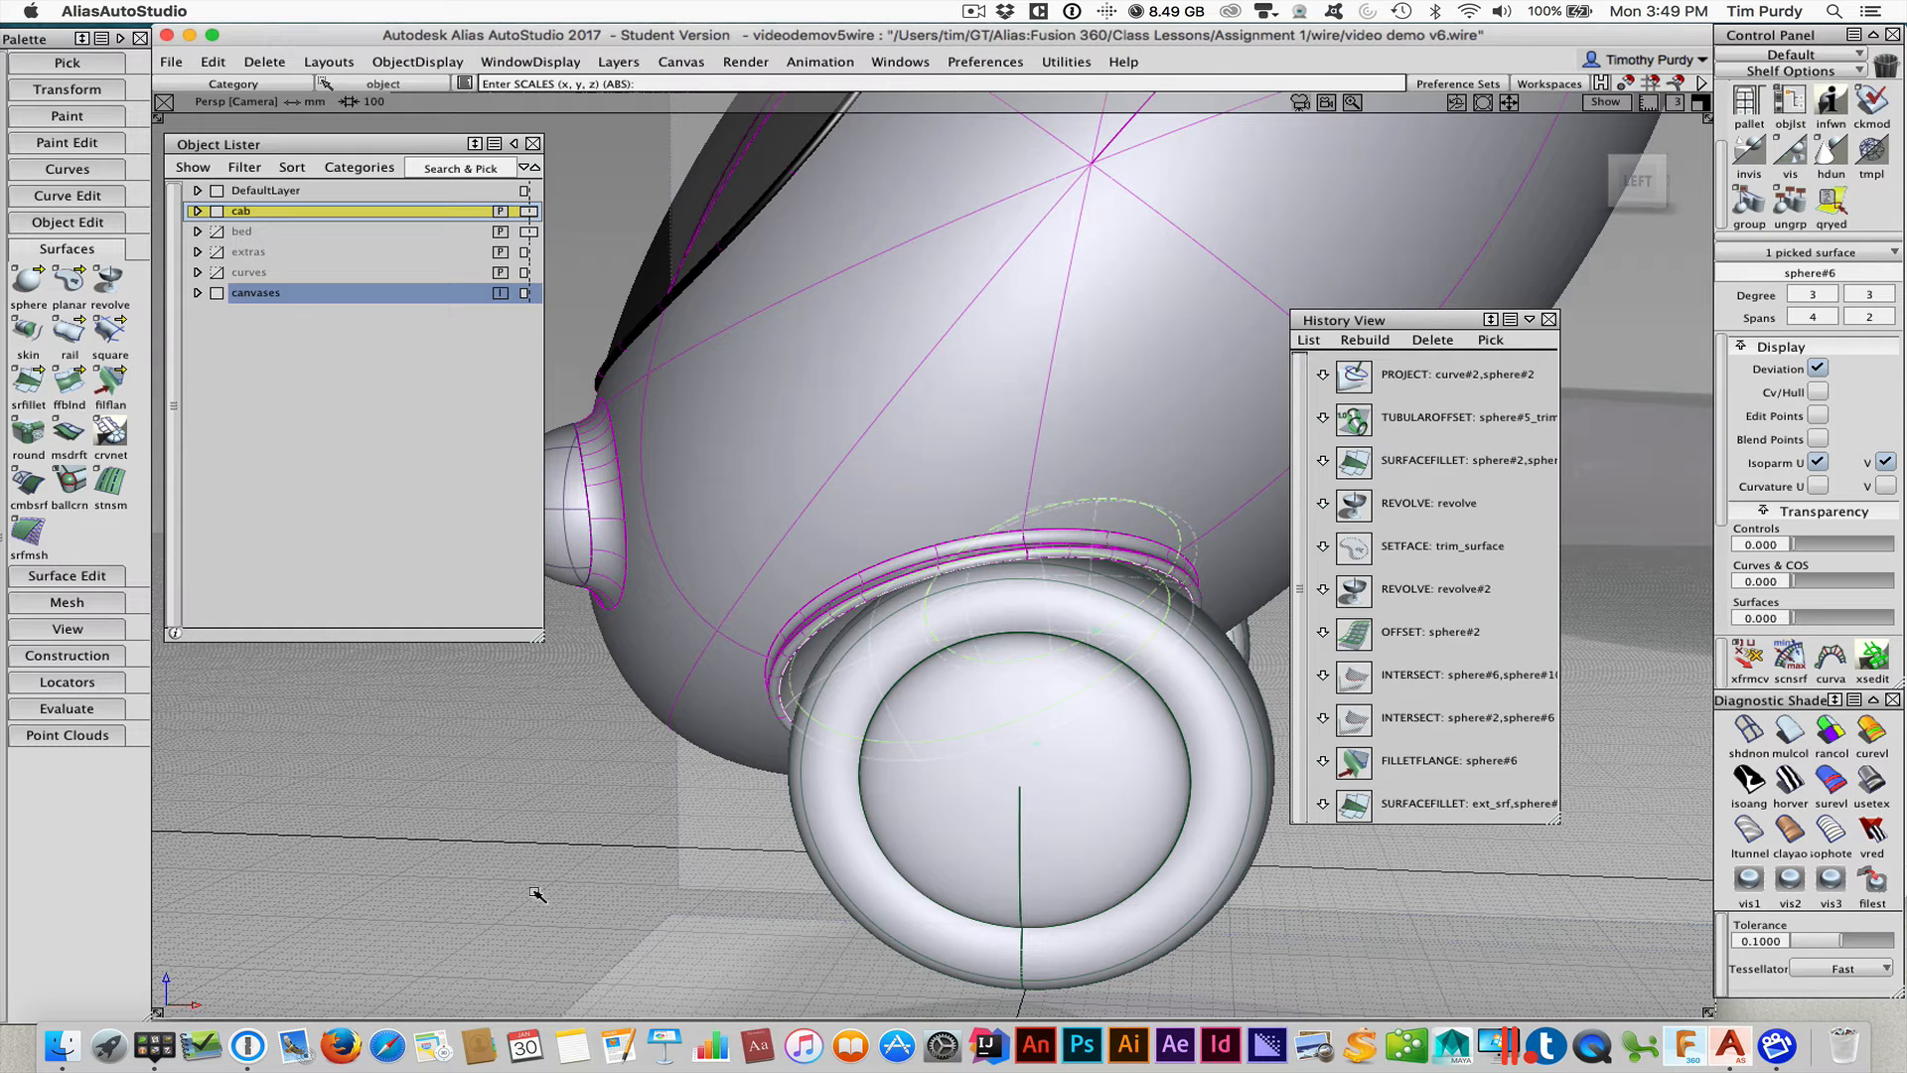
mouse_move(537, 895)
left_mouse_down()
mouse_move(505, 911)
mouse_move(566, 893)
left_mouse_up()
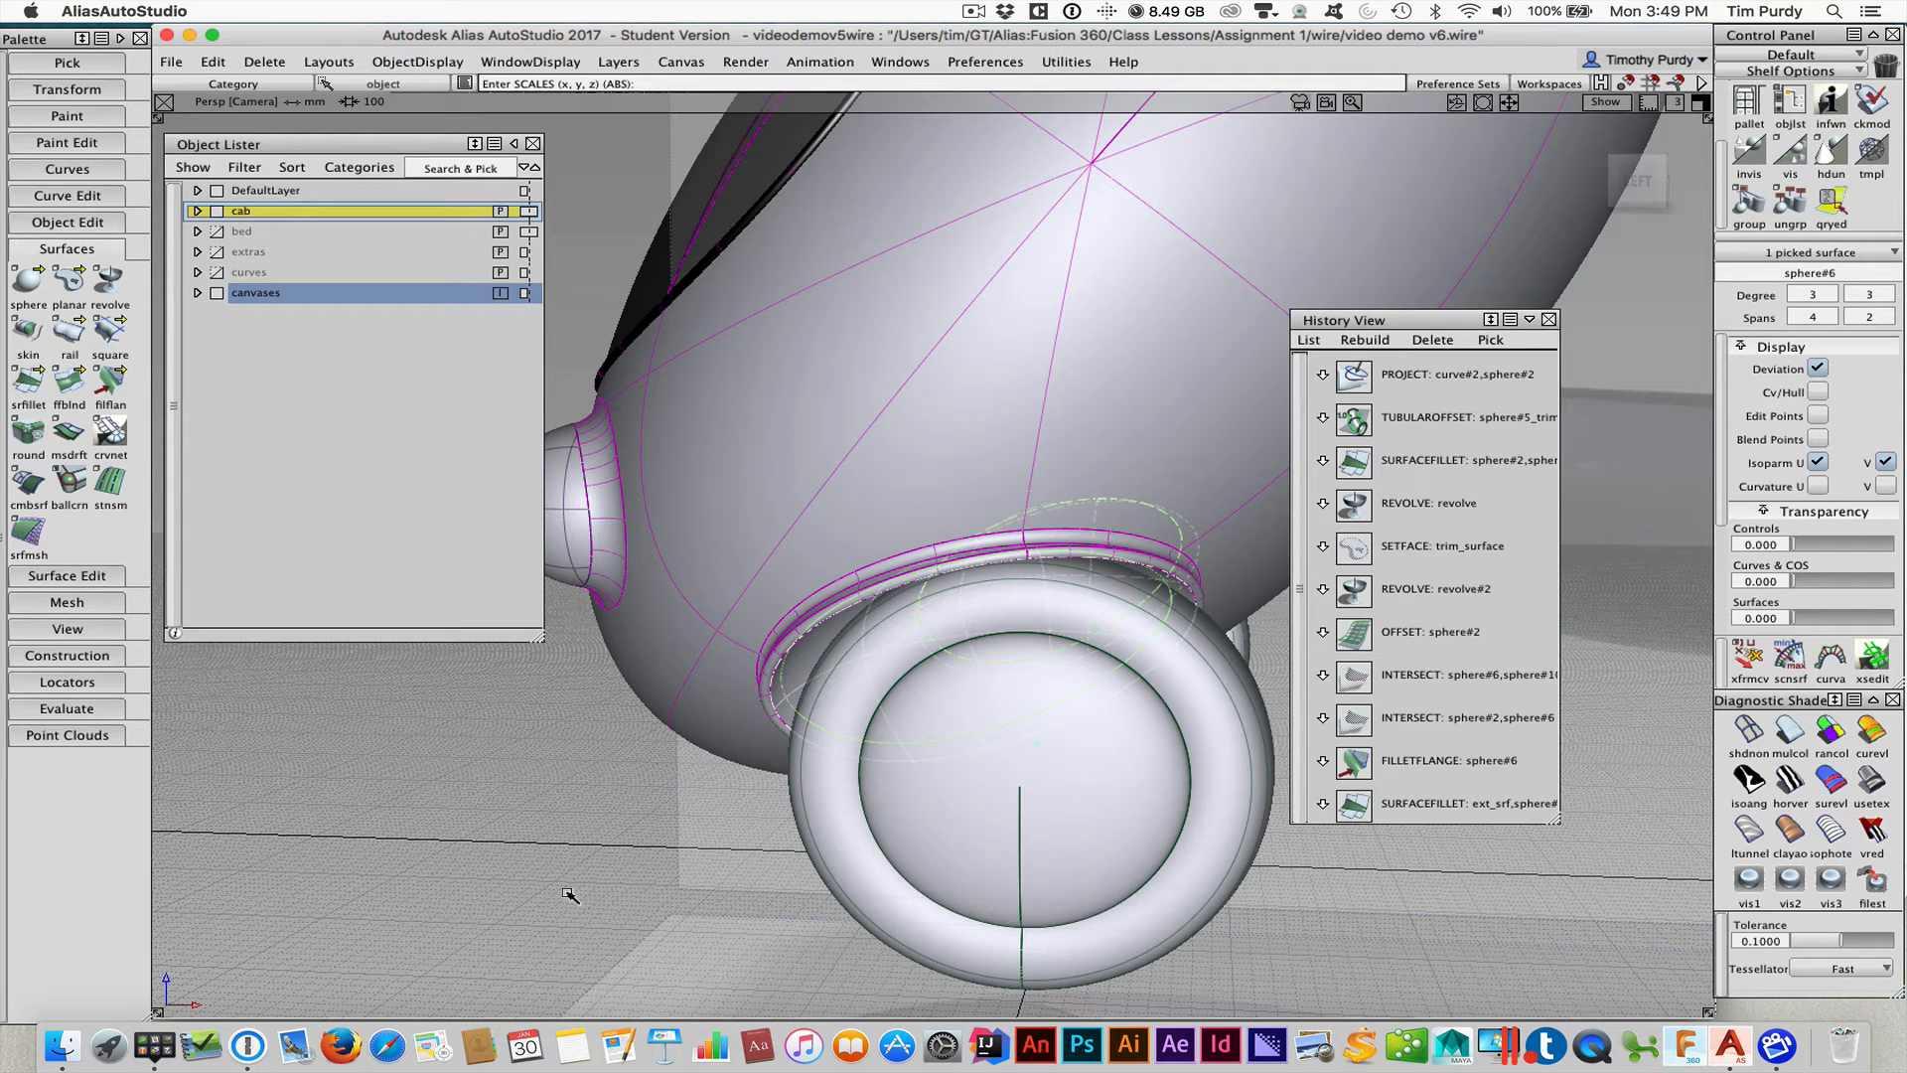
Shift the sphere slightly rearward along the X axis with the transformer rig to adjust the arch's position over the wheel
left_click_drag(778, 879, 1097, 884, "alt+shift")
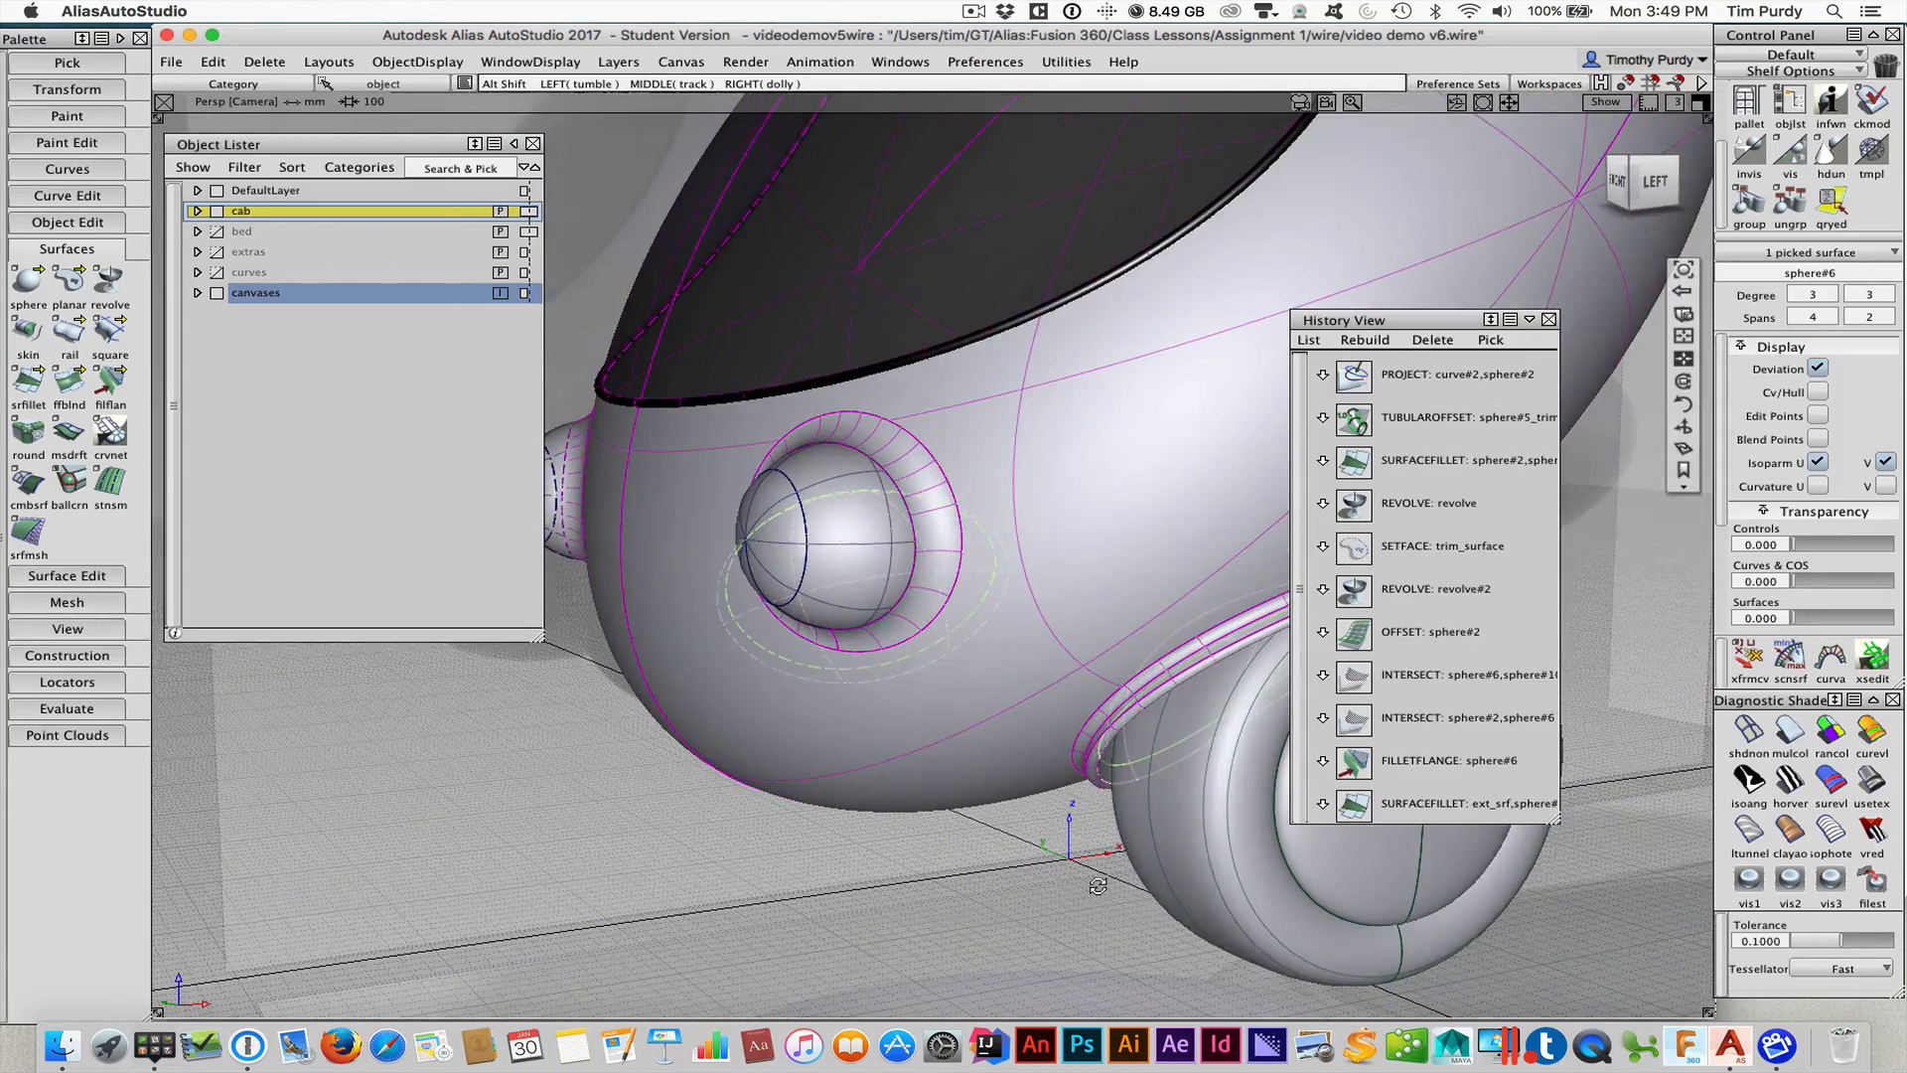
left_click(87, 89)
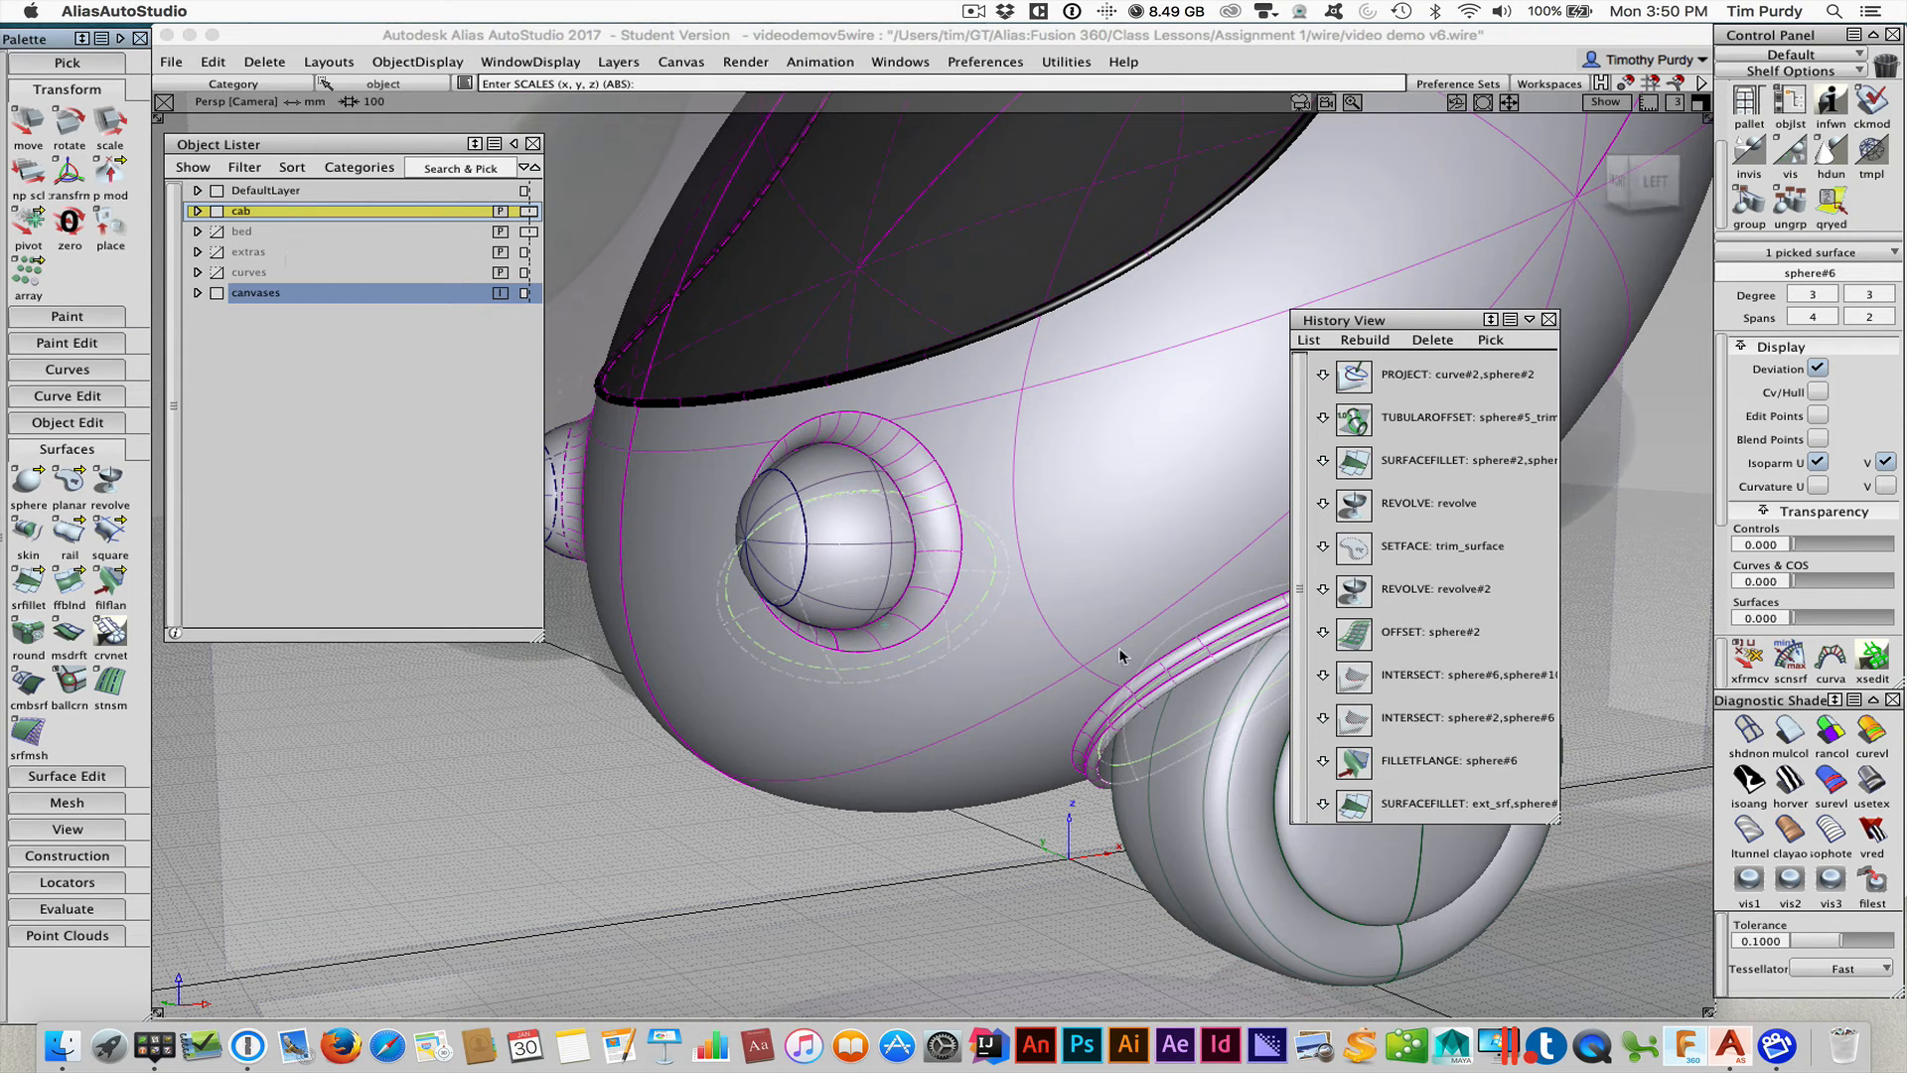
left_click(1549, 320)
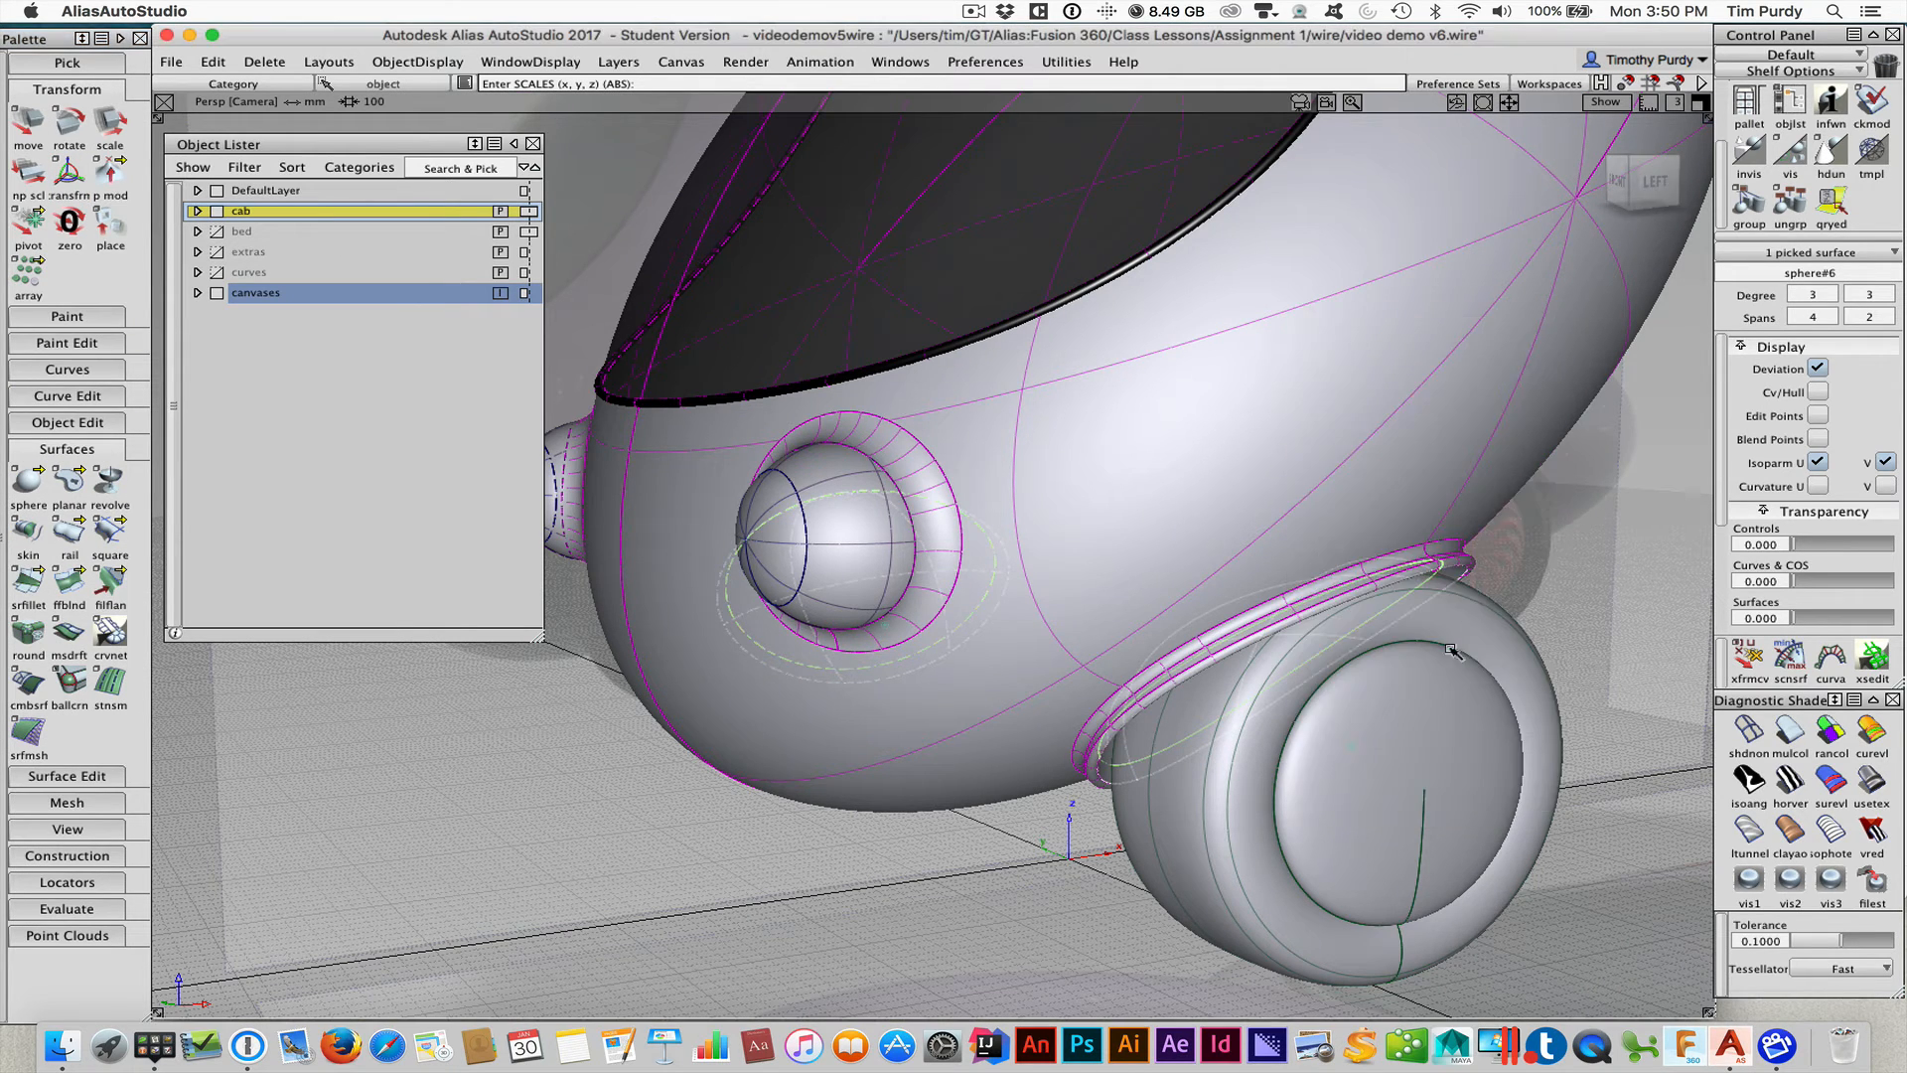
left_click(69, 174)
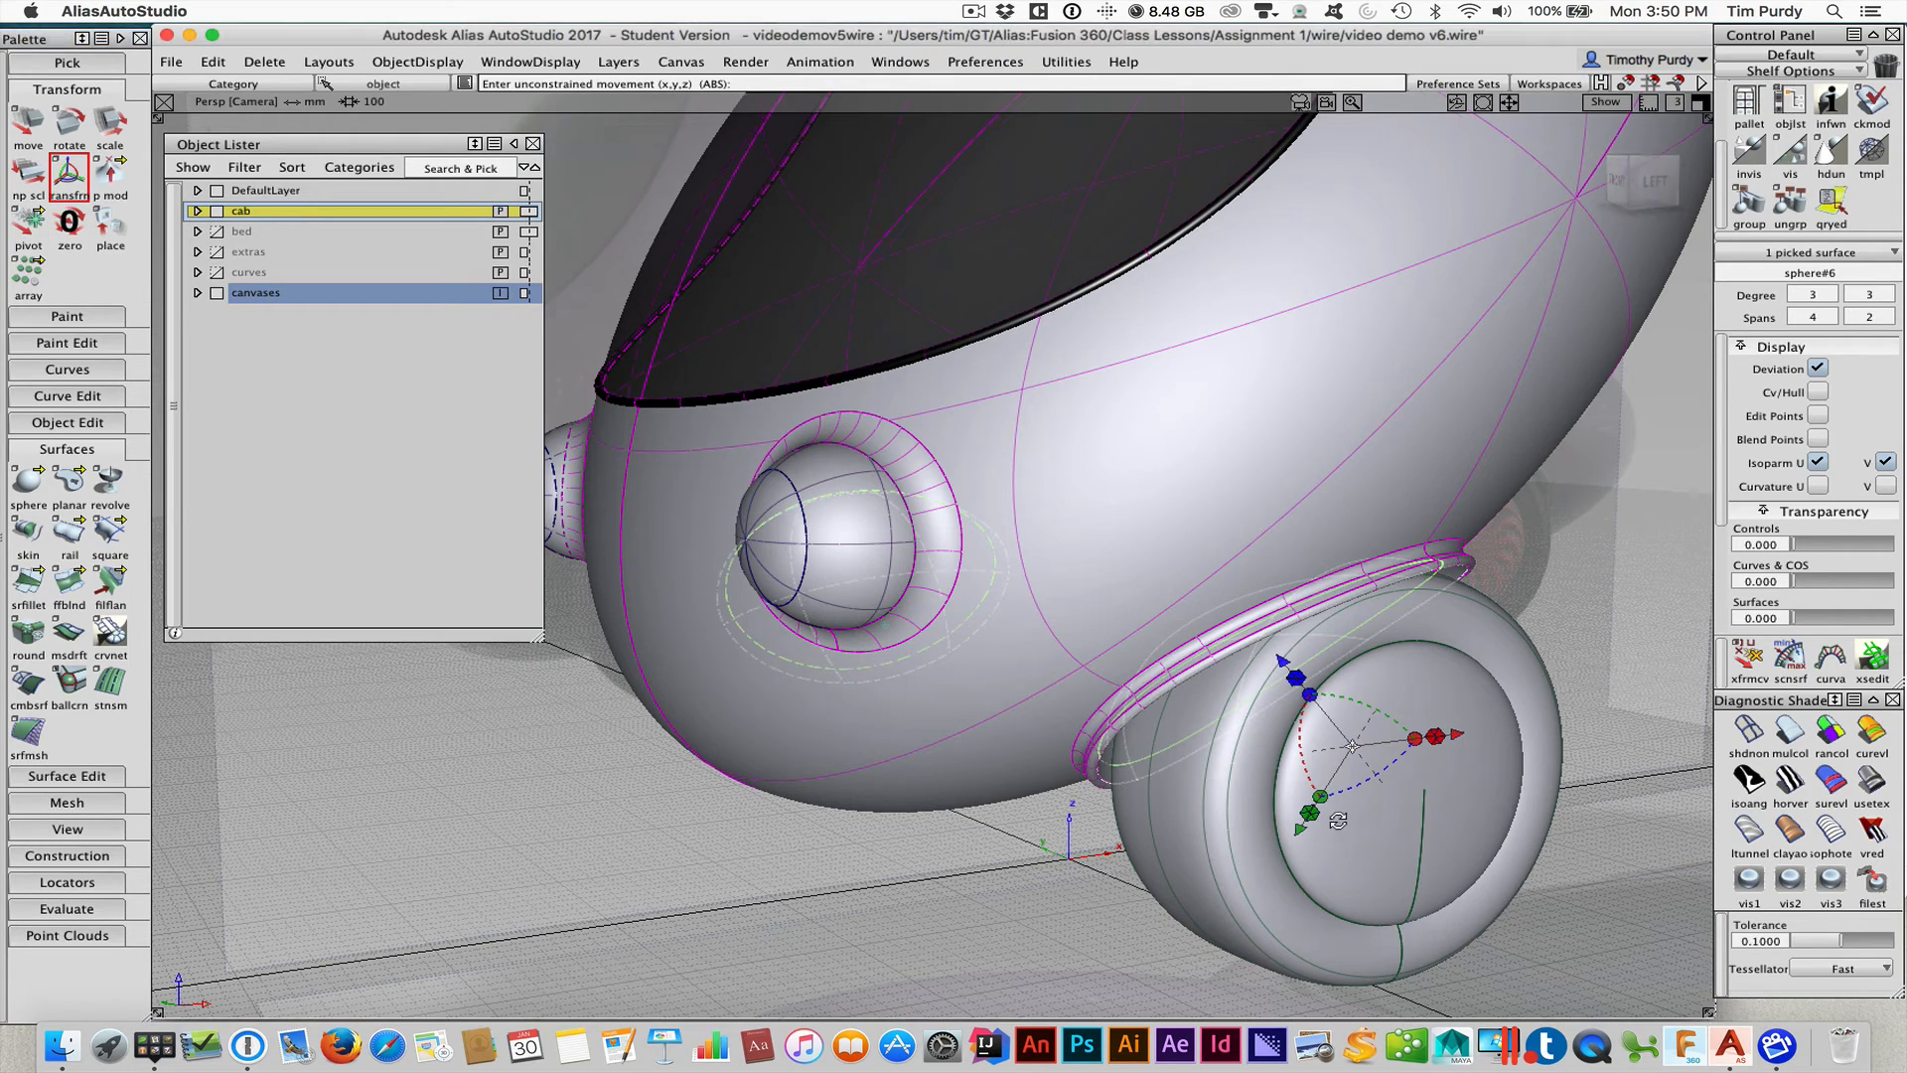
left_click_drag(1353, 823, 1251, 807, "shift+super")
left_click(1266, 777)
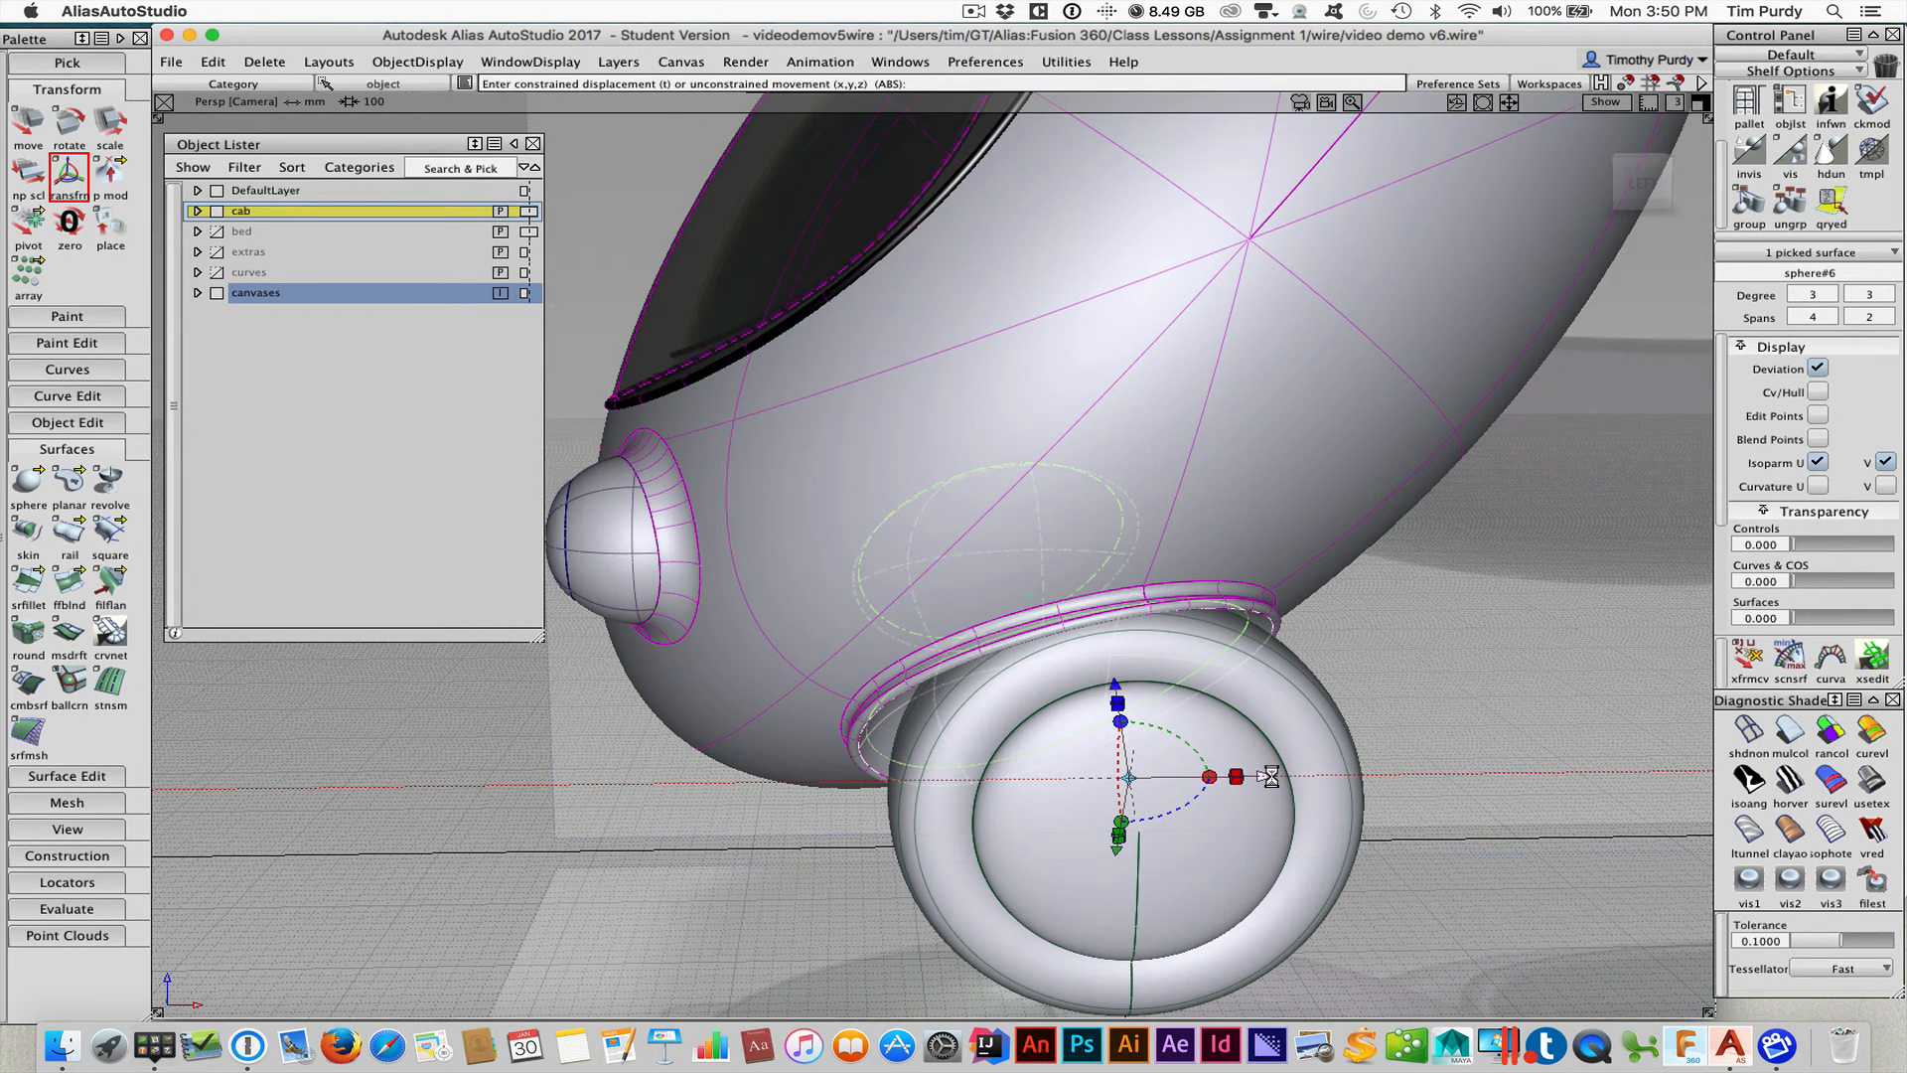
left_click_drag(1270, 776, 1272, 777)
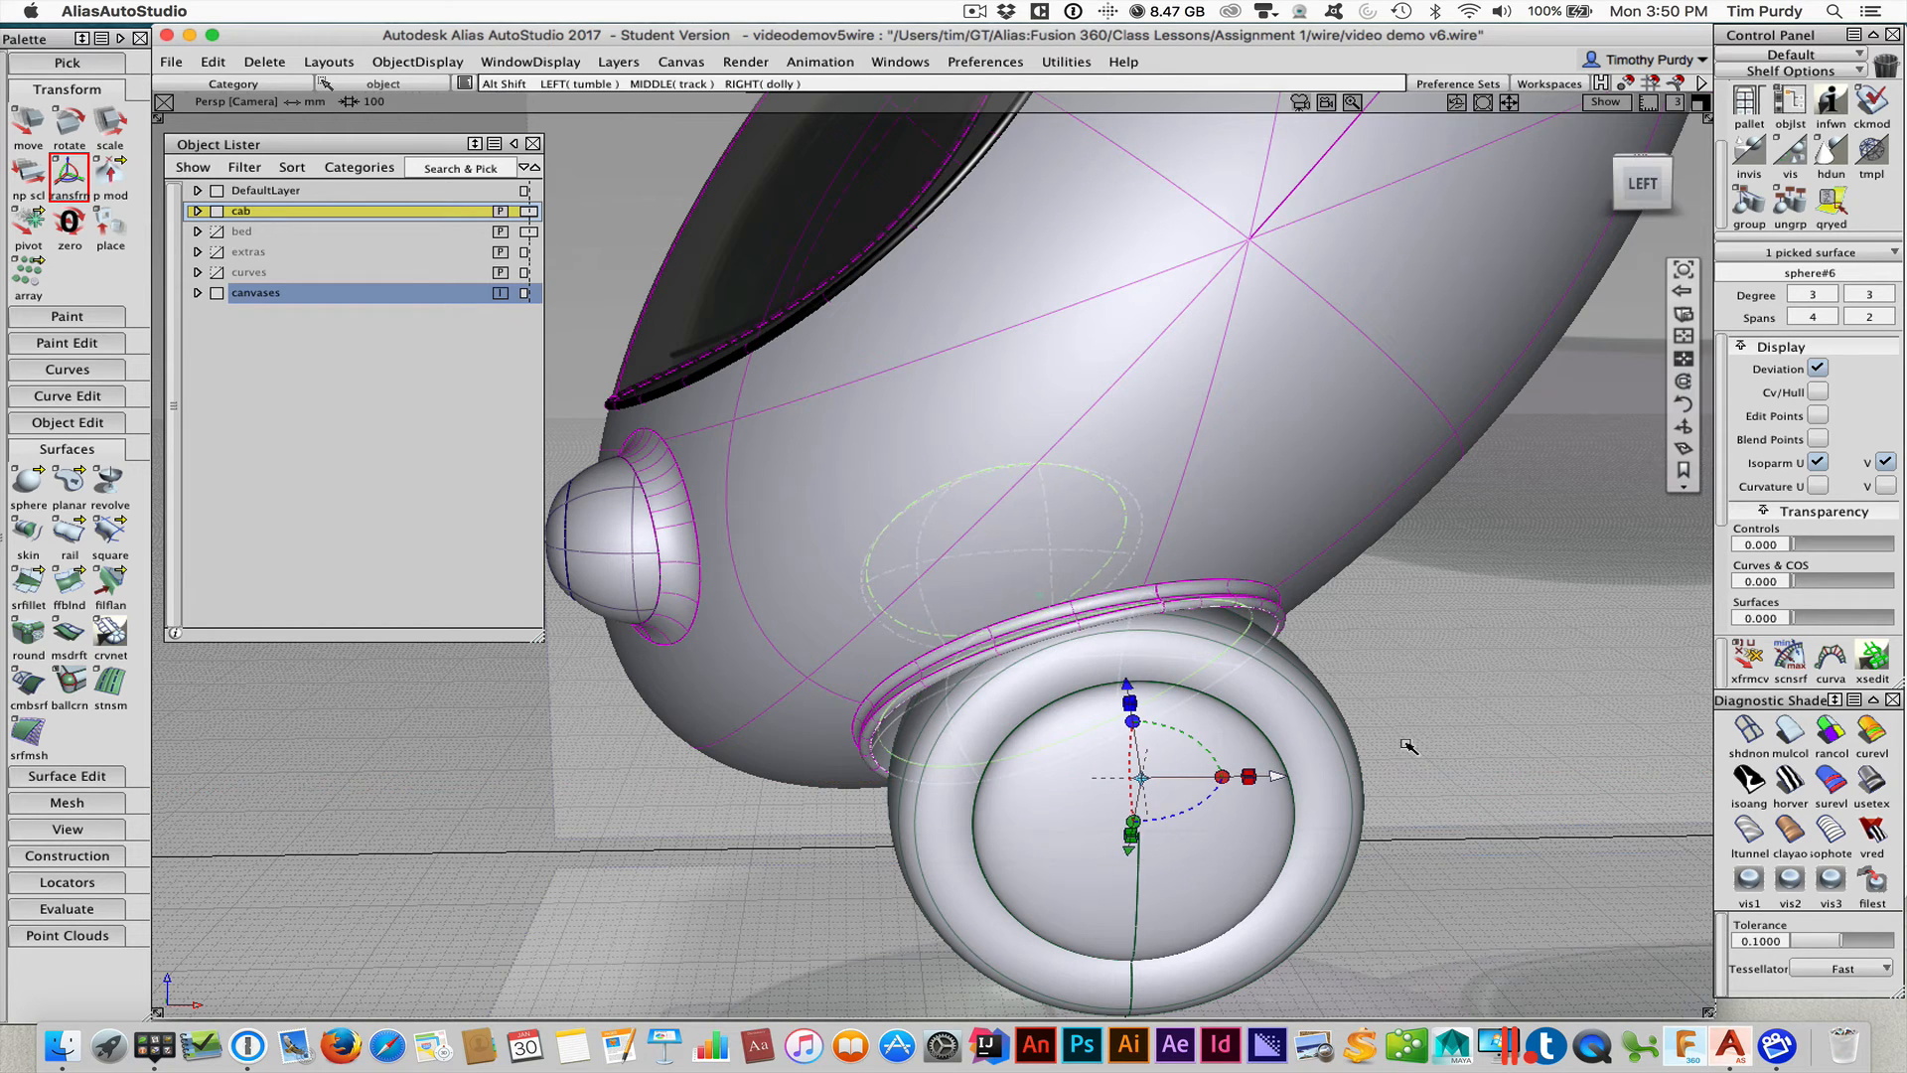
left_click_drag(1404, 744, 1043, 724, "alt+shift")
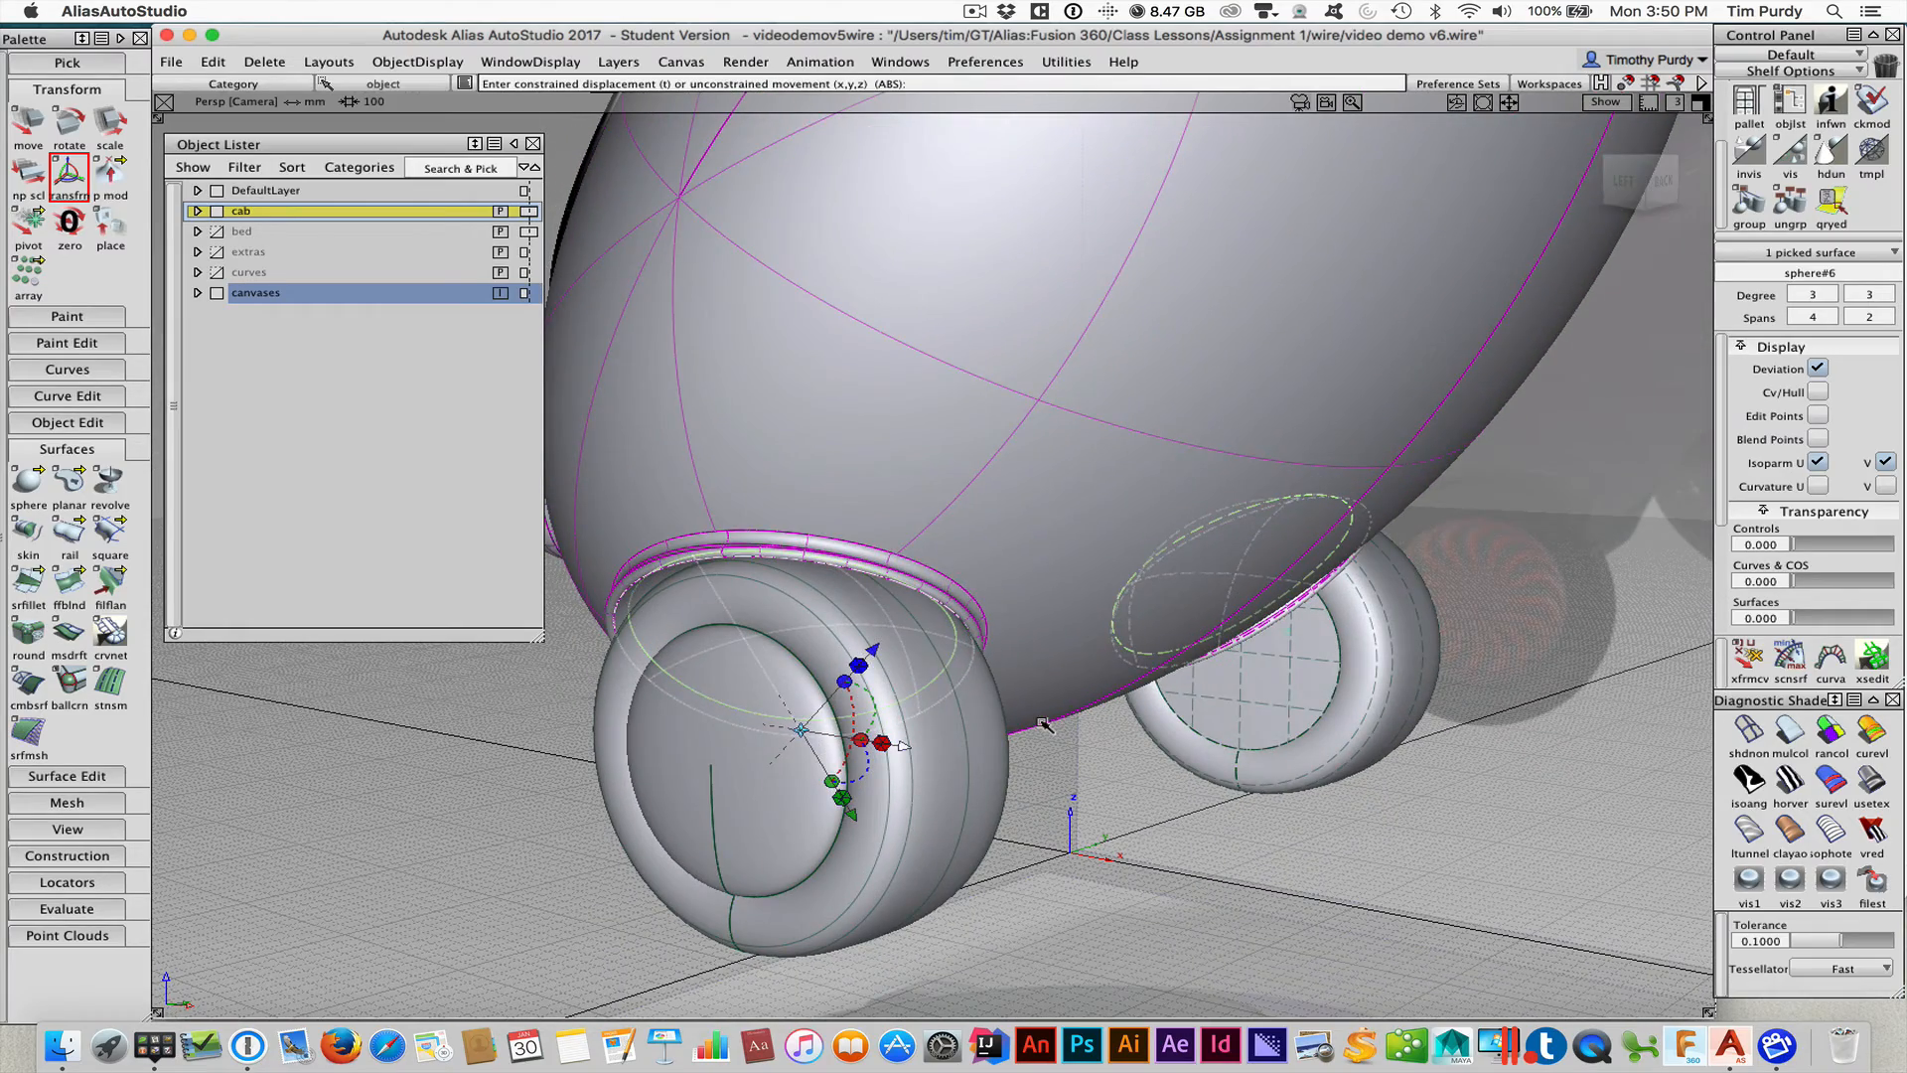
left_click_drag(902, 746, 906, 748)
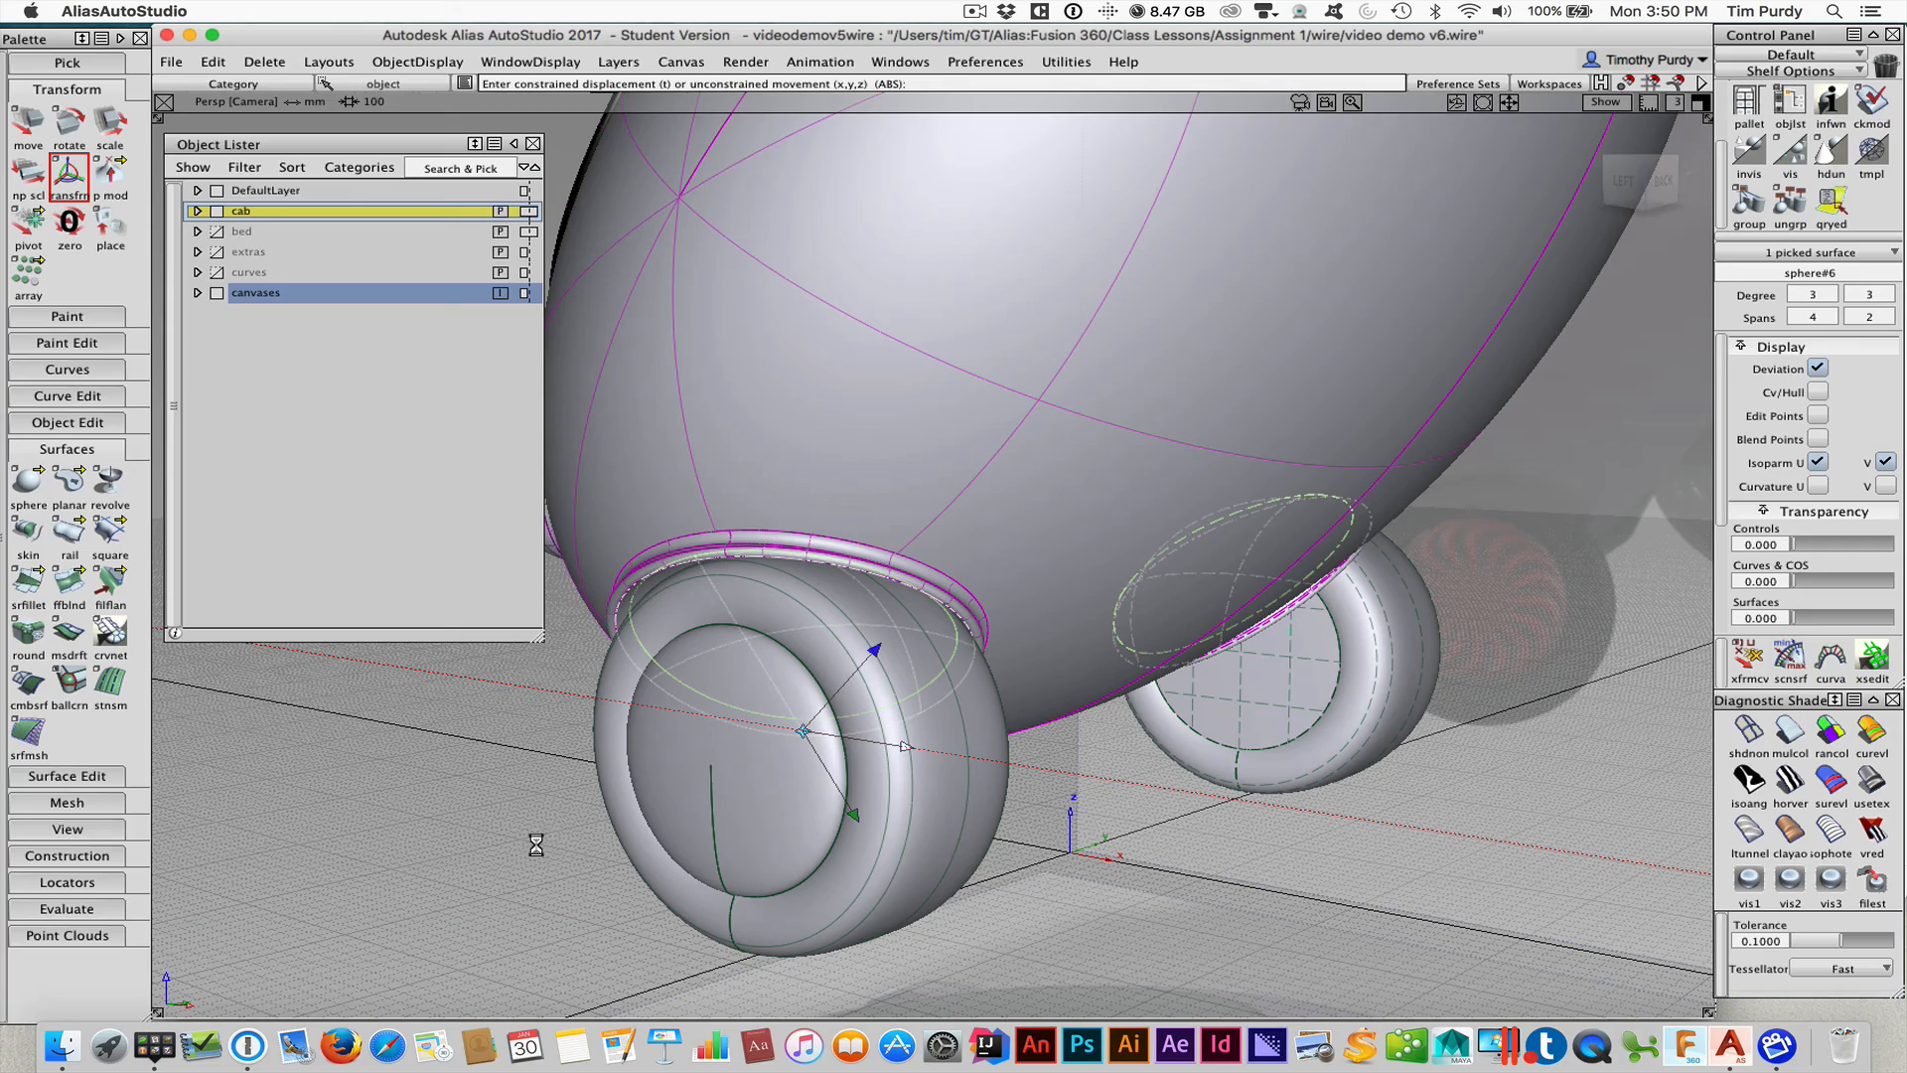
Scale the sphere non-proportionally along its X axis, then clear the selection
left_click_drag(541, 839, 983, 810, "alt+shift")
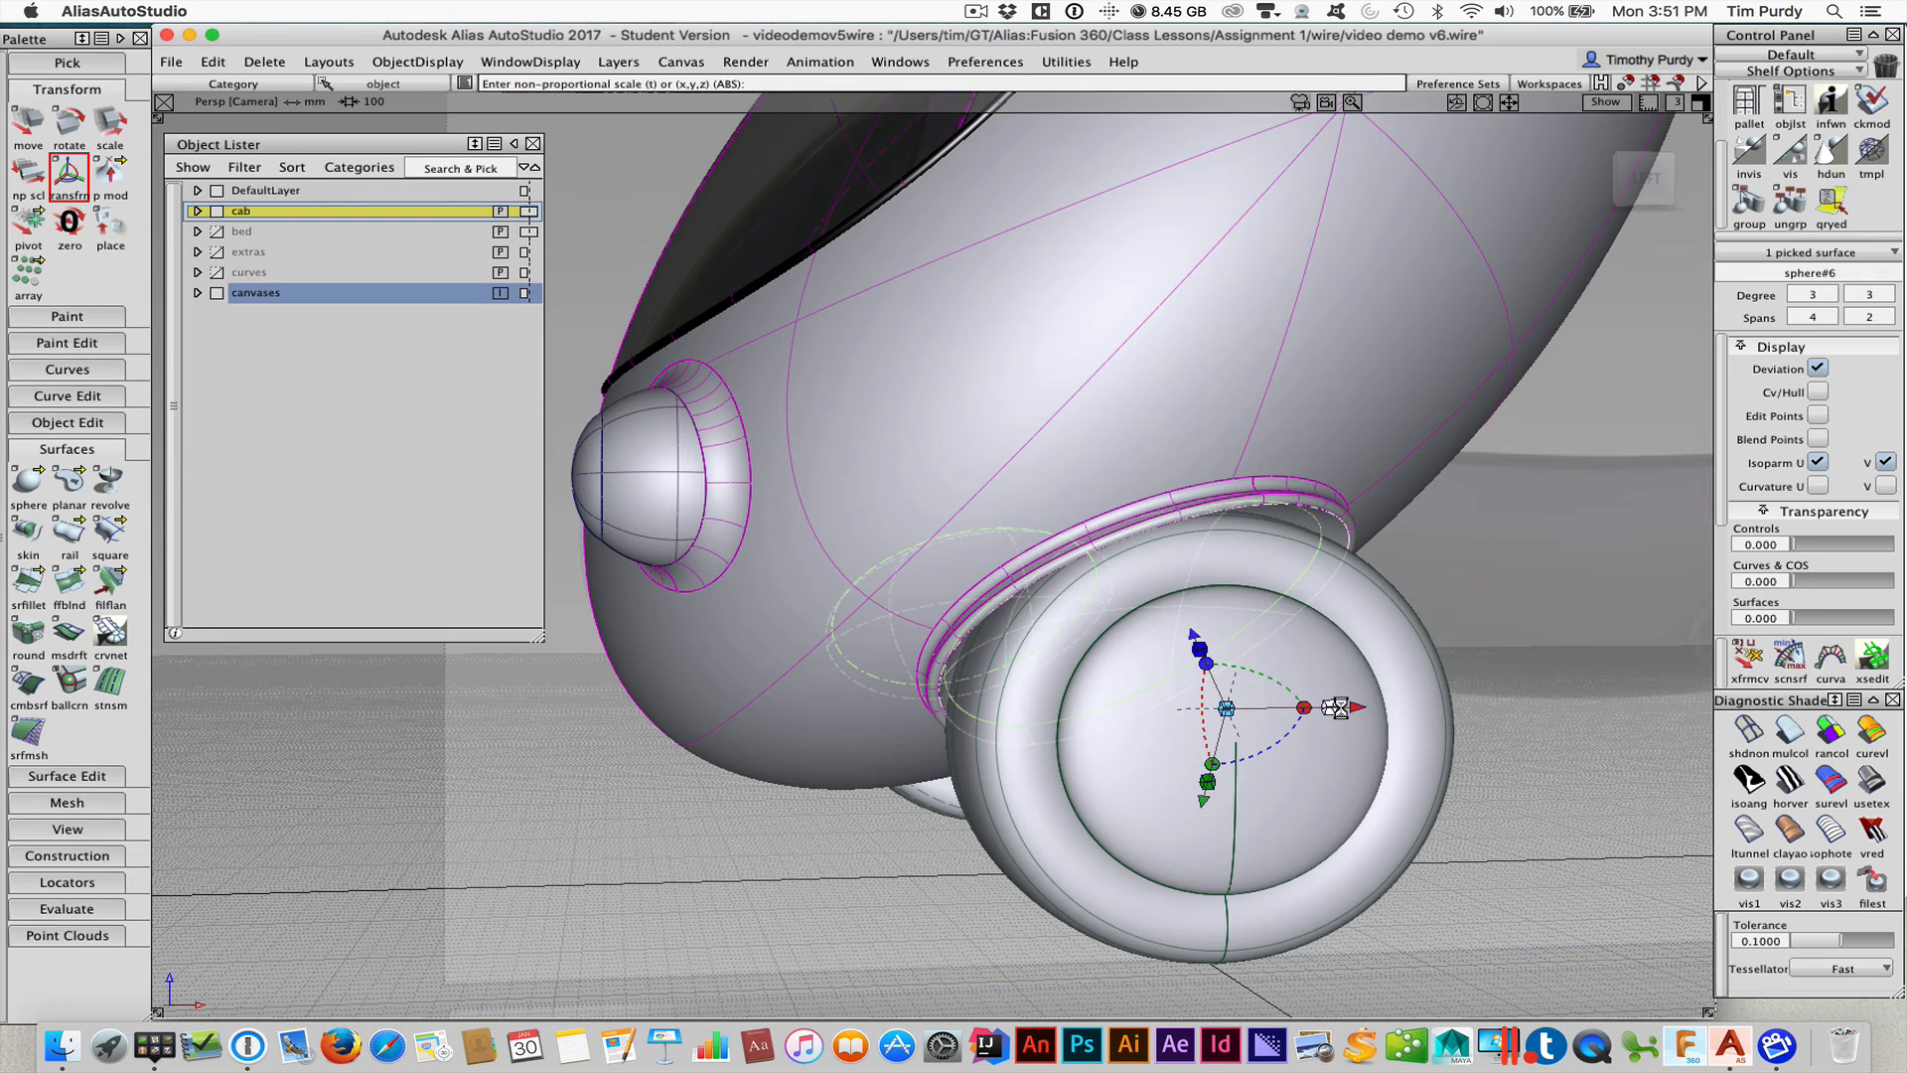
left_click(1340, 708)
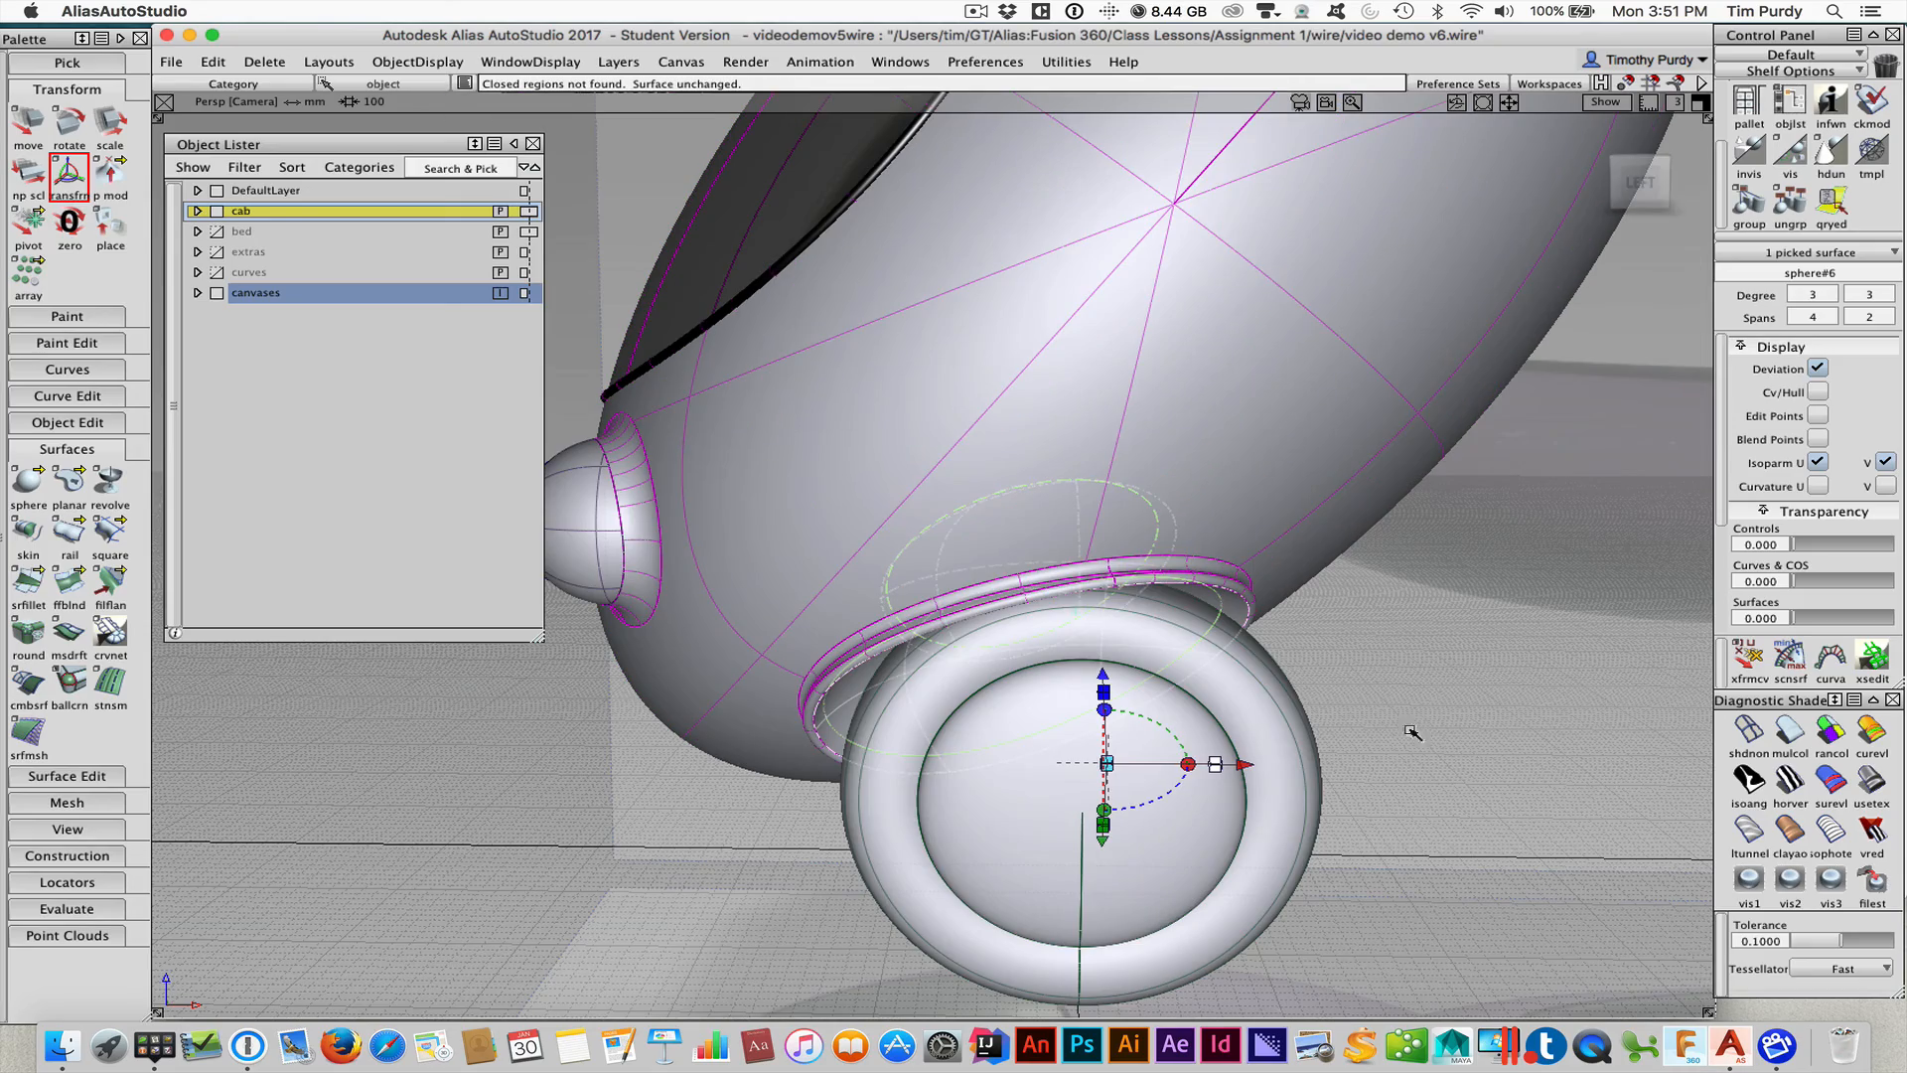
left_click_drag(1461, 753, 1363, 828, "alt+shift")
Save the adjusted model under its current file name and view the whole cab with its wheel arch
left_click(171, 62)
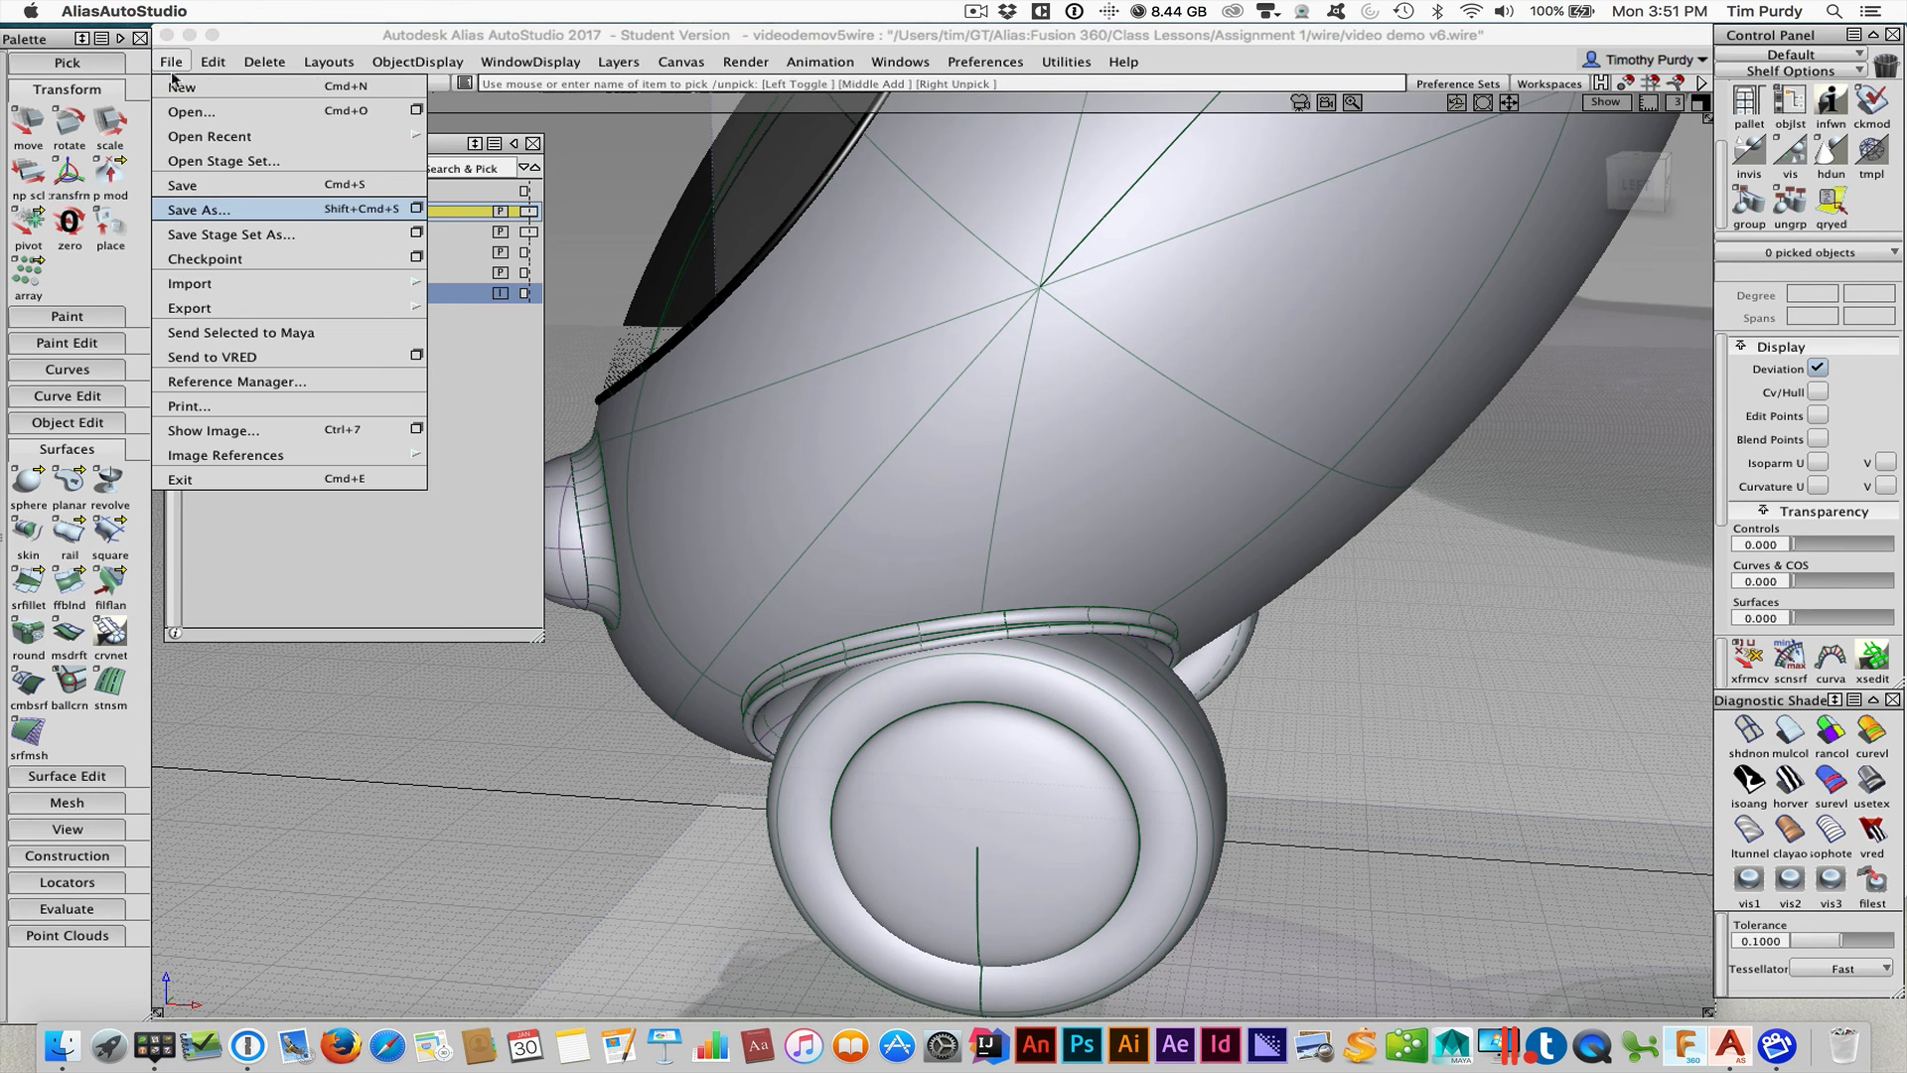
left_click(189, 186)
right_click_drag(1172, 583, 1003, 497, "alt+shift")
left_click_drag(983, 437, 1086, 426, "alt+shift")
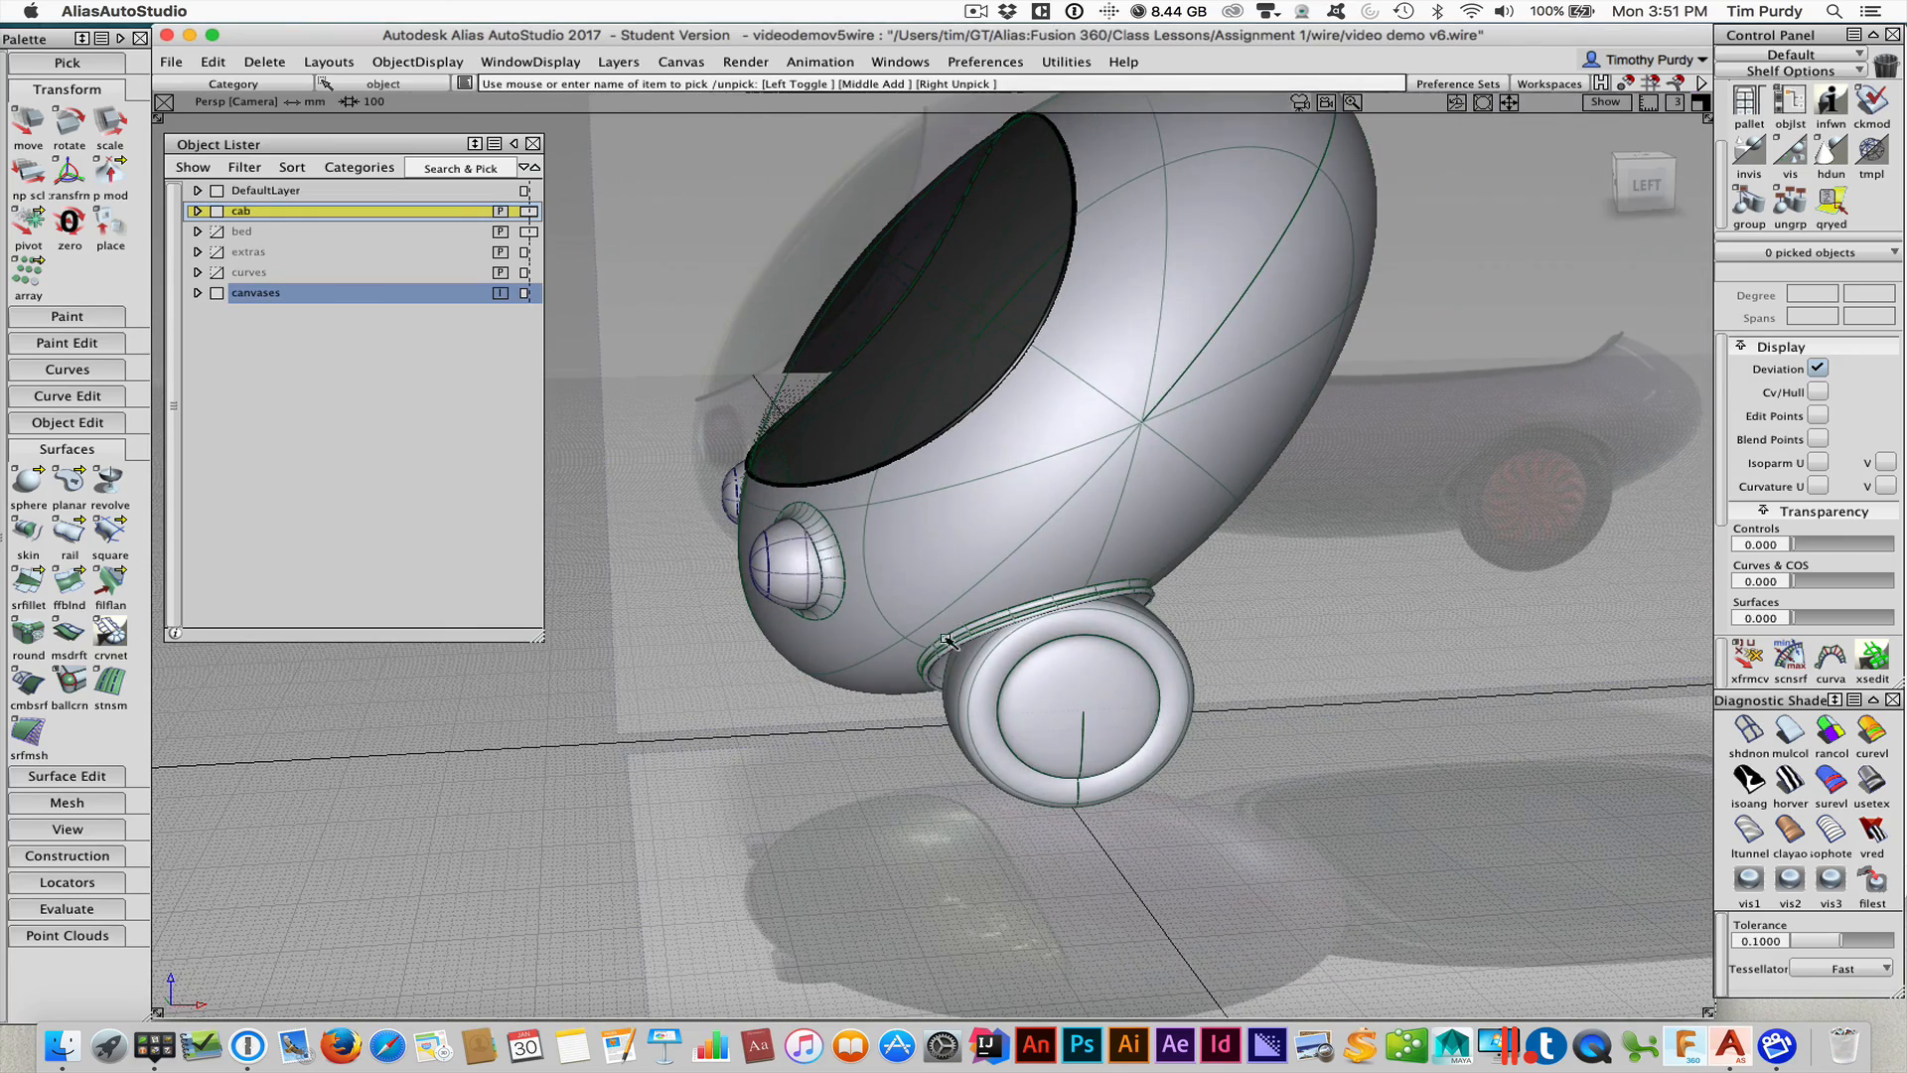